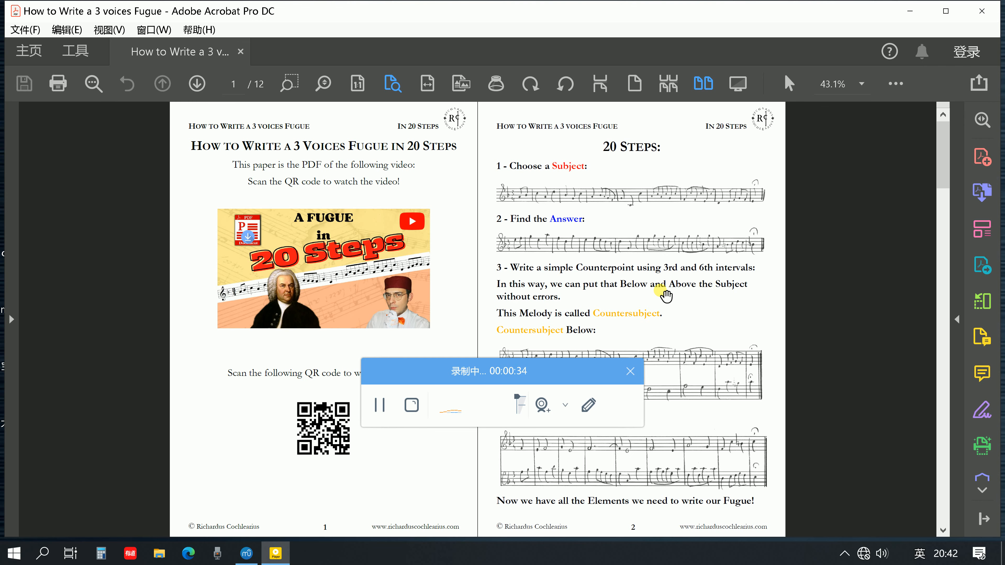
Look through the 20-step fugue guide to its final page, and uncover the suggested Subject 1 by moving the recorder window aside
scroll(666, 295, down, 8)
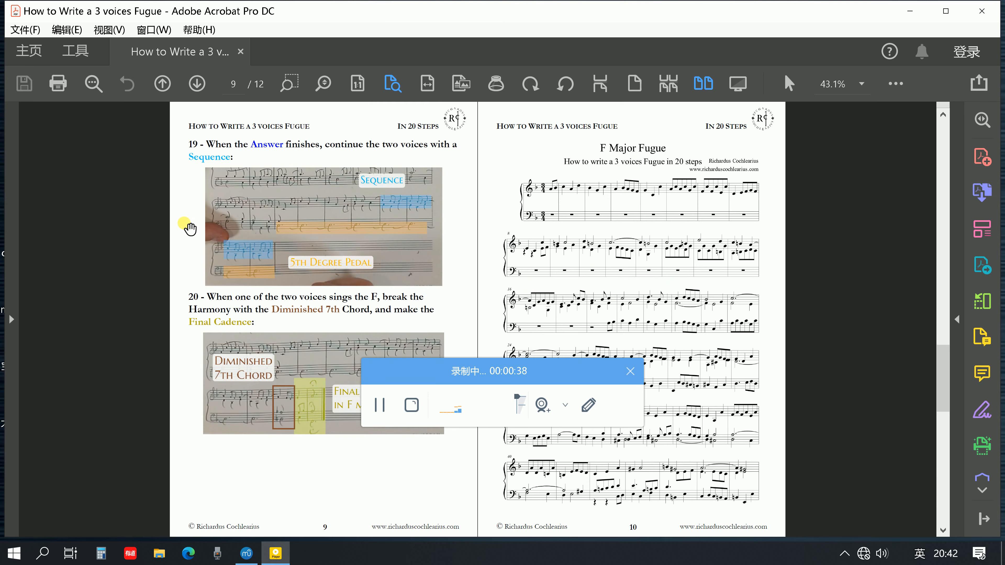
scroll(316, 247, down, 1)
scroll(318, 240, up, 4)
scroll(318, 240, up, 2)
scroll(315, 231, down, 4)
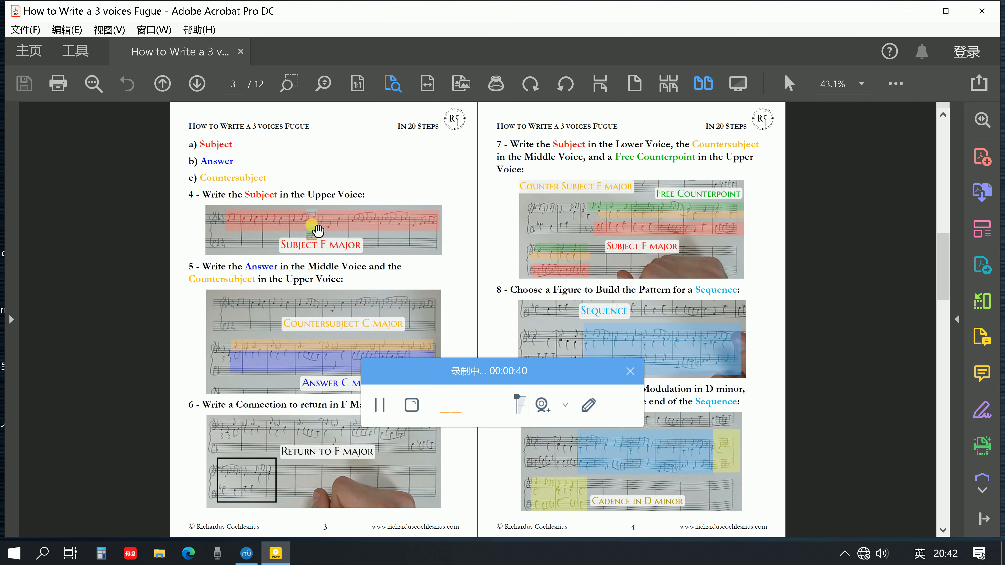
scroll(483, 229, down, 2)
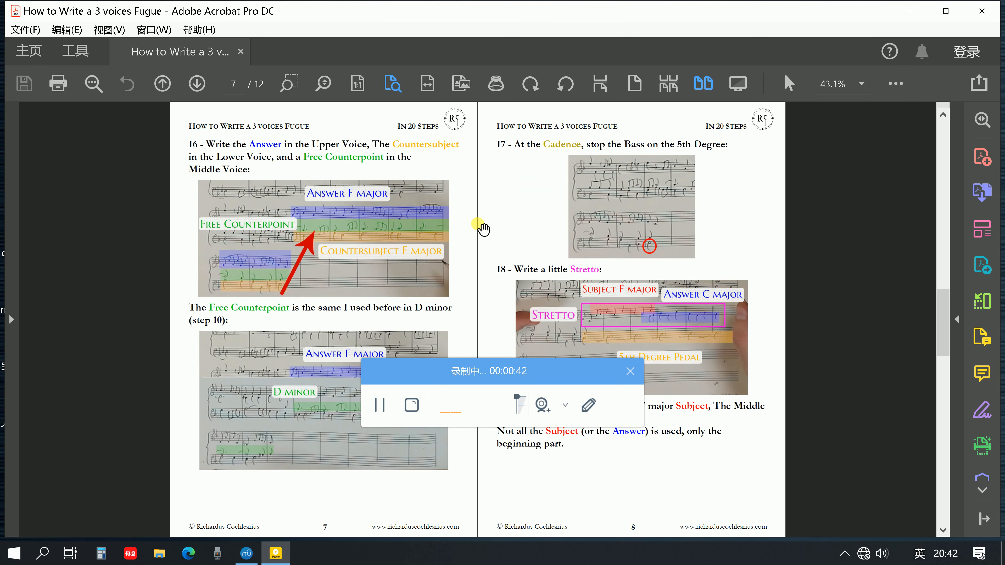
scroll(484, 228, down, 2)
scroll(482, 225, down, 2)
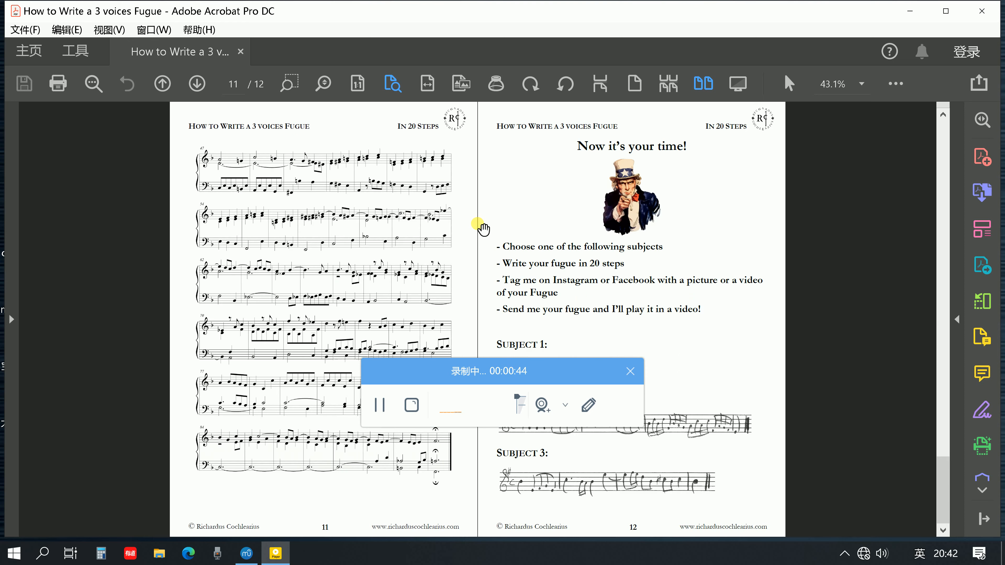
scroll(299, 174, up, 2)
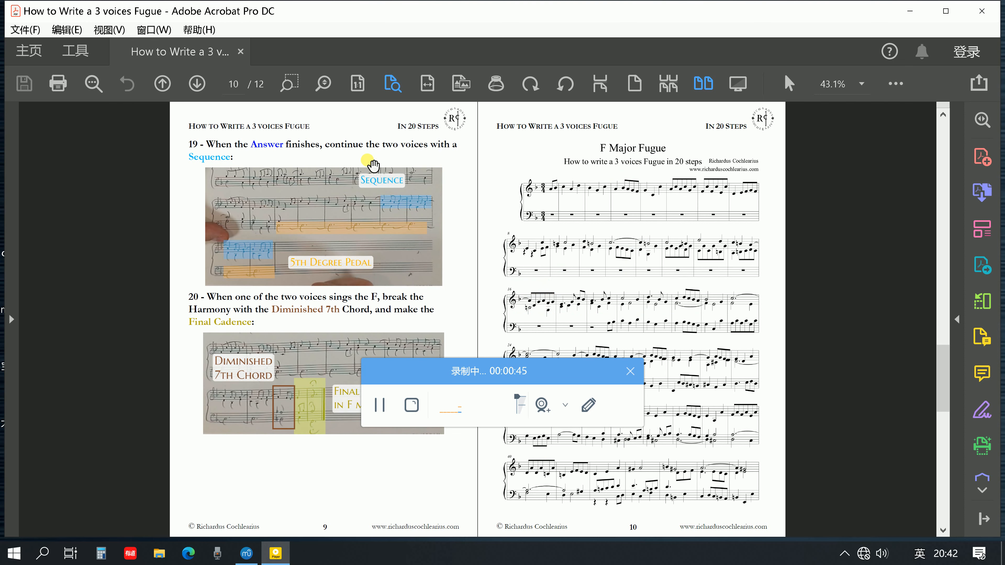
scroll(625, 251, down, 2)
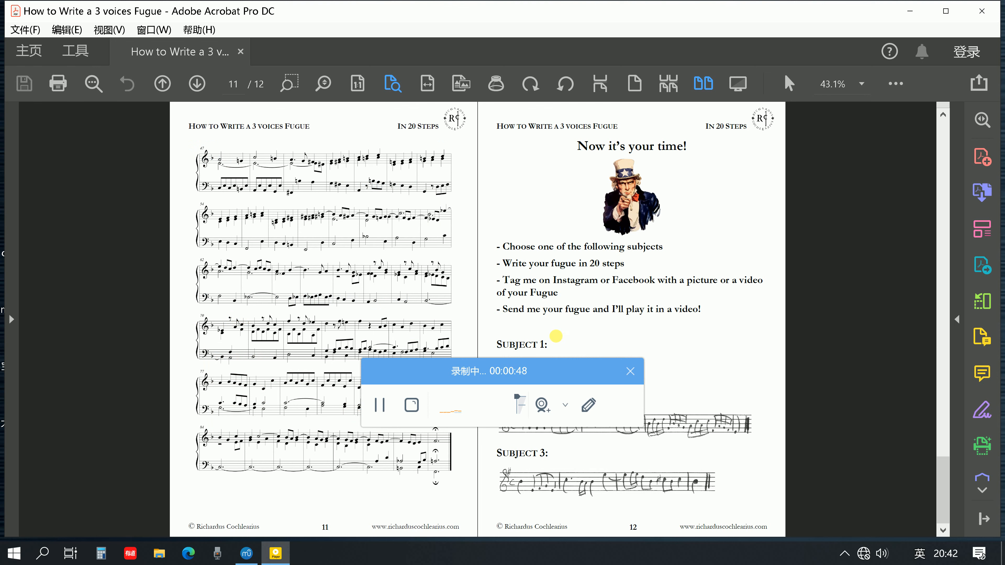
drag(548, 373, 198, 14)
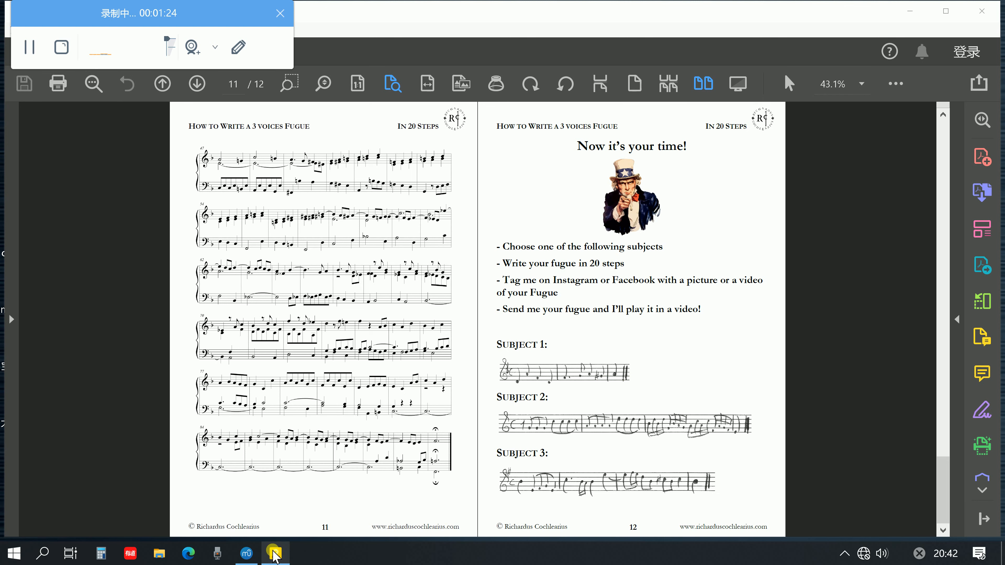
Switch to MuseScore and enter the crotchets D, A, F and D in the first bar of the treble staff
click(240, 554)
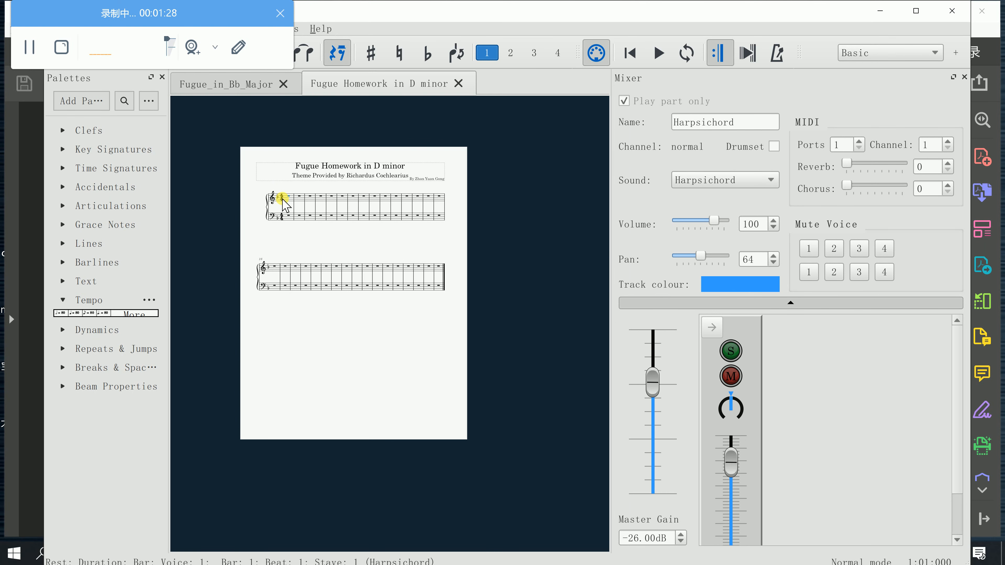
scroll(286, 202, up, 8)
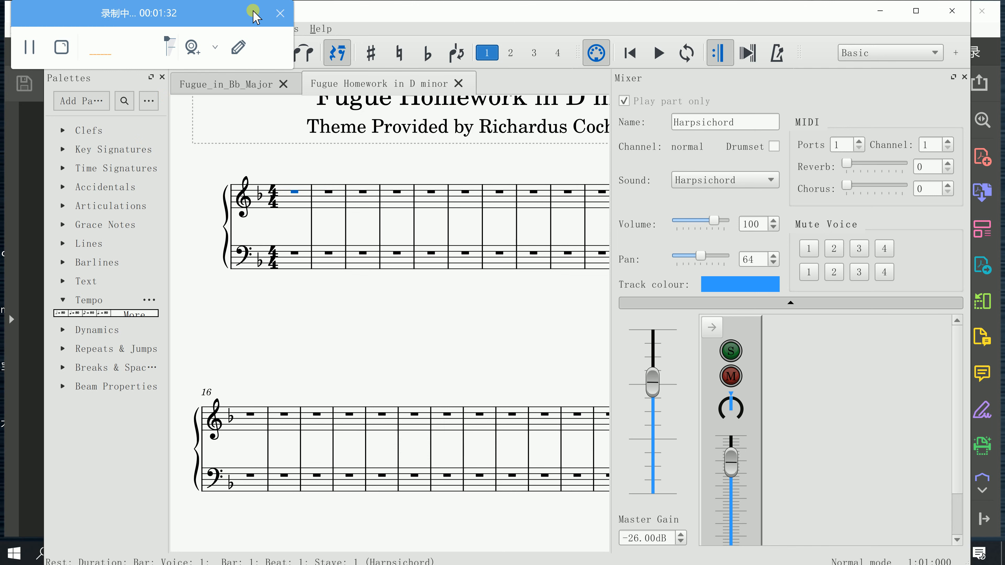
key(n)
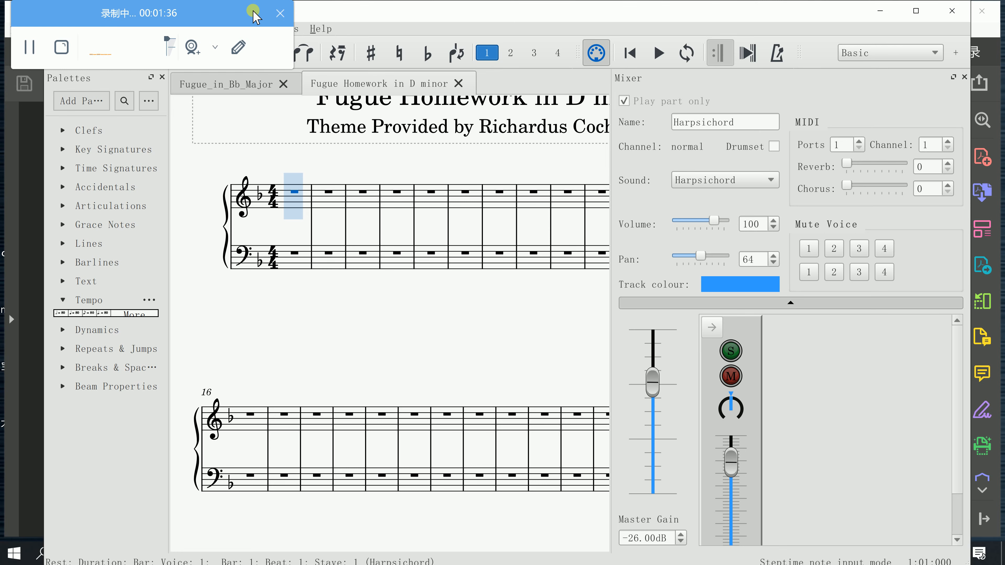
key(d)
key(a)
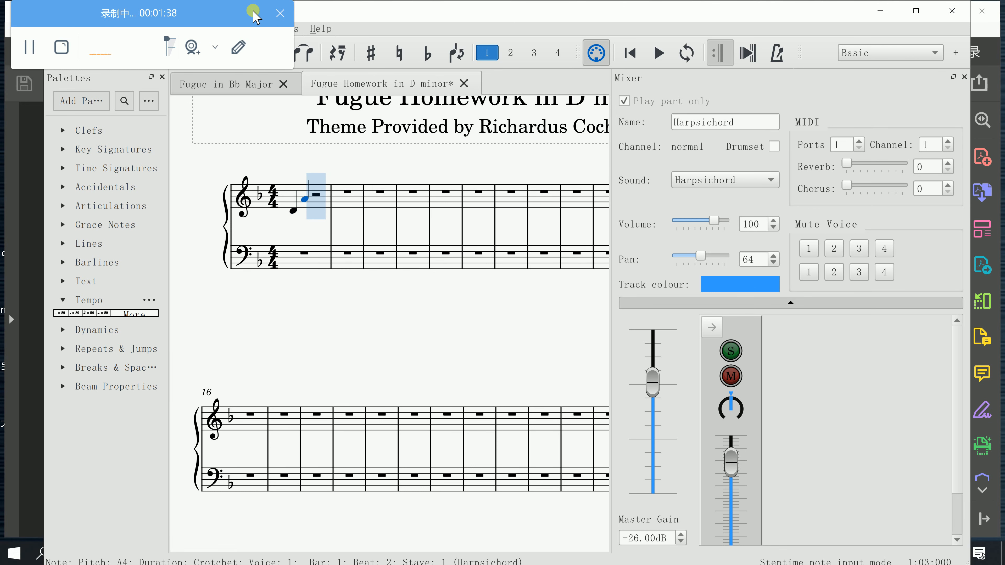
key(f)
key(d)
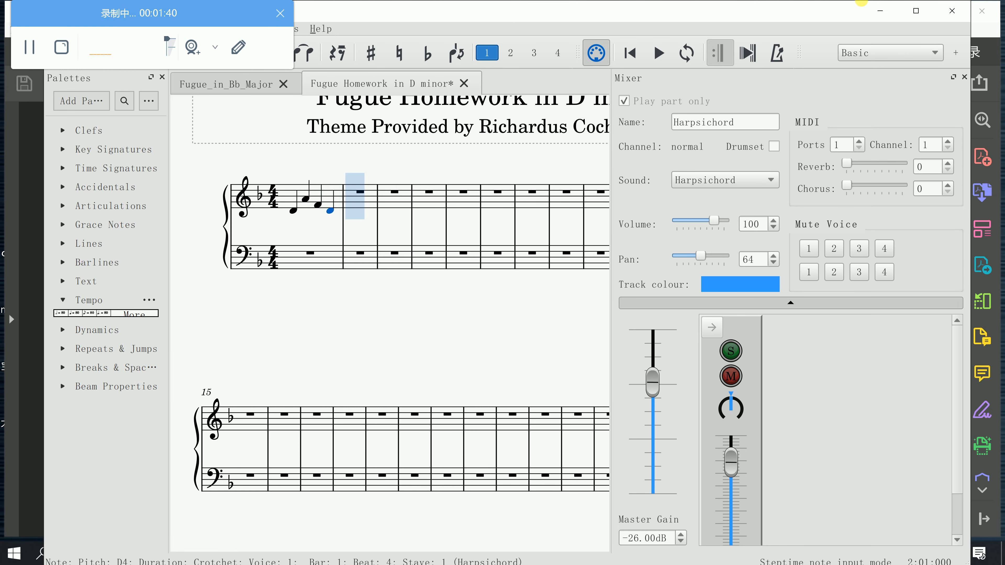
Consult Subject 1 in the PDF, and start bar 2 of the treble staff with a dotted-crotchet F and a quaver G
click(880, 11)
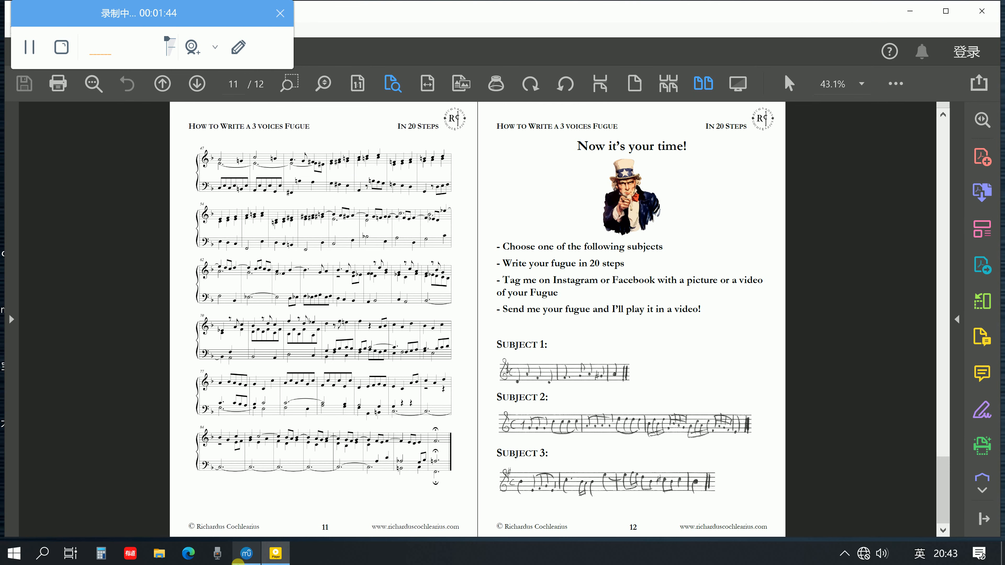
click(239, 558)
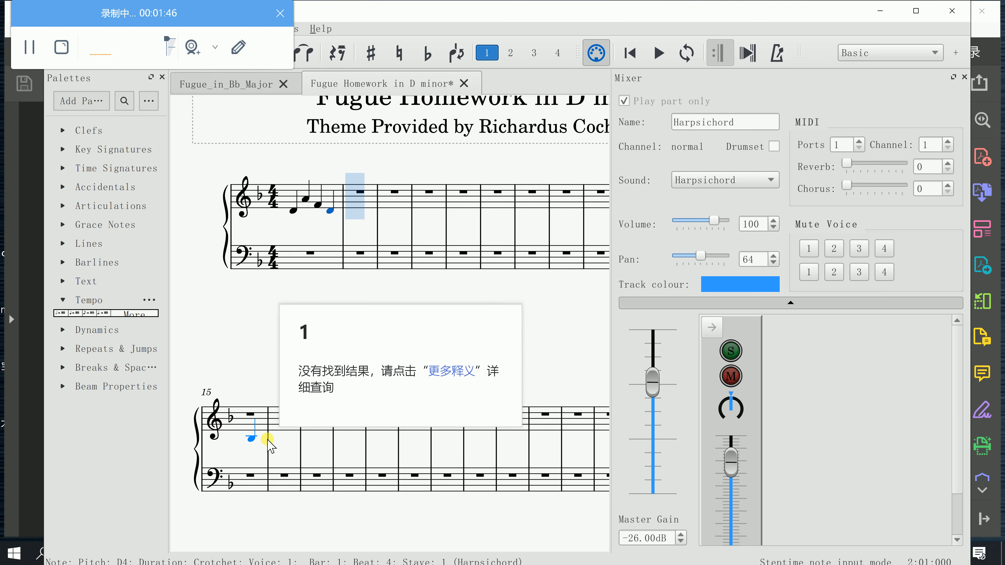
key(period)
key(f)
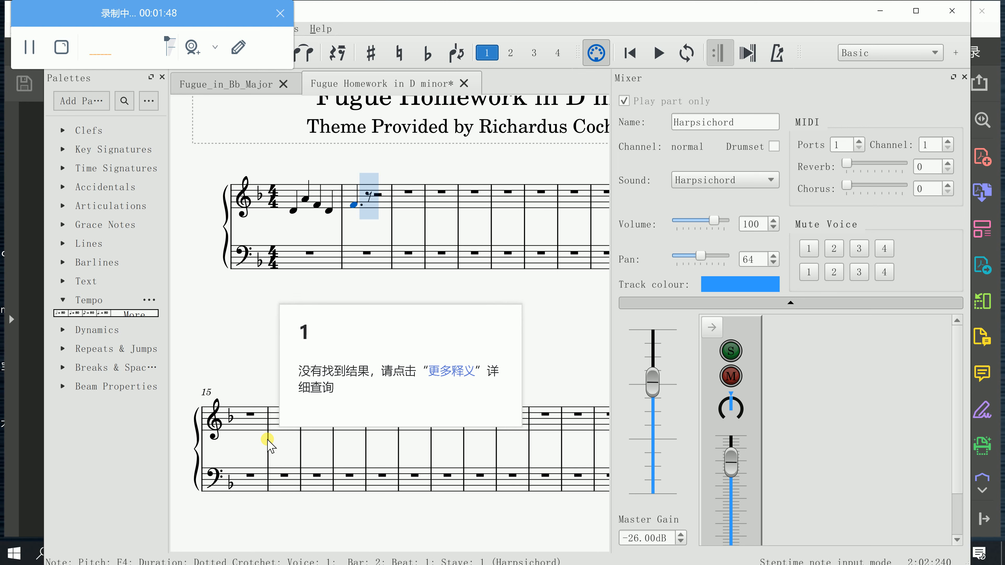
key(3)
key(g)
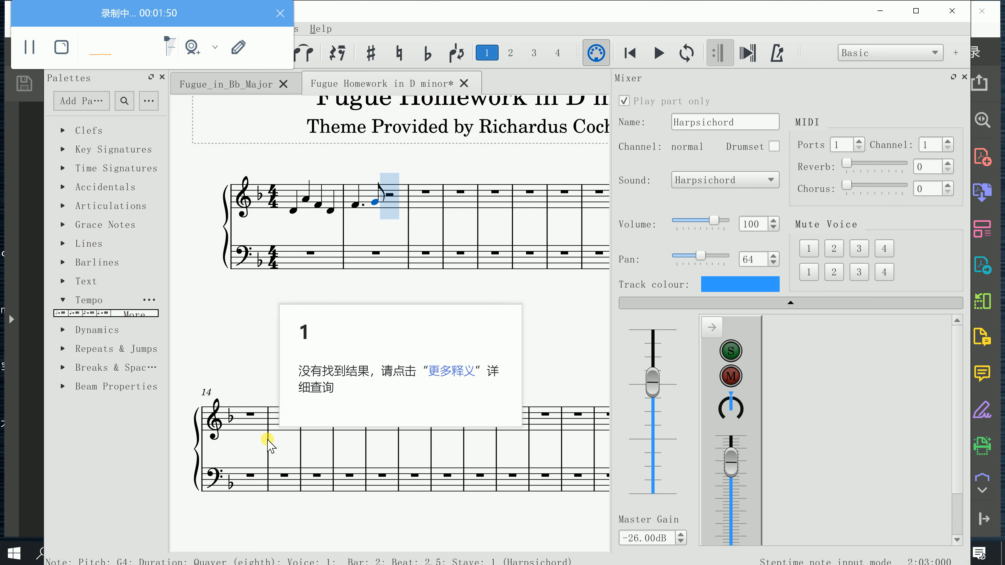
Complete treble bar 2 with the crotchets A and G sharp, and begin bar 3 with a crotchet A
key(5)
key(a)
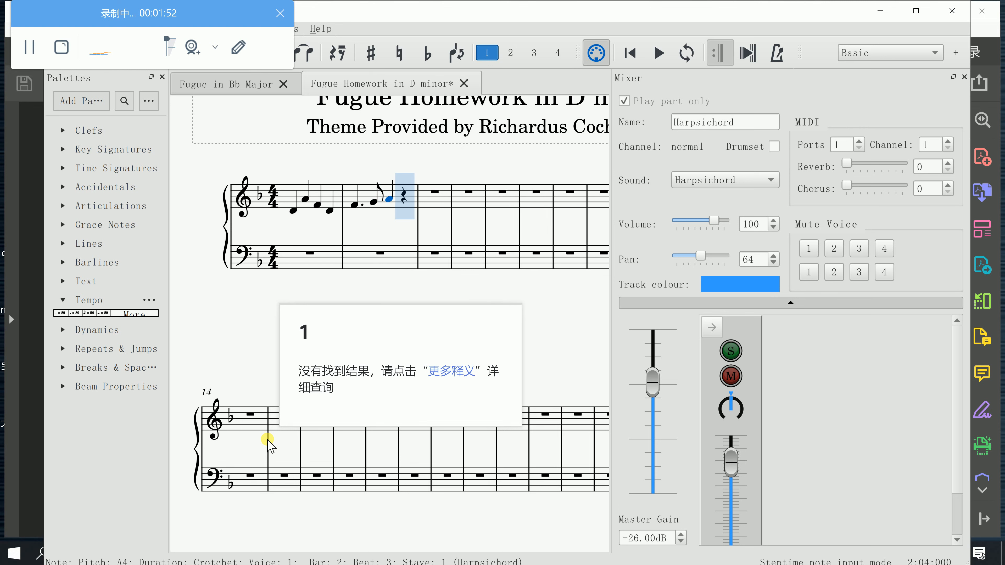
key(a)
key(Down)
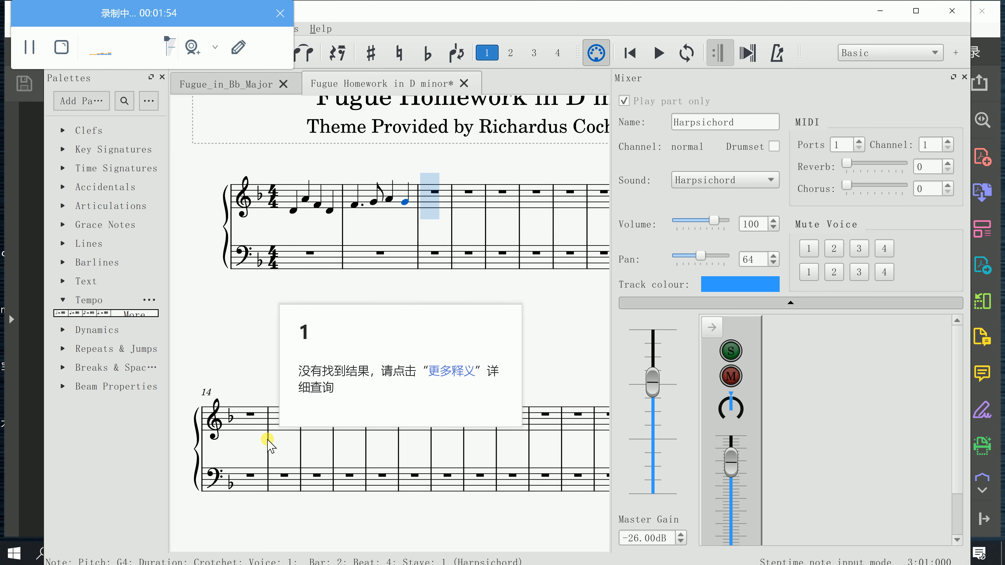
key(j)
key(a)
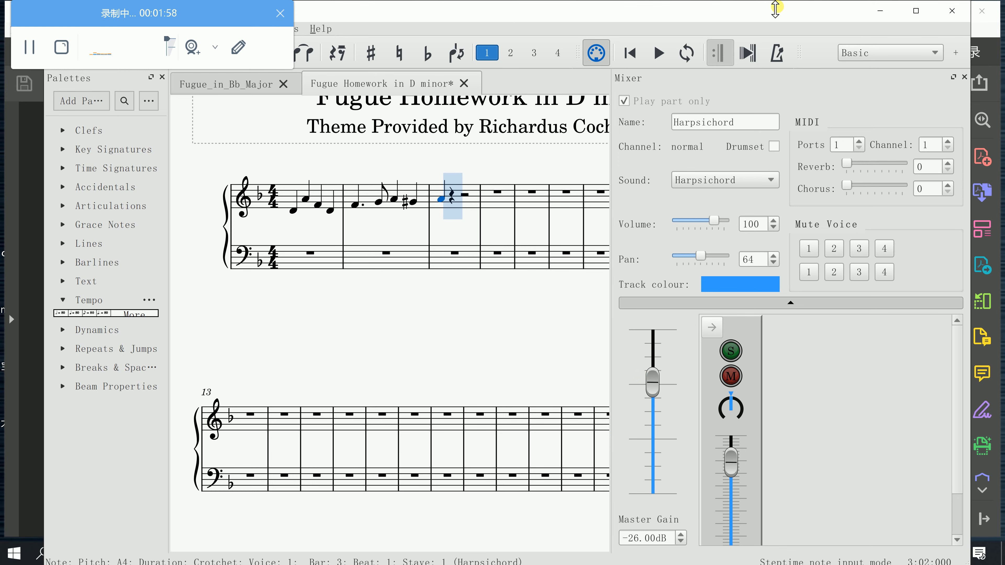
Compare the entered subject with the one in the PDF, and play the score from the beginning
click(880, 11)
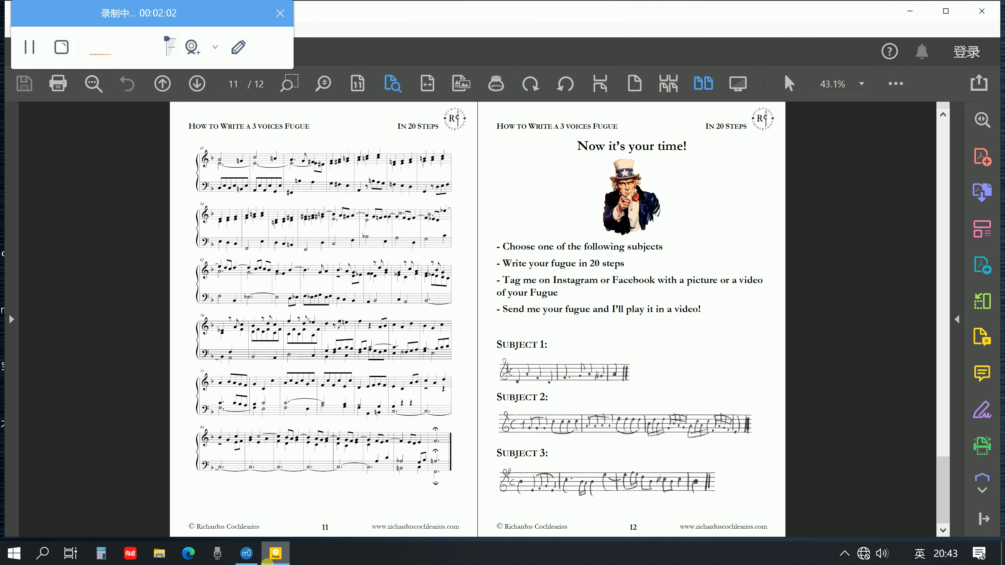
click(251, 558)
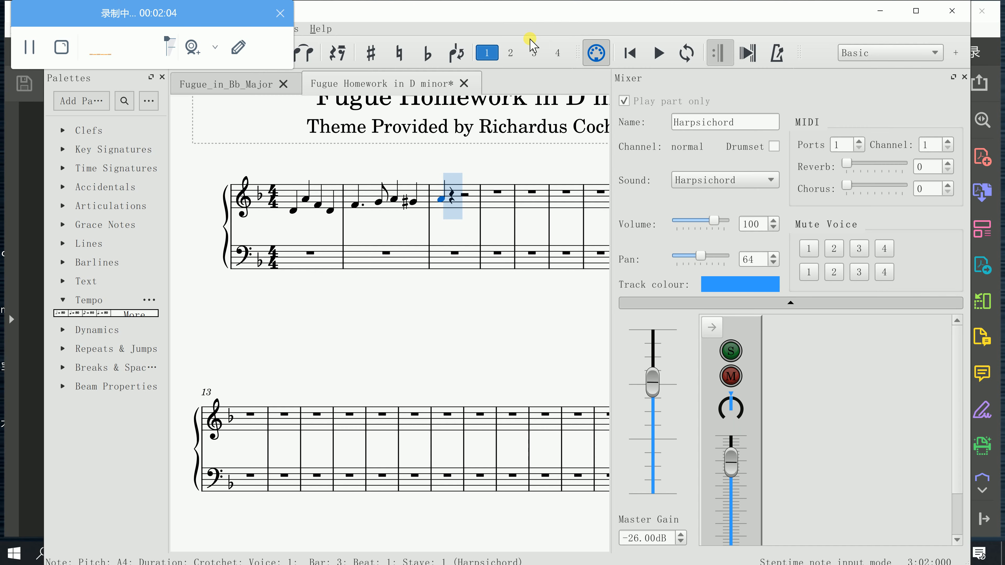
click(630, 52)
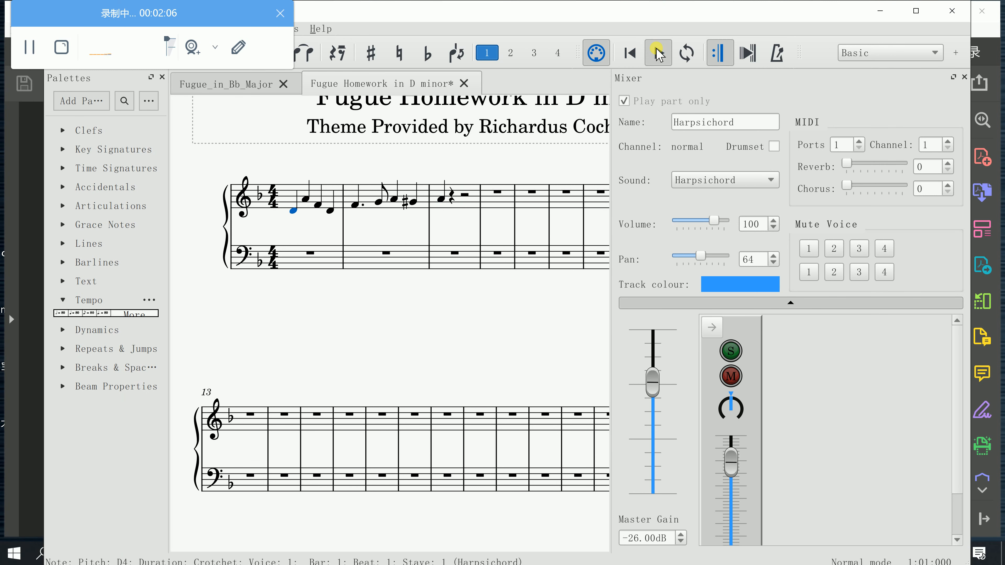
click(658, 54)
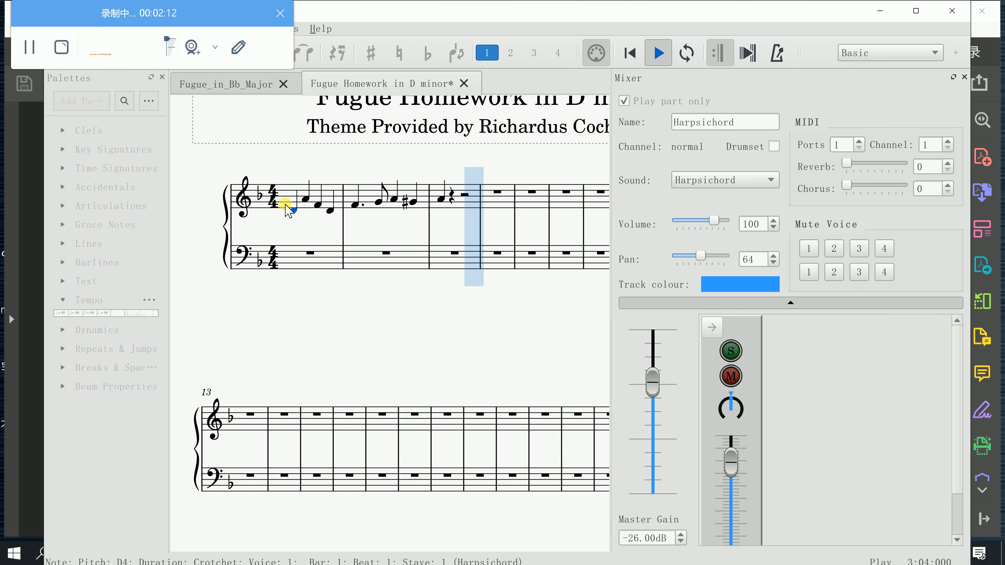
key(space)
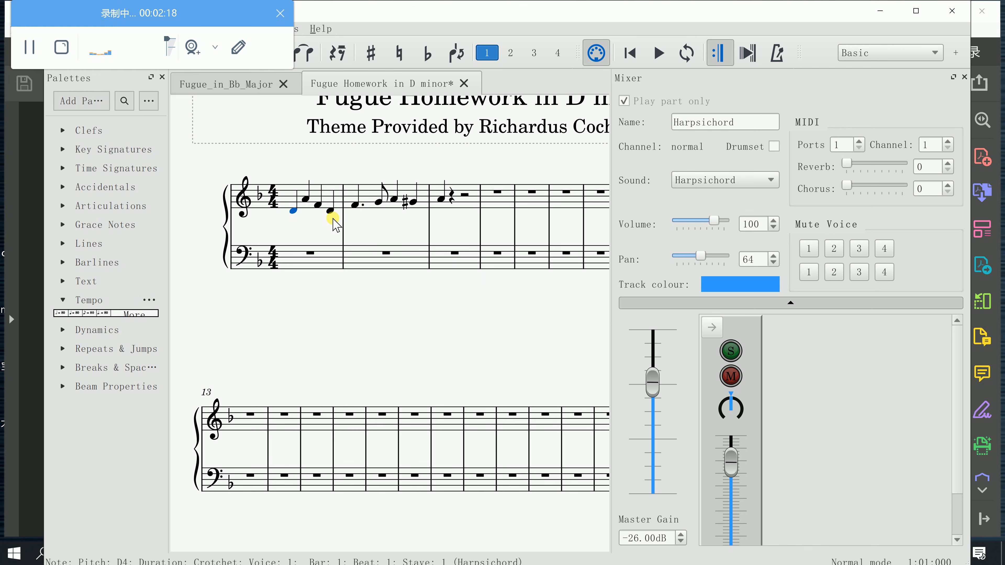
Add a crotchet = 80 tempo marking at the start of the score, and play the subject at that tempo
click(78, 313)
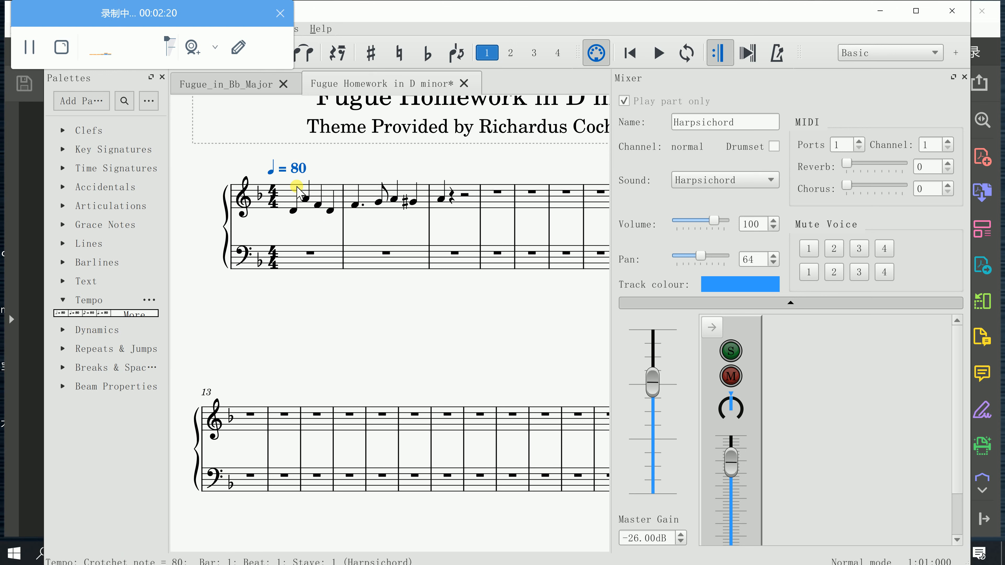
key(space)
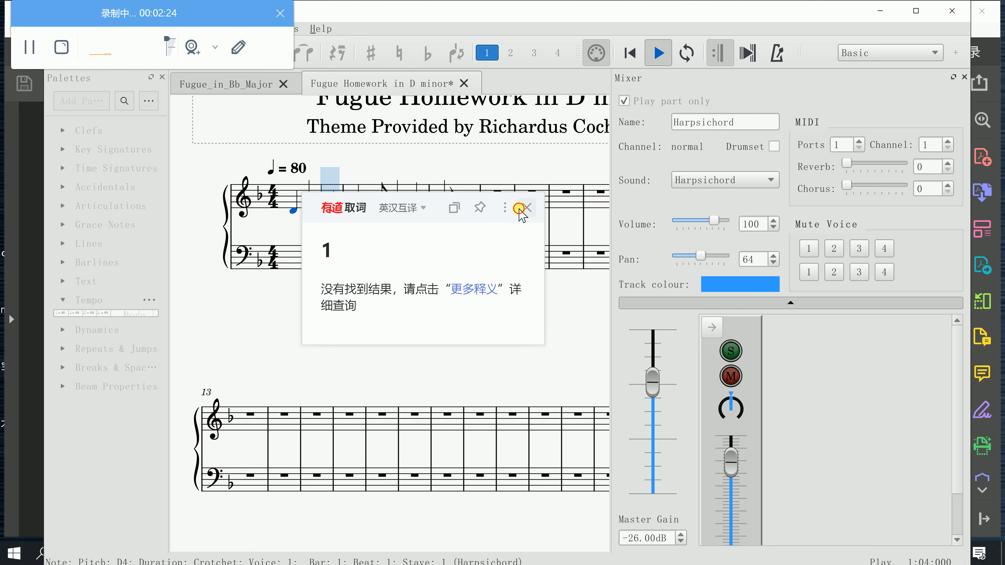
click(526, 208)
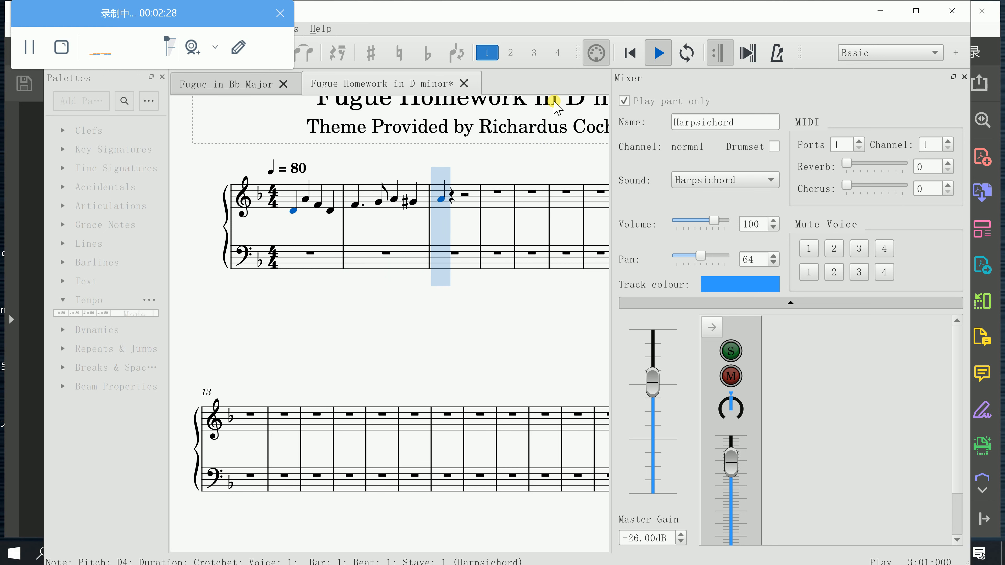
key(space)
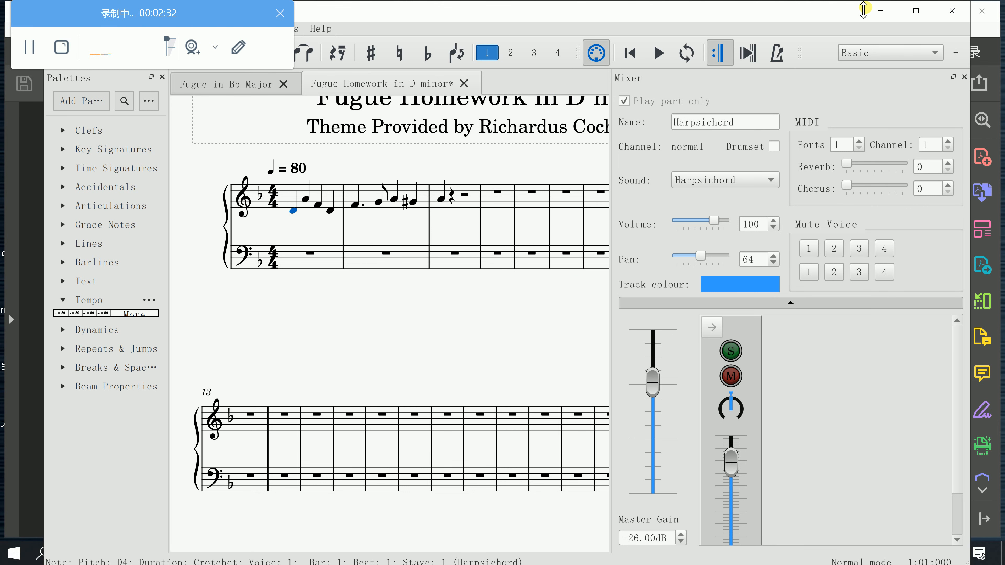
Return to the PDF guide and review its opening steps on the subject, answer and countersubject
click(880, 11)
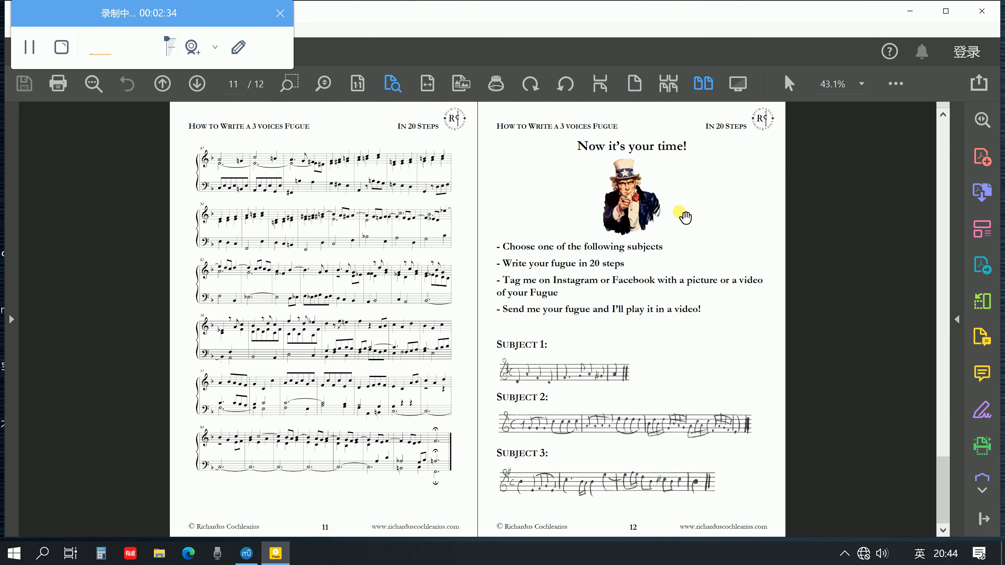
scroll(684, 216, up, 5)
scroll(685, 215, down, 1)
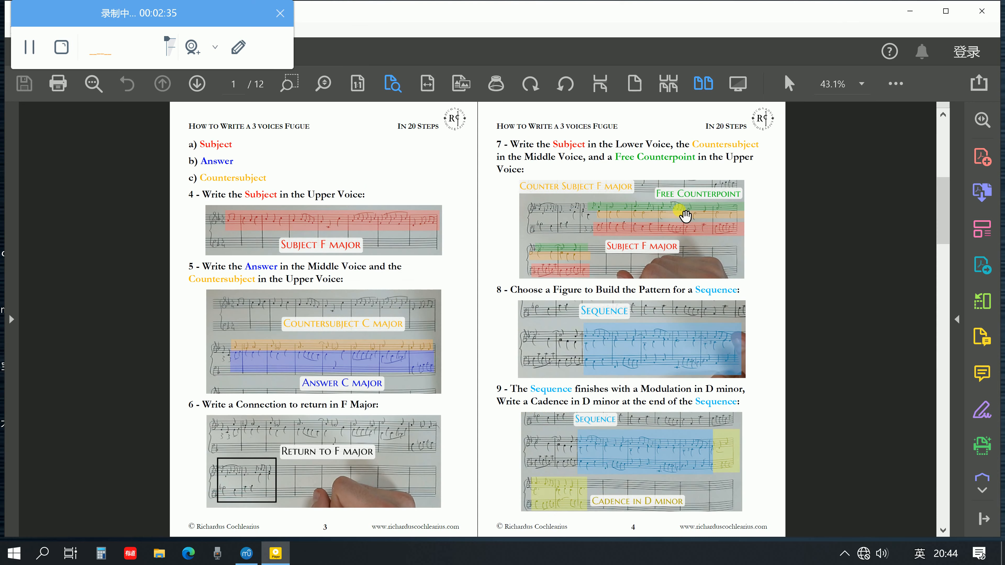
scroll(685, 215, up, 1)
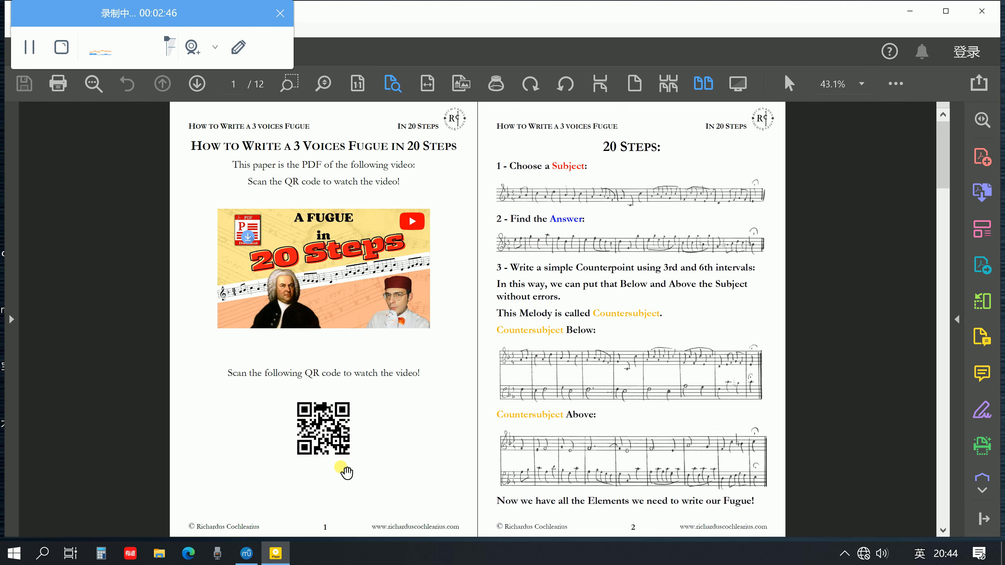
Switch back to MuseScore and copy the whole subject from the treble staff into the bass staff, starting at bar 3
click(247, 553)
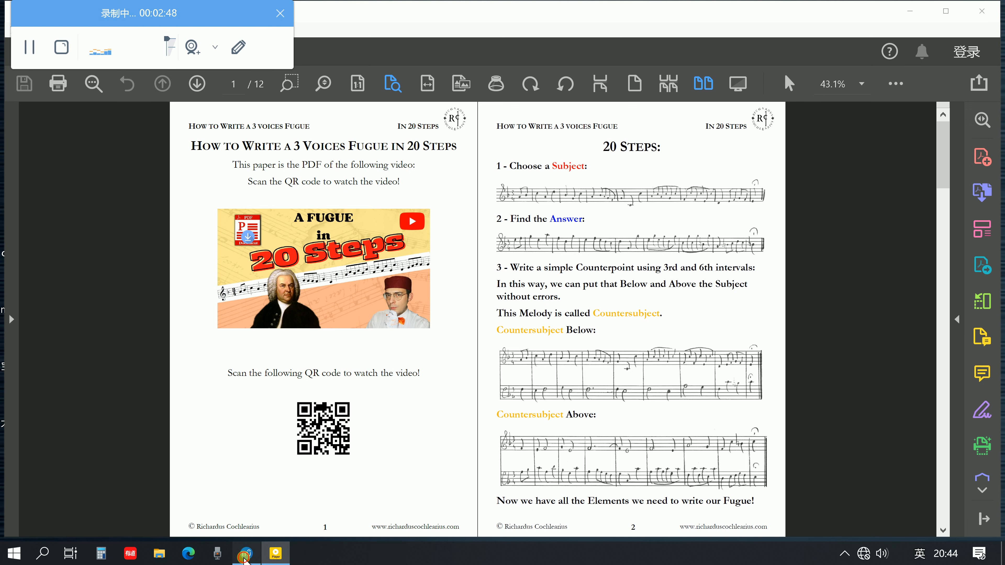
shift+click(443, 196)
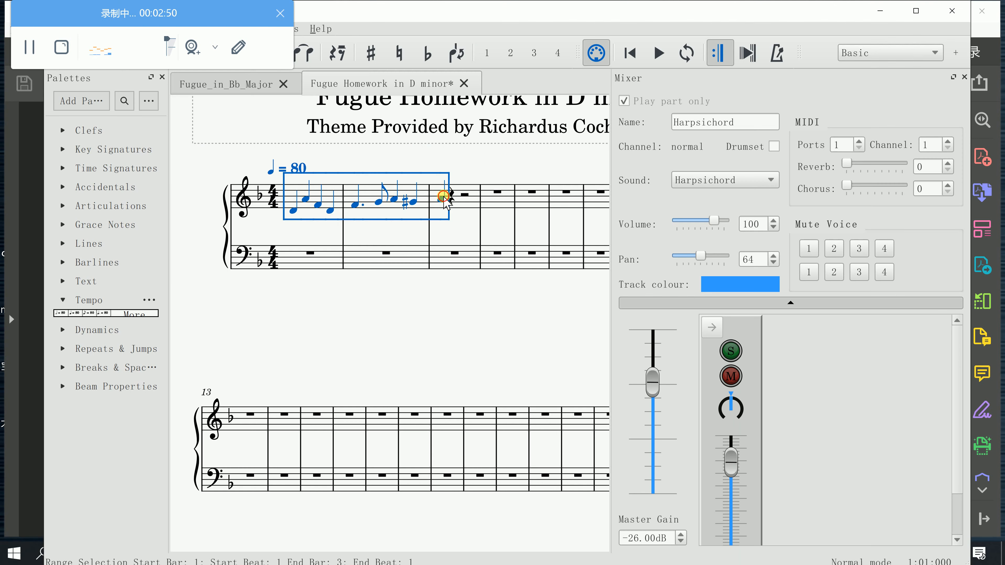
key(ctrl+c)
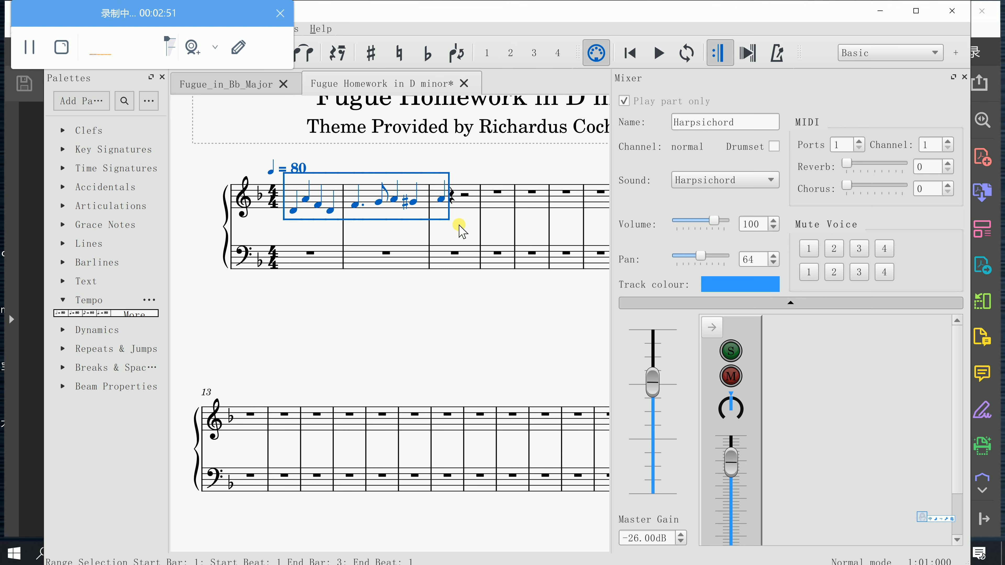
click(455, 253)
key(ctrl+v)
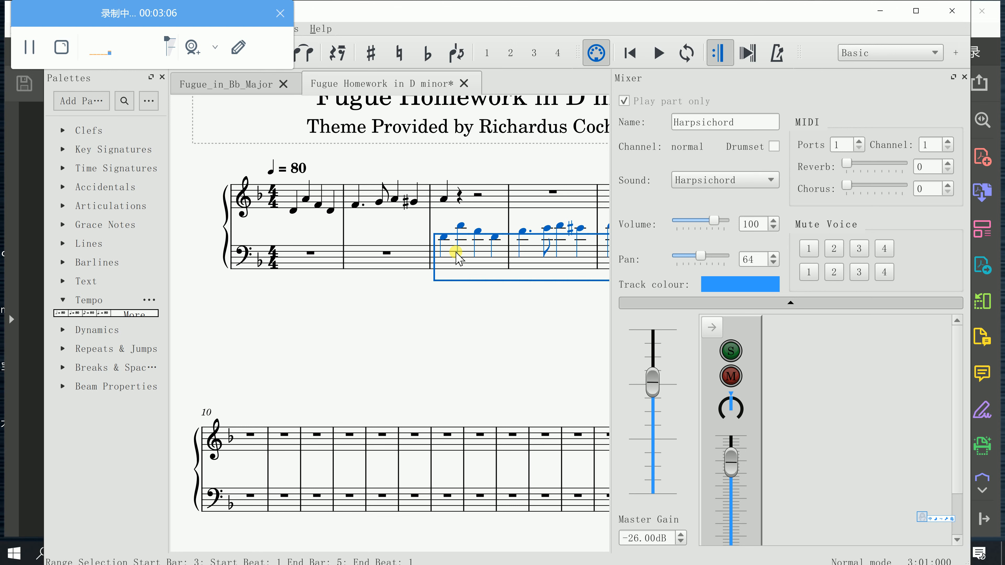
Transpose the copied subject in the bass staff down so that it starts on A3 in bar 3, forming the answer
key(Down)
key(Down)
key(Down)
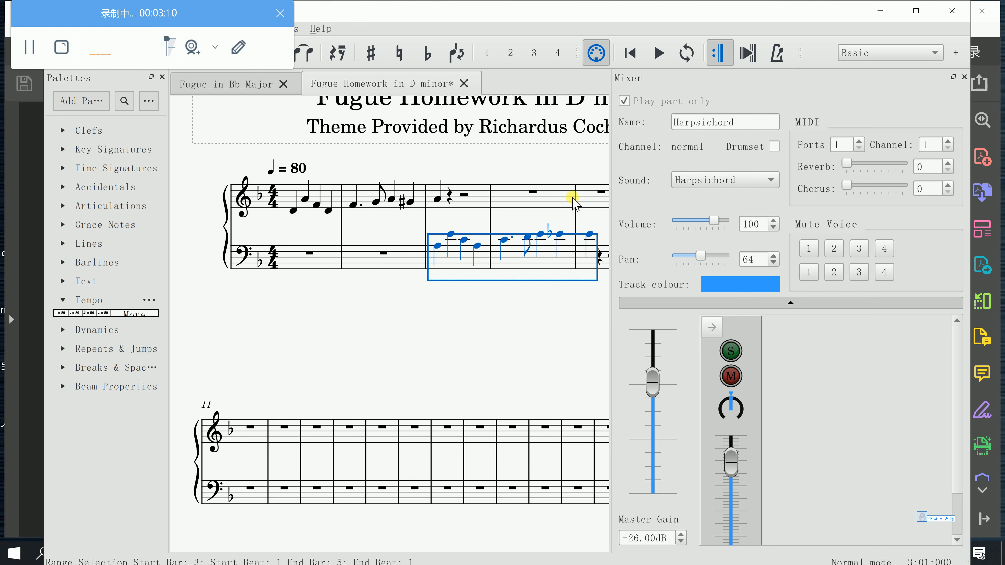
key(Down)
key(Up)
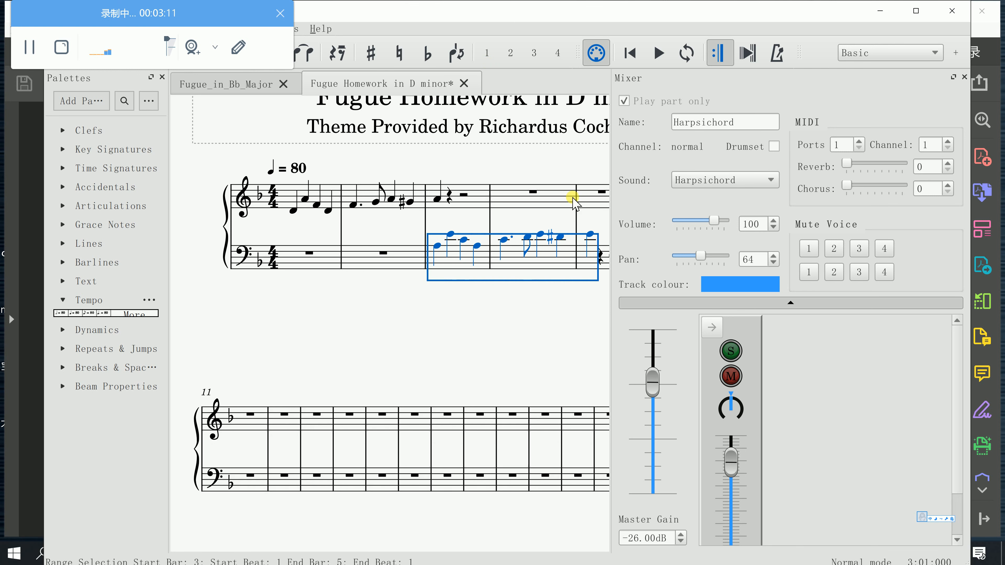
click(571, 277)
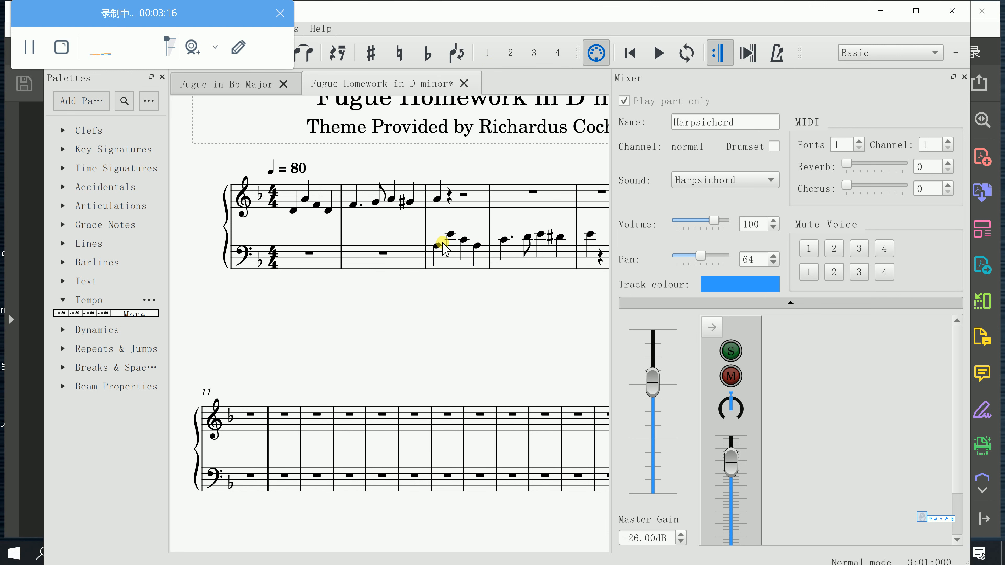
Play the answer in the bass staff from bar 3, and check it against the end of the treble subject
click(436, 248)
key(space)
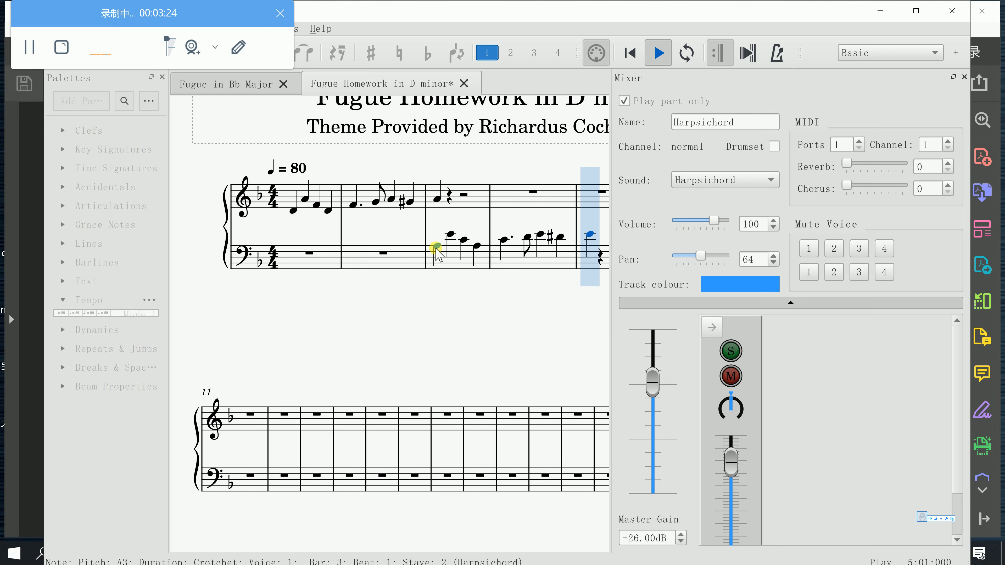
key(space)
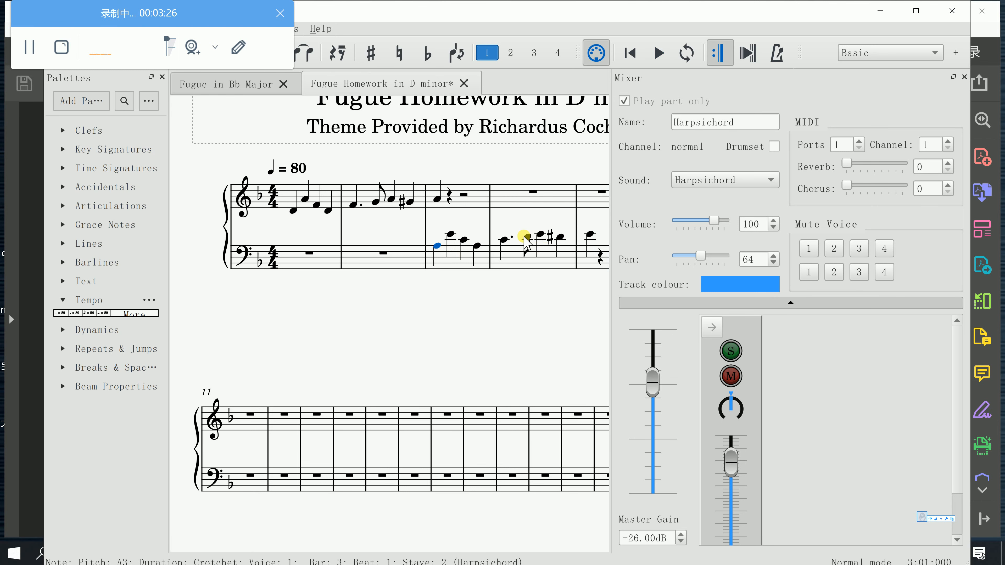
scroll(511, 233, up, 2)
scroll(502, 233, down, 1)
scroll(501, 236, right, 1)
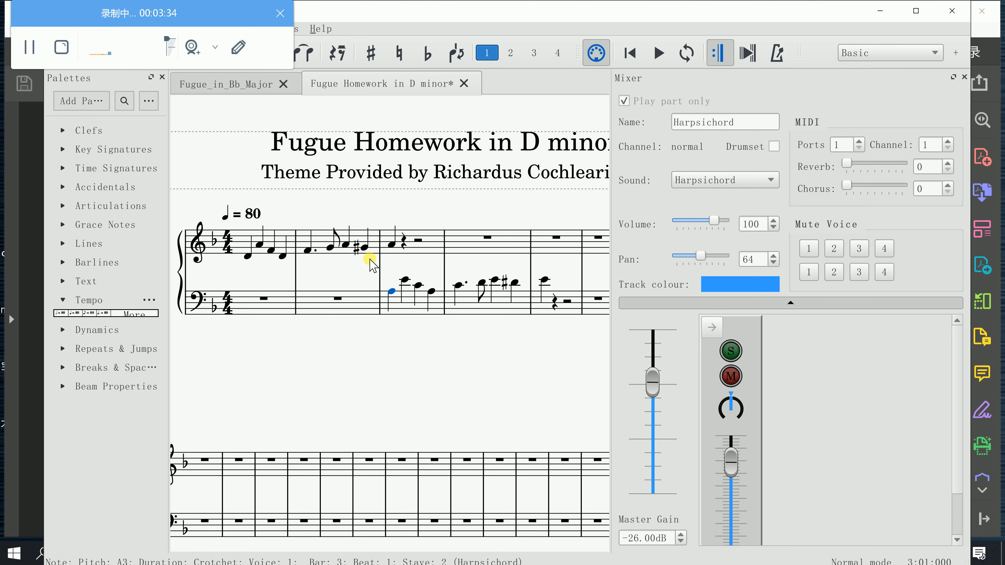
click(390, 242)
Maximize the score window, and briefly check the opening steps of the PDF guide before returning to MuseScore
drag(723, 411, 722, 375)
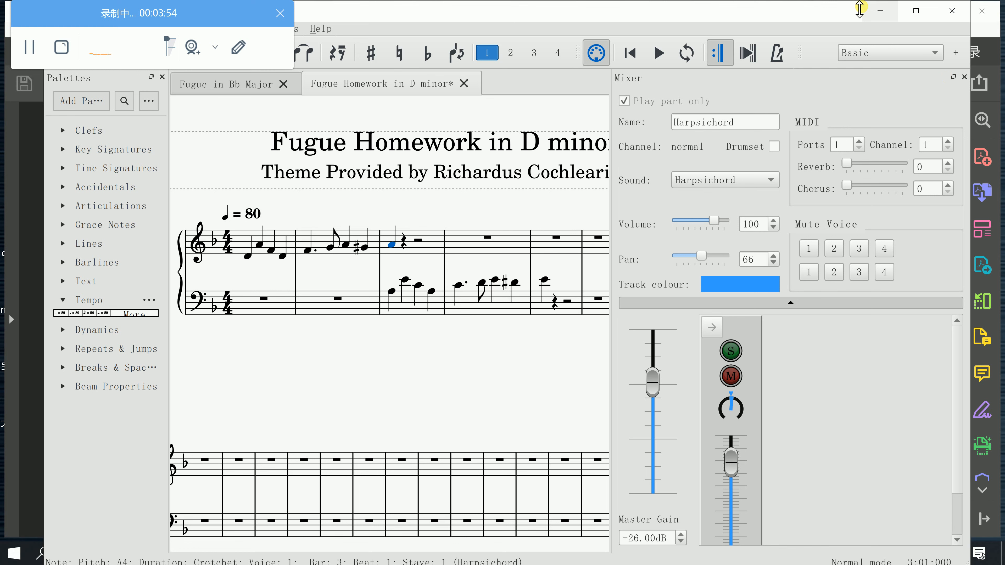
drag(861, 6, 860, 20)
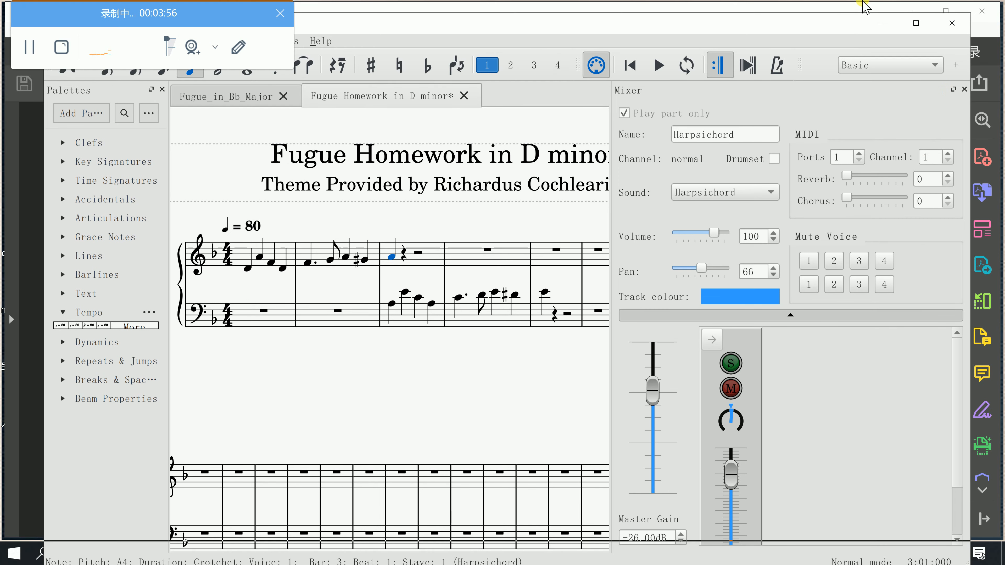
double_click(848, 20)
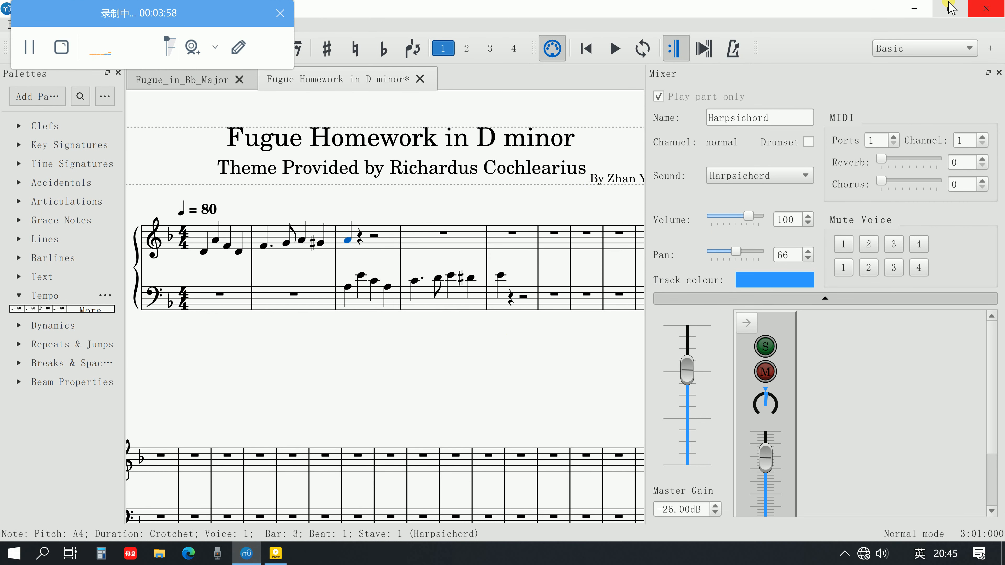
click(916, 7)
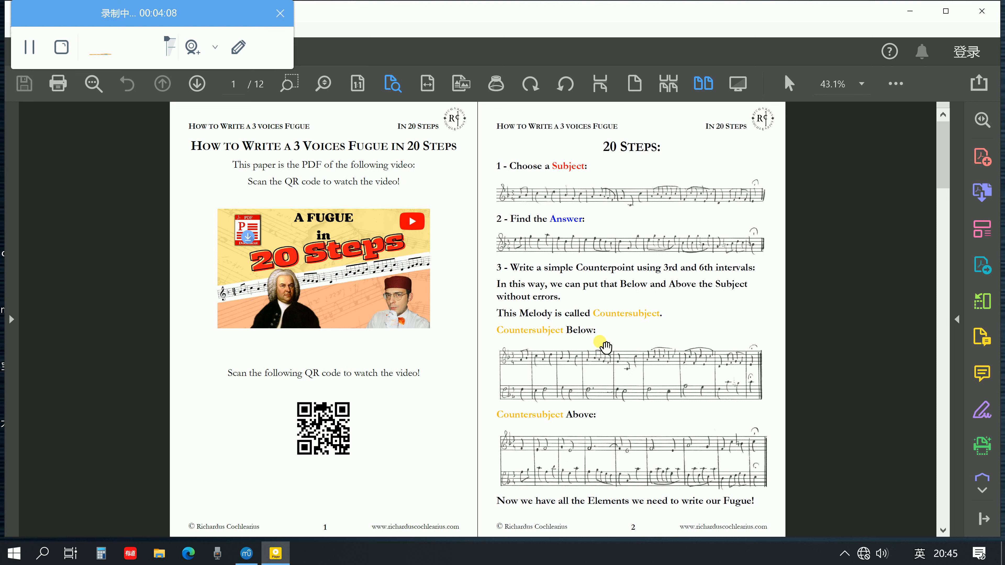
click(246, 552)
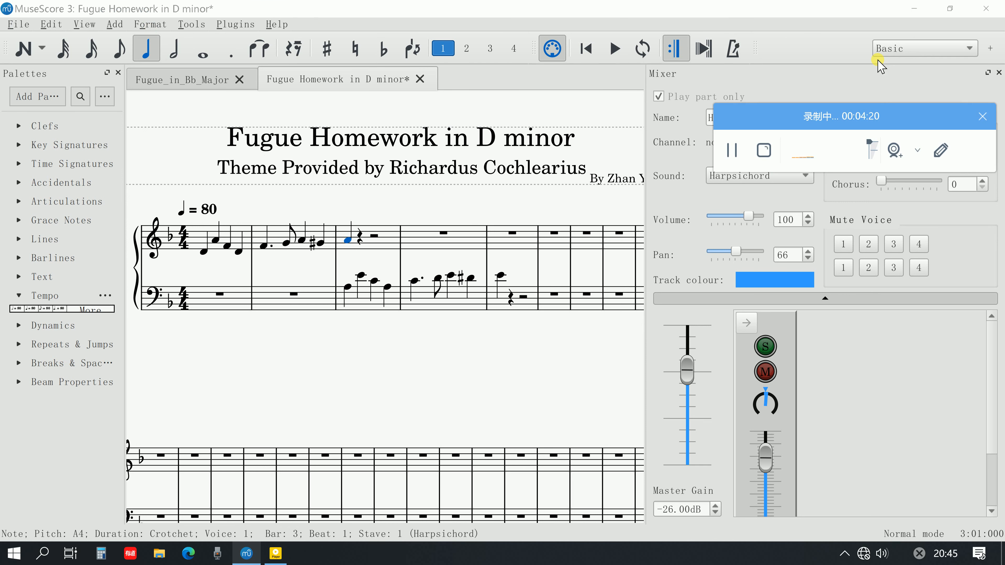
Switch from the Basic workspace to the one with the full palette set, and close the Mixer to enlarge the score area
click(895, 49)
click(868, 75)
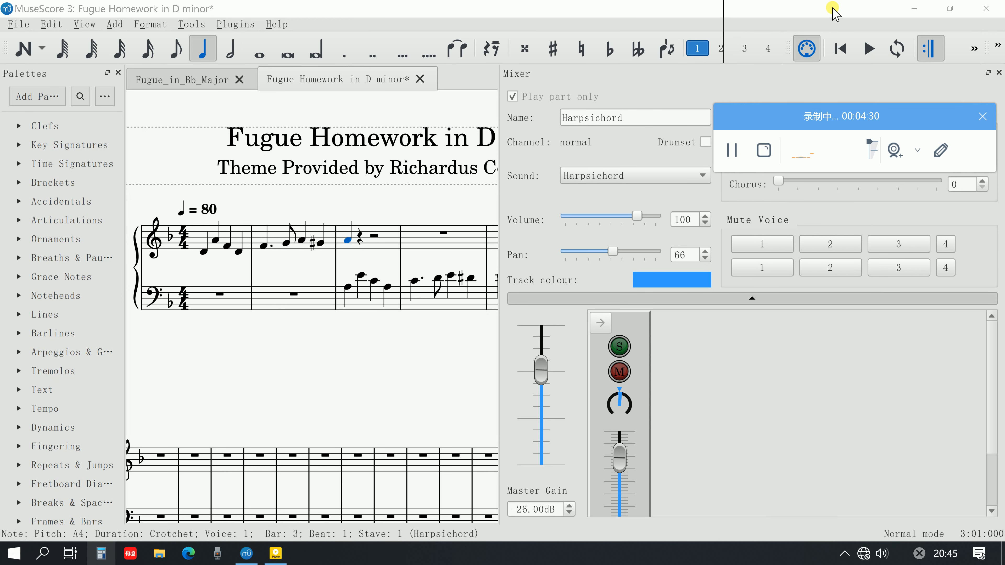
drag(833, 8, 832, 8)
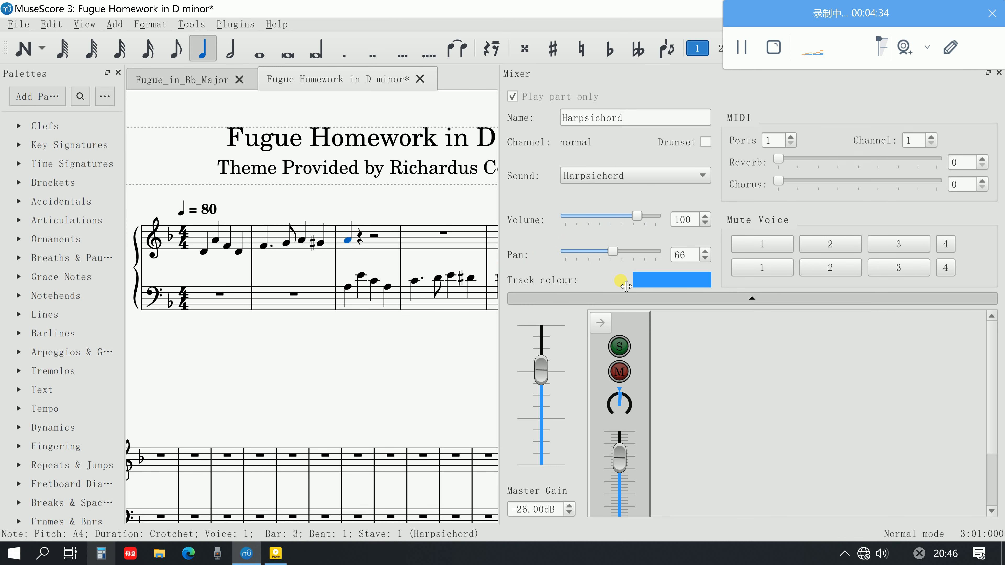
drag(507, 265, 540, 270)
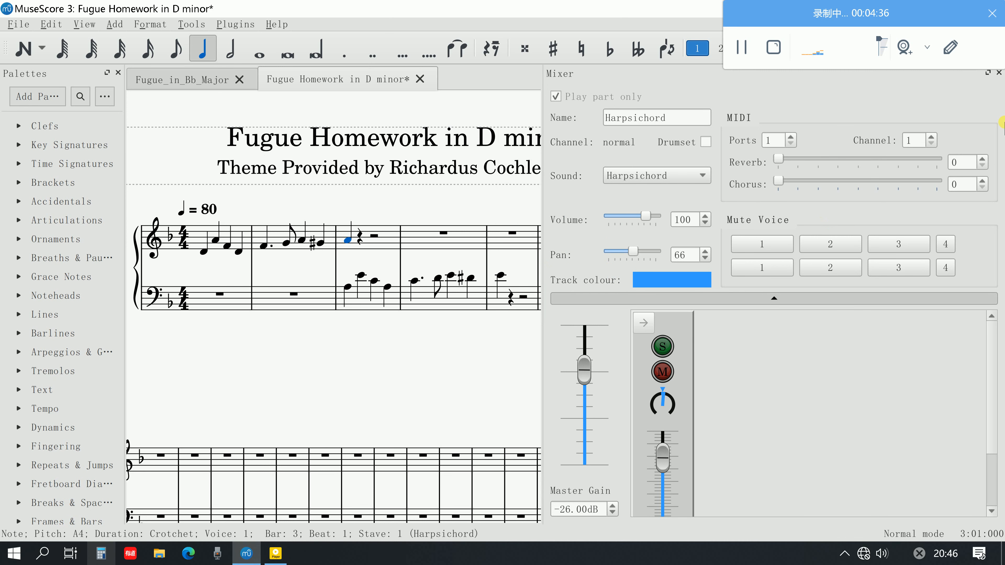
click(998, 73)
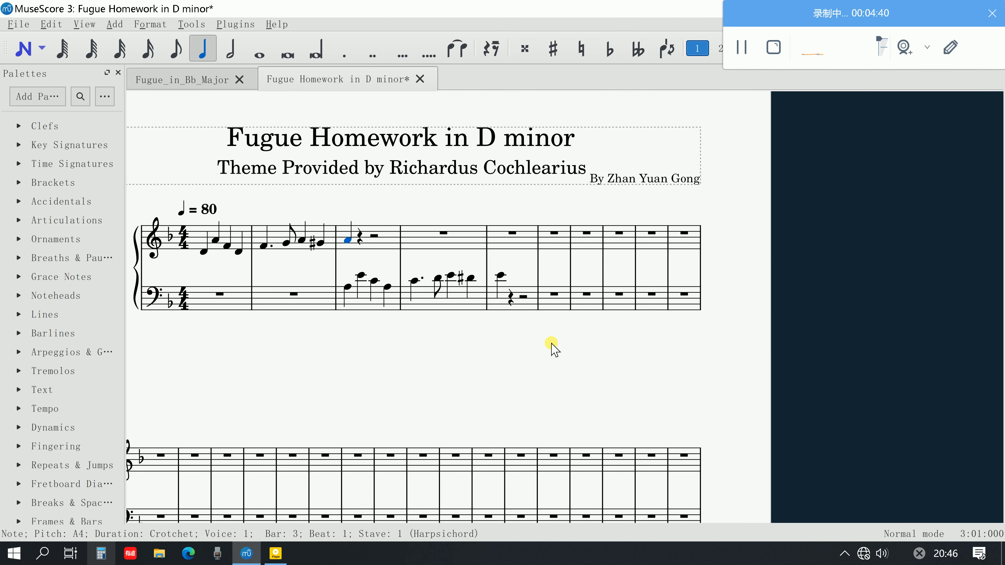
scroll(551, 343, left, 3)
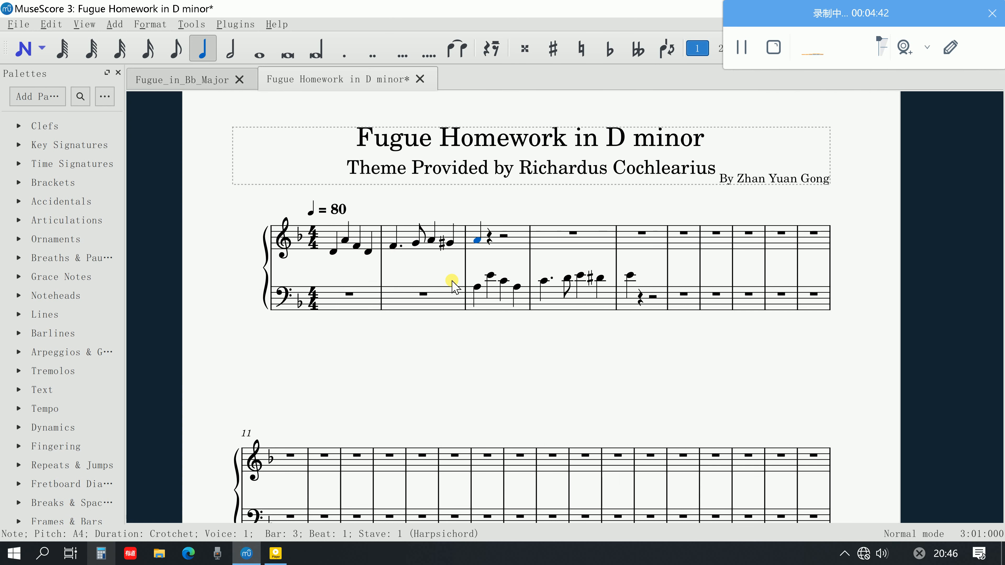
scroll(493, 287, up, 1)
scroll(491, 325, up, 1)
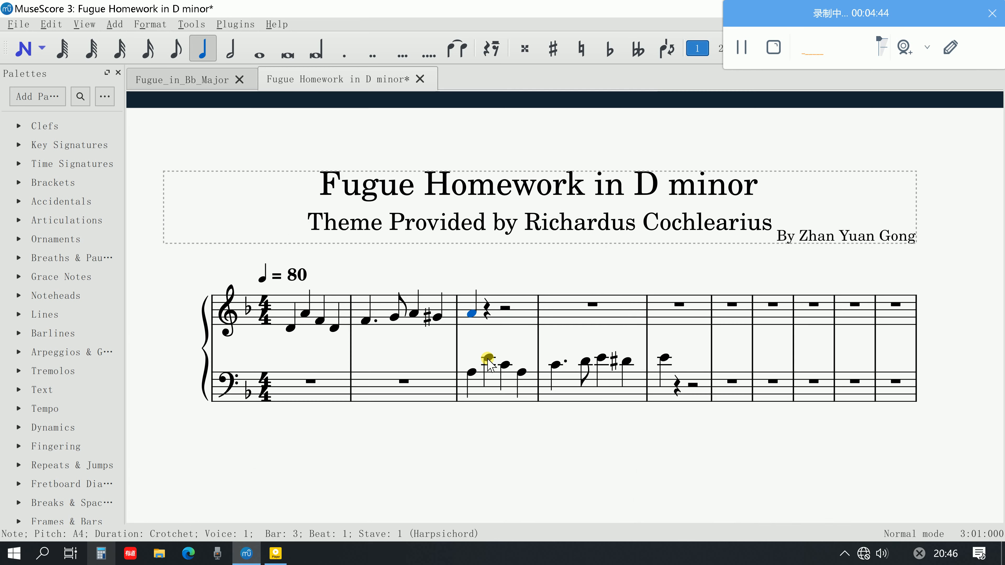
Check the answer and countersubject steps in the PDF guide, and return to MuseScore to sound the start of the answer at bar 3
click(276, 554)
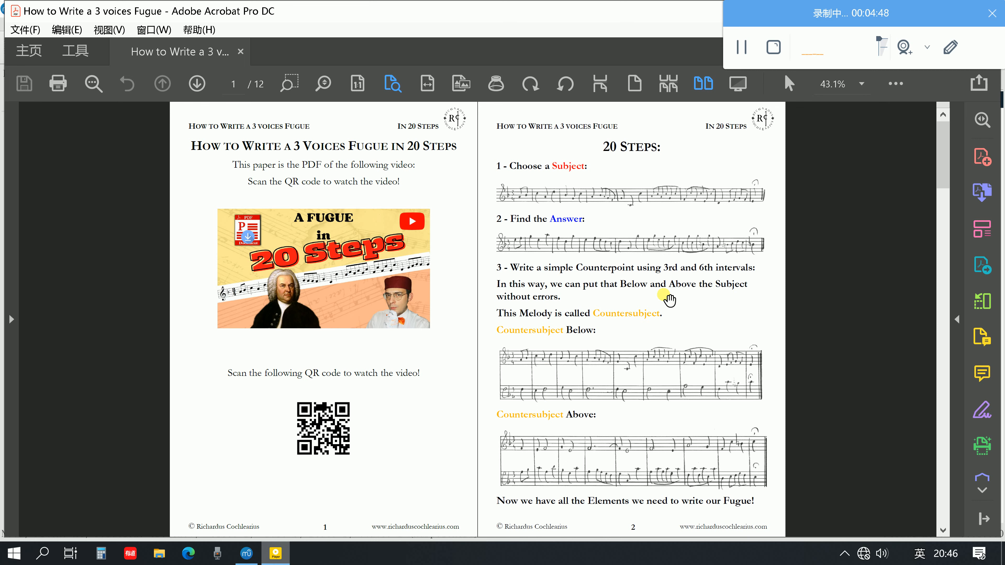
click(237, 556)
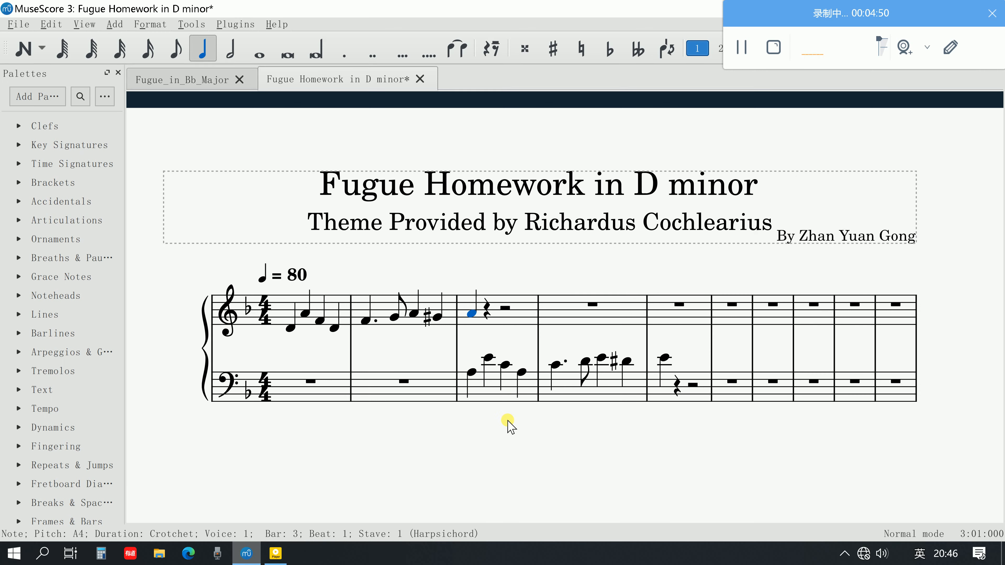
click(473, 376)
key(space)
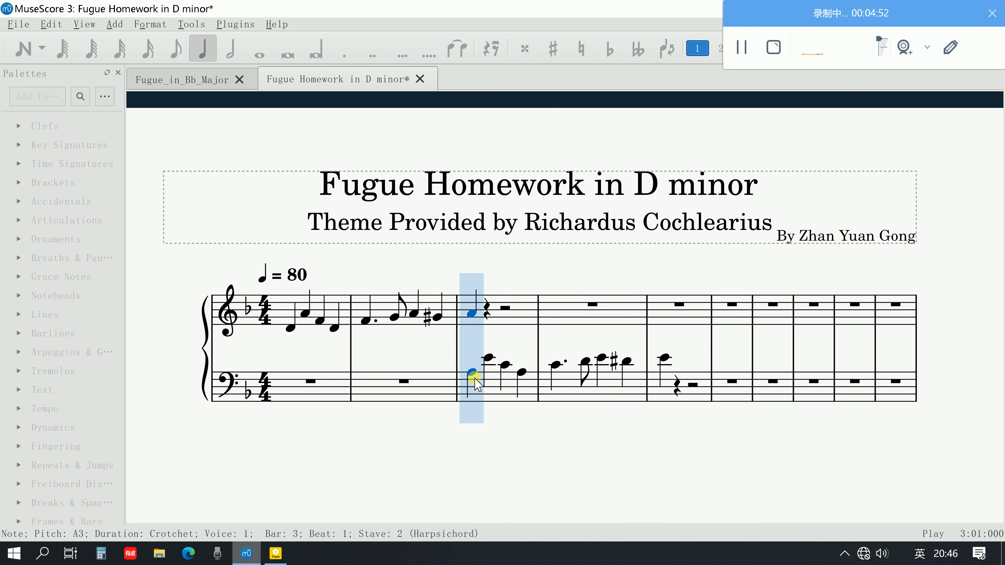
key(space)
Copy the whole answer from the bass staff, bars 3 to 5, and find empty bars in the second system for it
click(526, 389)
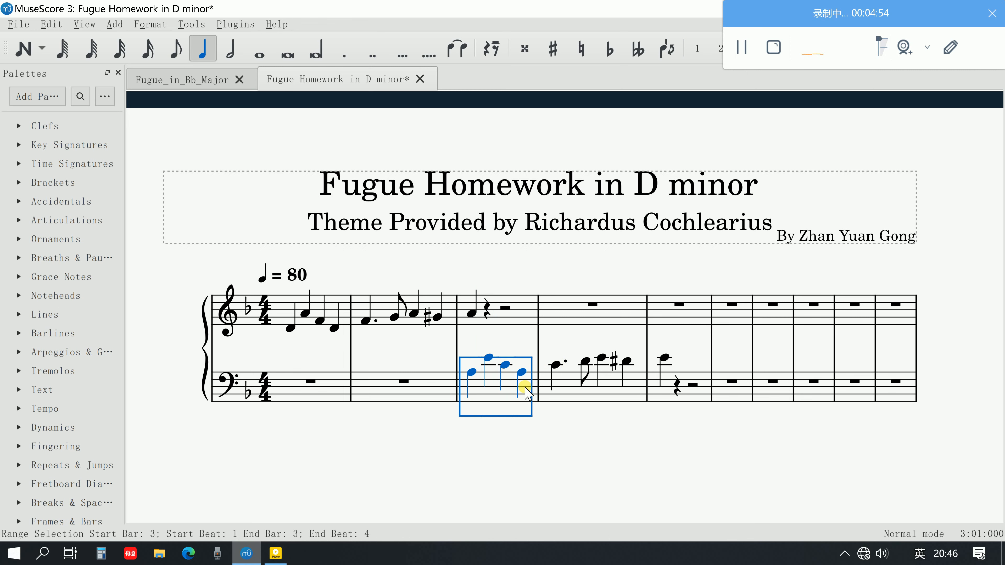
shift+click(665, 358)
scroll(667, 378, down, 1)
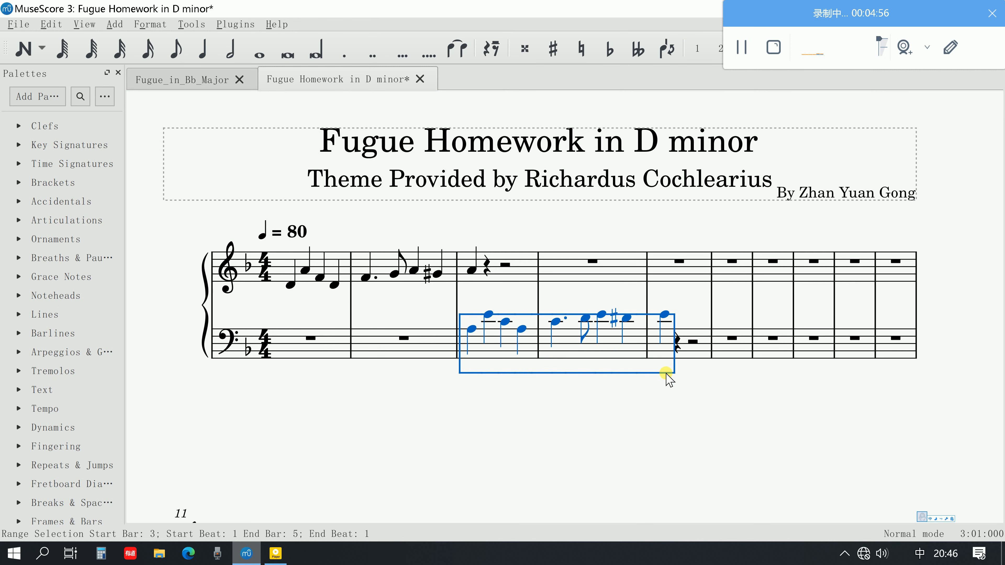
scroll(668, 378, down, 3)
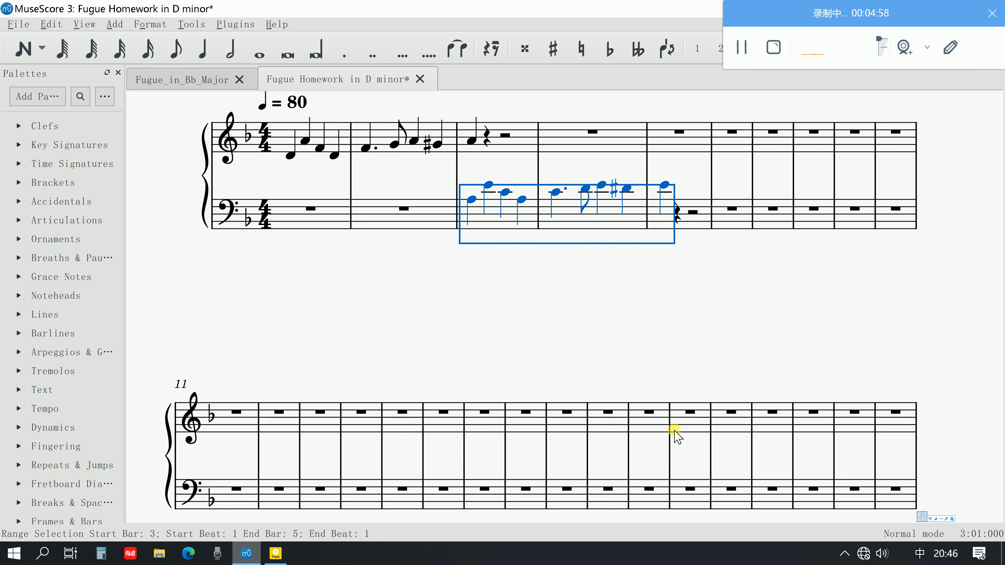
click(554, 386)
scroll(549, 386, down, 7)
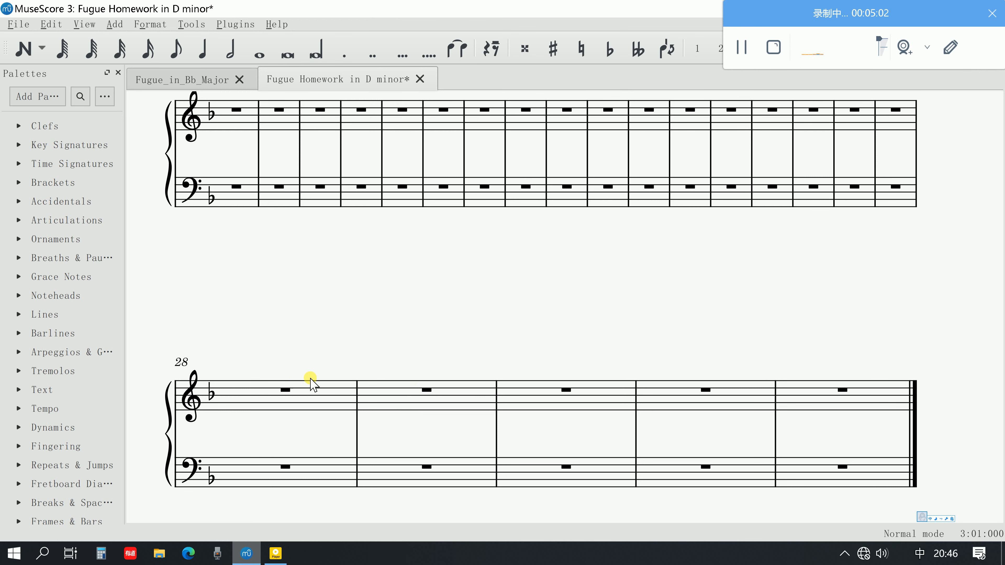
scroll(310, 382, up, 8)
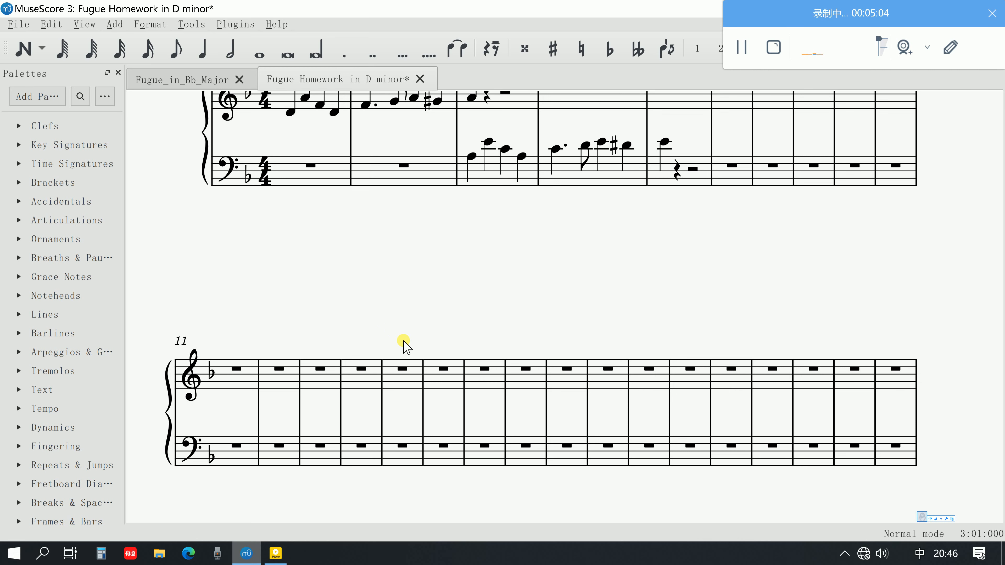
scroll(507, 265, up, 3)
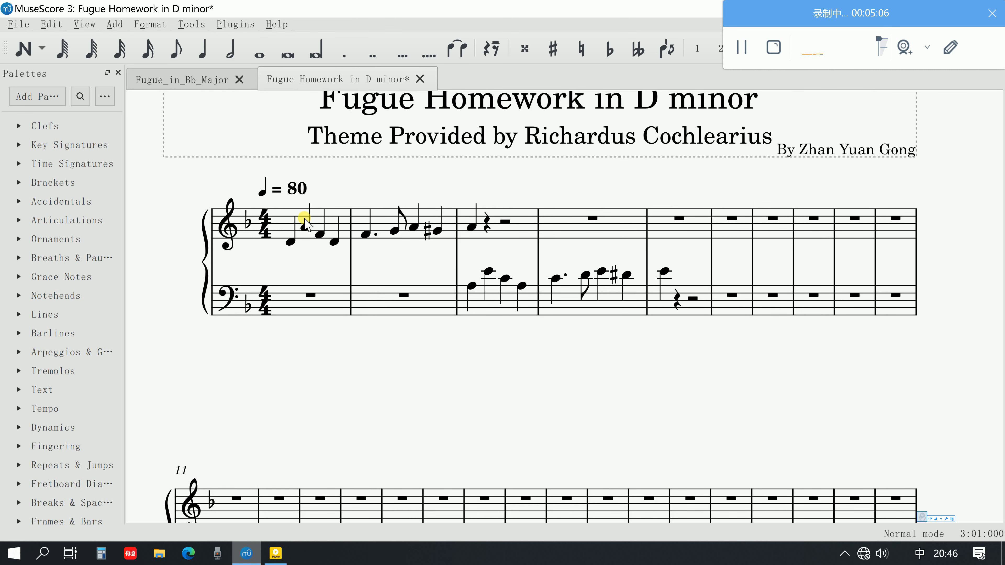
scroll(641, 333, down, 4)
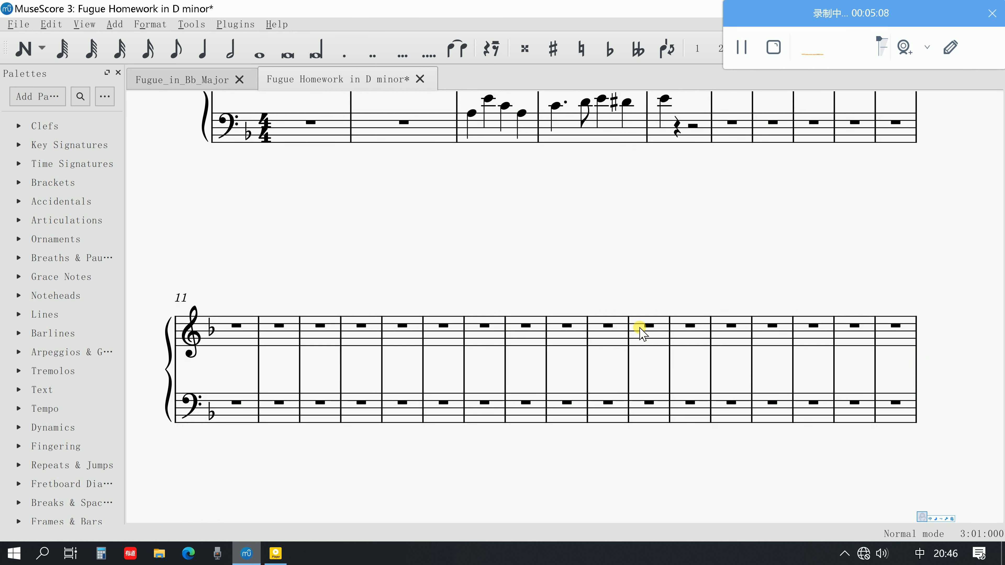
Try pasting the copied answer into the treble staff at bar 15, and undo the paste
click(408, 337)
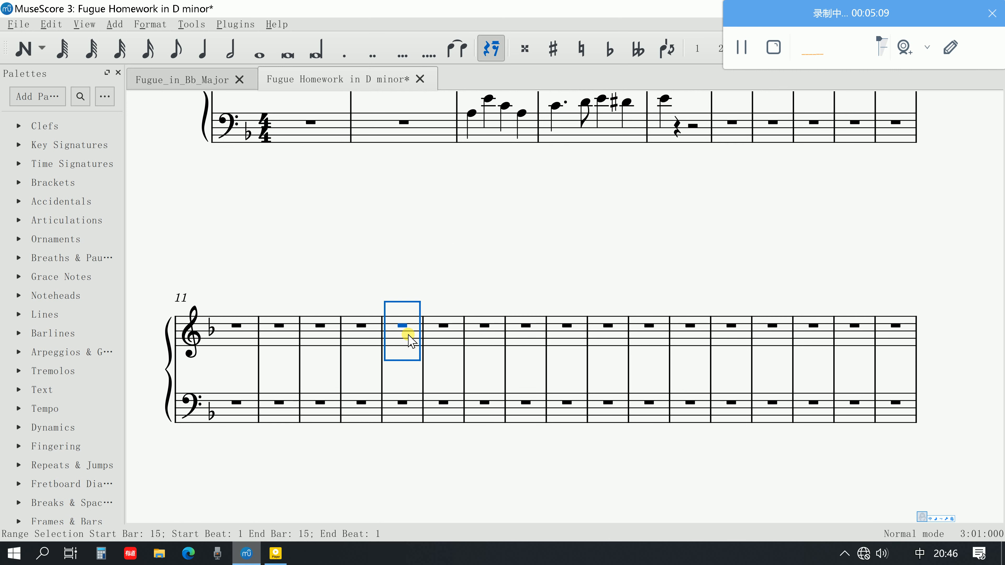
key(ctrl+v)
click(406, 357)
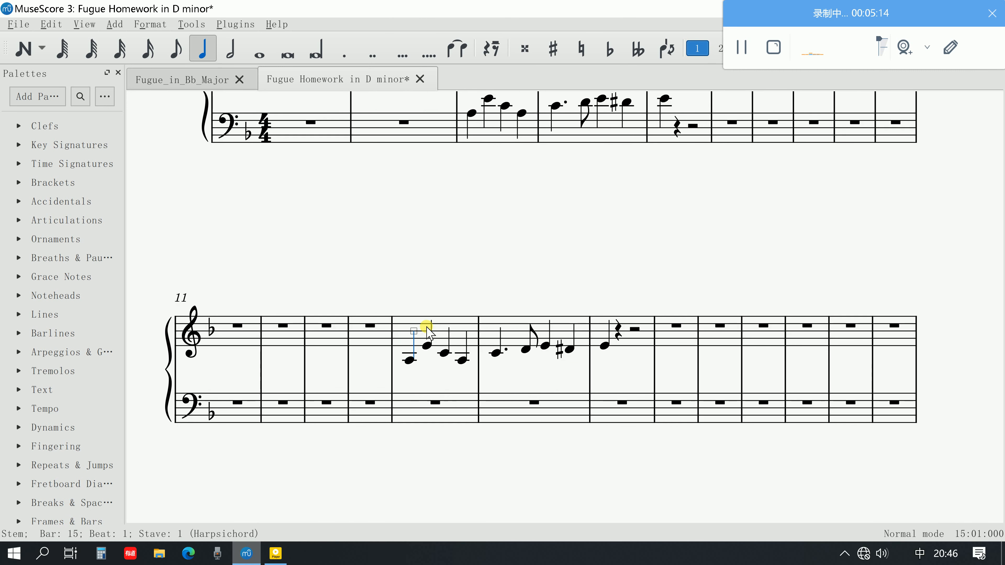
key(ctrl+z)
Paste the copied answer into the bass staff at bar 15, and play it from its first note
click(398, 404)
key(ctrl+v)
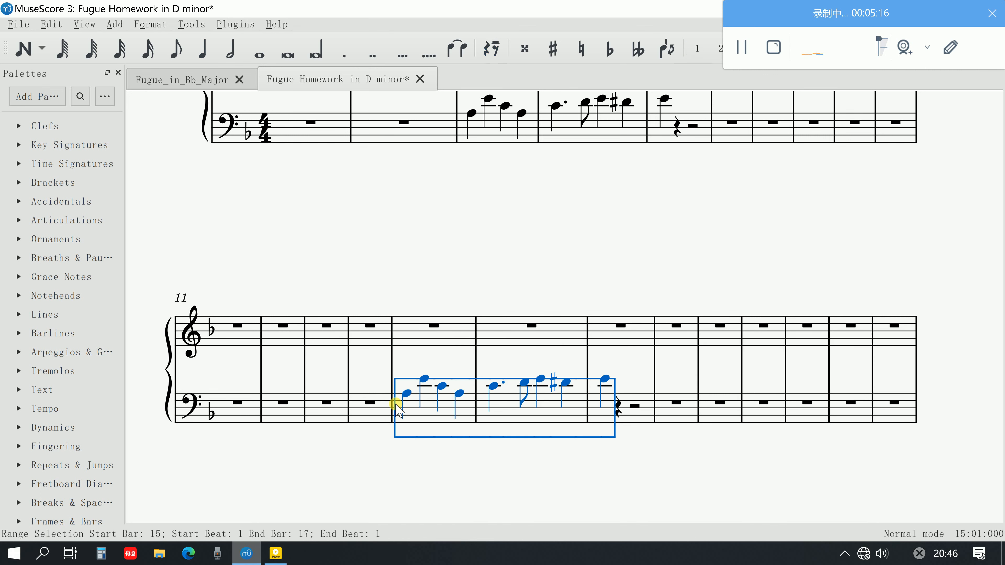
click(405, 394)
key(space)
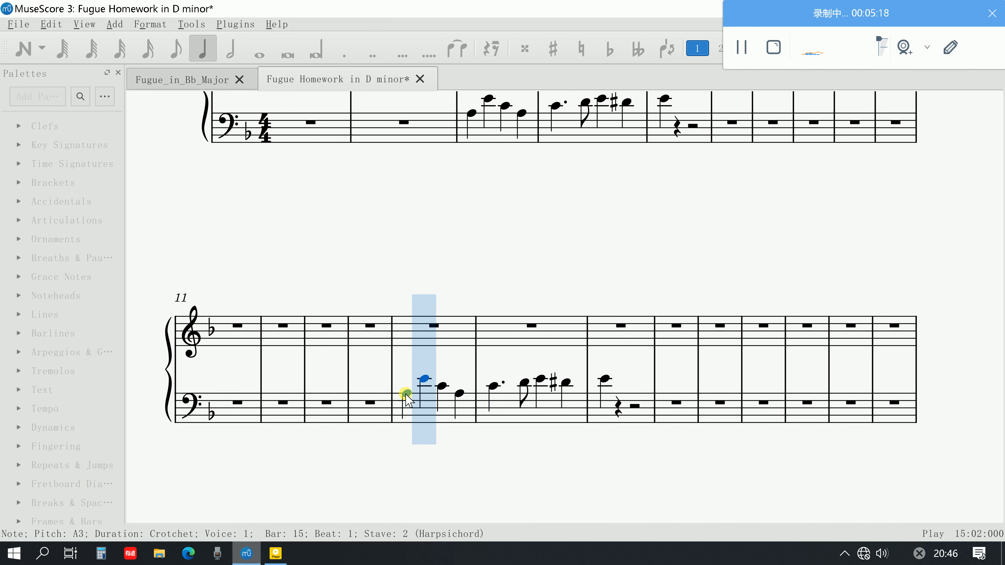
scroll(415, 446, up, 1)
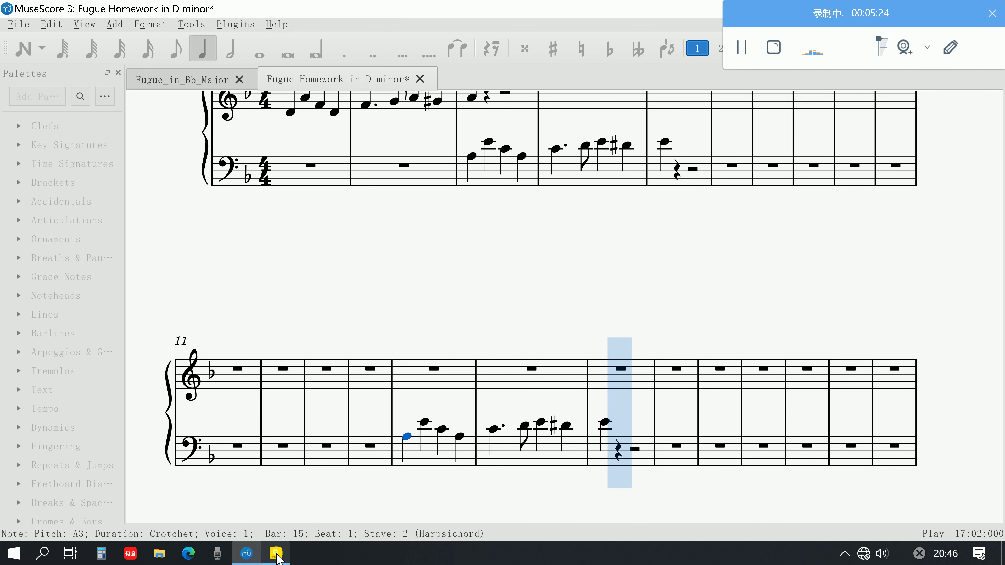
key(space)
Select the pasted answer in bars 15 to 17 of the bass staff, and switch to the PDF guide's countersubject step
click(429, 458)
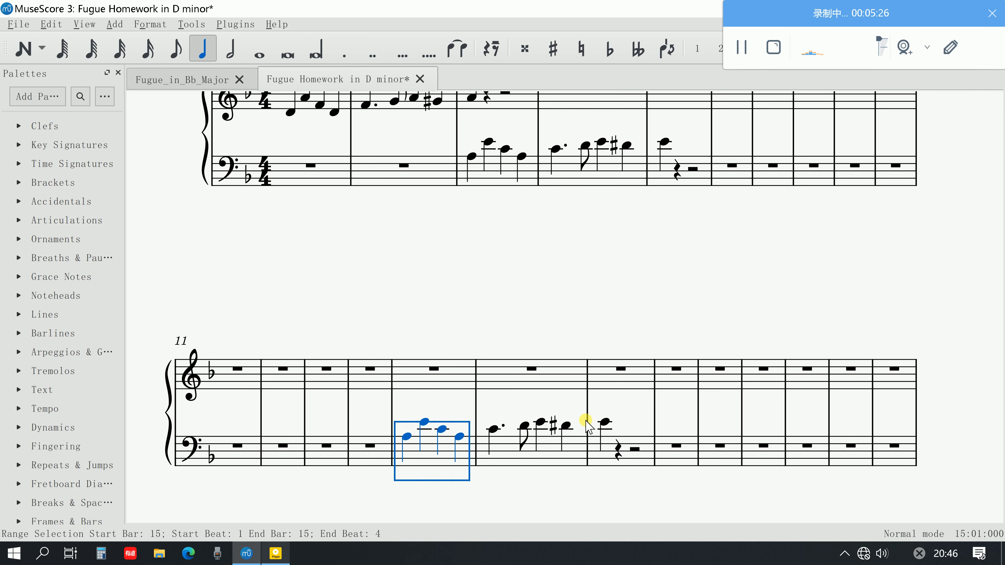
shift+click(598, 422)
click(275, 553)
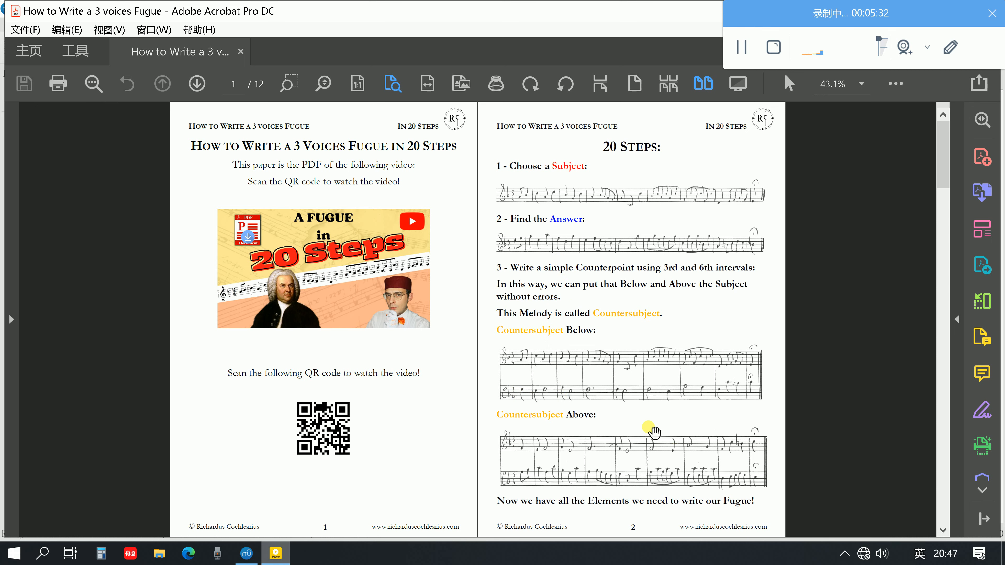
Switch back to MuseScore, transpose the selected bass passage in bars 15 to 17 down to start on D3, and respell its accidentals
click(246, 553)
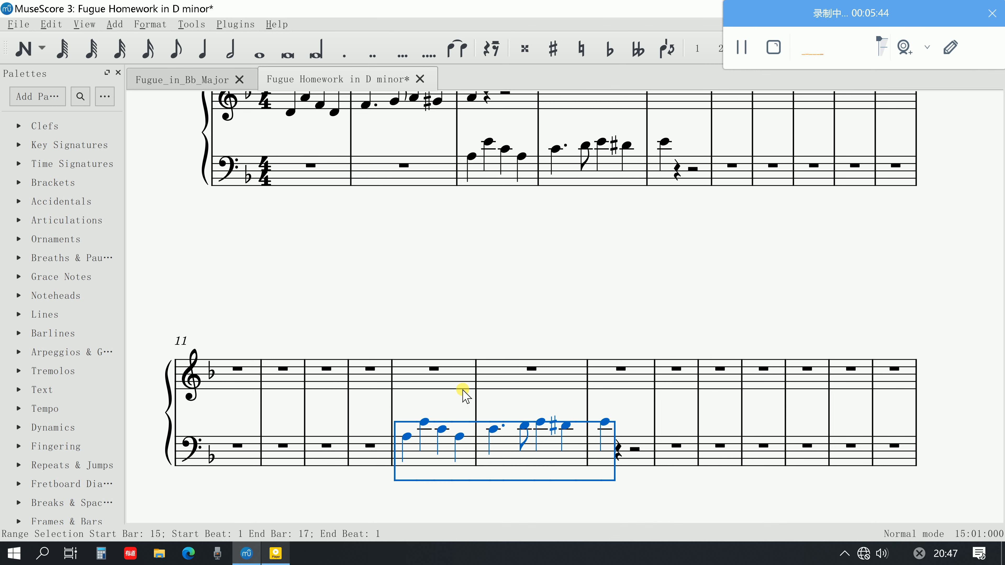
key(Down)
key(Down)
key(Down)
key(Down)
key(Down)
key(Down)
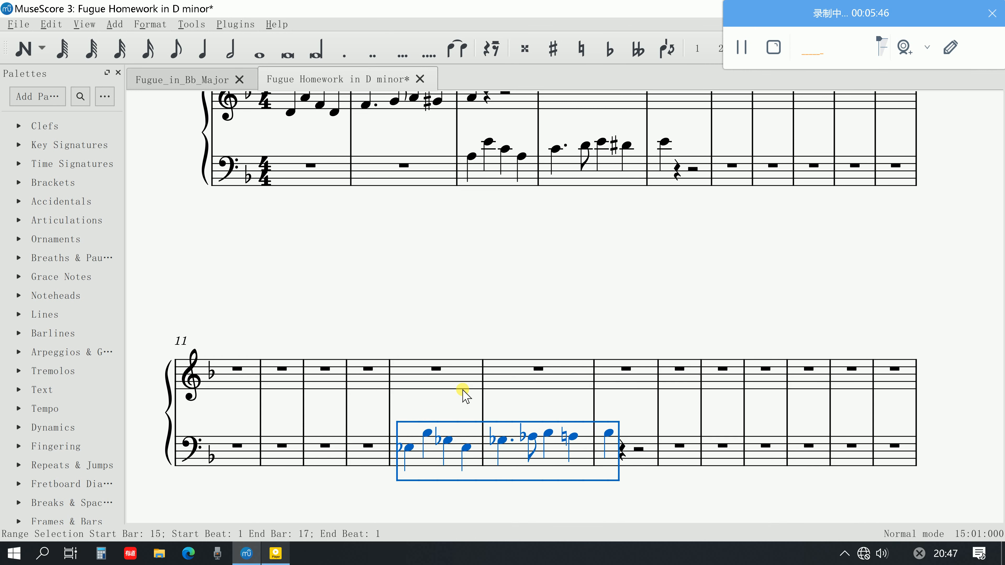
key(Down)
scroll(490, 356, up, 1)
key(j)
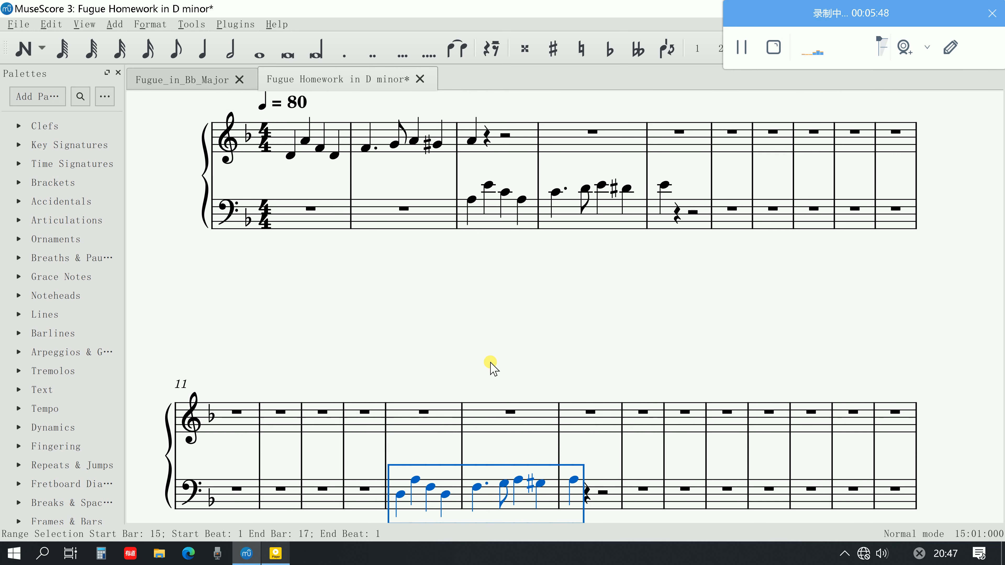
click(482, 429)
scroll(477, 437, down, 2)
key(Escape)
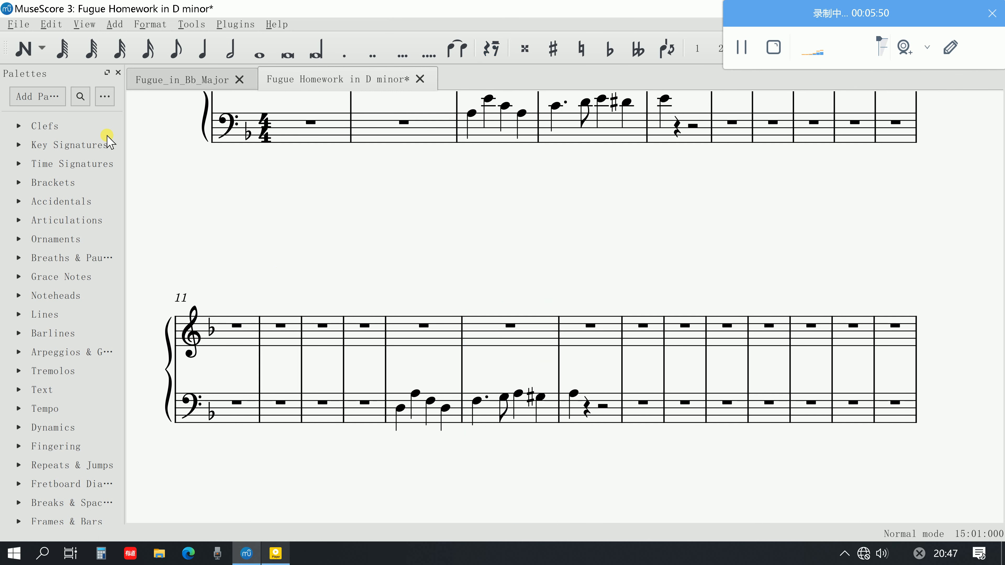
click(23, 48)
scroll(661, 345, up, 3)
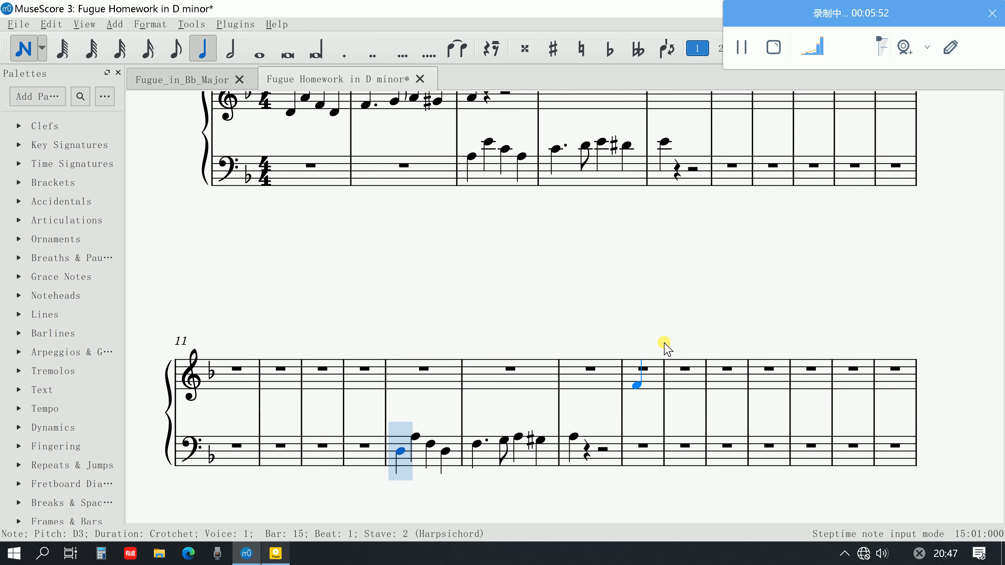
scroll(425, 288, down, 2)
click(42, 49)
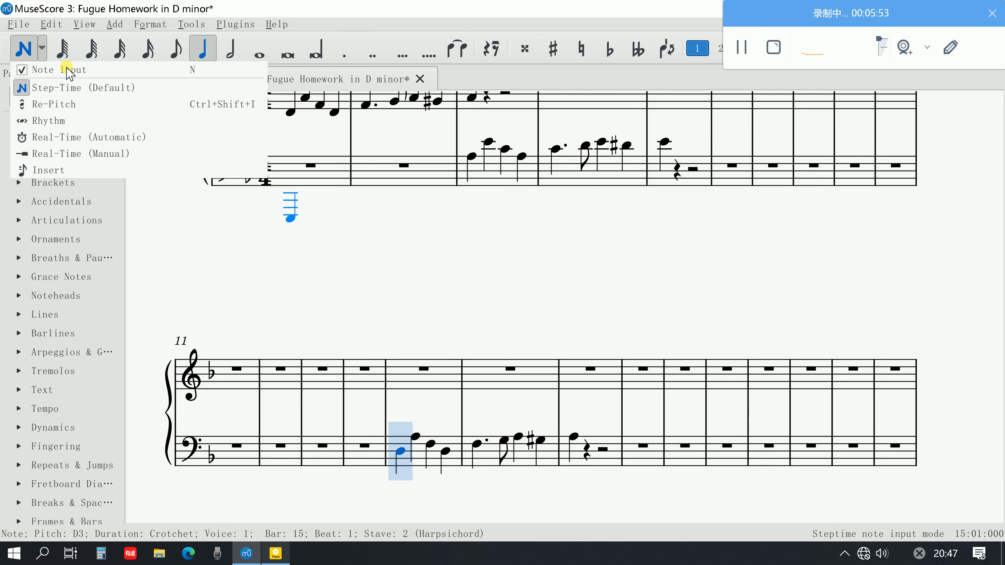
click(28, 53)
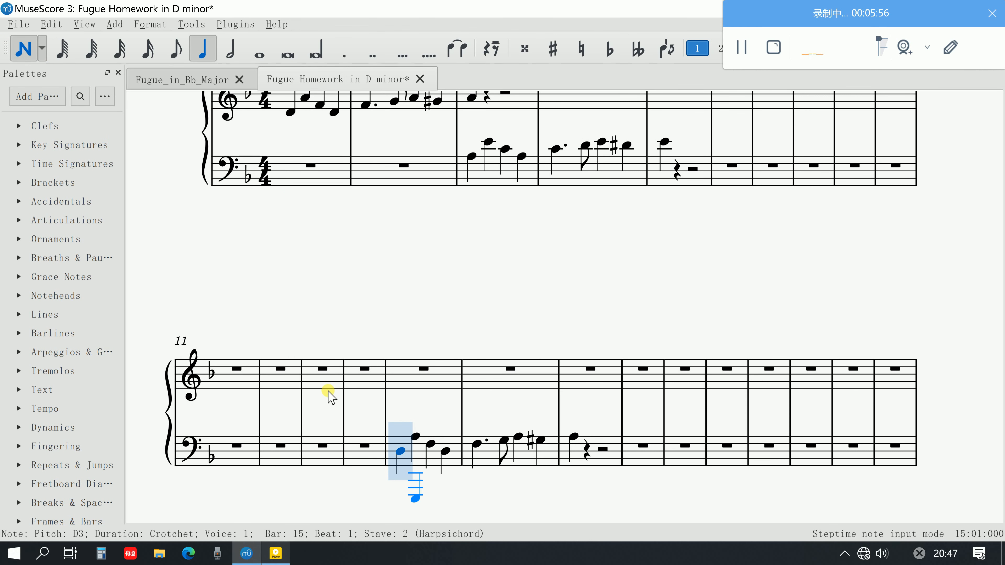
Play the Fugue_in_Bb_Major score from the first treble note of bar 15, and close that score
click(186, 79)
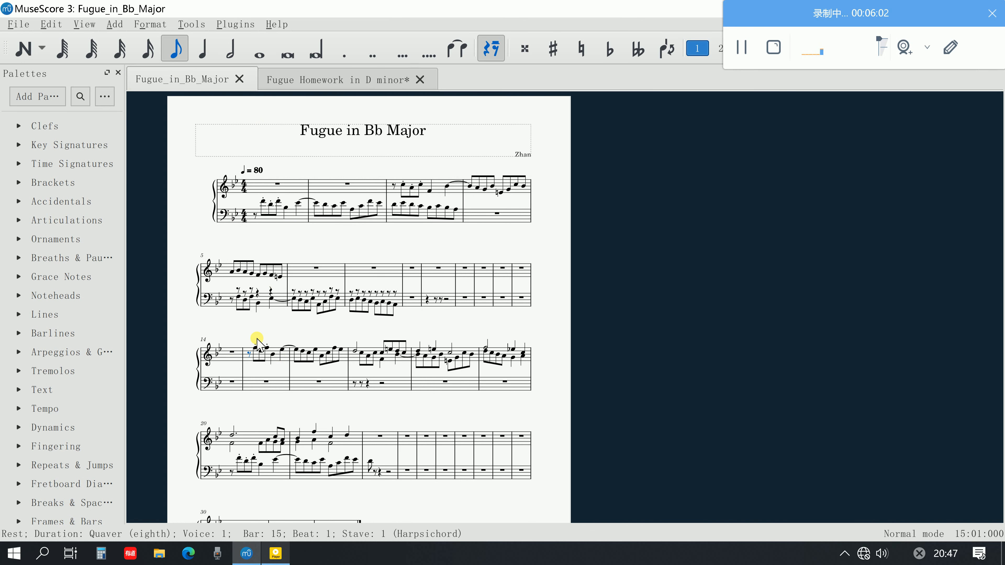
click(256, 347)
key(space)
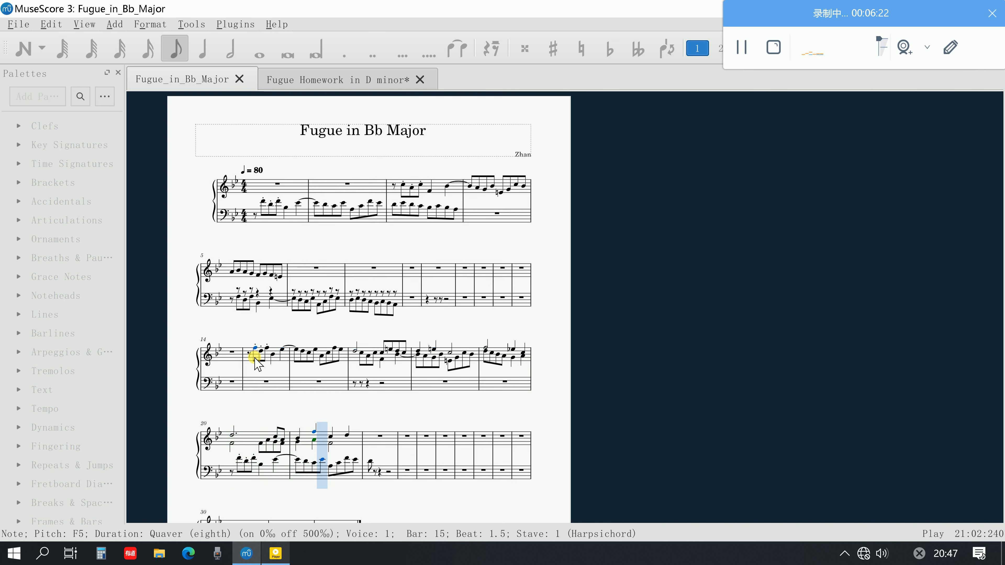
scroll(445, 170, up, 1)
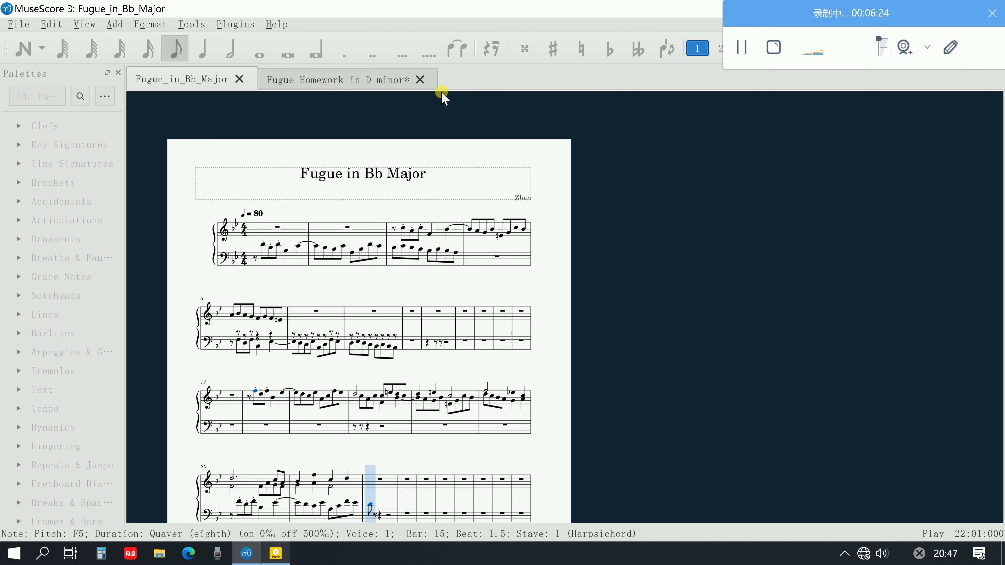
click(240, 79)
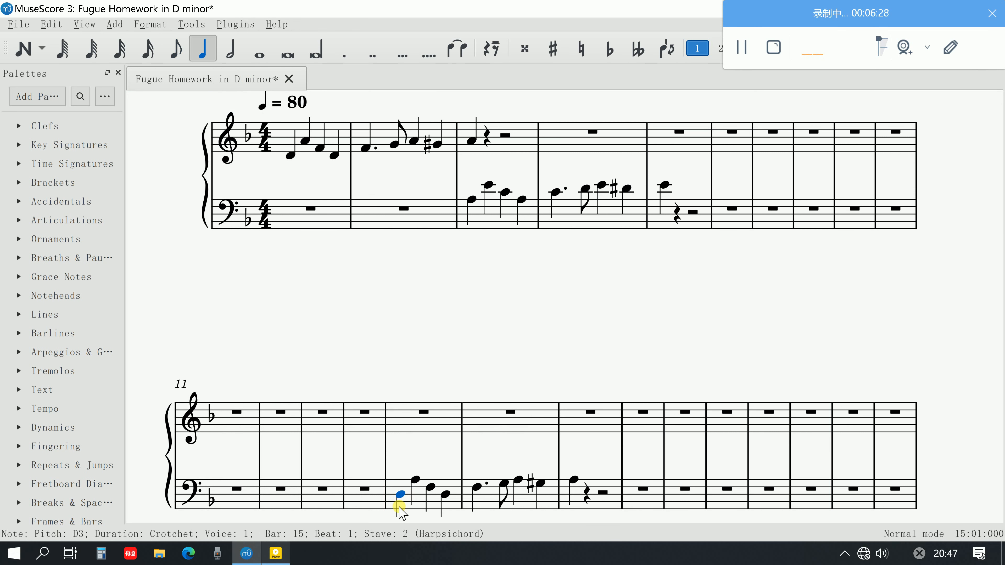
Play the transposed subject from bar 15 of the bass staff, and consult the countersubject step in the PDF guide
key(space)
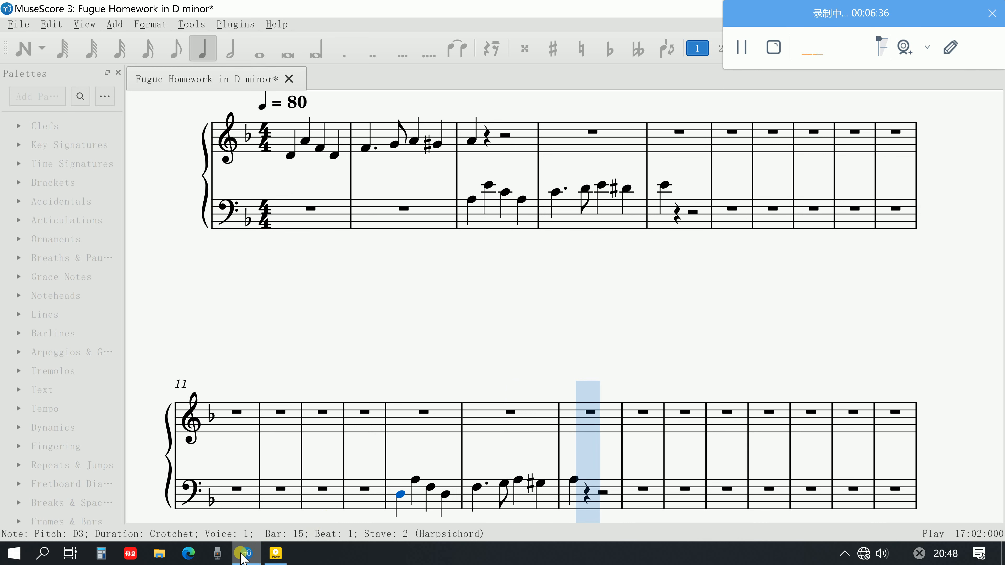
key(space)
click(276, 562)
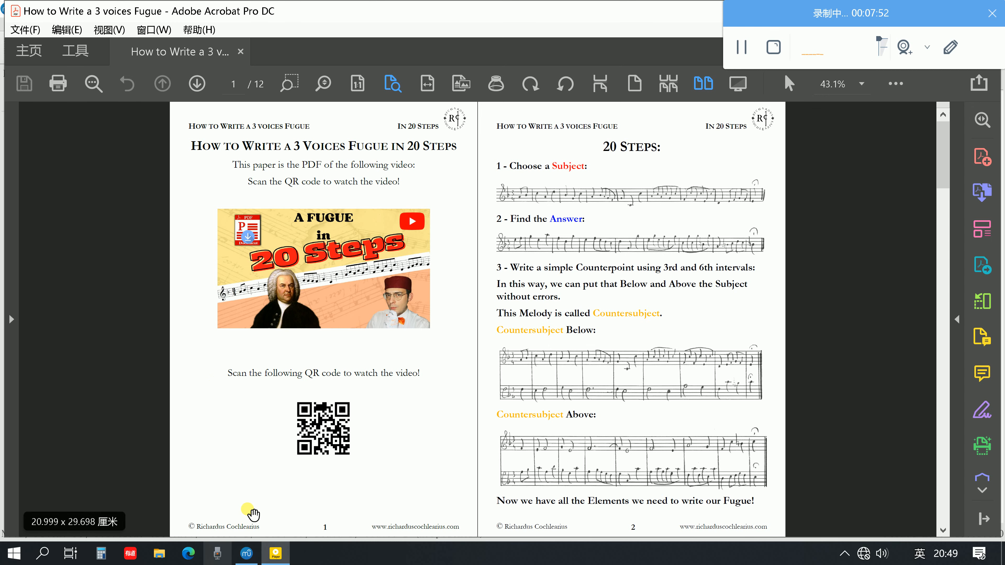
click(243, 560)
Begin the countersubject above the subject with eighth notes F4 and G4 on beat 1 of bar 15 in the treble staff
scroll(293, 333, down, 1)
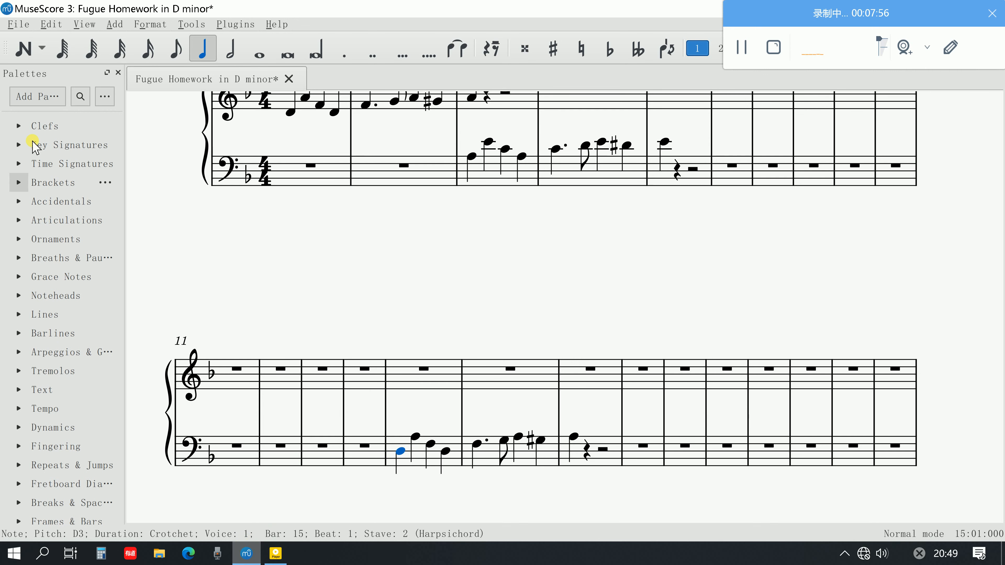
click(414, 436)
click(23, 49)
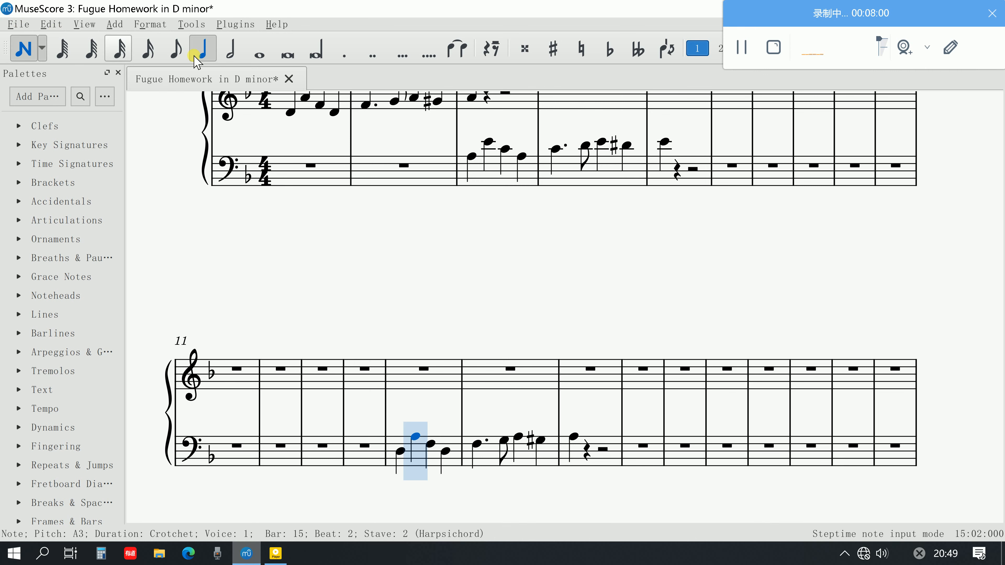
click(176, 57)
scroll(382, 337, up, 1)
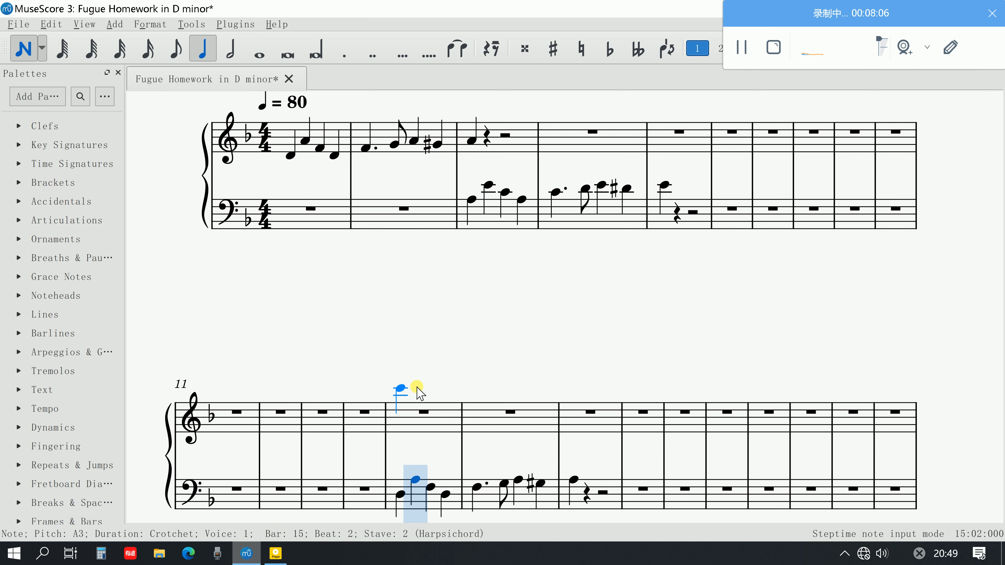
click(178, 47)
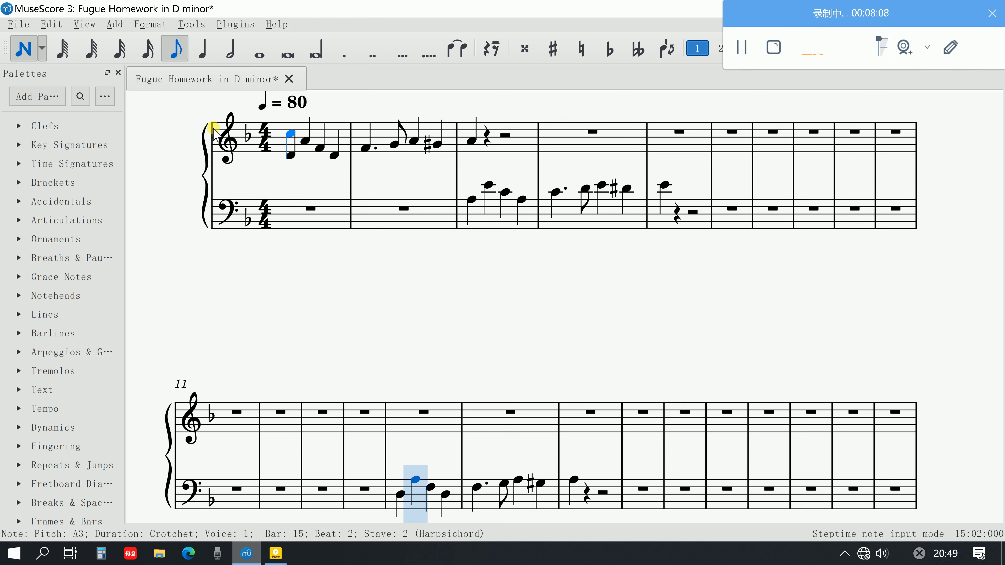
scroll(332, 315, down, 2)
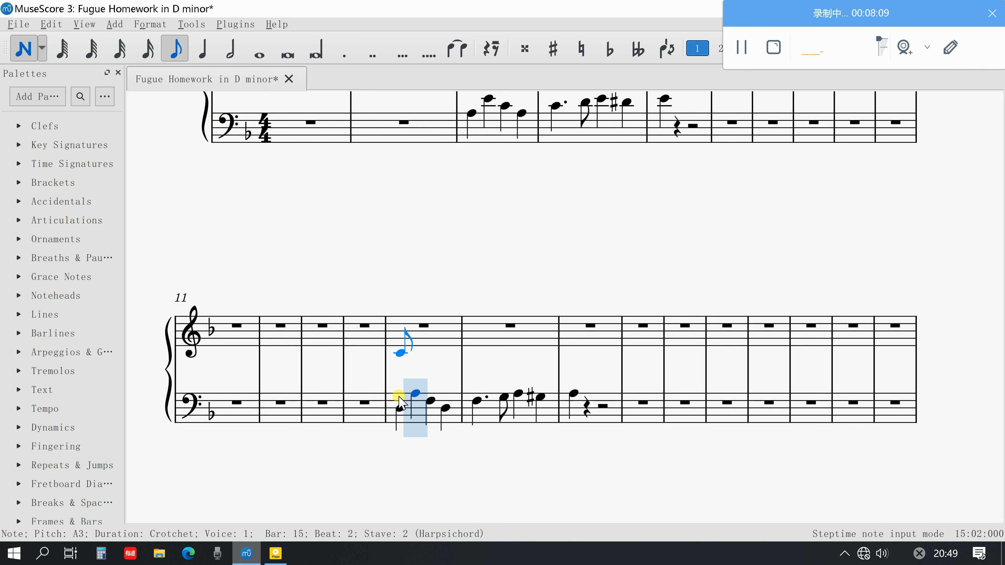
click(400, 343)
click(414, 342)
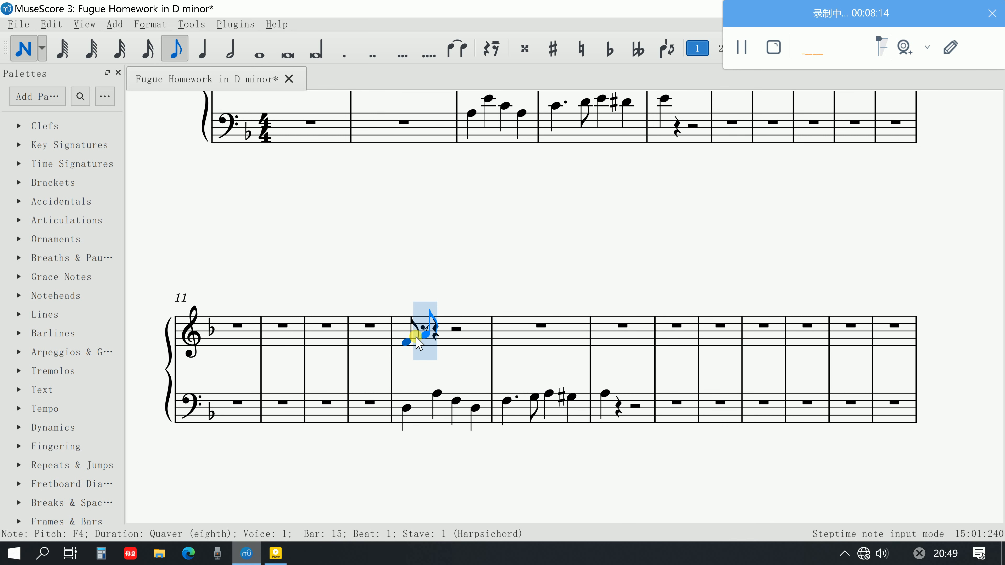
click(416, 341)
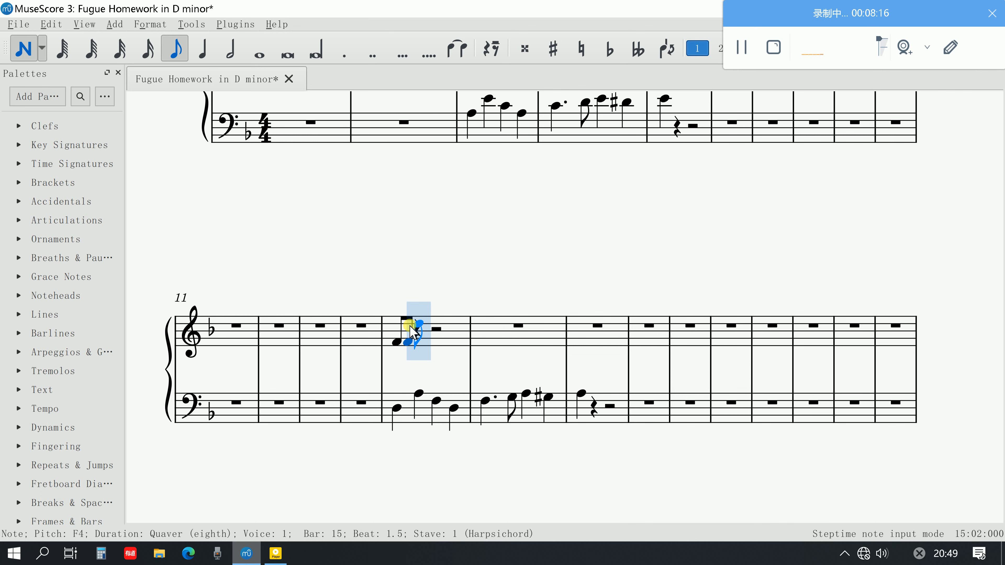
key(Up)
key(Up)
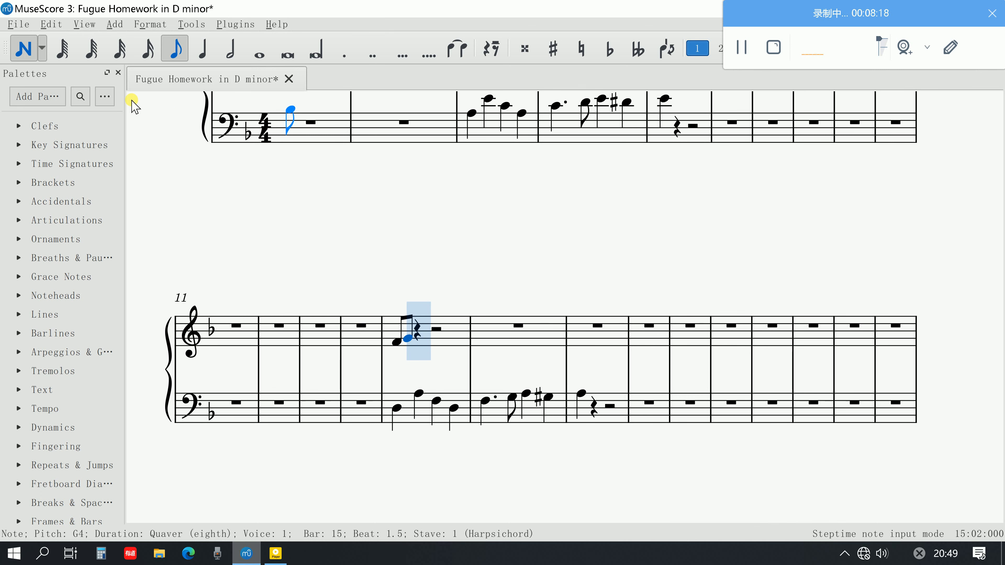
Enter three quarter notes A4 on beats 2 to 4 of bar 15 in the treble staff
key(5)
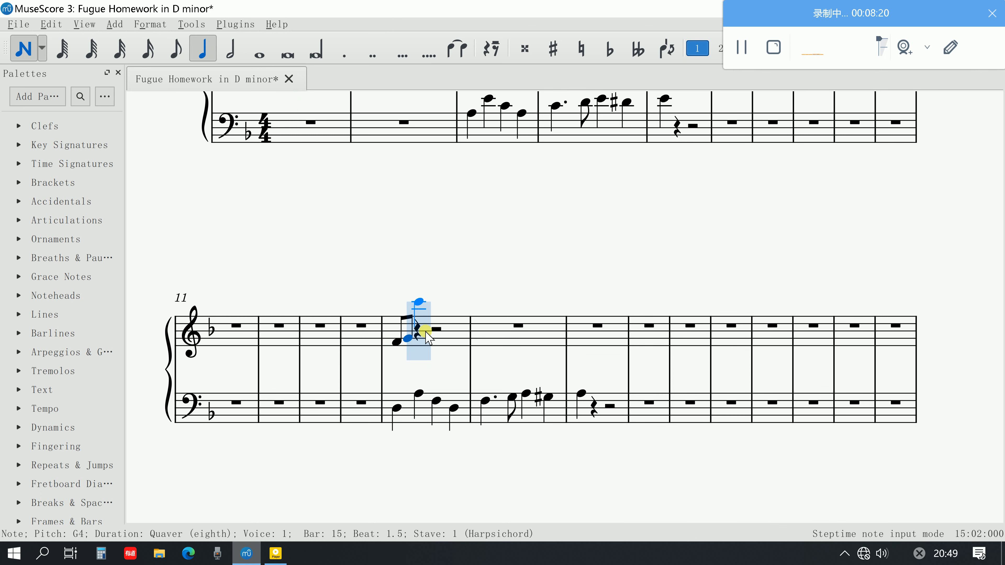
click(429, 336)
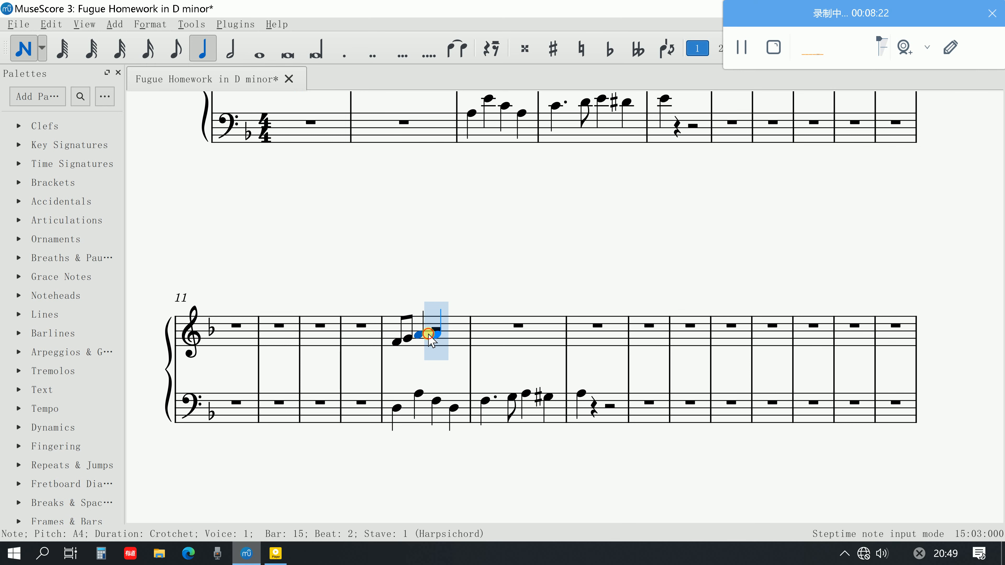
click(437, 334)
click(450, 334)
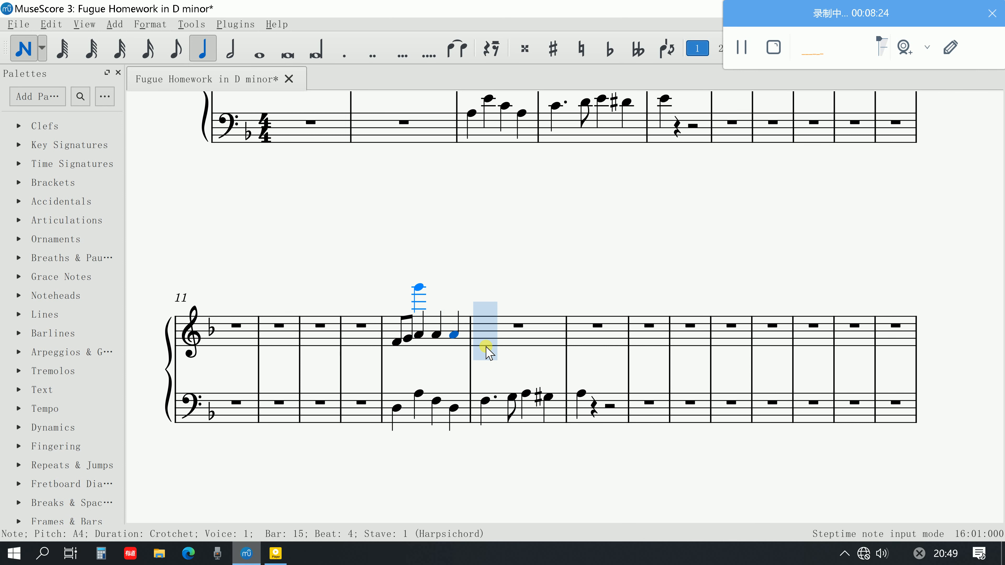
Enter treble quarter notes B-flat 4, A4, F4 and B-flat 4 in bar 16 and A4 in bar 17, and leave note input
click(485, 334)
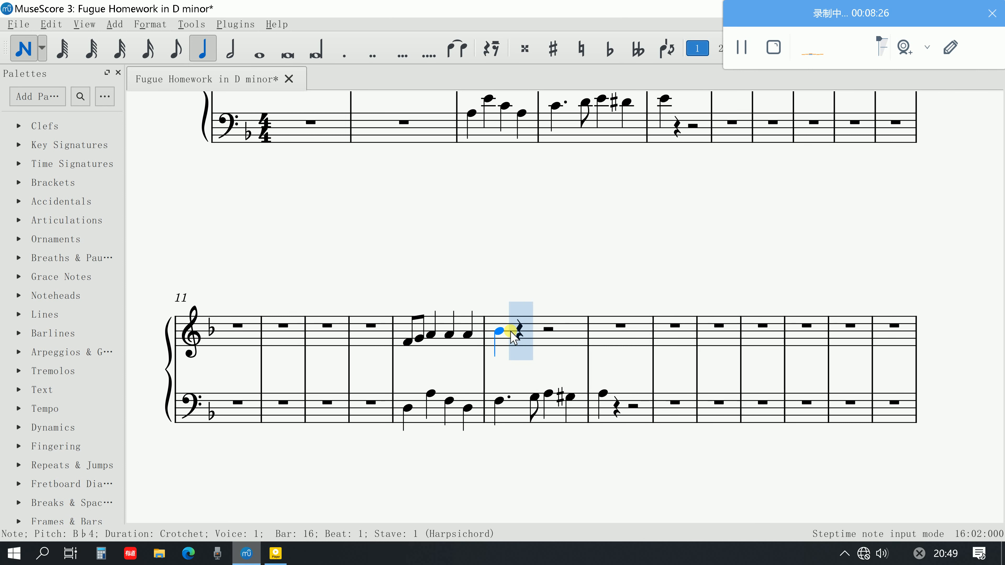
click(520, 339)
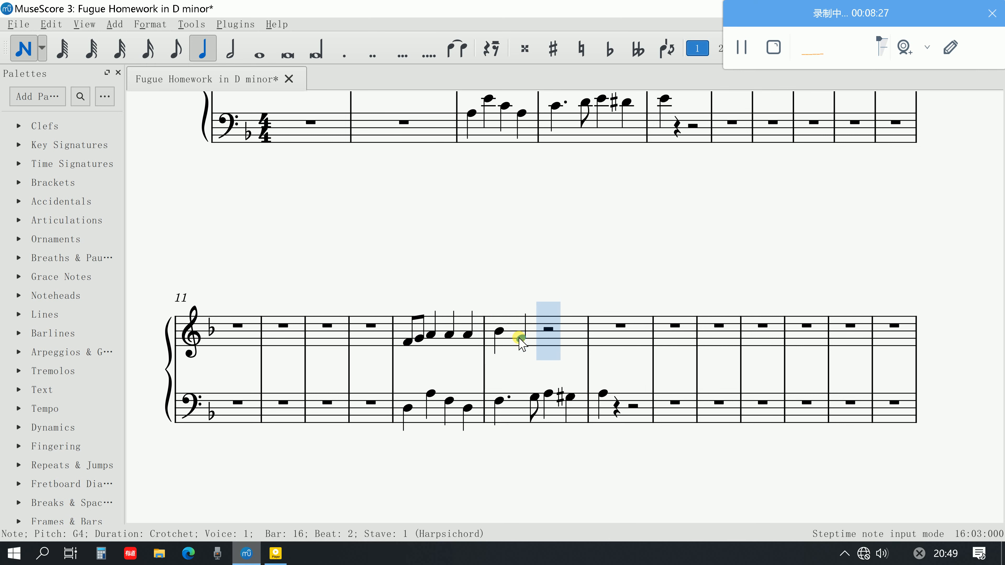
shift+click(531, 341)
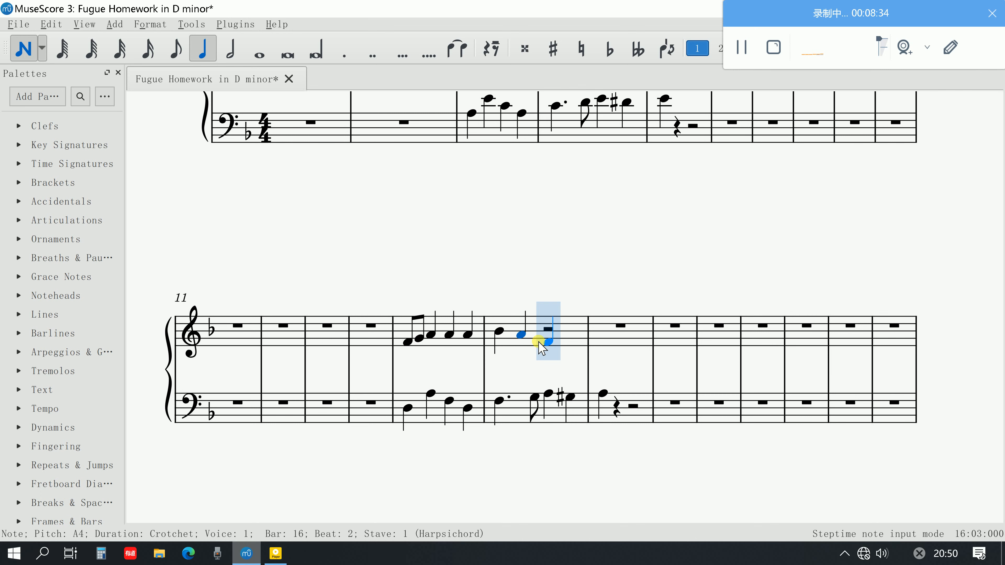
click(539, 342)
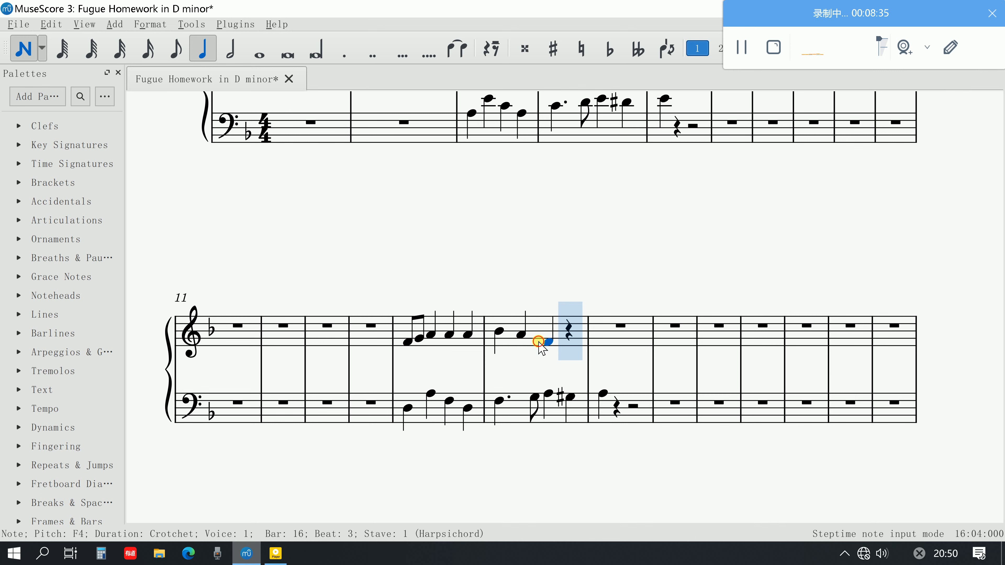
click(571, 336)
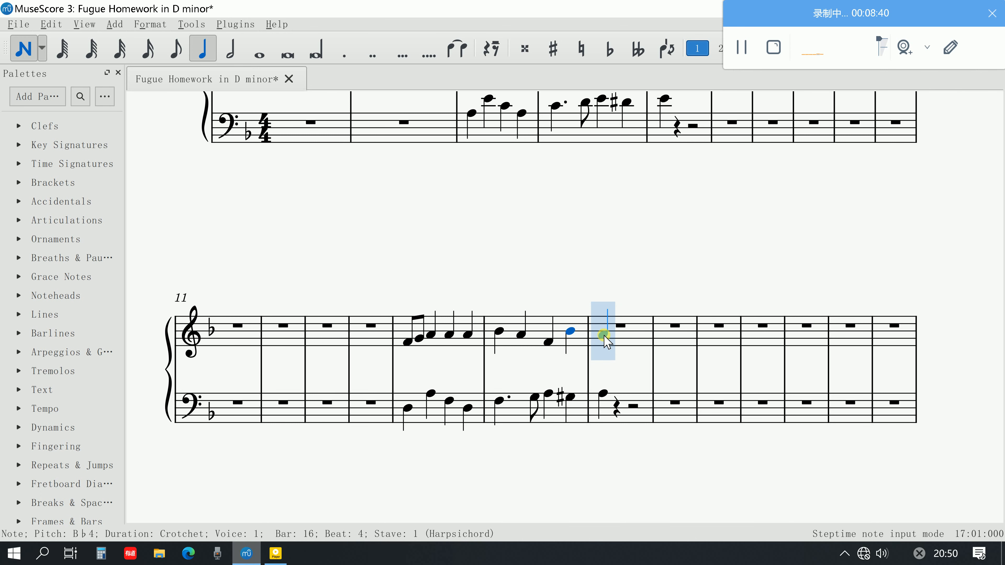
click(604, 334)
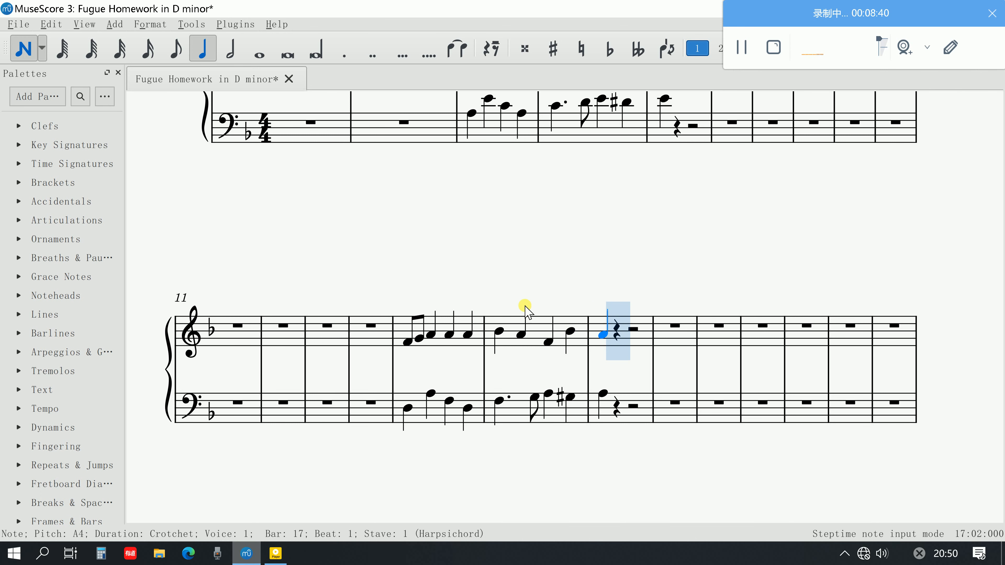
click(25, 50)
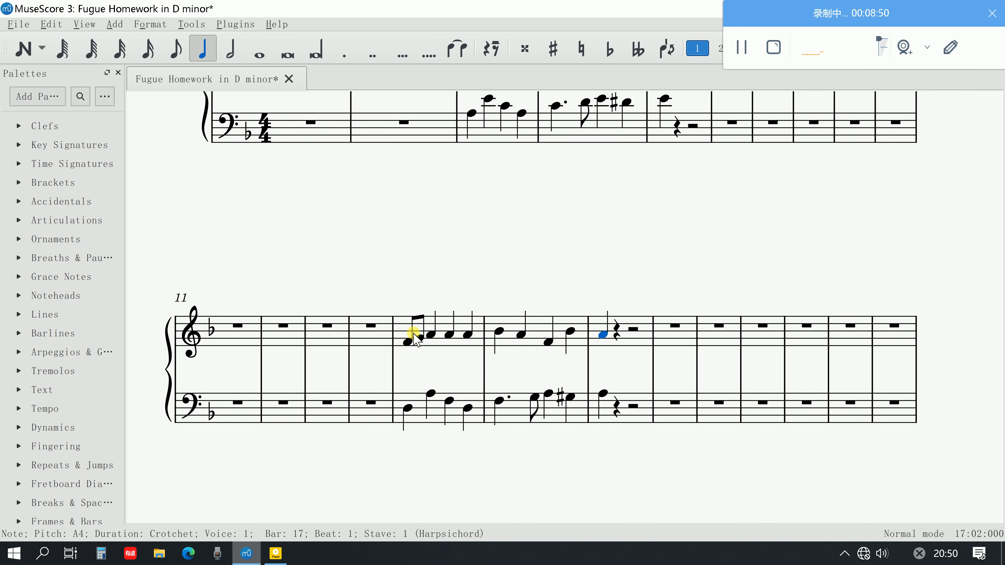
Play the countersubject with the subject from the first treble note of bar 15, and select the treble B-flat on beat 4 of bar 16
click(407, 340)
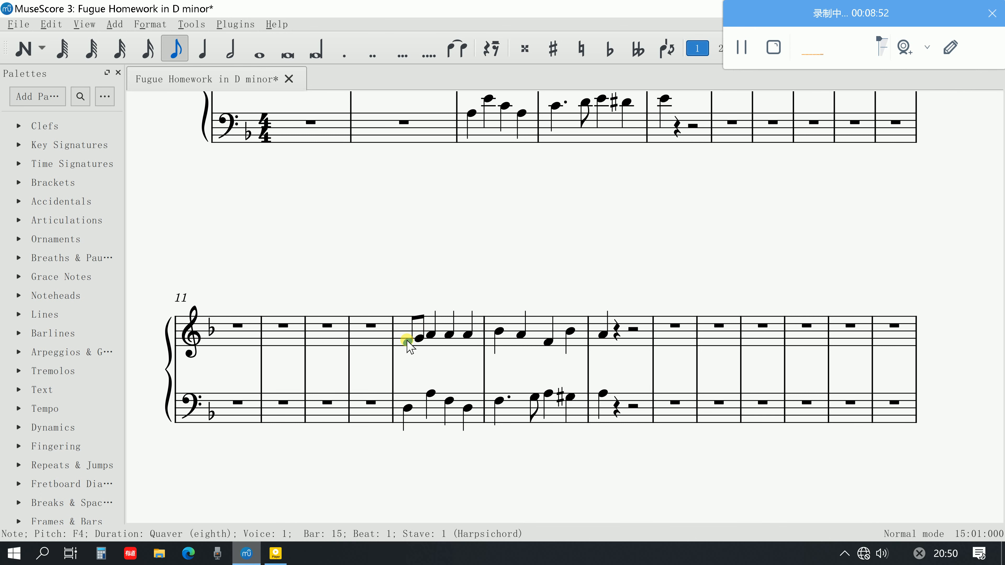
key(space)
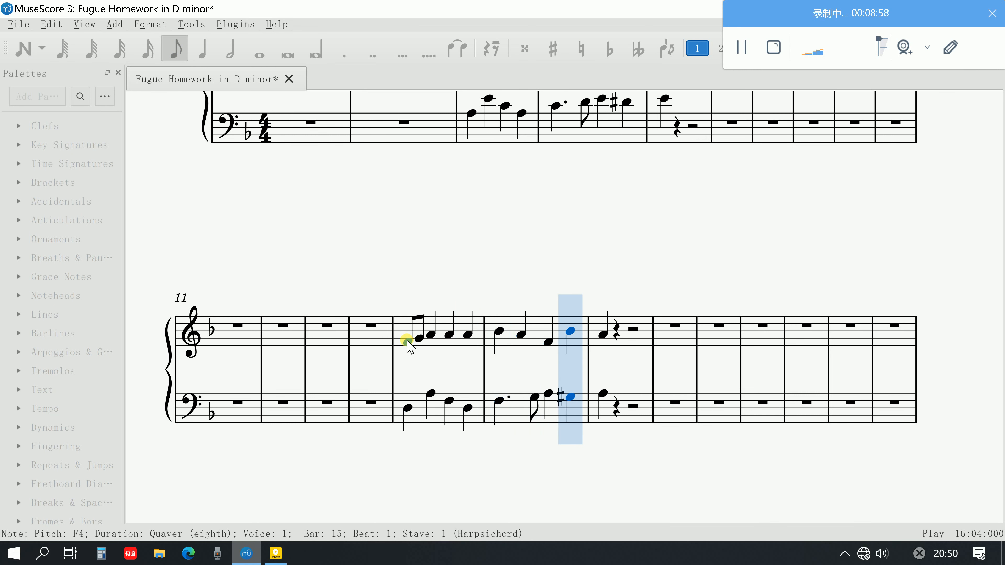
key(space)
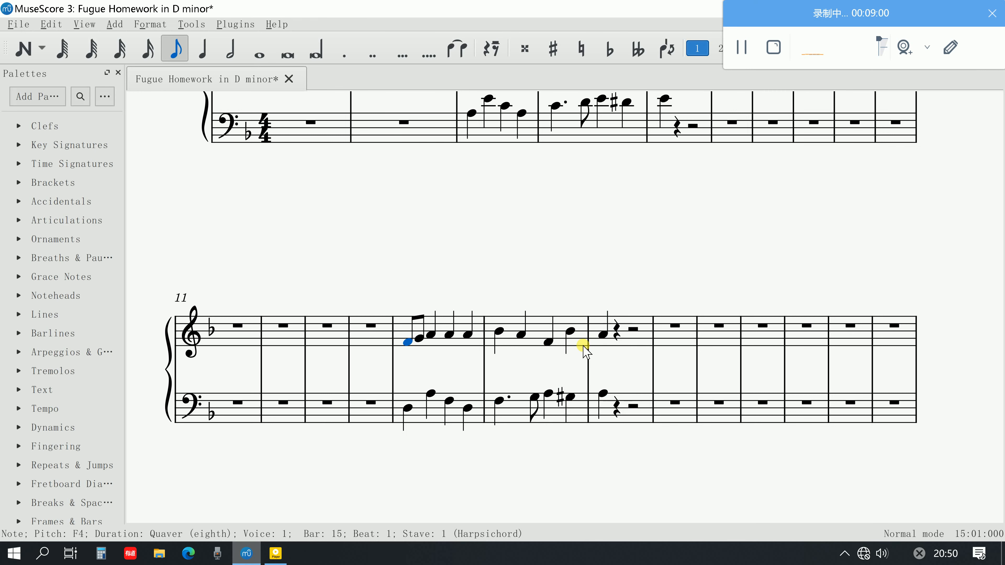
click(571, 331)
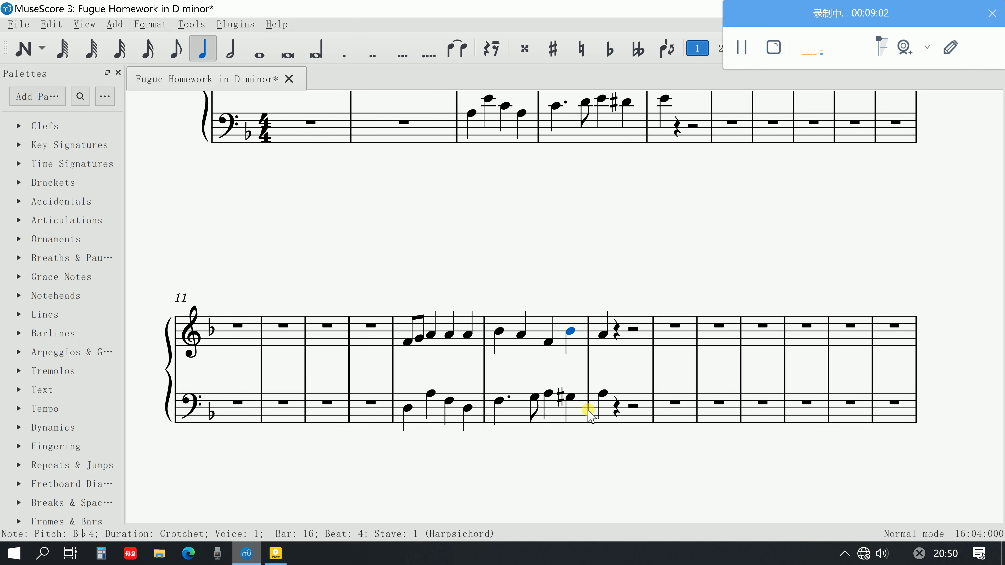
Play the cadence from the treble B-flat on beat 4 of bar 16, and replay both voices from the first treble note of bar 15
key(space)
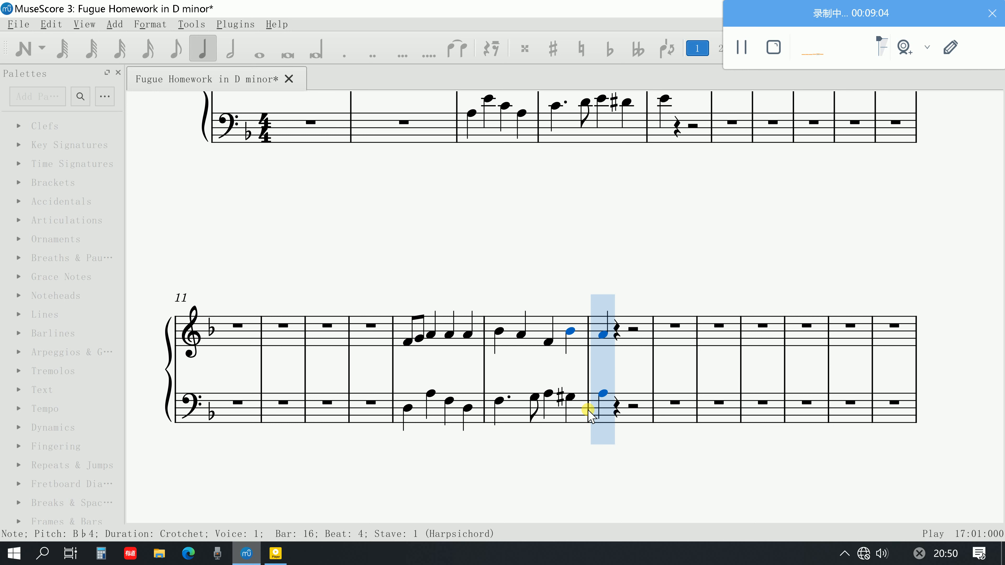
key(space)
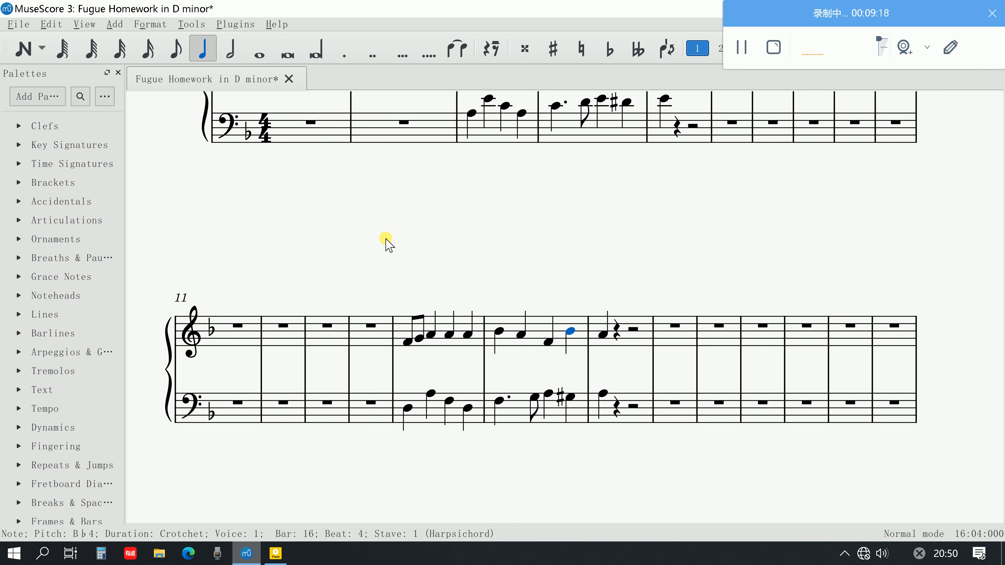
scroll(385, 240, up, 2)
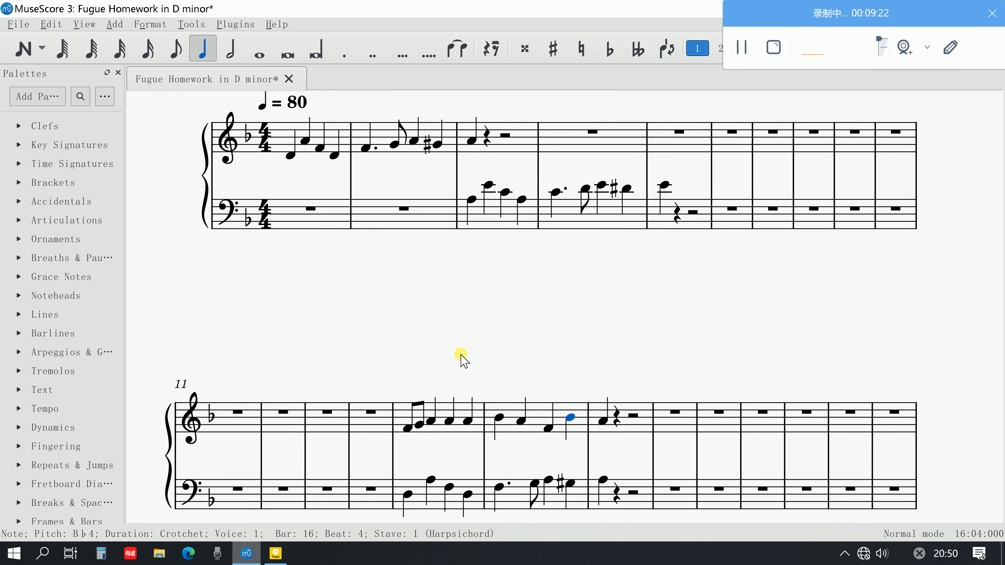
scroll(522, 334, down, 2)
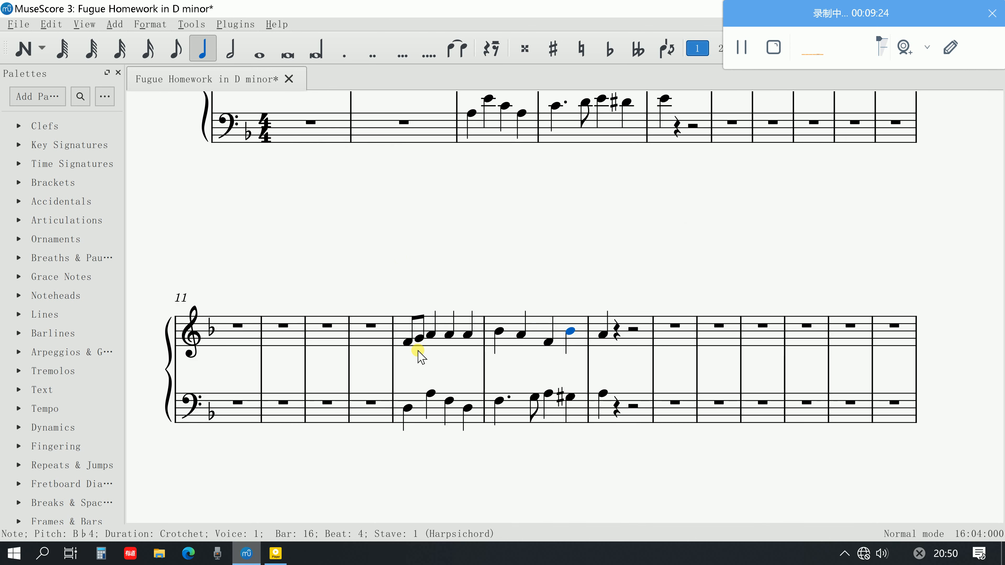
click(409, 341)
key(space)
scroll(413, 344, up, 3)
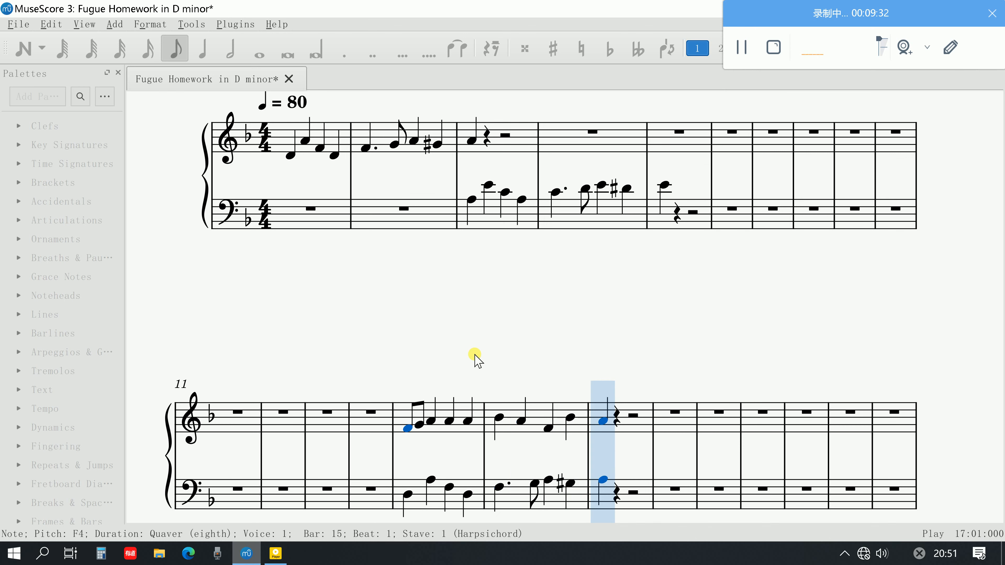
key(space)
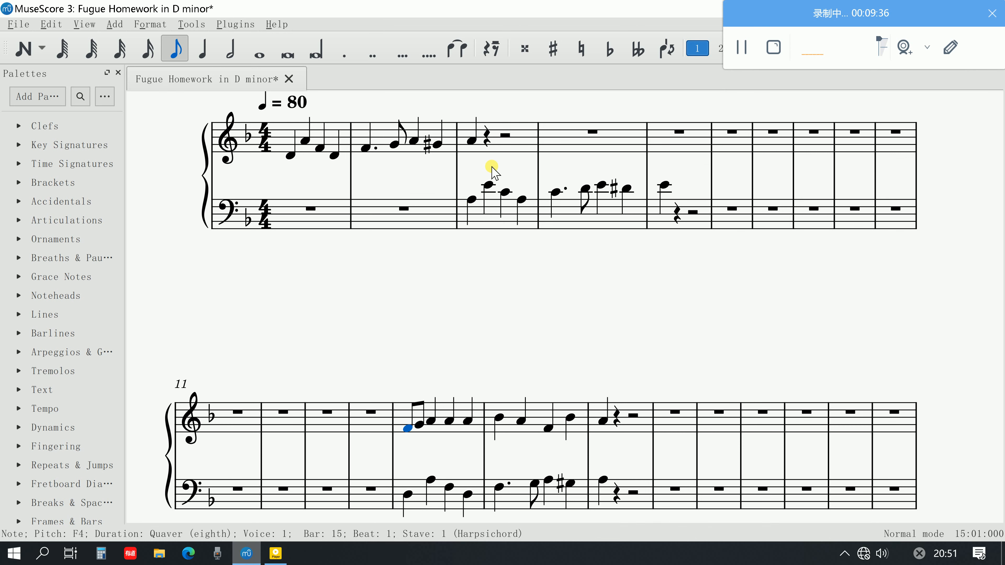
Play the bass answer from its first note A3 in bar 3 to its last note in bar 5
click(476, 141)
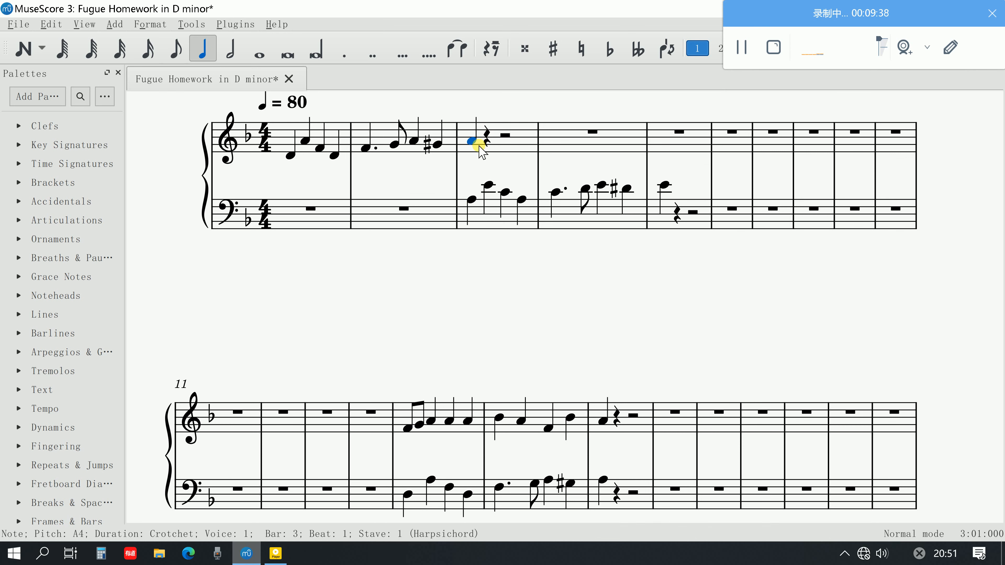
click(468, 201)
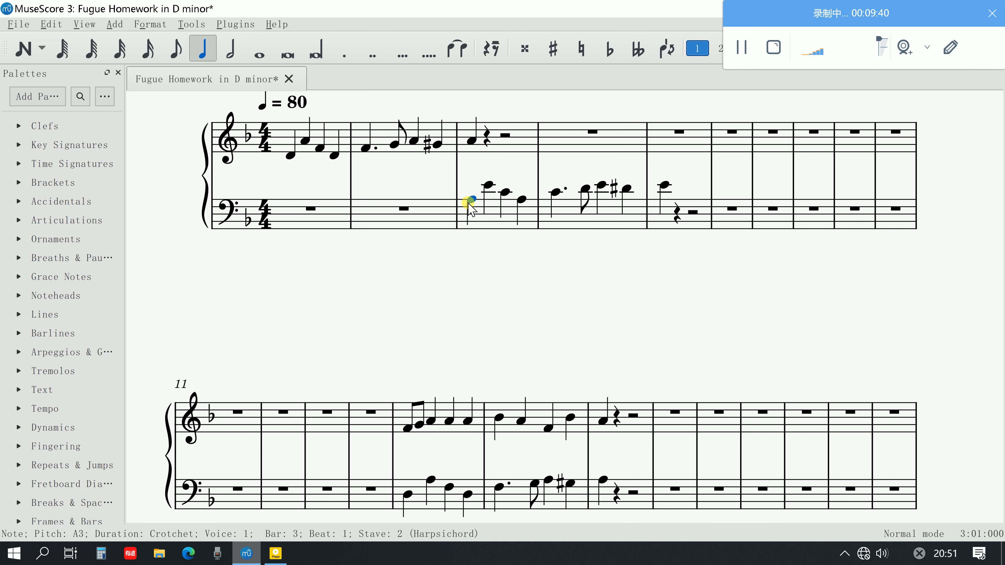
key(space)
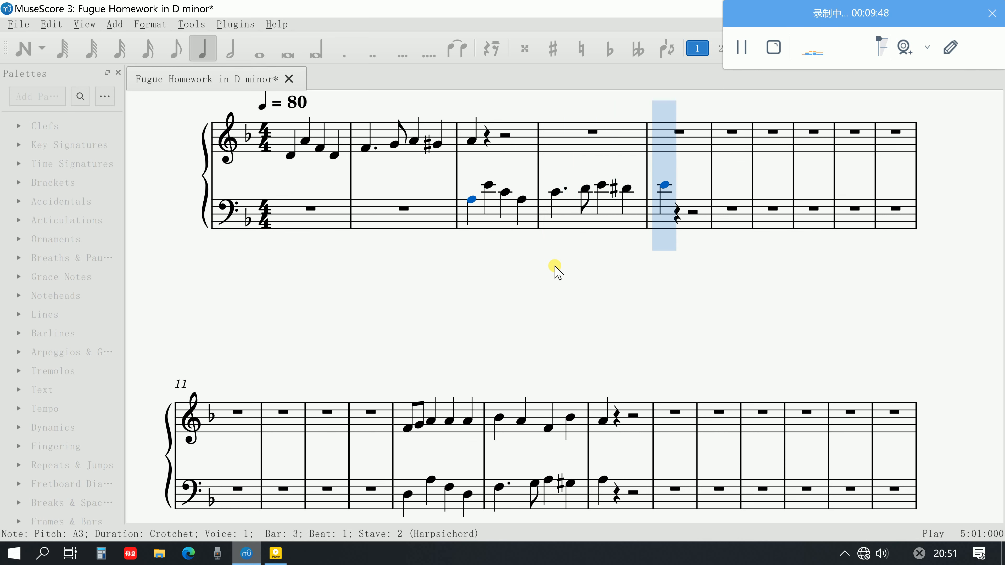
key(space)
Copy the countersubject and subject on both staves from bar 15 to beat 1 of bar 17, and paste them at bar 18
scroll(557, 270, down, 2)
click(602, 393)
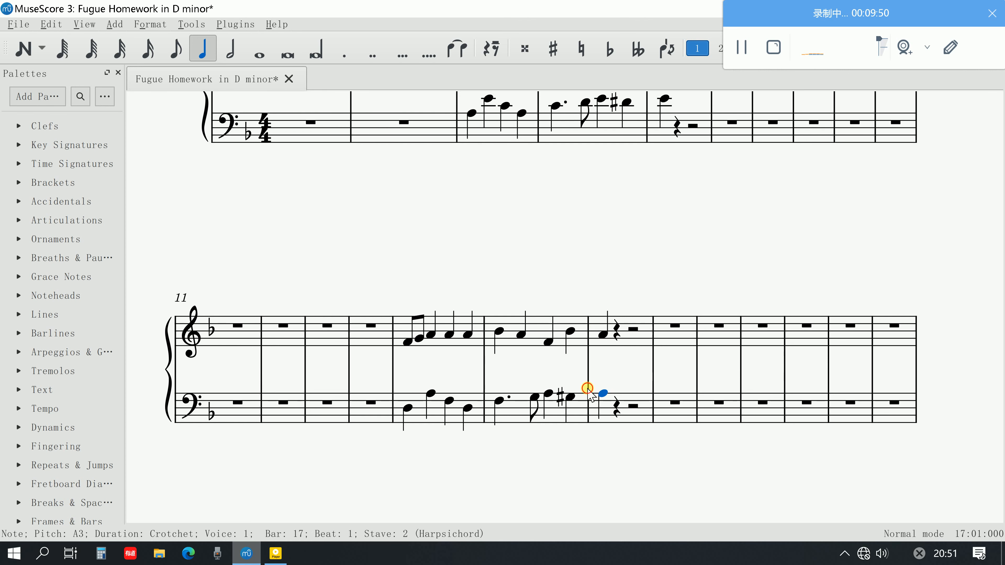
shift+click(407, 342)
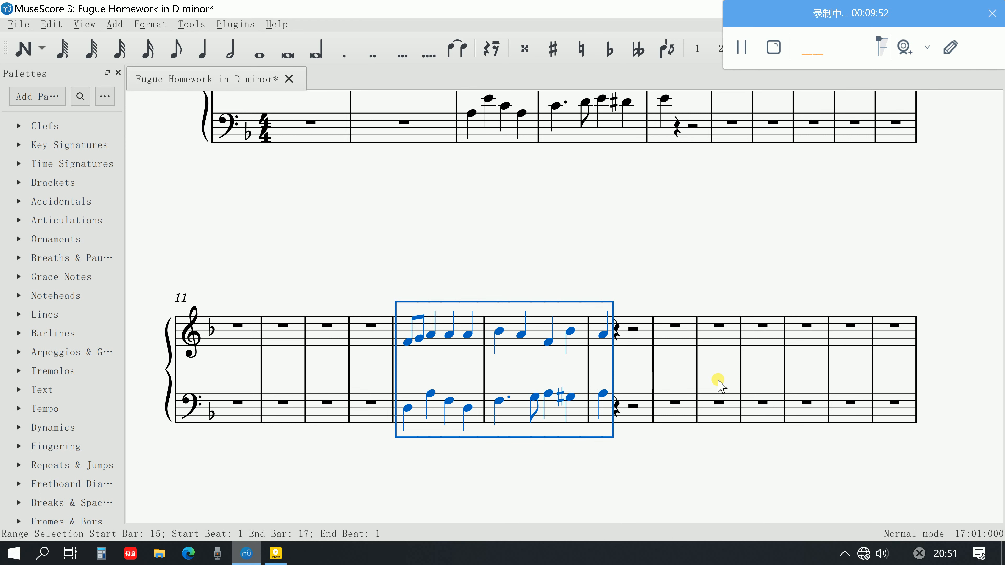
click(675, 326)
key(ctrl+v)
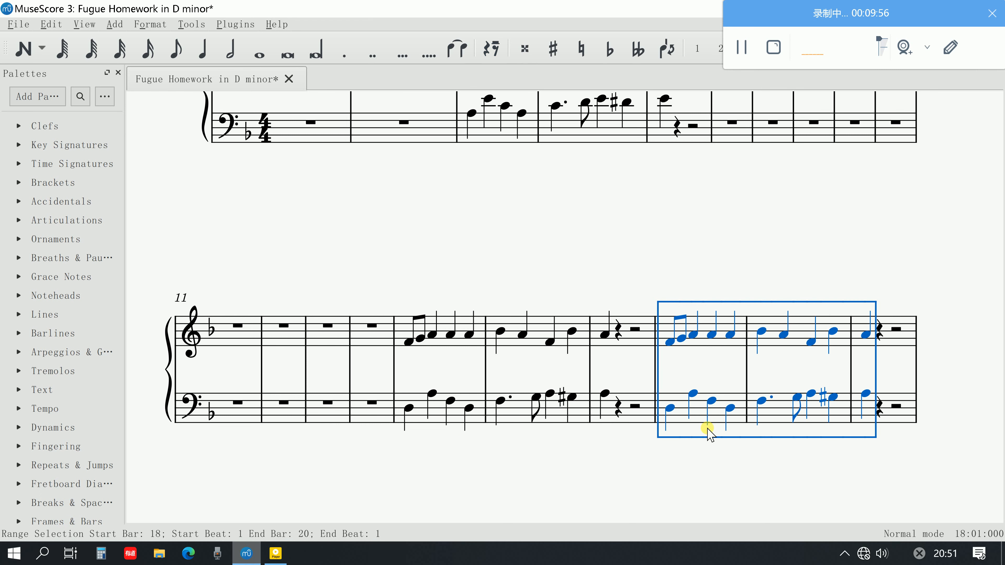
Transpose the pasted passage on both staves of bars 18 to 20 up a perfect fifth
scroll(706, 429, up, 1)
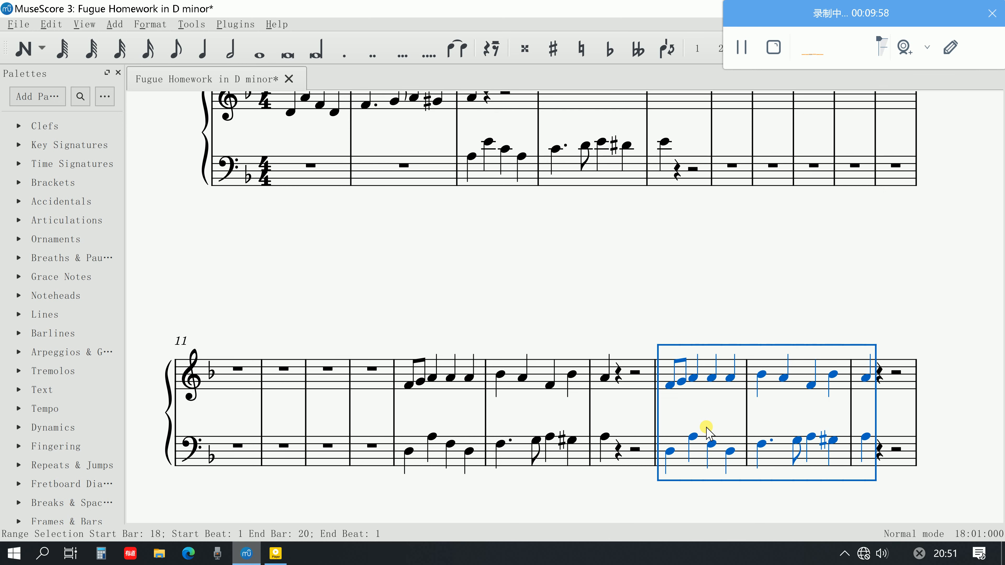
key(Up)
key(Up)
key(Up)
key(Up)
key(Up)
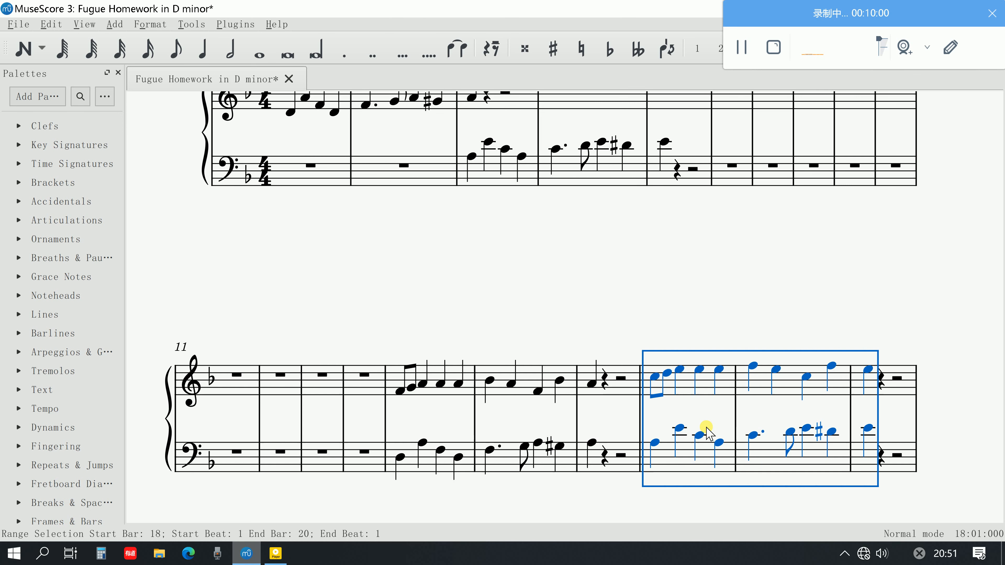
Transpose only the treble countersubject, from bar 18 to beat 1 of bar 20, down an octave
click(697, 409)
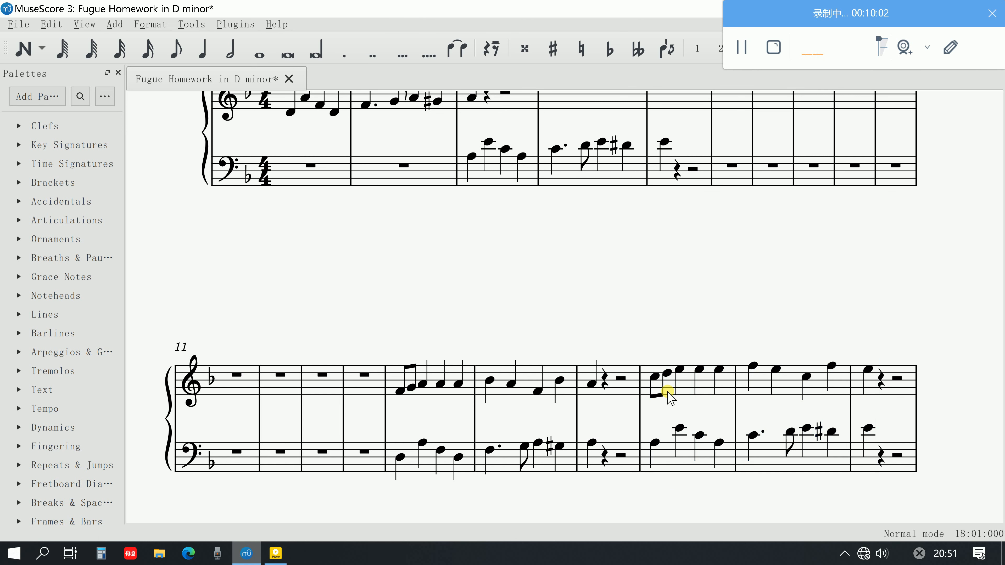
click(691, 380)
shift+click(866, 373)
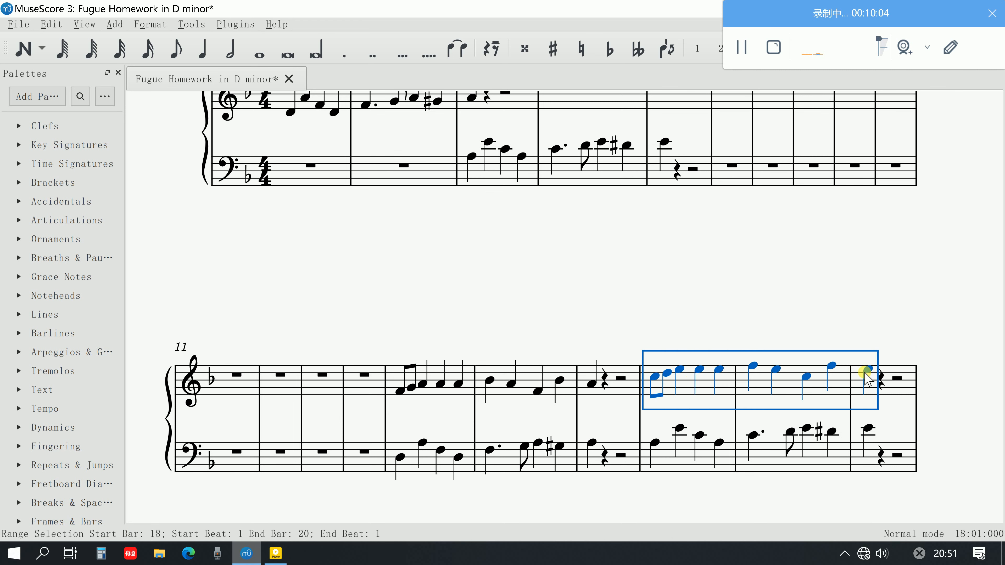
key(ctrl+Down)
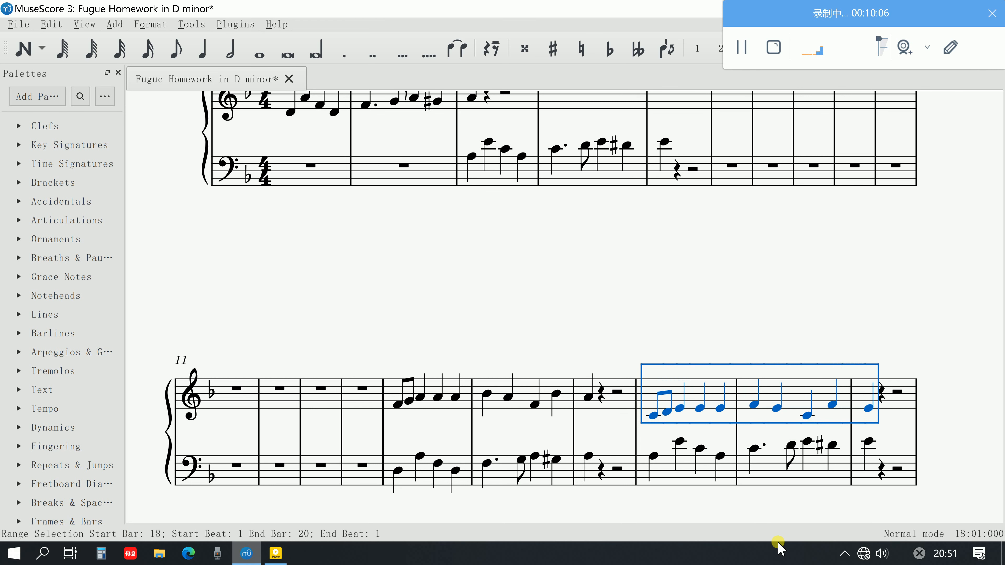
Play the transposed countersubject with the answer from the treble C4 at the start of bar 18
click(734, 491)
click(653, 414)
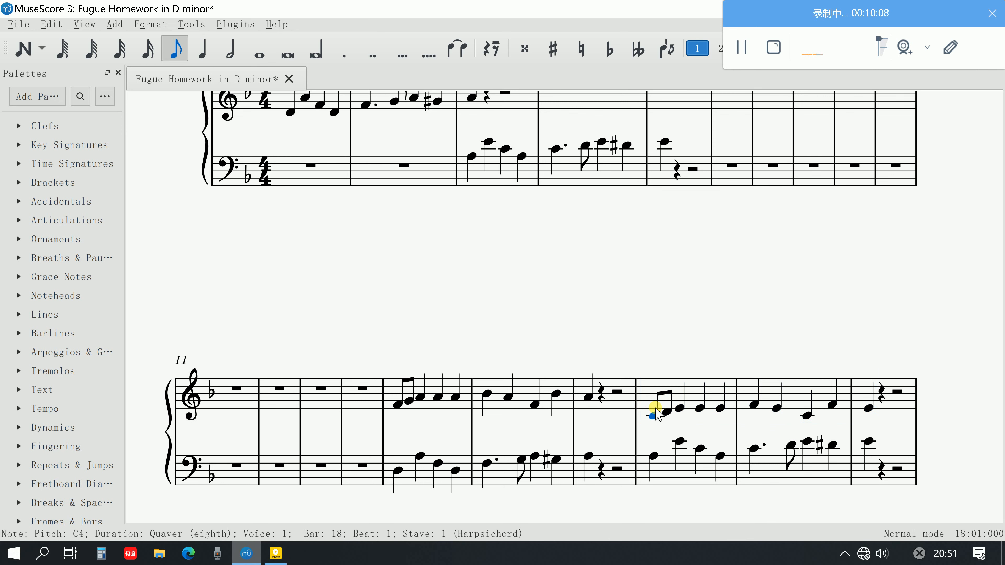
key(space)
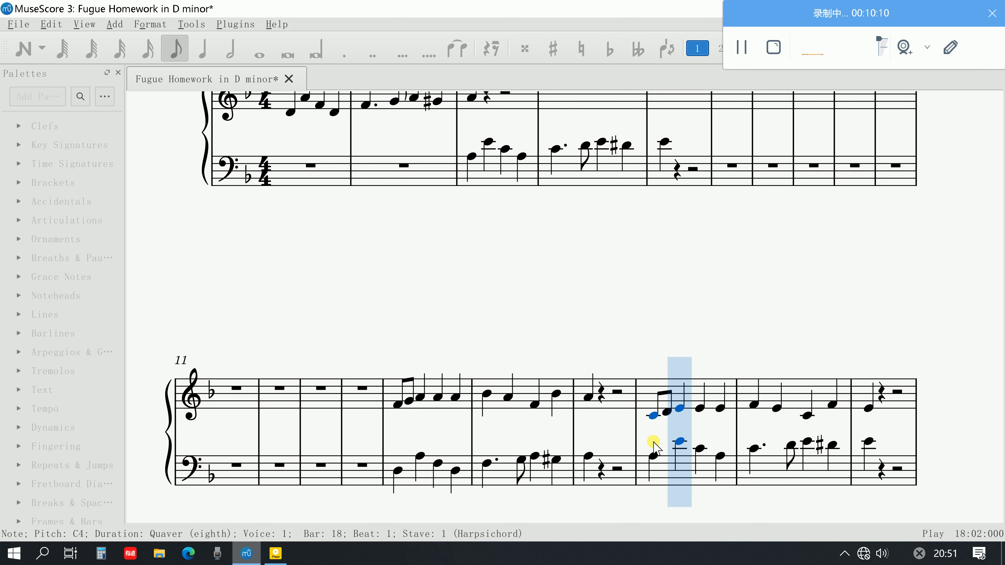
scroll(653, 442, up, 1)
scroll(653, 447, down, 1)
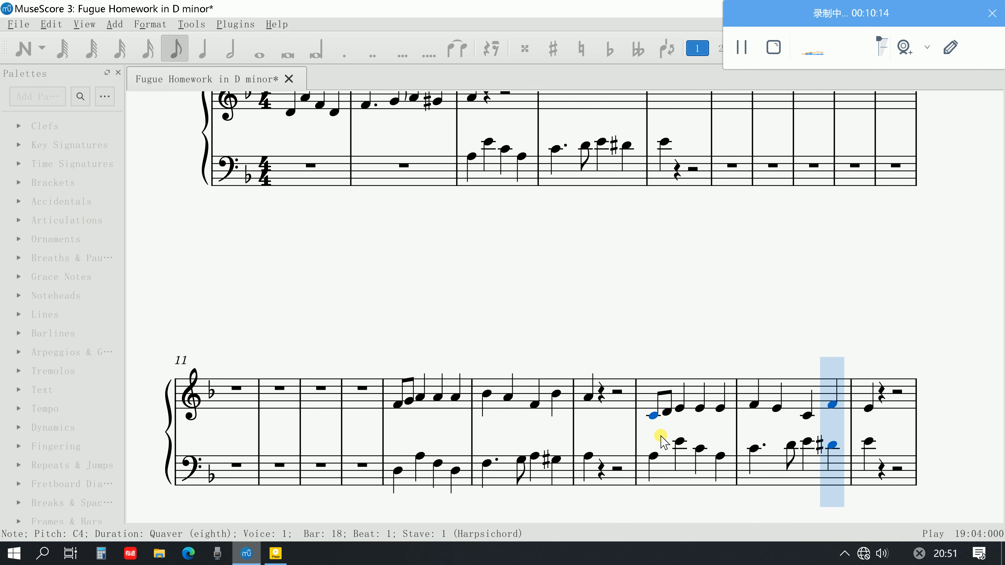
key(space)
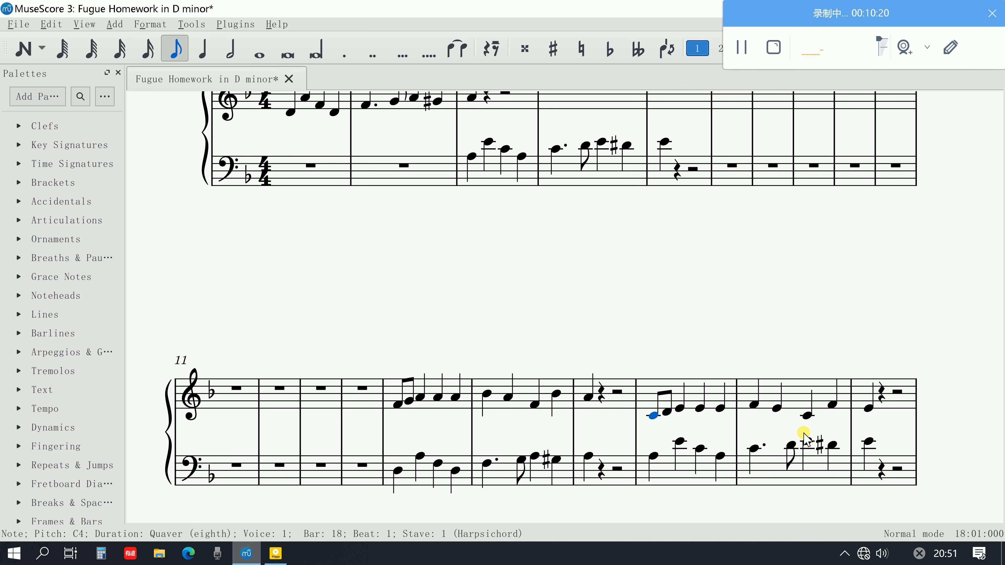
Change the treble quarter note C4 on beat 3 of bar 19 to G4
scroll(804, 439, up, 2)
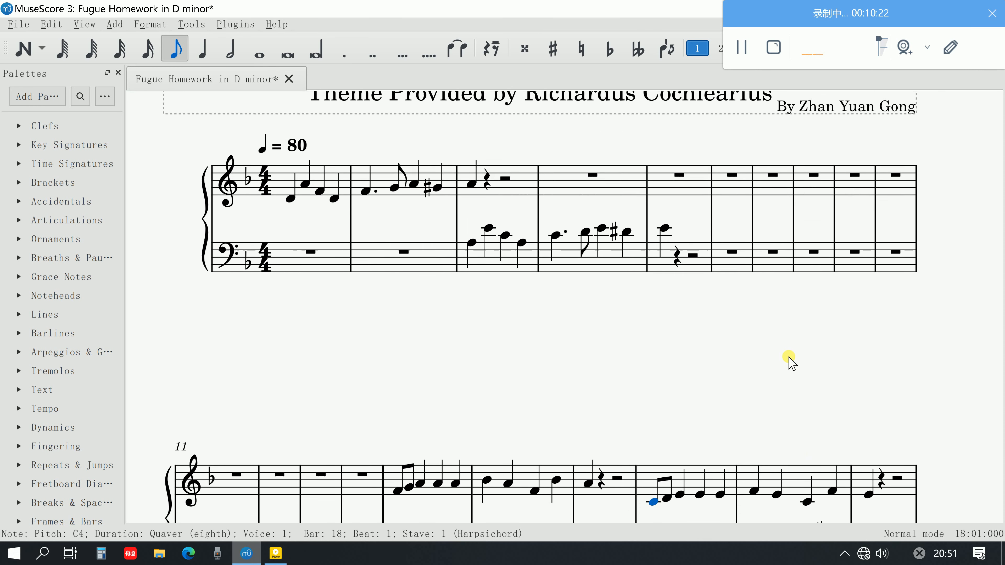
scroll(789, 359, down, 1)
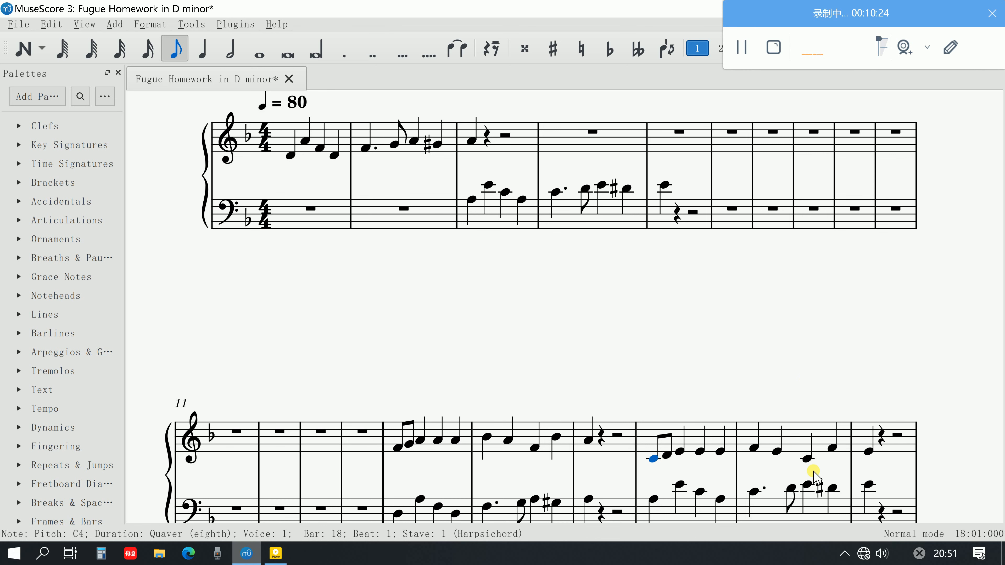
click(807, 458)
scroll(811, 445, down, 1)
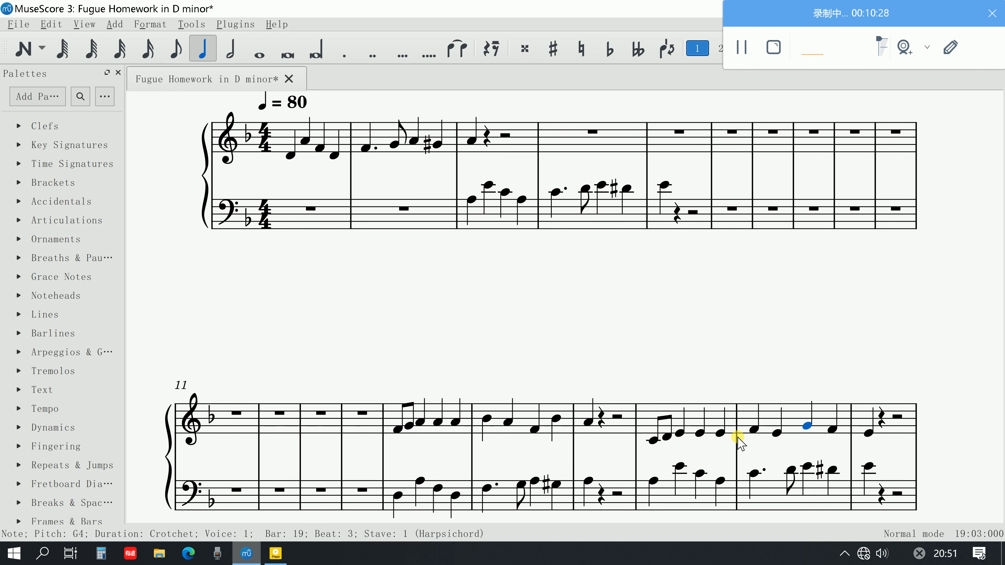
Play both voices from bar 18 to check the revised countersubject in bar 19
click(652, 439)
key(space)
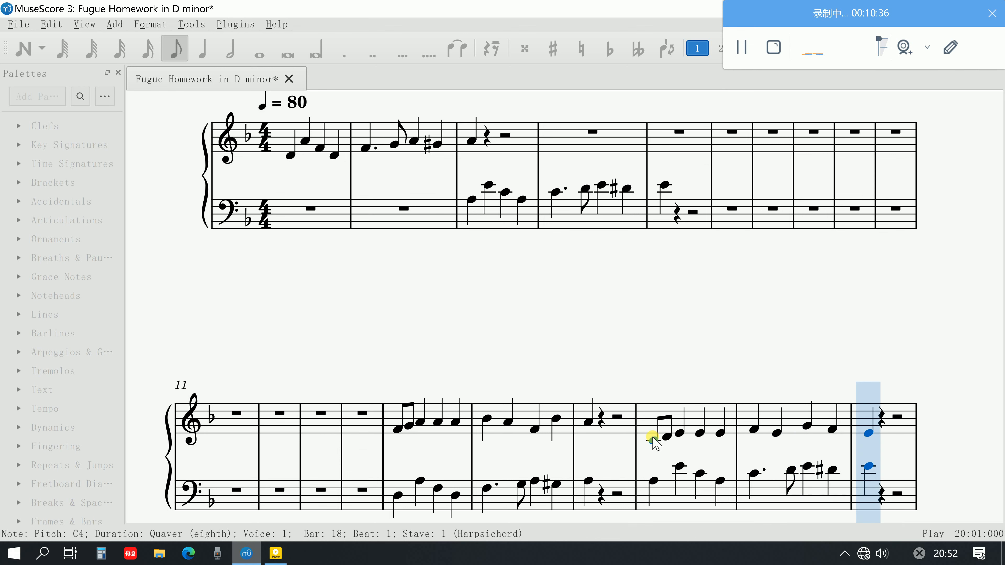
key(space)
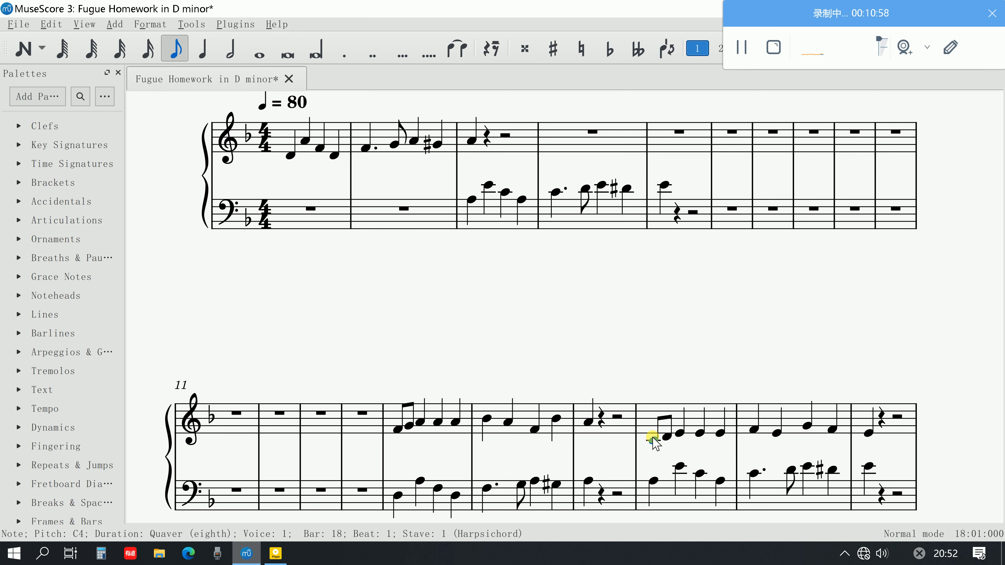
Try F-sharp 4 on beat 4 of bar 19 in the treble with playback from bar 18, and restore the note to F natural
click(828, 434)
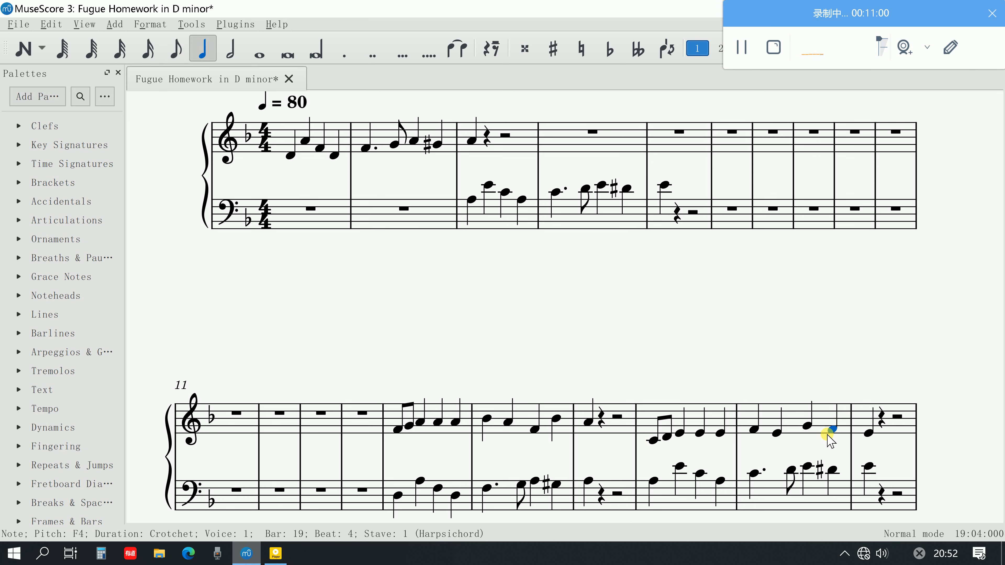
key(Up)
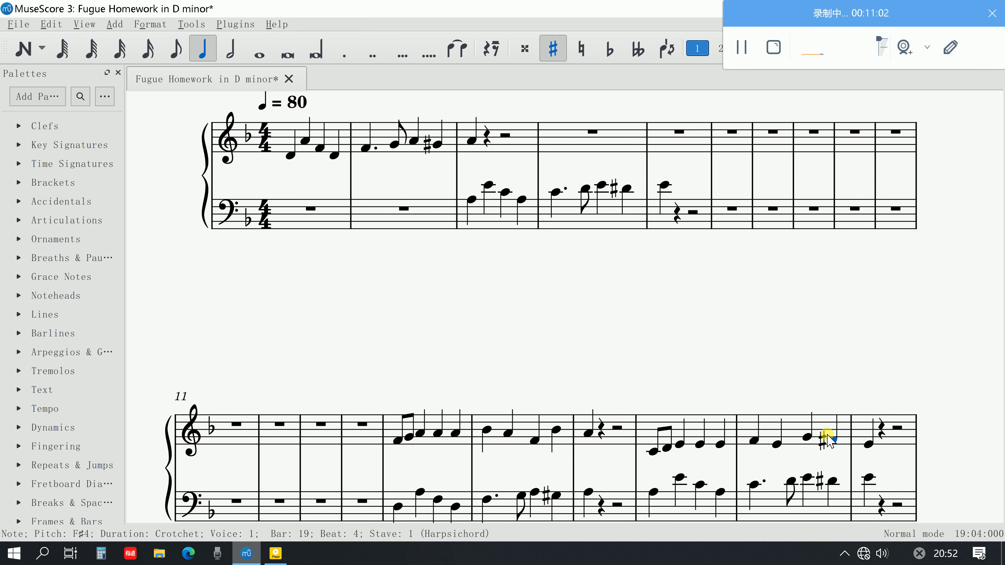
click(651, 452)
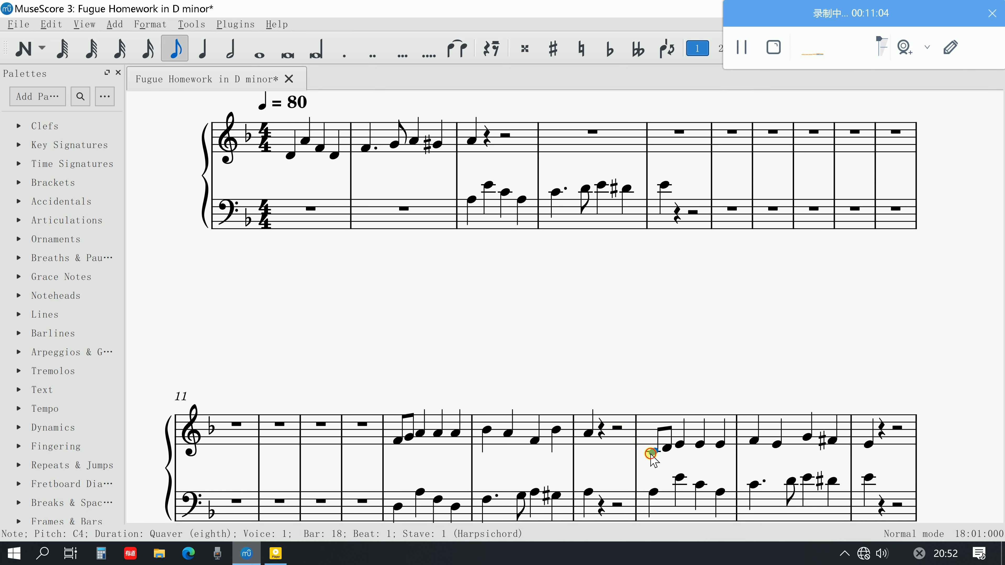
key(space)
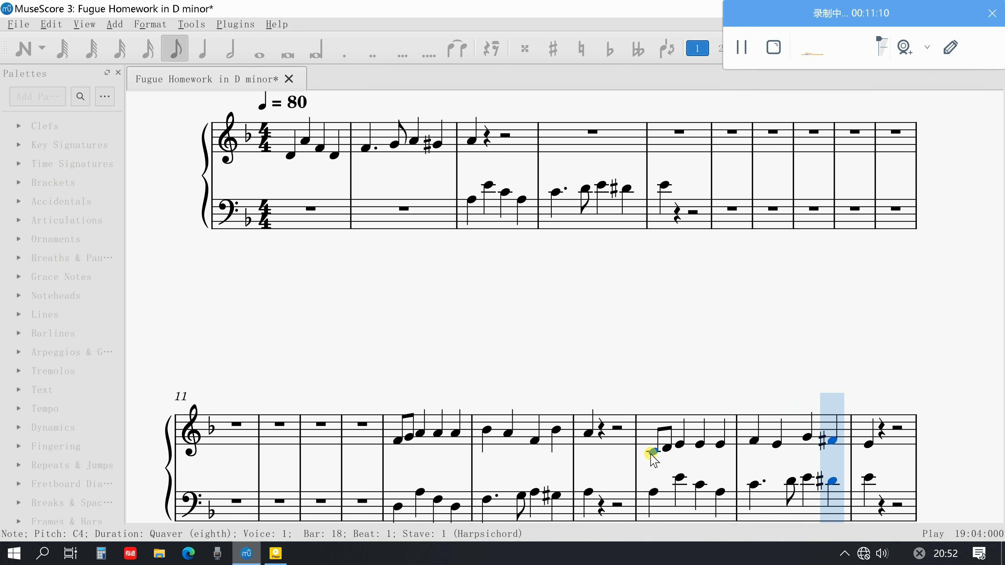
key(space)
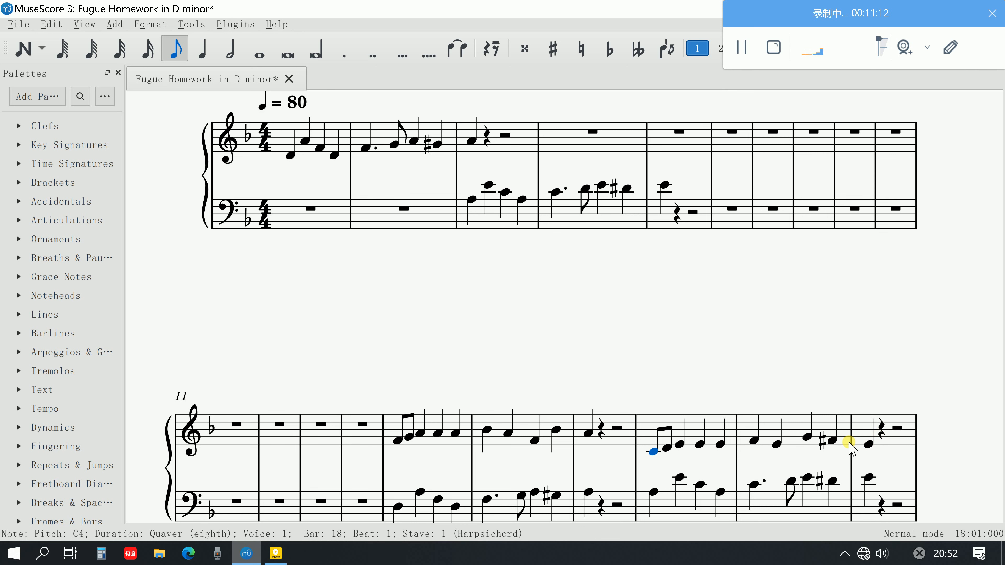
click(833, 441)
key(Down)
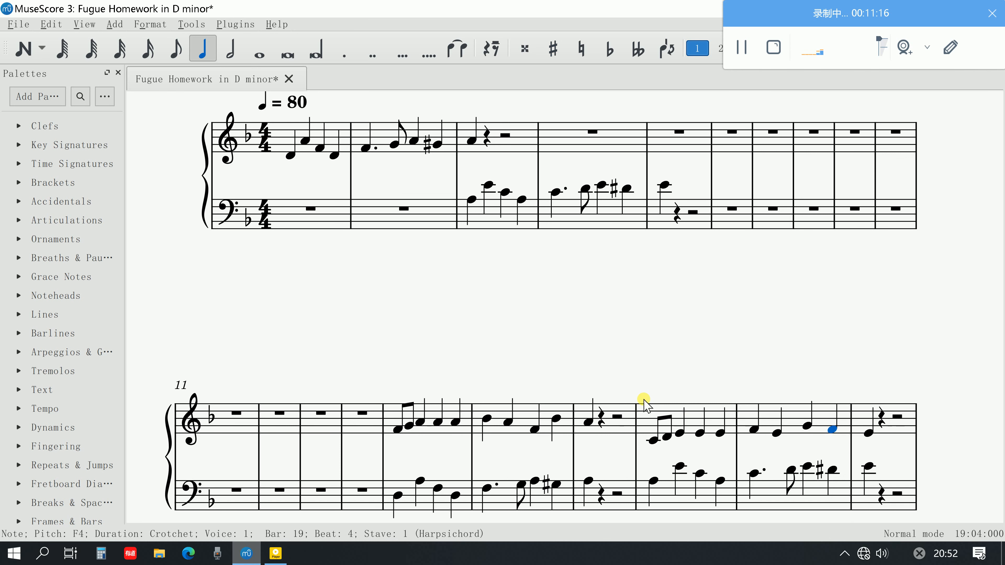
click(653, 440)
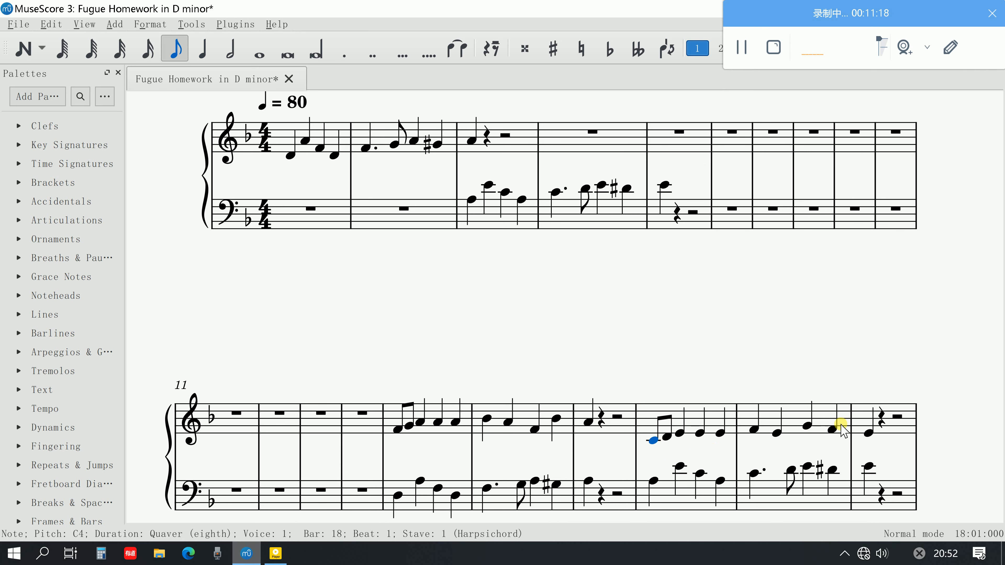
shift+click(864, 435)
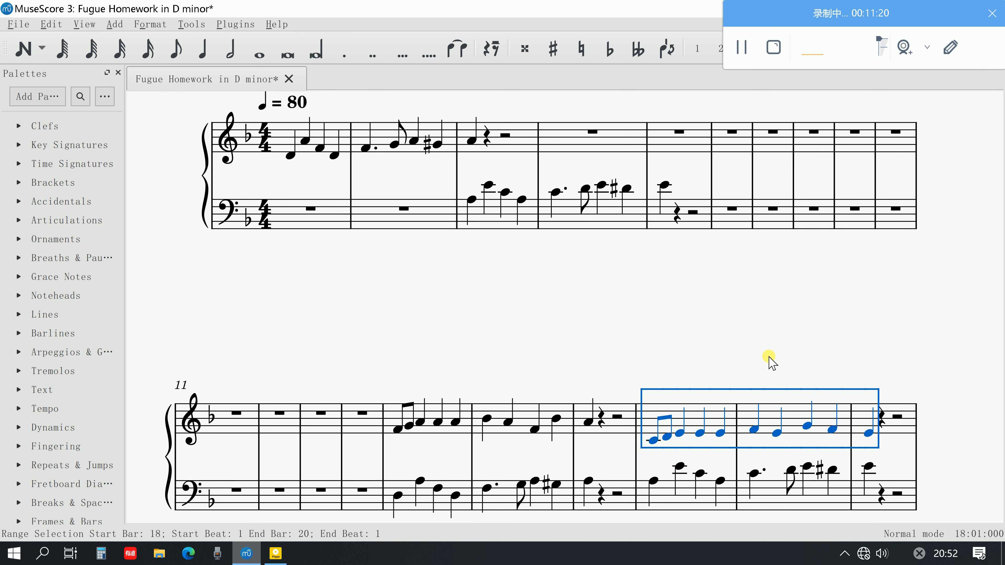
click(688, 323)
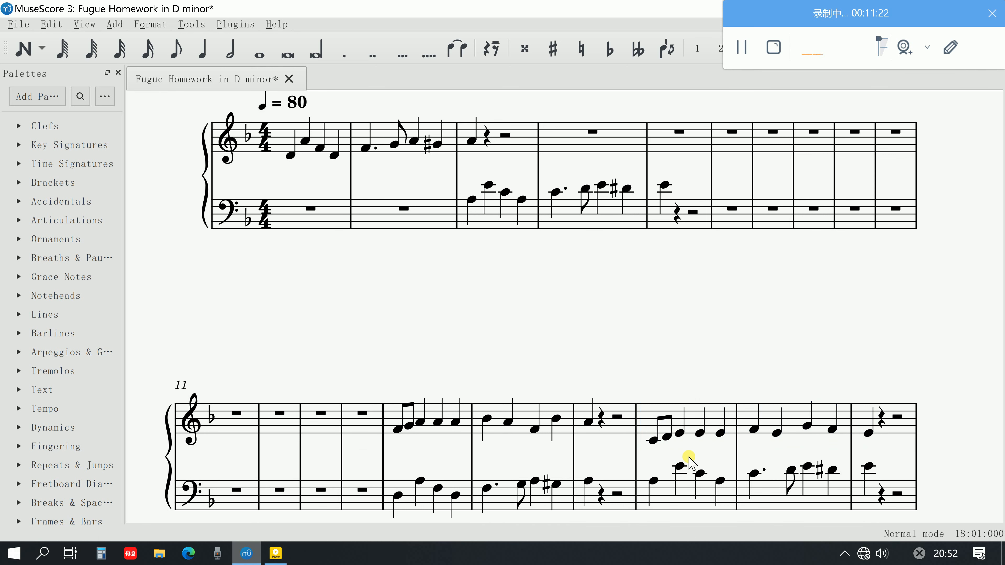
Copy the treble countersubject from beat 2 of bar 18 through beat 1 of bar 20 into the treble at beat 2 of bar 3
click(681, 432)
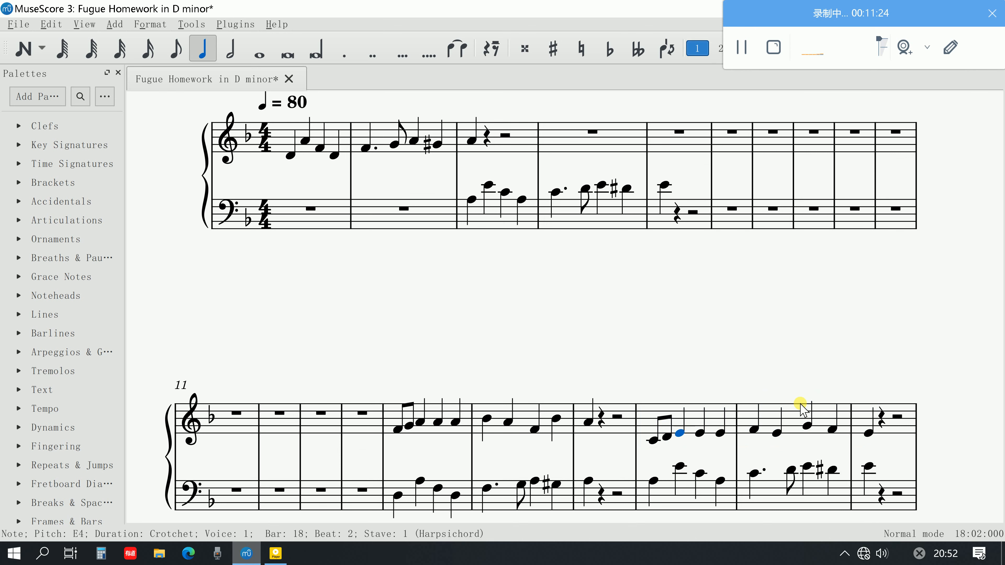
shift+click(869, 434)
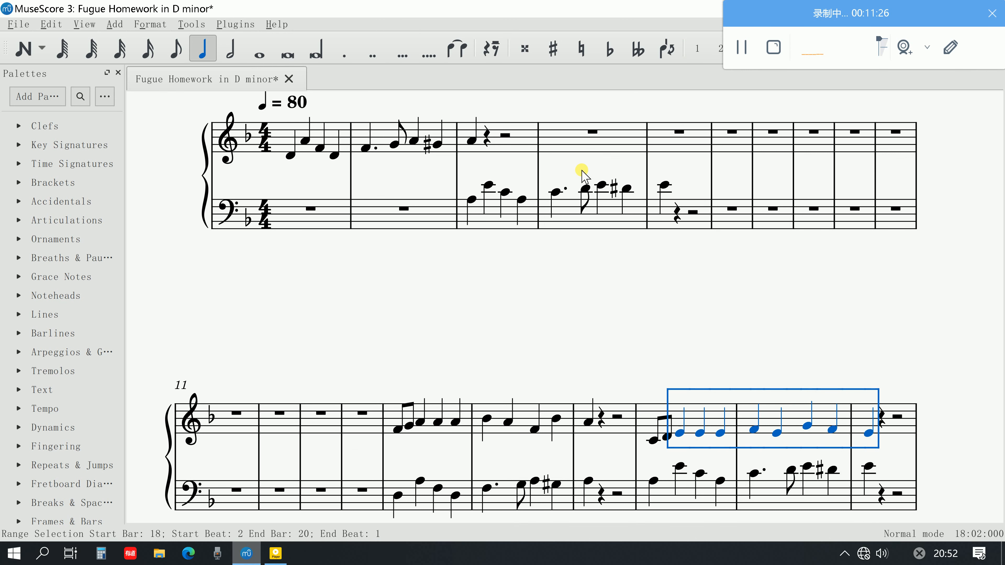
click(486, 137)
key(ctrl+v)
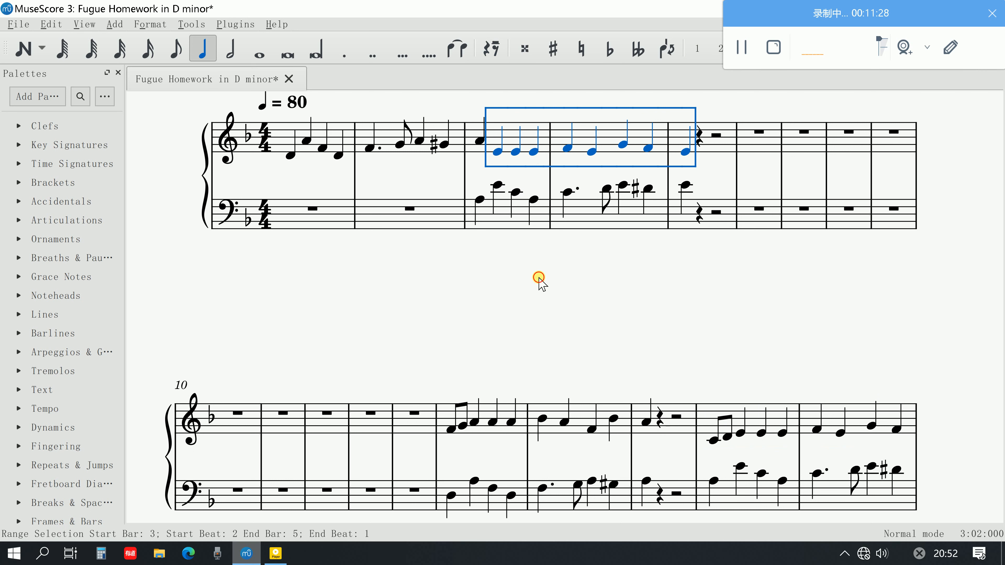
click(538, 280)
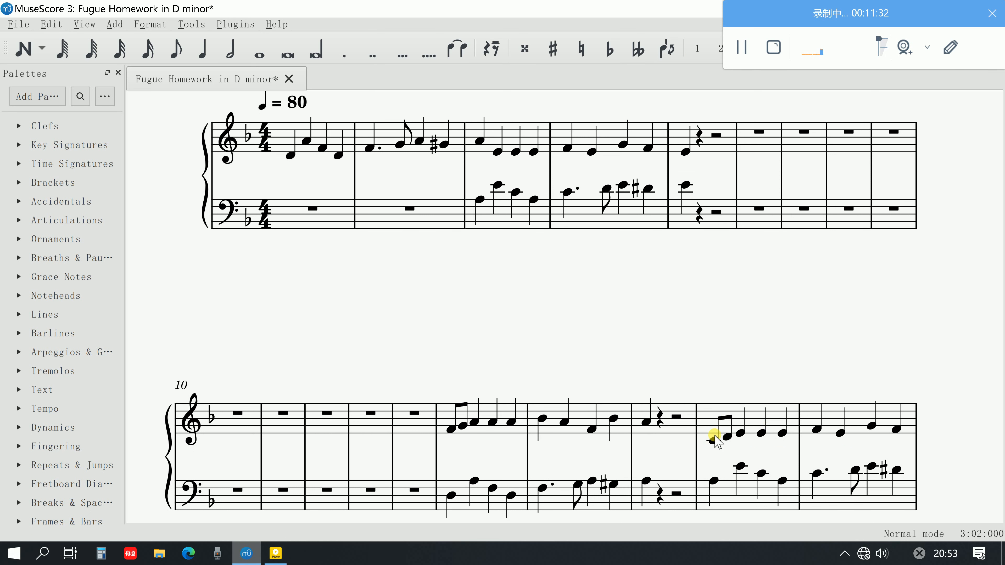
Play both voices from the treble A4 at the start of bar 3 to check the countersubject against the answer
scroll(565, 281, up, 2)
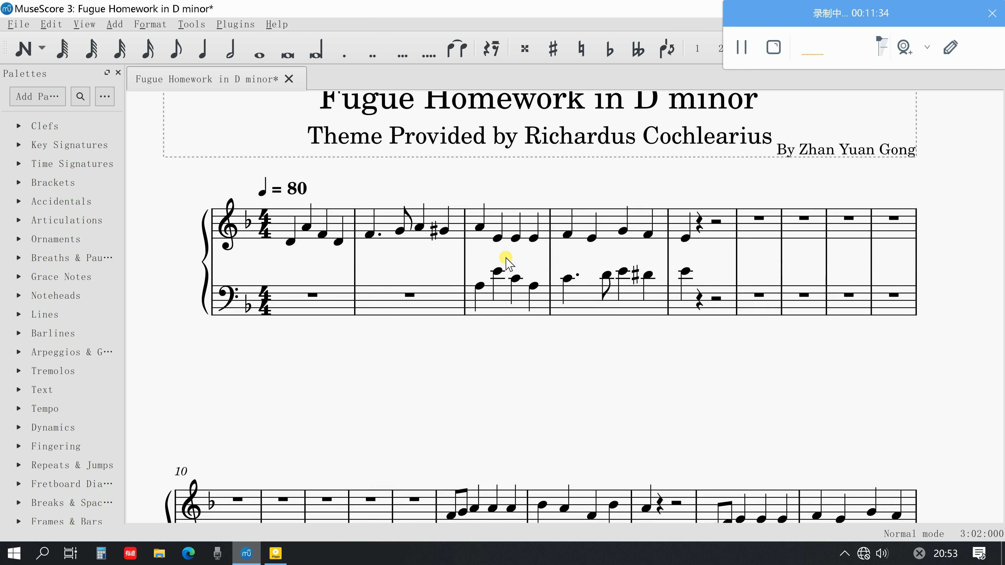
click(480, 228)
key(space)
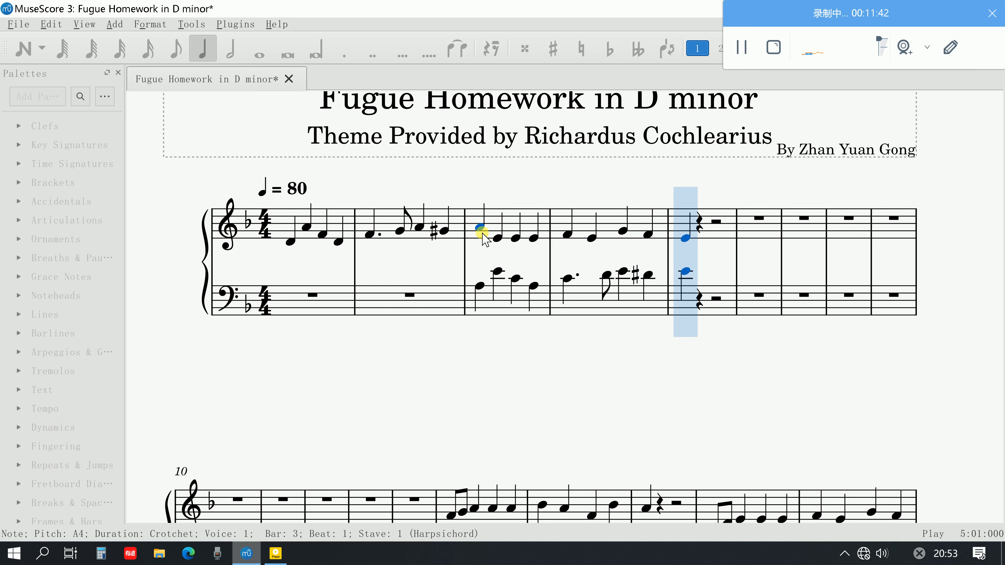
key(space)
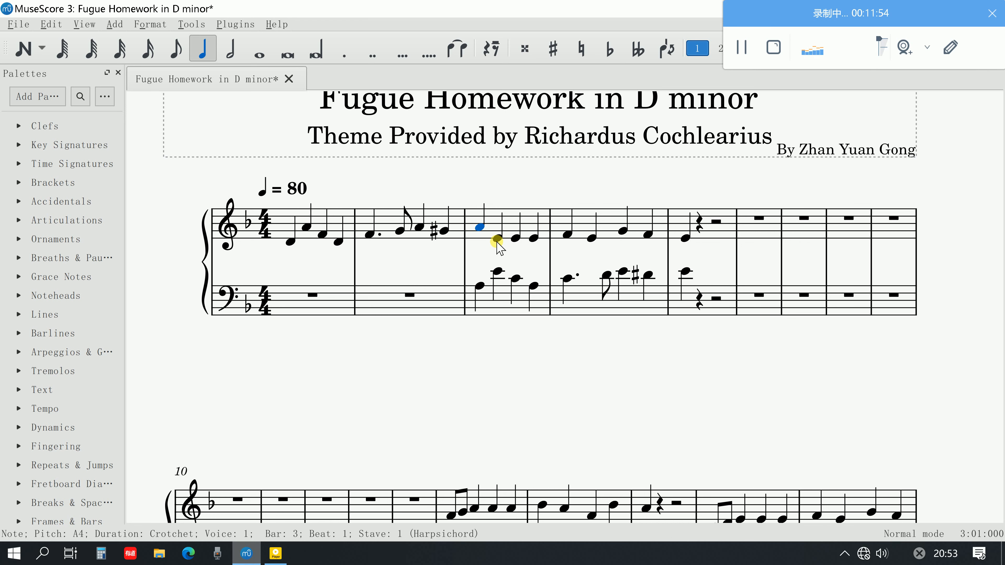
Replace the treble quarter note E4 on beat 2 of bar 3 with two eighth notes, G-sharp 4 and F4
click(498, 240)
click(490, 49)
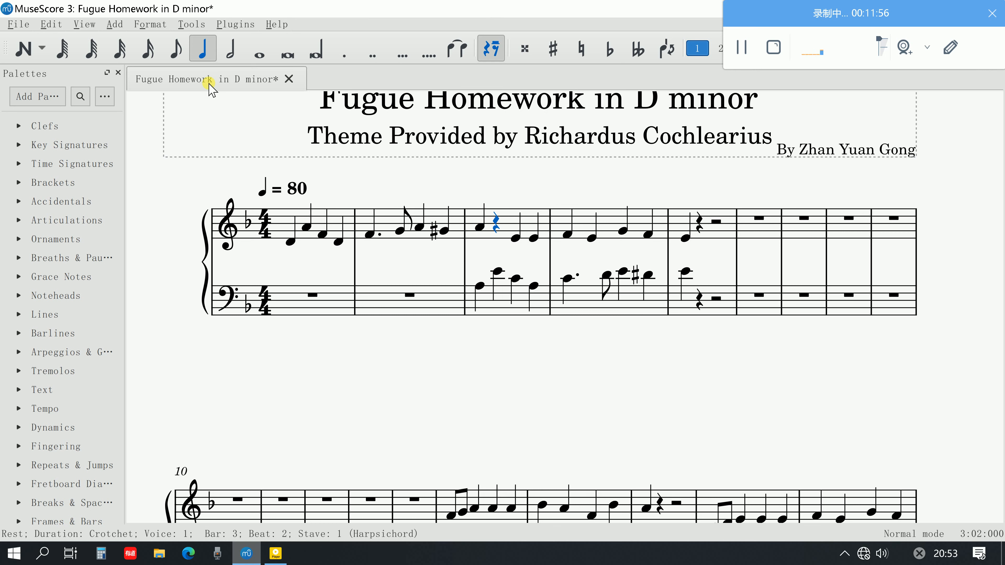
click(36, 45)
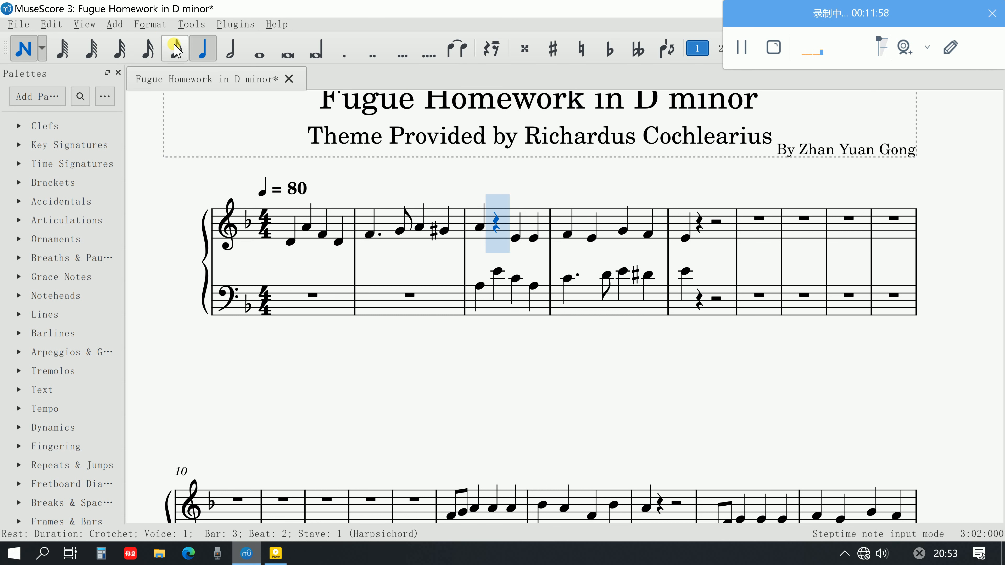
click(175, 46)
click(498, 228)
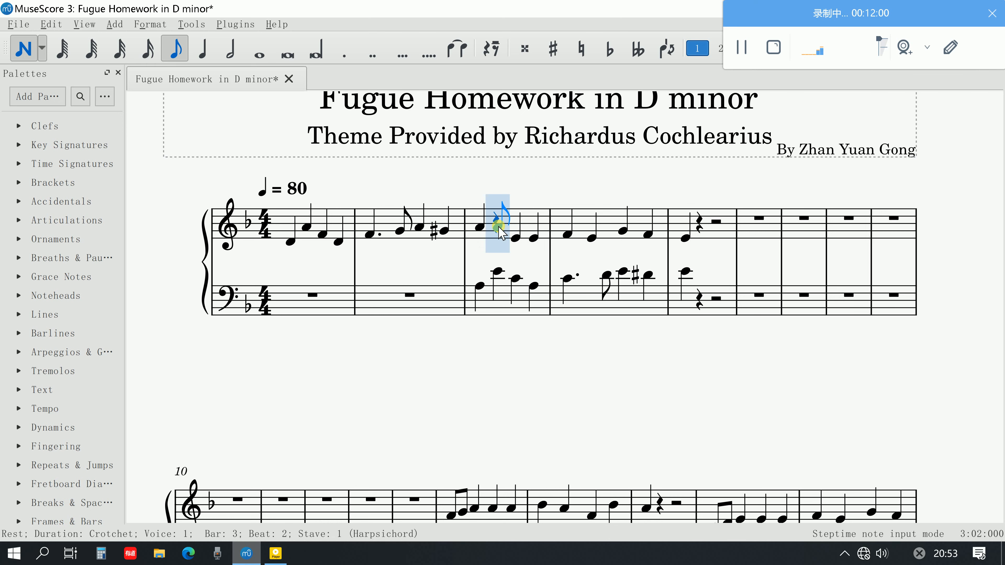
click(497, 232)
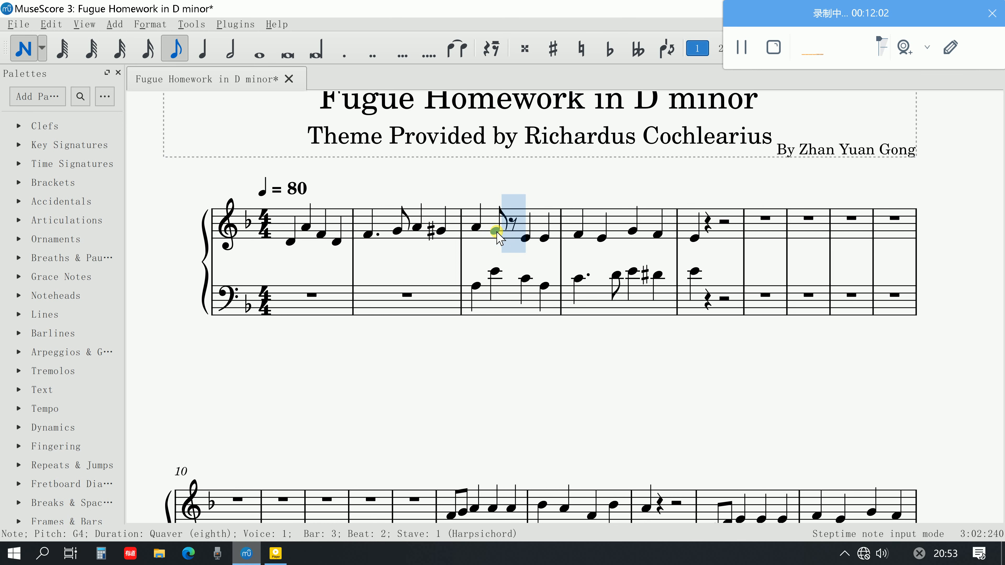
key(Up)
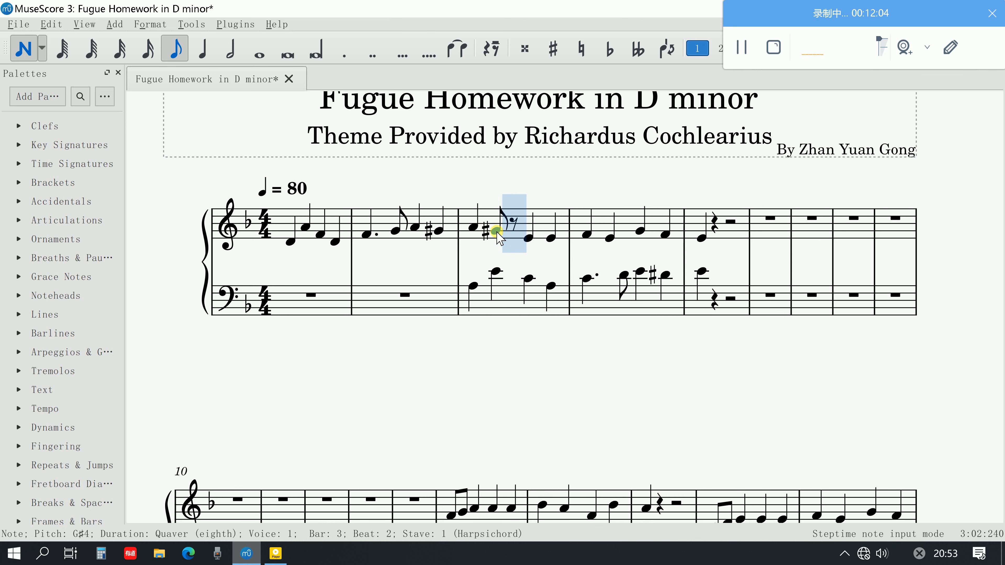
key(g)
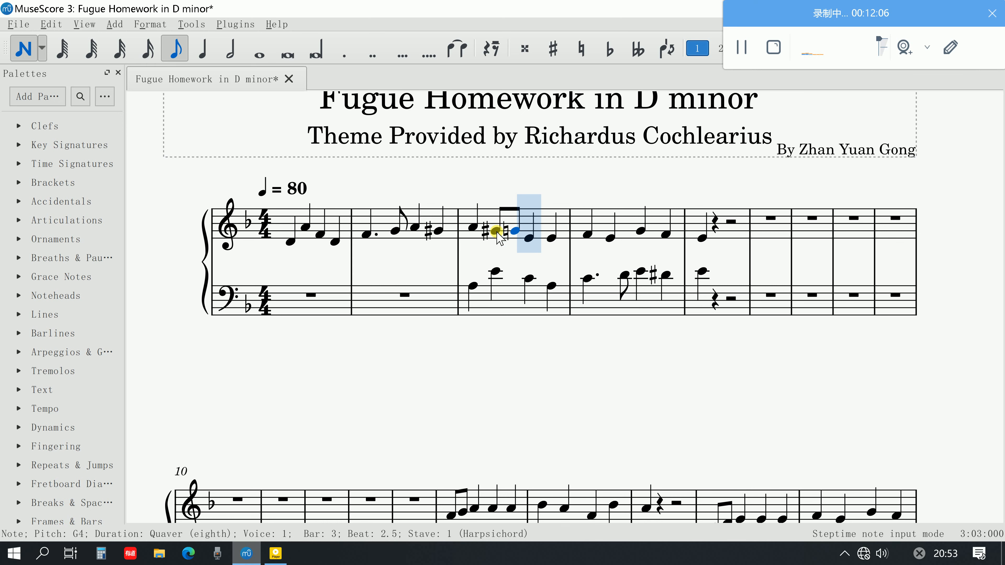
key(Down)
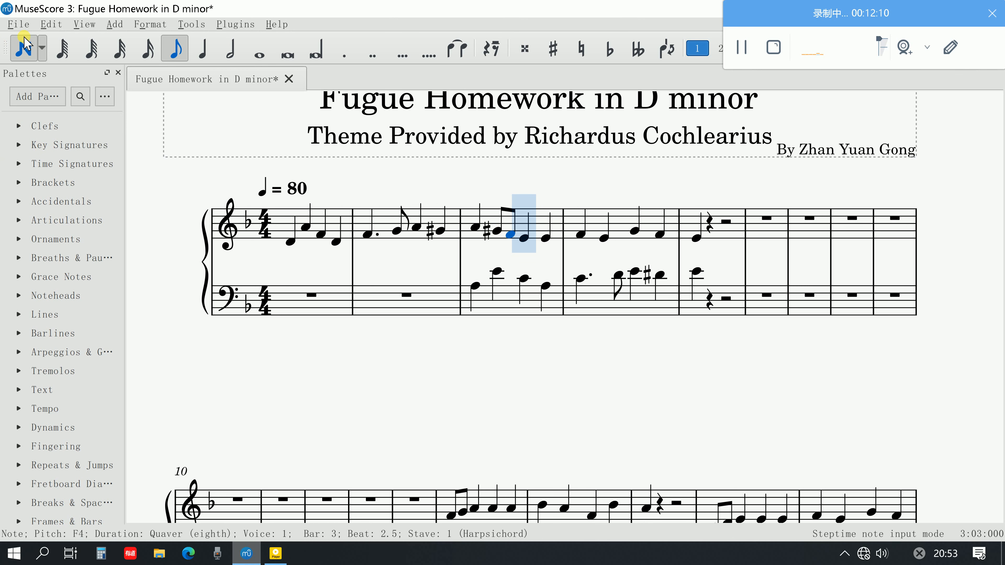
click(23, 48)
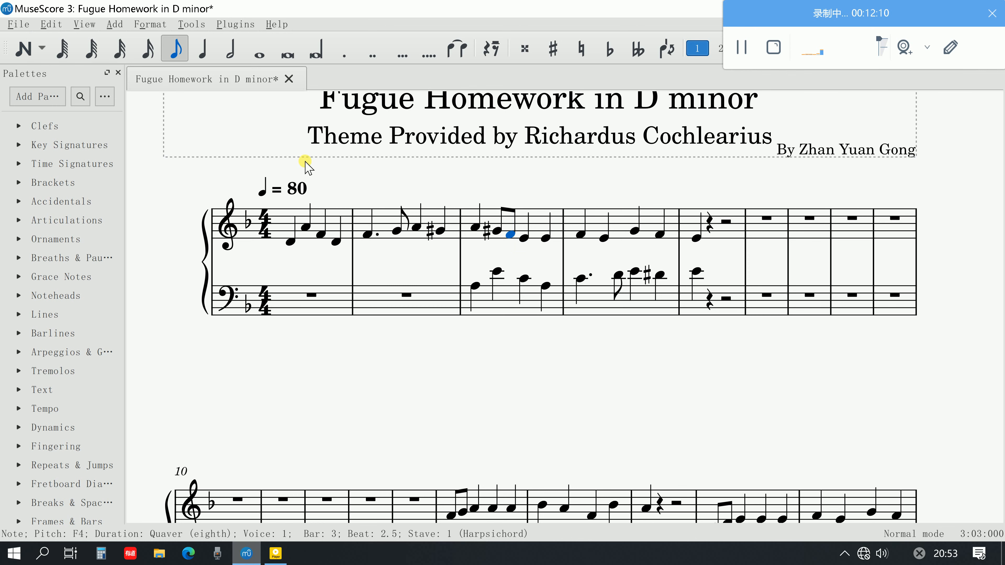
Play the revised link from the start of bar 3, and play the whole opening from bar 1
click(476, 227)
key(space)
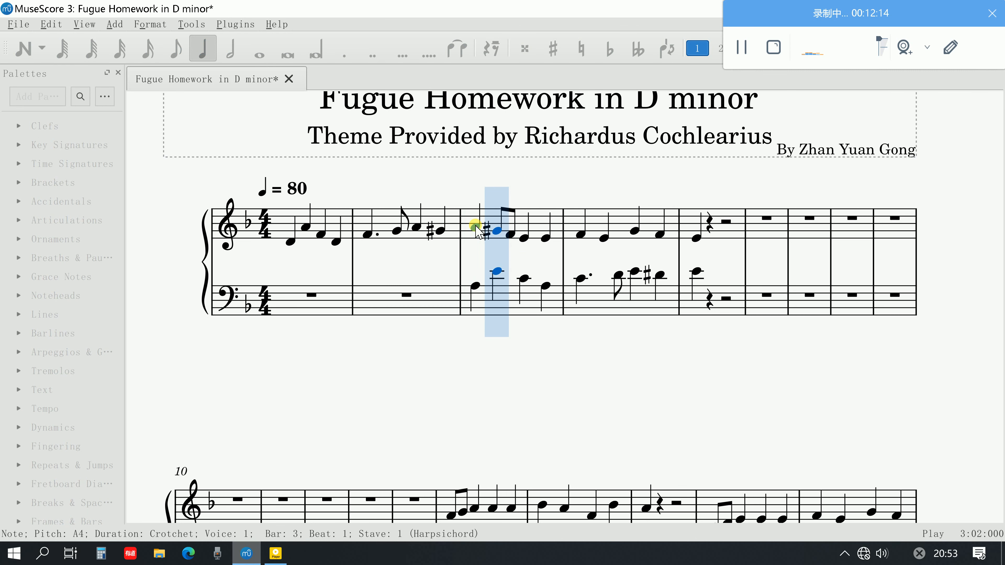
key(space)
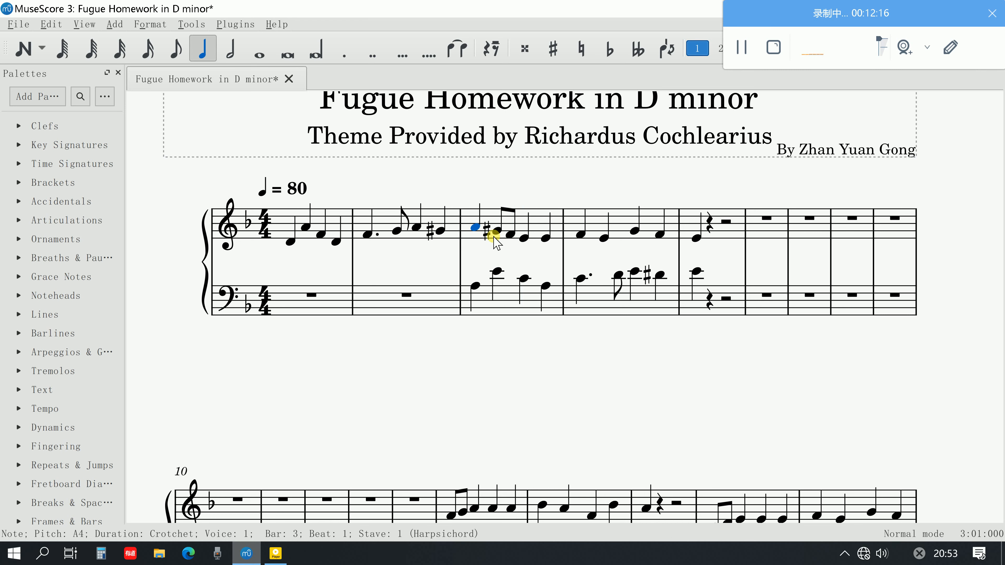
click(295, 245)
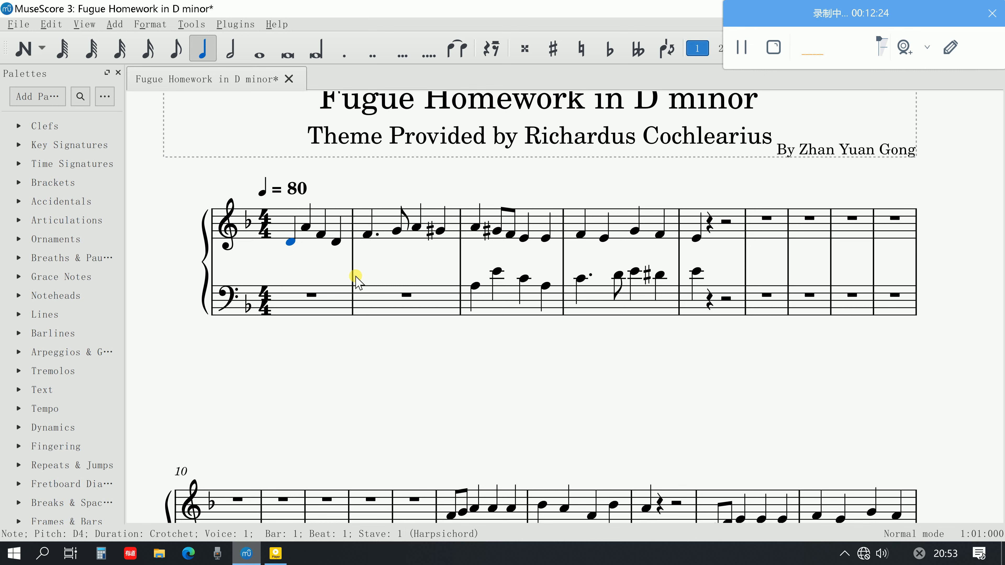
key(space)
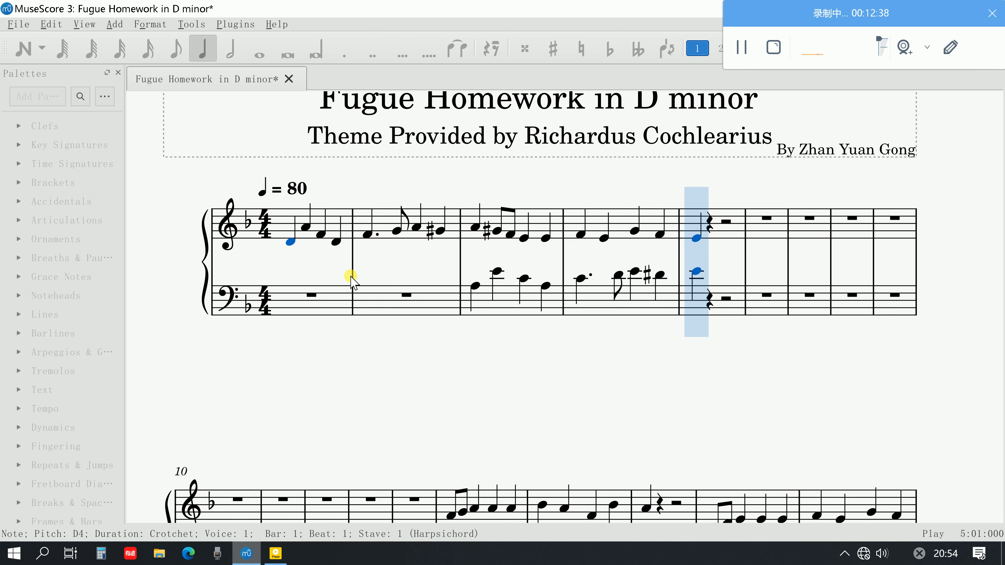
key(space)
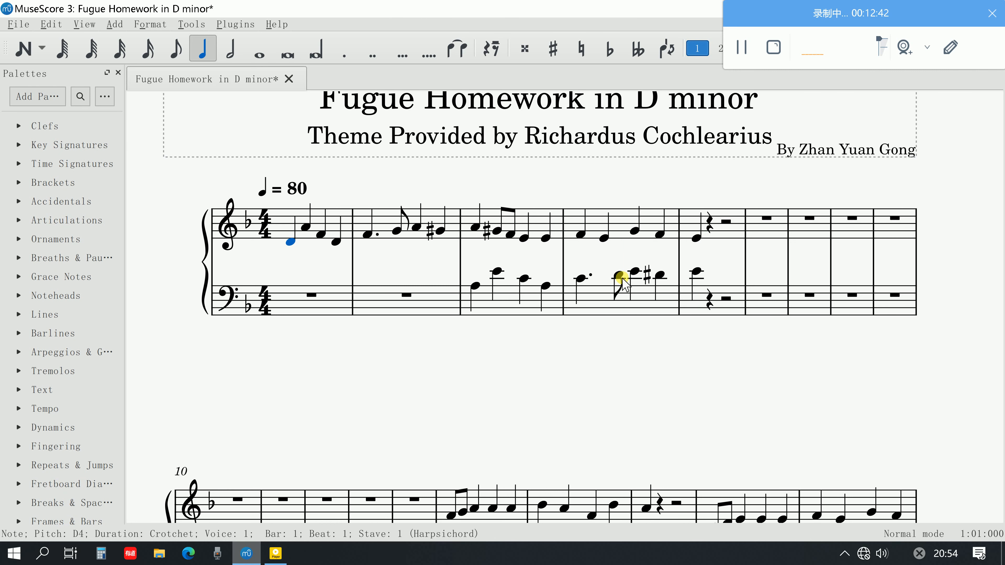
key(Escape)
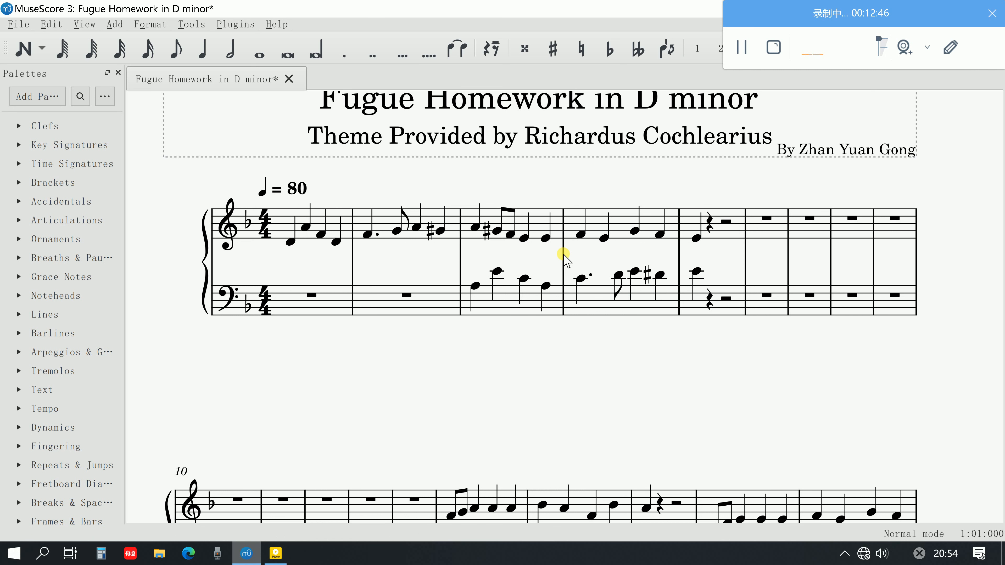
Consult the opening steps of the fugue PDF guide in Adobe Acrobat and return to the score in MuseScore
click(278, 560)
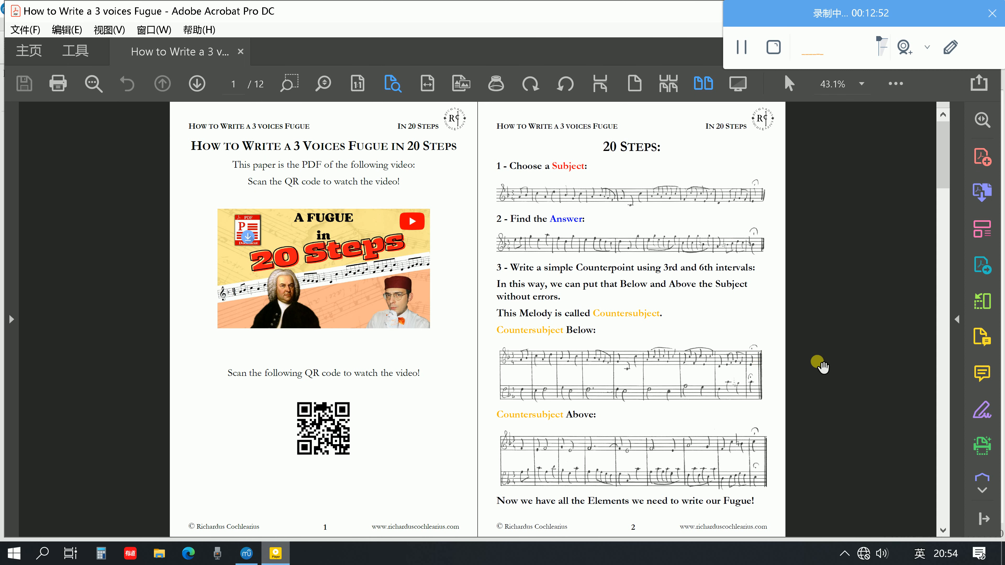
click(246, 554)
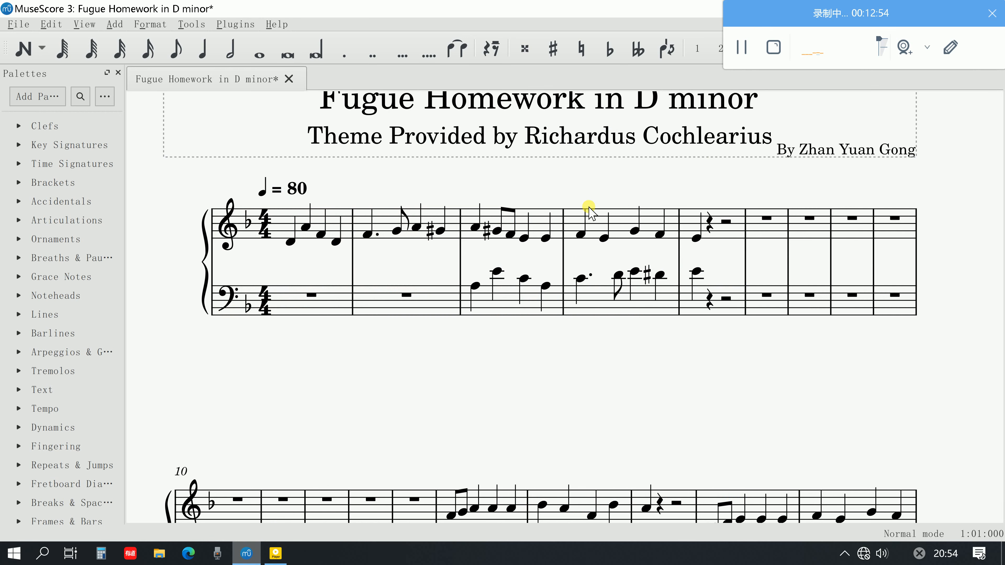
click(471, 226)
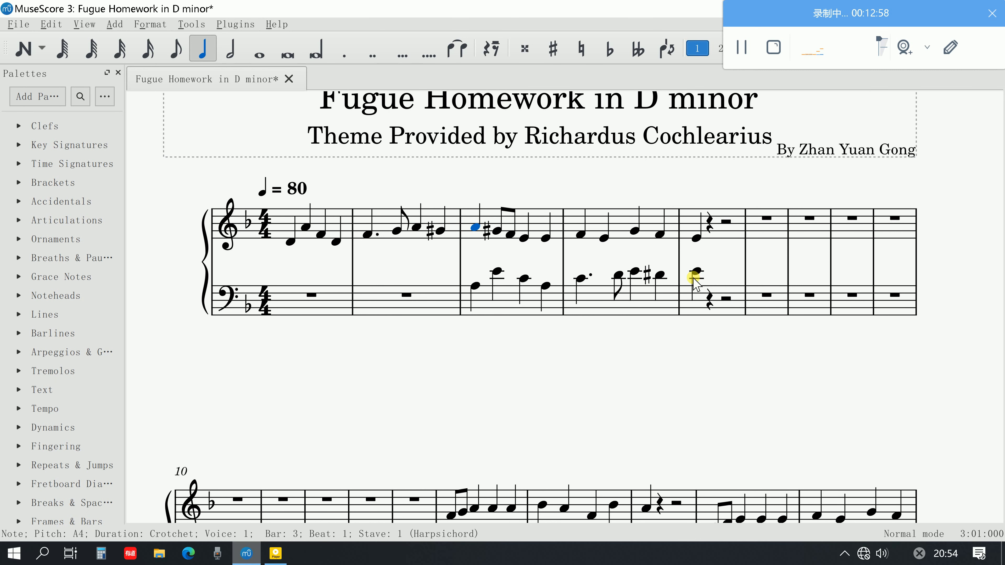
Copy bars 18 and 19 on both staves and paste them from the start of bar 21
scroll(726, 260, down, 2)
scroll(728, 259, down, 3)
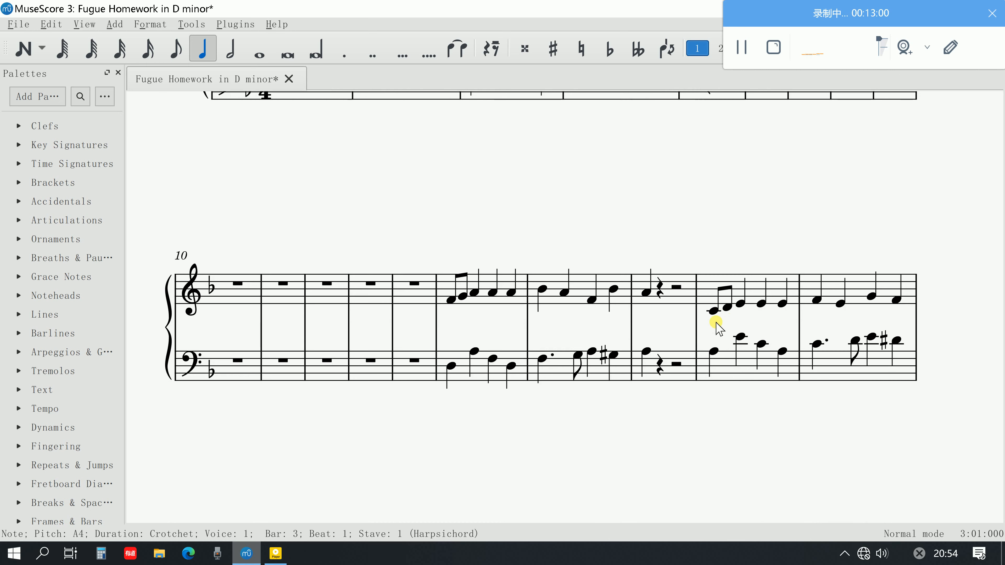
click(713, 312)
scroll(732, 293, down, 2)
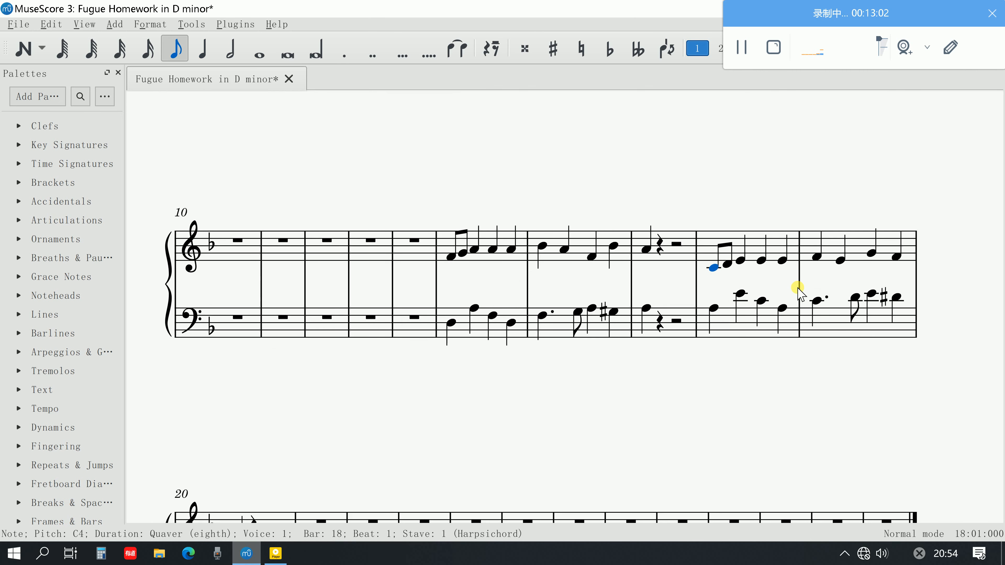
shift+click(903, 284)
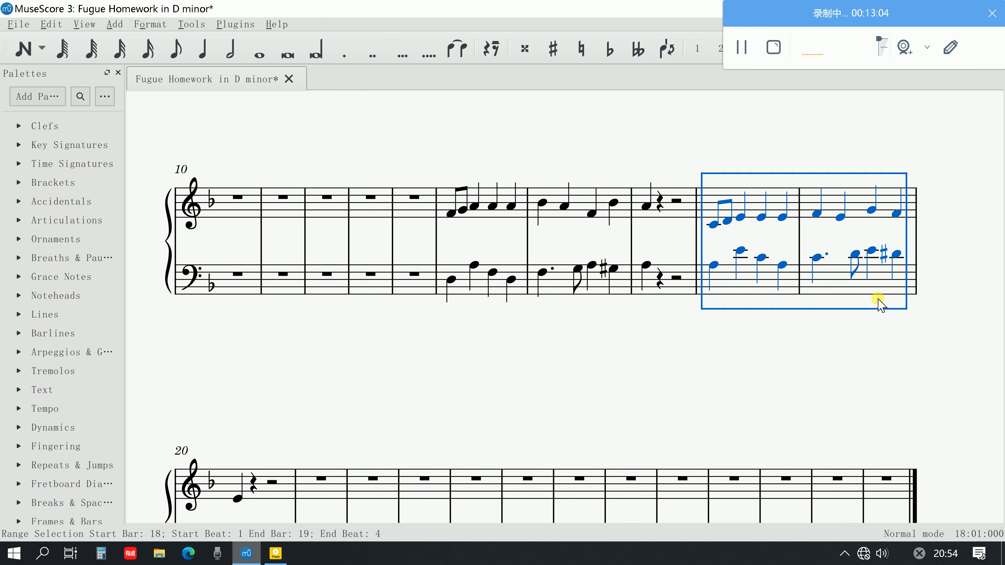
scroll(815, 297, down, 3)
click(321, 351)
key(ctrl+v)
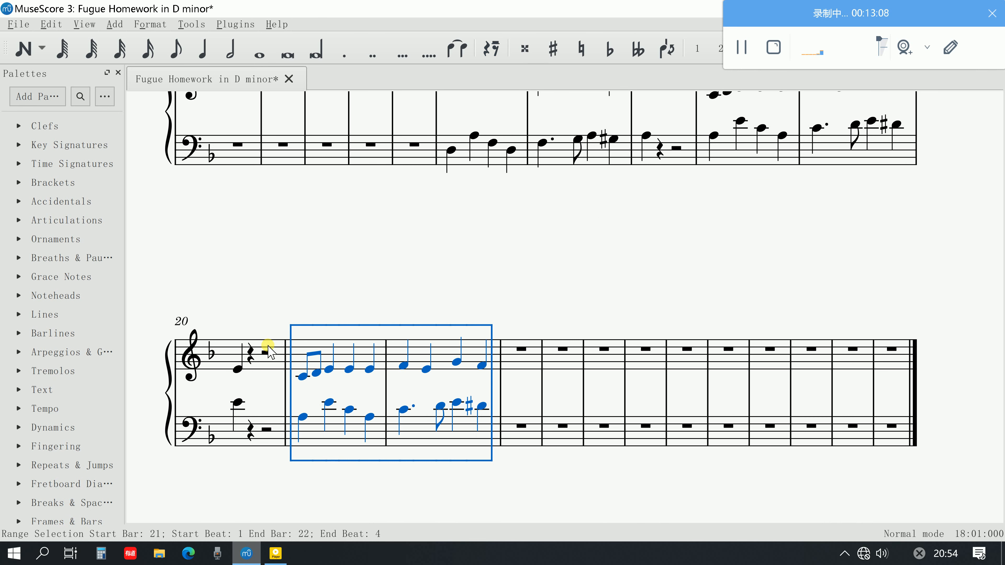
Copy the first two beats of bar 20 on both staves and paste them at the start of bar 23
click(237, 369)
shift+click(248, 432)
key(ctrl+c)
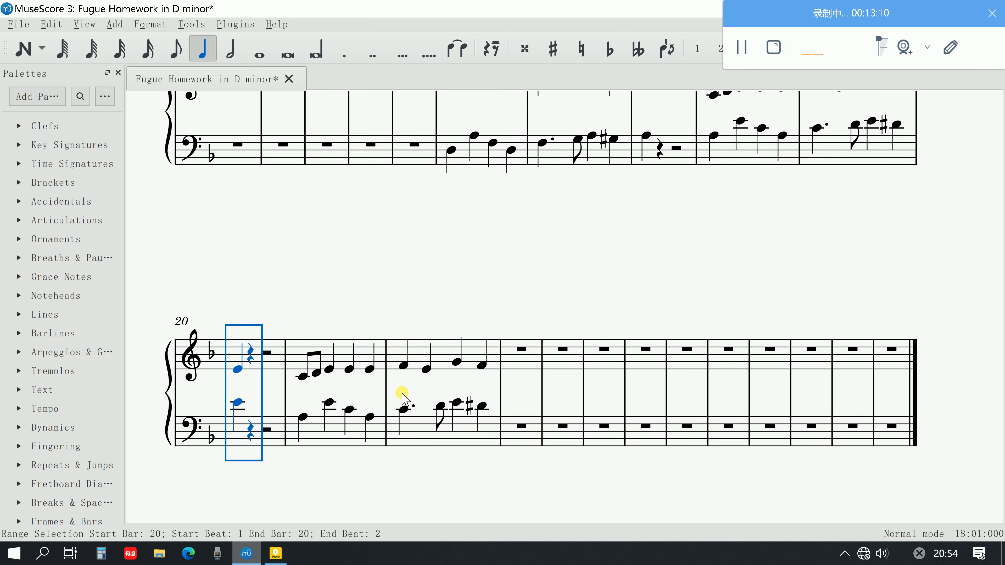
click(510, 354)
key(ctrl+v)
click(513, 427)
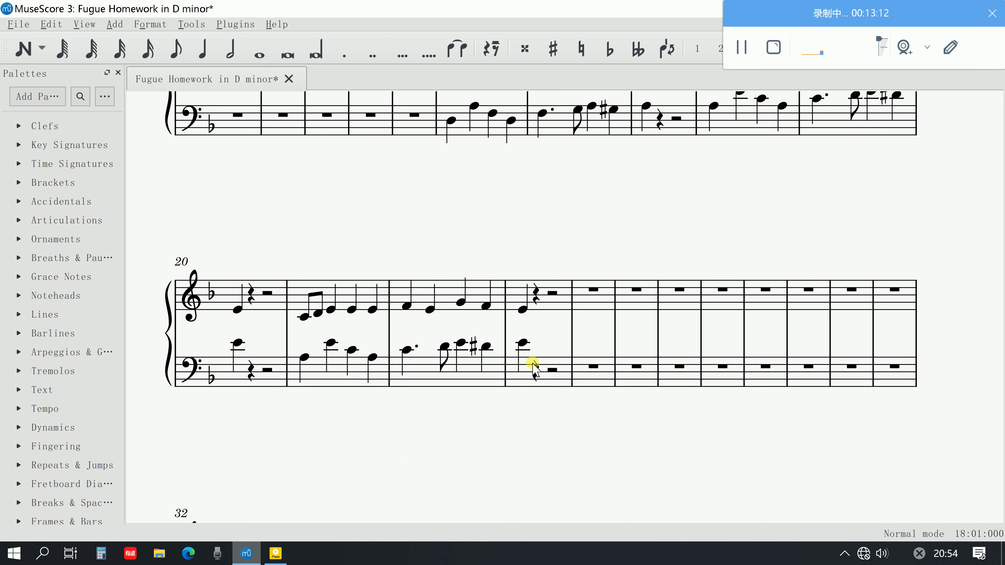
Move the answer from the bass of bars 21 to 23 to the treble staff starting at bar 24
click(522, 342)
shift+click(305, 358)
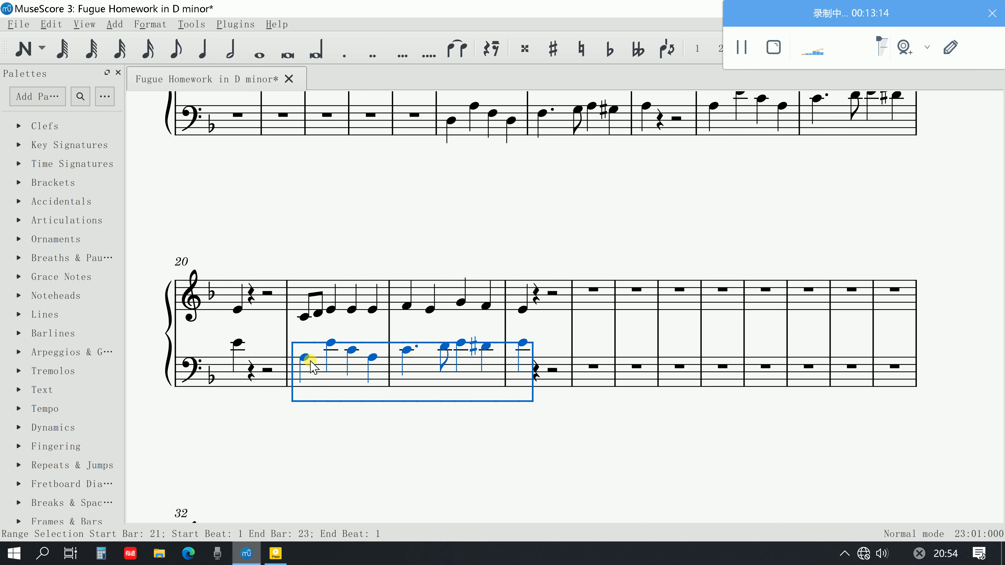
key(Delete)
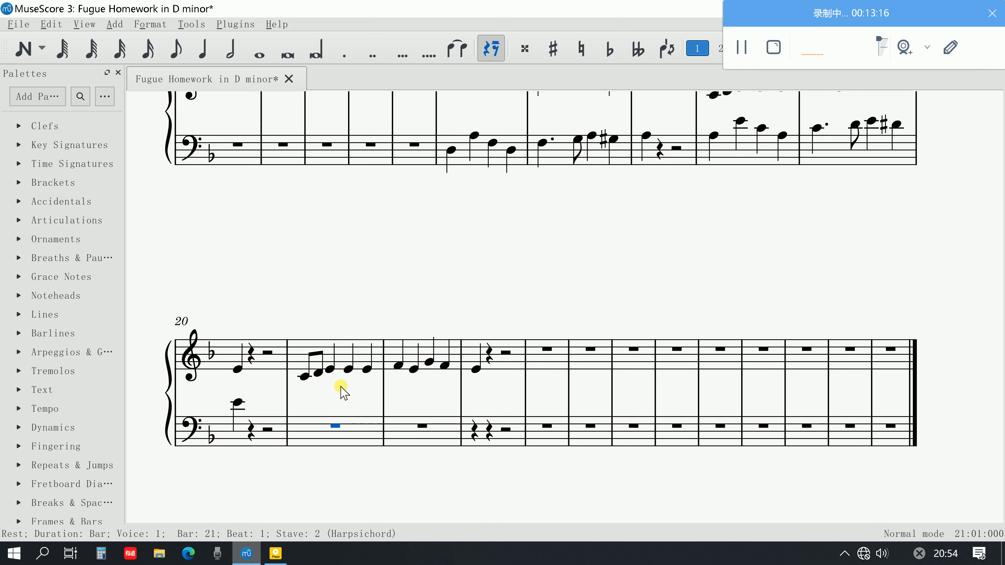
click(562, 350)
key(ctrl+v)
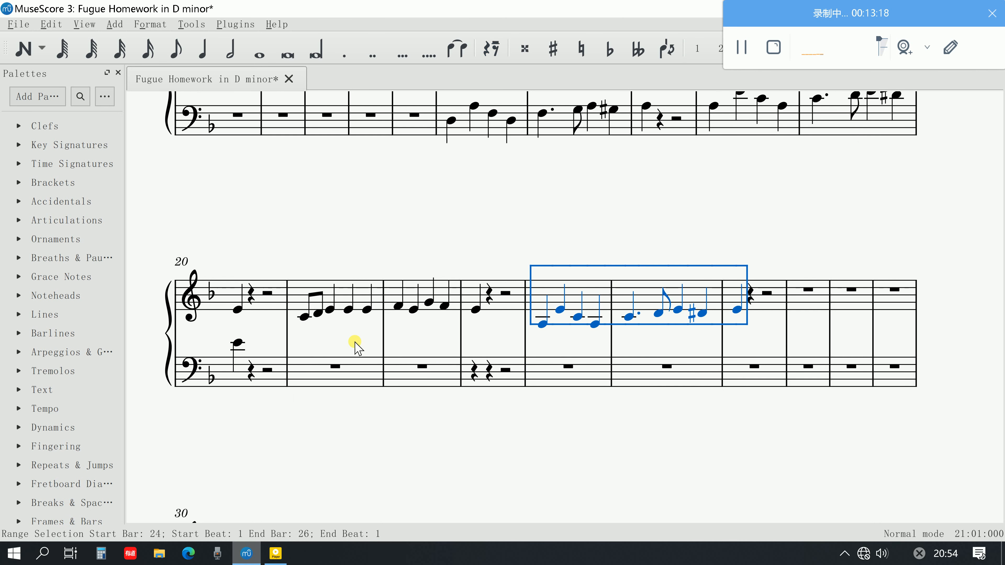
Move the countersubject from the treble of bars 21 to 23 to the bass staff of the same bars
click(304, 317)
shift+click(477, 311)
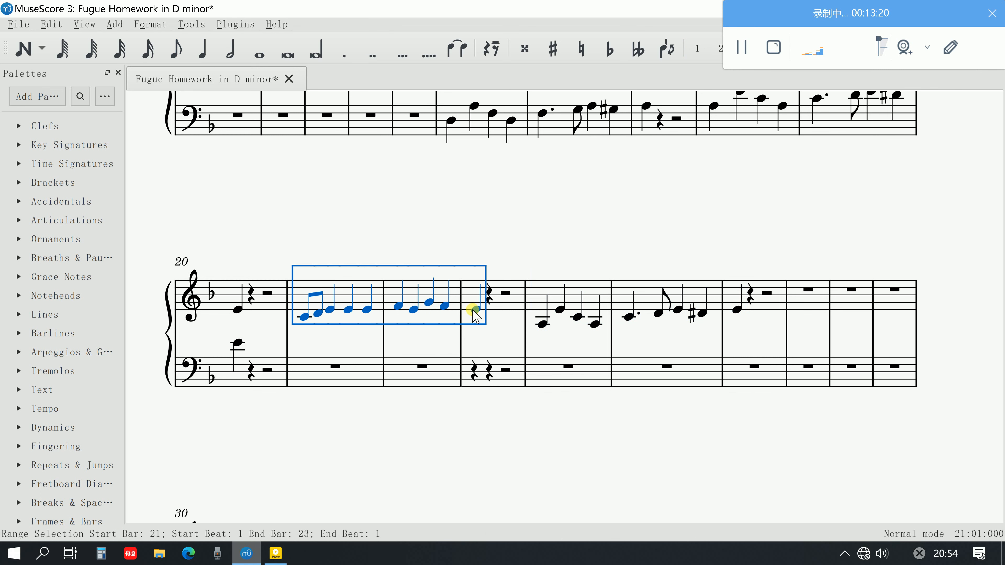
key(Delete)
key(ctrl+v)
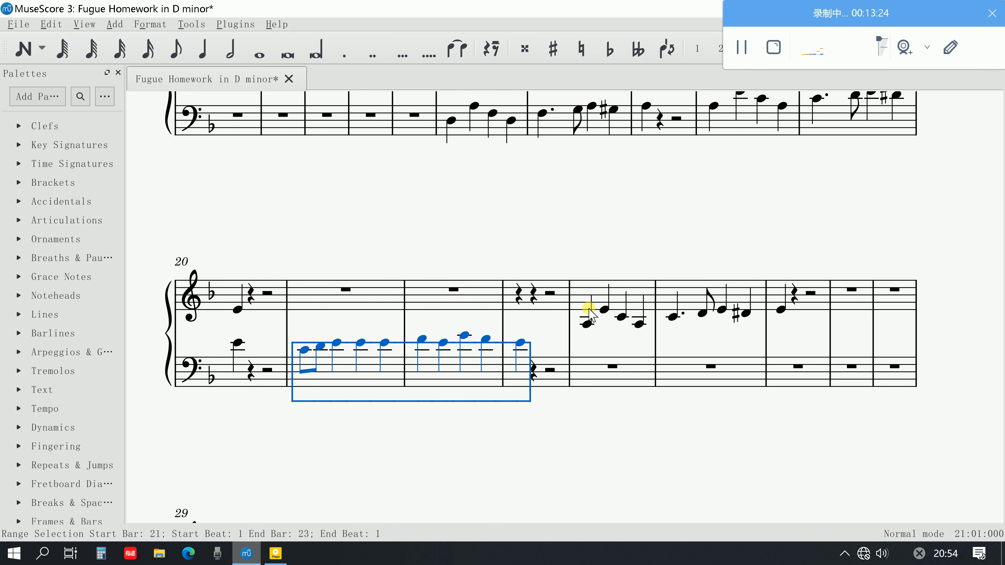
Copy the answer from the treble staff of bars 24 to 26 and paste it on the treble staff from bar 21
click(597, 283)
click(596, 283)
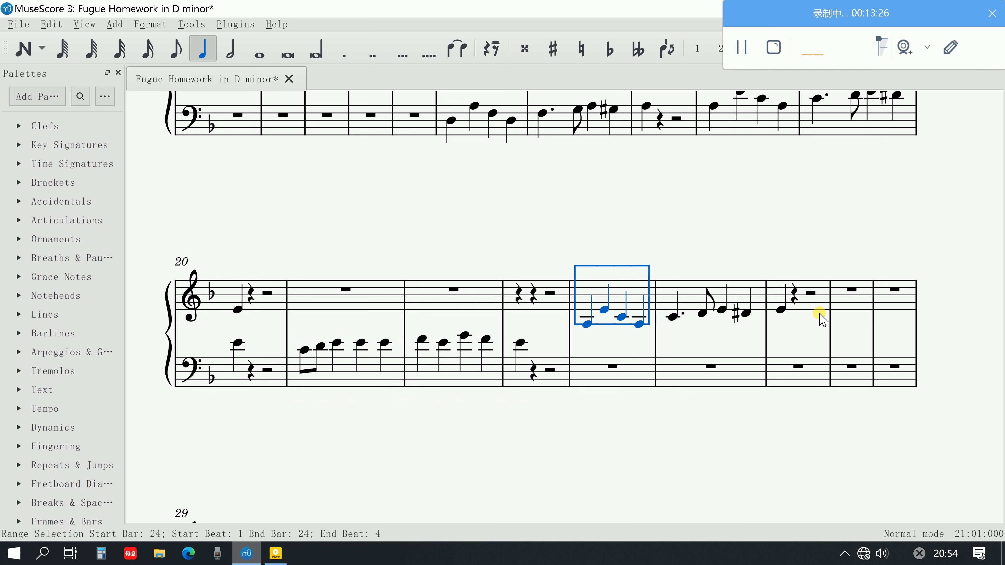
shift+click(780, 310)
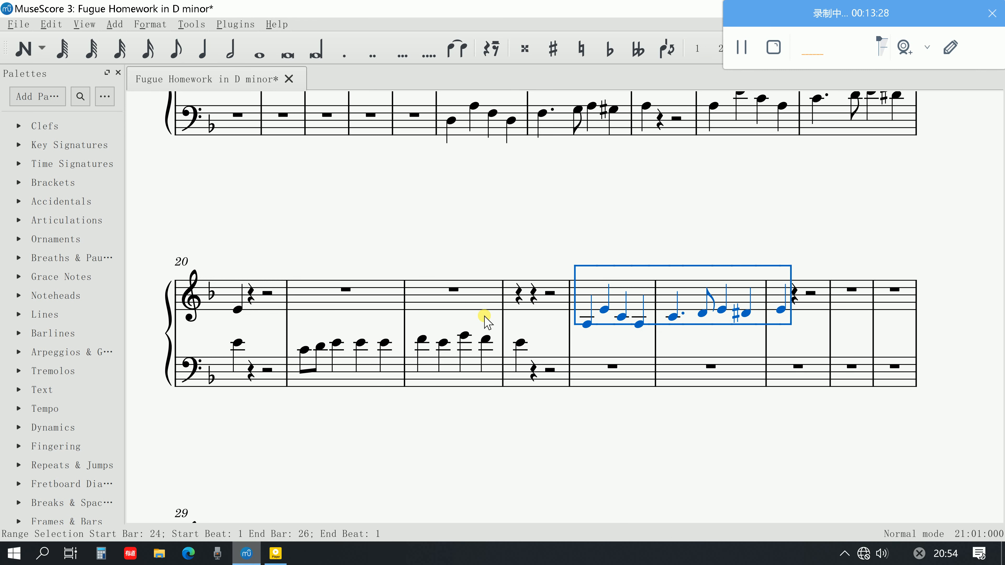
click(347, 290)
key(ctrl+v)
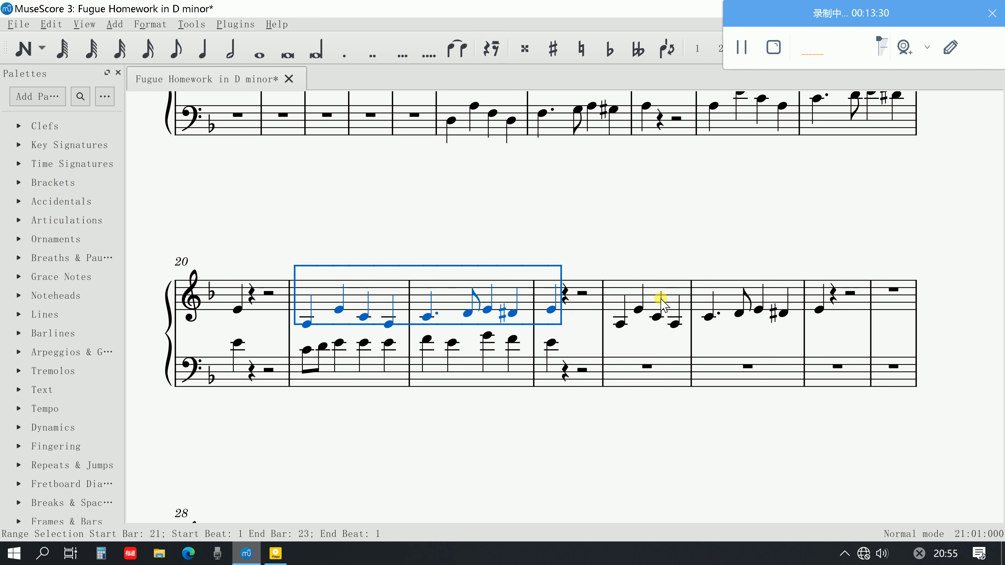
Delete the leftover answer notes from the treble staff of bars 24 to 26
click(620, 323)
shift+click(818, 308)
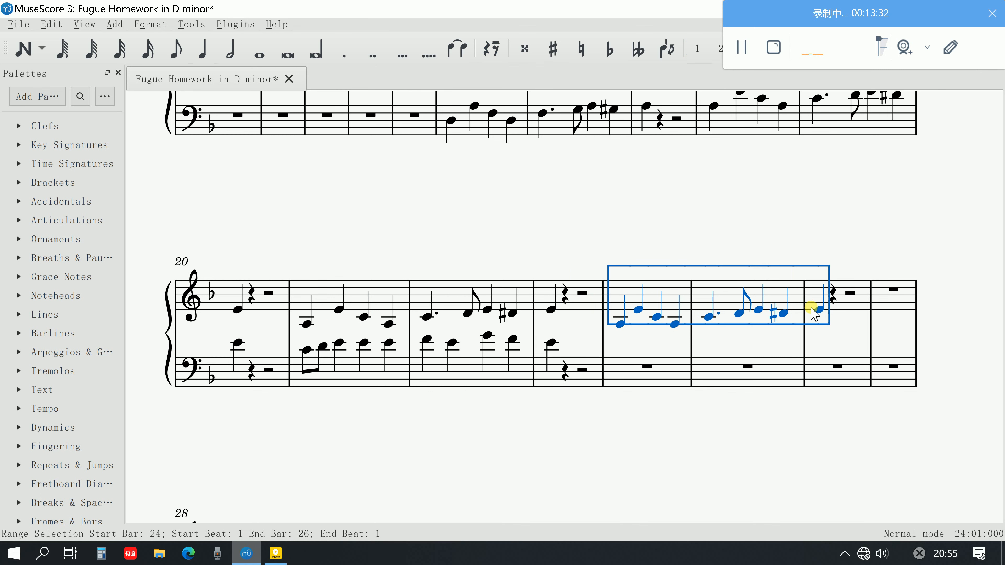
key(Delete)
key(Escape)
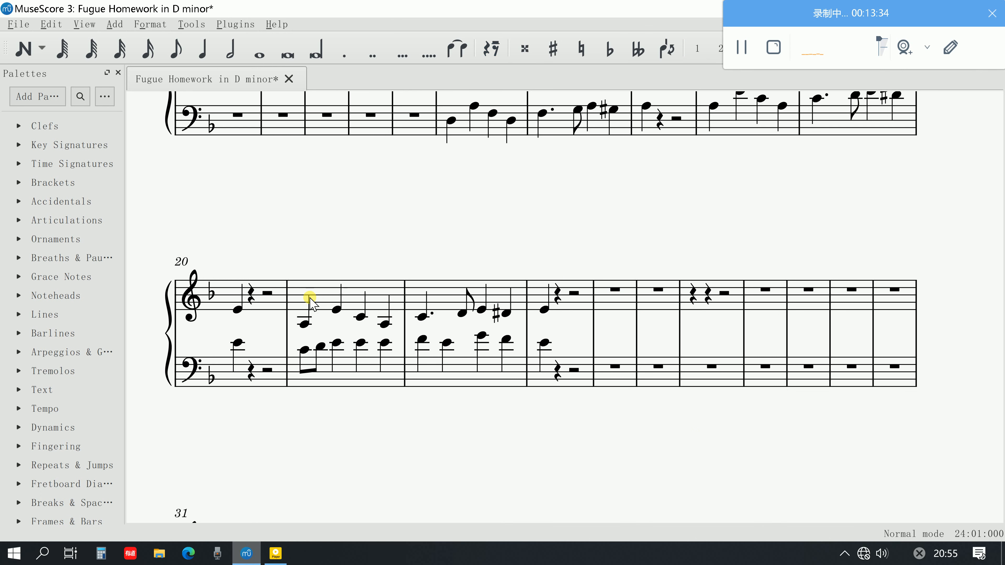
Transpose the treble answer in bars 21 to 23 up one octave
click(309, 301)
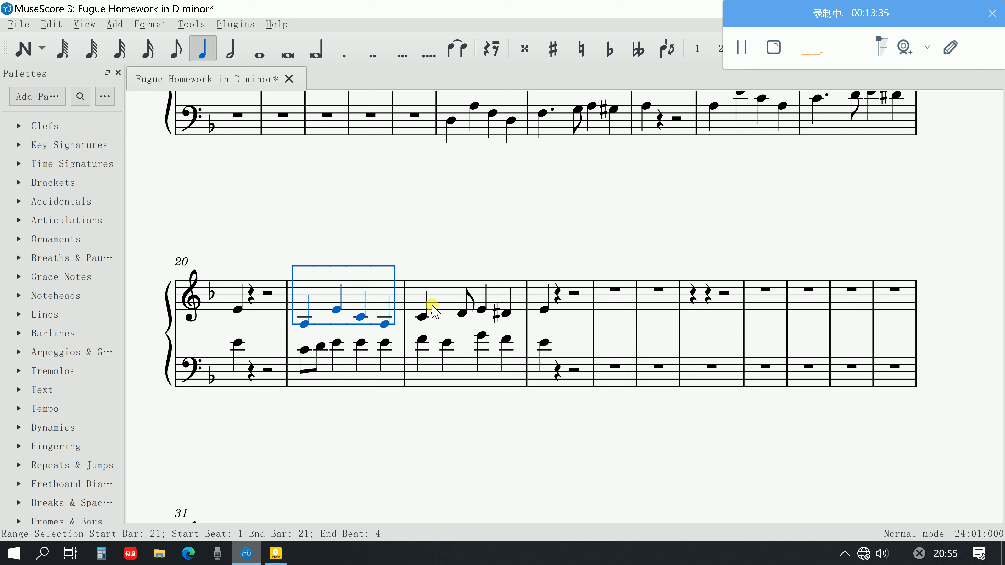
shift+click(544, 309)
key(ctrl+Up)
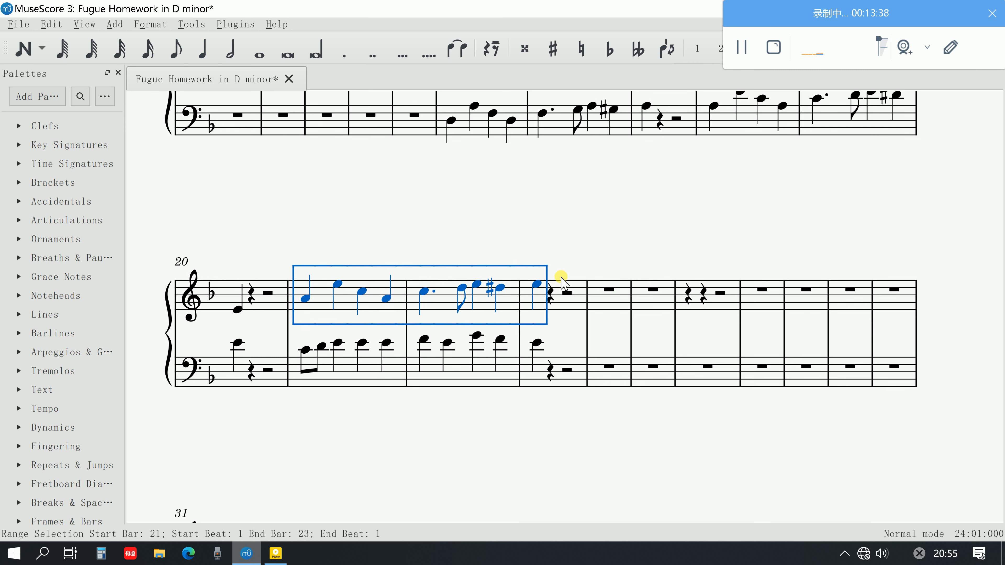
key(Escape)
Play back the answer over the countersubject from the start of bar 21
click(304, 299)
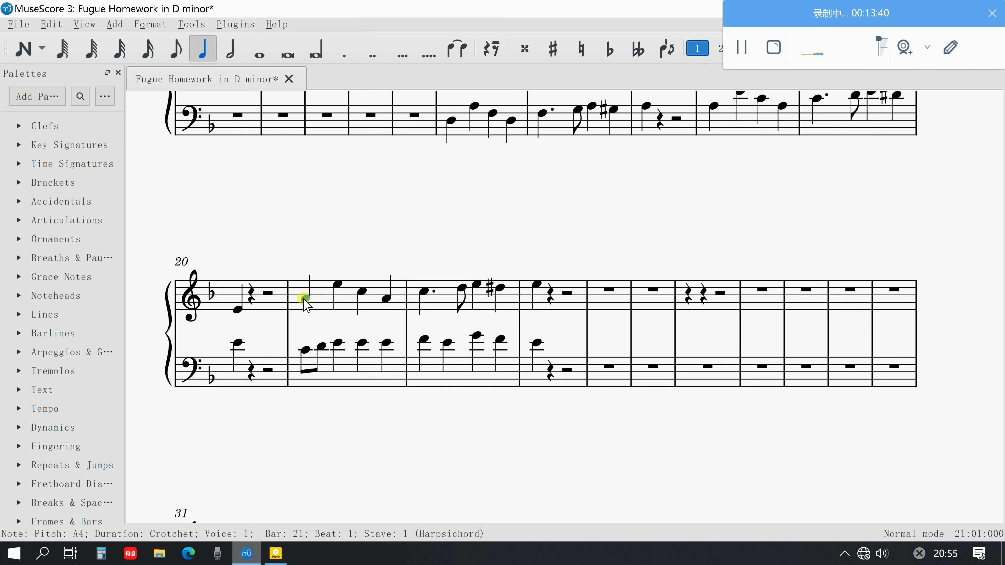
key(space)
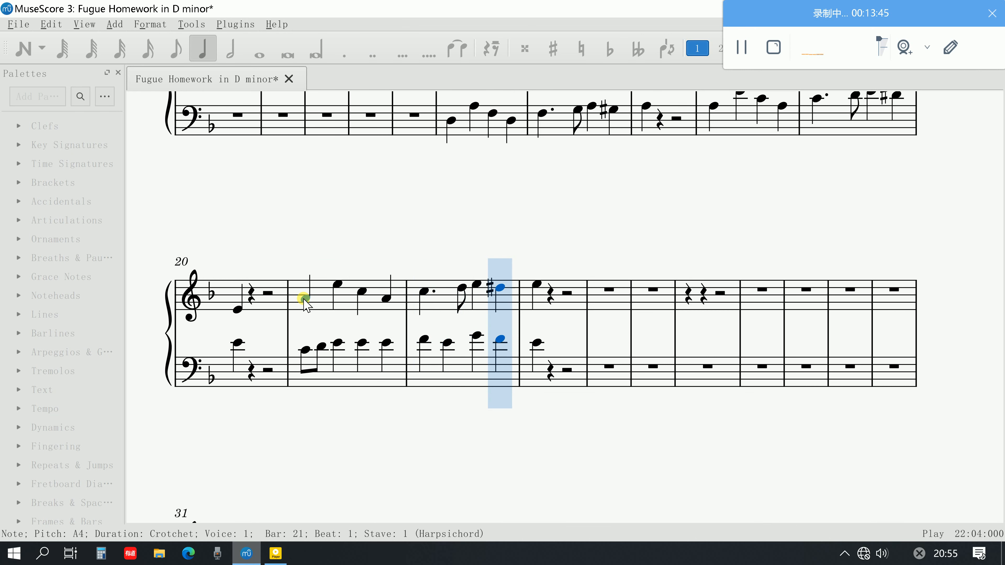
key(space)
Review the score's opening and the countersubject at bar 15, then compare with steps 4 to 9 of the PDF guide in Adobe Acrobat
scroll(474, 353, up, 3)
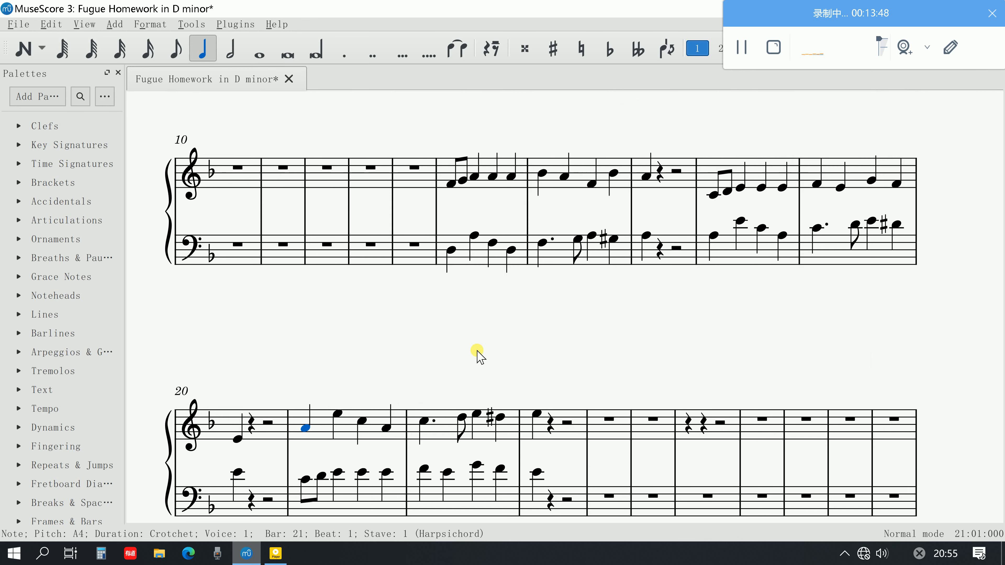
scroll(478, 353, up, 5)
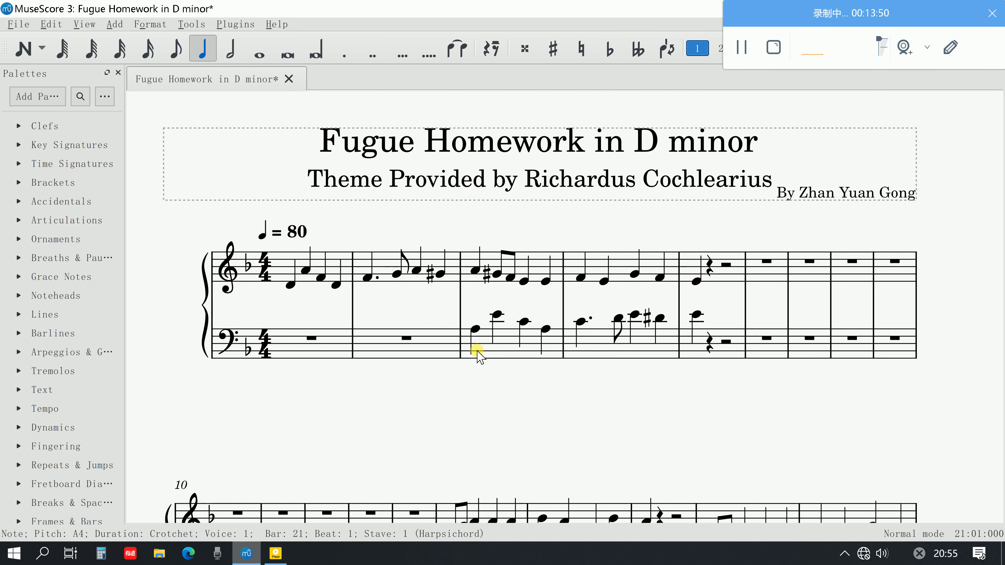
scroll(478, 353, down, 2)
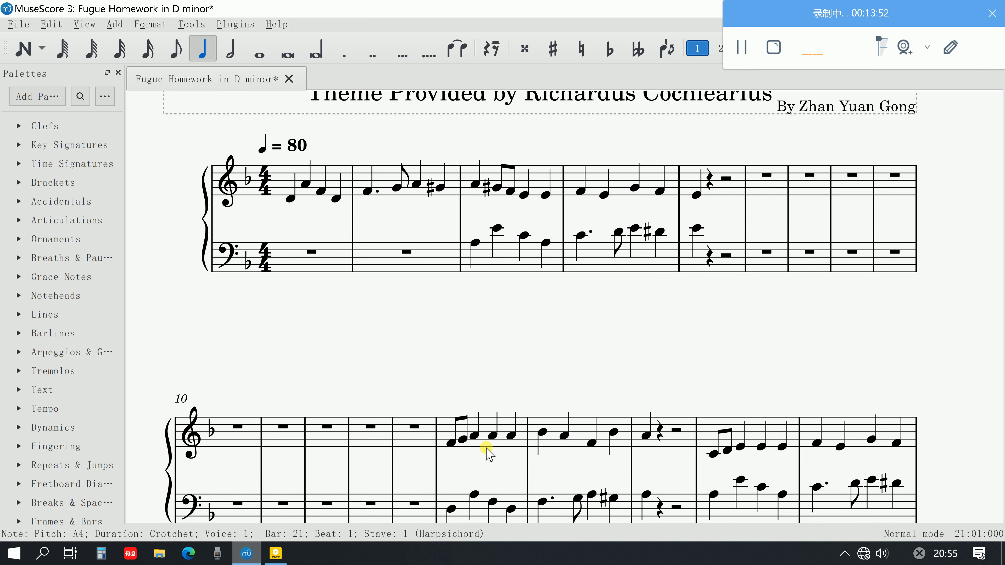
scroll(487, 452, down, 1)
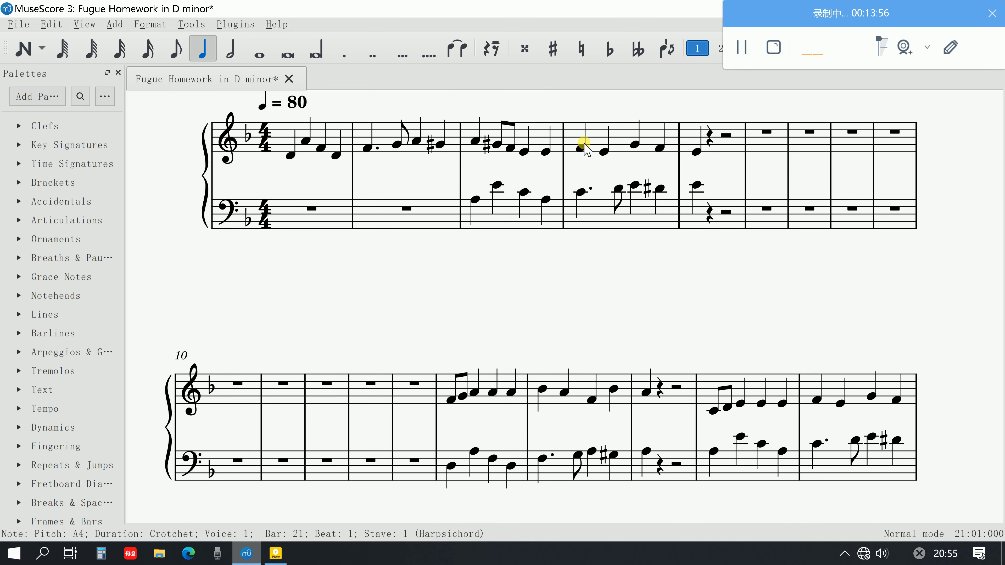
scroll(607, 291, down, 1)
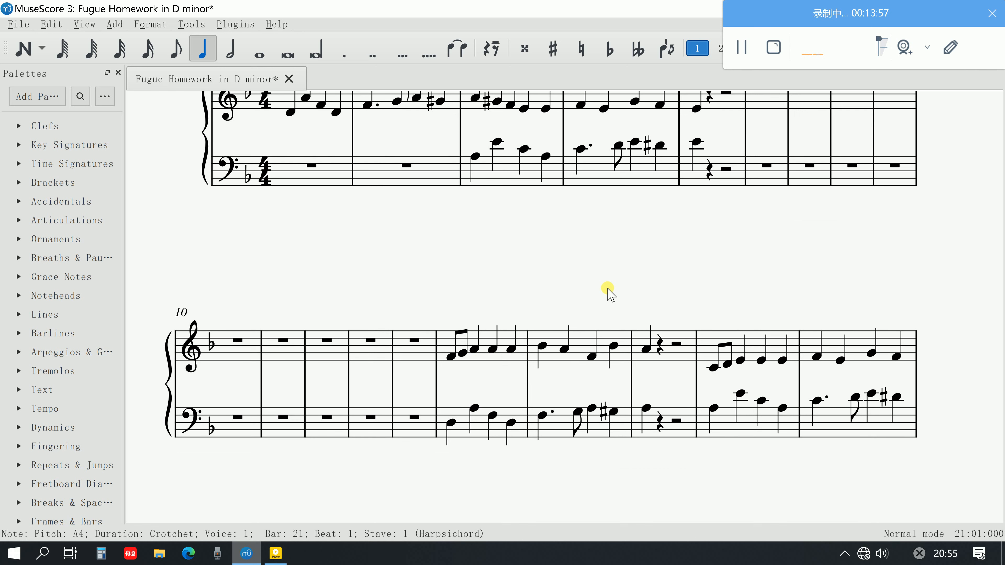
click(446, 355)
scroll(486, 340, up, 2)
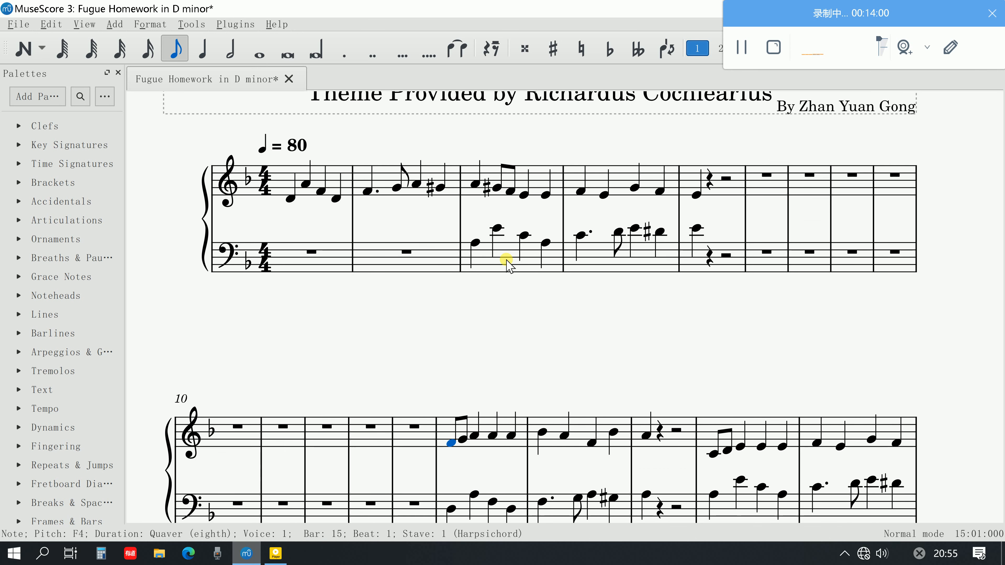
click(271, 554)
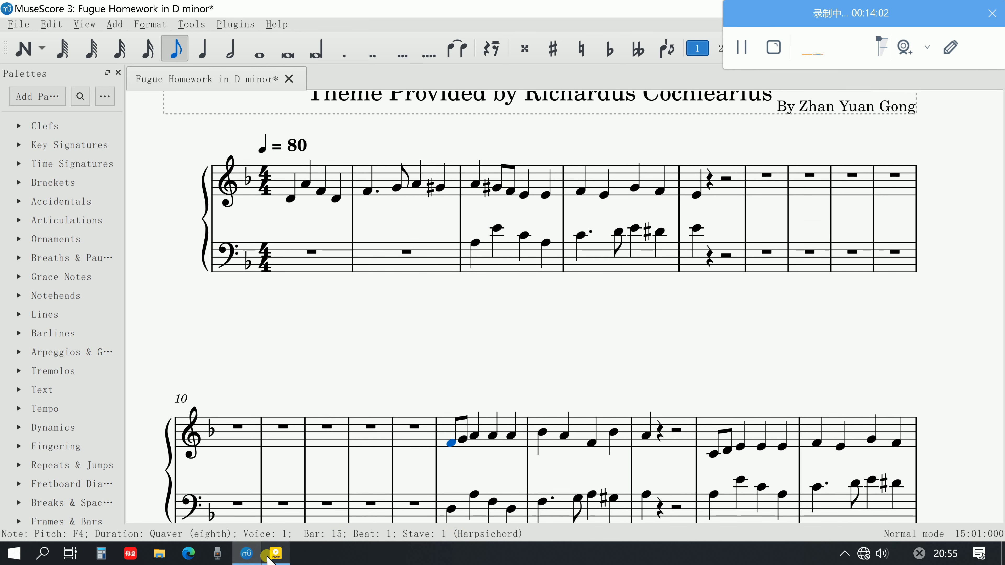
scroll(587, 236, down, 2)
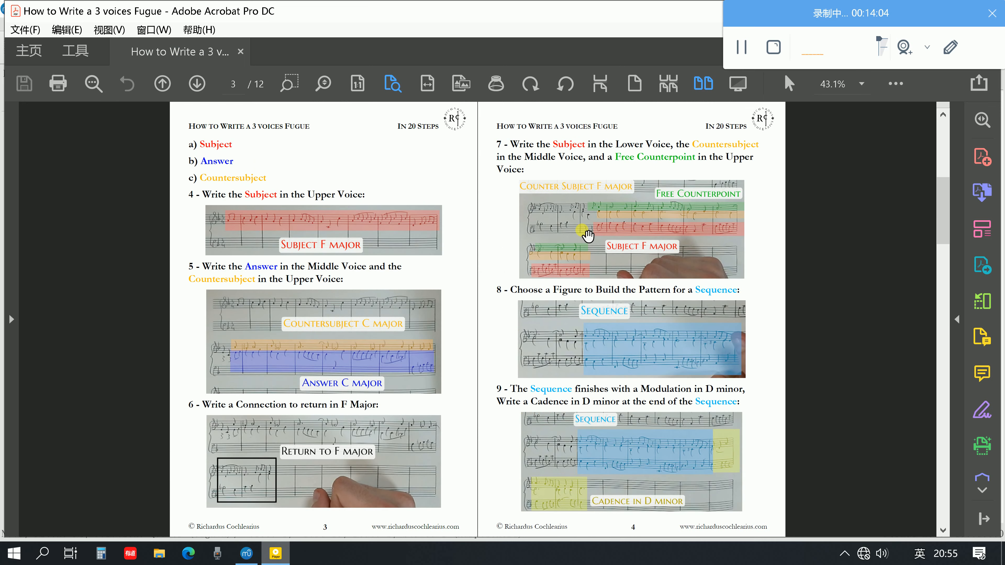
scroll(550, 231, up, 1)
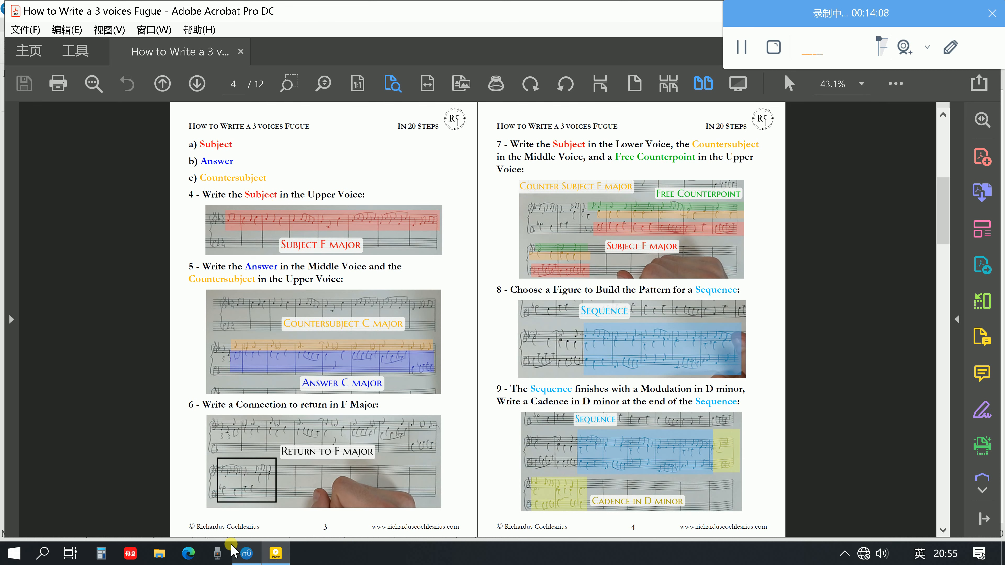
click(249, 558)
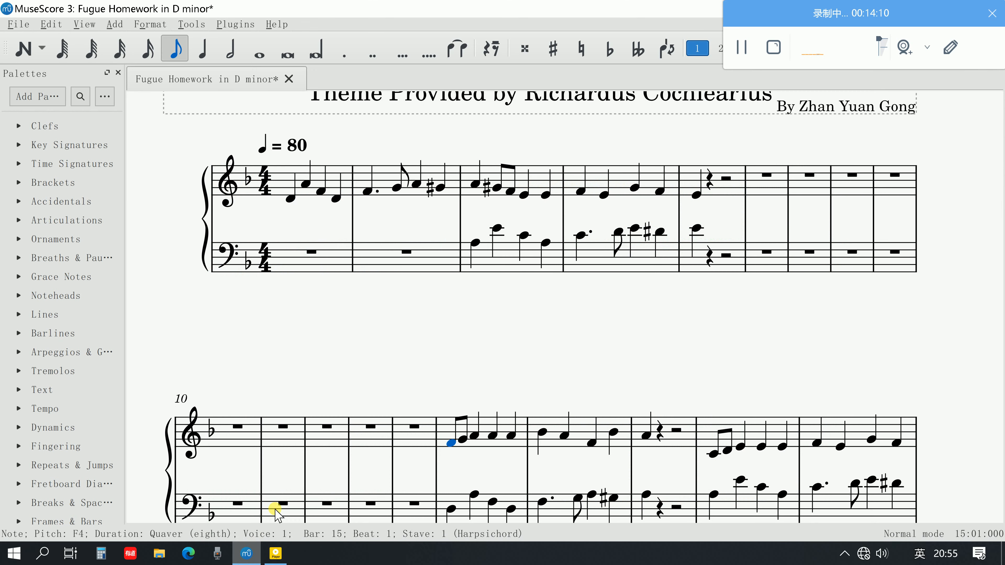
Play back the subject in the treble staff from the first note of bar 1
click(290, 194)
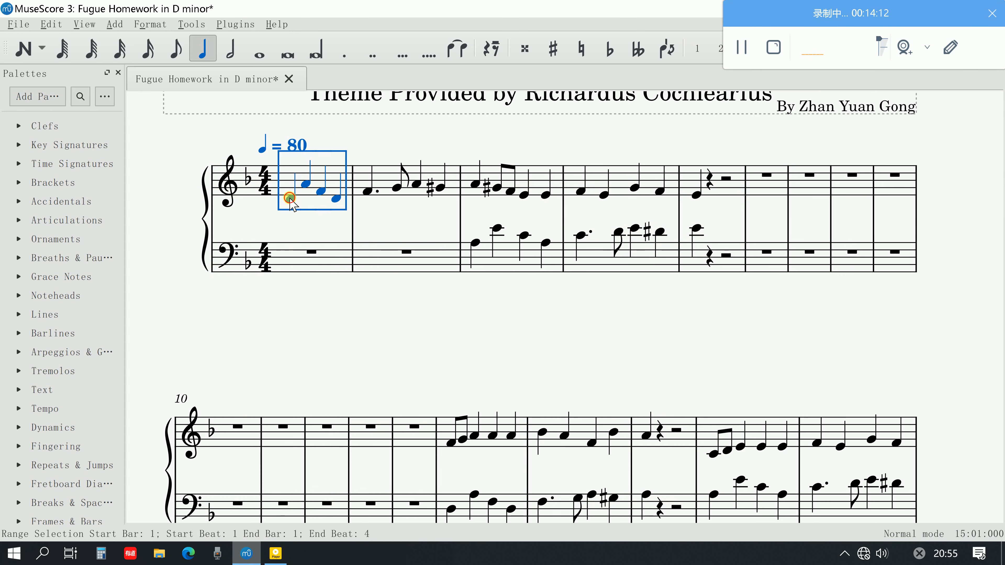
click(290, 197)
key(space)
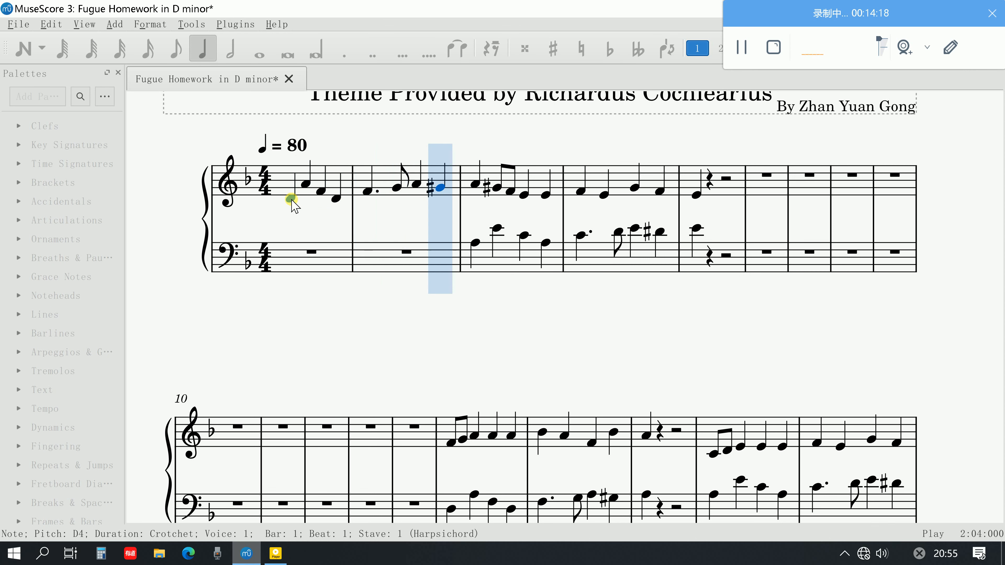
key(space)
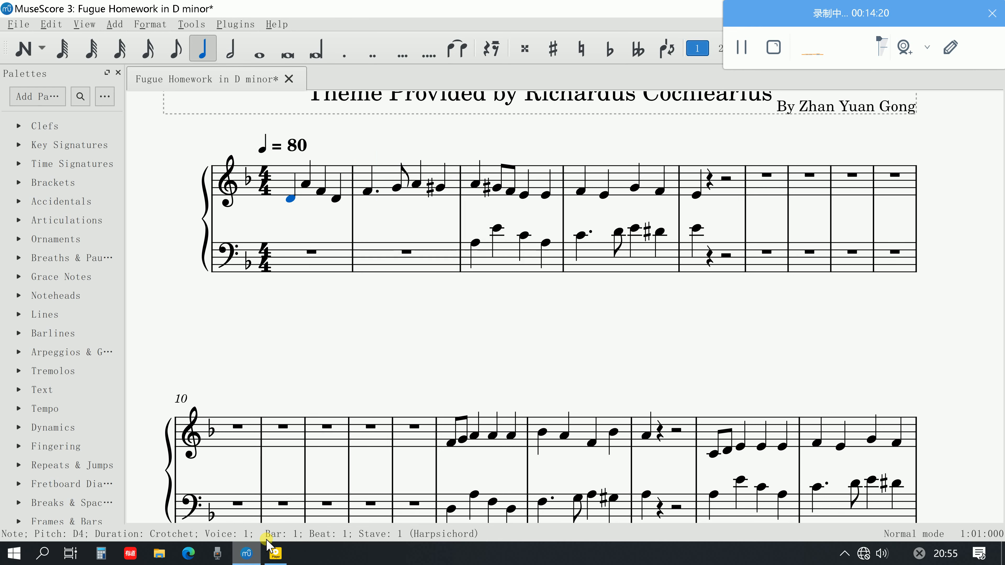
Play back the answer and countersubject from bar 3, checking against the PDF guide's steps in Adobe Acrobat
click(269, 555)
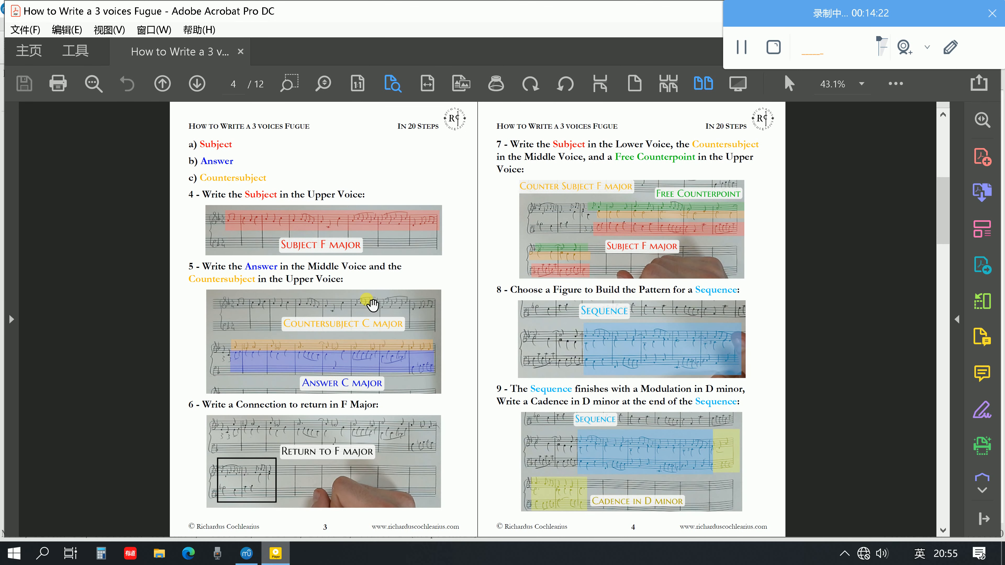
click(246, 554)
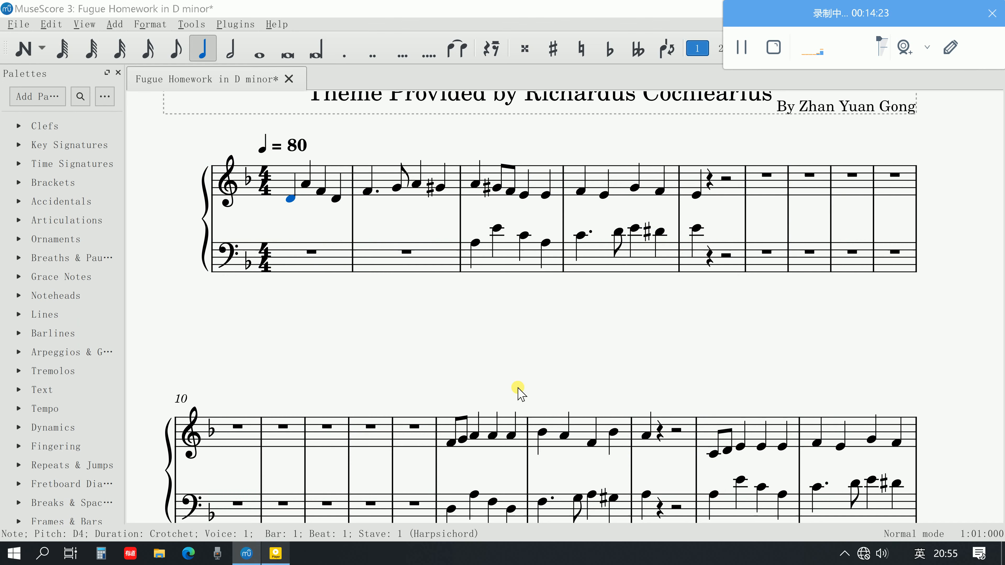
click(481, 186)
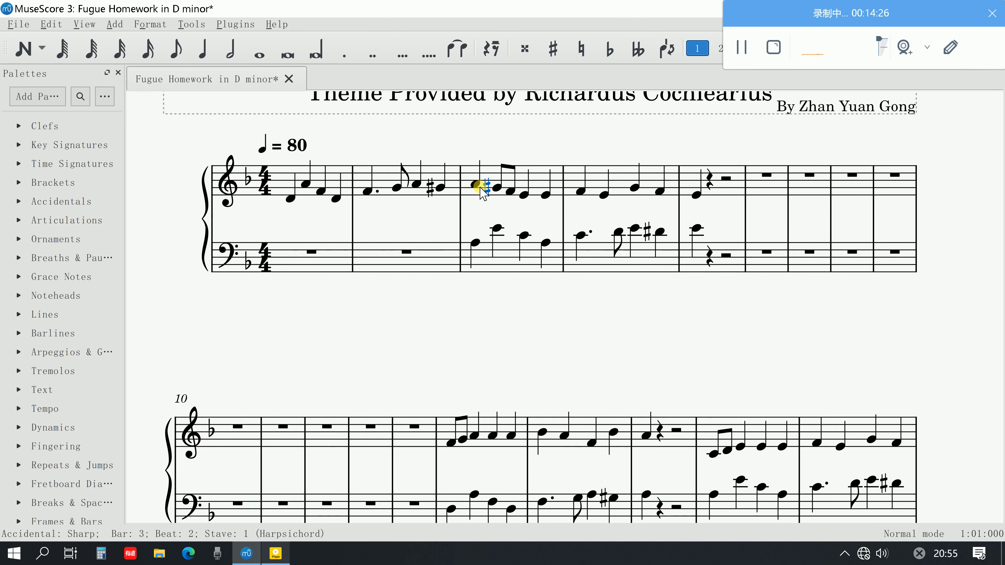
click(476, 186)
key(space)
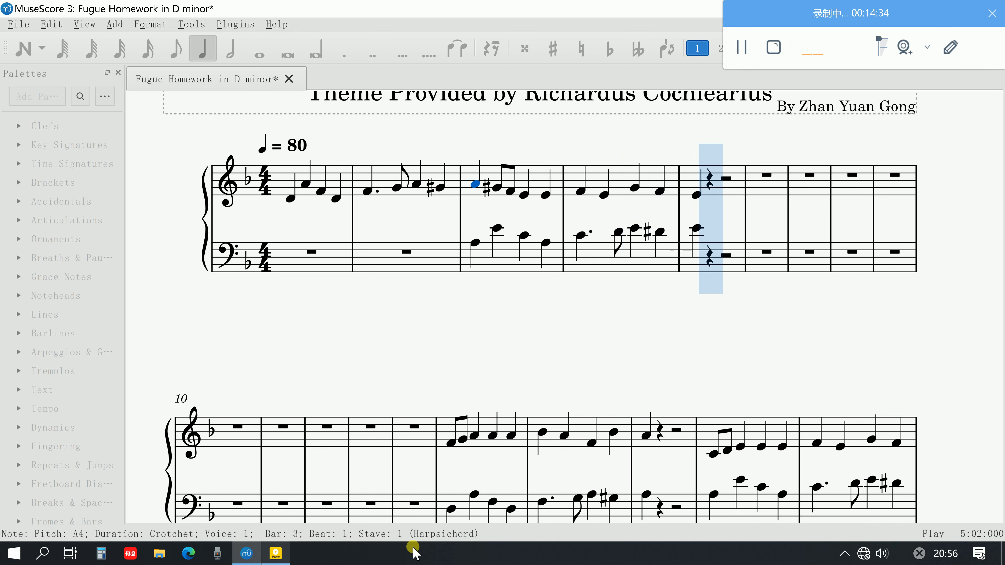
click(277, 553)
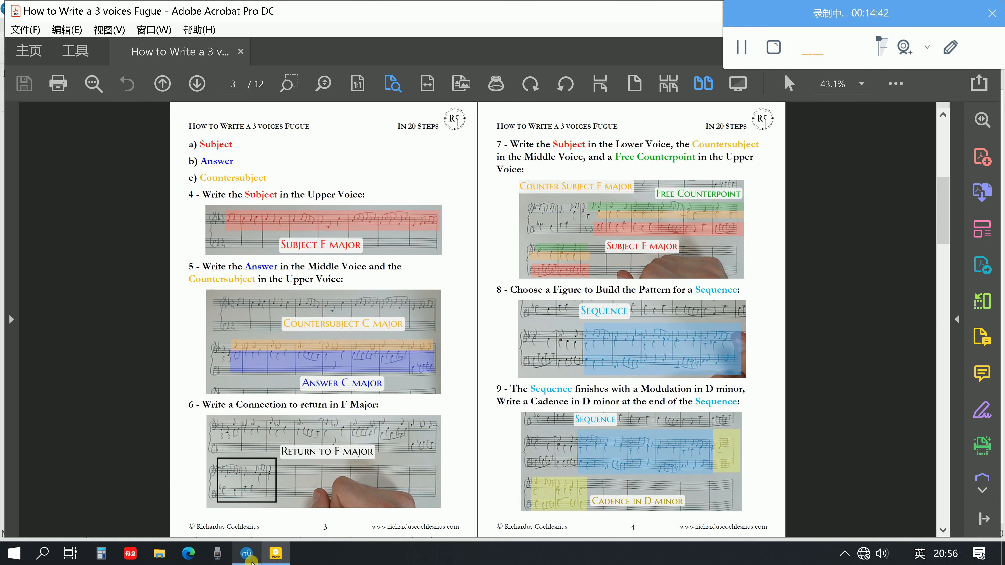
click(247, 553)
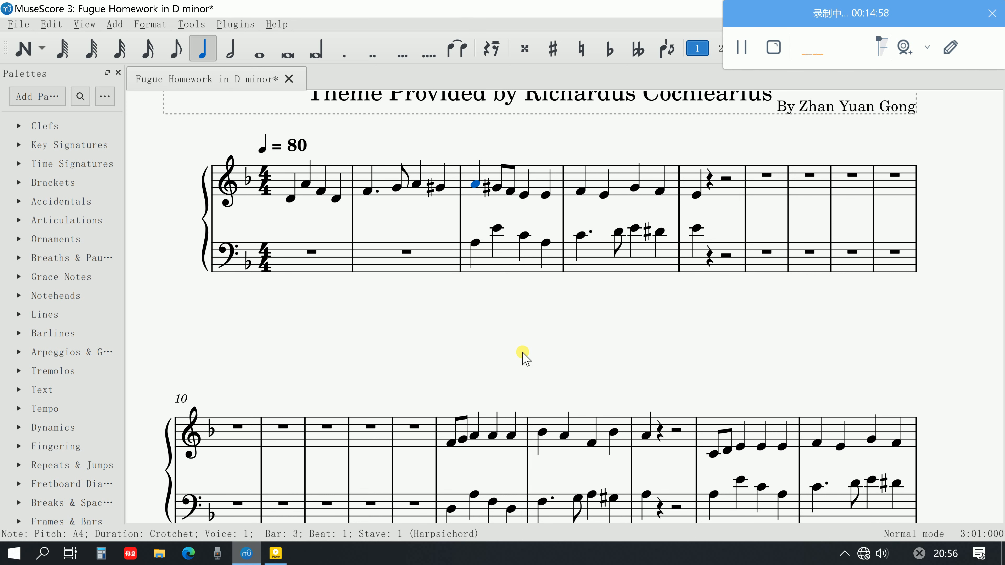
Copy the subject from the bass staff of bars 15 to 17 and paste it on the bass staff from bar 10
scroll(503, 411, down, 1)
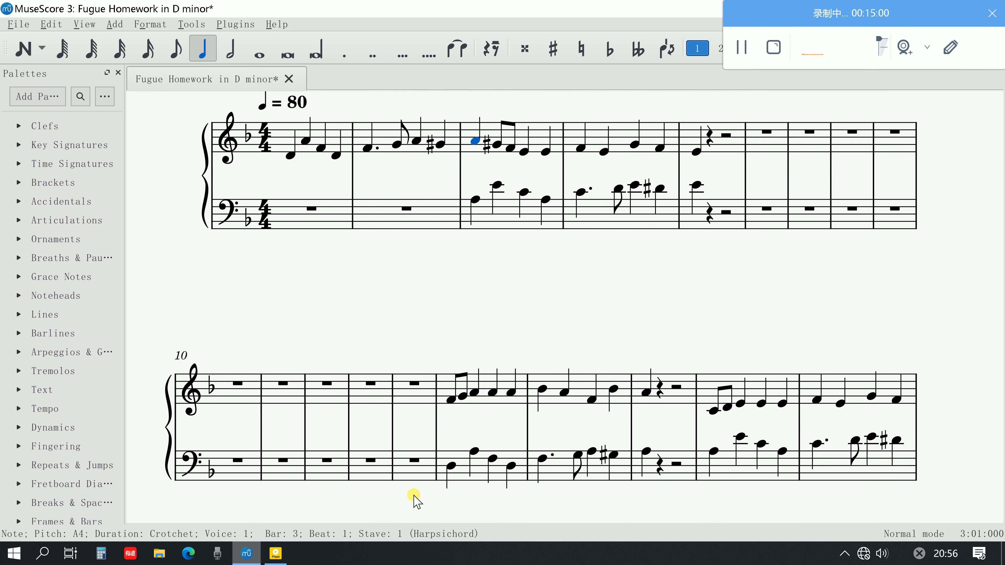
click(450, 464)
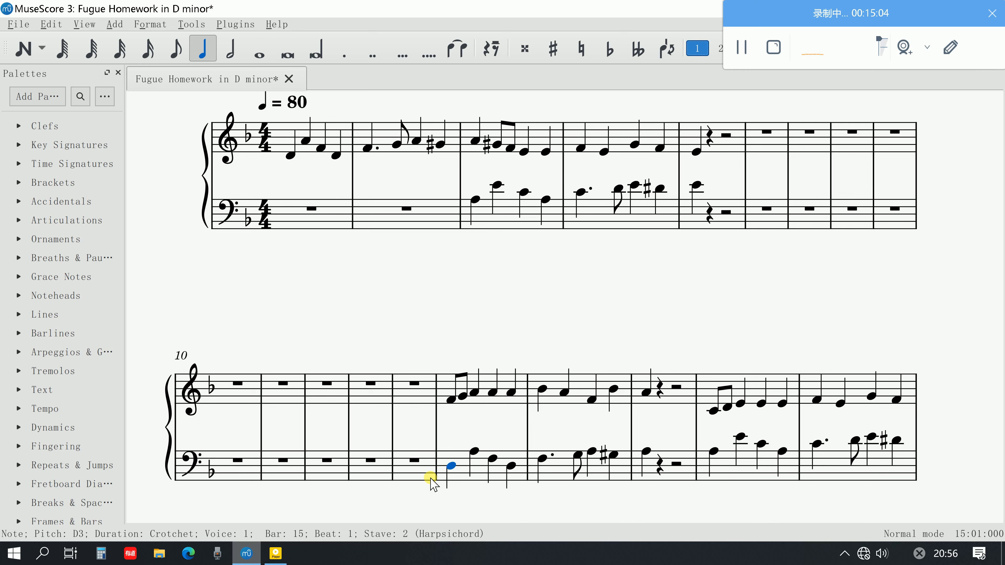
key(space)
key(space)
shift+click(641, 453)
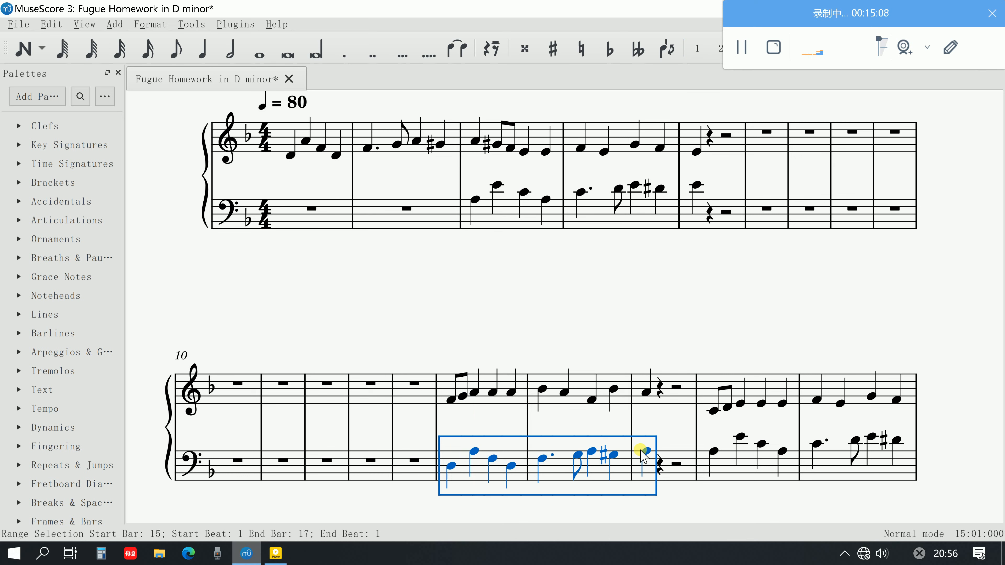
click(244, 470)
key(ctrl+v)
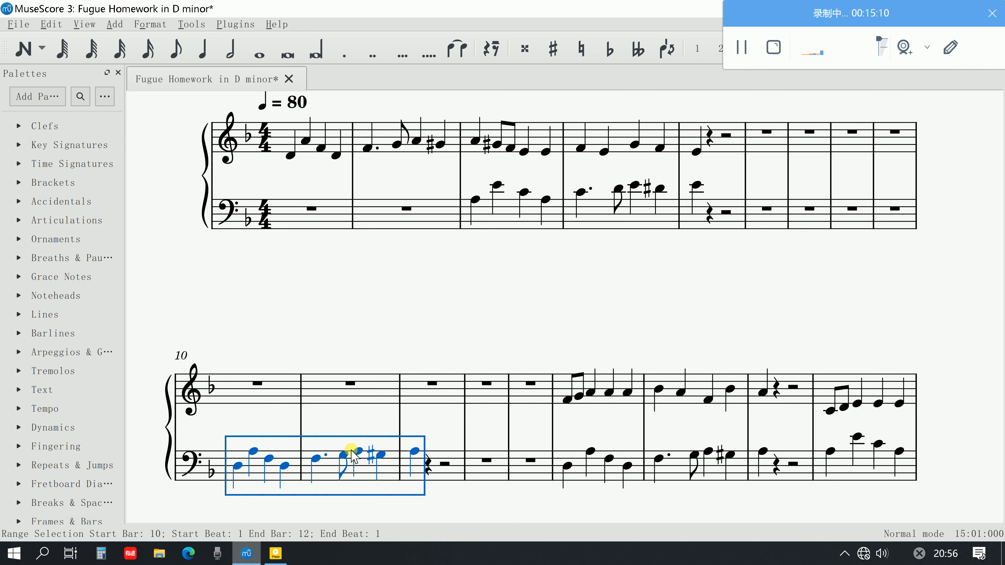
Play back the pasted bass subject from the first note of bar 10
click(240, 482)
click(239, 465)
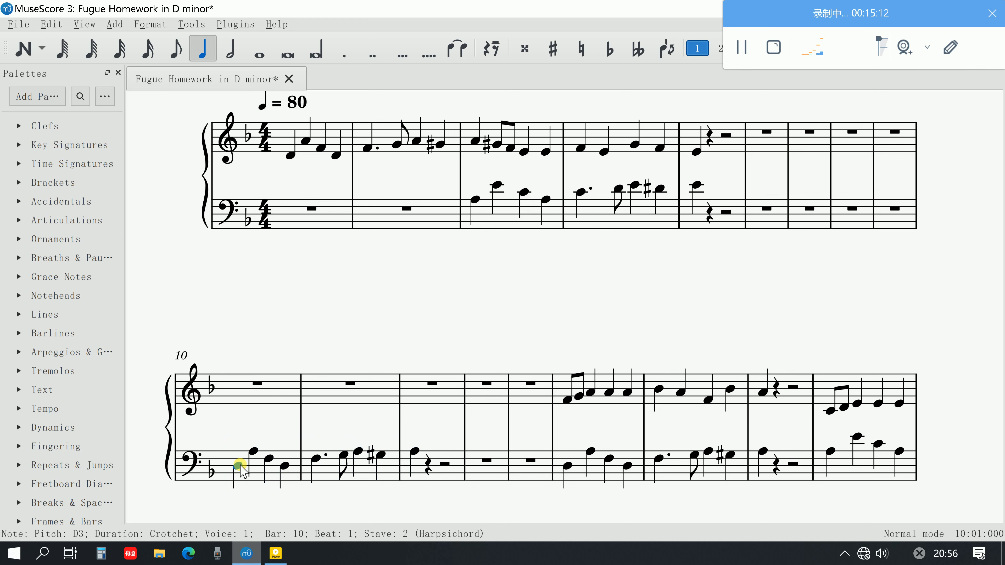
key(space)
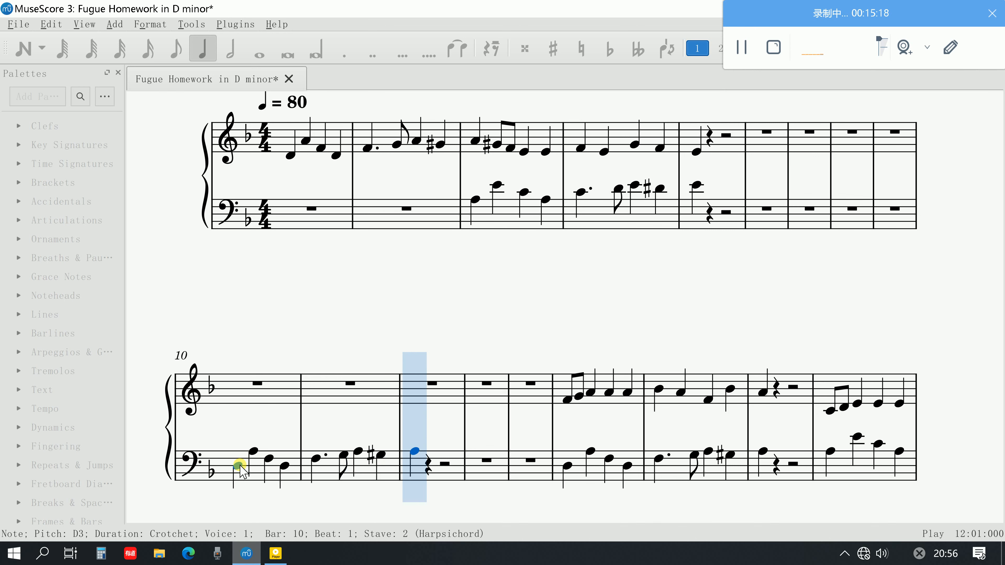
key(space)
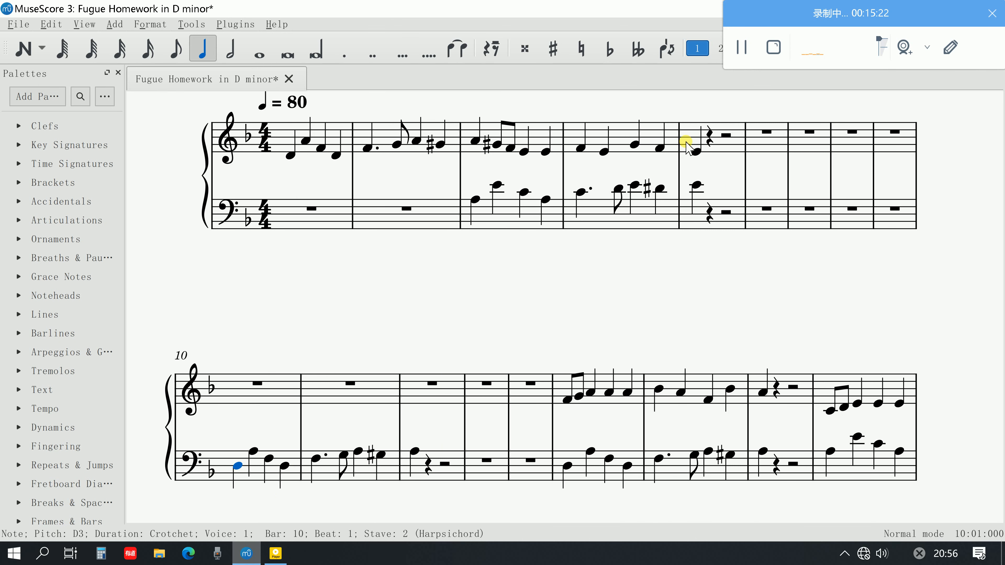
Play back the end of the answer and countersubject from the treble note on beat 3 of bar 4
mouse_move(629, 197)
mouse_move(380, 459)
click(634, 145)
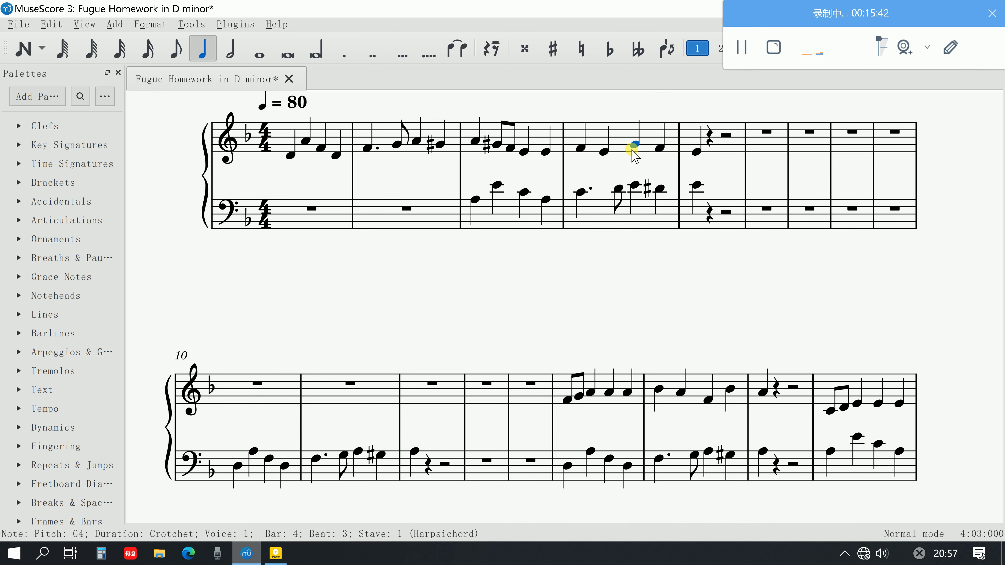
key(space)
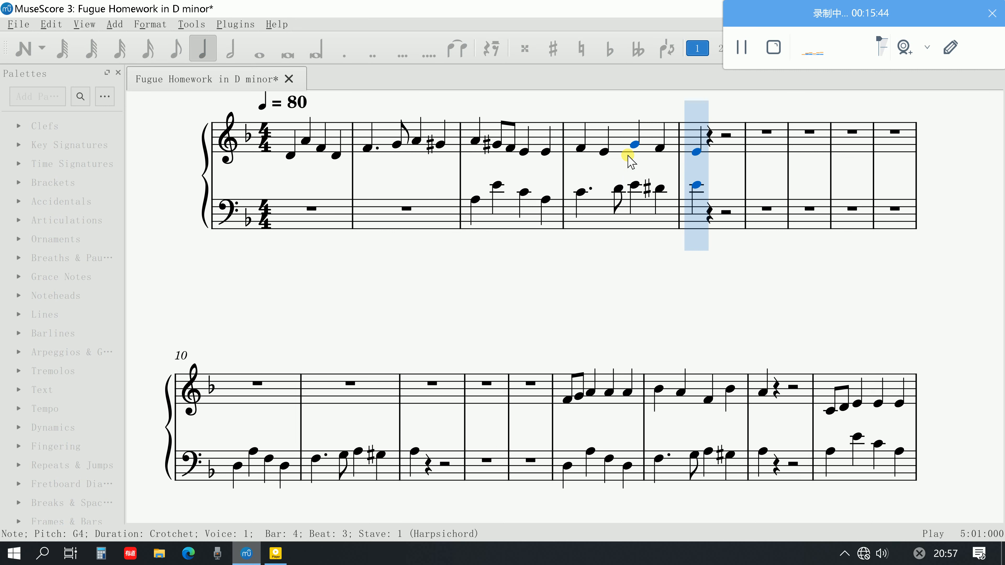
key(space)
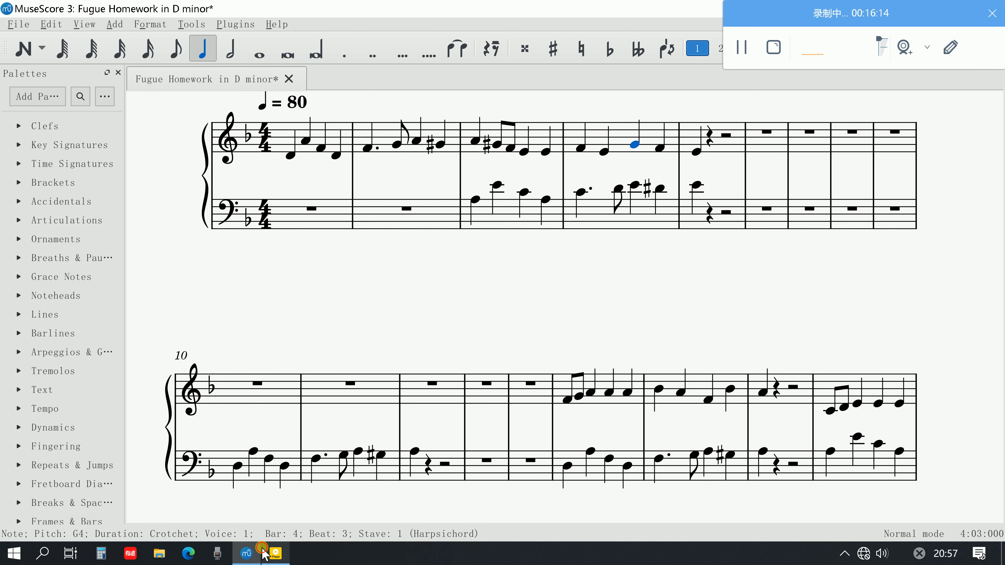
Check the guide's step 6 on writing a connection in Adobe Acrobat, and examine the rests in bars 5 to 9 of the MuseScore score
click(287, 530)
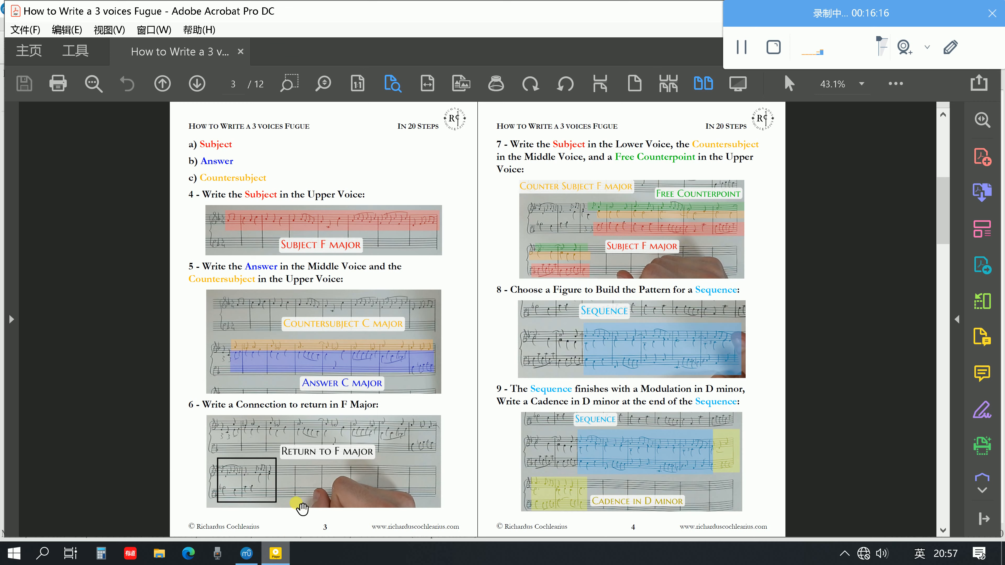
click(247, 559)
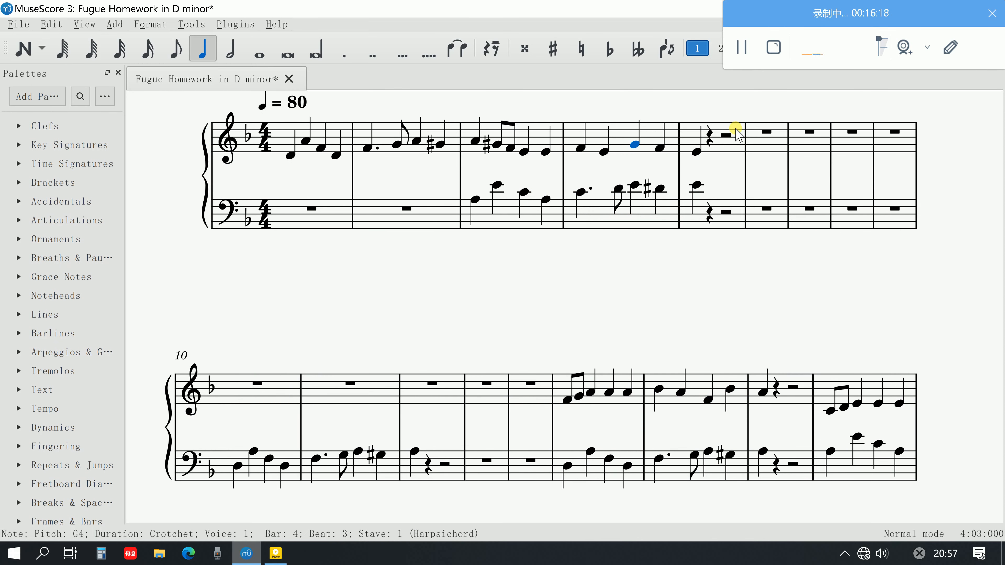
click(708, 137)
shift+click(752, 208)
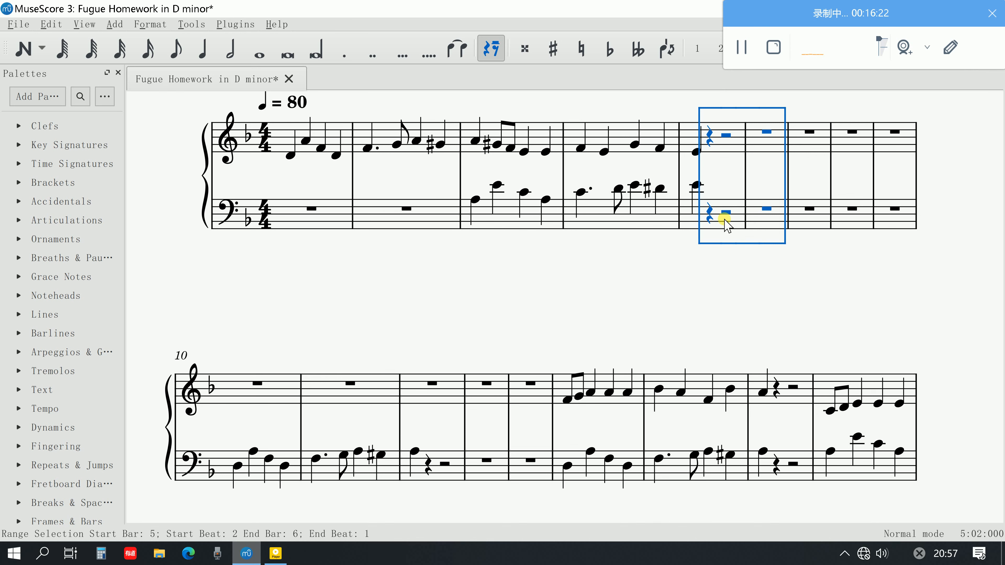
click(827, 141)
click(853, 142)
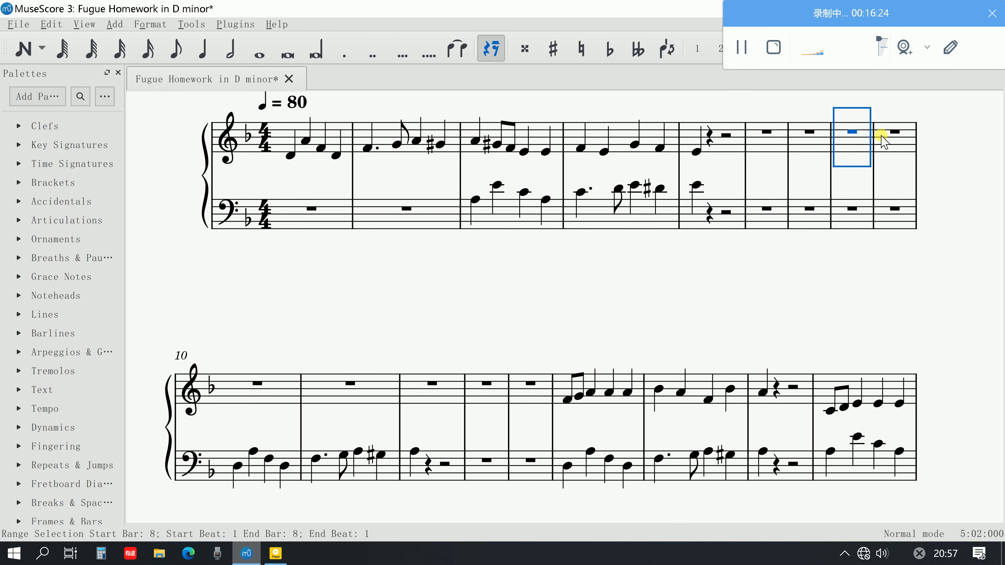
click(893, 132)
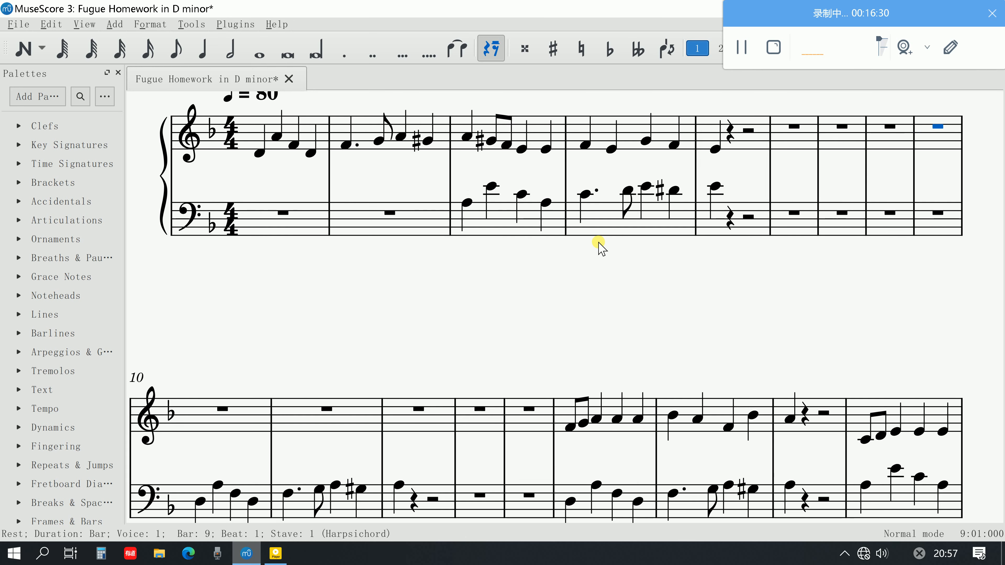
scroll(597, 246, up, 3)
scroll(615, 330, up, 1)
scroll(616, 348, down, 2)
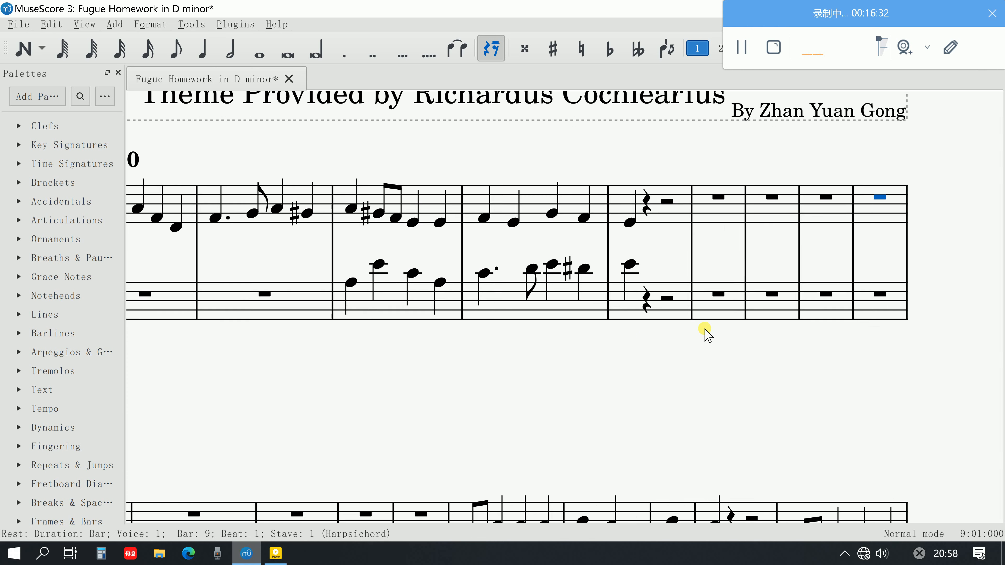
scroll(696, 343, up, 3)
scroll(711, 353, up, 1)
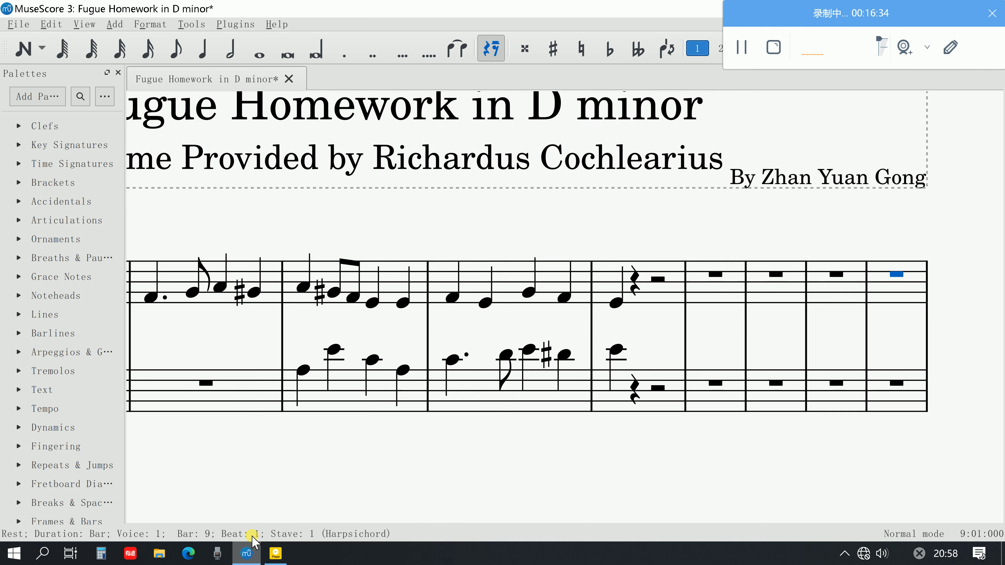
Switch to Adobe Acrobat and browse the guide to the full F Major Fugue example score on page 10
click(270, 555)
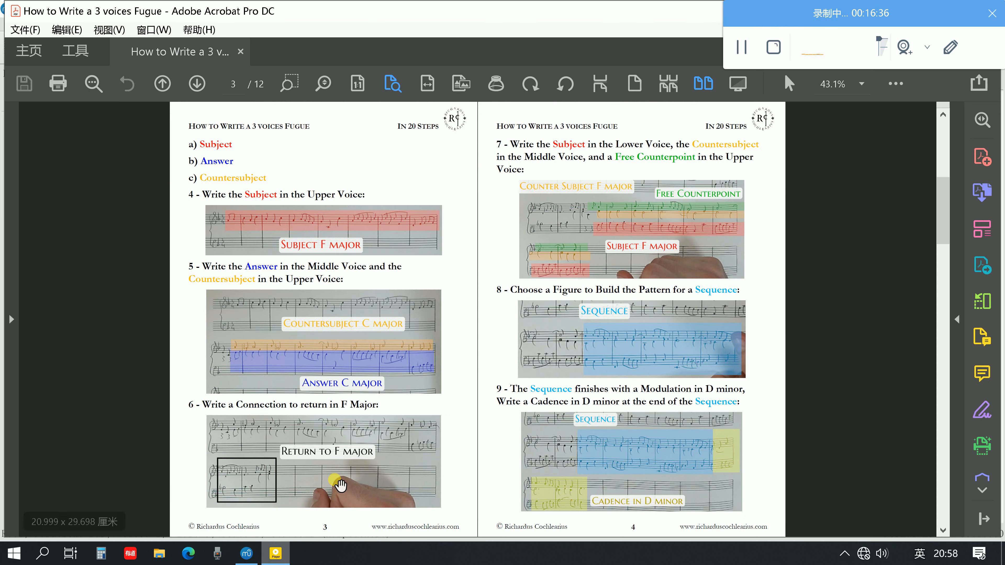
scroll(337, 463, down, 3)
scroll(340, 450, down, 2)
scroll(340, 449, up, 2)
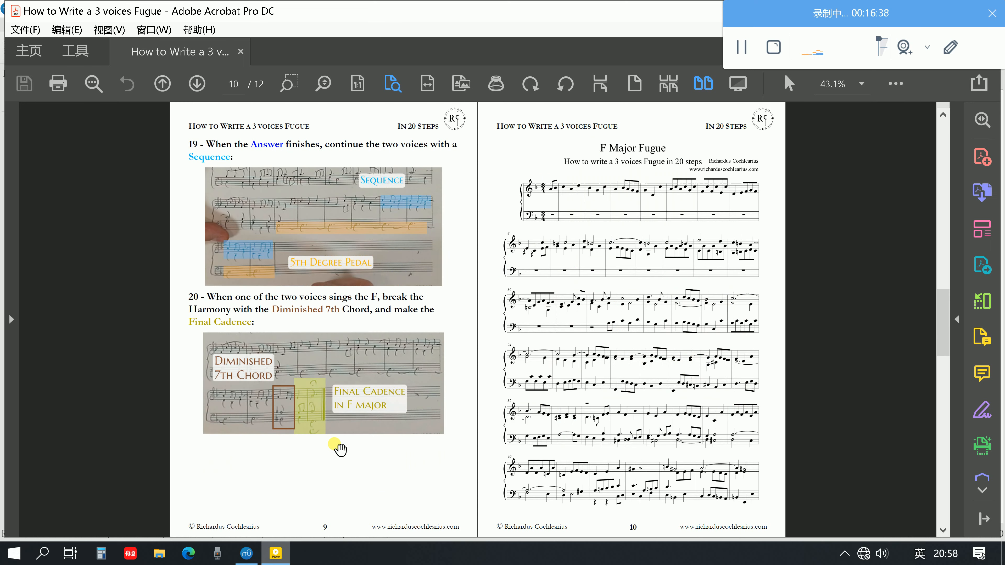
scroll(340, 449, down, 1)
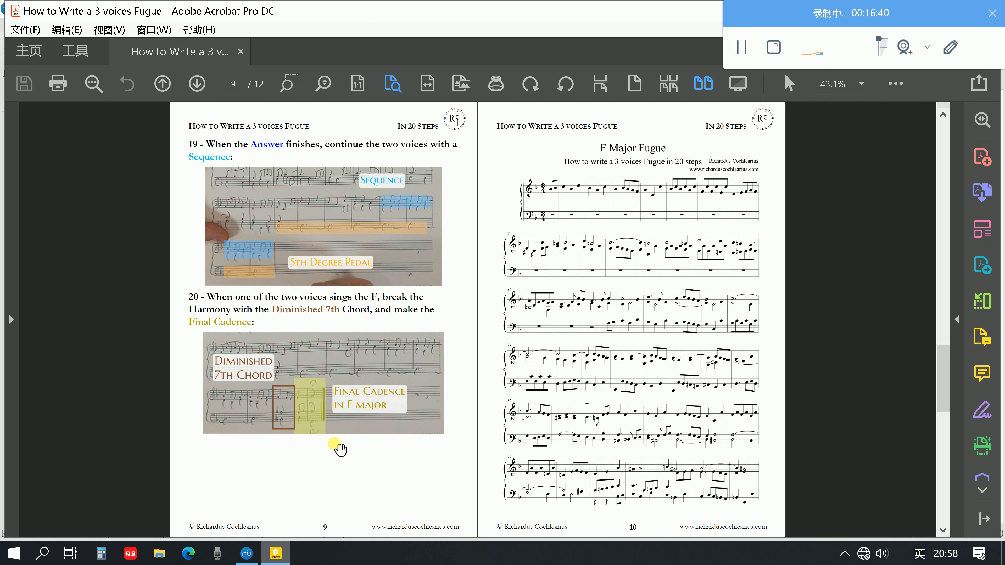
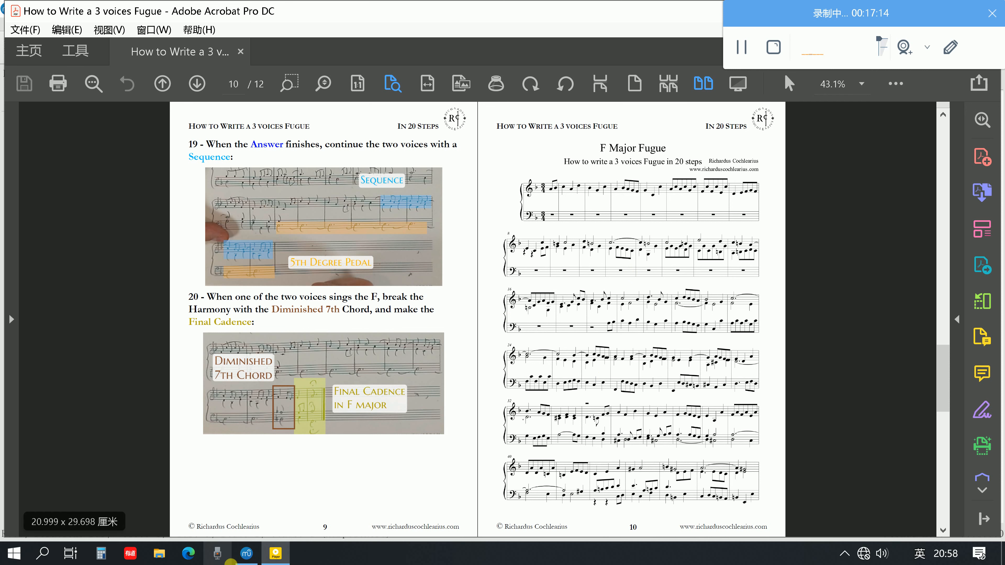
Browse the guide back to the page with steps 4 to 9, and switch to MuseScore at the bars following the answer
scroll(404, 321, up, 10)
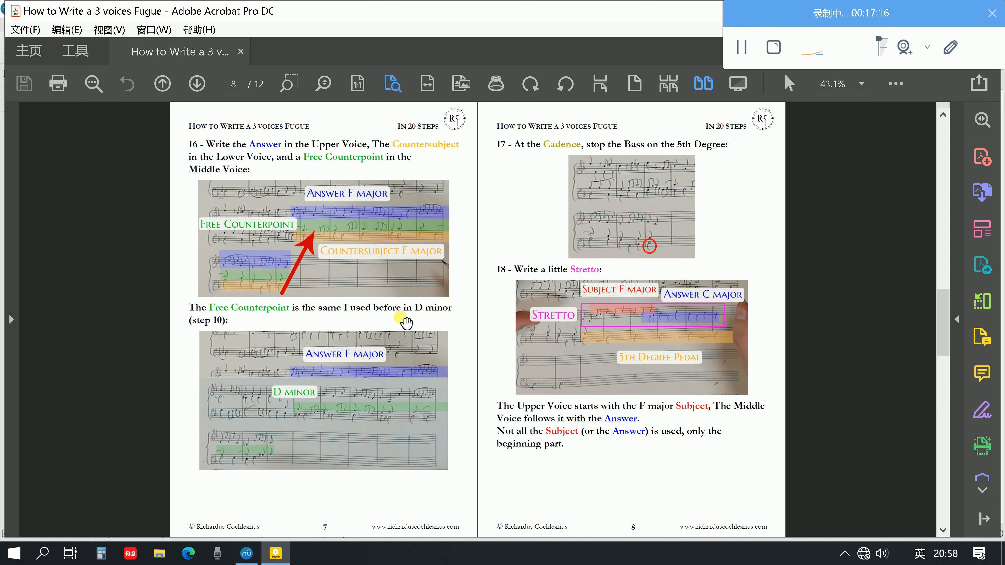
scroll(407, 323, down, 4)
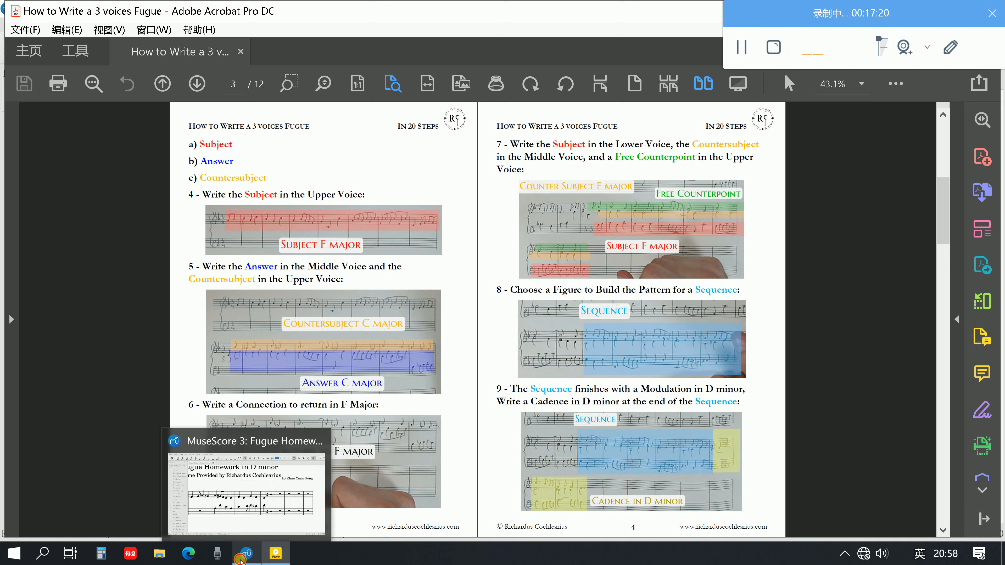
click(247, 551)
scroll(393, 359, right, 2)
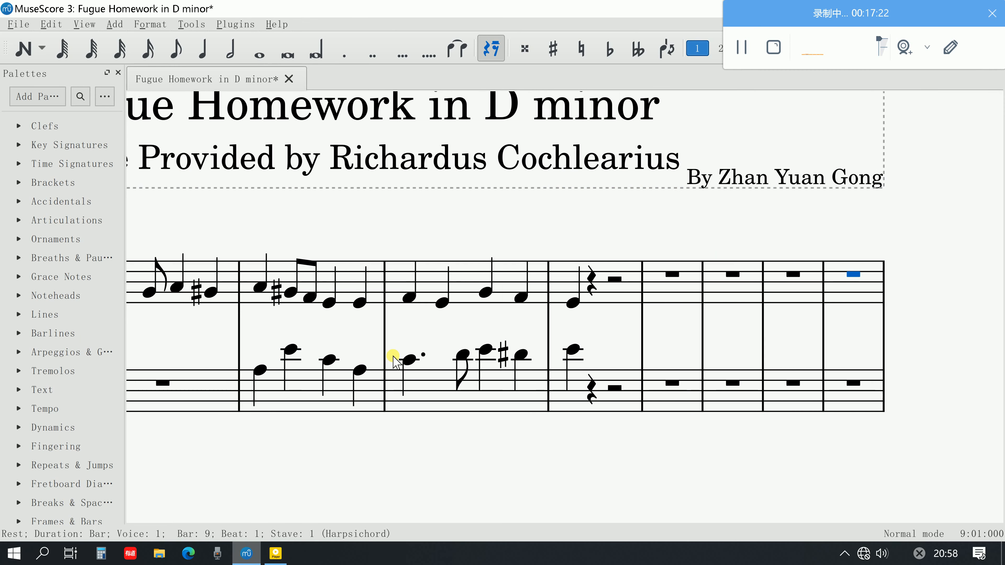
Enter quavers F4 and G♯4 on beat 2 of bar 5 in the upper stave
key(n)
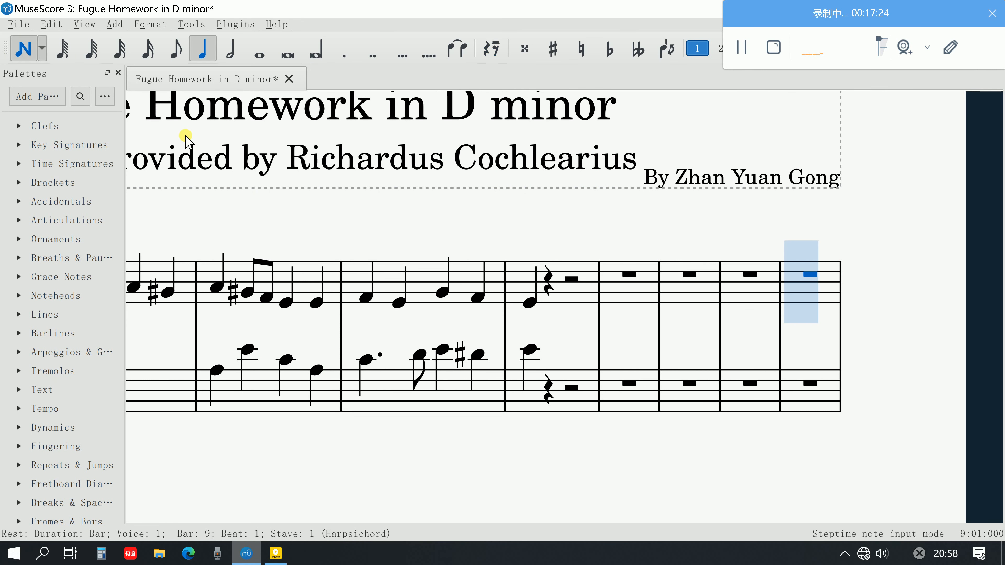
click(175, 48)
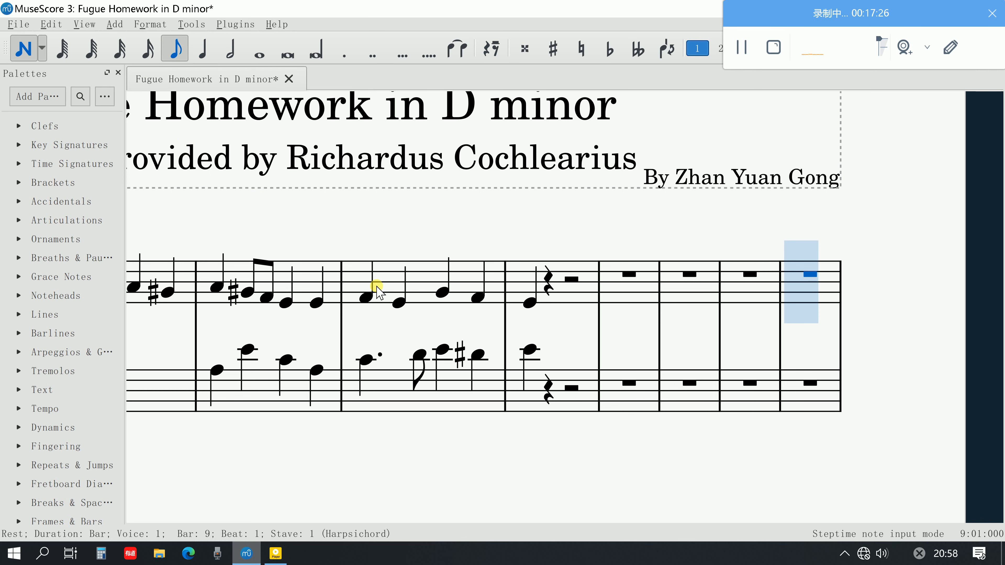
scroll(458, 380, down, 3)
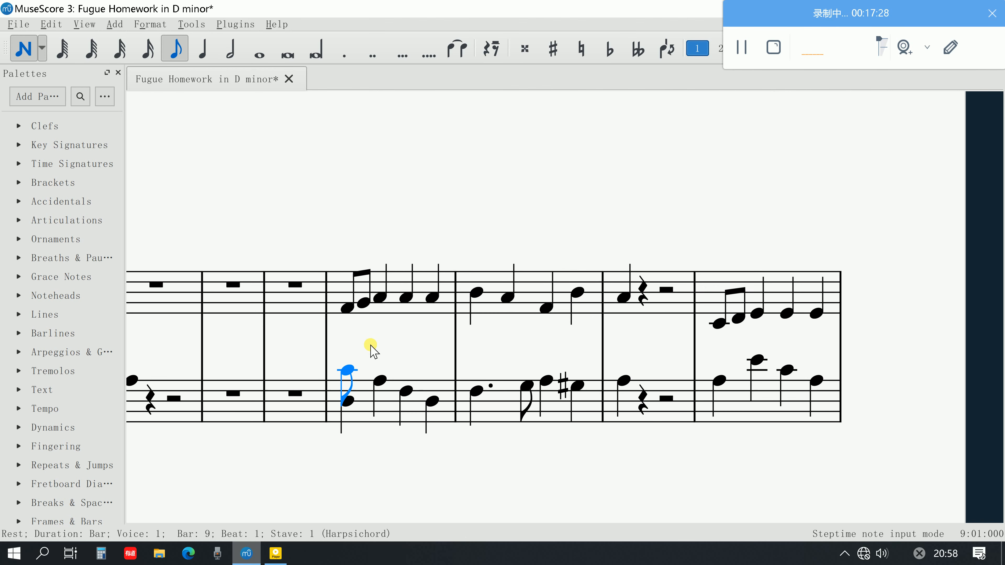
scroll(370, 348, up, 3)
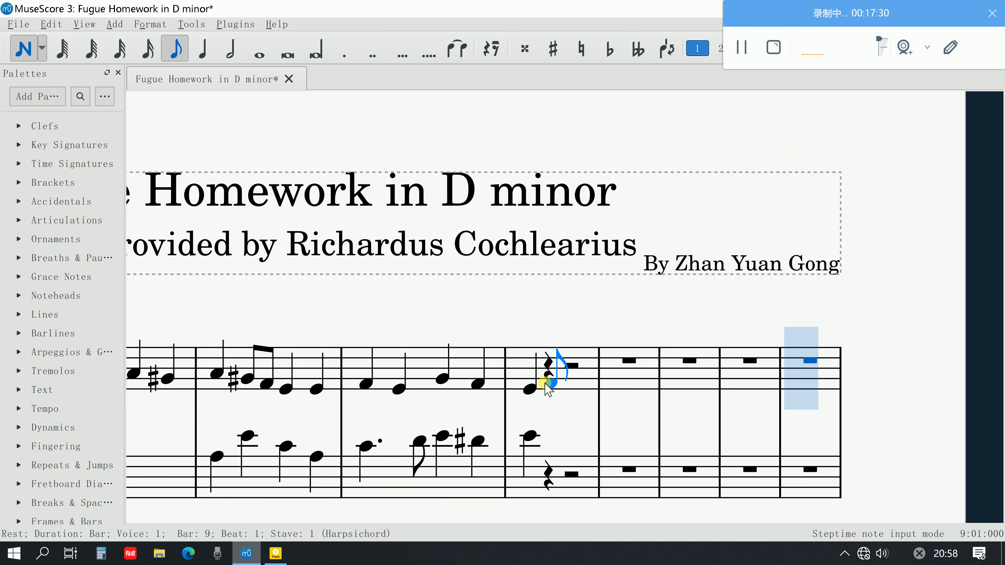
click(548, 383)
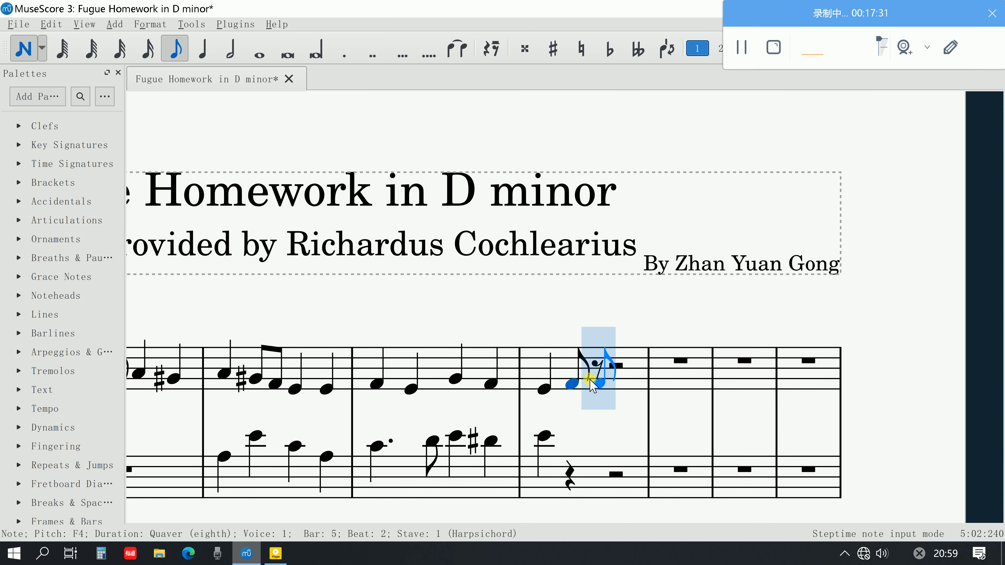
click(591, 379)
key(Up)
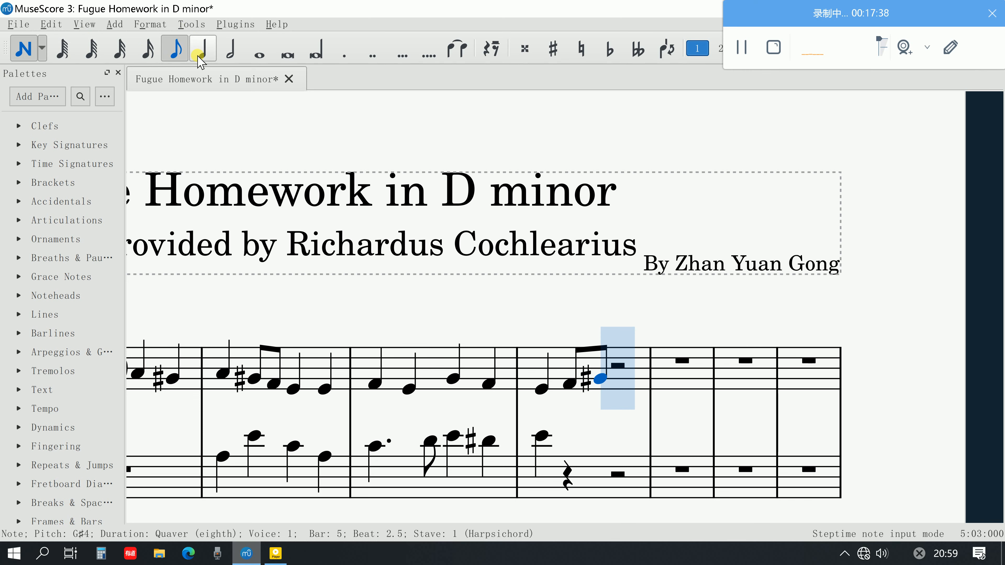
Enter crotchets D4, C4 and B♭3 on beats 2 to 4 of bar 5 in the lower stave
key(5)
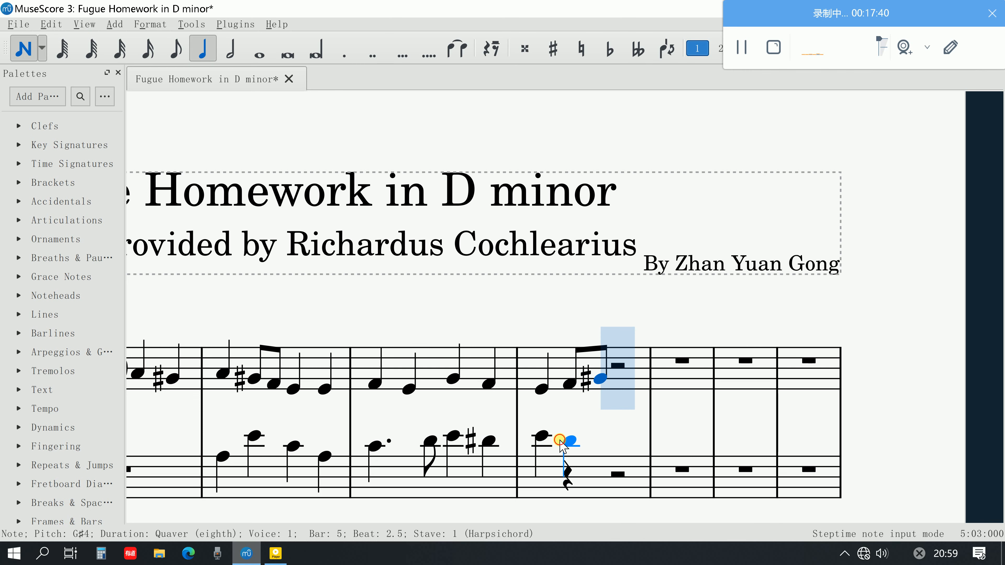
click(561, 442)
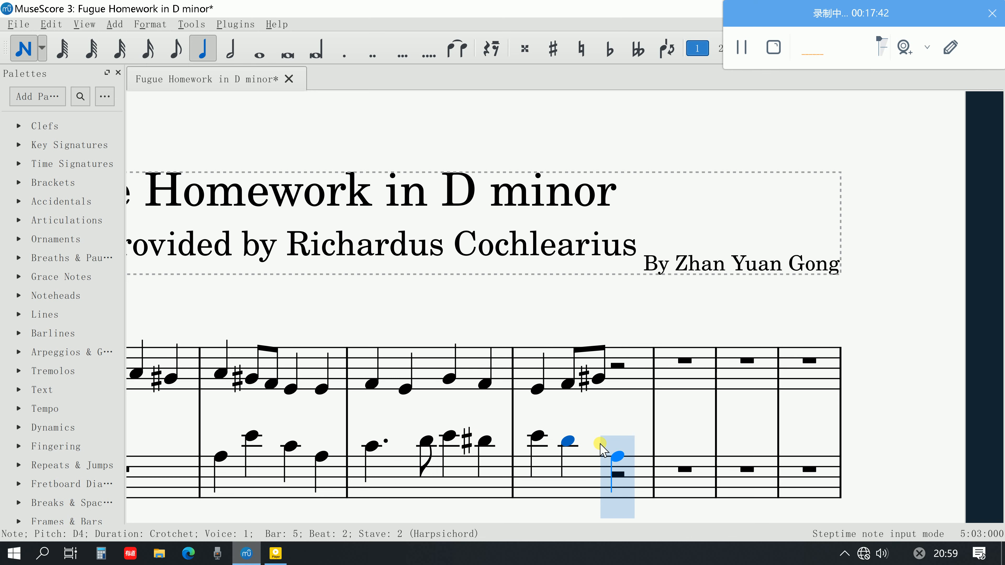
click(604, 446)
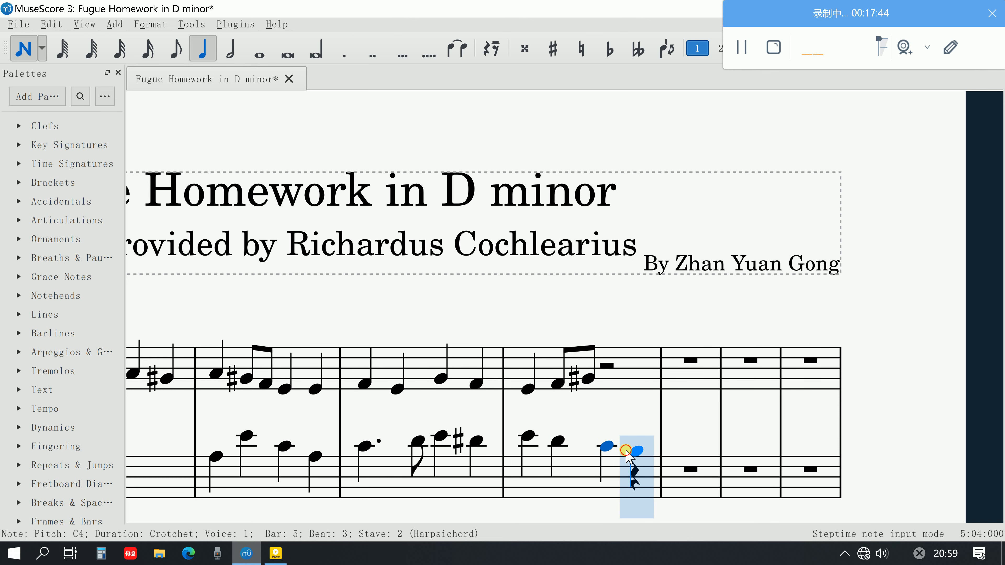
click(626, 450)
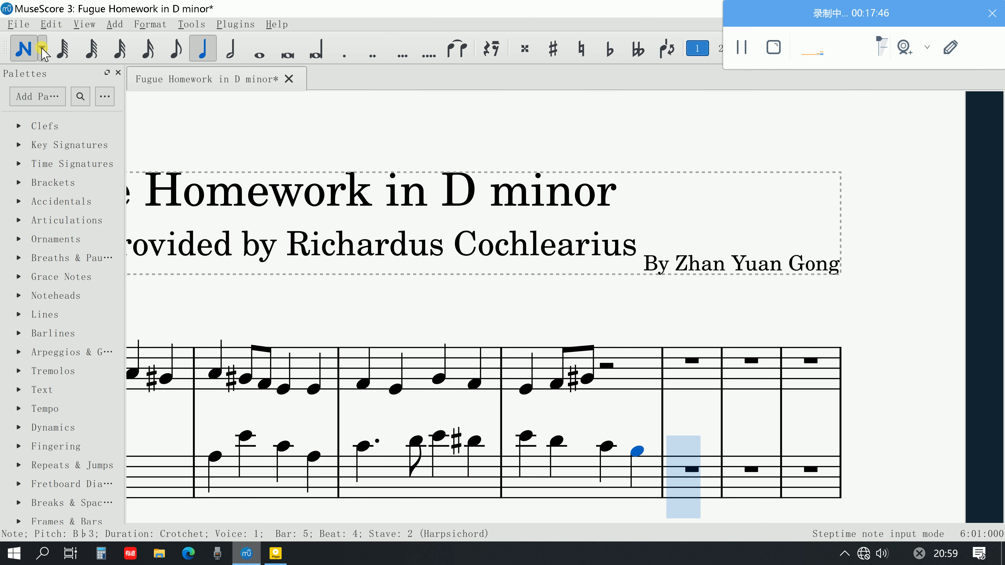
Try the last lower-stave note of bar 5 a semitone higher and restore it to B♭3
click(25, 48)
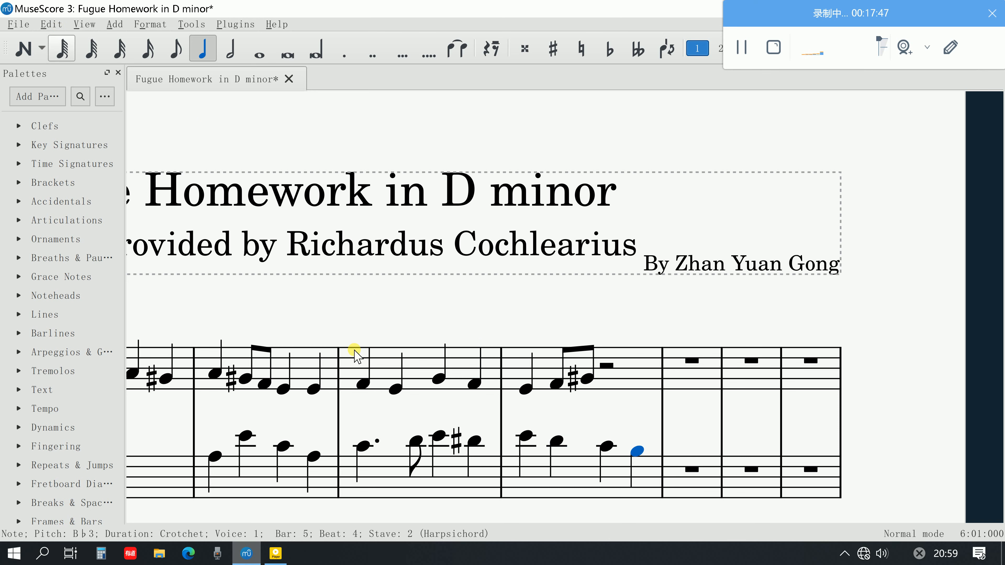
click(642, 460)
click(639, 450)
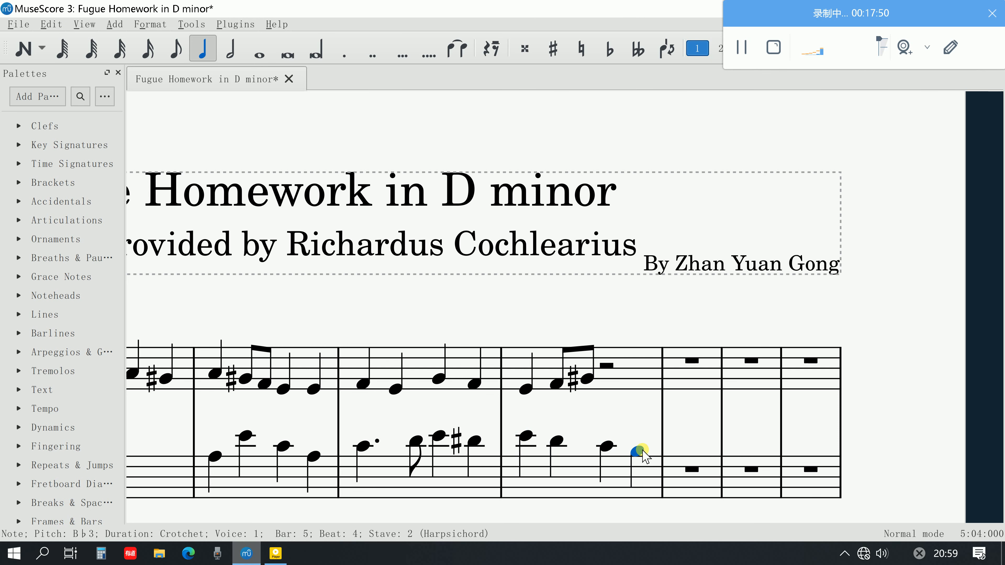
key(Up)
key(Down)
Enter crotchets A4 and G natural on beats 3 and 4 of bar 5 in the upper stave
key(n)
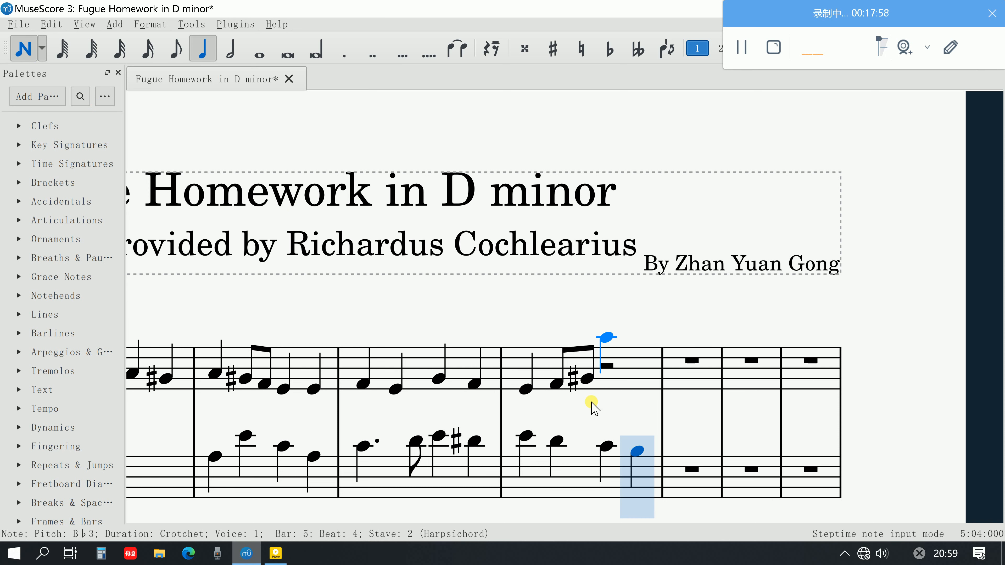
click(606, 374)
click(633, 378)
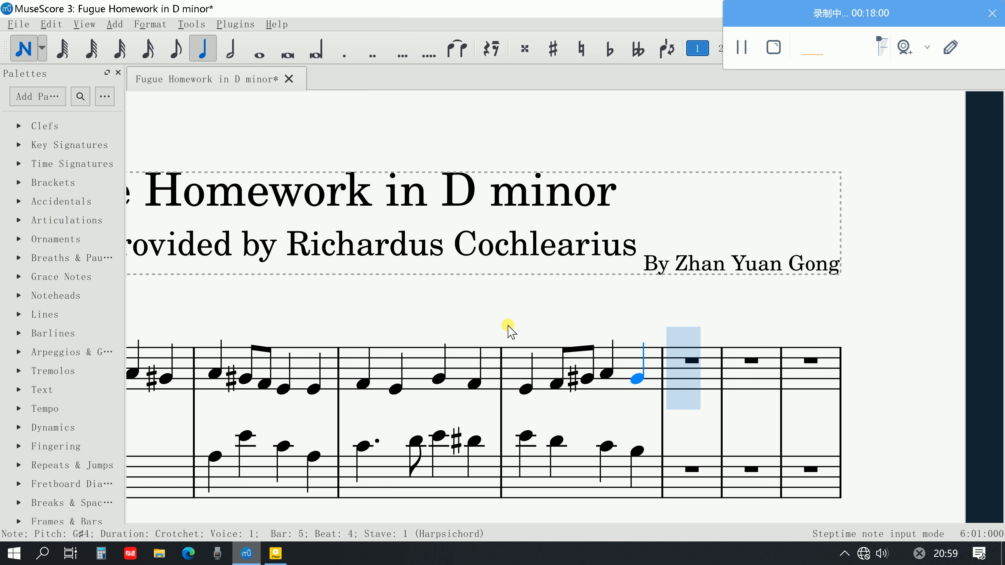
key(Escape)
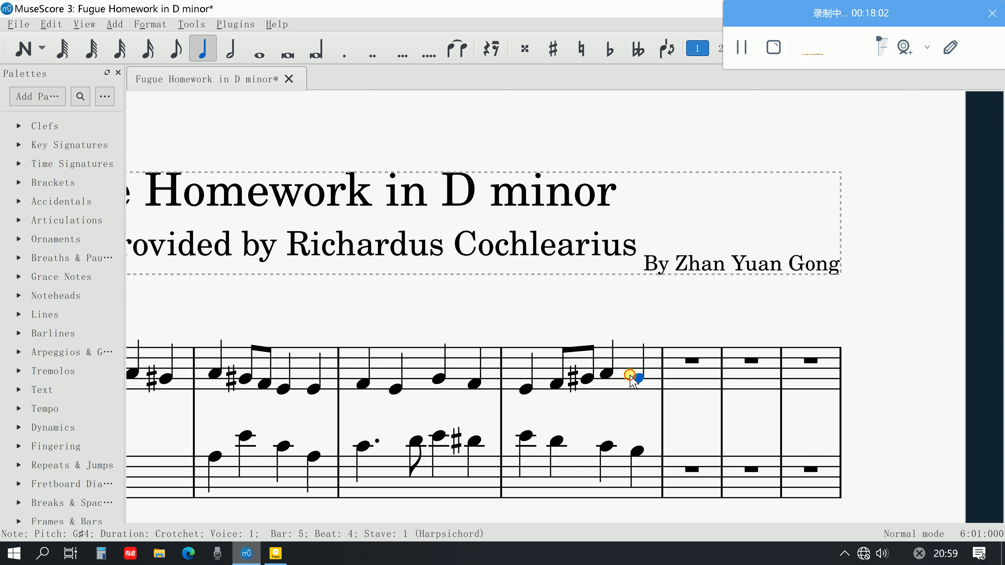
key(Up)
key(Down)
key(Down)
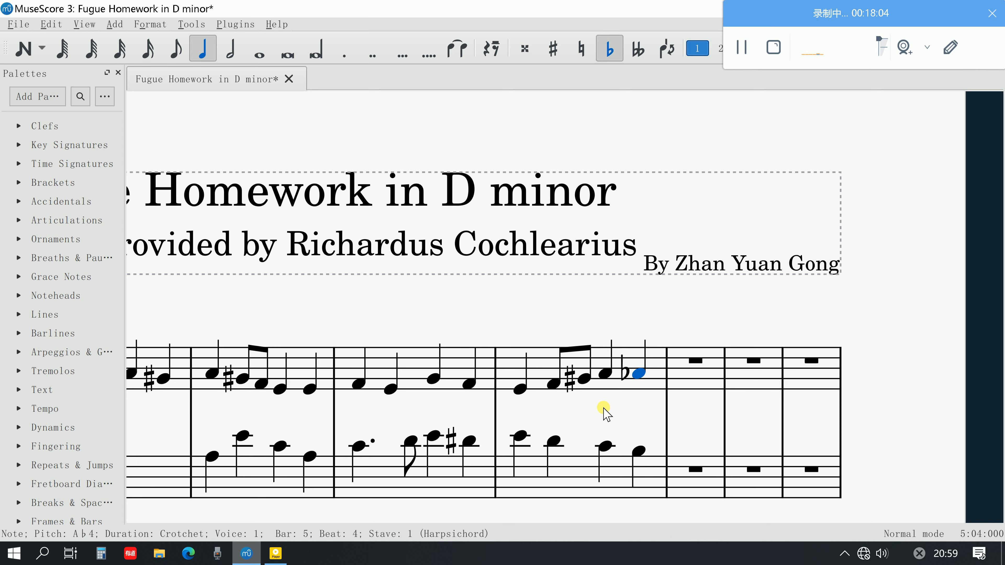
Play back bar 5 from its first upper-stave note, E4
click(524, 393)
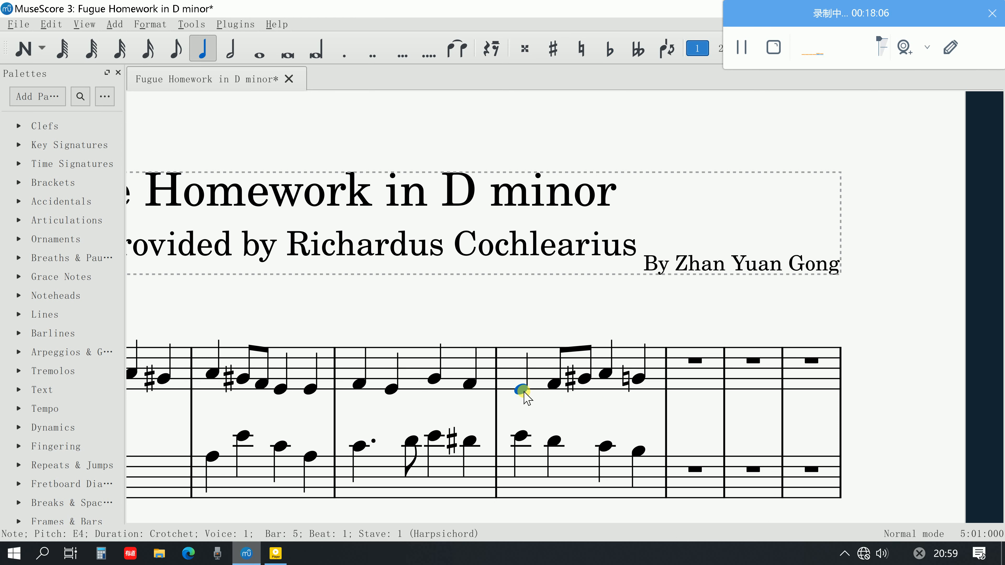
key(space)
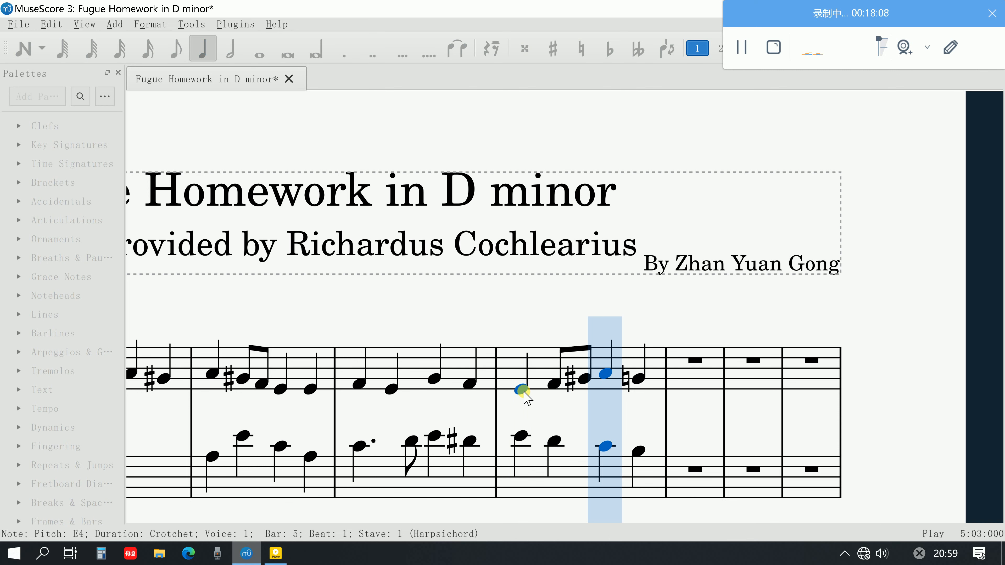
key(space)
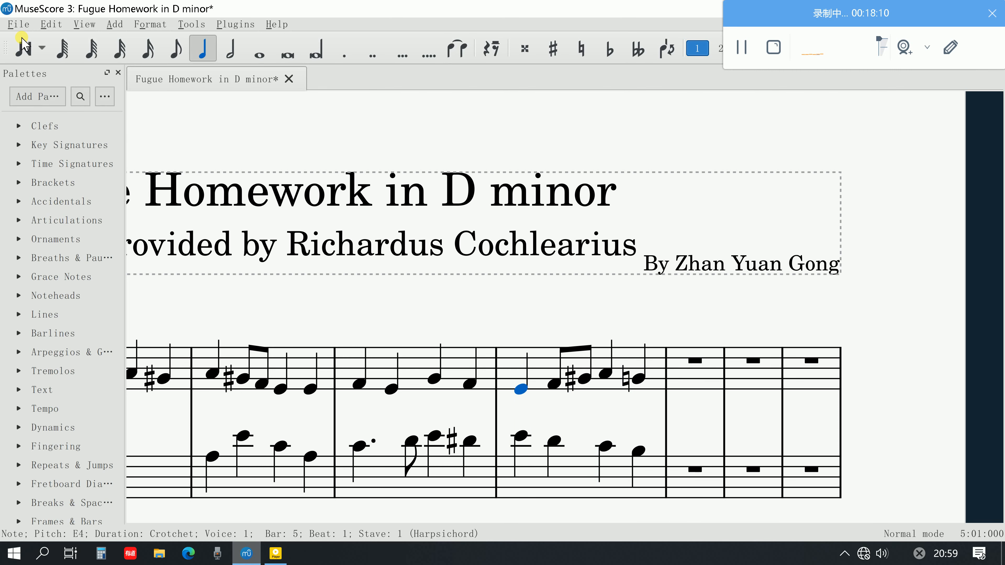
Try a quaver F4 at the start of bar 6 in the upper stave and undo it
click(23, 45)
click(175, 50)
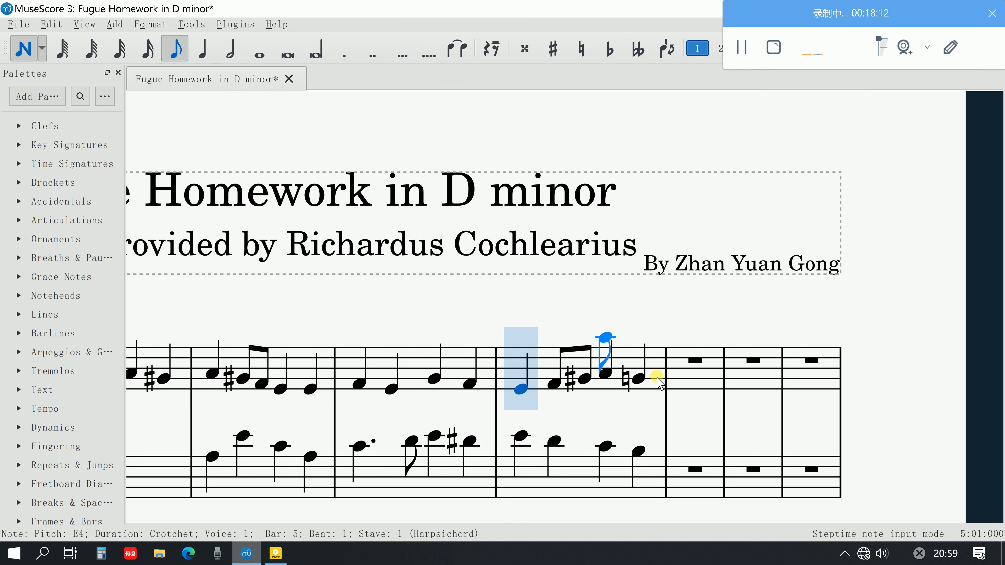
click(681, 384)
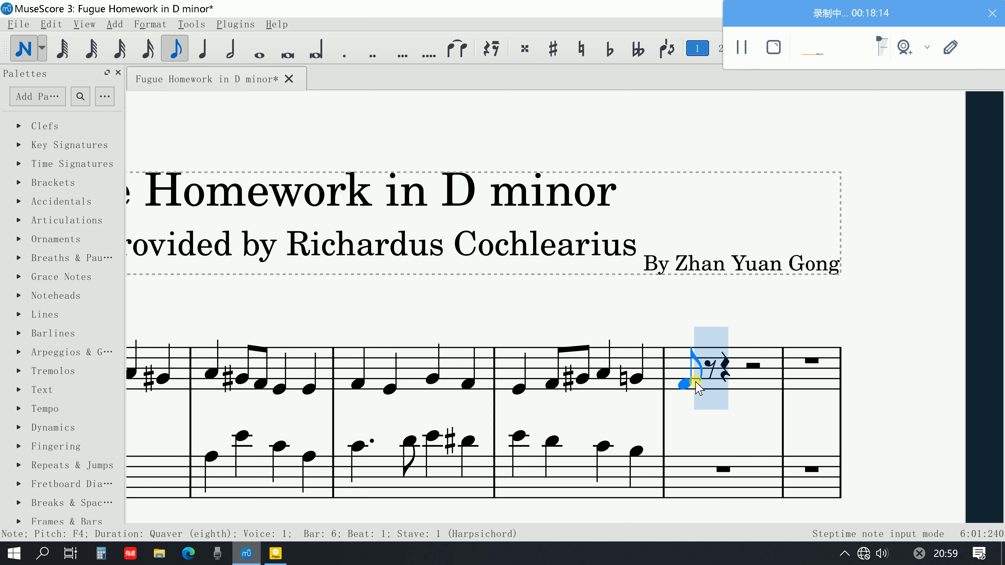
click(707, 385)
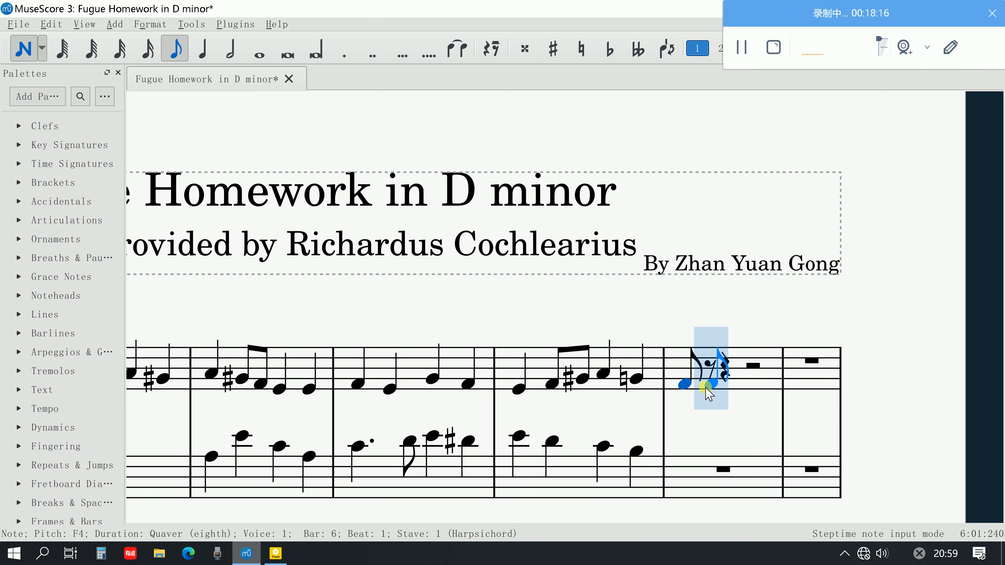
key(ctrl+z)
key(ctrl+z)
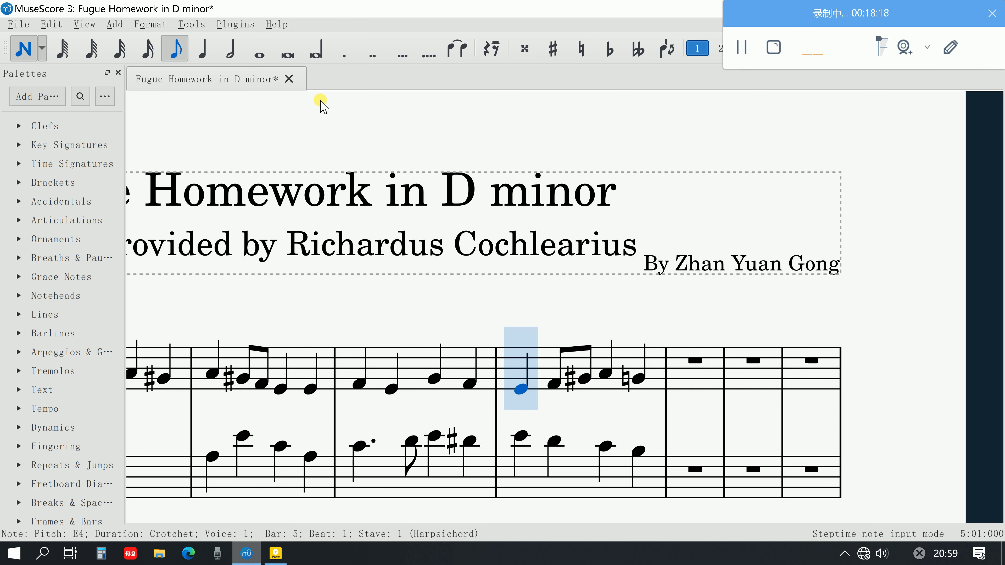
Fill bar 6 of the upper stave with crotchets E4 and C♯4 followed by a minim D4
click(200, 49)
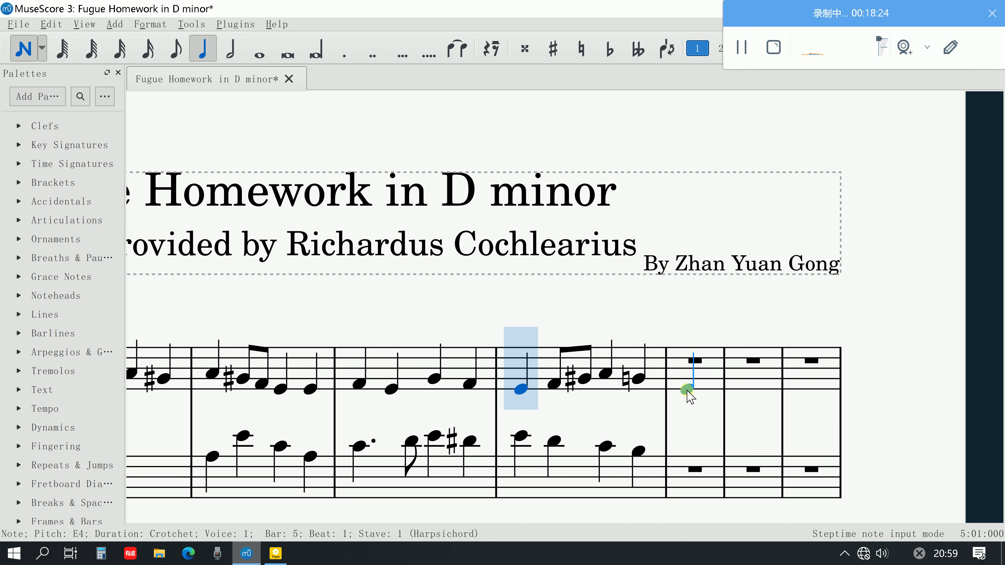
click(688, 390)
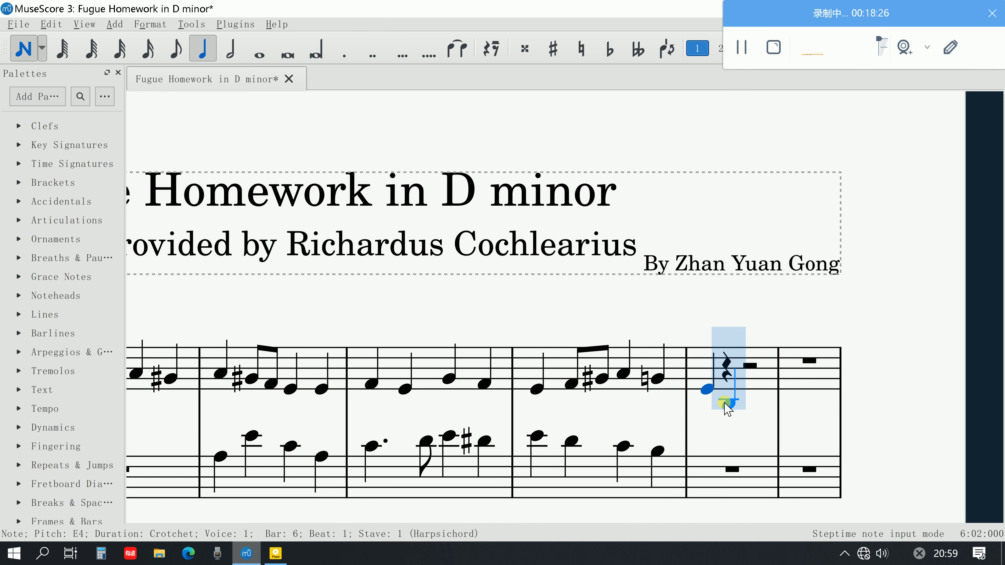
click(726, 399)
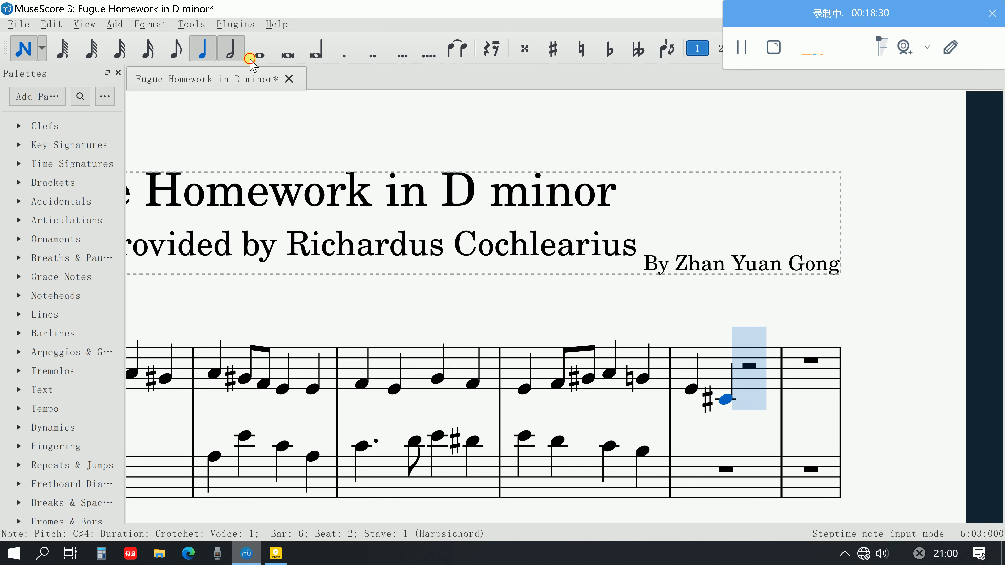
click(231, 49)
click(757, 393)
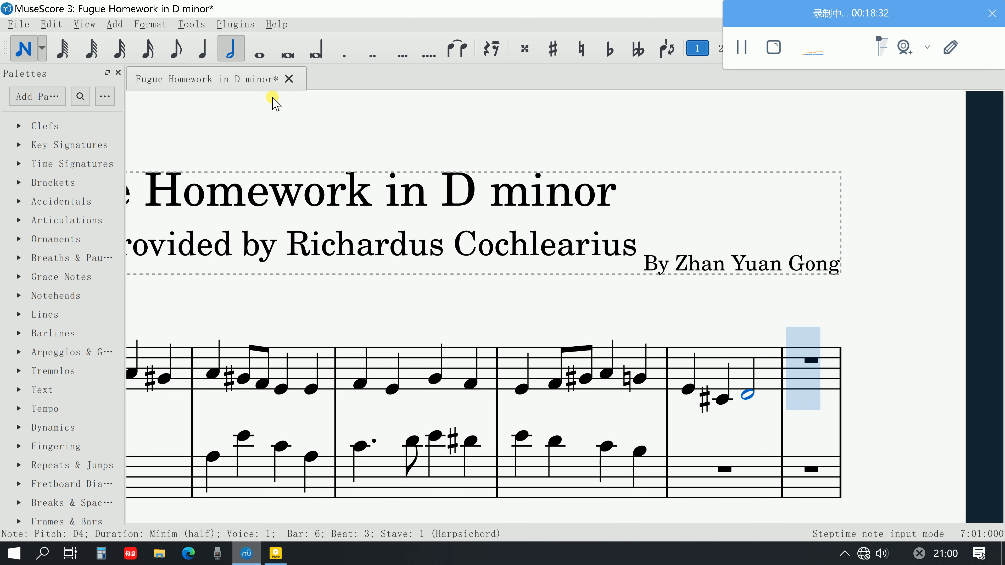
Enter quavers A3 and B♭3 and a crotchet A3 on the first two beats of bar 6 in the lower stave
click(175, 49)
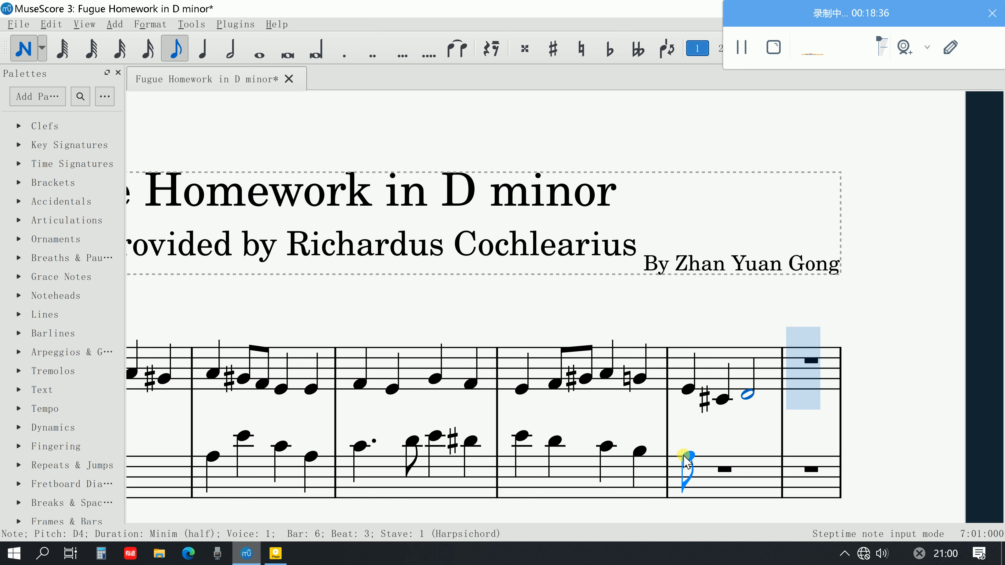
click(684, 455)
click(707, 452)
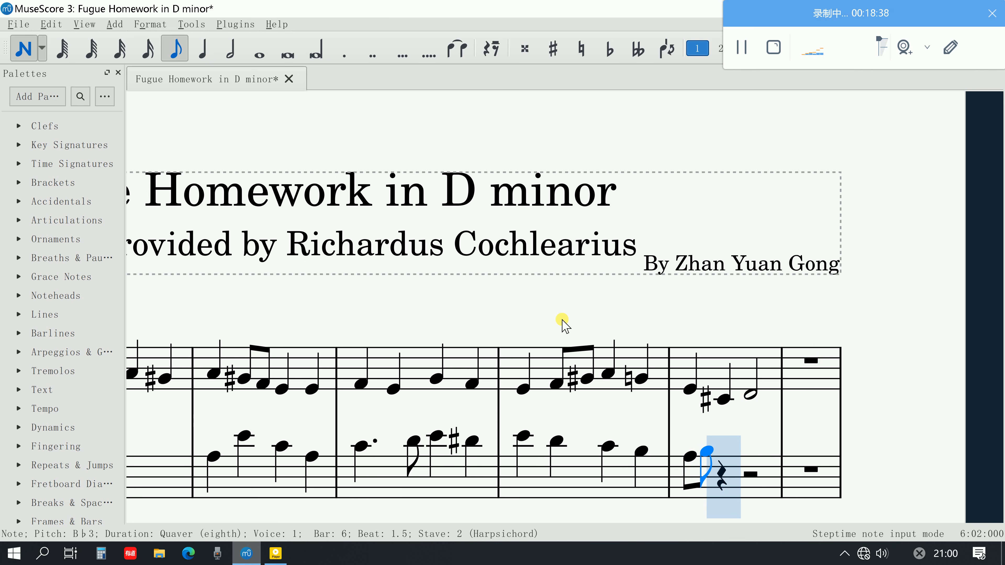
click(204, 55)
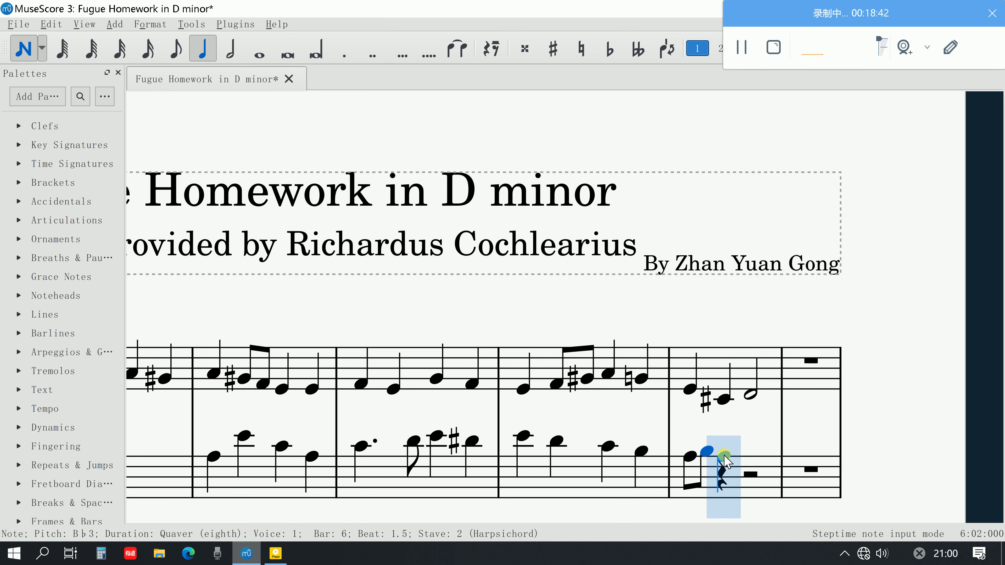
click(723, 458)
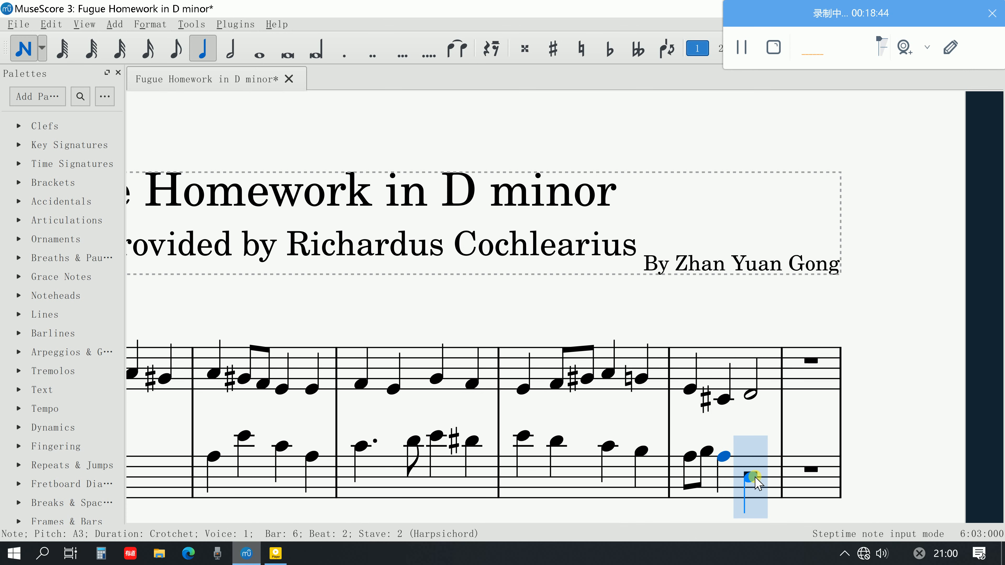
Try a crotchet D3 on the third beat of bar 6 in the lower stave and undo it
click(755, 477)
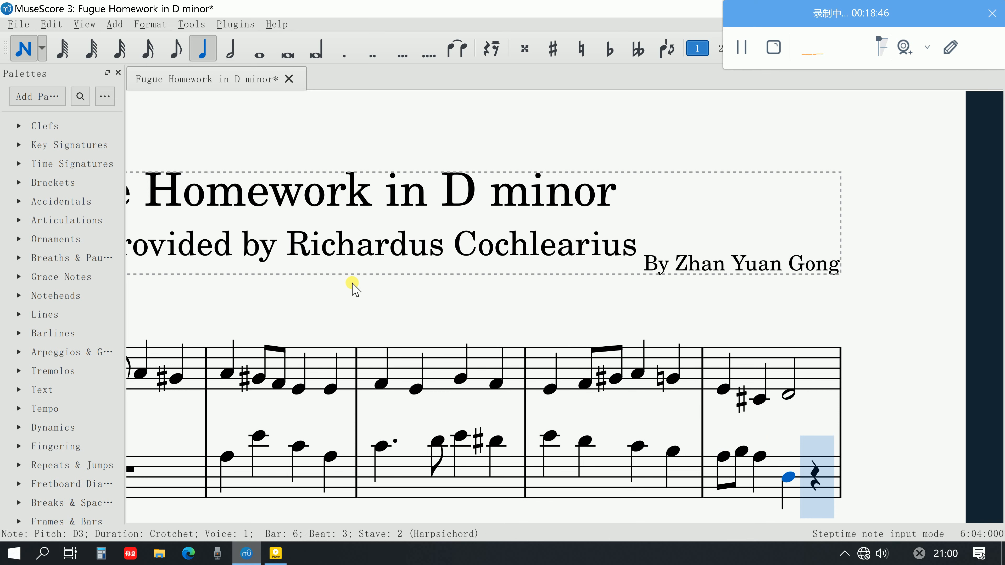
key(ctrl+z)
click(231, 47)
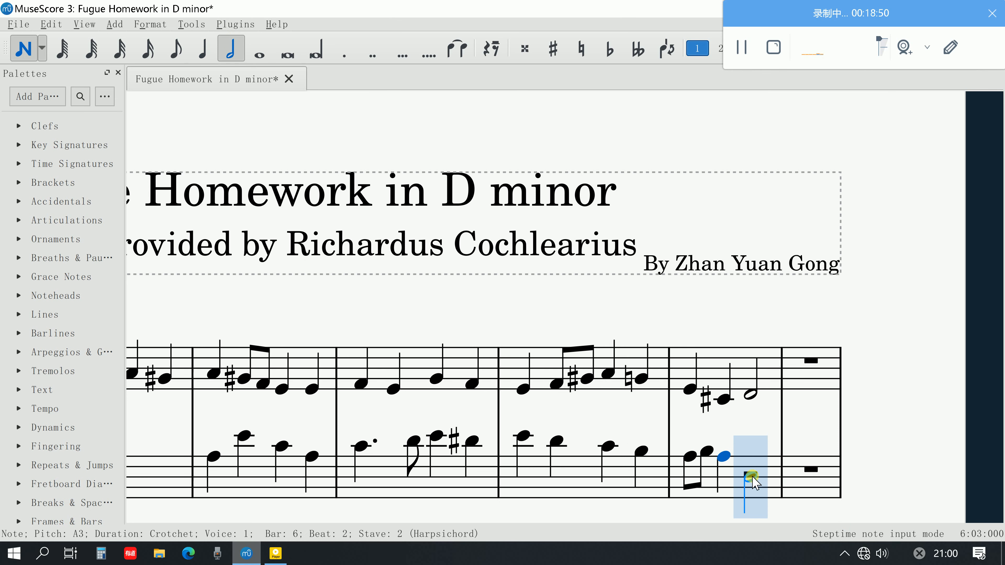
Fill beats 3 and 4 of bar 6 in the lower stave with rising quavers D3, E3, F3 and G3
click(175, 48)
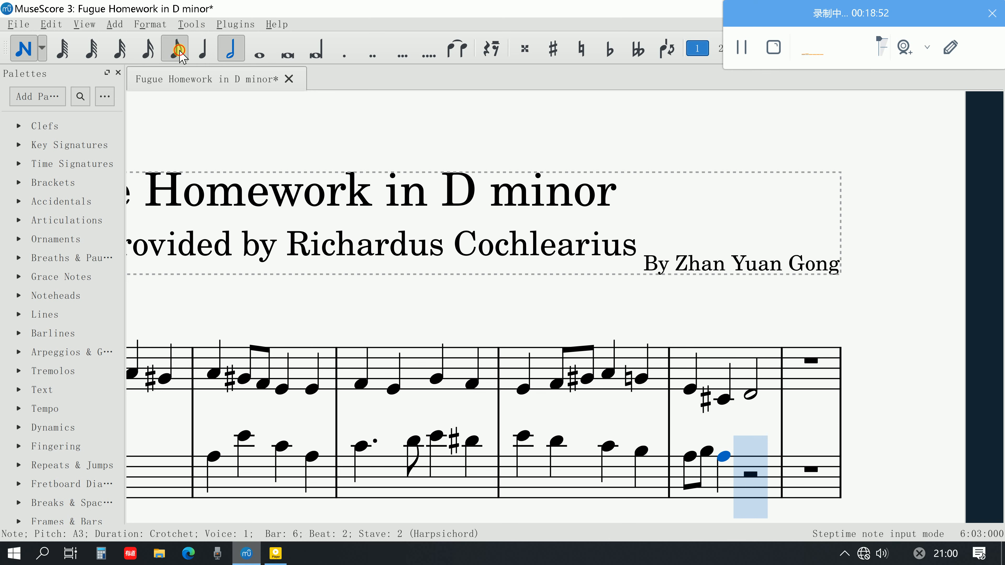
click(751, 477)
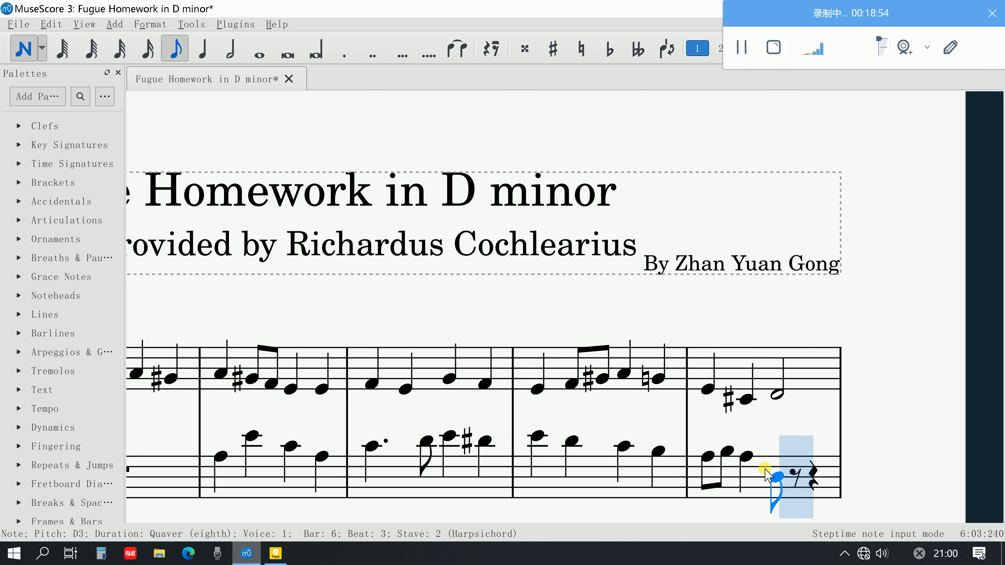
click(801, 472)
click(827, 462)
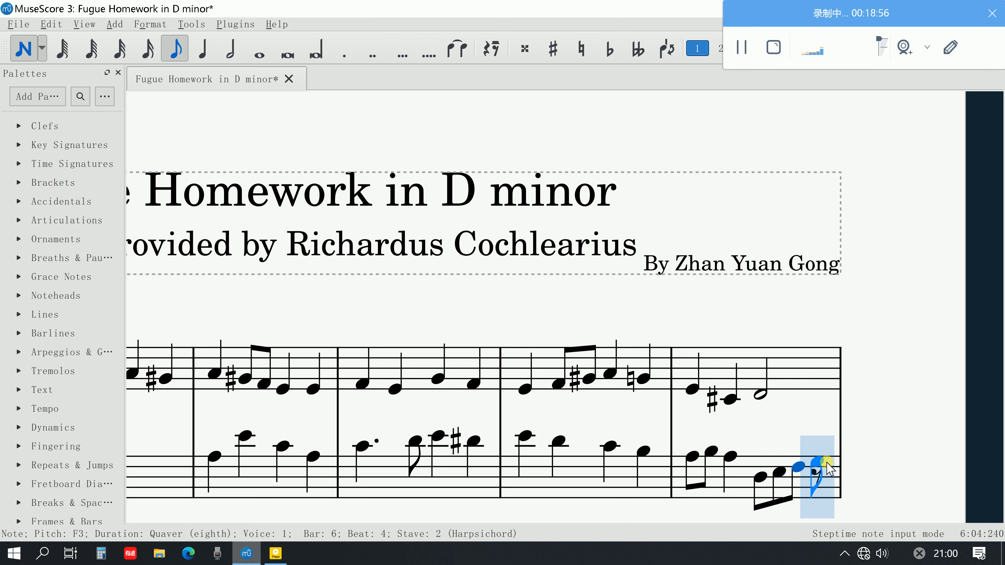
click(823, 462)
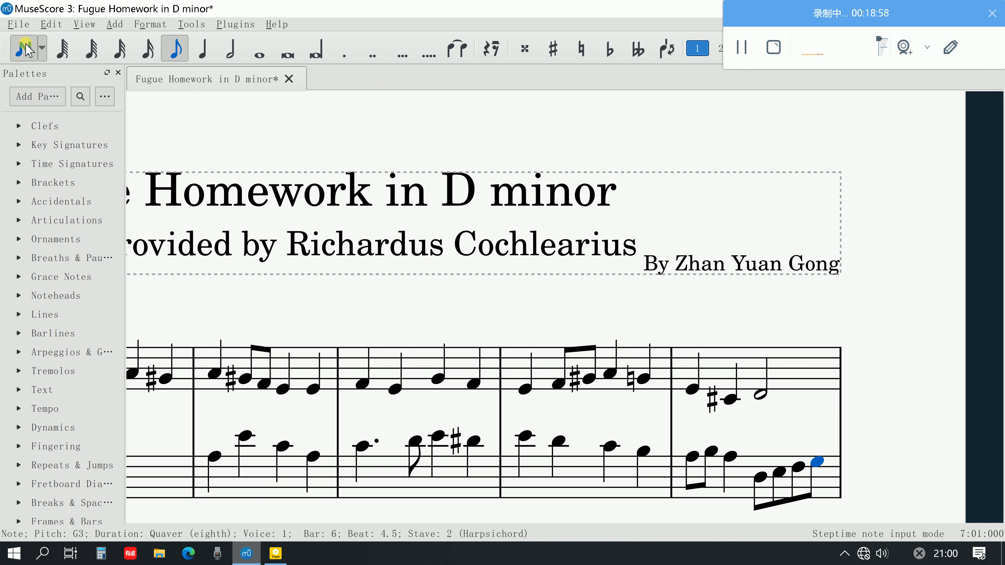
key(Escape)
Play back the score from the first upper-stave note of bar 1
scroll(534, 471, left, 6)
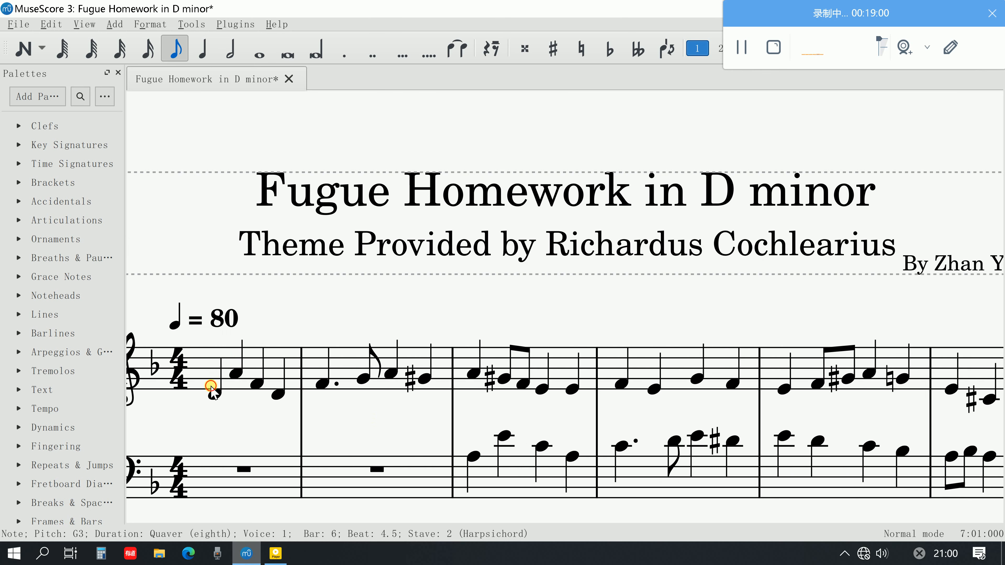
click(212, 391)
key(space)
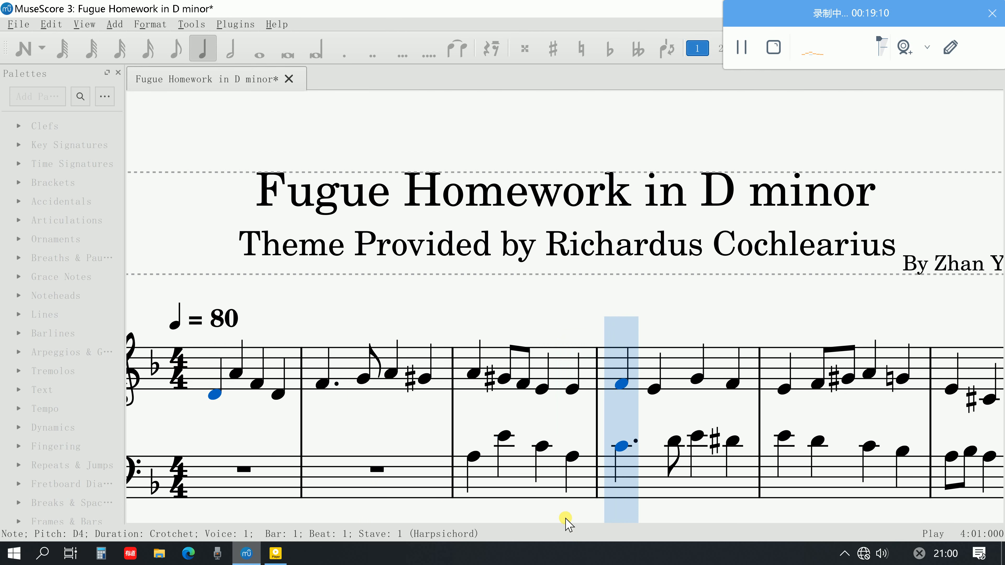
scroll(562, 521, down, 2)
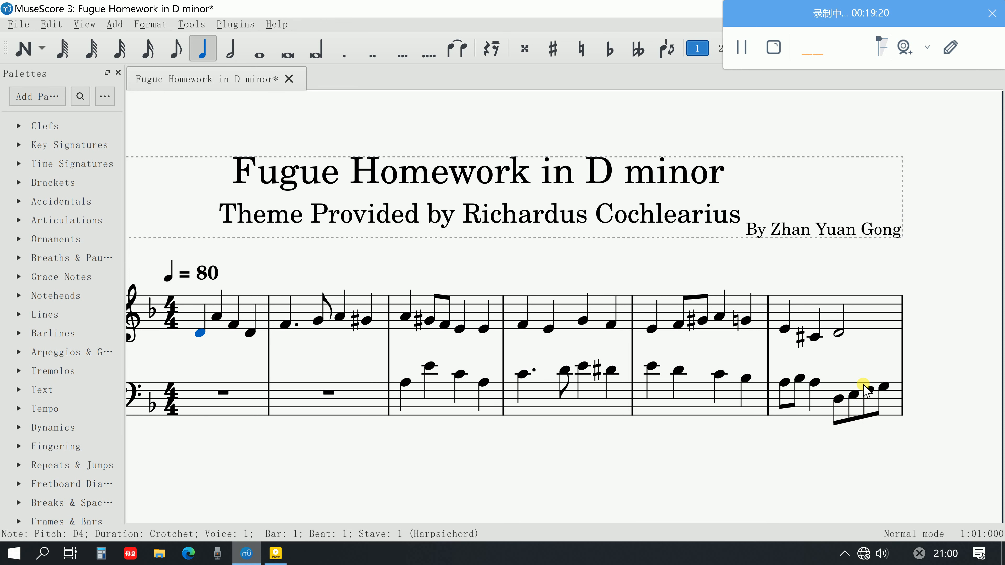
Move the lower-stave subject from bars 10–12 to start at bar 7 and assign it to voice 2
scroll(853, 399, down, 5)
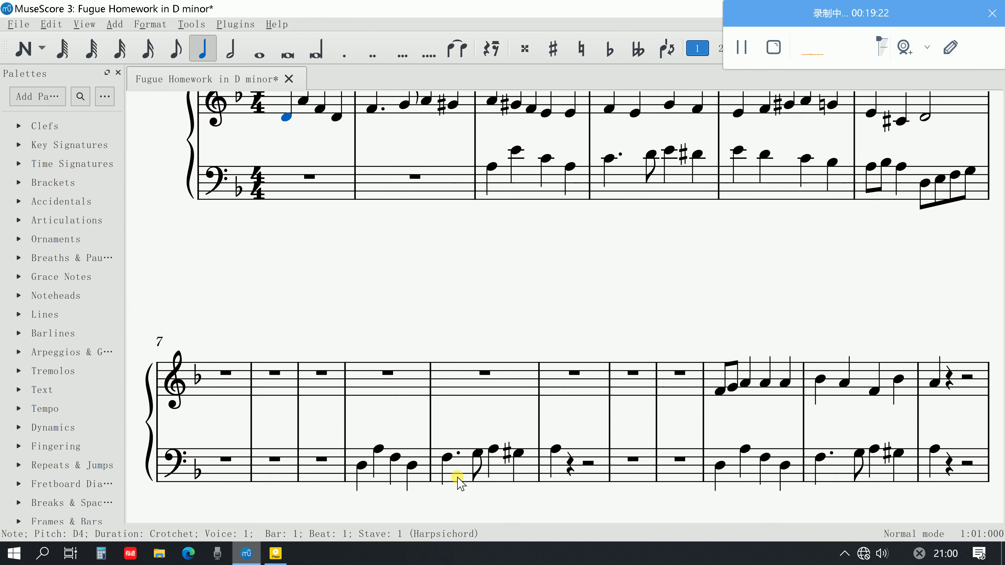
scroll(458, 476, left, 3)
click(396, 468)
shift+click(599, 451)
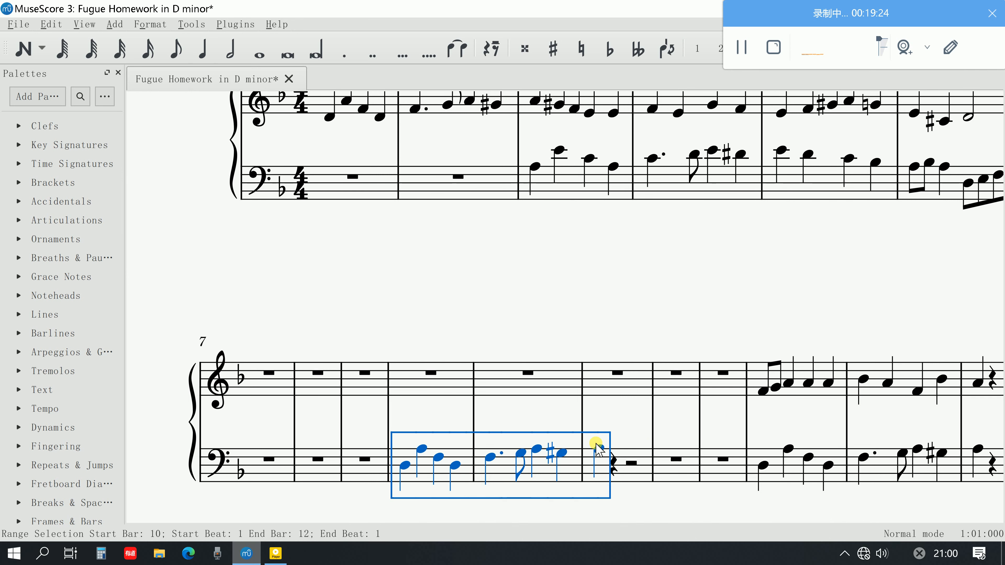
key(Delete)
click(277, 467)
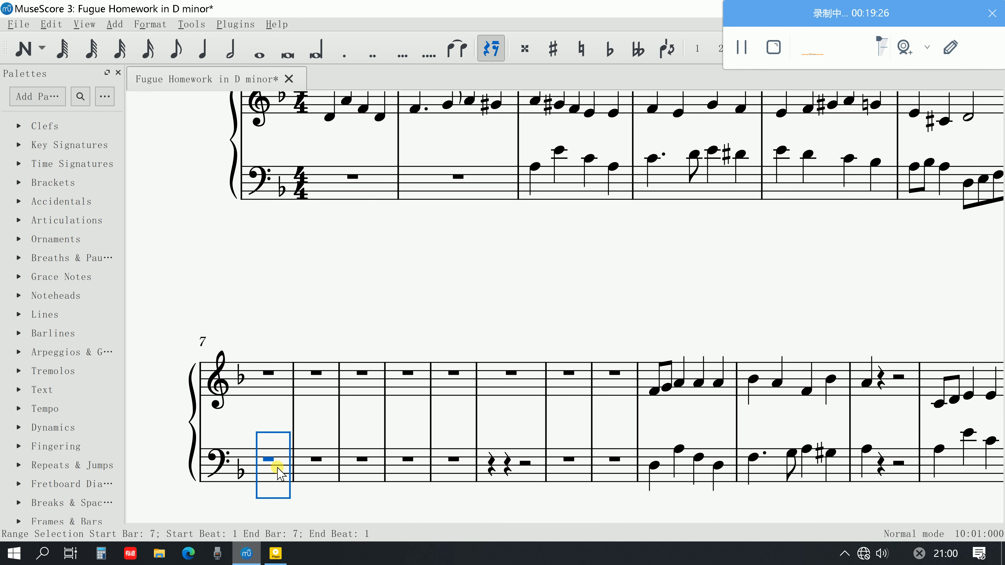
key(ctrl+v)
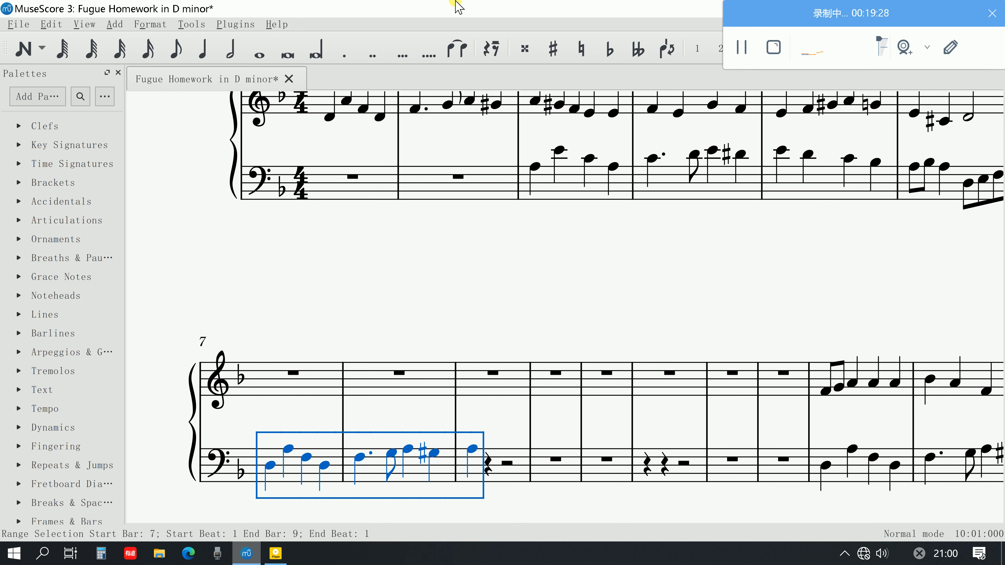
click(716, 48)
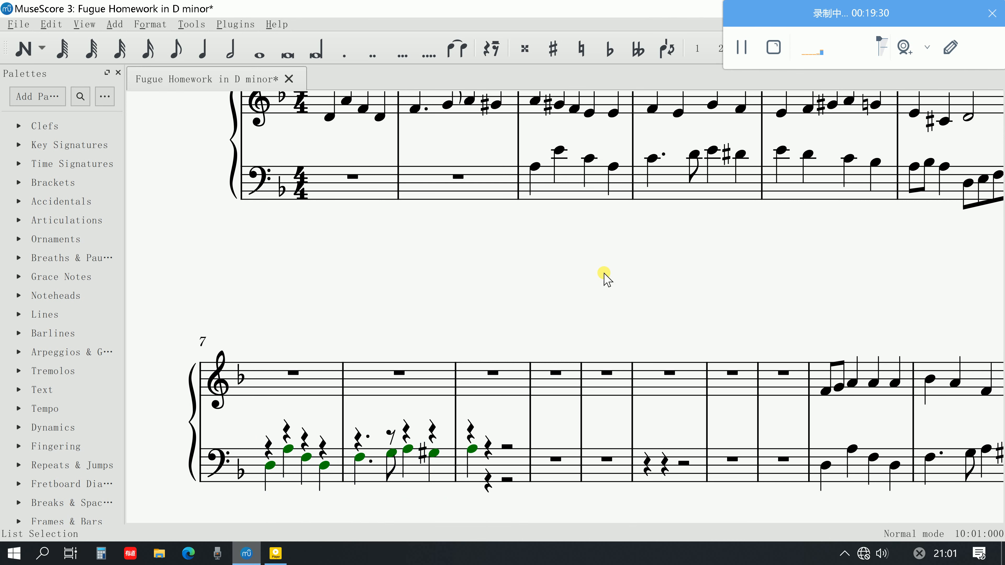
click(390, 400)
Step through the quavers on the last two beats of bar 6 in the lower stave
scroll(390, 400, down, 1)
scroll(390, 400, right, 2)
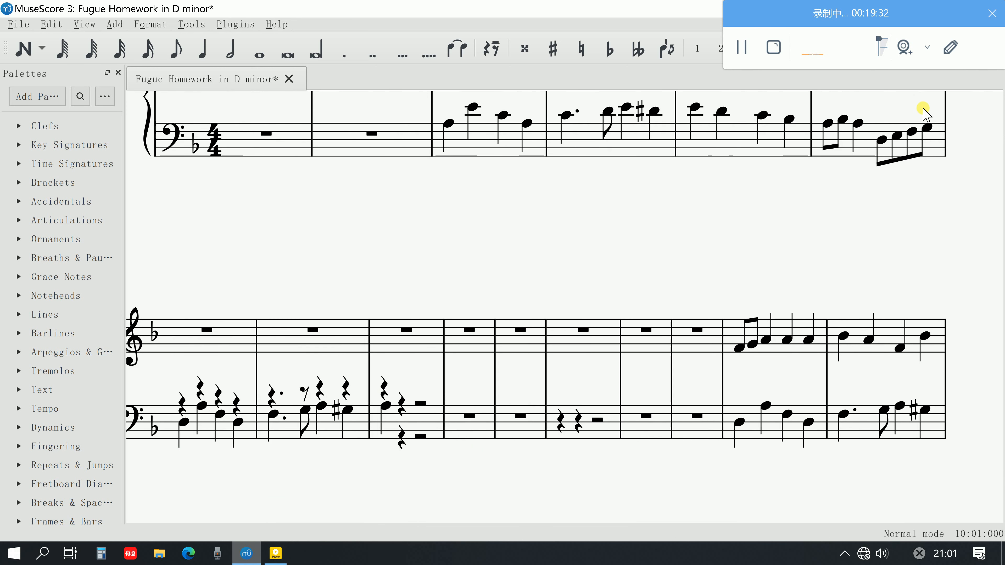
click(885, 137)
key(Right)
key(Right)
key(Right)
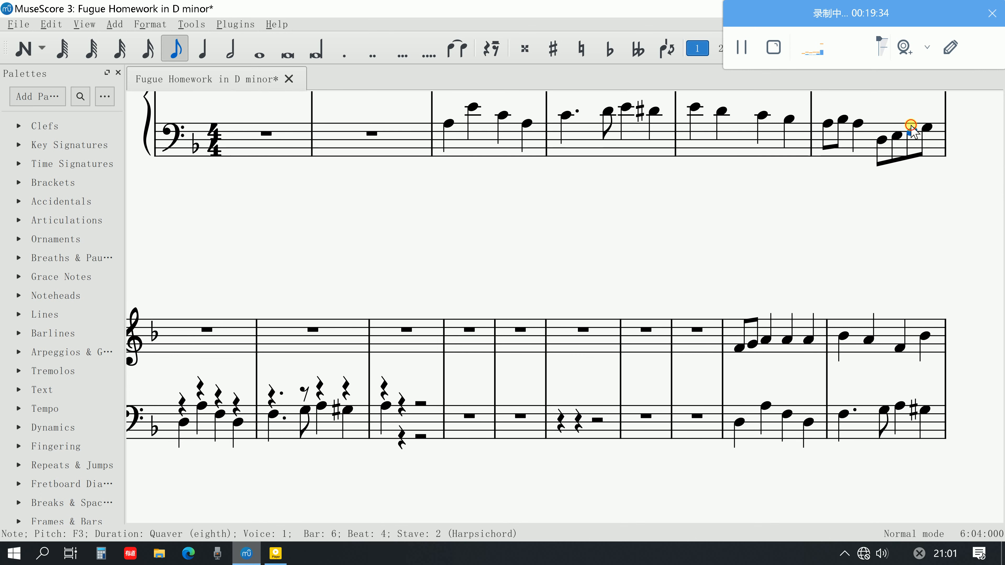
scroll(519, 306, left, 2)
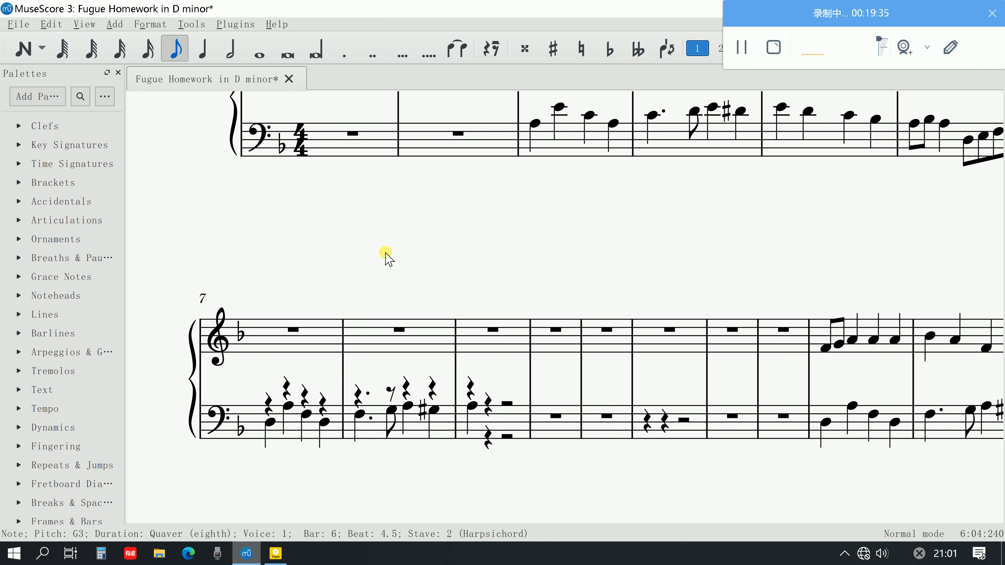
Try a crotchet A3 in voice 1 on the first beat of bar 7 in the lower stave and delete it
click(26, 45)
click(203, 51)
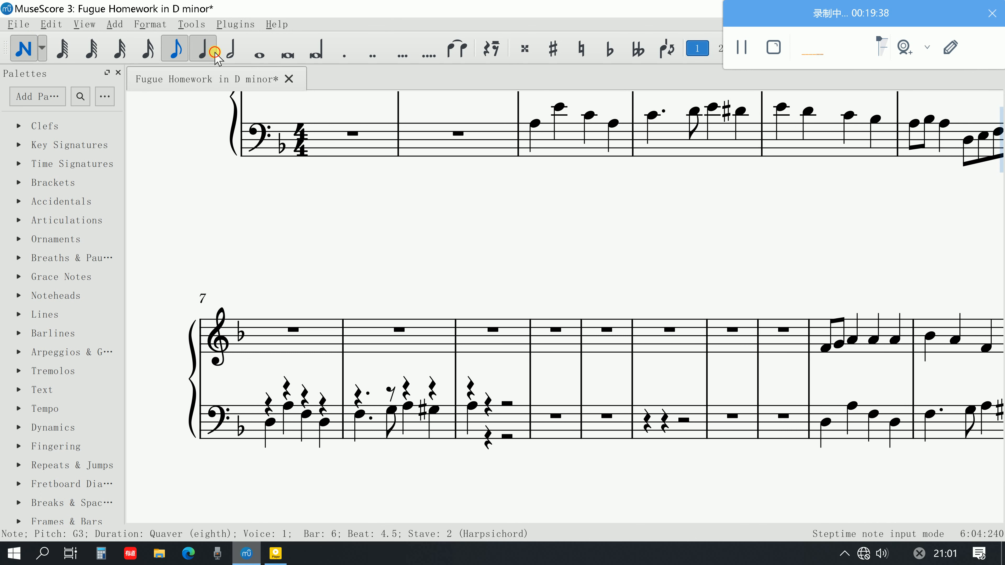
click(264, 405)
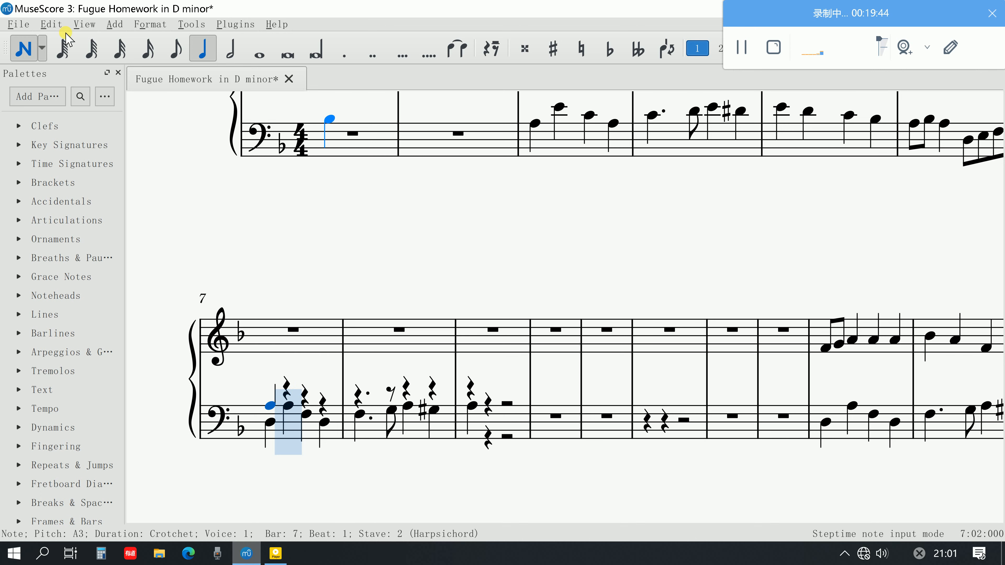
click(38, 61)
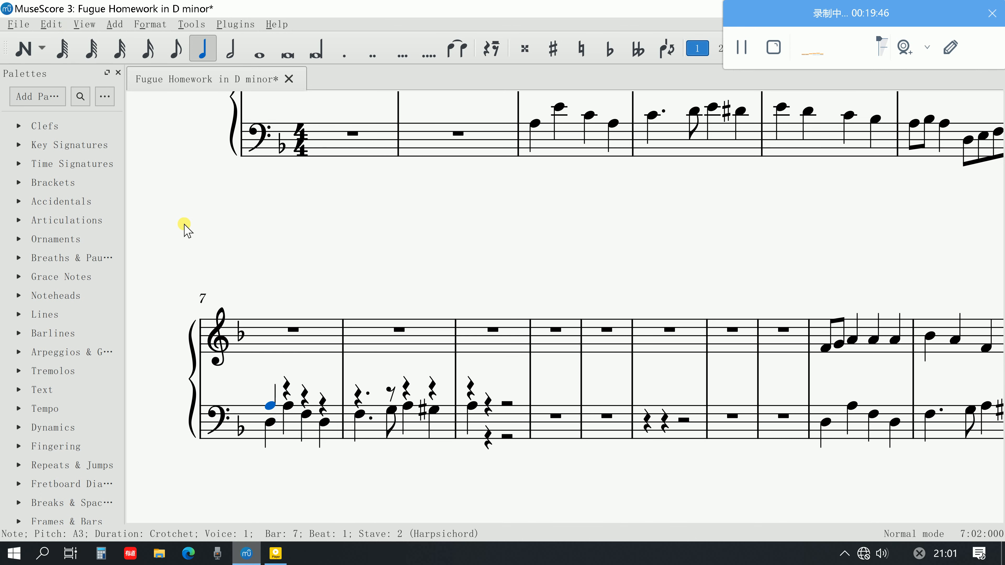
key(Delete)
Enter quavers A3 and B♭3 in voice 1 on the first beat of bar 7 in the lower stave
click(24, 49)
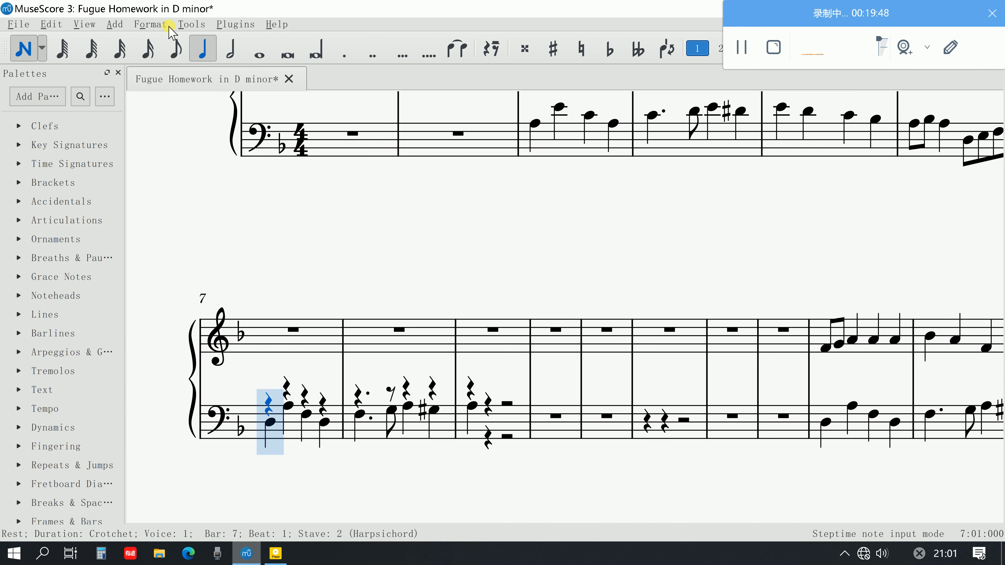
click(176, 51)
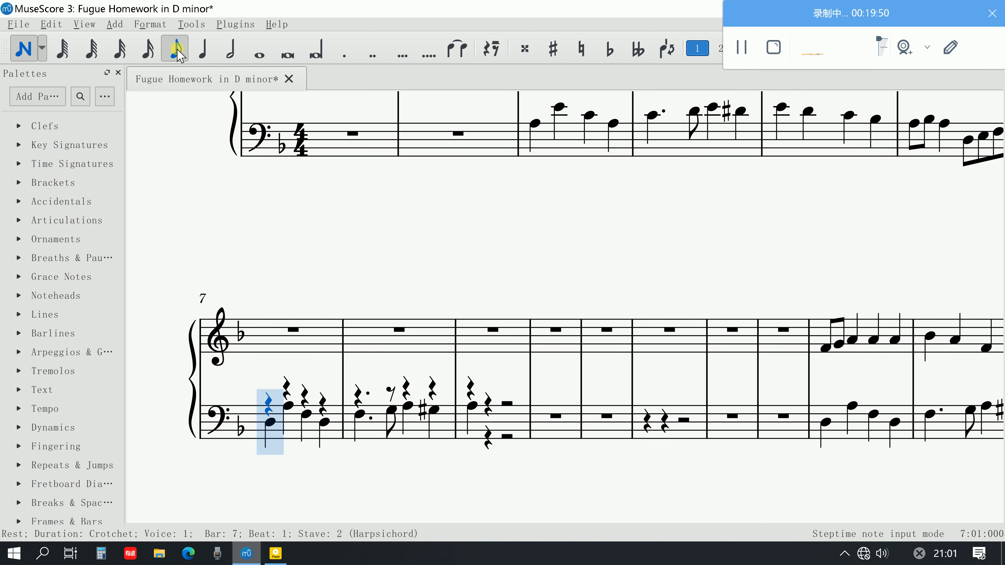
key(a)
key(b)
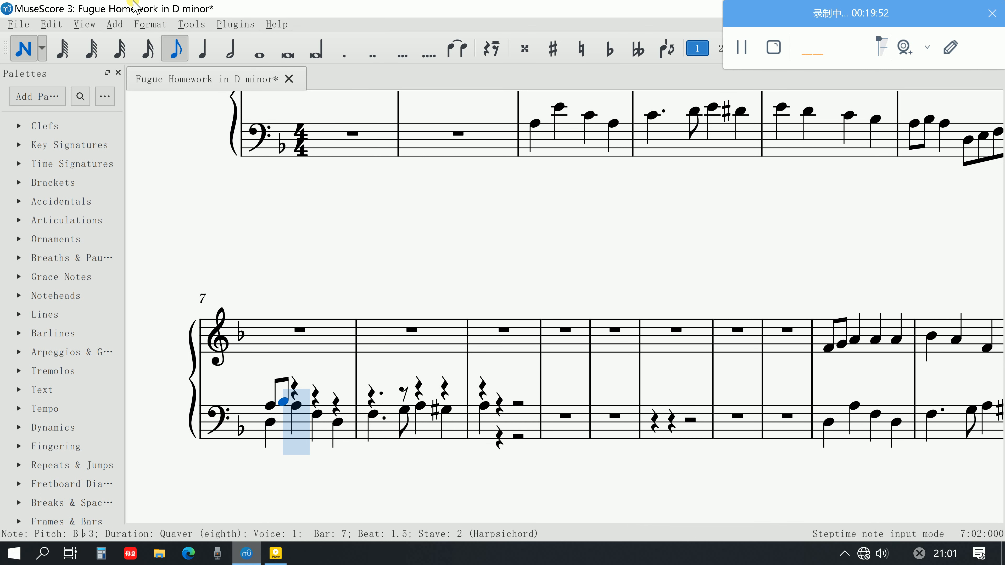
Enter crotchets C♯4 and D4 in voice 1 on beats 2 and 3 of bar 7 in the lower stave
click(199, 45)
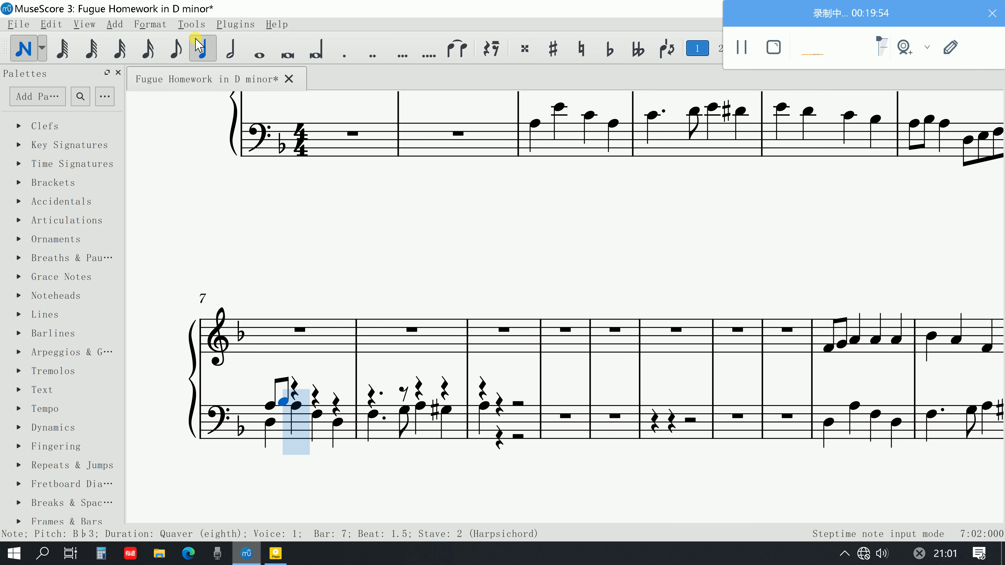
key(d)
key(ctrl+z)
key(c)
key(Up)
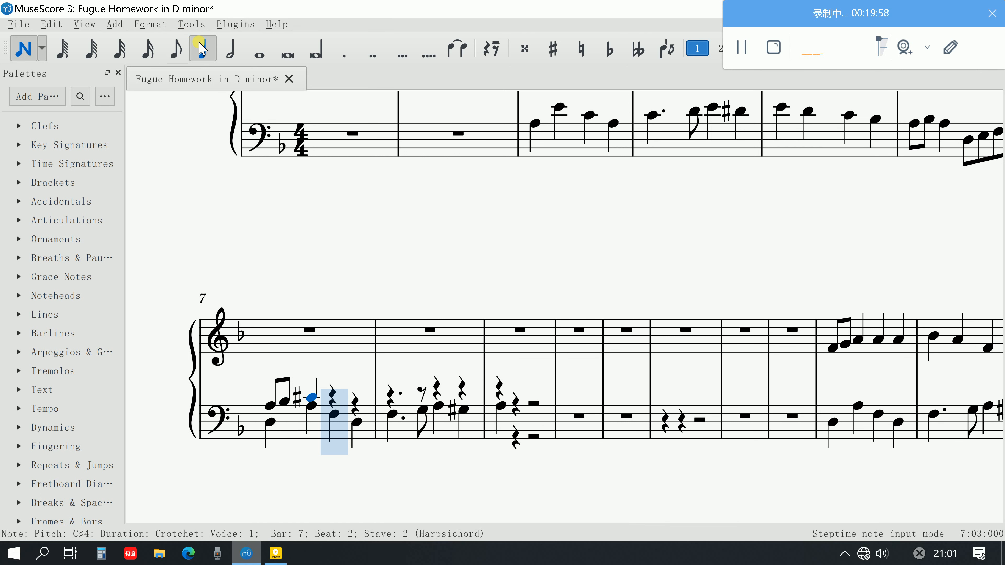
key(d)
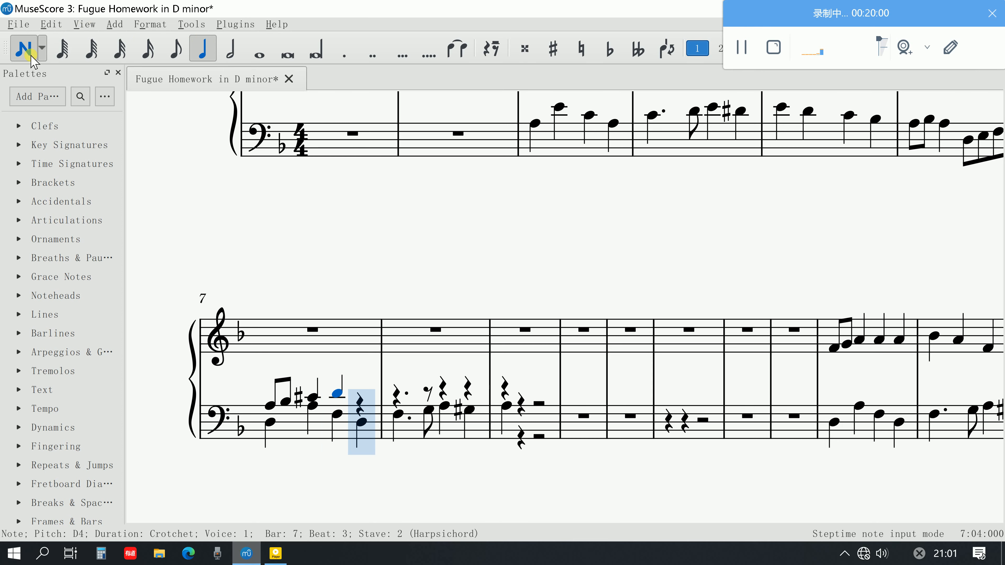
key(Escape)
Review the opening bars against bar 7 and play back bar 3 from its first upper-stave note
scroll(495, 348, up, 3)
scroll(496, 348, down, 1)
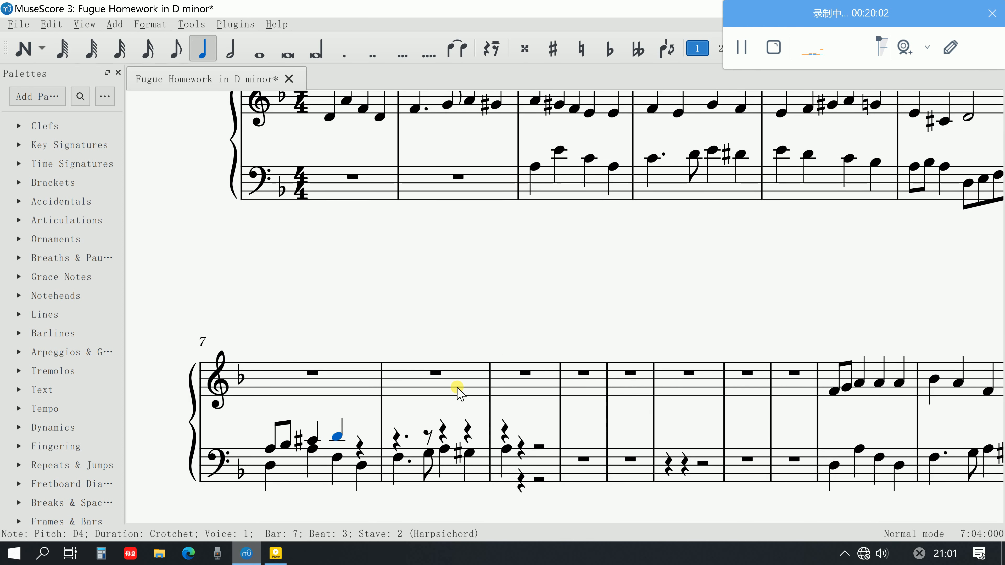
scroll(522, 352, up, 1)
scroll(605, 332, down, 2)
scroll(592, 334, up, 2)
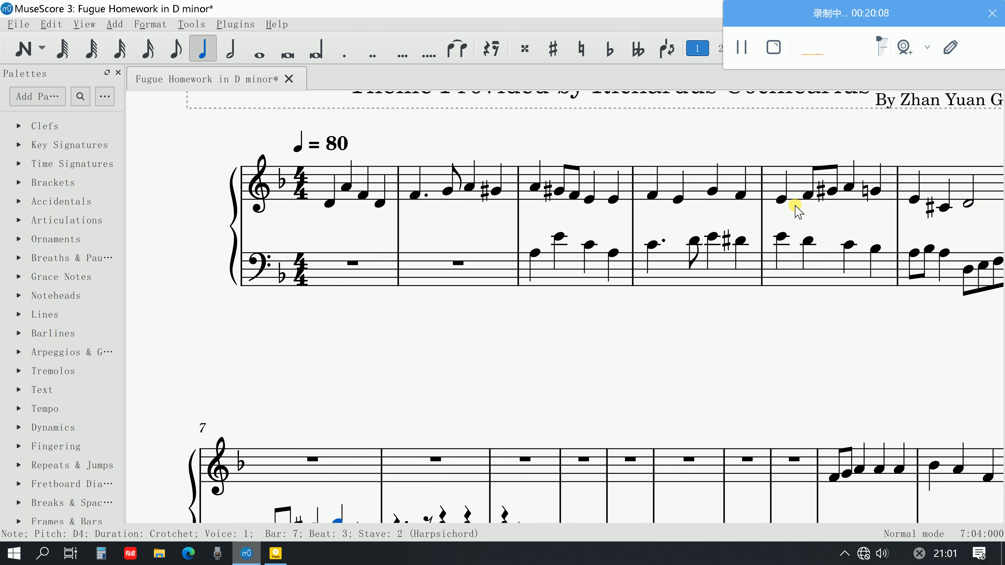
scroll(810, 249, down, 1)
scroll(693, 336, down, 1)
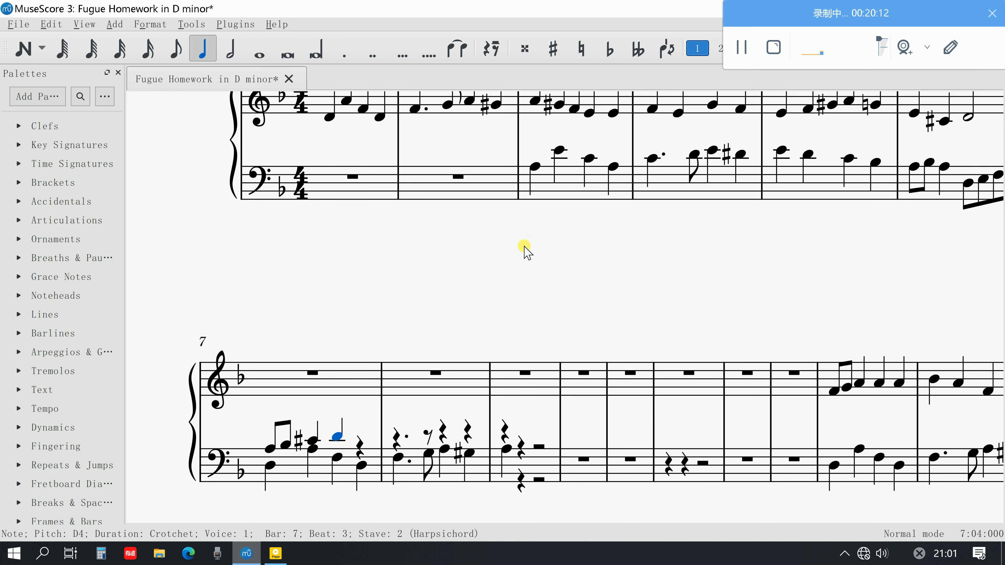
scroll(522, 249, up, 1)
click(532, 142)
key(space)
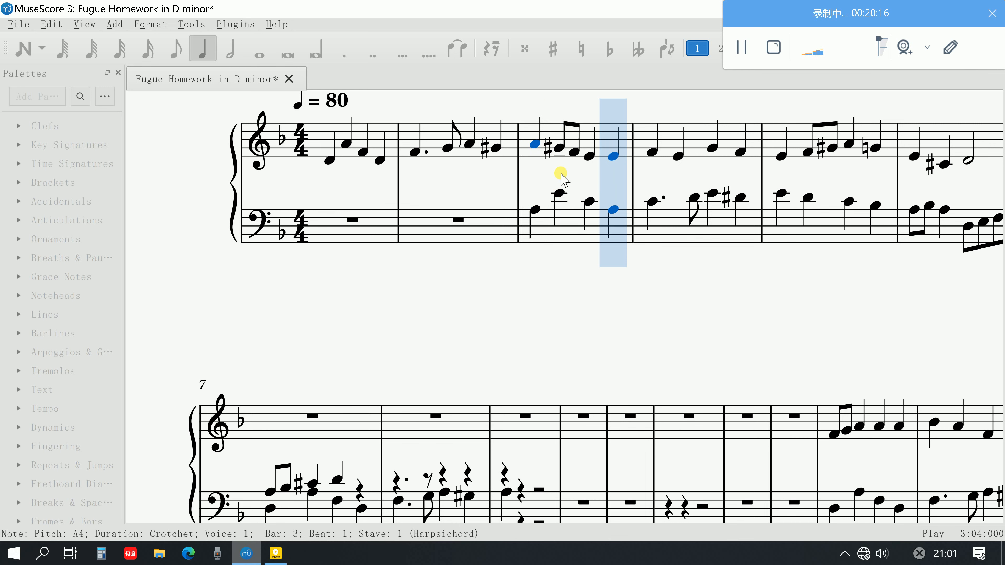
key(space)
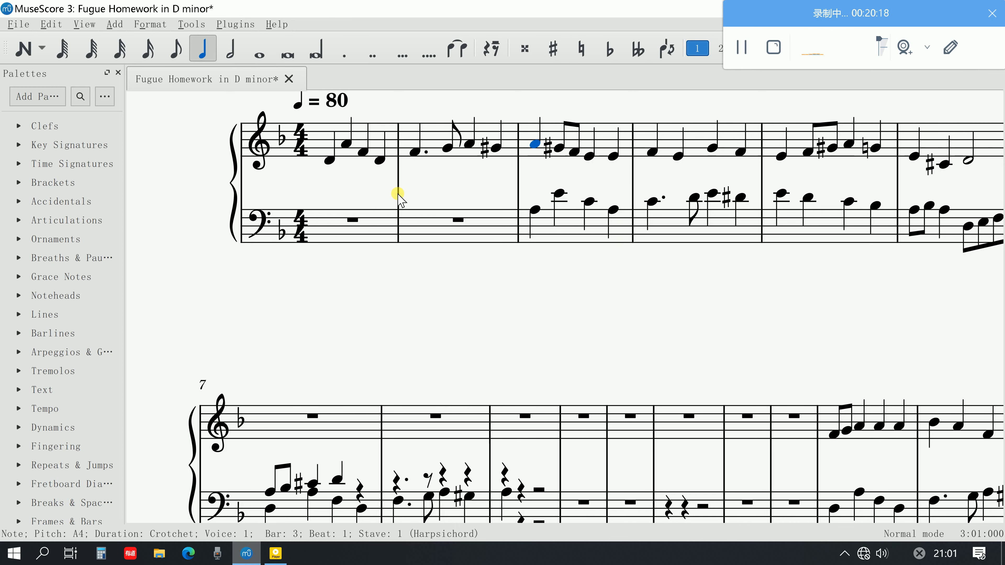
Raise all upper-stave notes in bars 1 to 6 by one octave
click(328, 160)
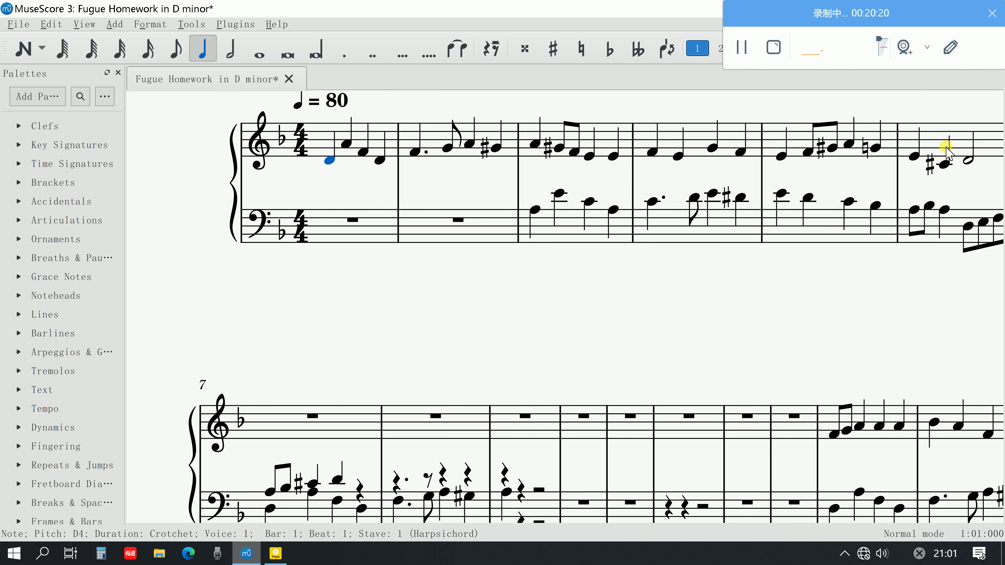
shift+click(967, 164)
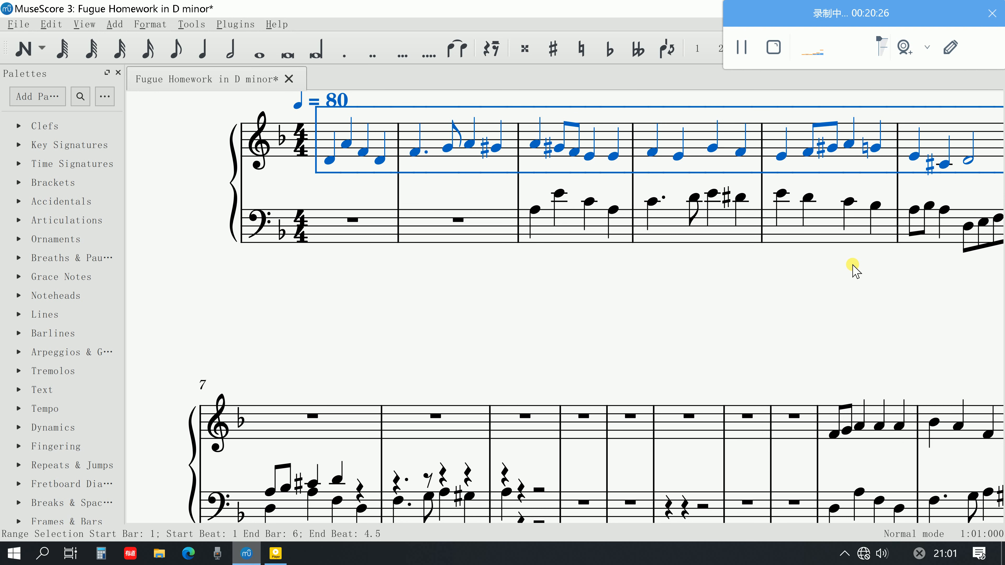
key(ctrl+Up)
scroll(769, 253, up, 1)
key(Escape)
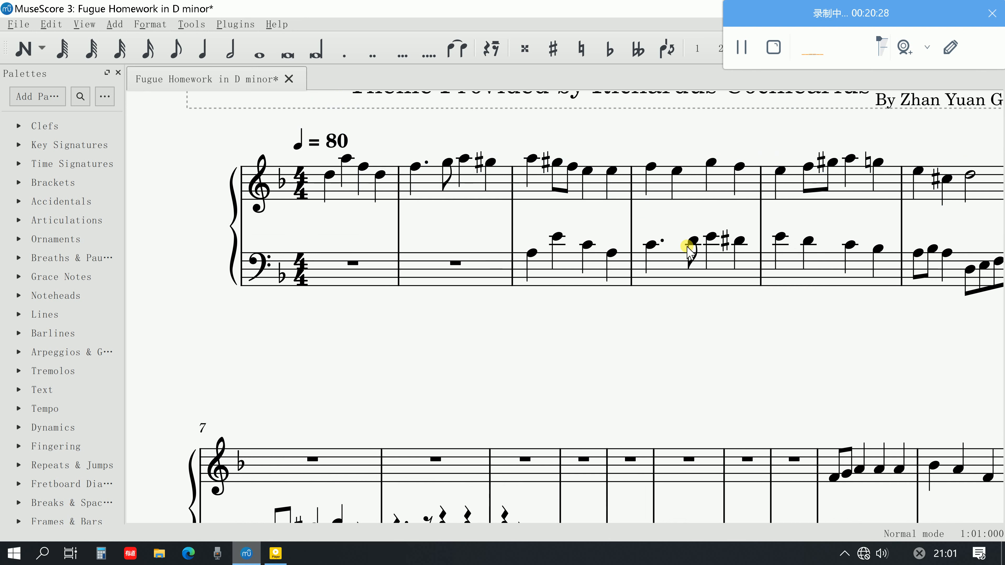
Raise the four quavers on beats 3 and 4 of bar 6 in the lower stave by one octave
scroll(863, 242, right, 3)
click(840, 269)
shift+click(881, 257)
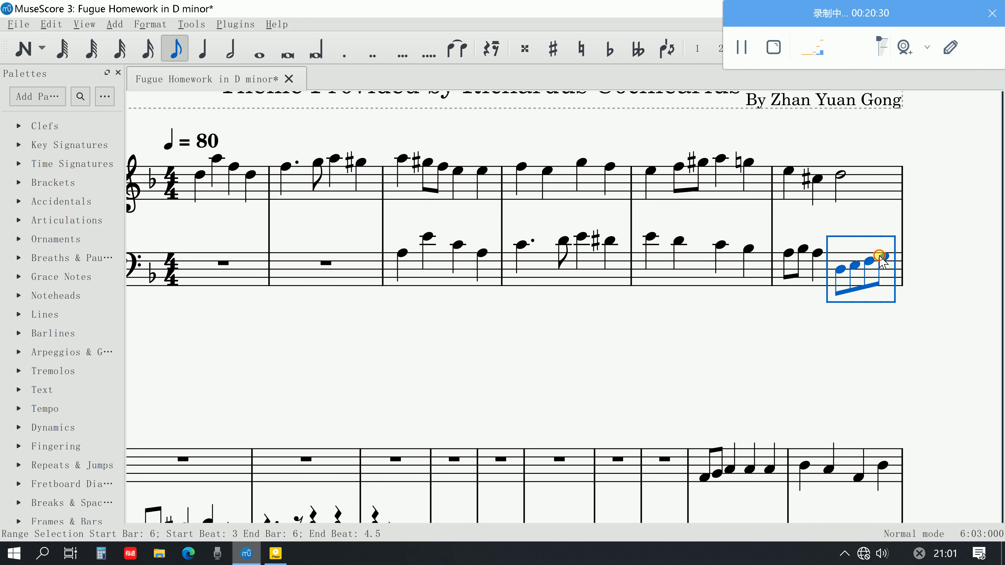
key(ctrl+Up)
scroll(846, 326, down, 4)
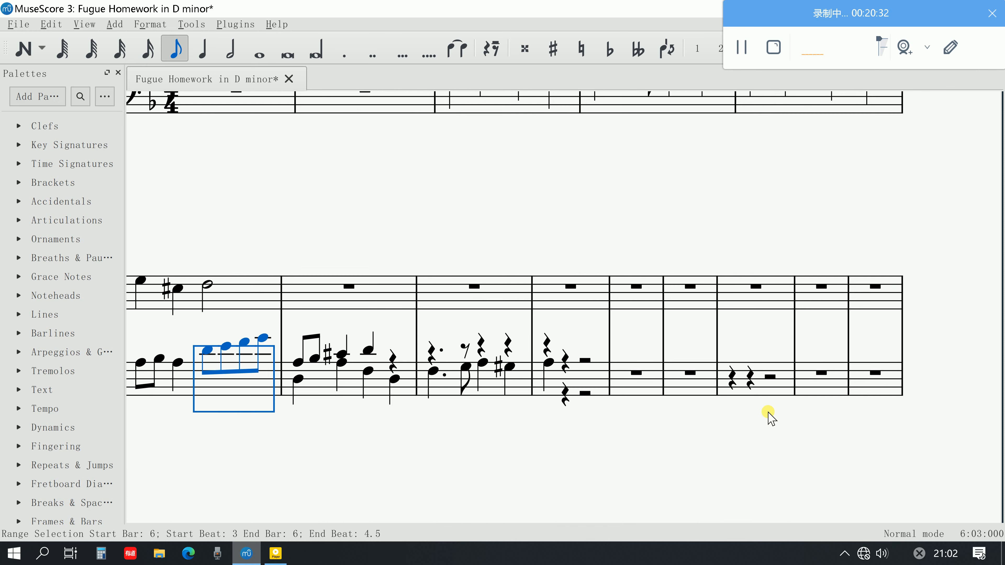
key(Escape)
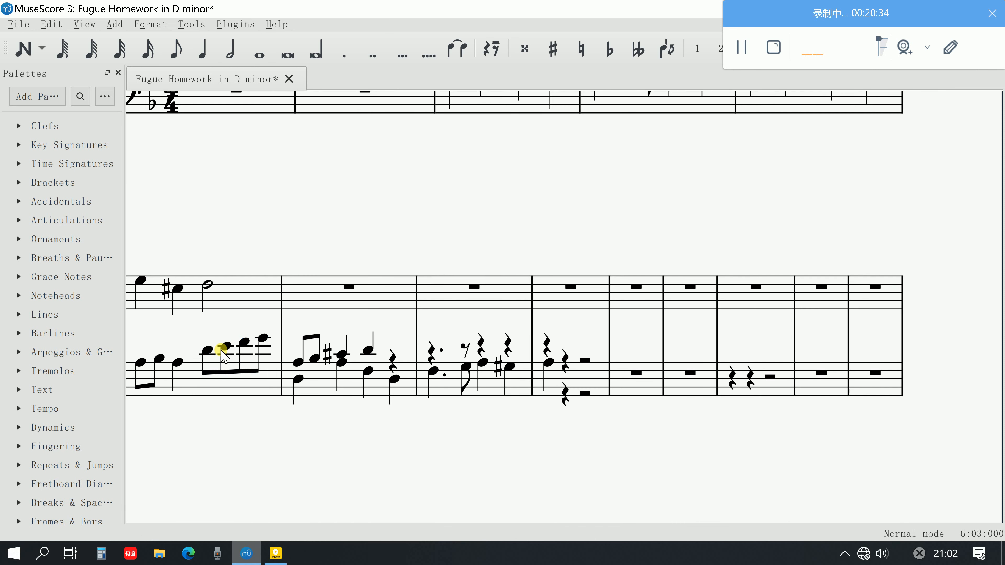
Change the D4 on beat 3 and the F4 on beat 4 of bar 6's lower stave into crotchets
click(207, 350)
click(194, 57)
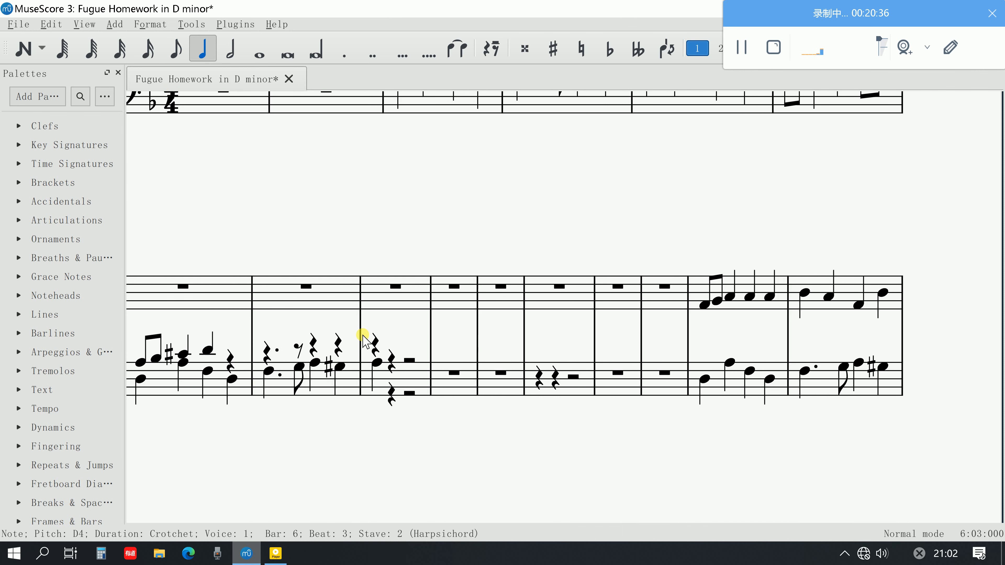
scroll(639, 303, up, 3)
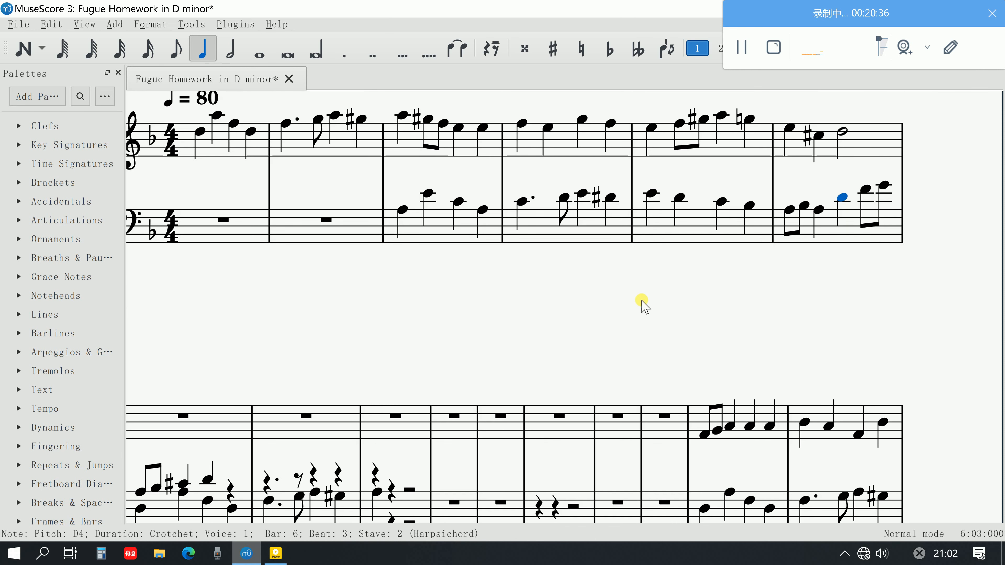
click(865, 190)
click(196, 50)
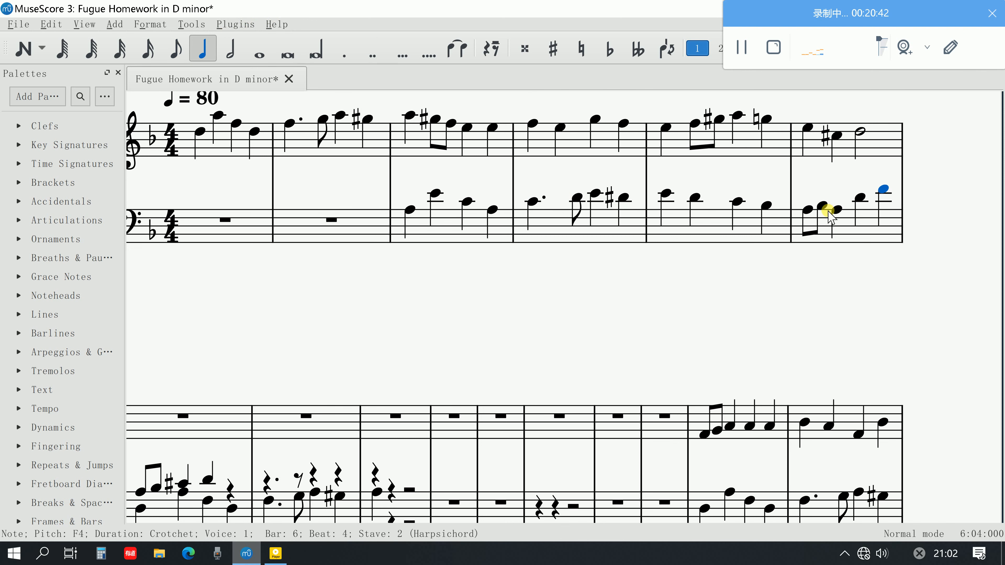
Play back bar 6 from its first lower-stave note
click(805, 211)
key(space)
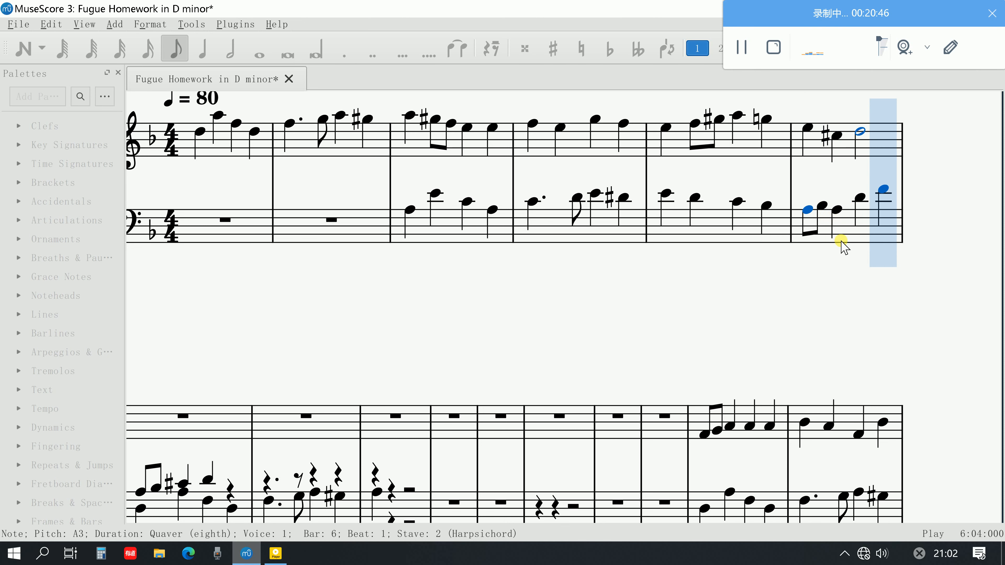
key(space)
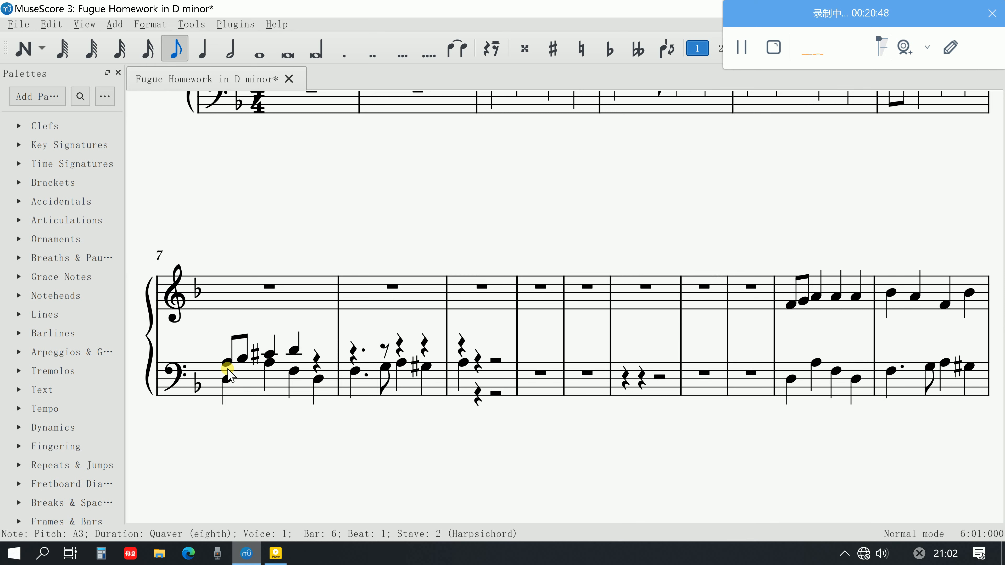
Delete the two quavers and two crotchets in voice 1 of bar 7's lower stave
click(229, 362)
ctrl+click(243, 358)
ctrl+click(269, 353)
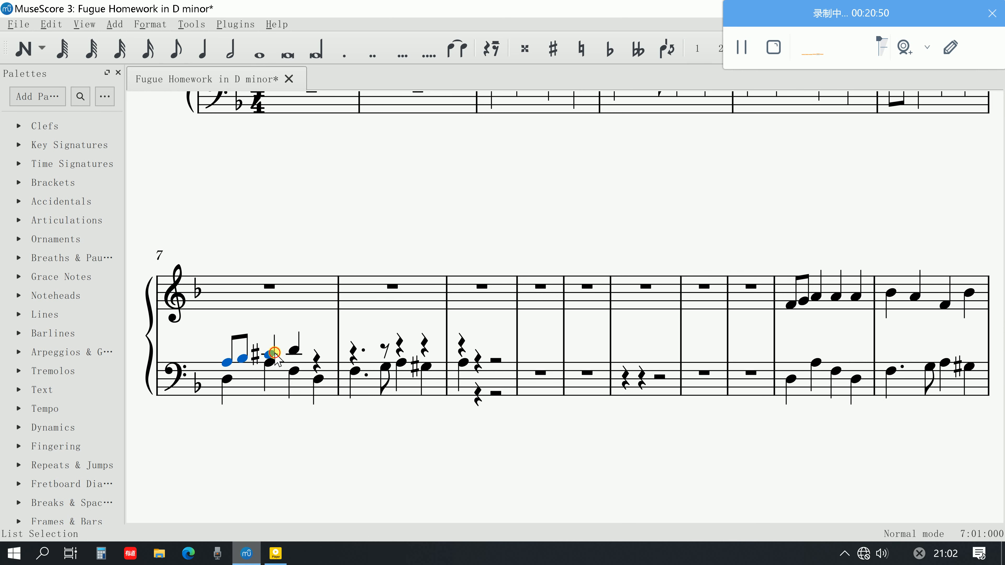
ctrl+click(293, 351)
key(Delete)
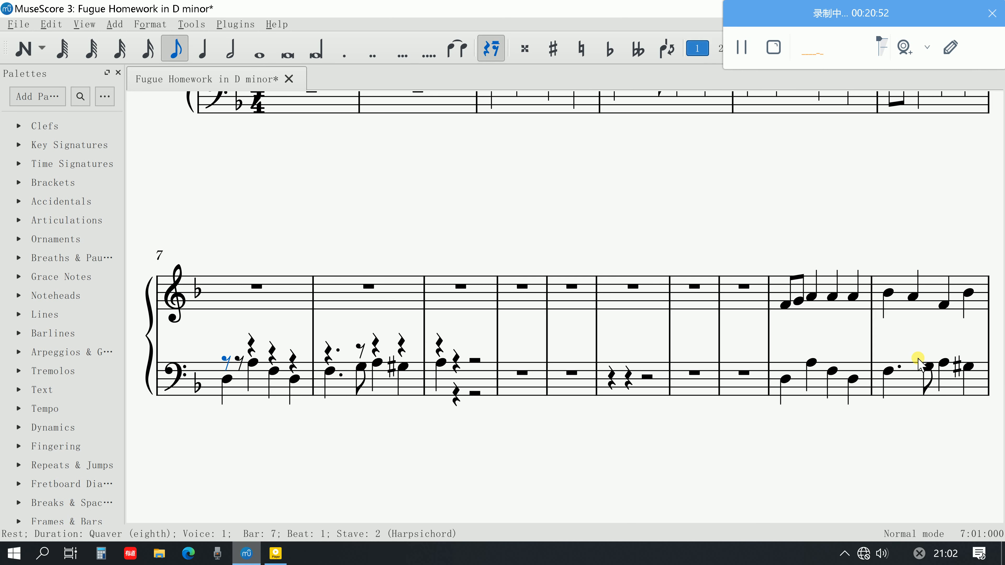
scroll(921, 359, up, 4)
scroll(923, 360, down, 2)
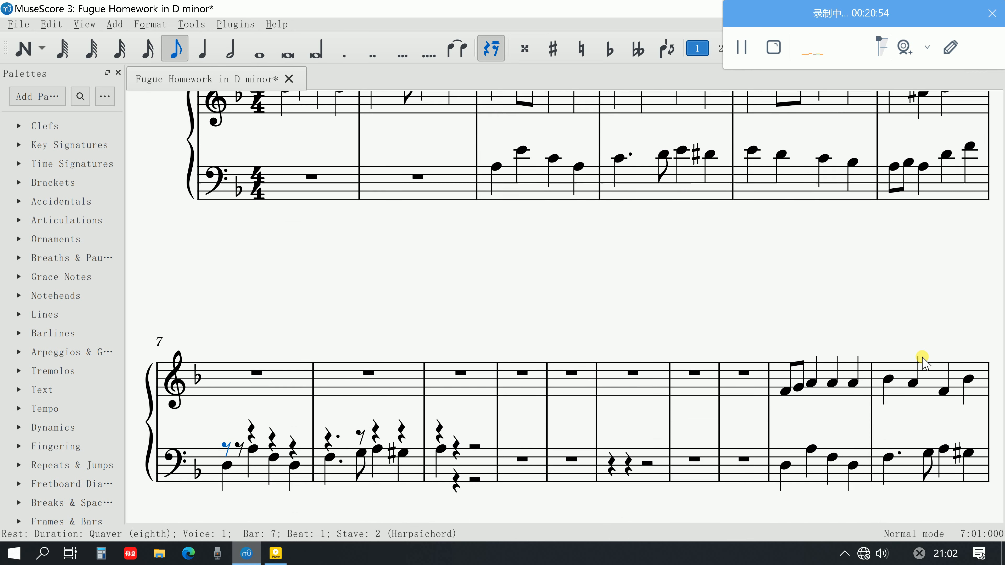
scroll(919, 359, up, 1)
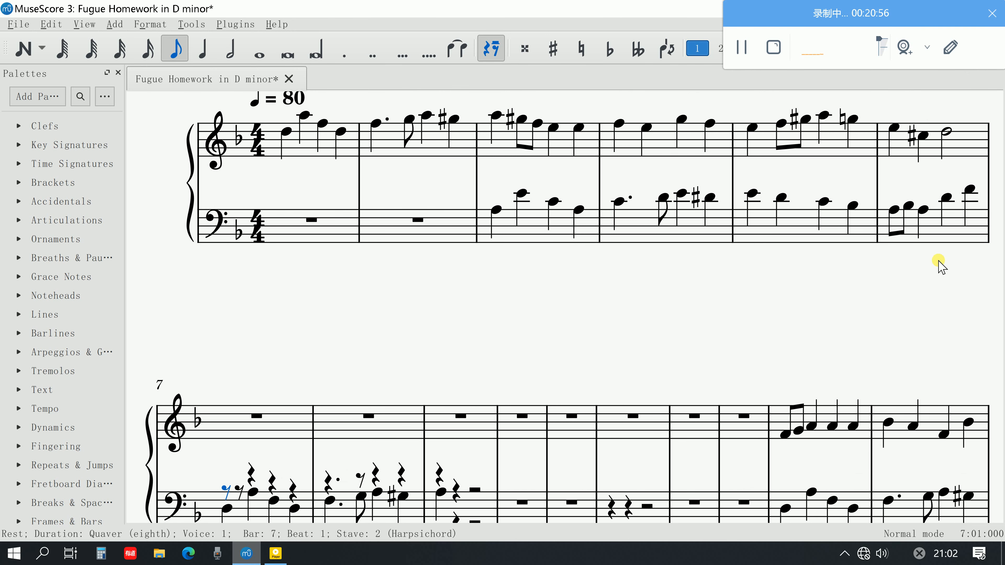
scroll(863, 273, down, 1)
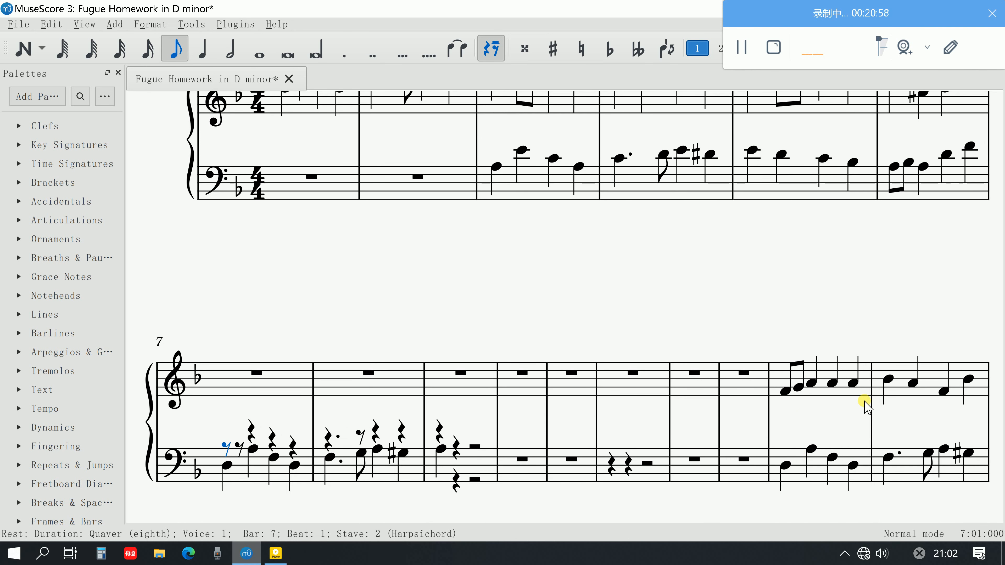
Copy the upper-stave notes from the start of bar 18 to the first beat of bar 20
click(787, 394)
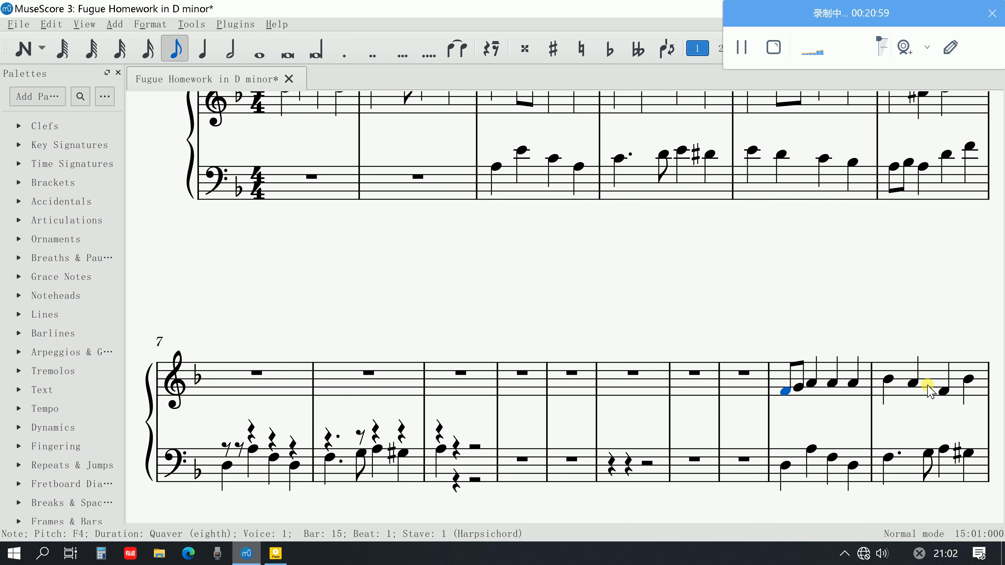
shift+click(969, 380)
scroll(941, 392, down, 2)
scroll(941, 391, down, 6)
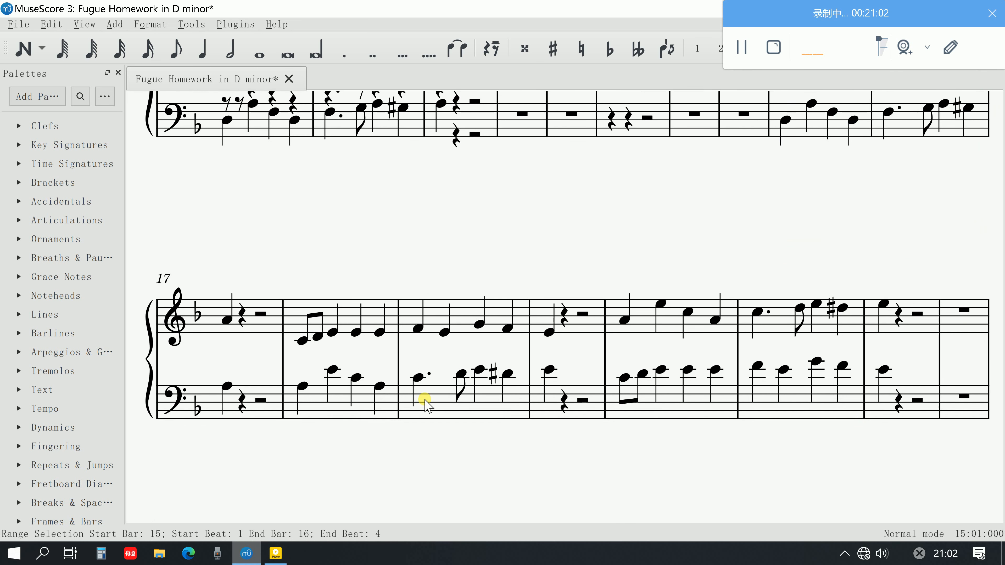
click(300, 340)
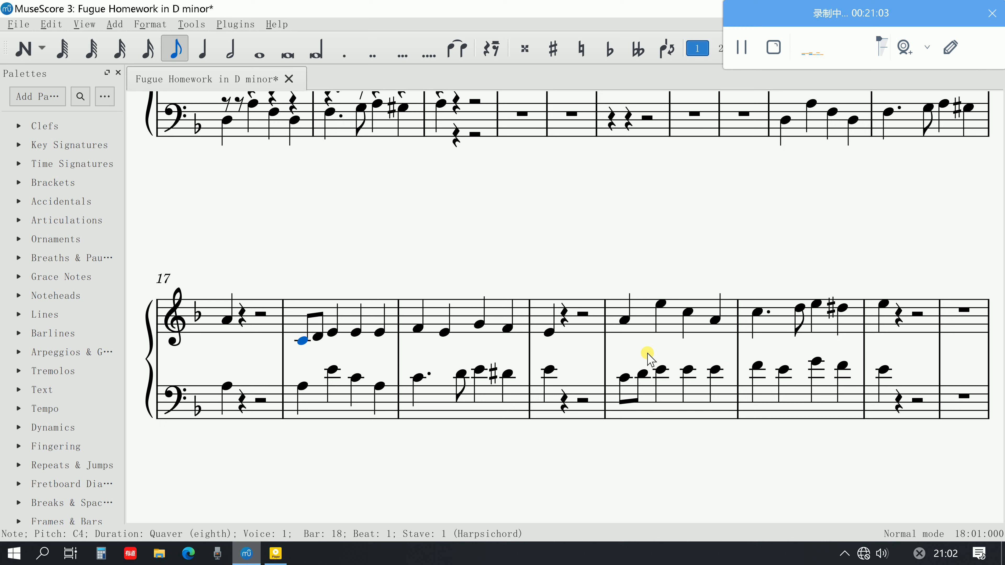
shift+click(549, 335)
scroll(587, 325, up, 6)
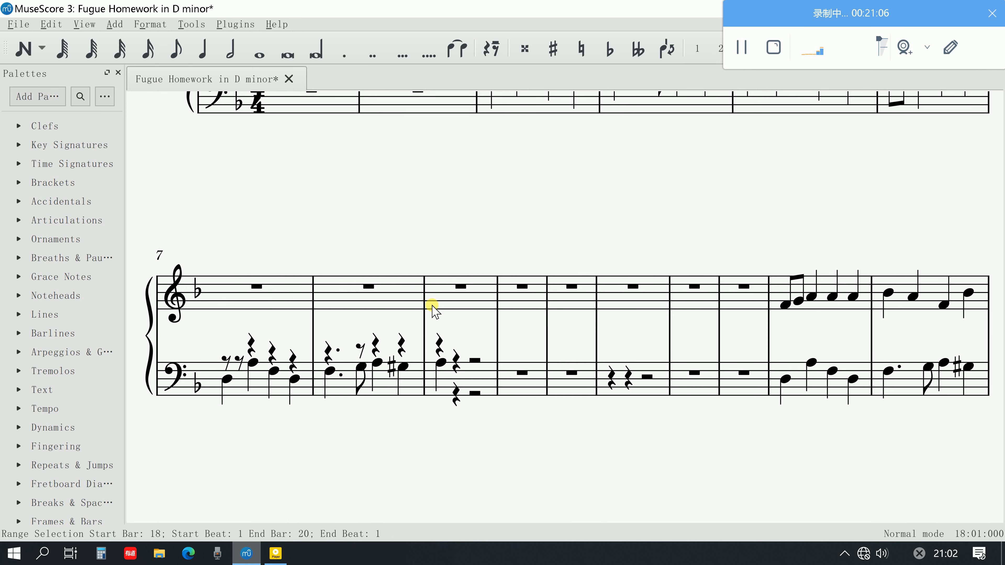
Paste the copied phrase into the upper stave from the start of bar 7
click(225, 360)
scroll(553, 301, up, 3)
scroll(435, 356, down, 2)
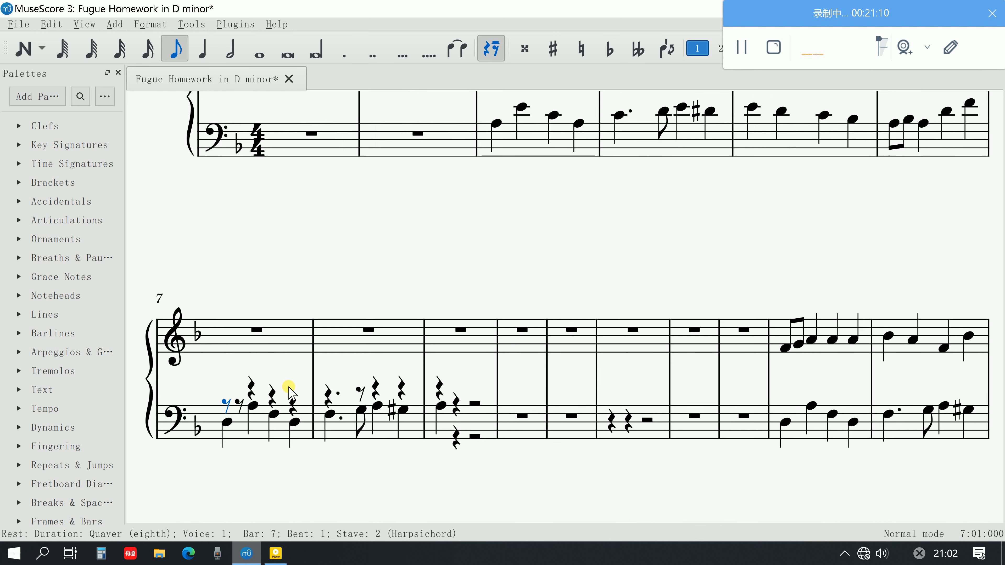
click(258, 343)
key(ctrl+v)
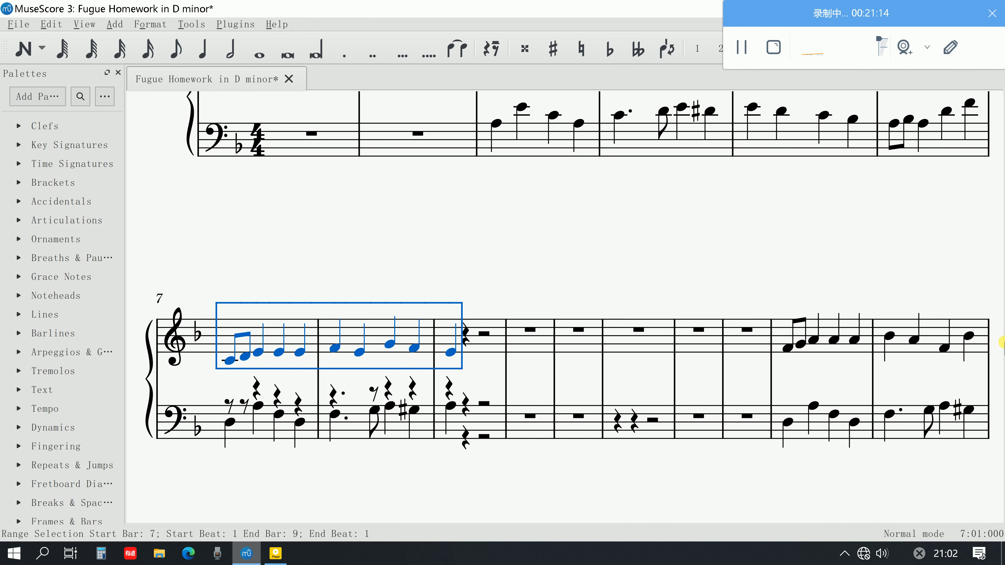
Lower the final crotchet of bar 6 in the lower stave to E4
double_click(969, 104)
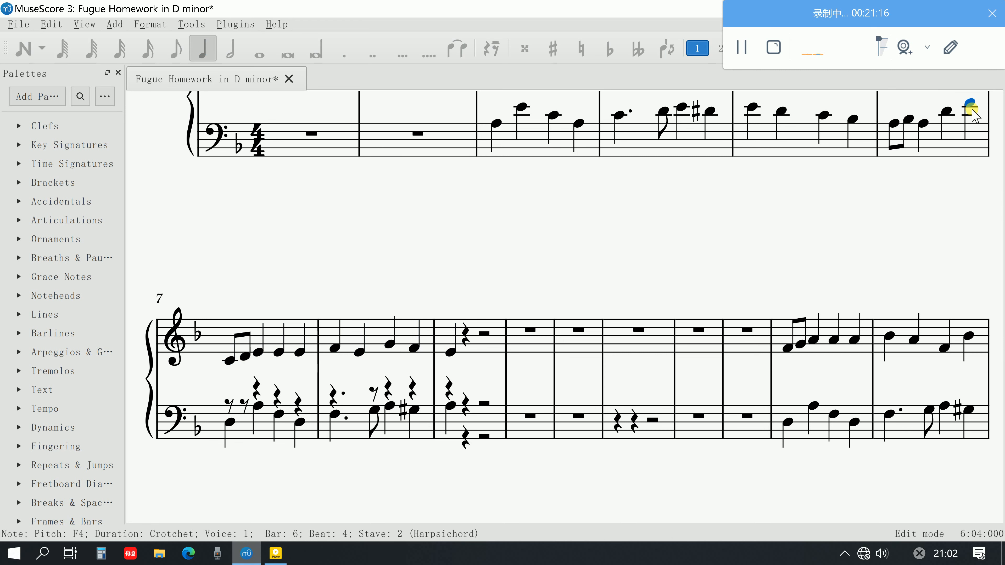
click(947, 160)
click(967, 104)
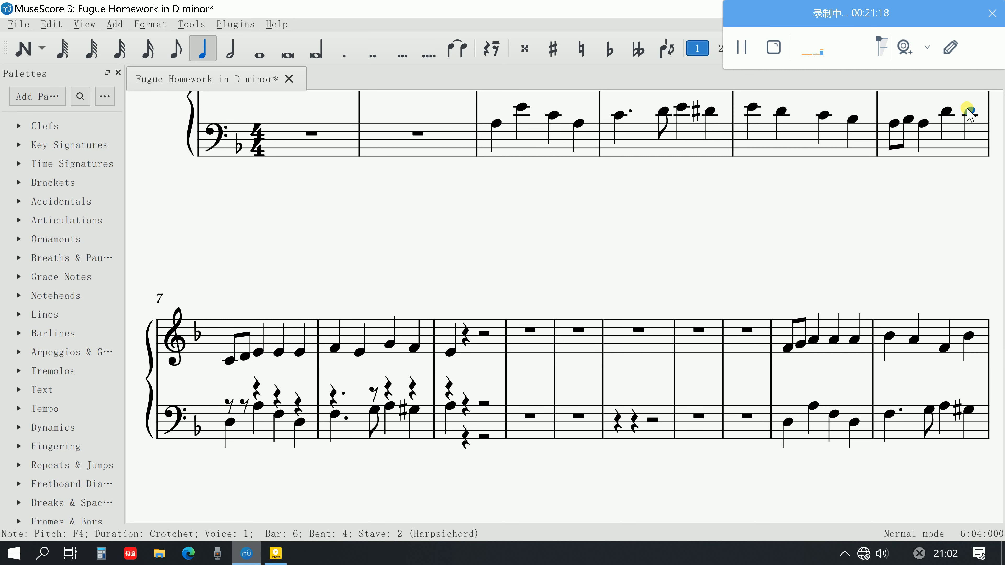
key(Down)
Transpose the upper-stave phrase from bar 7 to the first beat of bar 9 up five semitones, so it starts on F4
click(228, 360)
shift+click(450, 352)
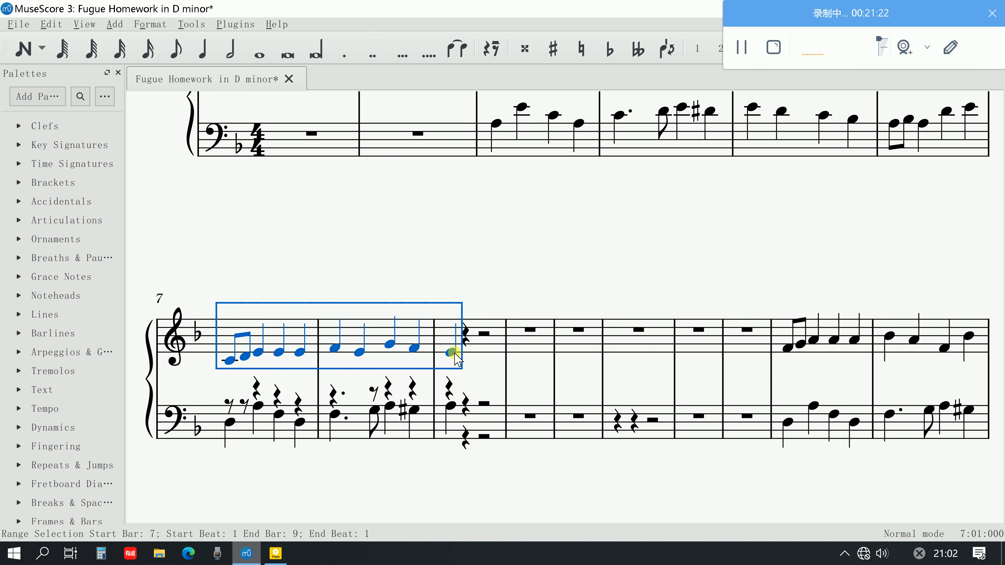
key(Up)
key(Up)
key(Up)
key(Up)
key(Up)
key(Up)
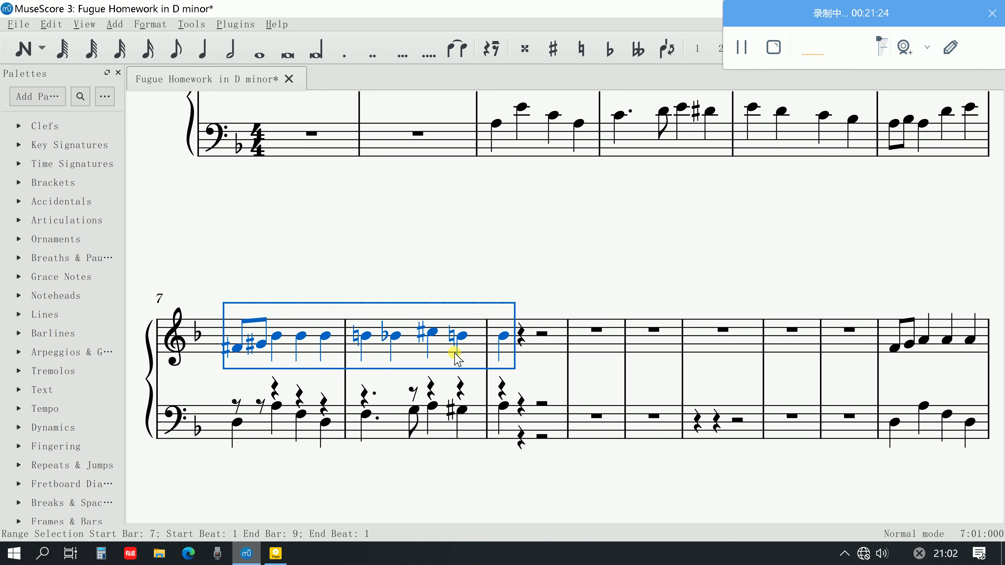
key(ctrl+z)
Play back the passage from the first upper-stave note of bar 7 into bar 9
click(229, 346)
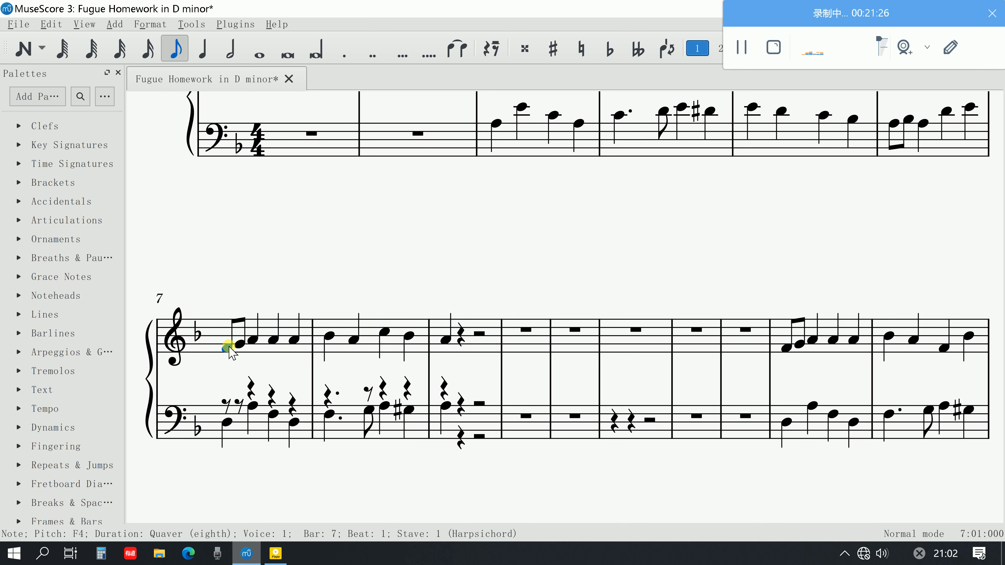
key(space)
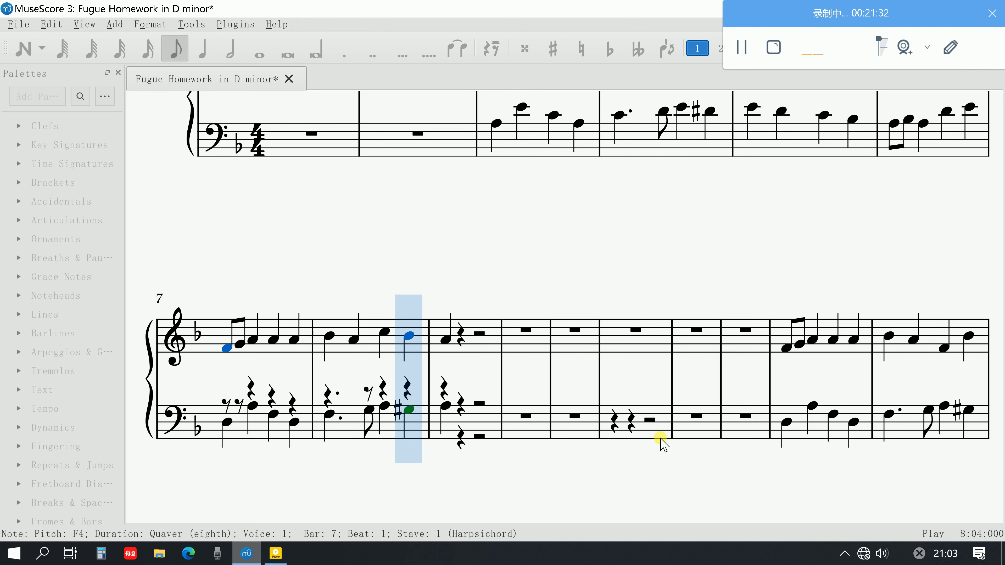
key(space)
Delete the notes in both staves from the start of bar 15 to the first beat of bar 17
click(786, 348)
scroll(812, 360, down, 5)
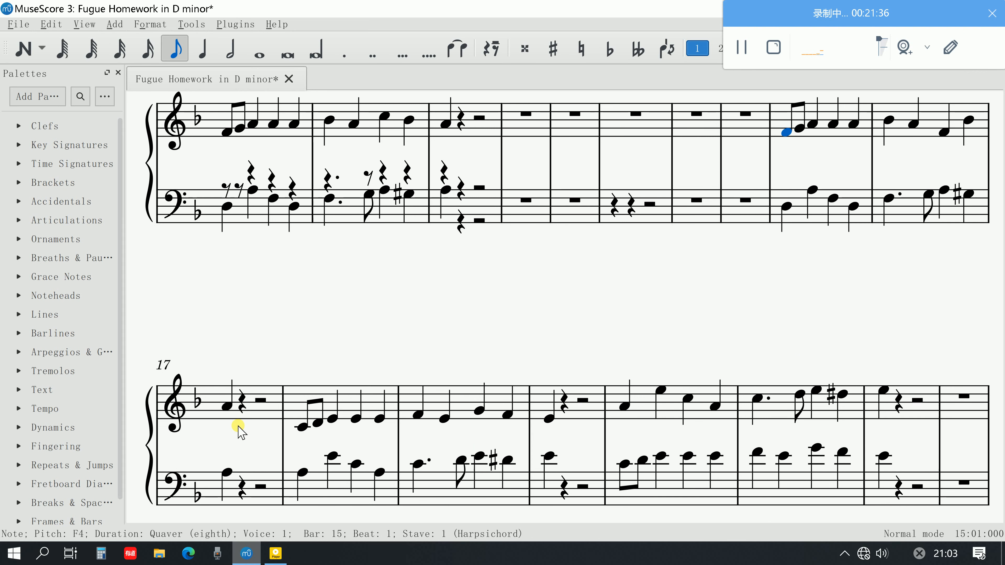
shift+click(225, 475)
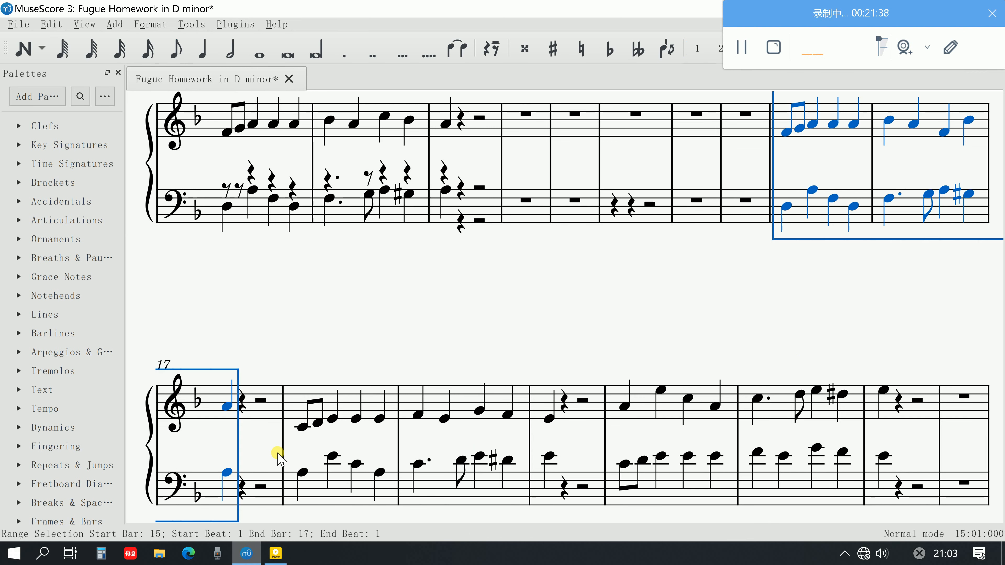
key(Delete)
scroll(366, 411, up, 4)
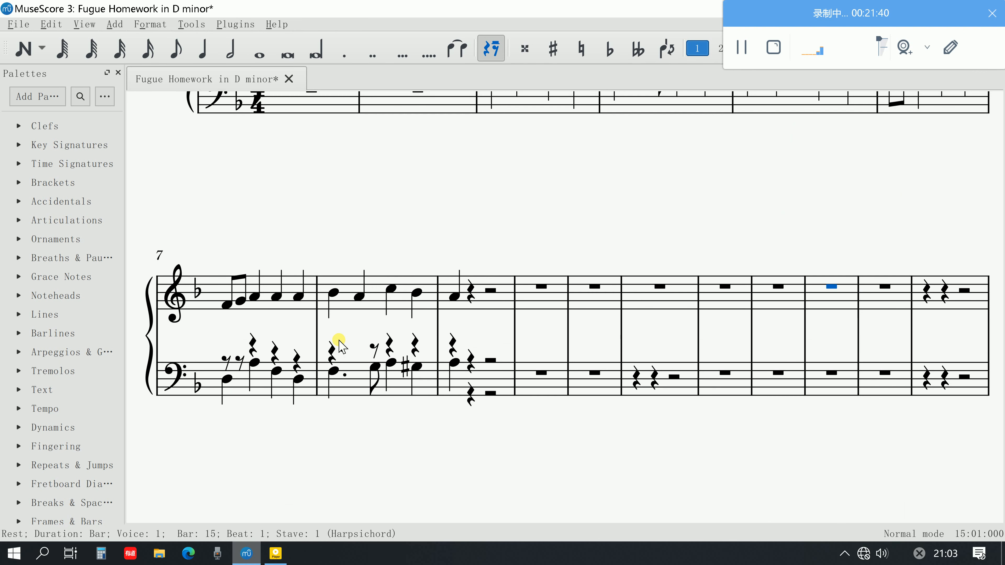
scroll(339, 347, up, 3)
scroll(340, 344, down, 1)
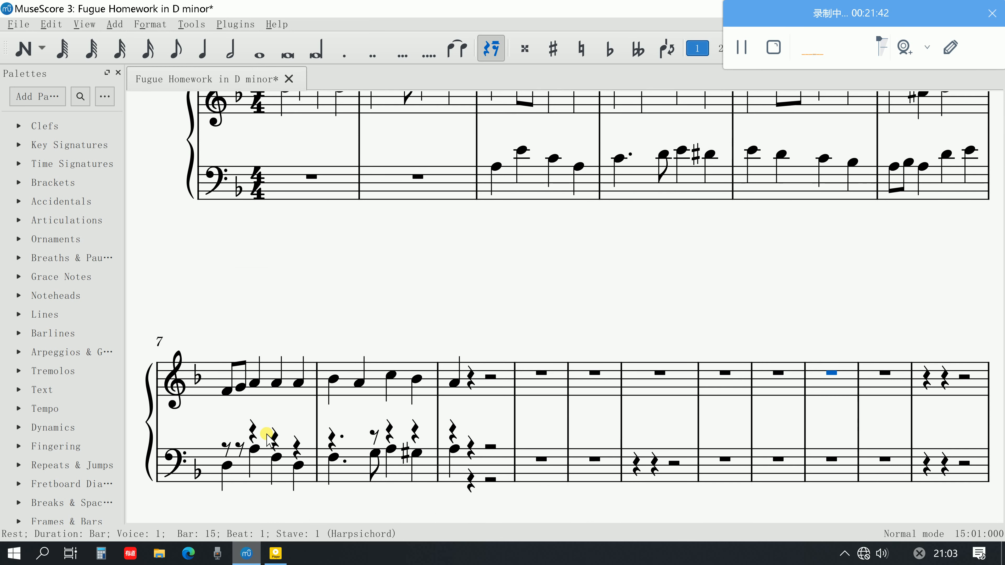
Move the lower-stave subject notes from bar 7 to the first beat of bar 9 from voice 2 to voice 1
click(238, 448)
click(227, 465)
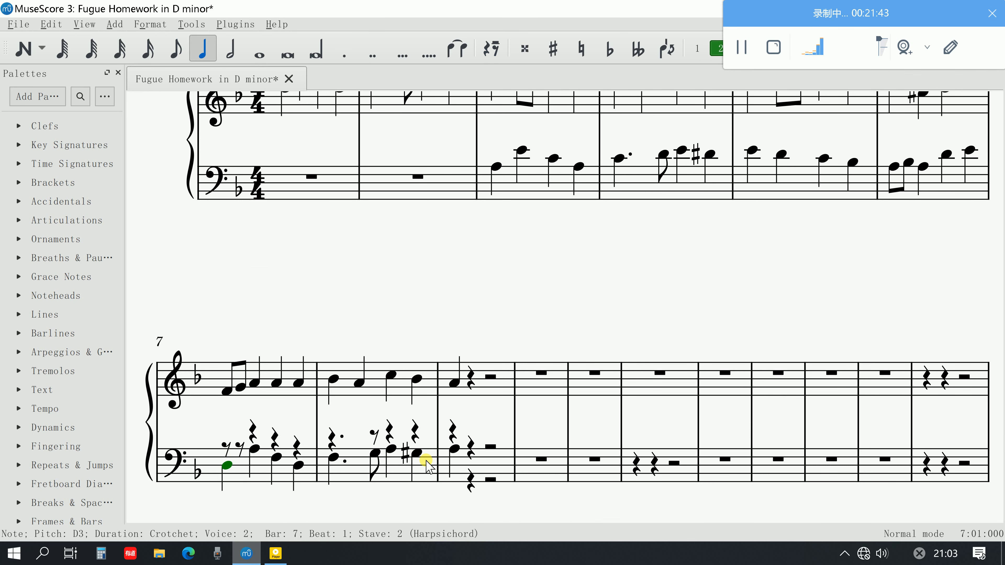
shift+click(455, 449)
click(704, 47)
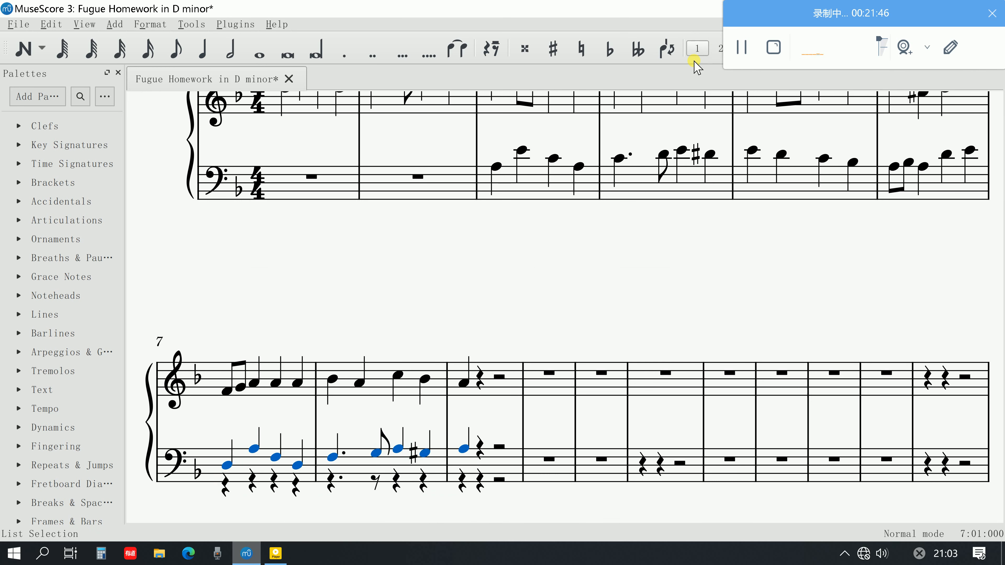
Delete the four leftover voice 2 crotchet rests in the lower stave of bar 7
click(229, 484)
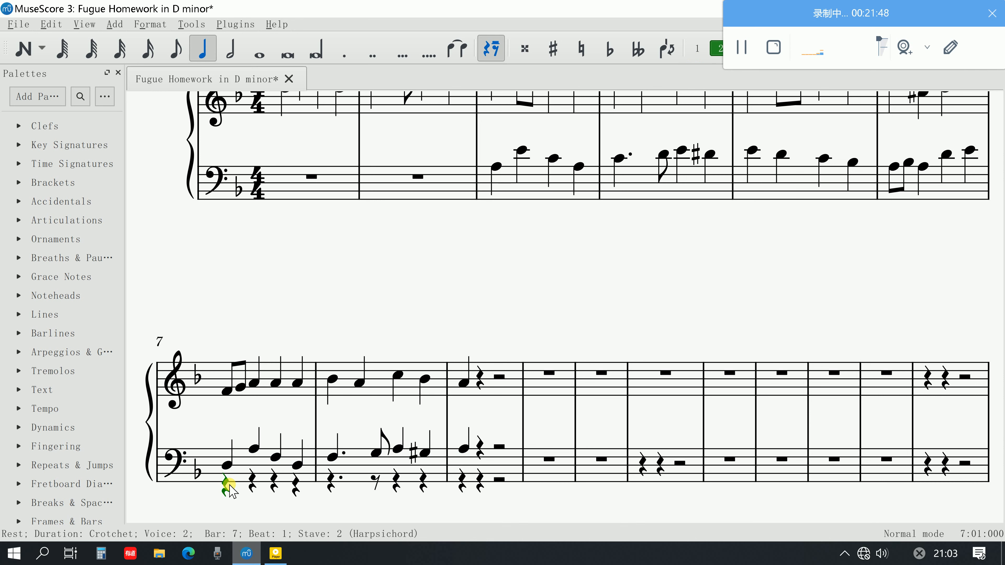
key(Delete)
click(251, 483)
key(Delete)
click(274, 482)
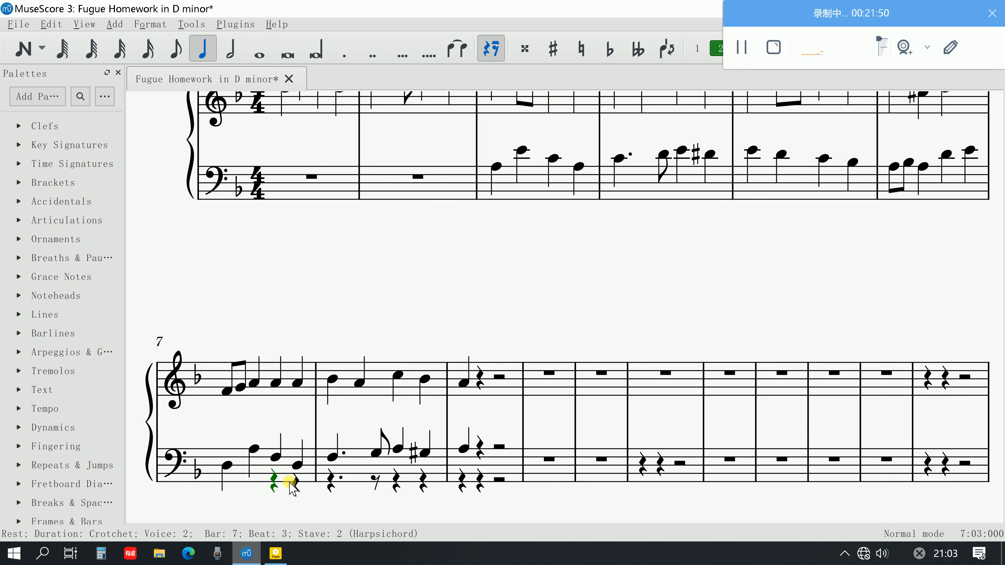
key(Delete)
click(295, 483)
key(Delete)
Delete the leftover voice 2 rests in the lower stave of bar 8
click(331, 481)
scroll(441, 362, up, 1)
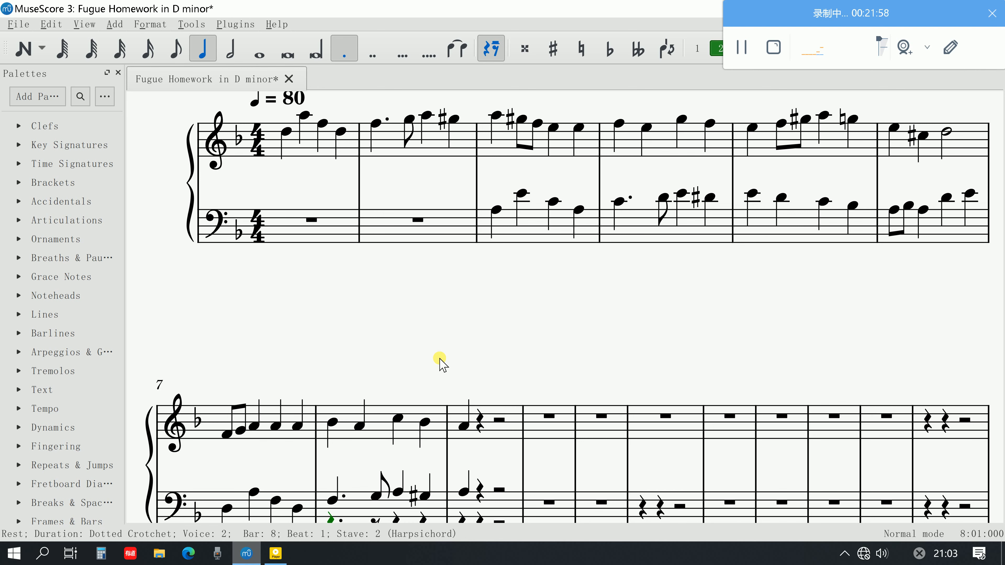
scroll(440, 362, down, 1)
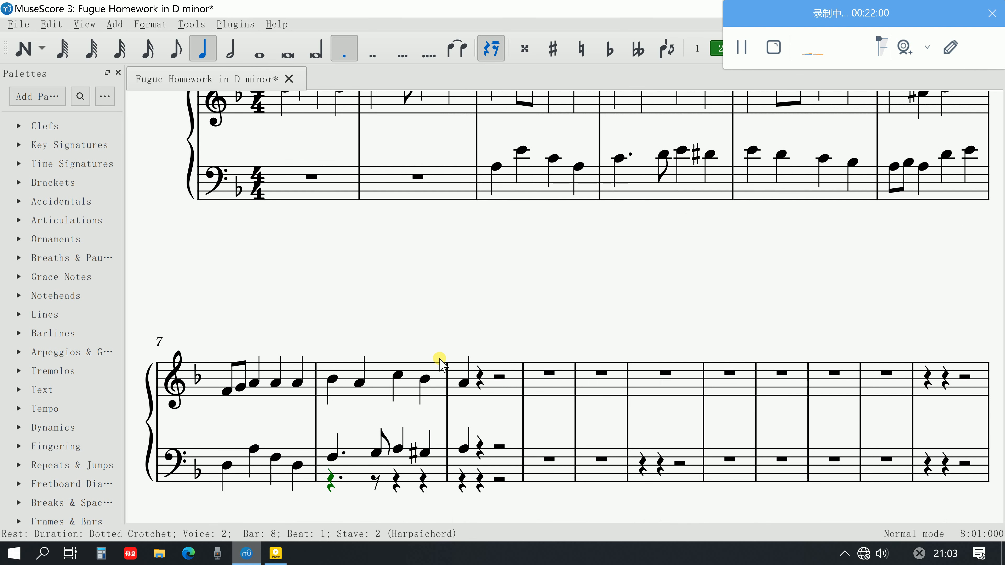
key(Delete)
click(375, 477)
key(Delete)
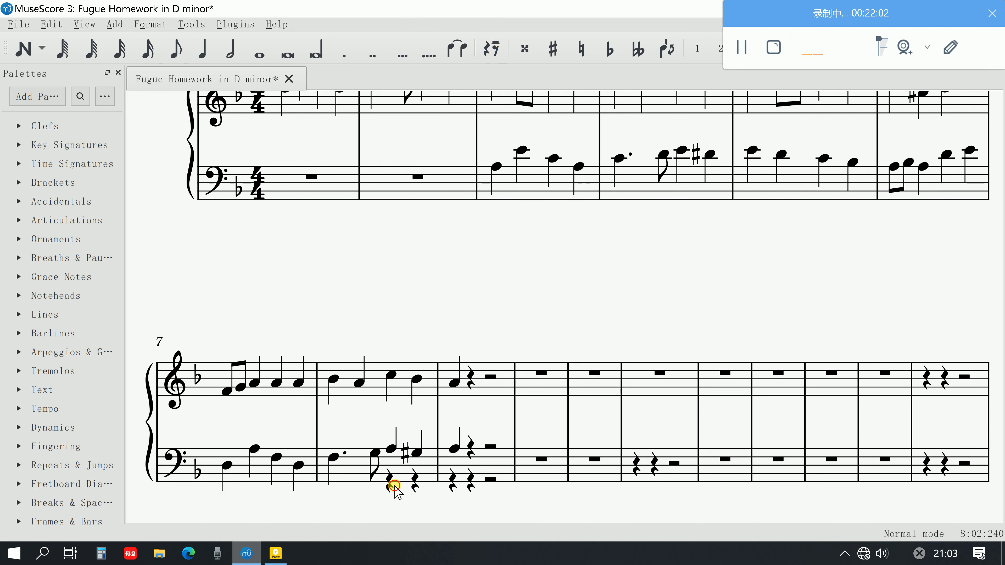
click(390, 480)
key(Delete)
click(413, 482)
key(Delete)
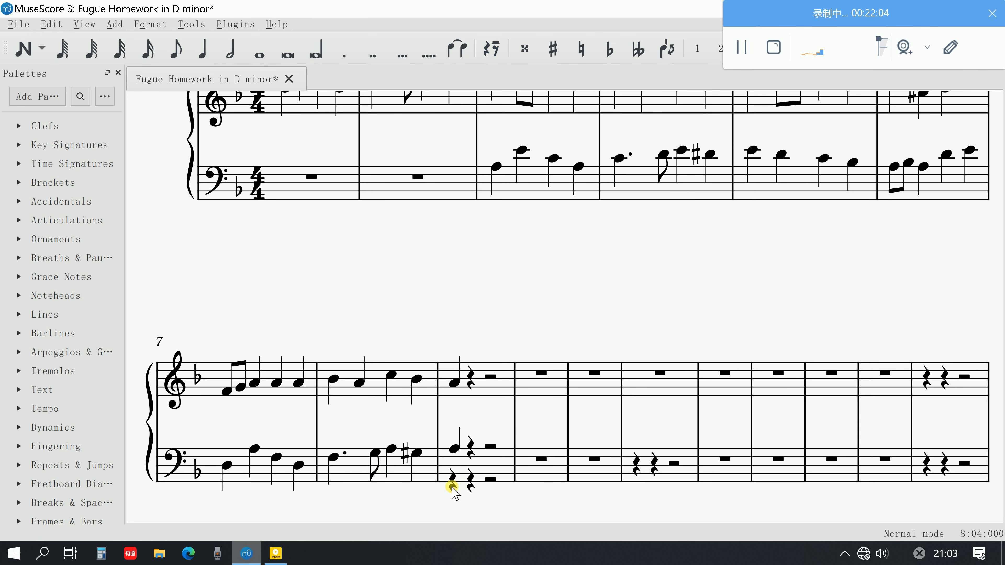
Delete the two leftover voice 2 crotchet rests on beats 1 and 2 of bar 9 in the lower stave
click(453, 483)
key(Delete)
click(471, 483)
key(Delete)
scroll(483, 346, up, 3)
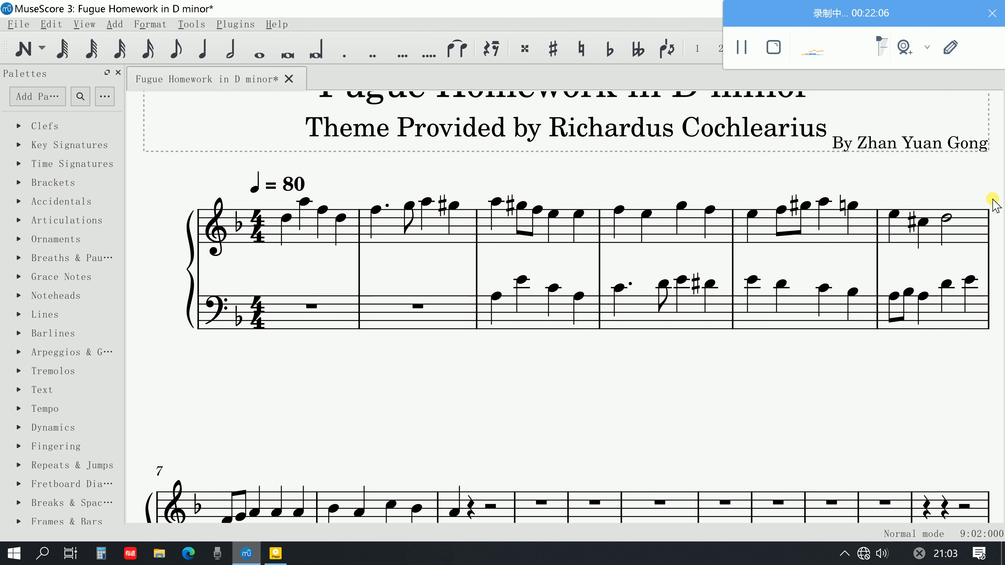
scroll(937, 220, down, 3)
scroll(796, 262, up, 1)
scroll(796, 263, down, 4)
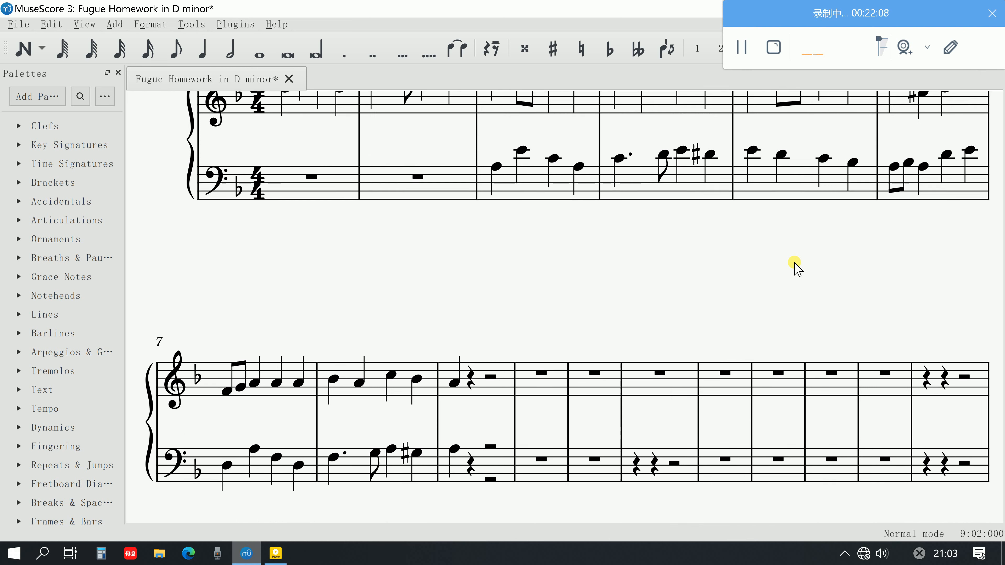
Play back the passage from bar 7 into bar 9 and audition single notes at the end of bars 6 and 7
click(233, 339)
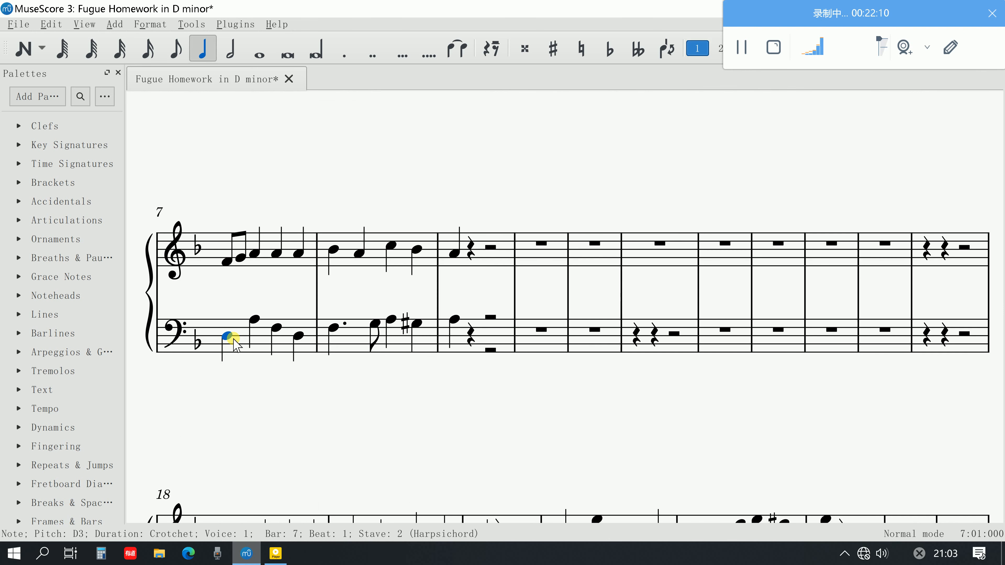
key(space)
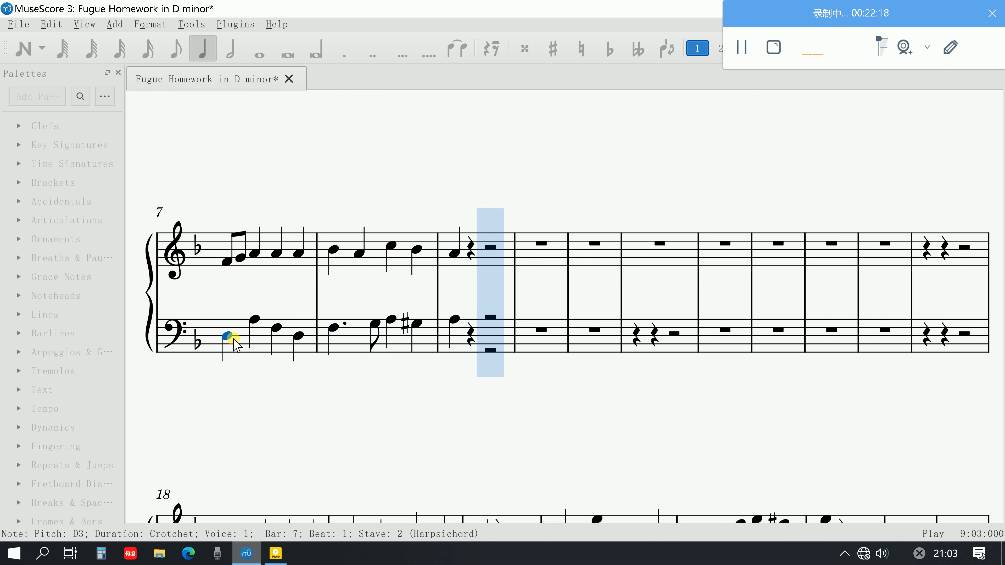
key(space)
scroll(518, 346, up, 3)
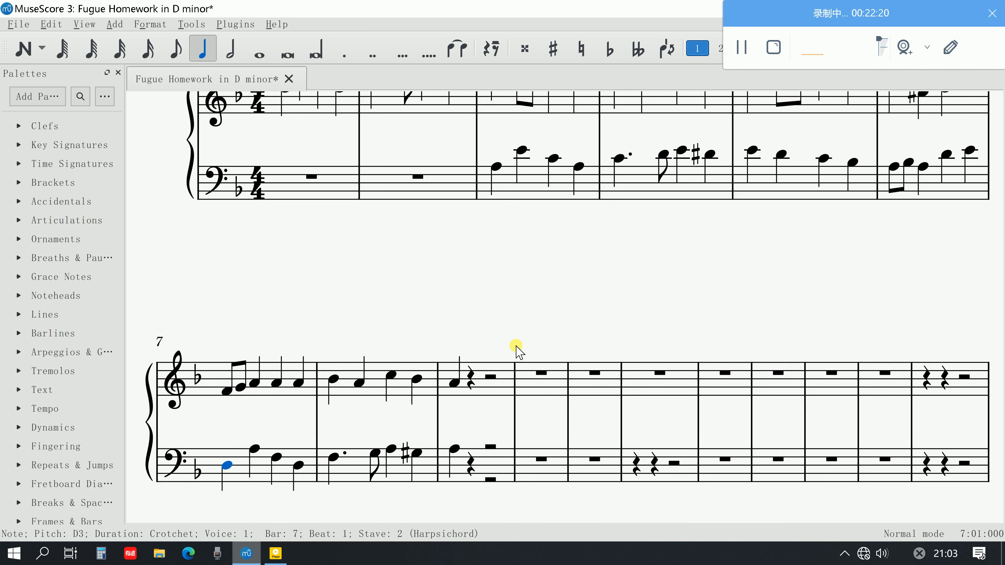
click(296, 386)
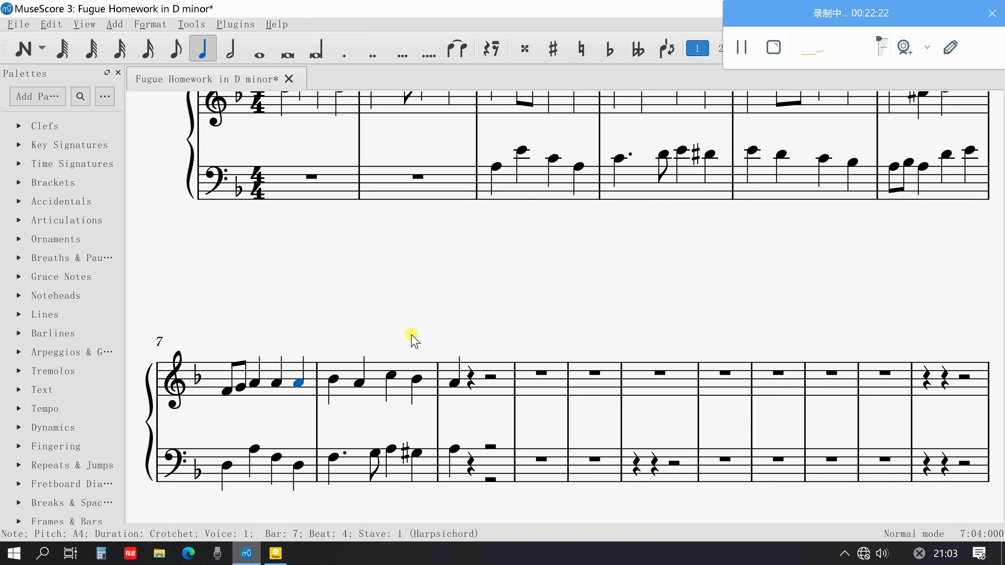
scroll(791, 166, up, 3)
click(924, 295)
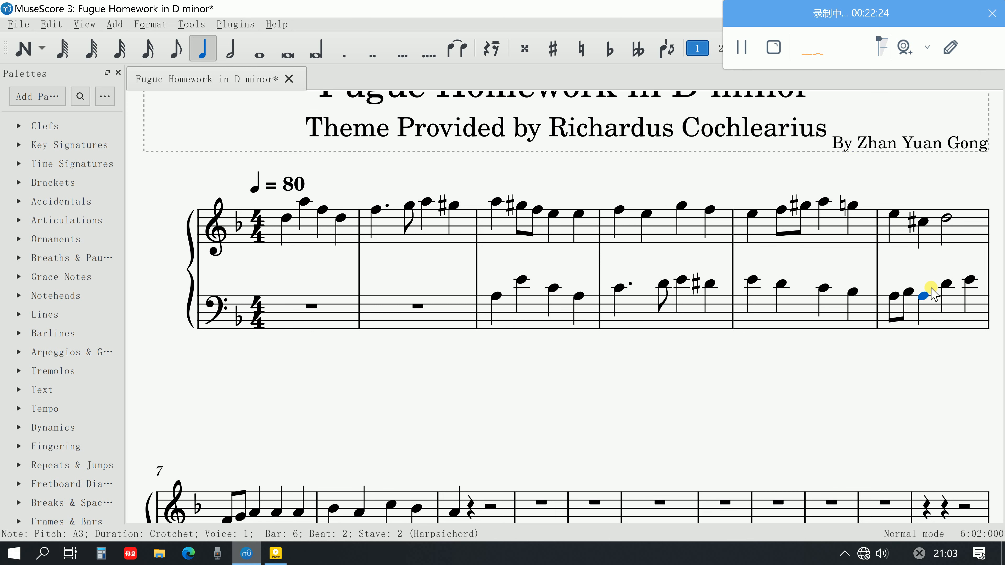
click(970, 280)
scroll(852, 321, down, 2)
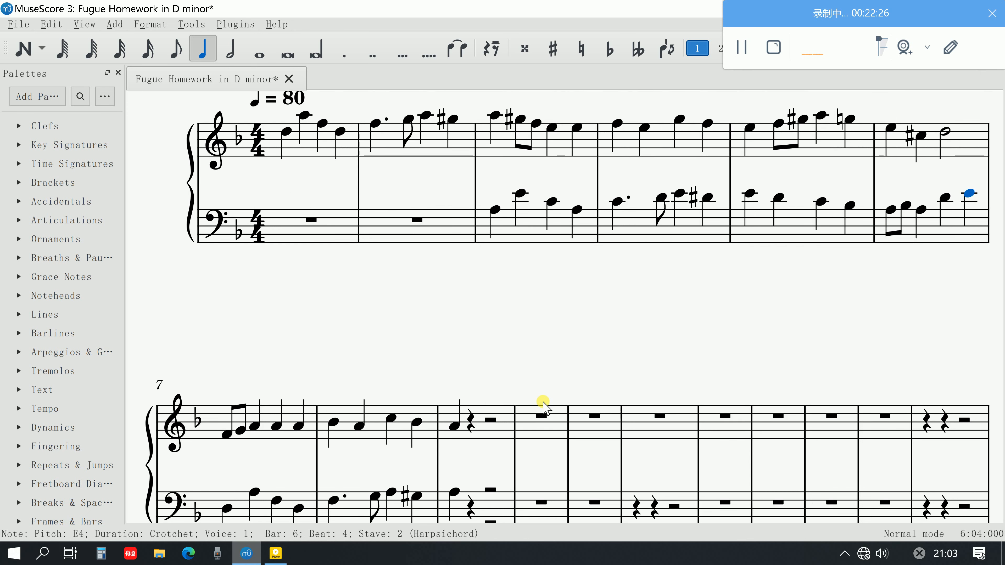
scroll(543, 407, down, 2)
Move the upper-stave notes from bar 7 to the first beat of bar 9 from voice 1 to voice 2
click(454, 340)
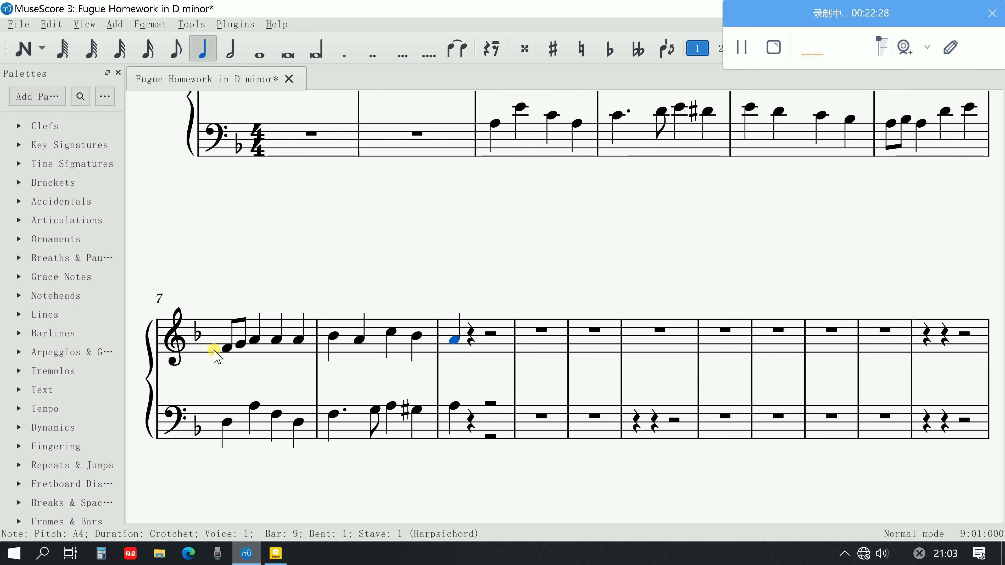
shift+click(224, 348)
key(ctrl+alt+2)
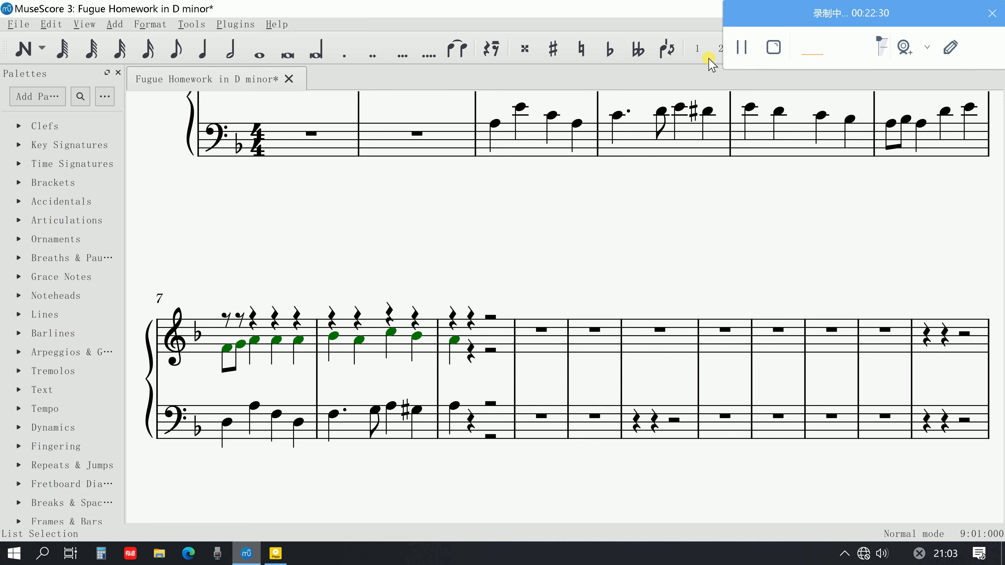
key(Escape)
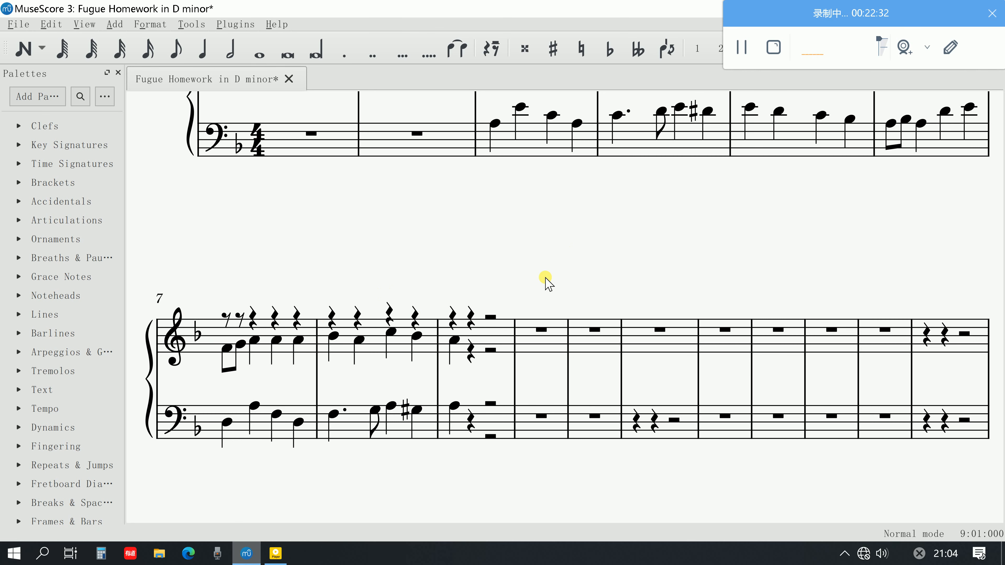
scroll(554, 281, up, 2)
scroll(511, 206, down, 3)
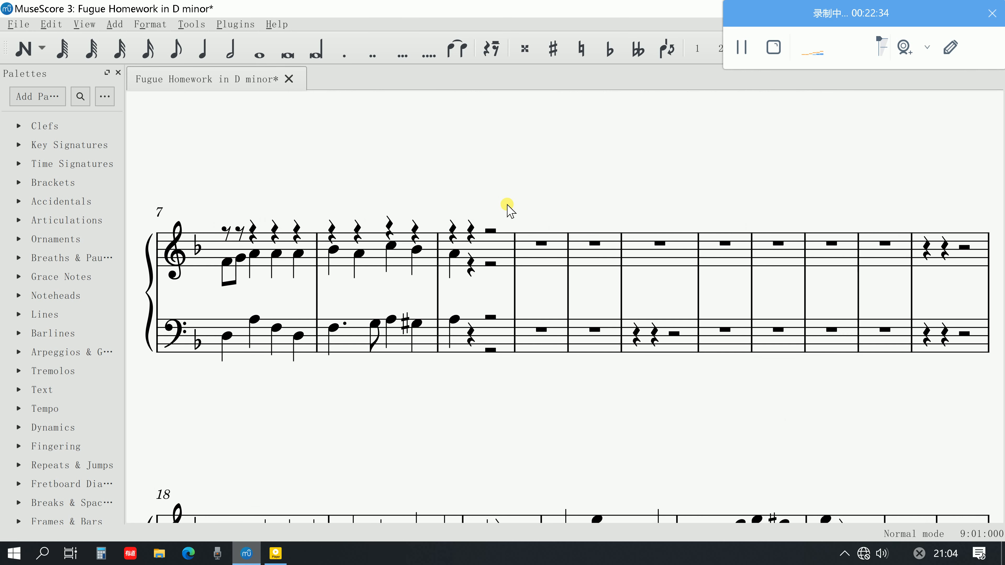
Consult step 7 on the free counterpoint in the Acrobat PDF guide and return to the MuseScore score at bar 7
click(276, 554)
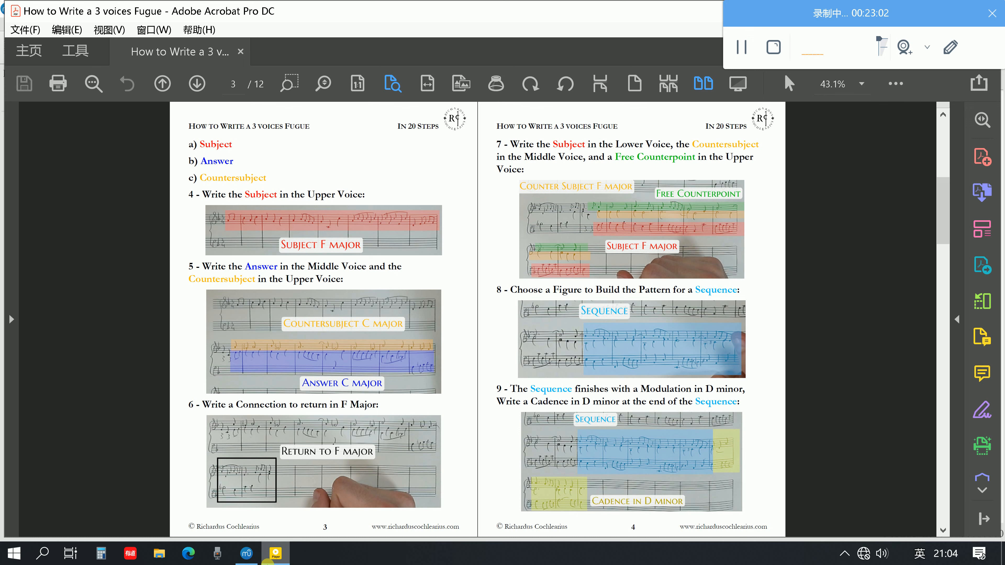
click(246, 553)
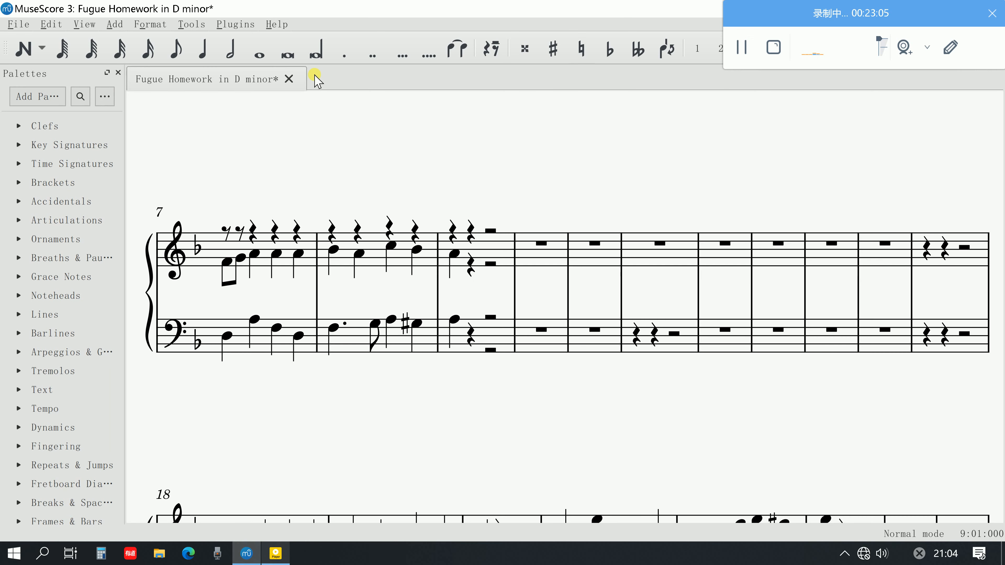
scroll(550, 152, up, 5)
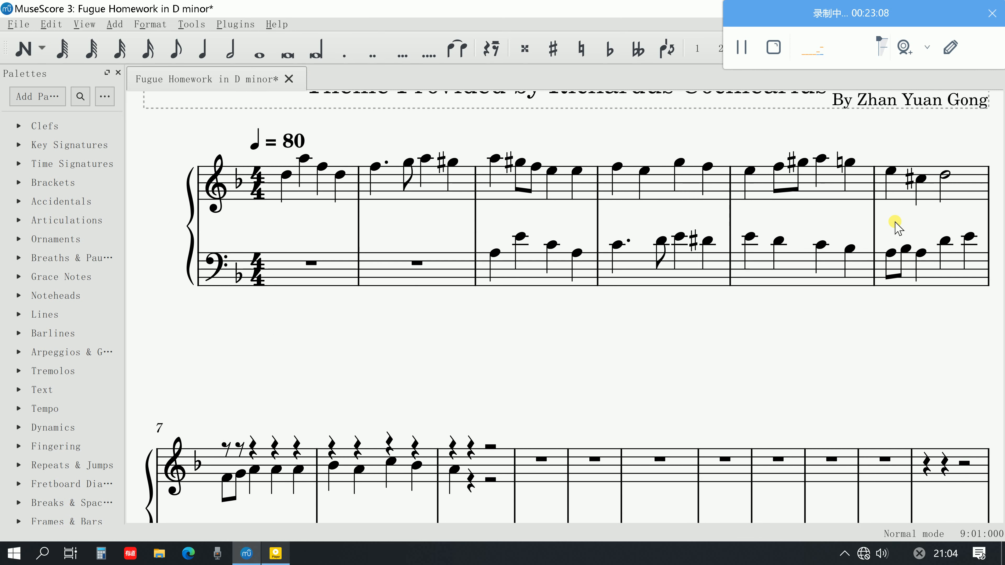
scroll(554, 309, down, 3)
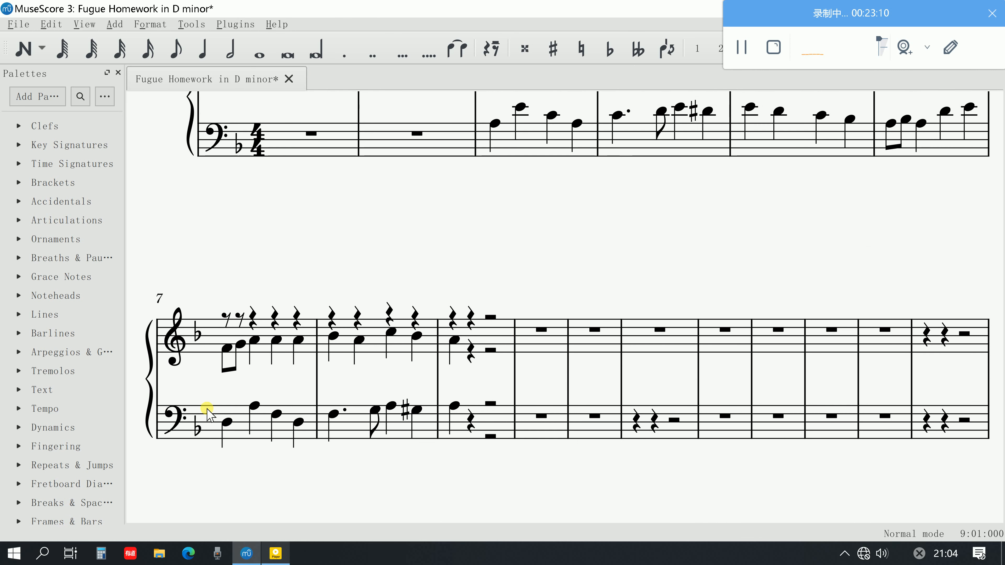
Start note input on the upper stave of bar 7 and enter a D5 crotchet on beat 1 in voice 1
click(226, 318)
click(24, 48)
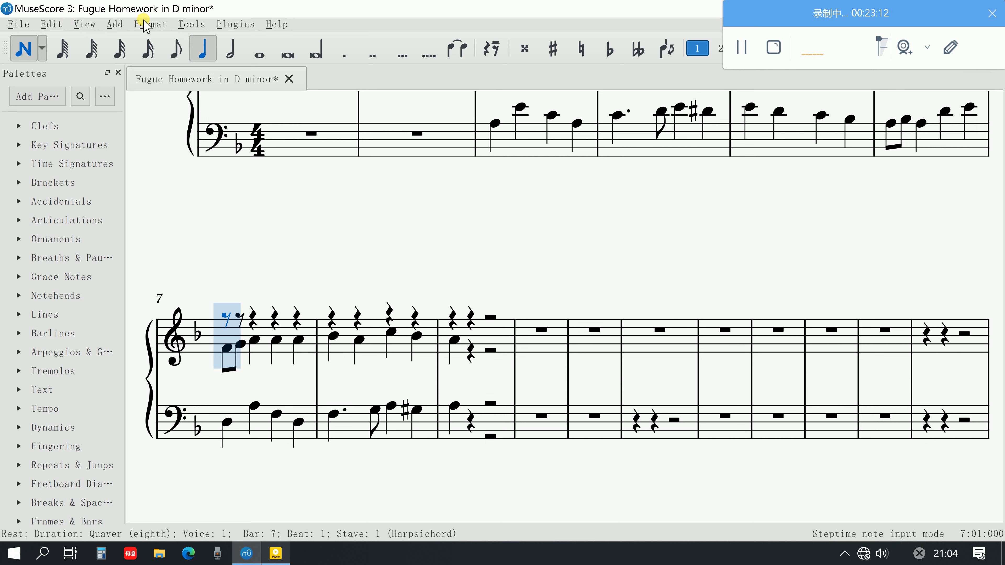
click(221, 339)
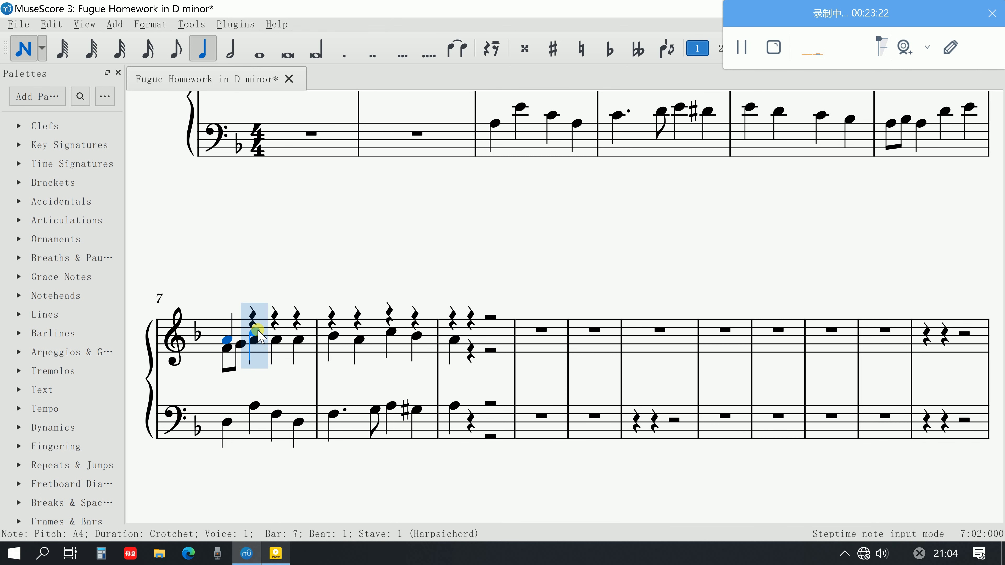
key(ctrl+z)
click(225, 332)
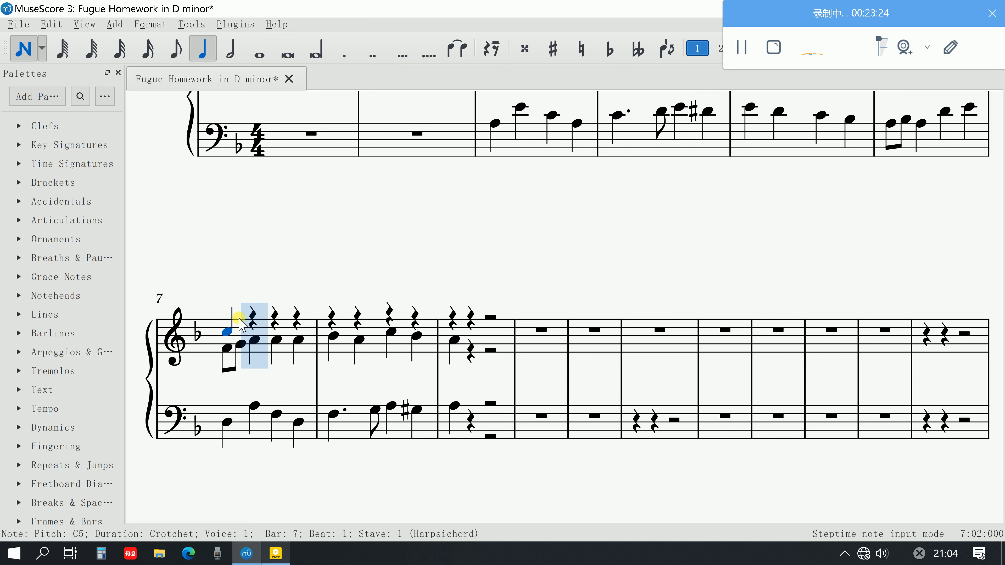
key(ctrl+z)
click(226, 327)
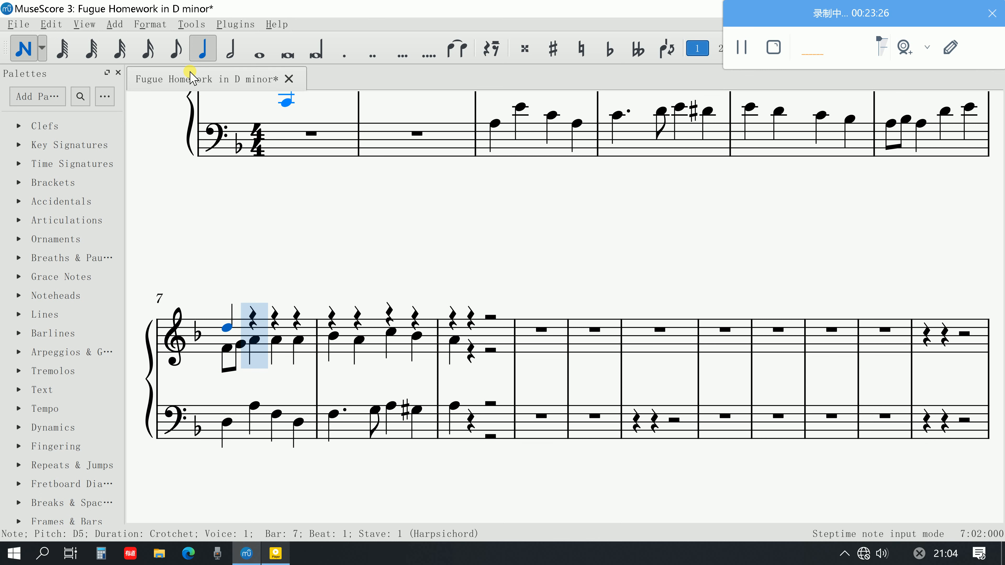
Continue the upper voice of bar 7 with quavers E5, F5, E5 and D5 on beats 2 and 3 and an F5 crotchet on beat 4
click(183, 56)
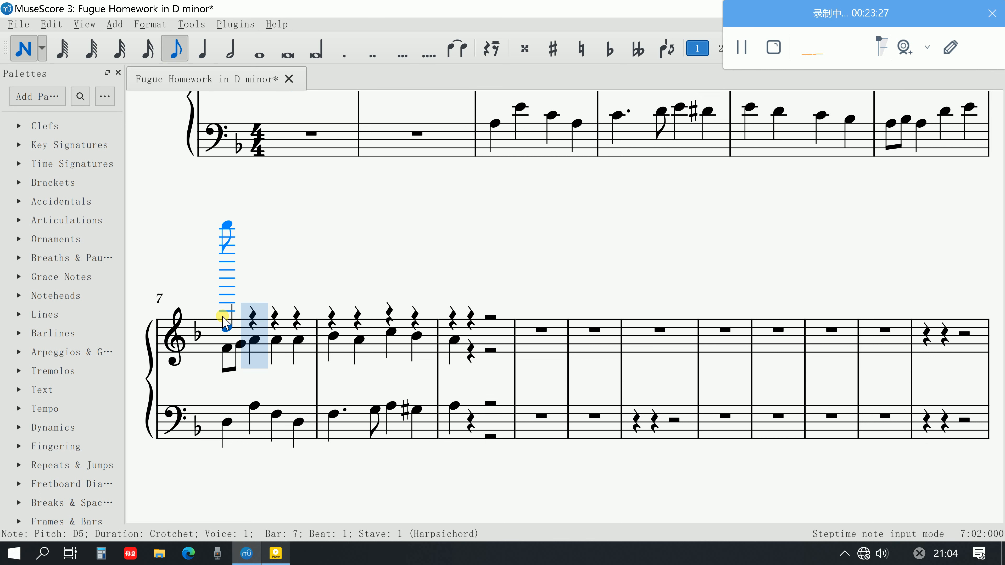
click(255, 323)
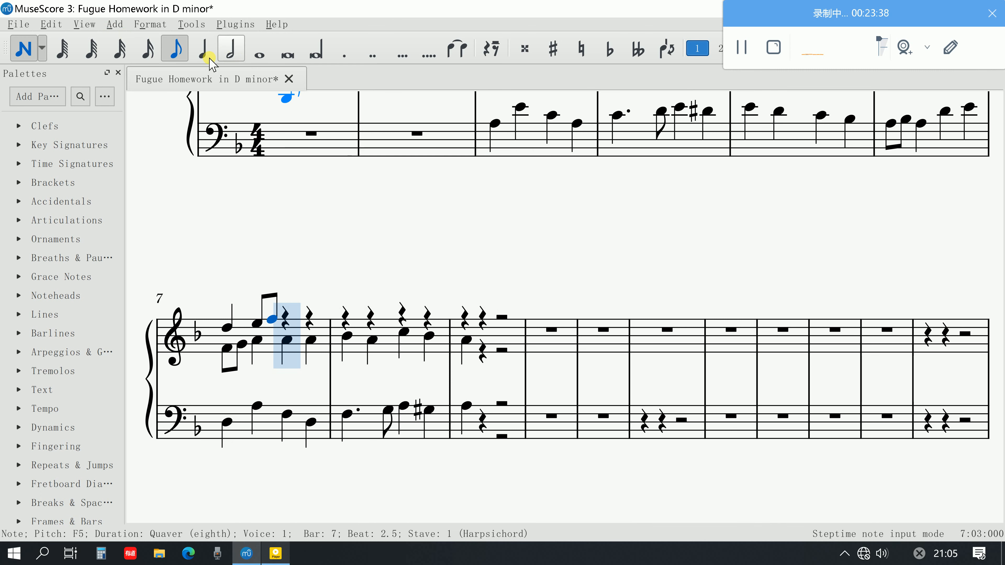
click(290, 325)
click(305, 329)
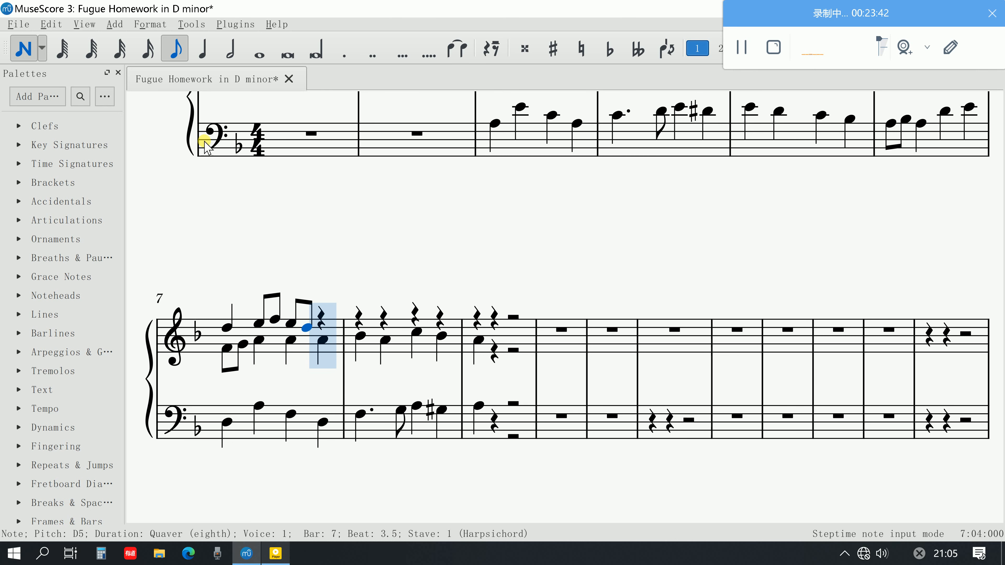
click(211, 49)
click(333, 325)
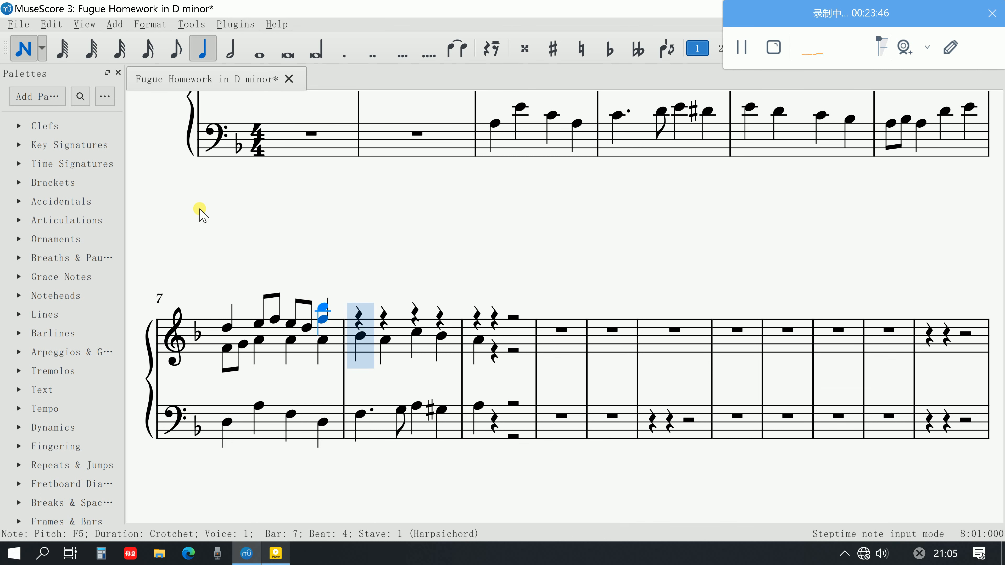
click(24, 49)
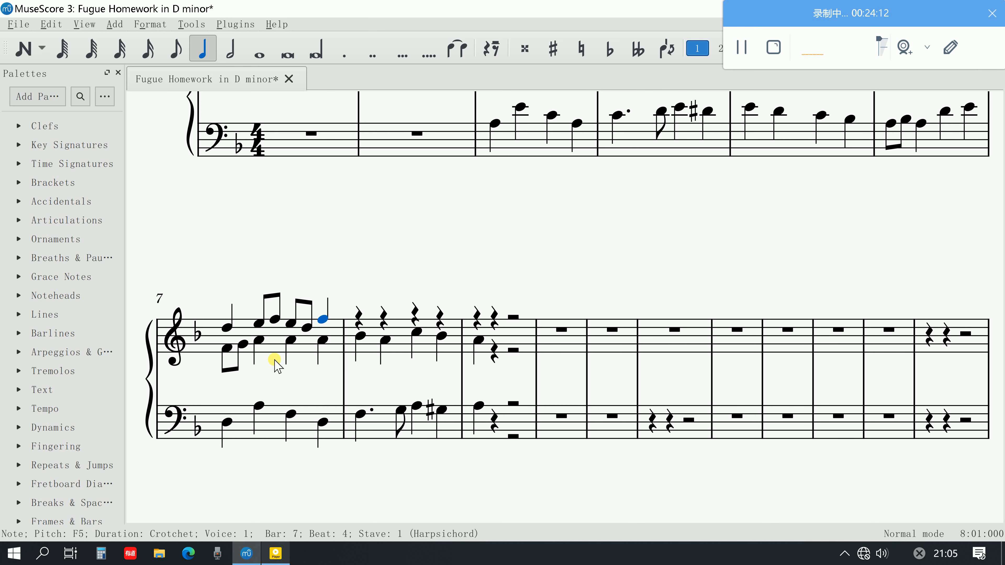
Change the pitch of the upper-voice quaver on beat 3 of bar 7 to C5
click(289, 323)
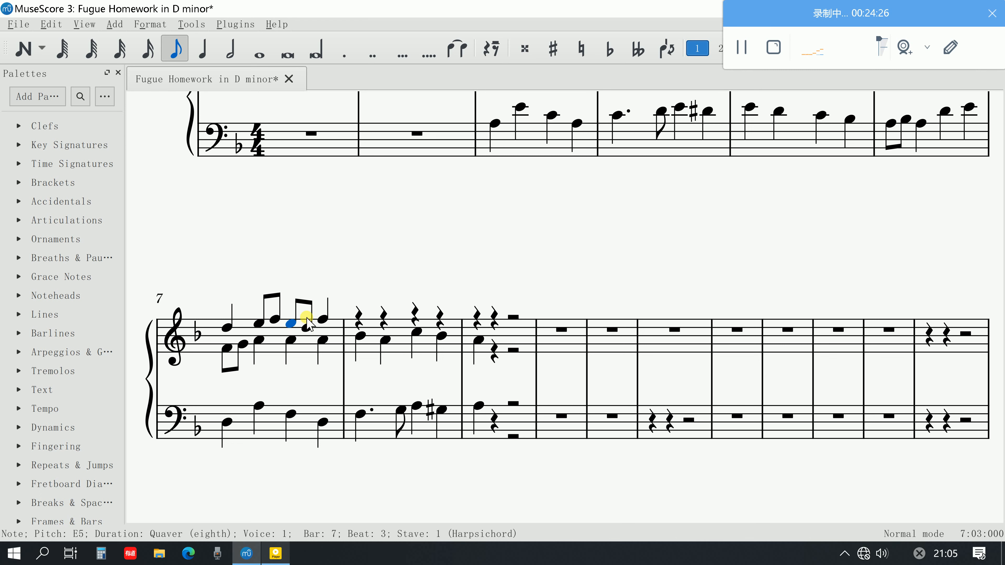
drag(290, 327, 299, 331)
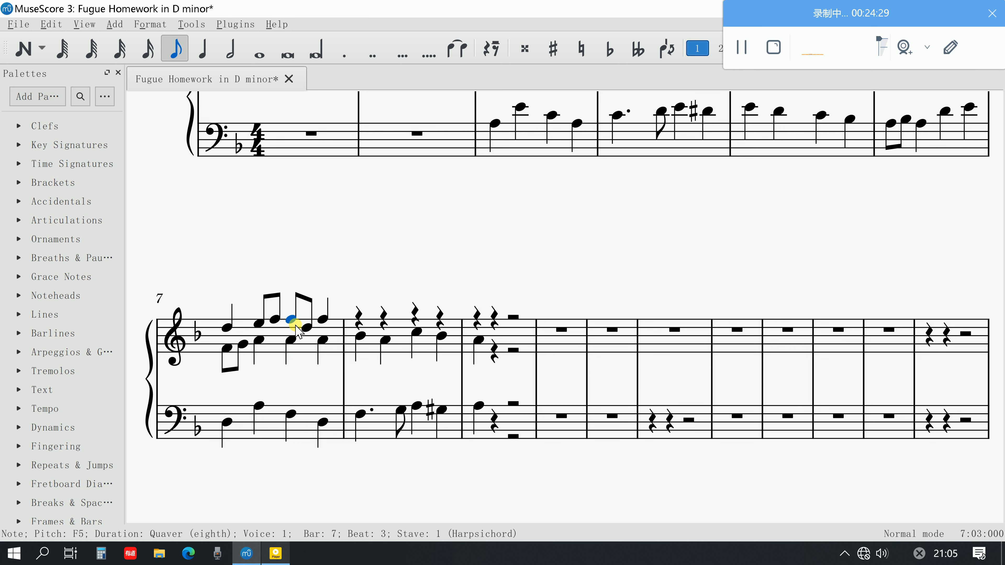
scroll(295, 326, up, 2)
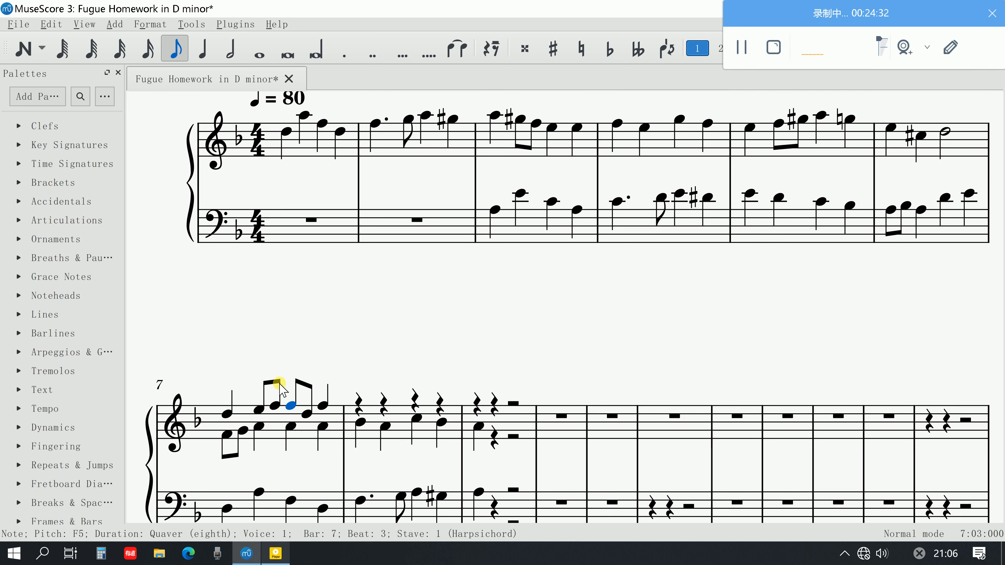
drag(293, 403, 301, 415)
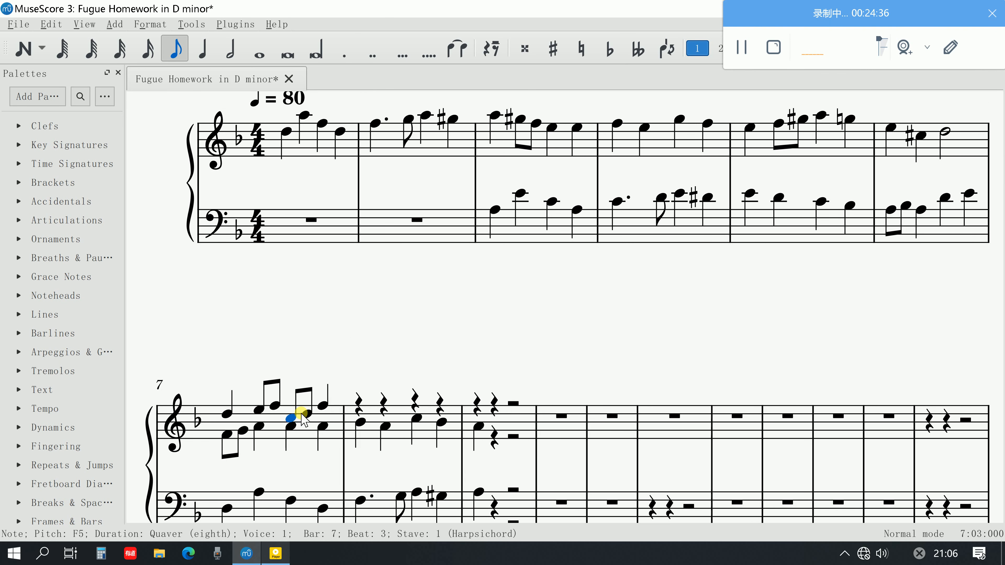
Replace the upper-voice D5 quaver on the second half of beat 3 in bar 7 with semiquavers D5 and E5
click(308, 413)
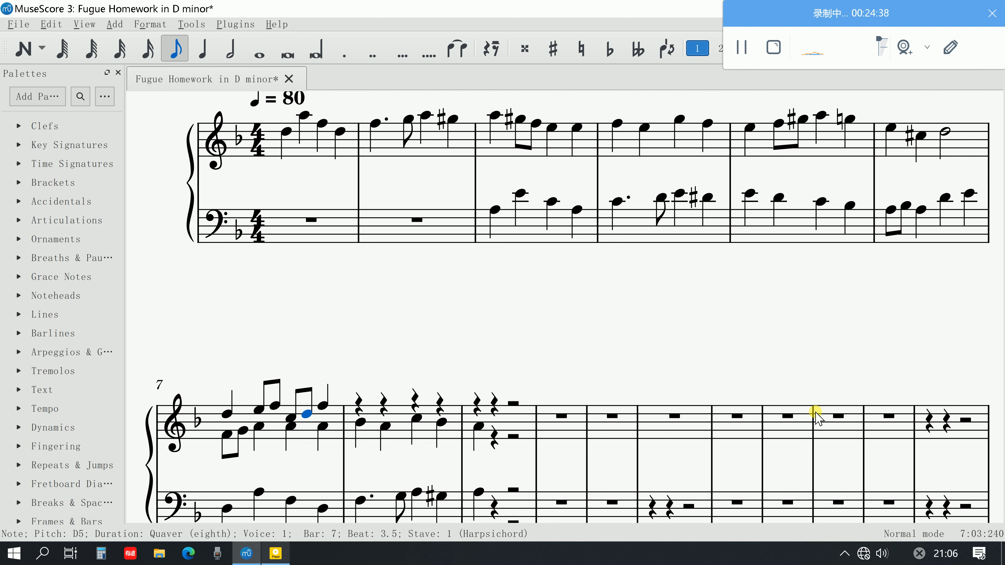
key(Delete)
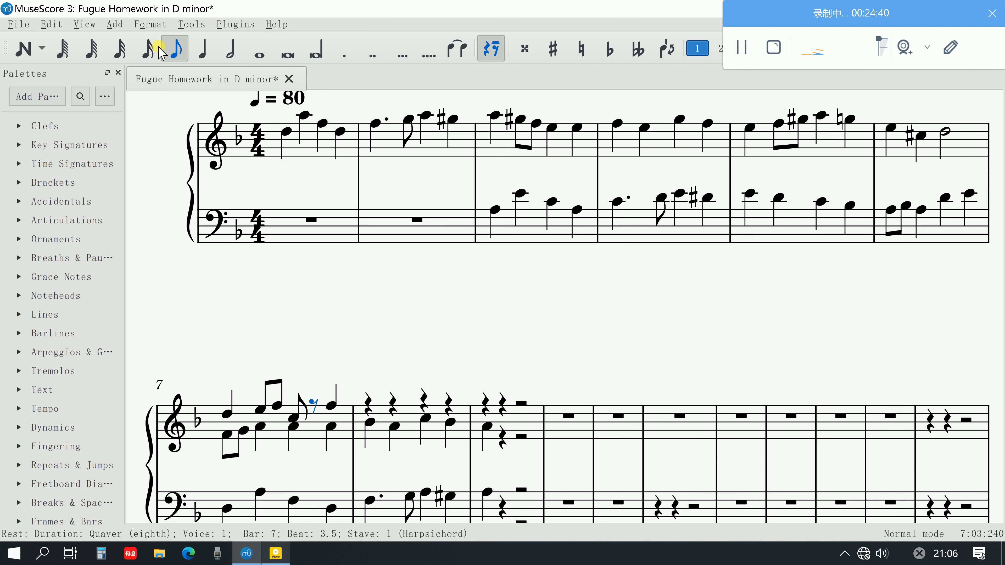
click(32, 49)
click(148, 48)
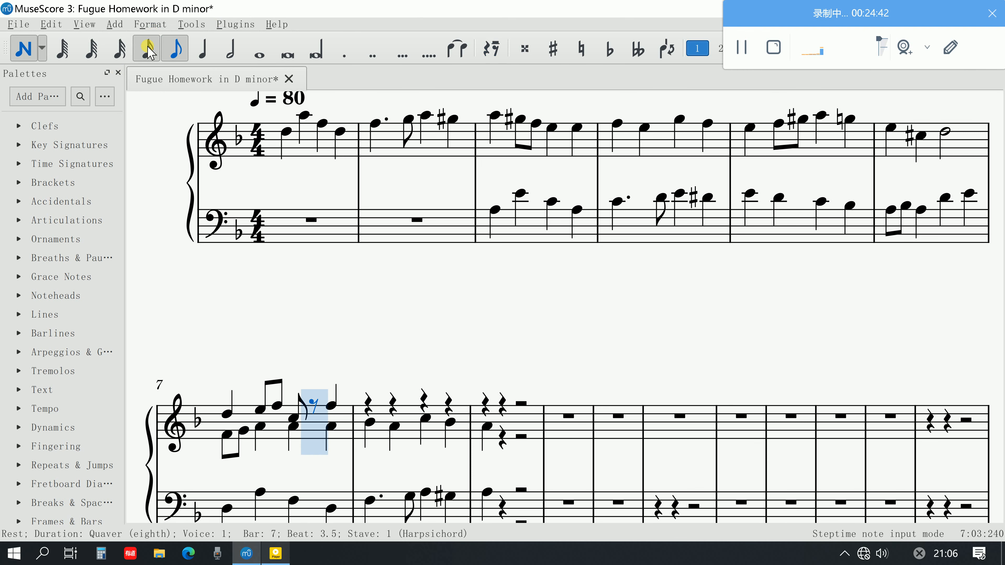
click(321, 415)
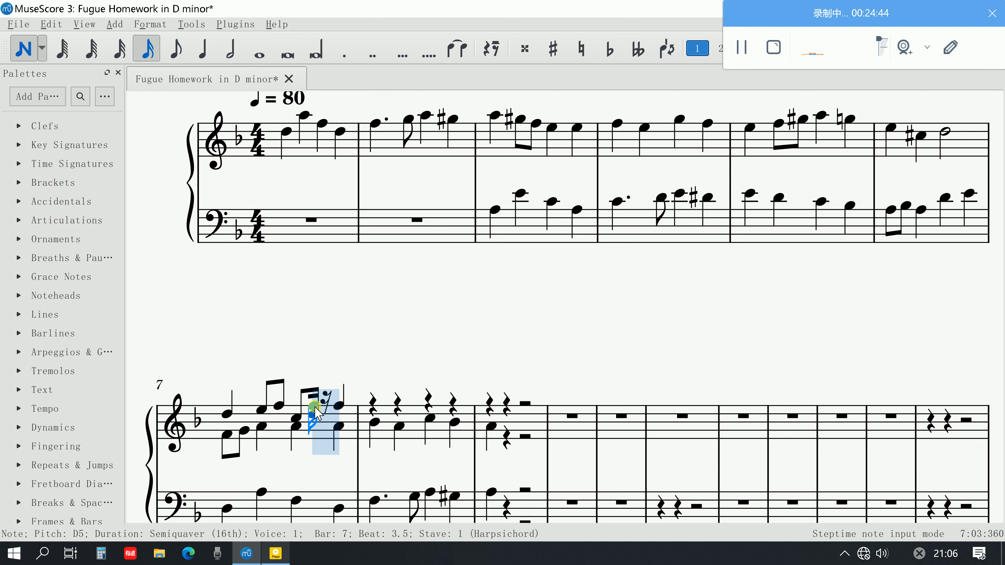
click(324, 410)
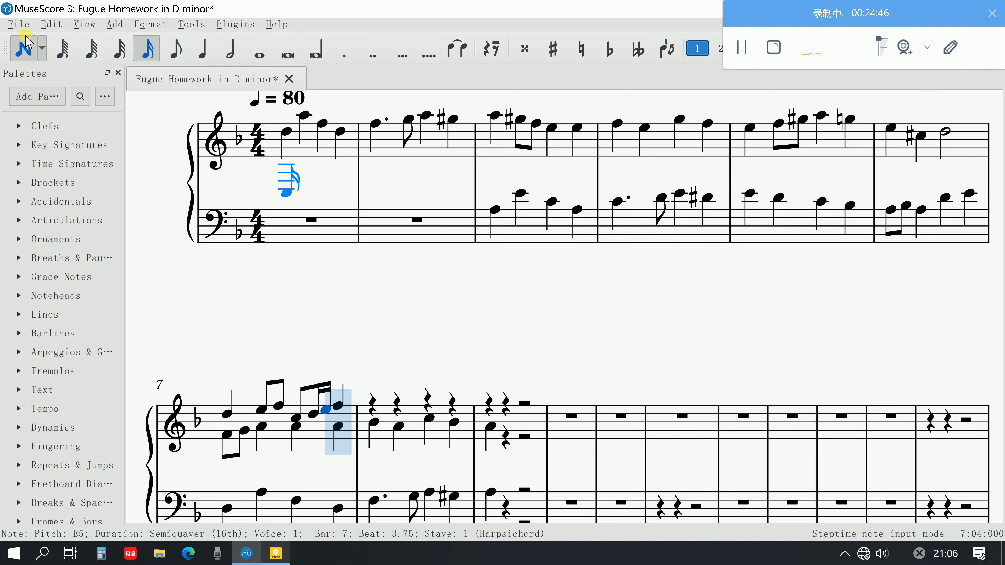
key(Escape)
Change the upper-voice quaver on the second half of beat 2 in bar 7 to D5 and play back the bar
scroll(277, 416, down, 1)
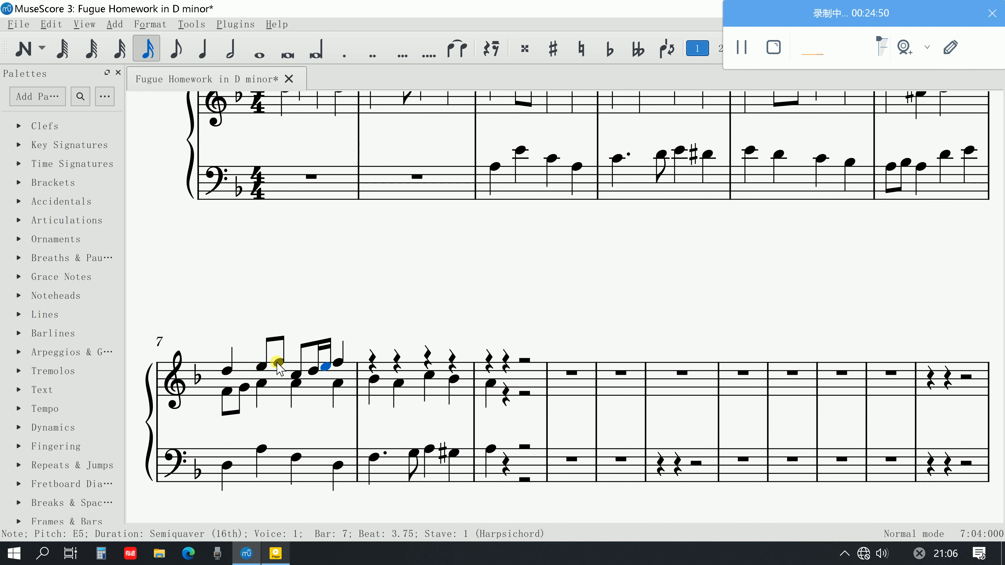
drag(274, 366, 275, 374)
click(224, 372)
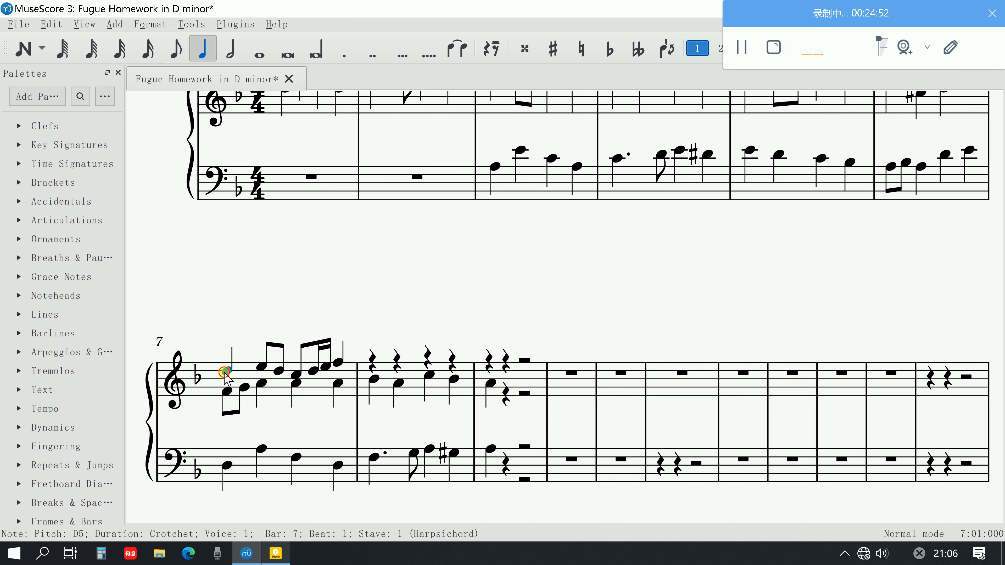
key(space)
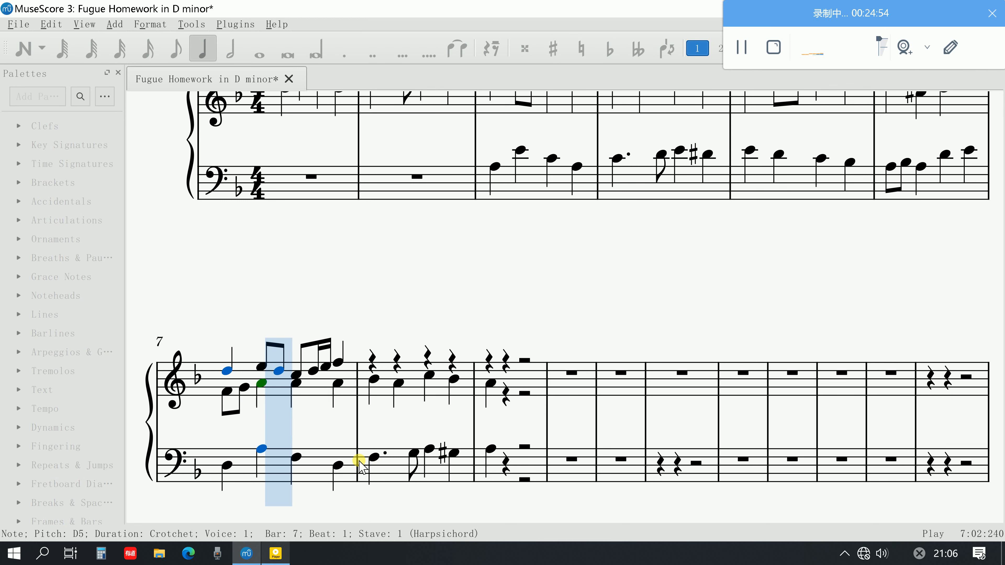
key(space)
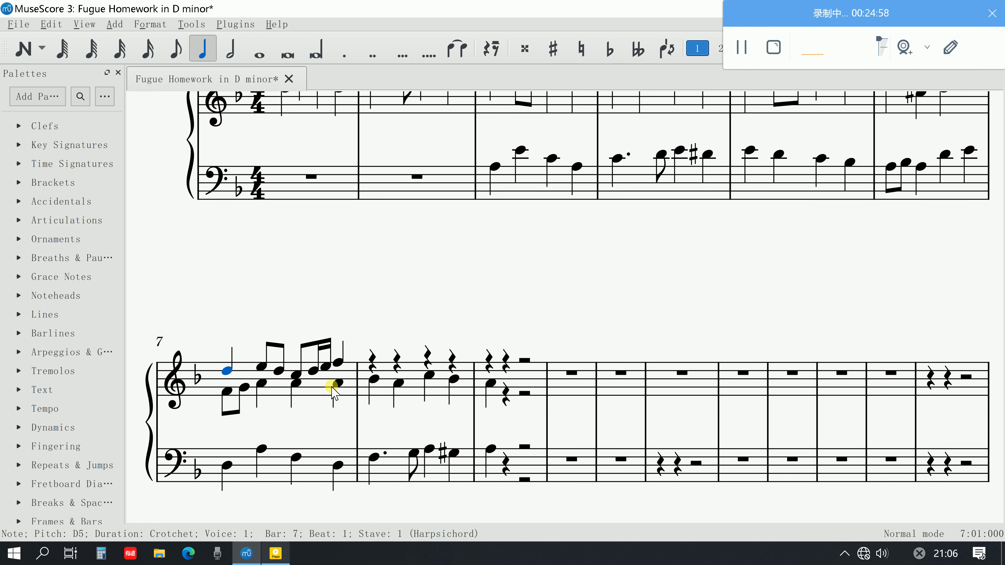
Enter a D5 quaver on beat 1 of bar 8 in voice 1 of the upper stave
click(373, 457)
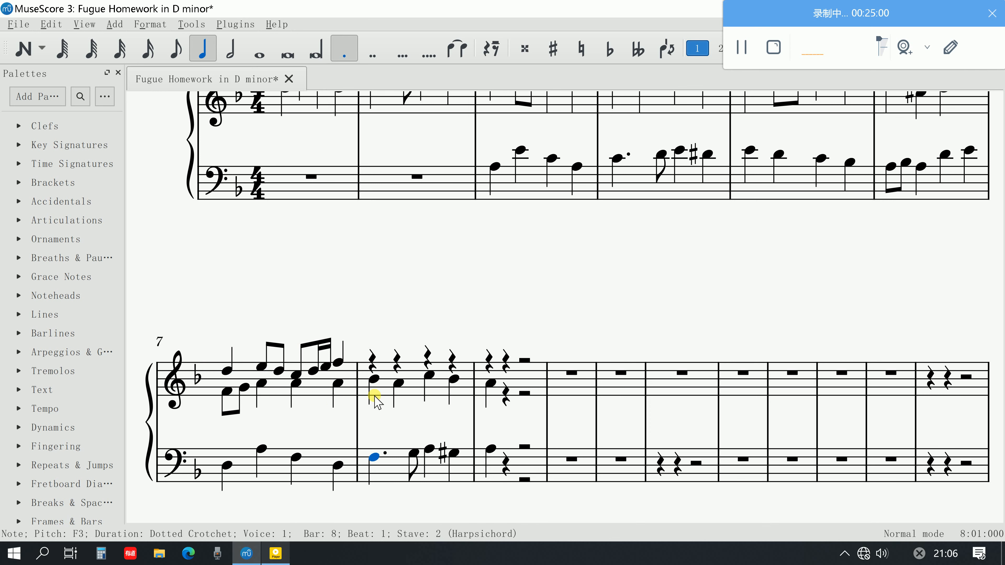
click(373, 379)
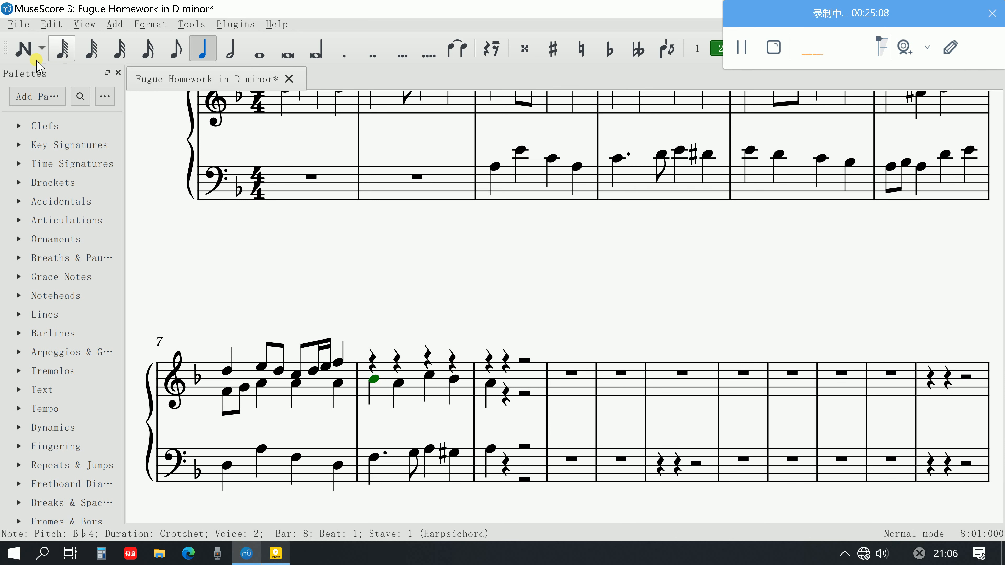
click(24, 49)
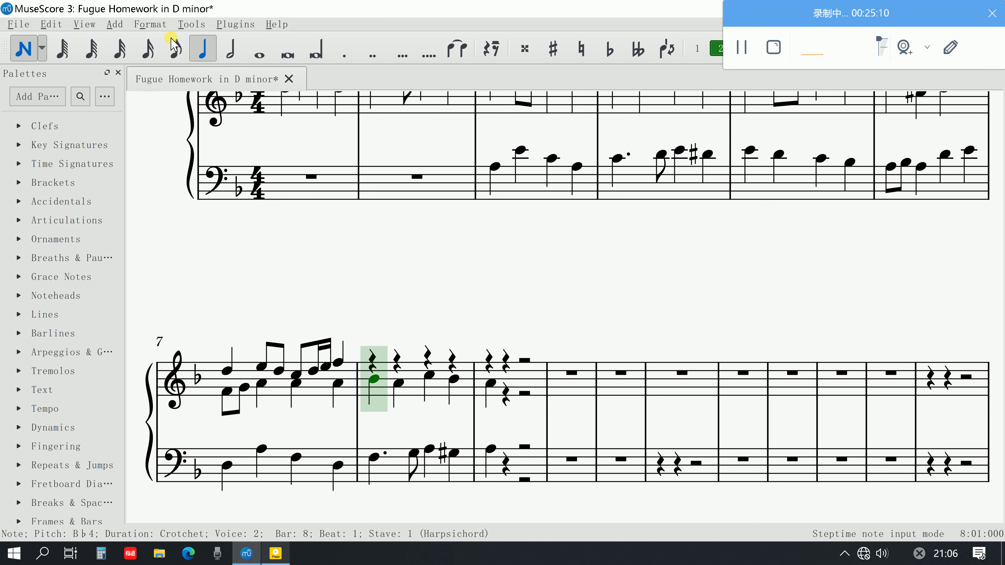
click(175, 49)
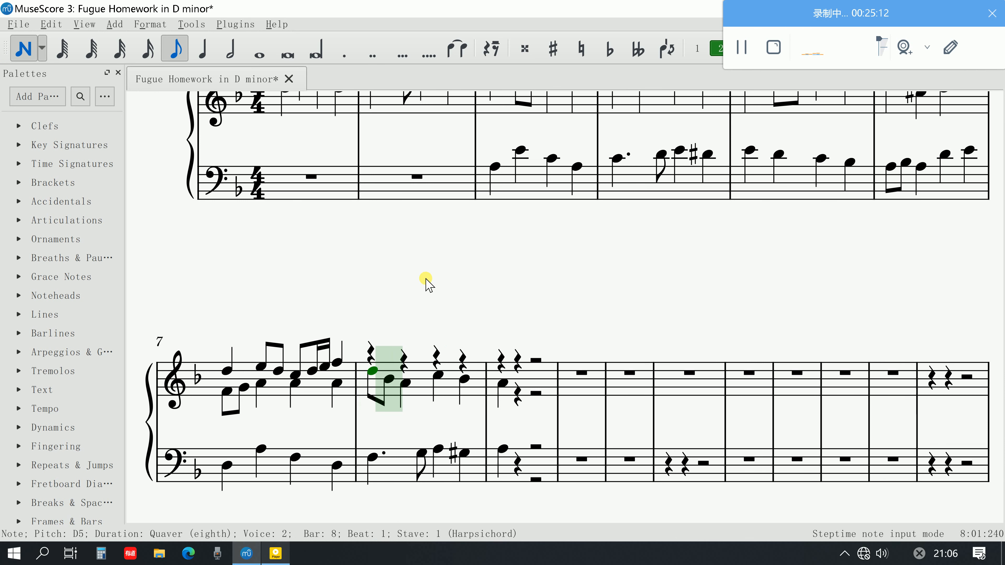
click(697, 48)
click(362, 369)
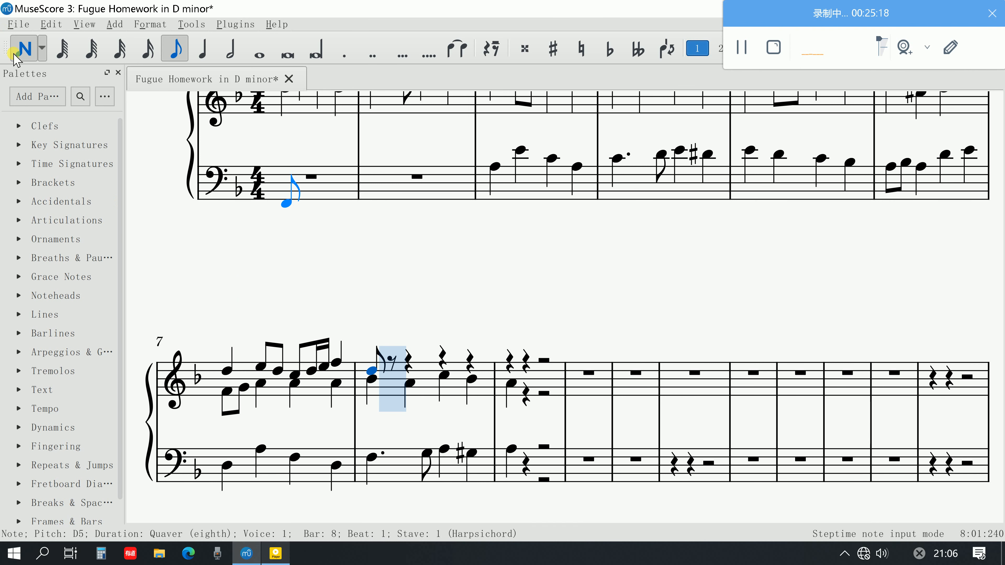
click(22, 53)
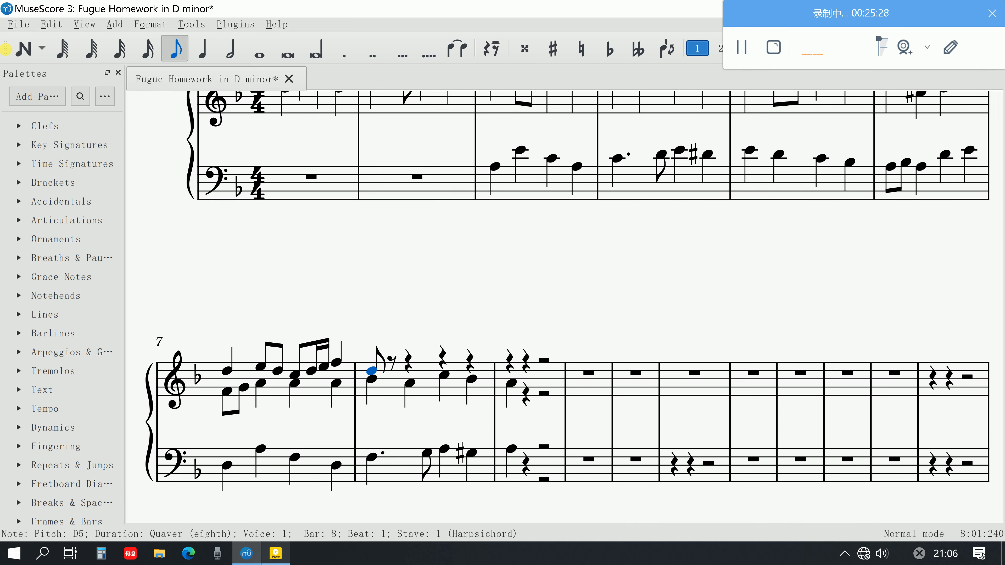
Add semiquavers E5 and D5 on the second half of beat 1 in bar 8's upper voice
click(23, 49)
key(3)
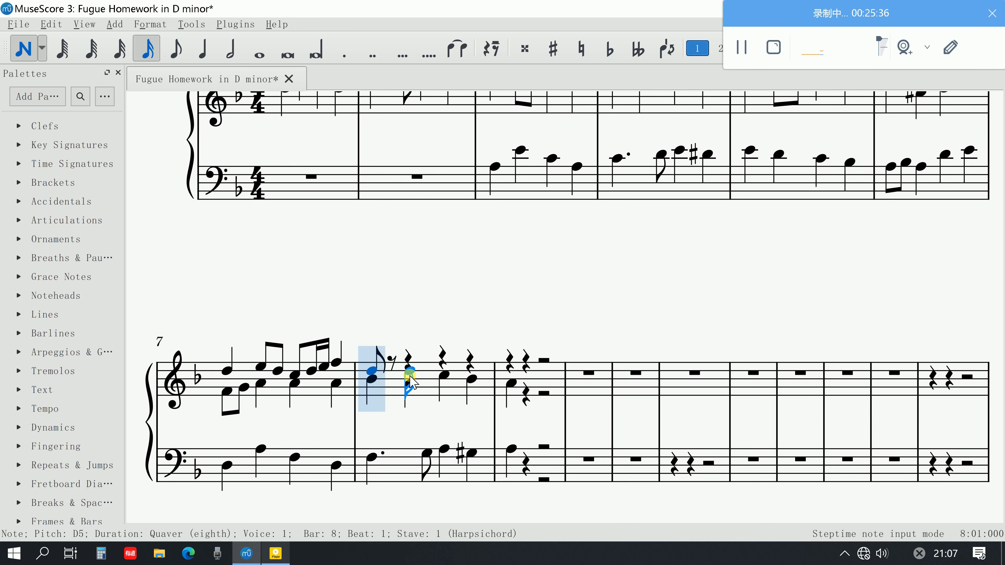
click(400, 370)
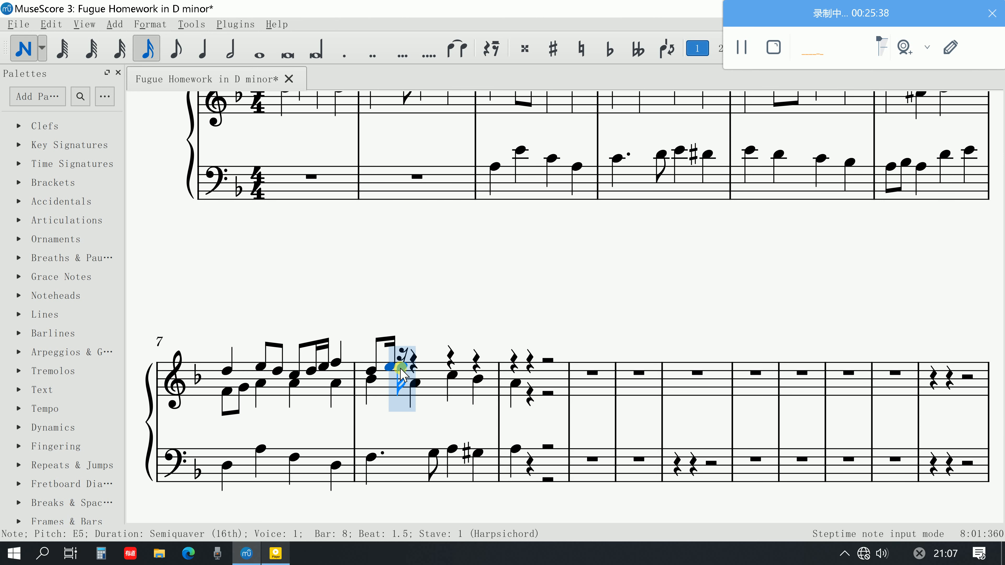
click(401, 372)
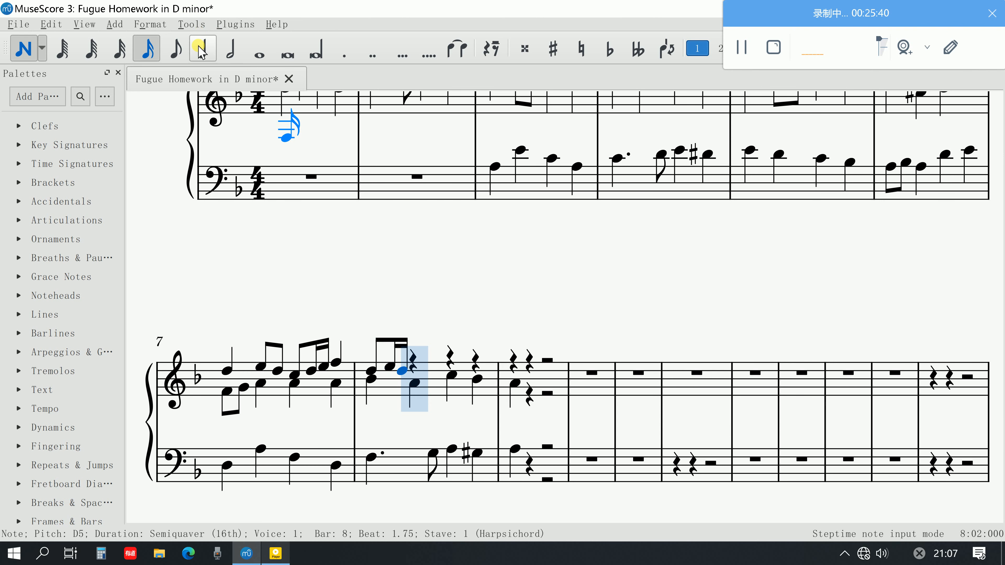
click(175, 49)
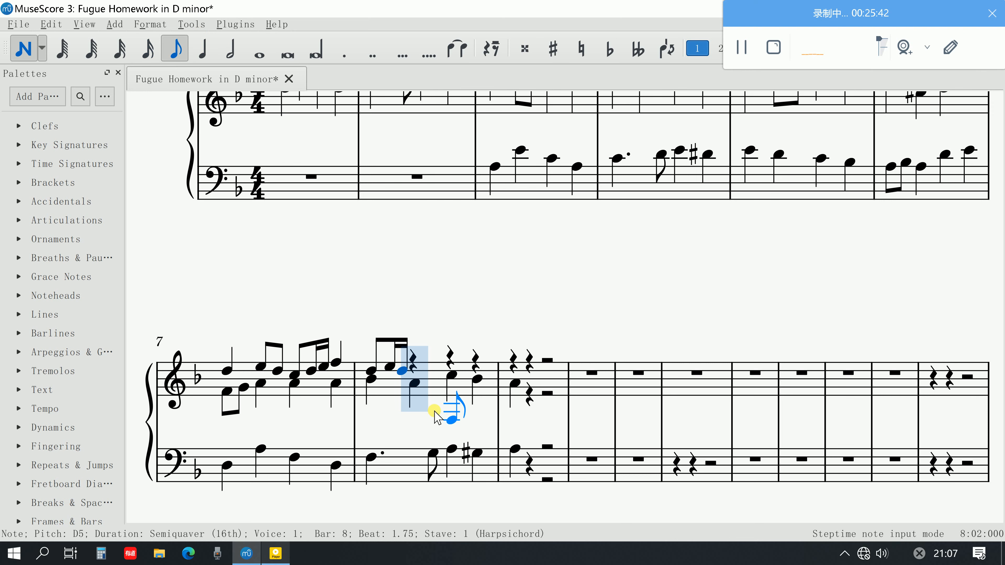
click(414, 375)
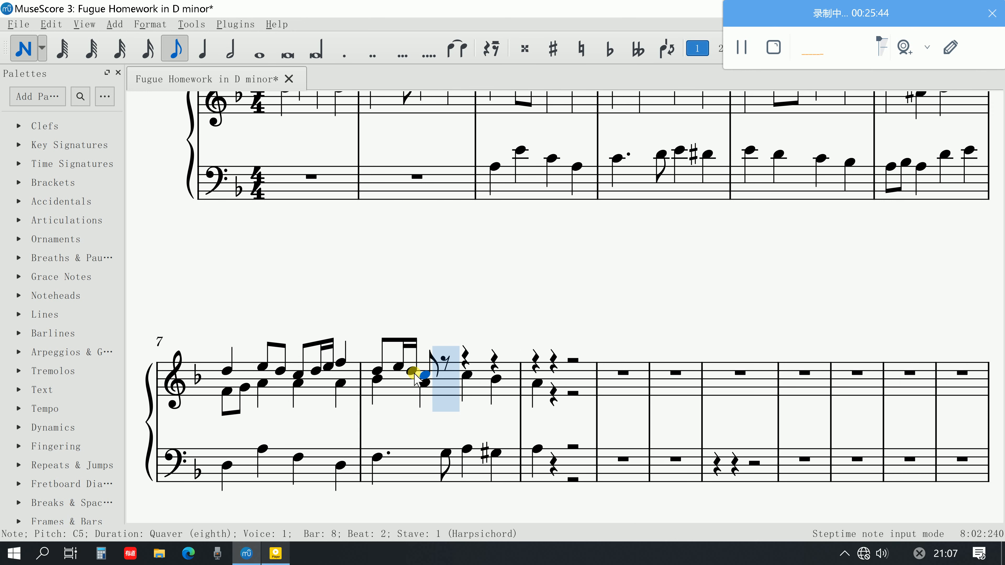
key(Up)
click(447, 355)
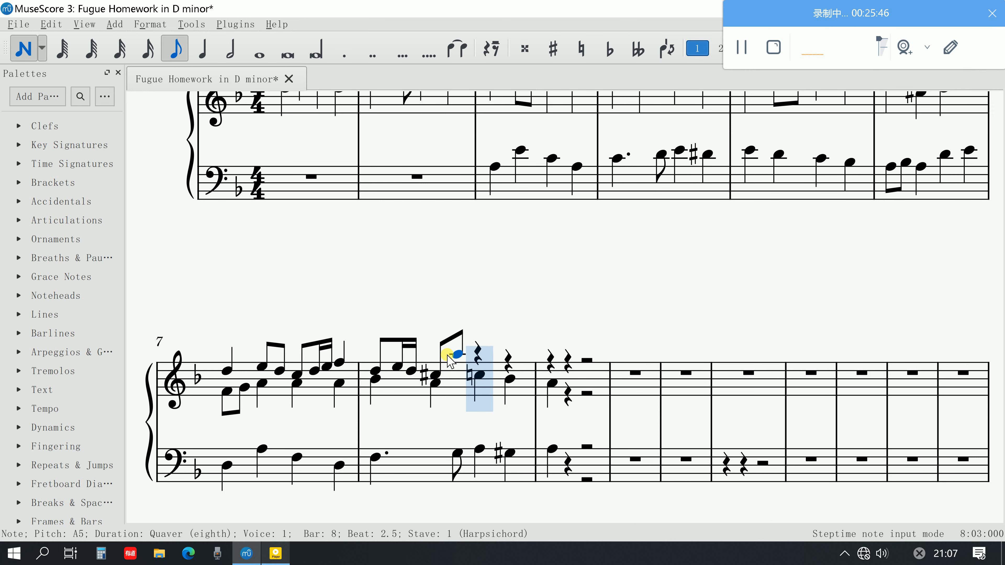
key(ctrl+z)
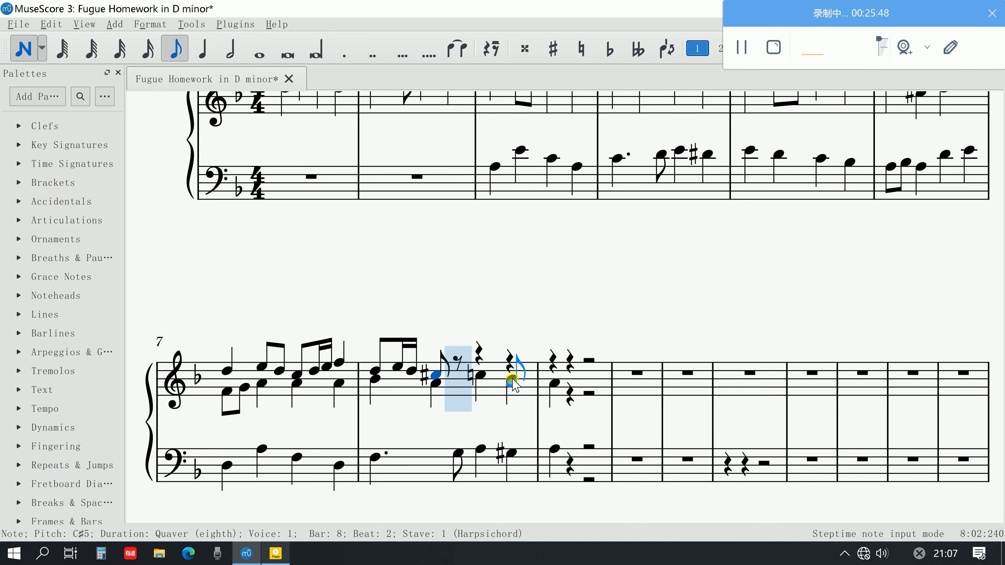
key(ctrl+z)
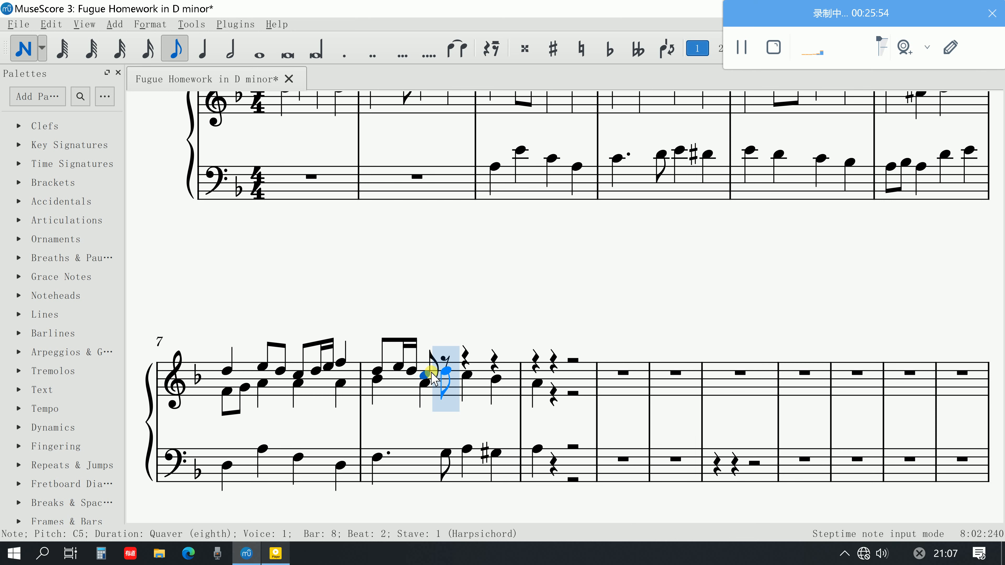
key(ctrl+z)
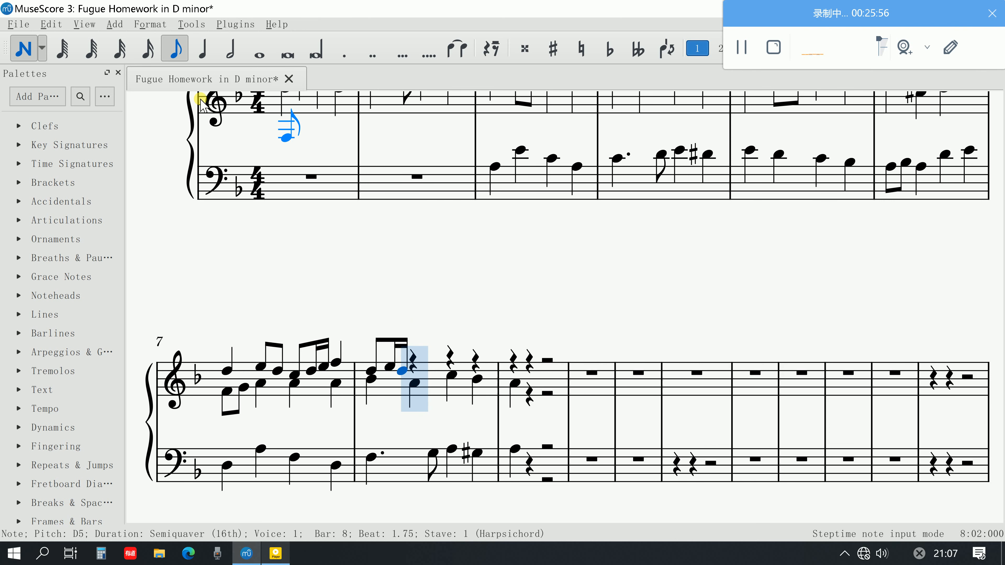
Enter a C5 crotchet on beat 2 of bar 8's upper voice and play back the bar from beat 1
click(197, 46)
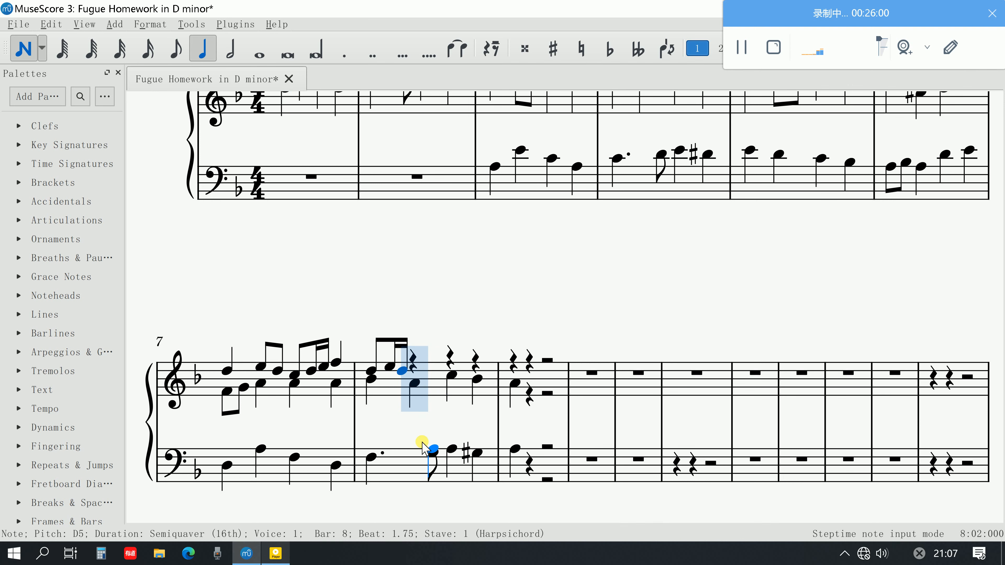
click(419, 375)
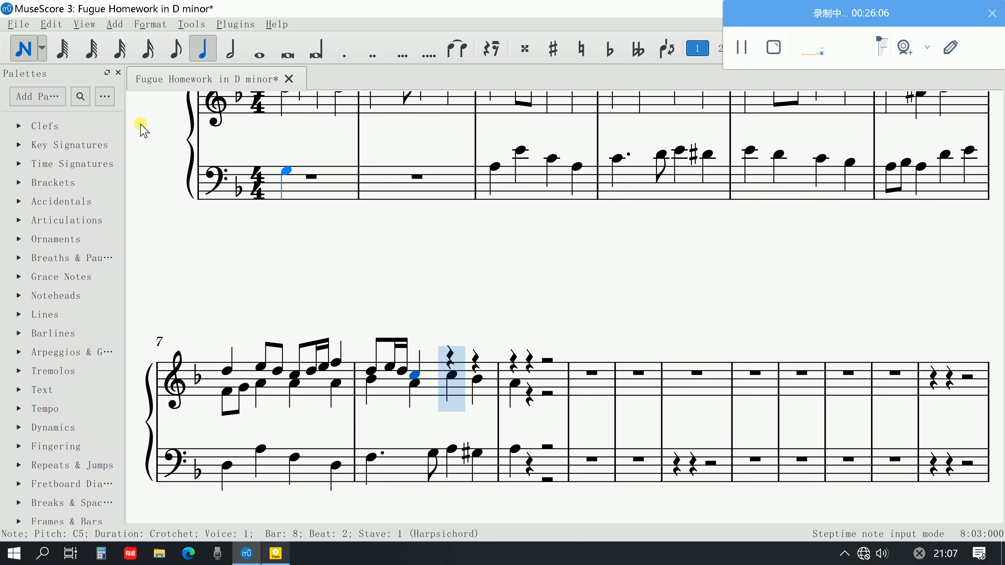
click(26, 46)
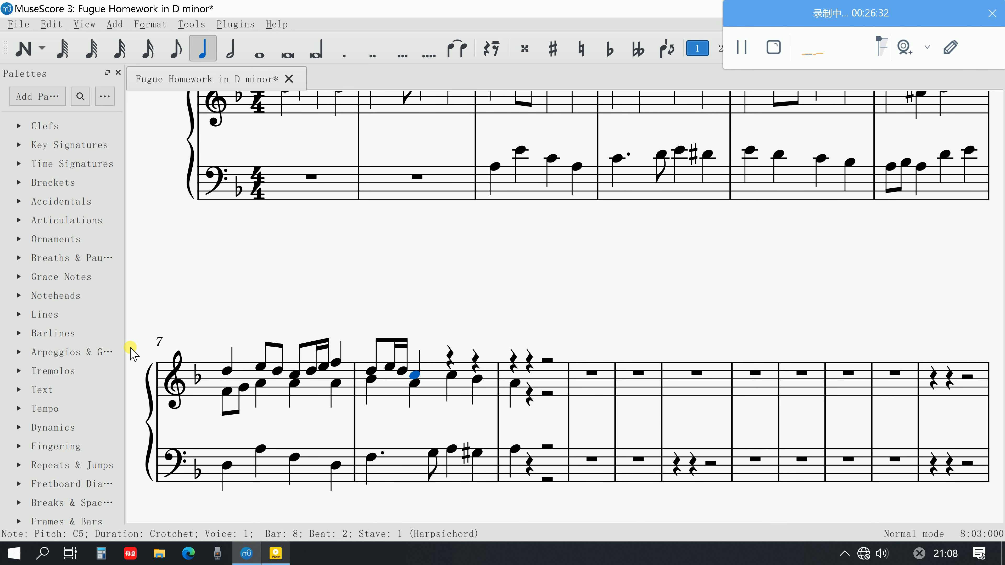
click(373, 457)
key(space)
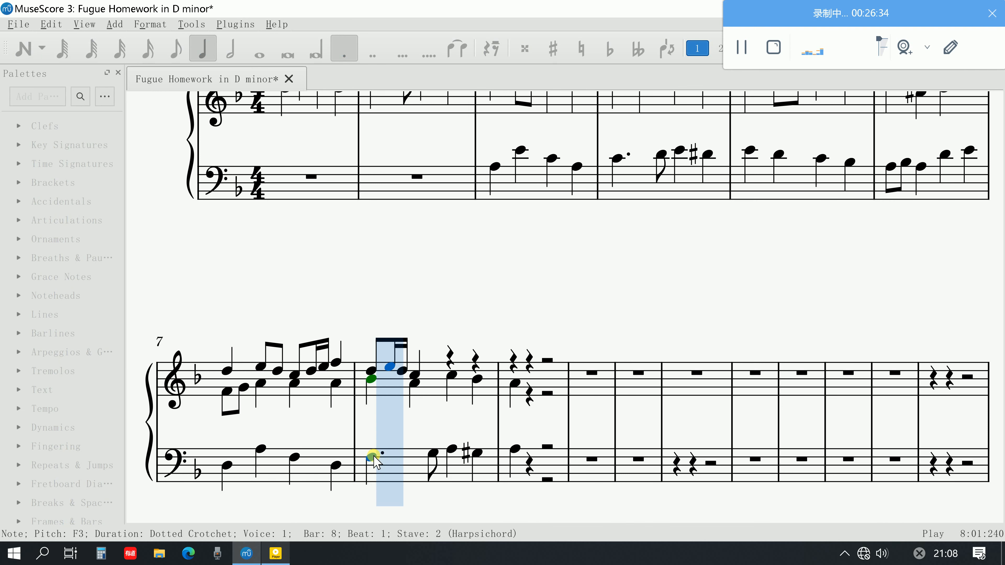
key(space)
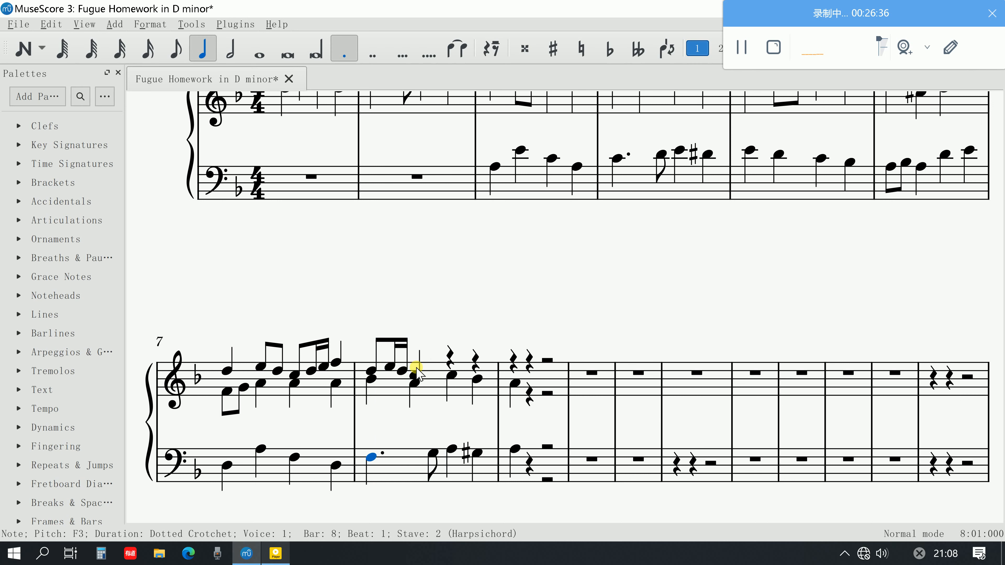
Check the lower voices on beat 3 of bar 8 and start note input there on the upper stave with quaver duration
click(445, 443)
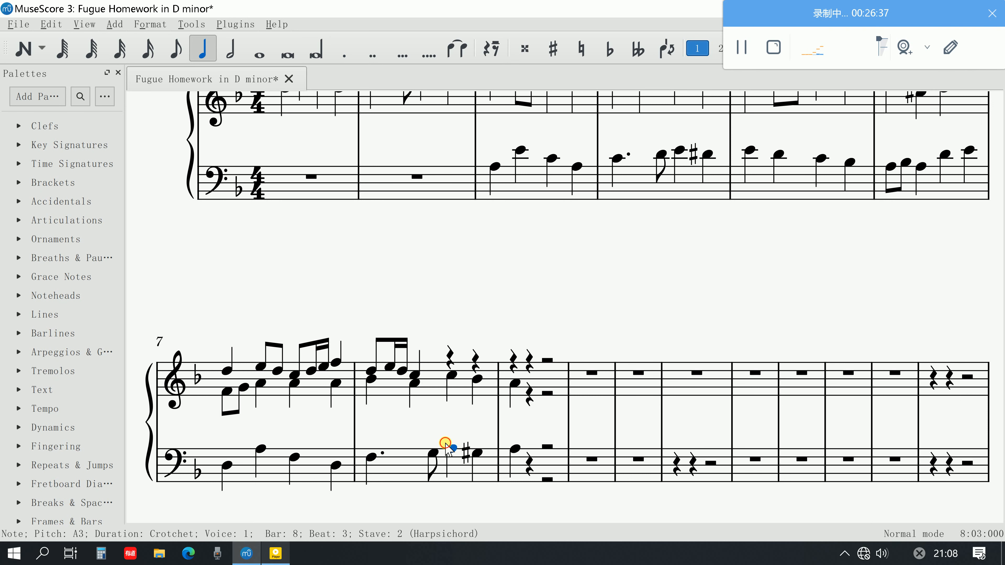
click(450, 376)
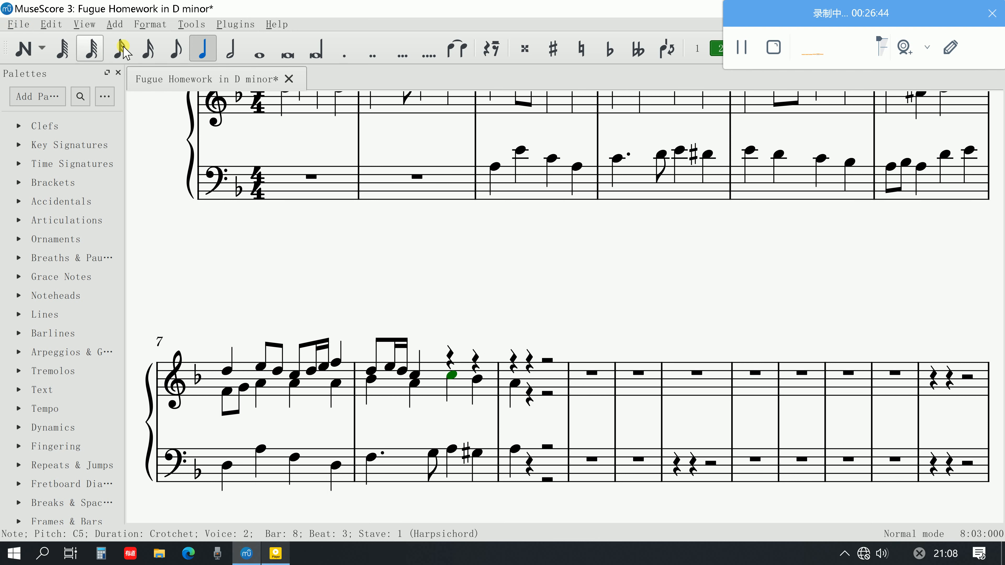
click(24, 48)
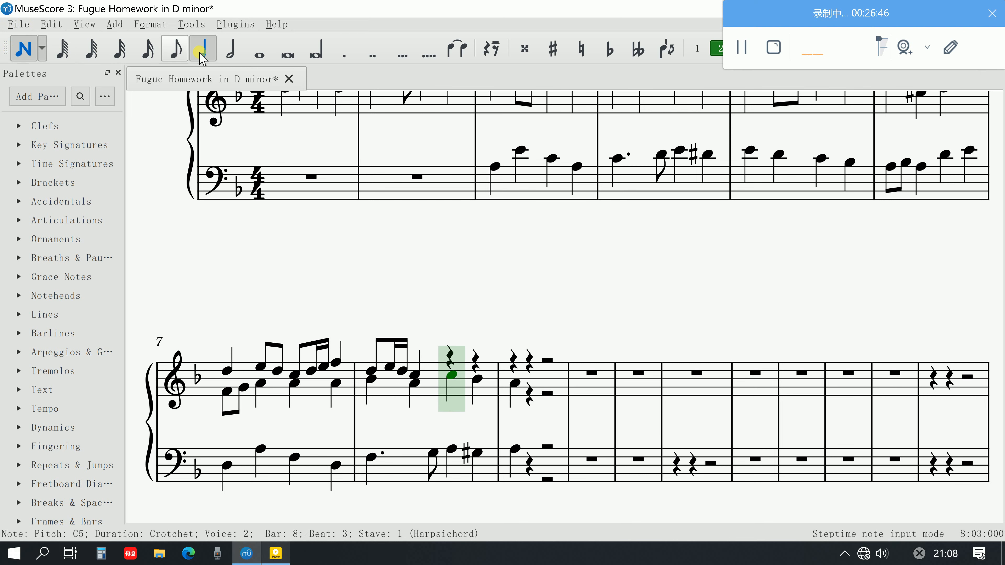
click(176, 49)
click(449, 358)
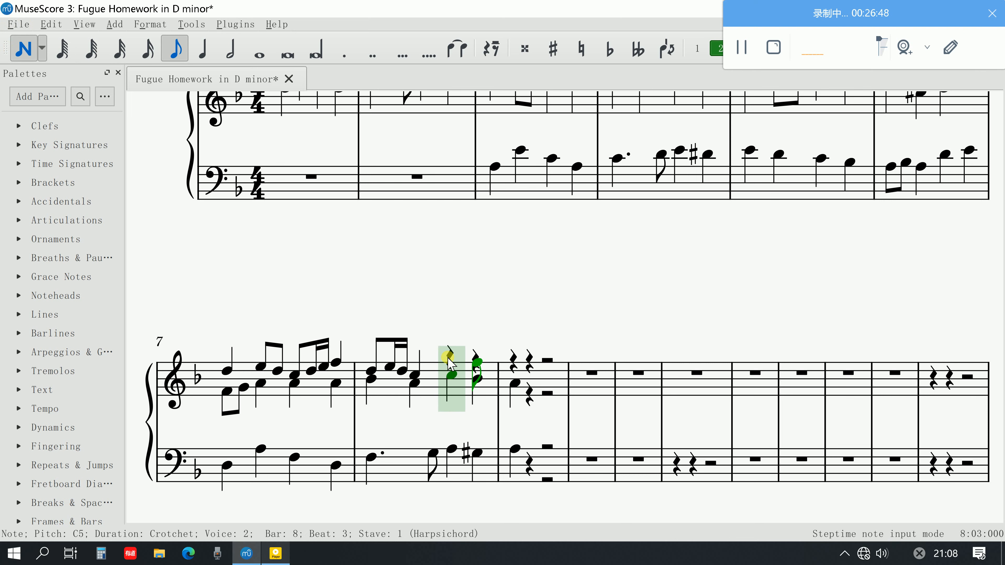
click(455, 362)
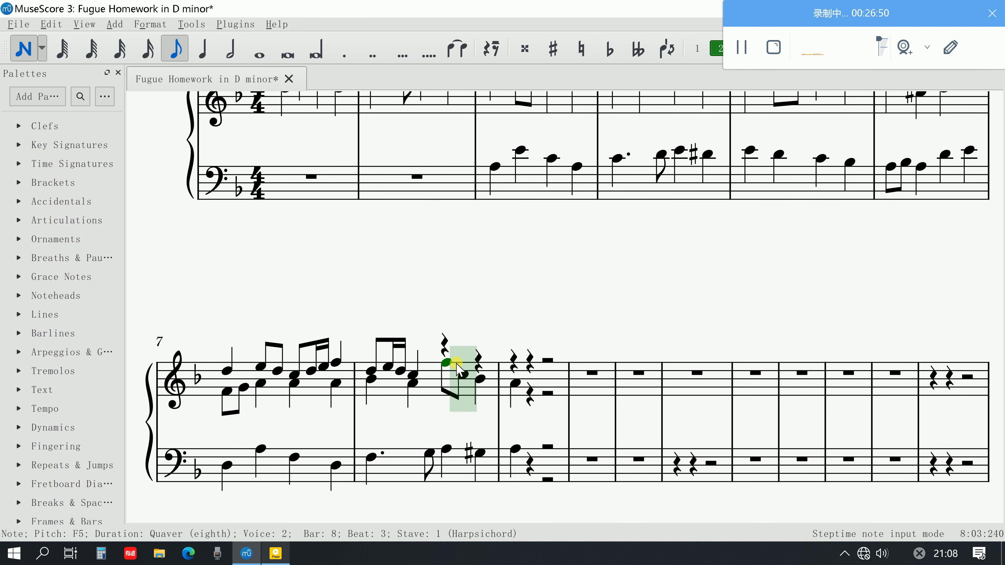
key(ctrl+z)
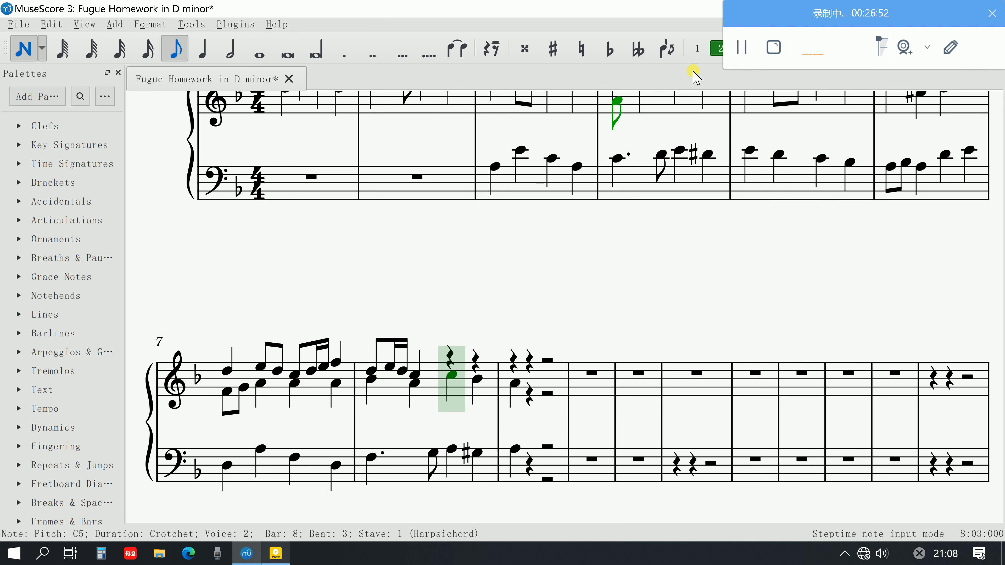
Enter F5 and E5 quavers on beat 3 of bar 8 in voice 1 of the upper stave
click(697, 49)
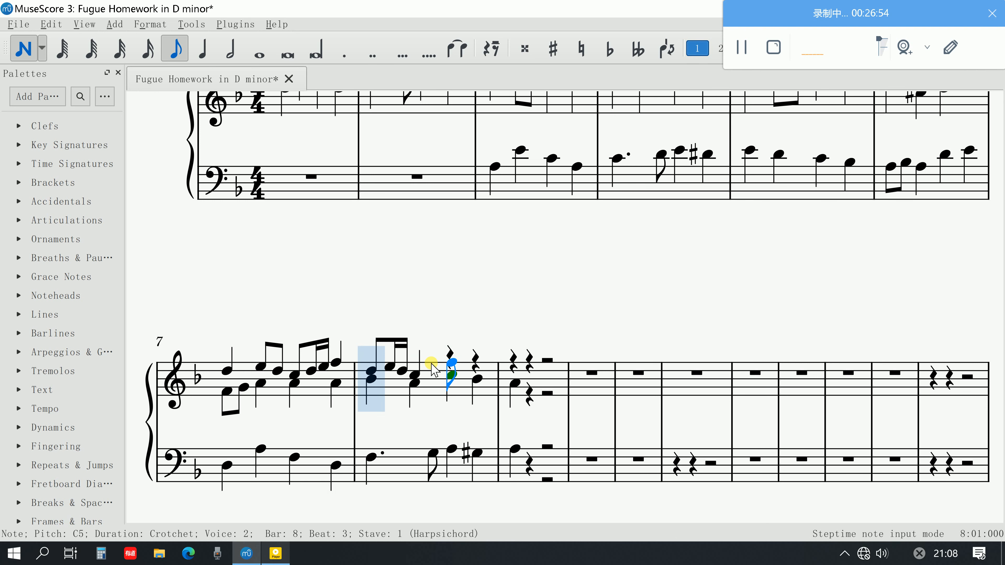
click(451, 362)
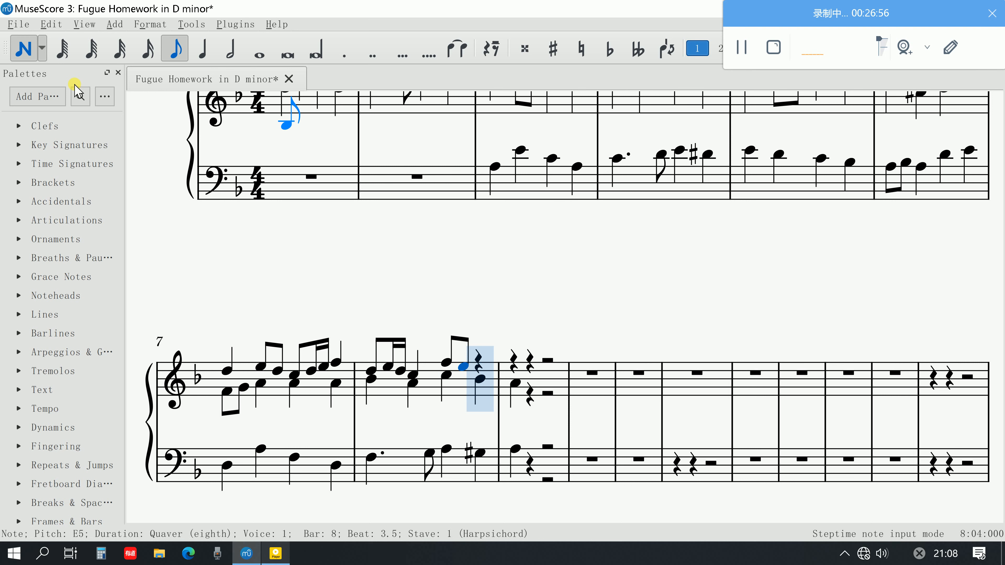
click(16, 51)
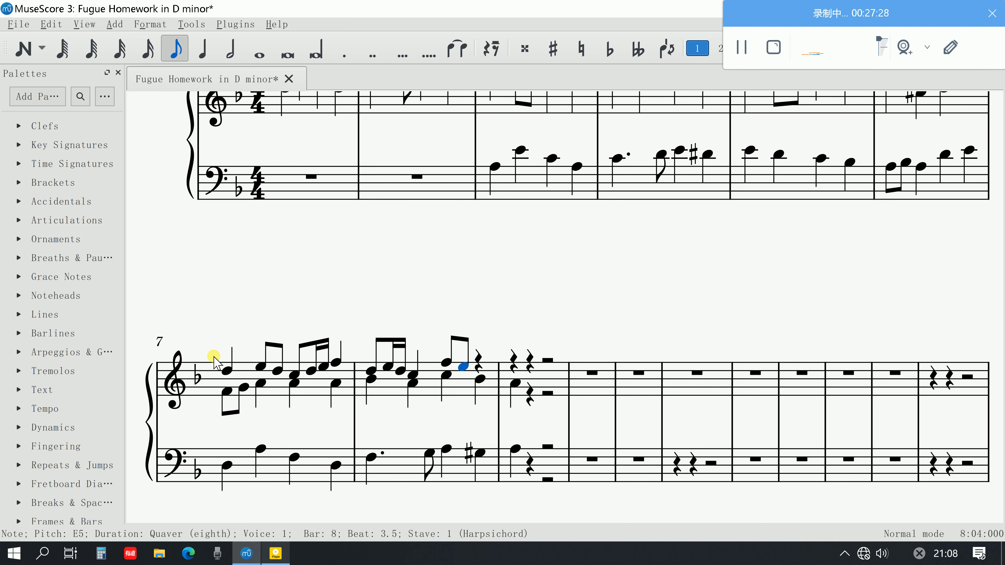
Add D5 and E5 quavers on beat 4 of bar 8's upper voice and leave note input
scroll(214, 358, up, 3)
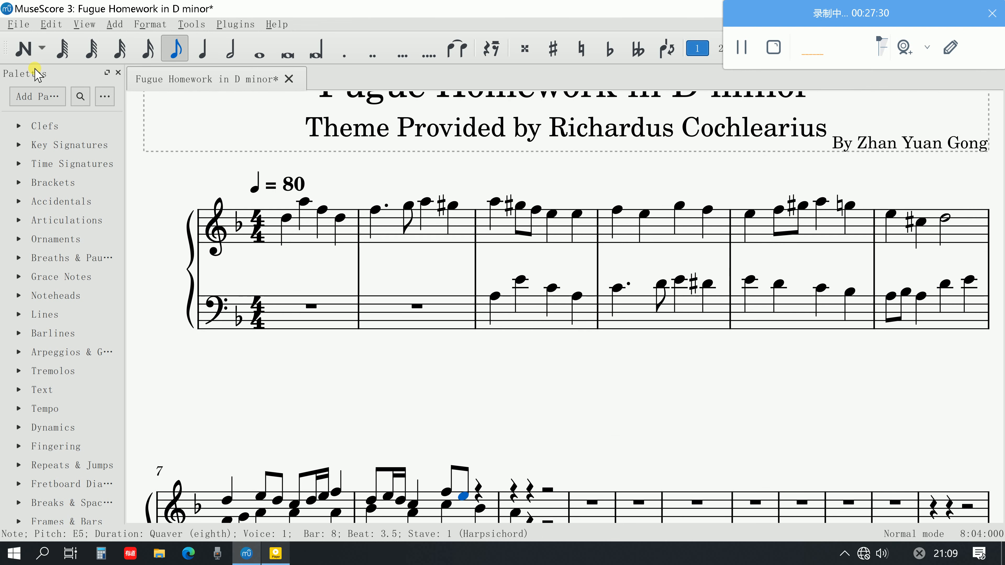
click(23, 48)
scroll(487, 447, down, 3)
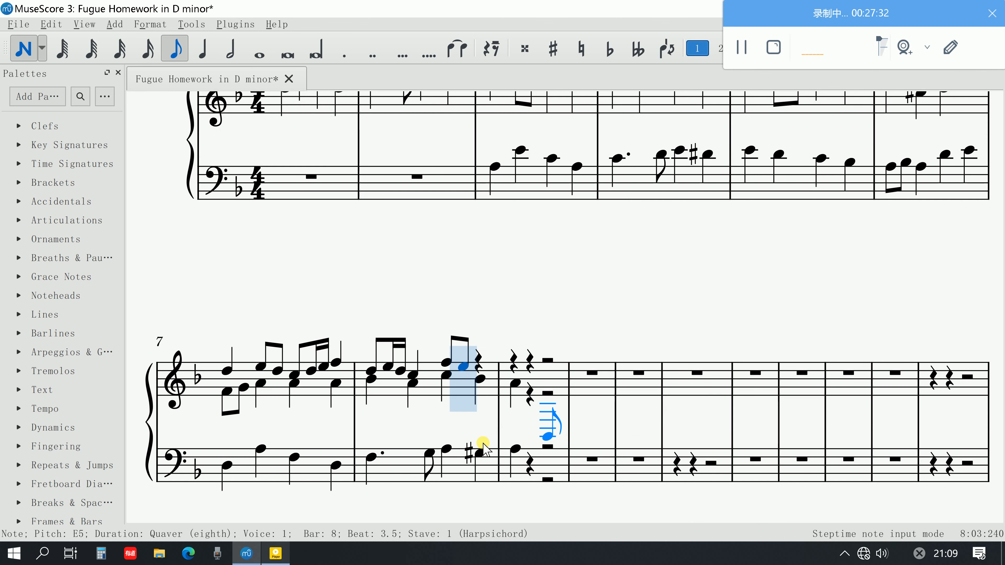
click(477, 366)
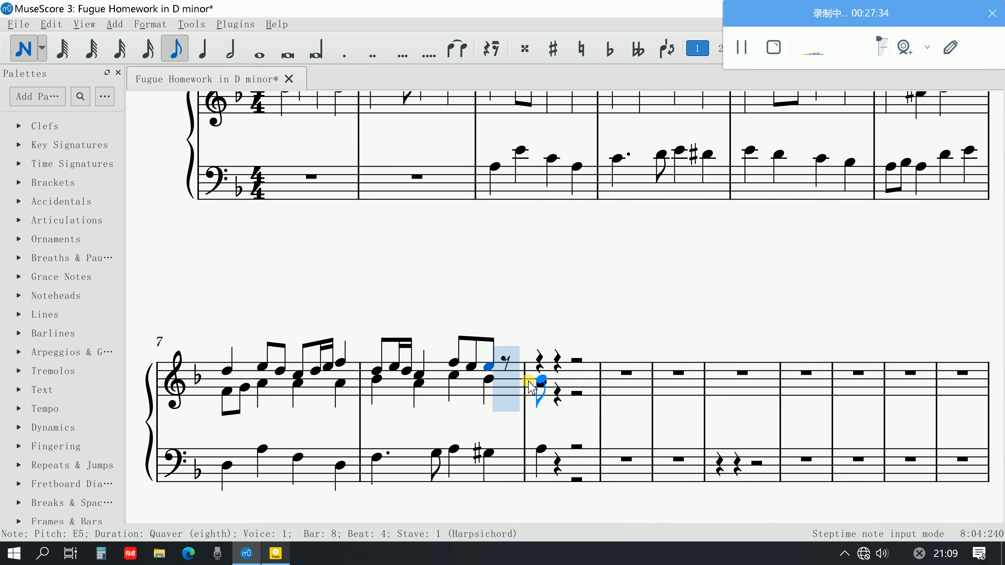
key(Down)
key(Down)
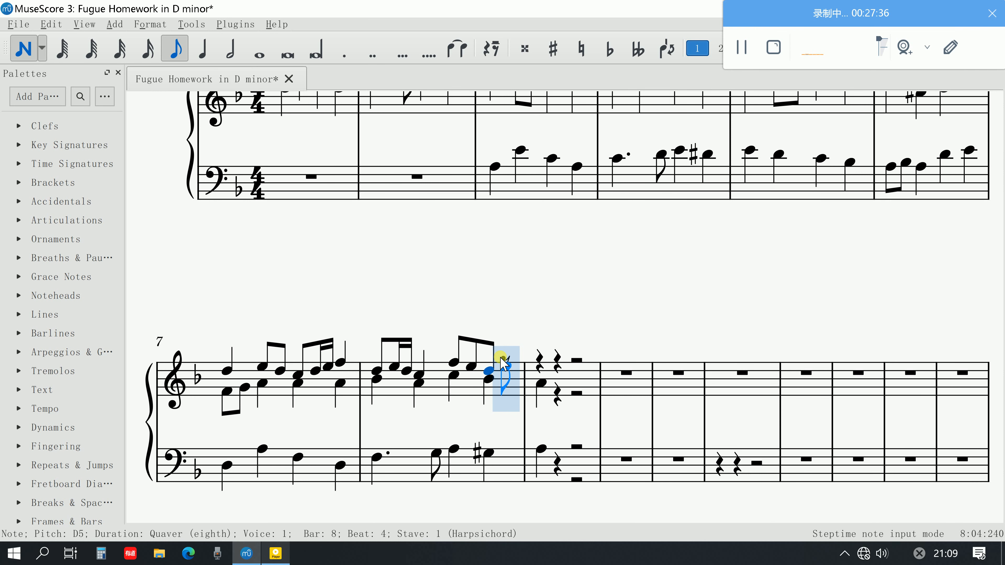
click(506, 366)
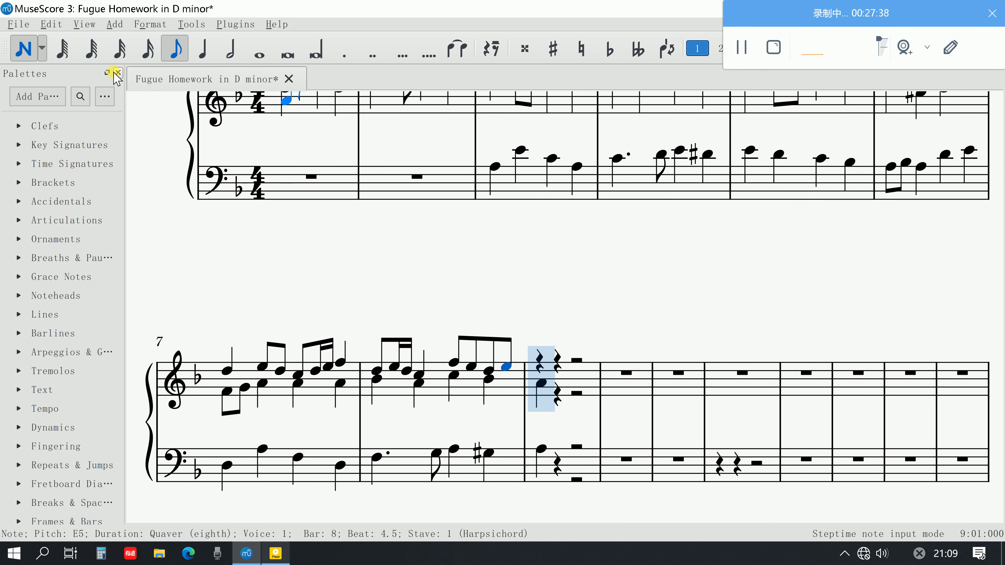
click(24, 48)
Place an untied E5 on beat 1 of bar 9 in the upper voice and make it a plain crotchet
click(457, 48)
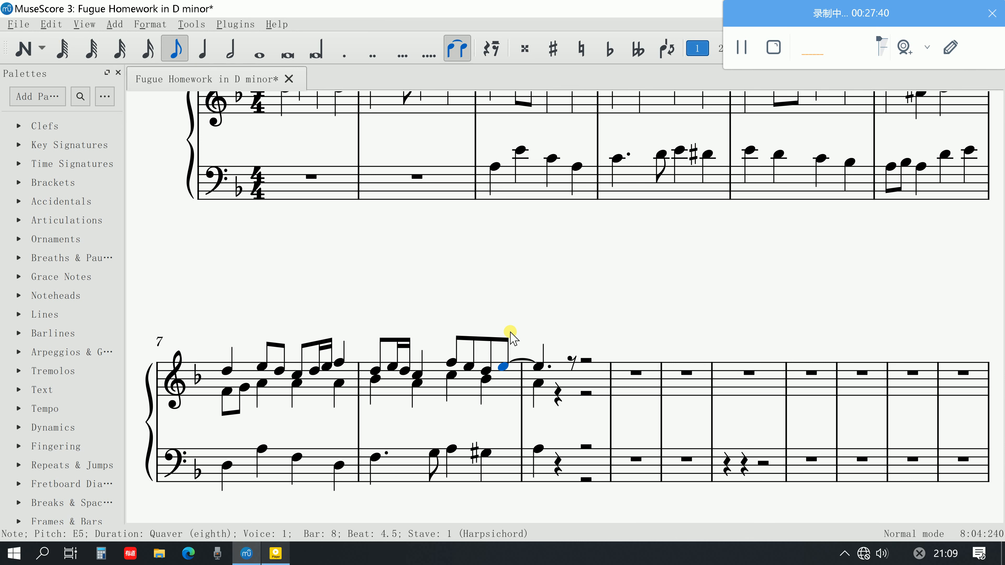
click(522, 360)
key(ctrl+z)
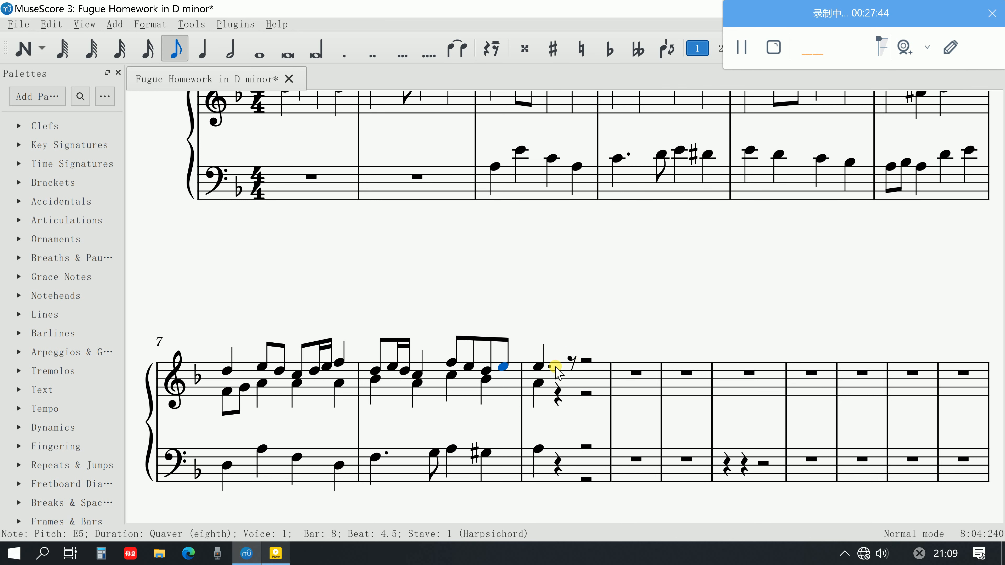
click(538, 366)
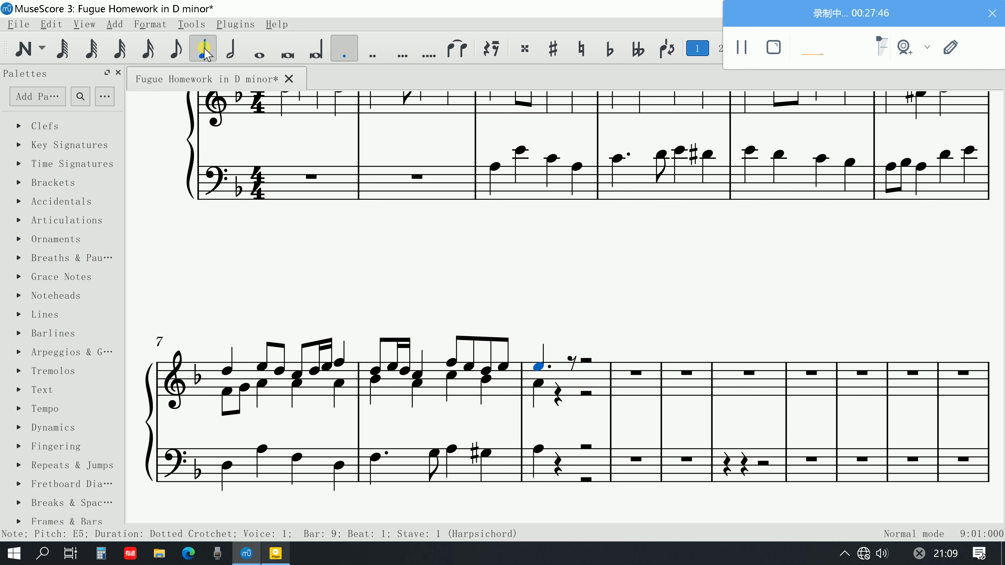
click(344, 50)
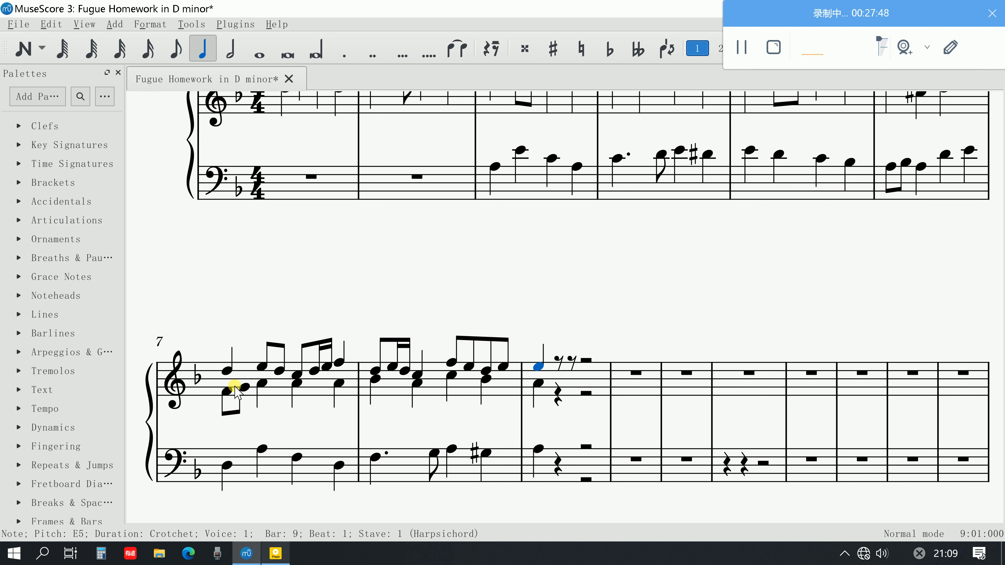
Play back the score from the first note of bar 1 through to beat 1 of bar 9
scroll(380, 277, up, 3)
click(281, 216)
key(space)
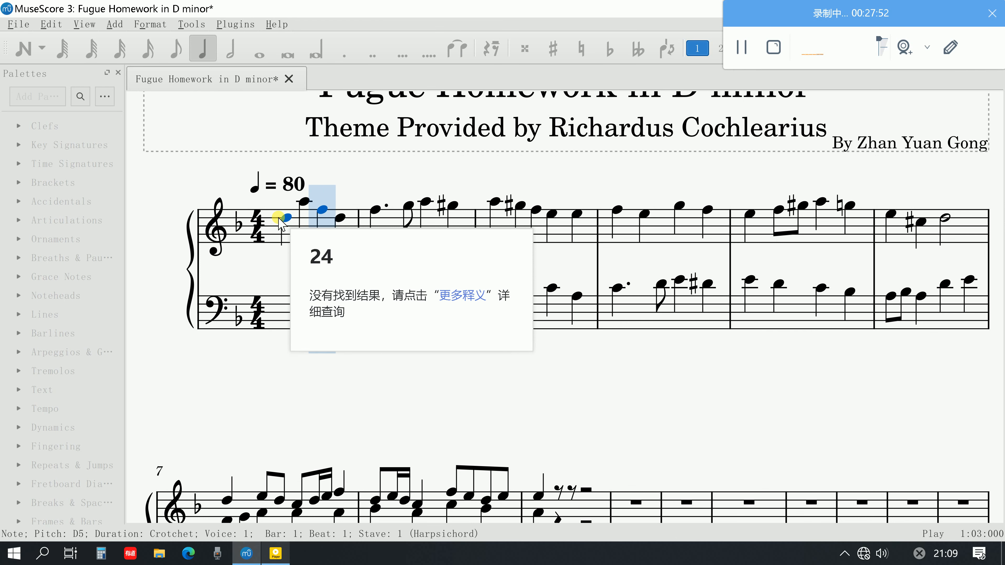
scroll(599, 396, down, 1)
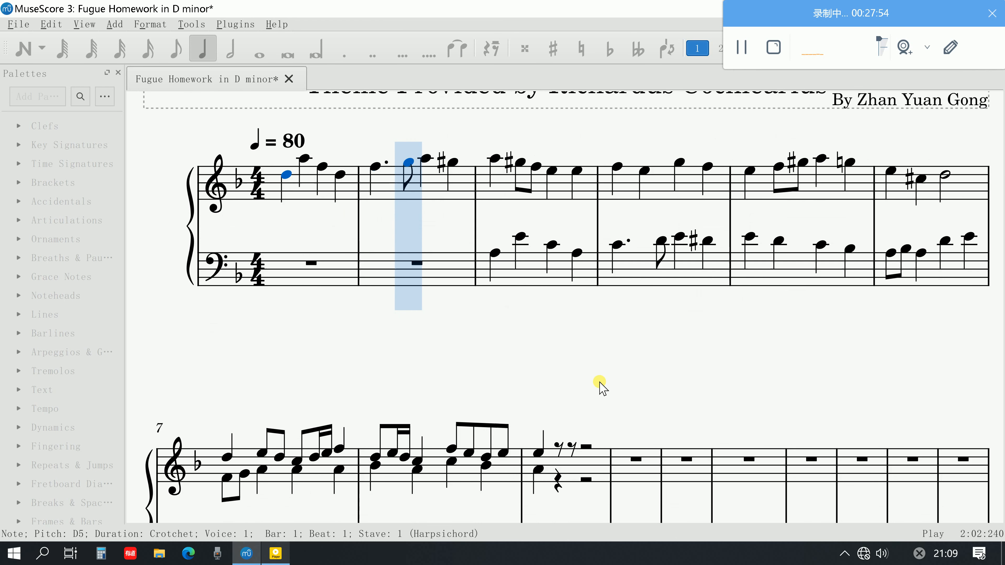
scroll(599, 384, down, 1)
scroll(599, 384, up, 1)
ctrl+scroll(600, 384, down, 1)
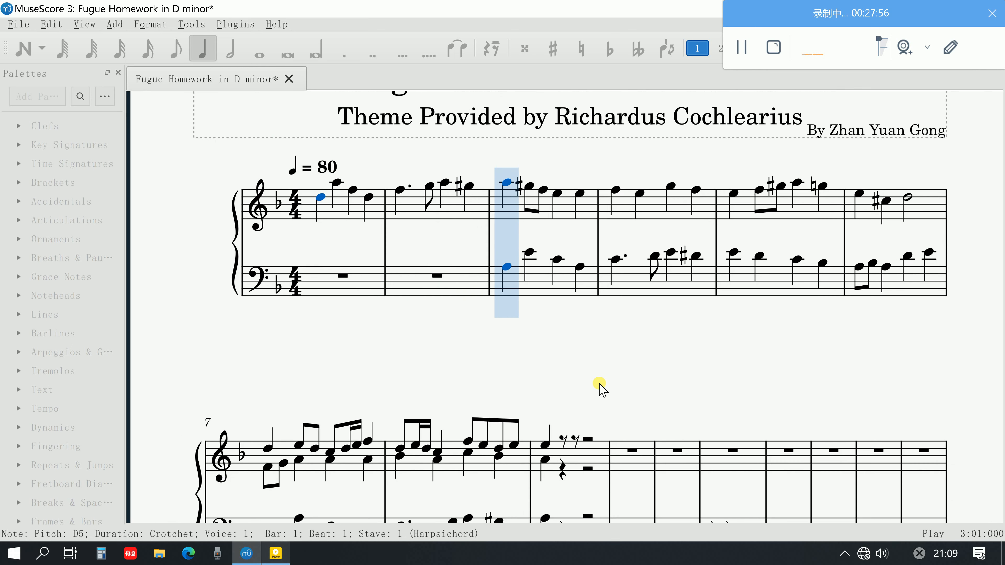
scroll(599, 386, down, 1)
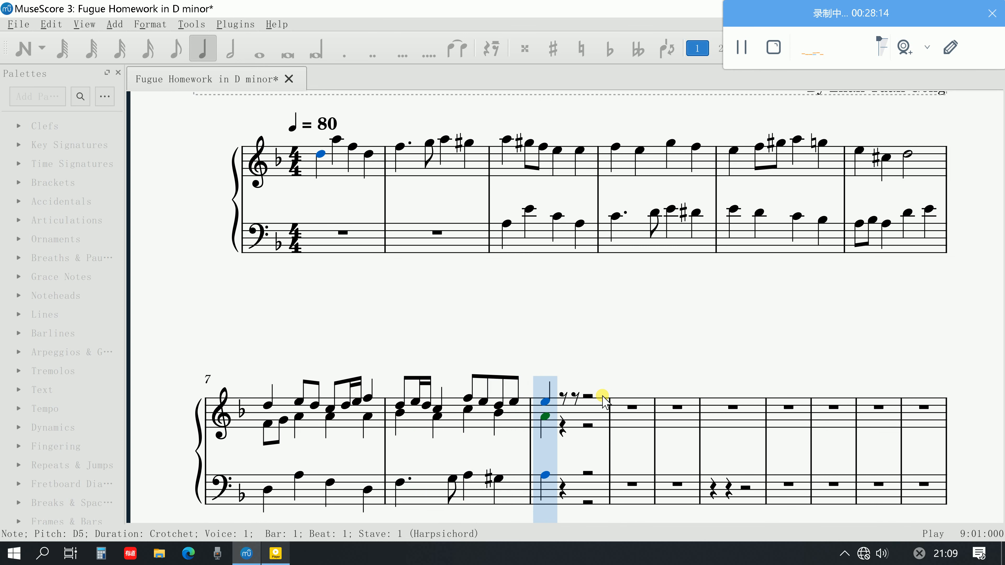
key(space)
Tie the last E5 quaver of bar 8 to the E5 crotchet on beat 1 of bar 9
scroll(604, 398, up, 2)
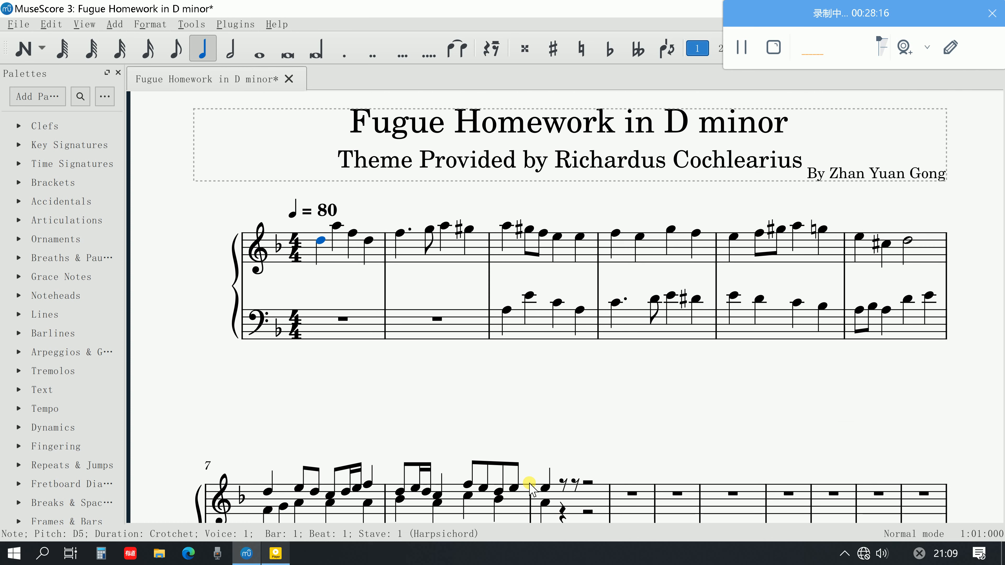
click(513, 489)
key(plus)
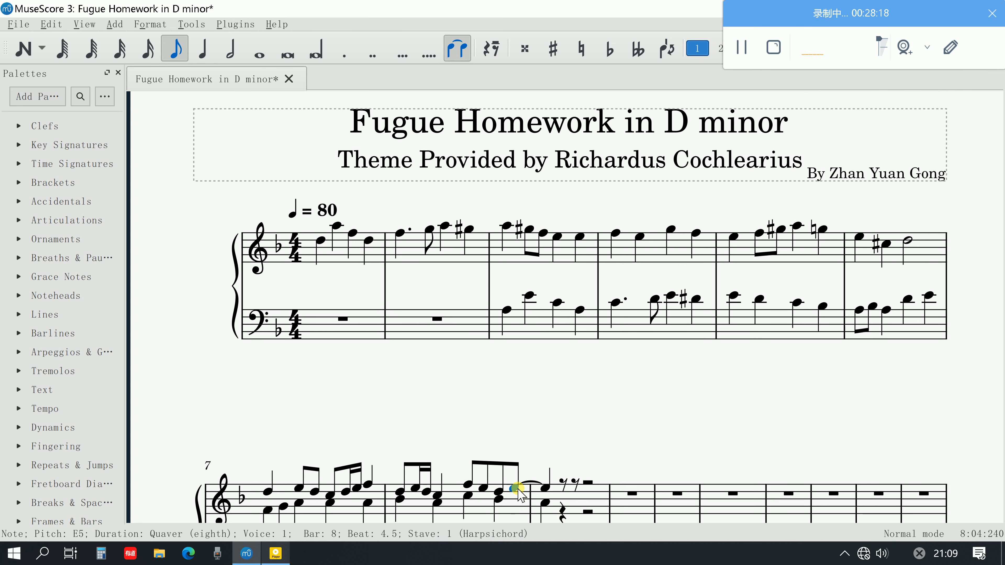
Play back from beat 1 of bar 8 across the tie into bar 9
scroll(392, 443, down, 1)
click(399, 446)
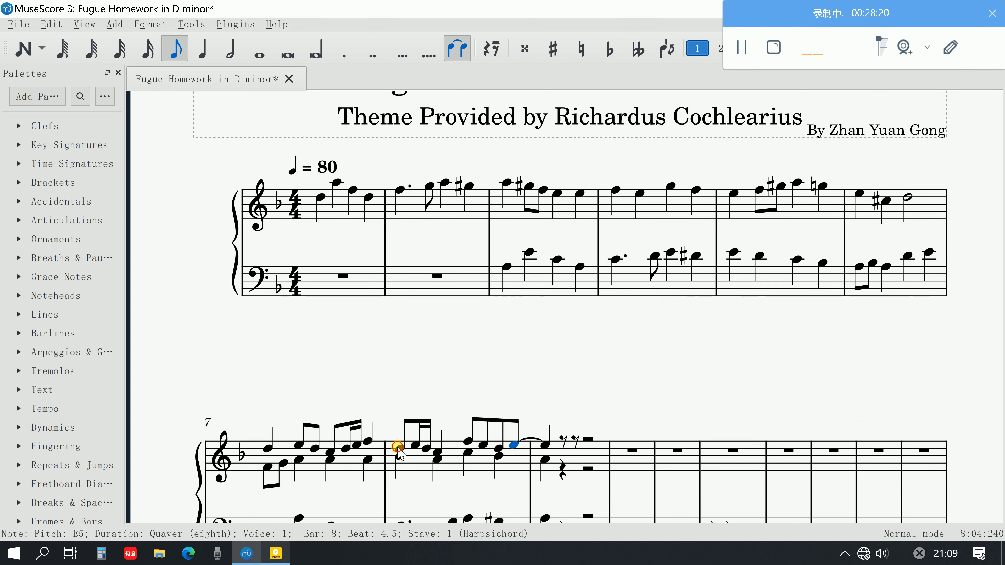
key(space)
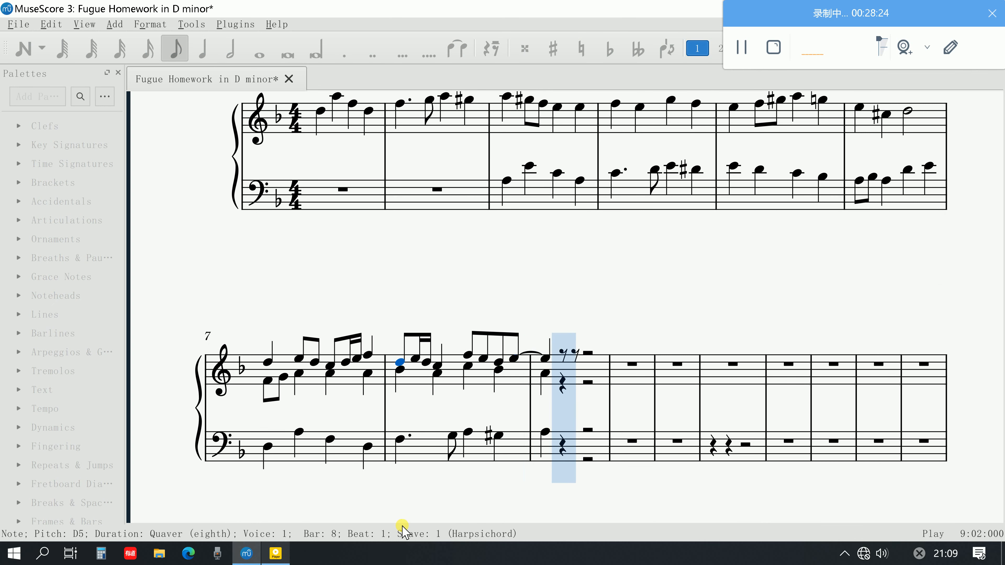
key(space)
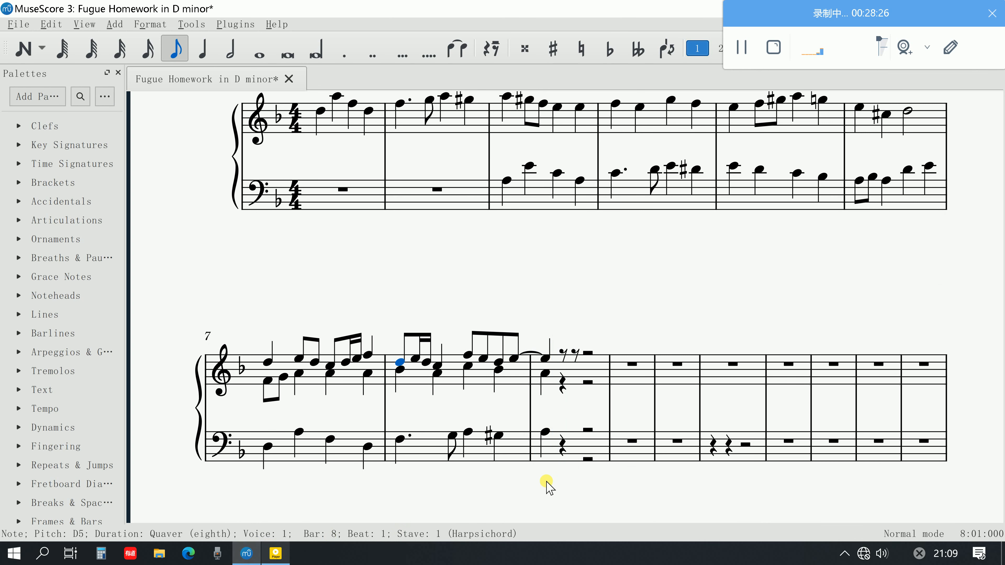
Read the sequence instructions in the PDF fugue guide in Acrobat, then return to the MuseScore score and look over its existing bars
click(276, 555)
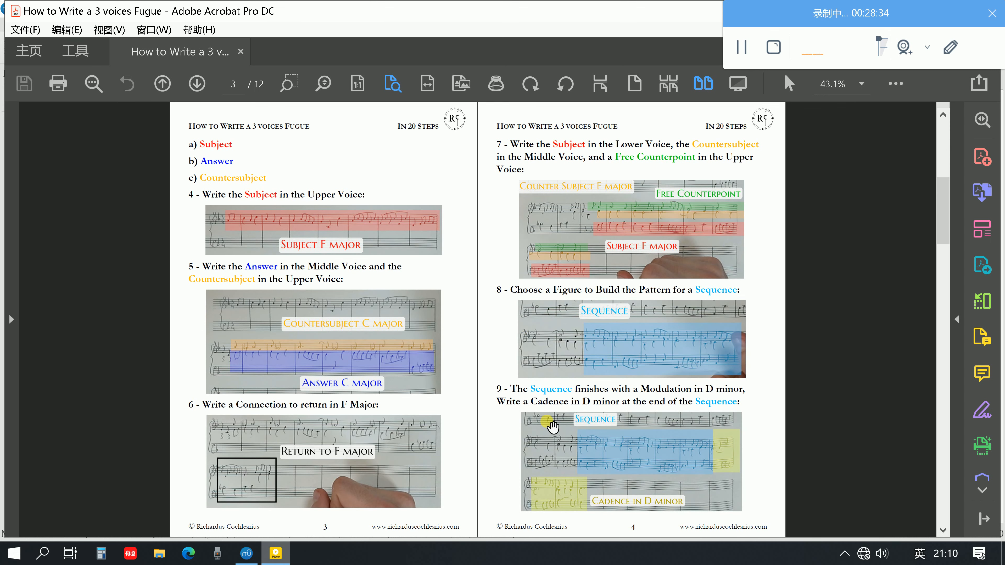
click(247, 553)
scroll(318, 358, up, 2)
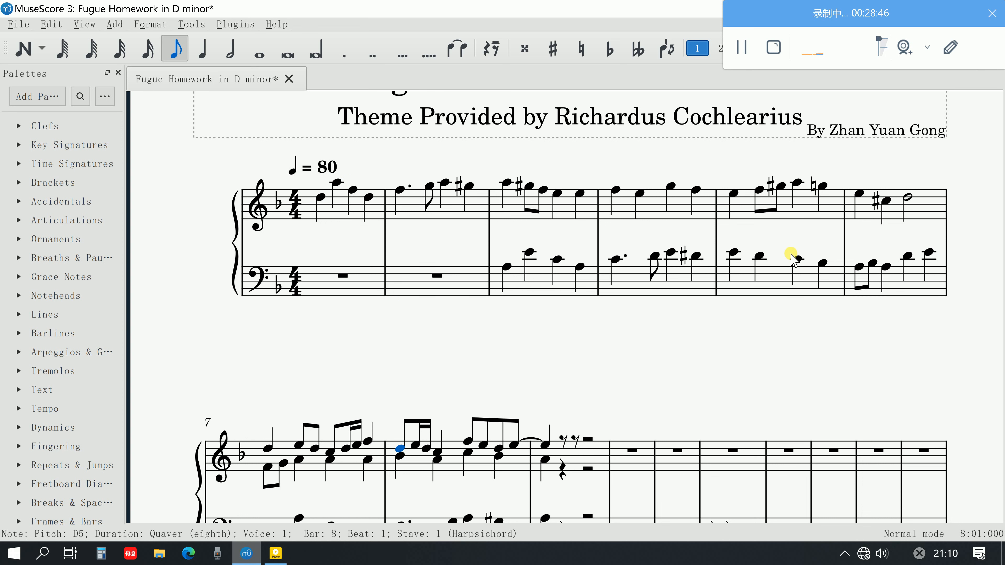
scroll(712, 411, down, 2)
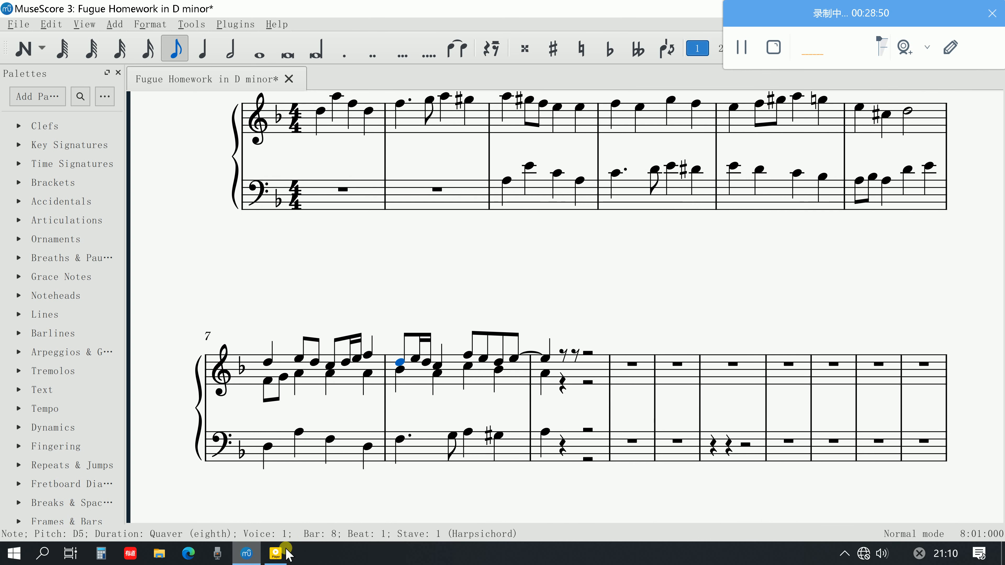
scroll(829, 380, down, 7)
scroll(828, 381, up, 6)
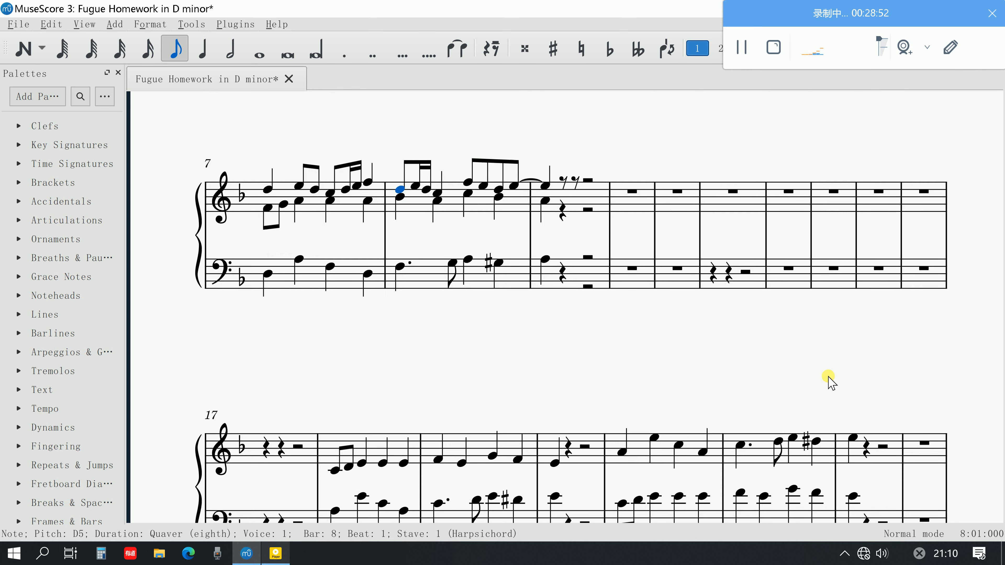
scroll(744, 309, up, 2)
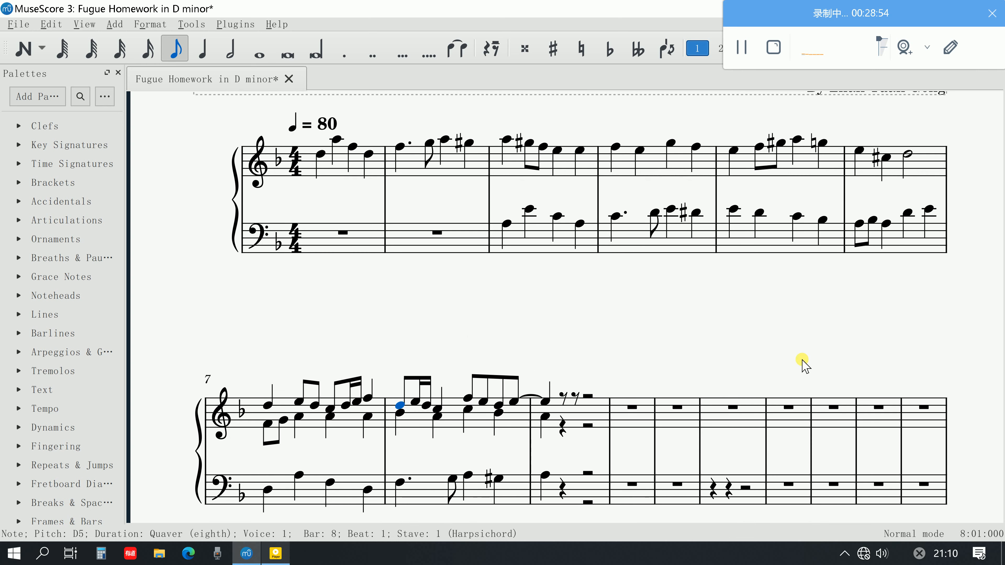
Audition the subject's notes in bar 1 and the start of bar 2 for a possible sequence figure
scroll(736, 416, right, 2)
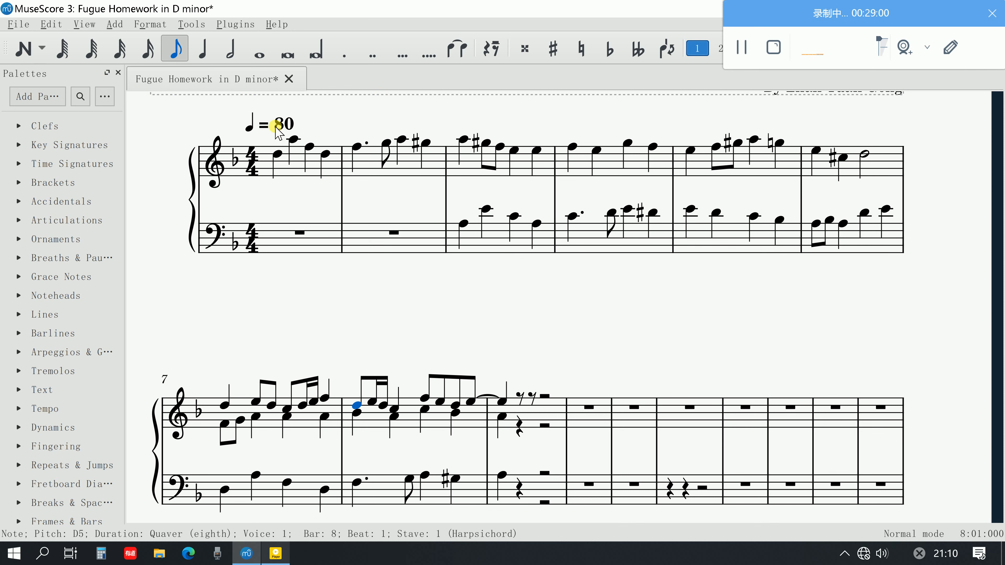
click(292, 139)
click(307, 146)
click(323, 157)
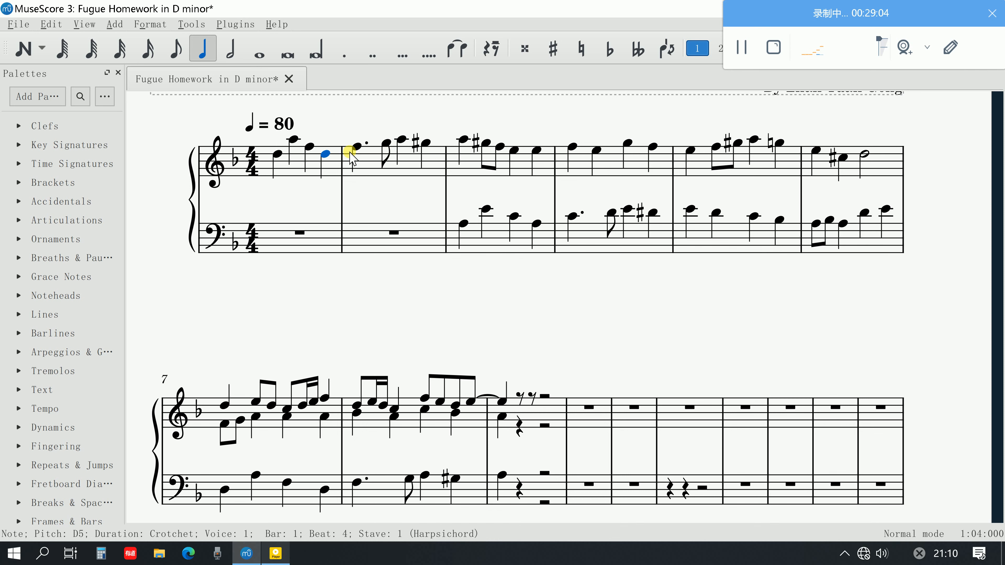
click(350, 152)
key(space)
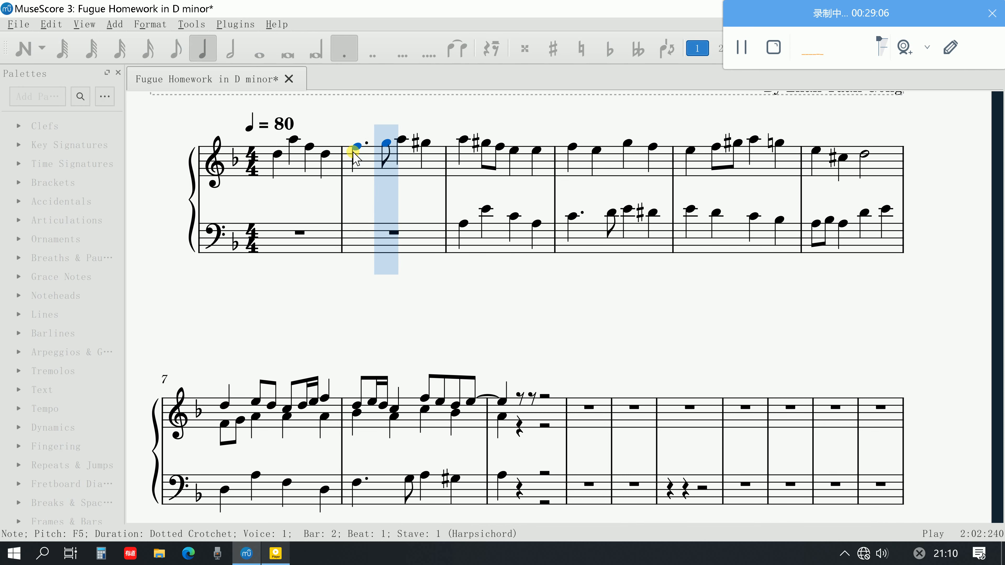
key(space)
click(324, 156)
key(space)
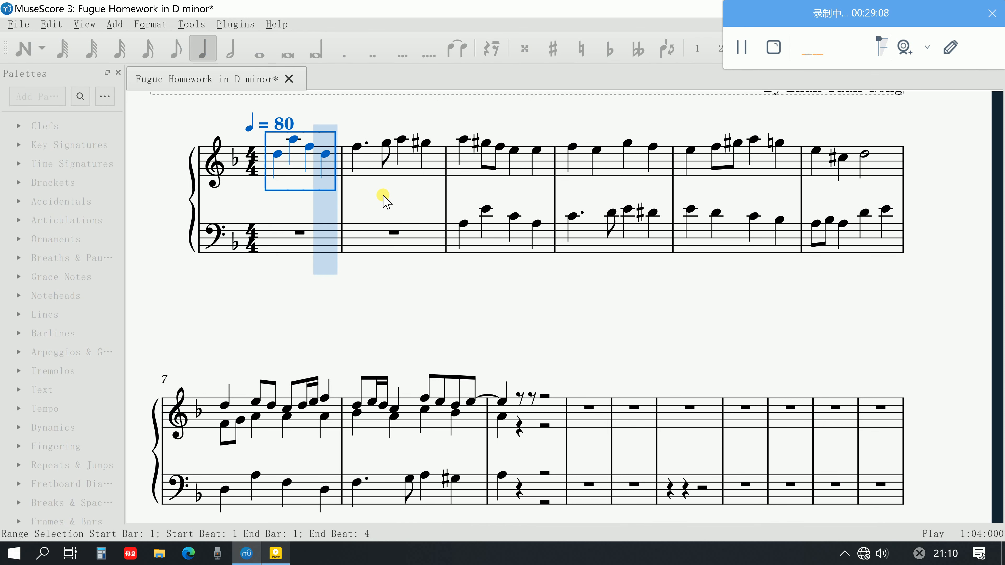
click(368, 194)
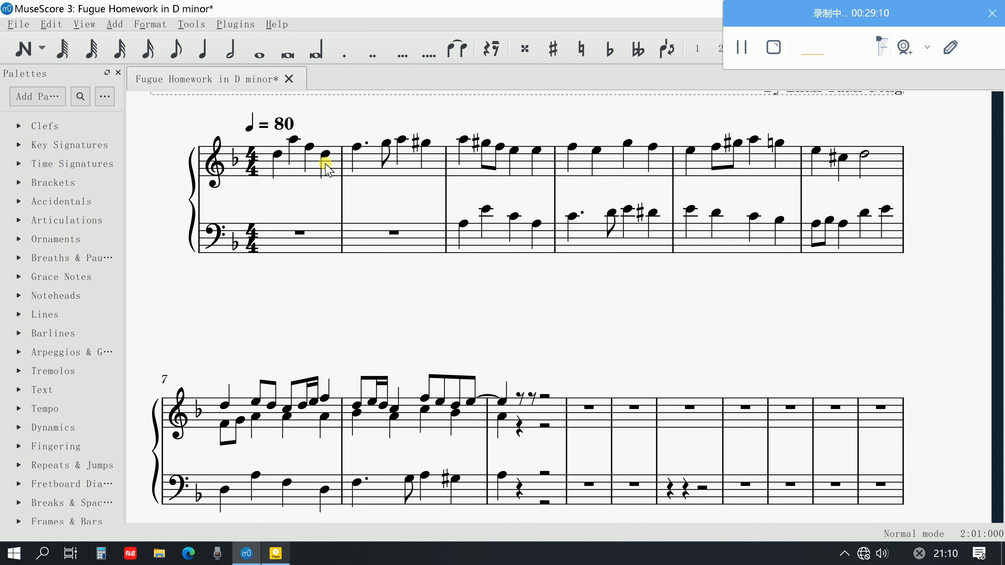
Play from the D5 on beat 4 of bar 1 and sound the F5 and G5 that follow in bar 2
click(326, 155)
key(space)
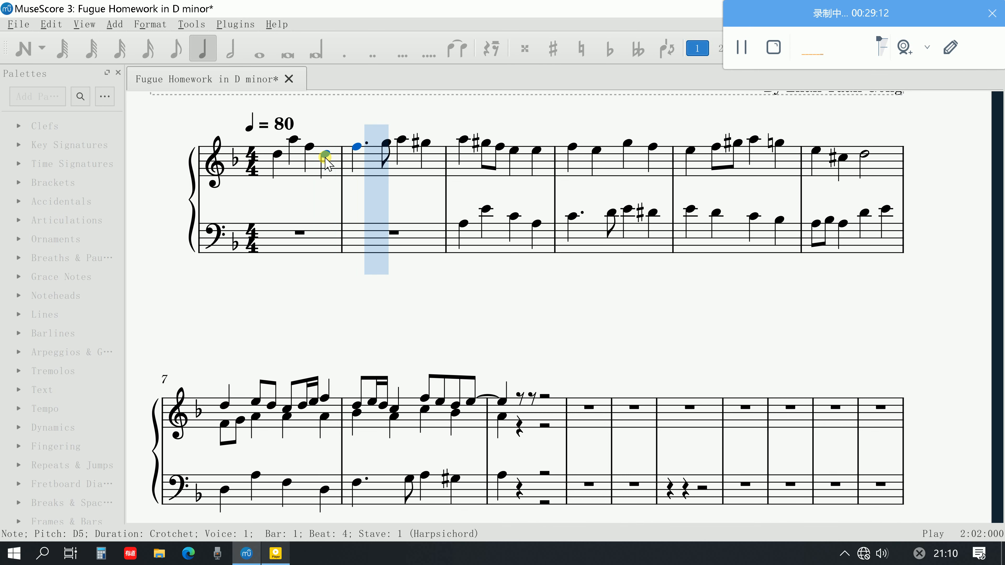
key(space)
key(Left)
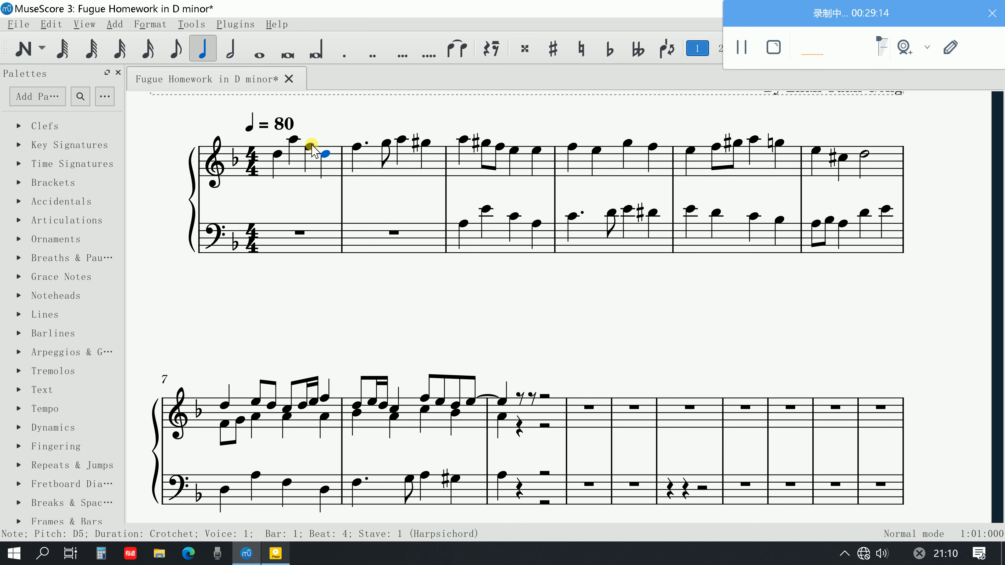
click(324, 154)
click(356, 147)
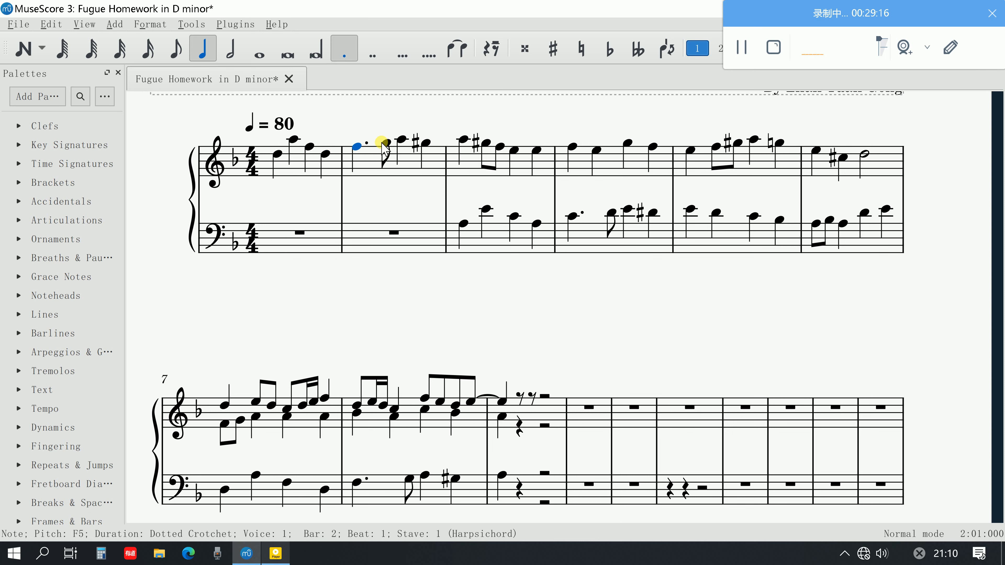
click(384, 142)
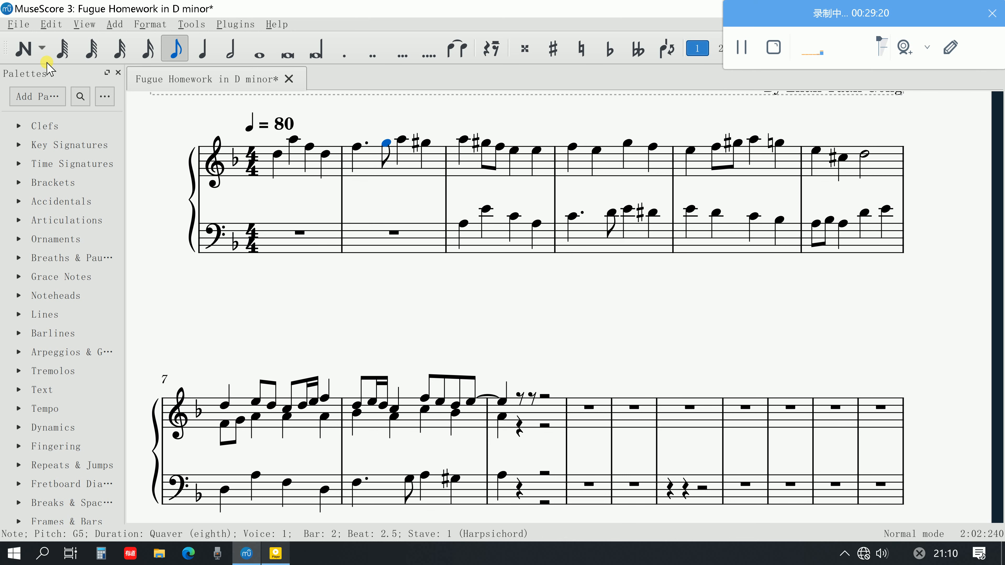
Enter a crotchet C5, a dotted crotchet E5 and a quaver F5 after the tied note in bar 9's upper voice and play the bar back
click(27, 50)
click(202, 50)
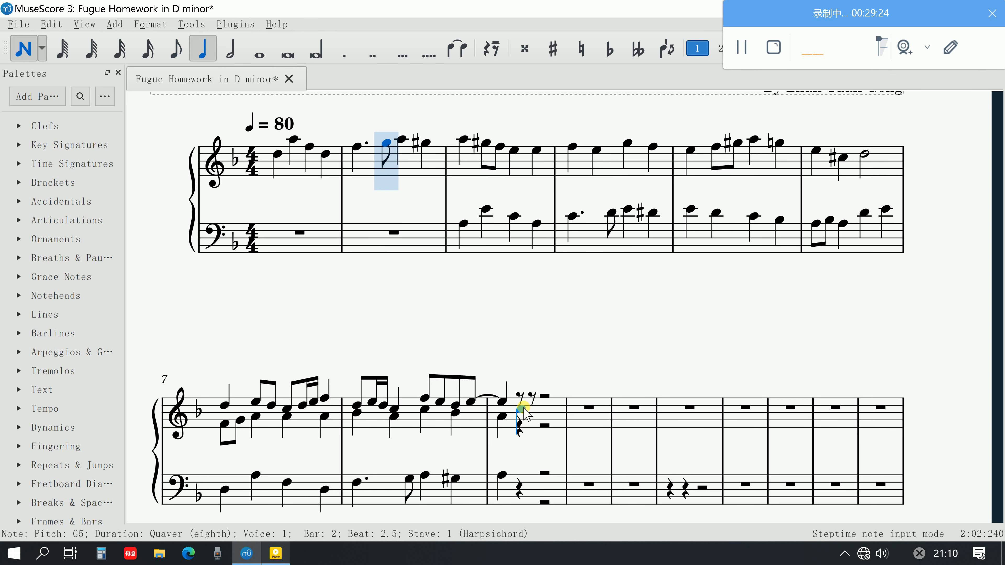
click(524, 407)
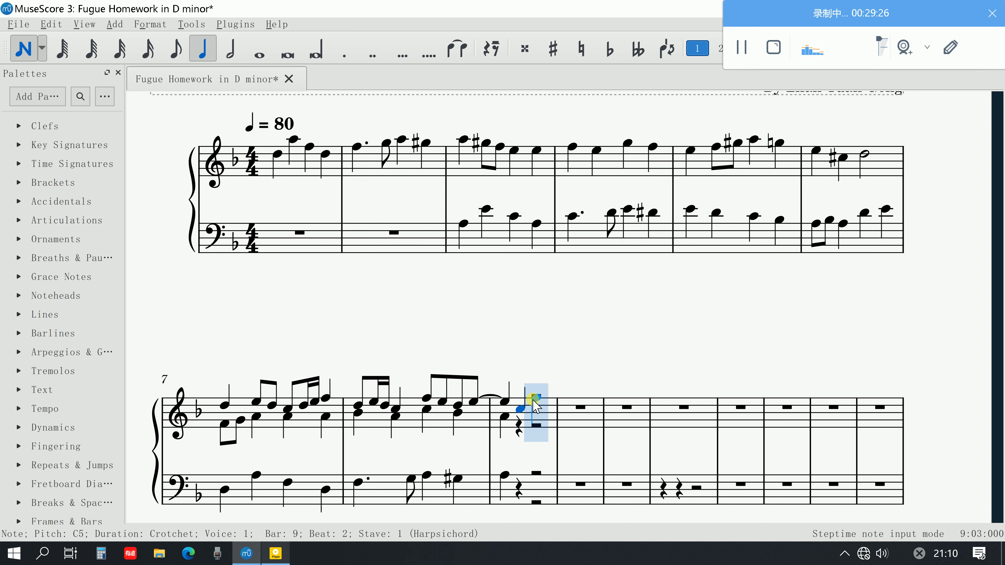
click(352, 56)
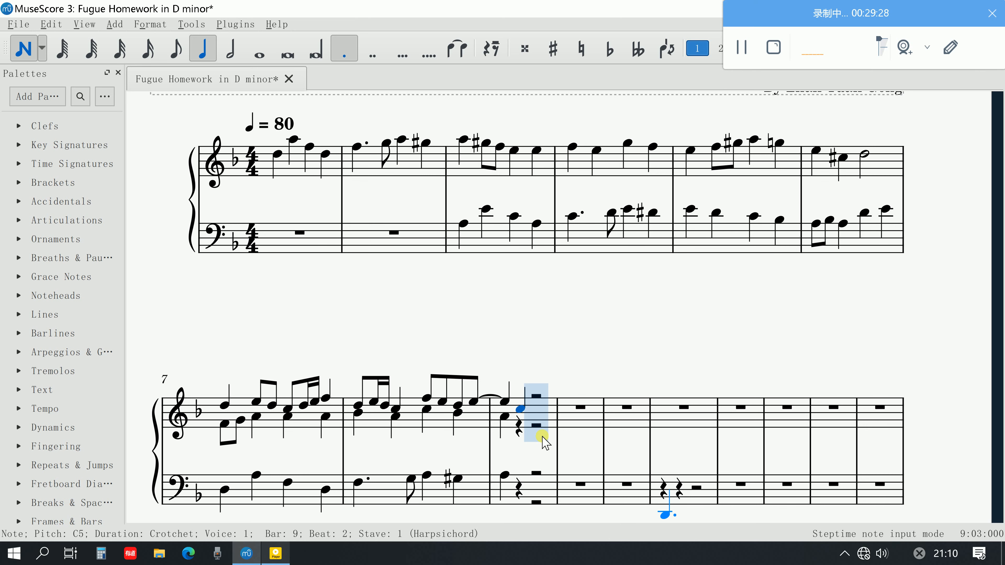
click(533, 403)
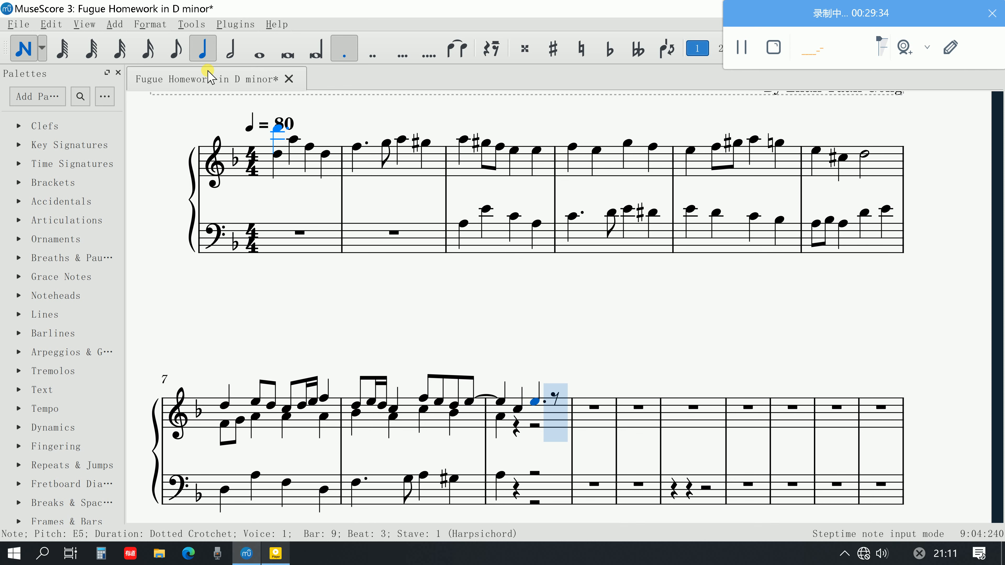
click(176, 50)
click(554, 398)
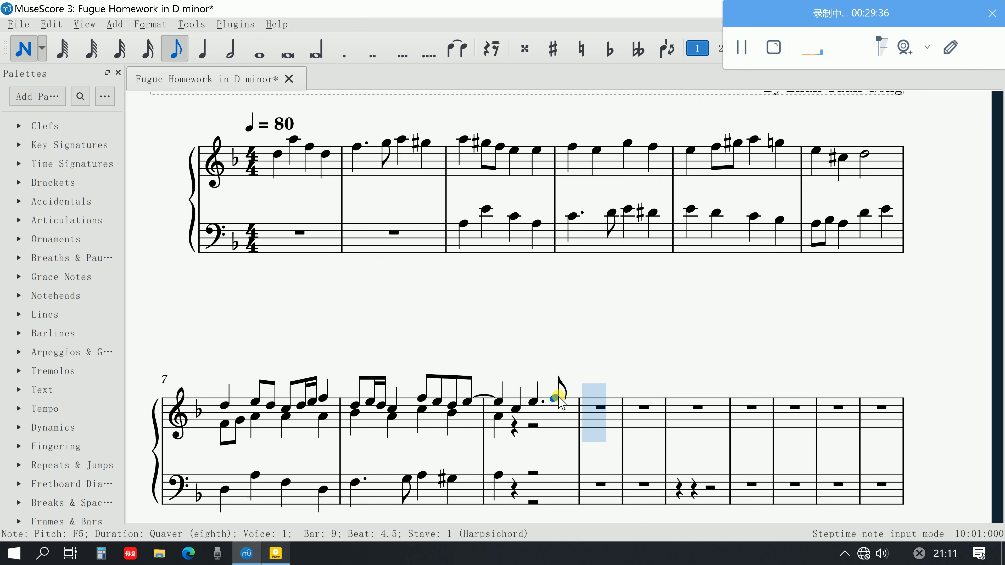
click(38, 41)
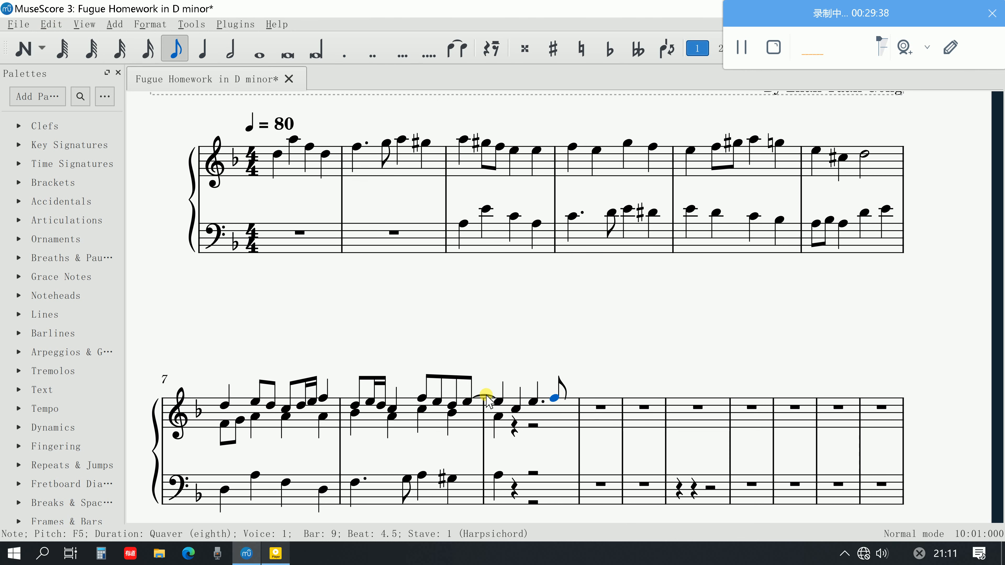
click(496, 400)
key(space)
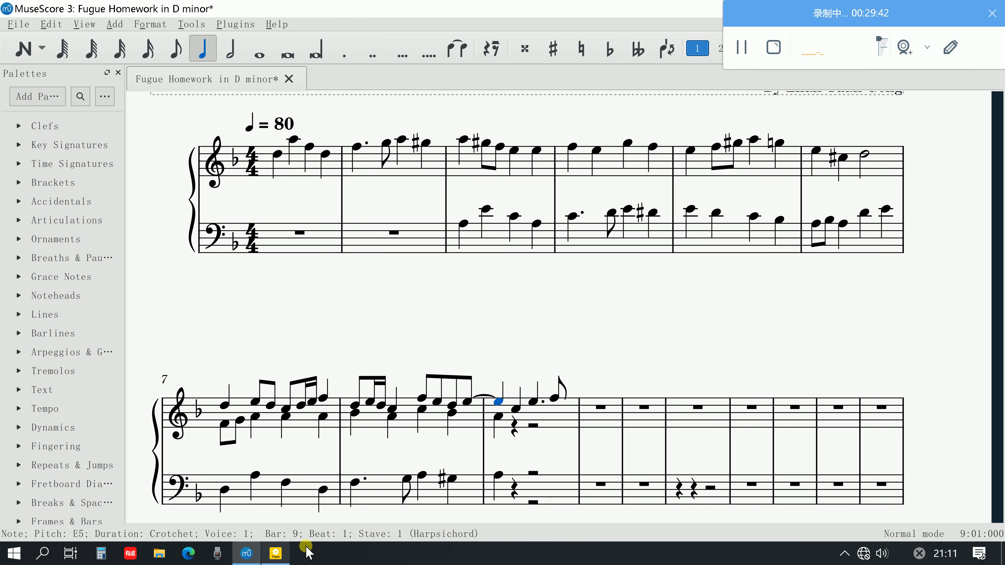
Enlarge and reread the sequence and D minor cadence instructions in the PDF fugue guide in Acrobat, and return to MuseScore
click(276, 553)
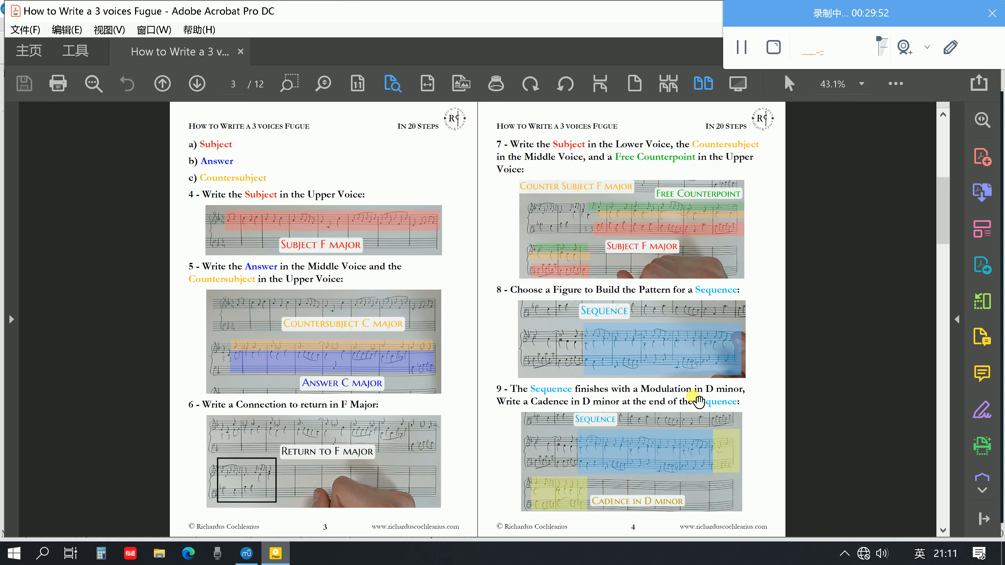
scroll(698, 401, up, 1)
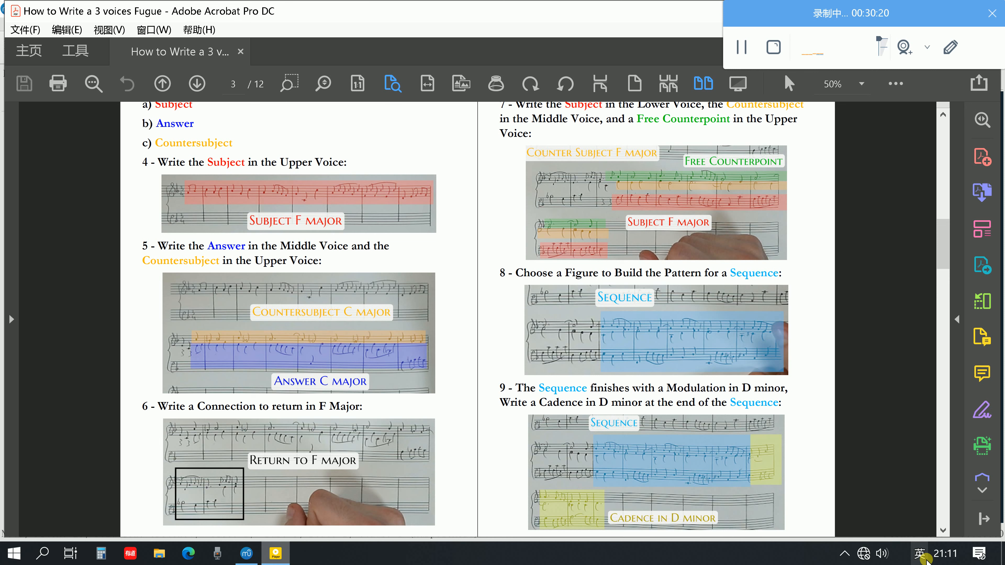
mouse_move(924, 559)
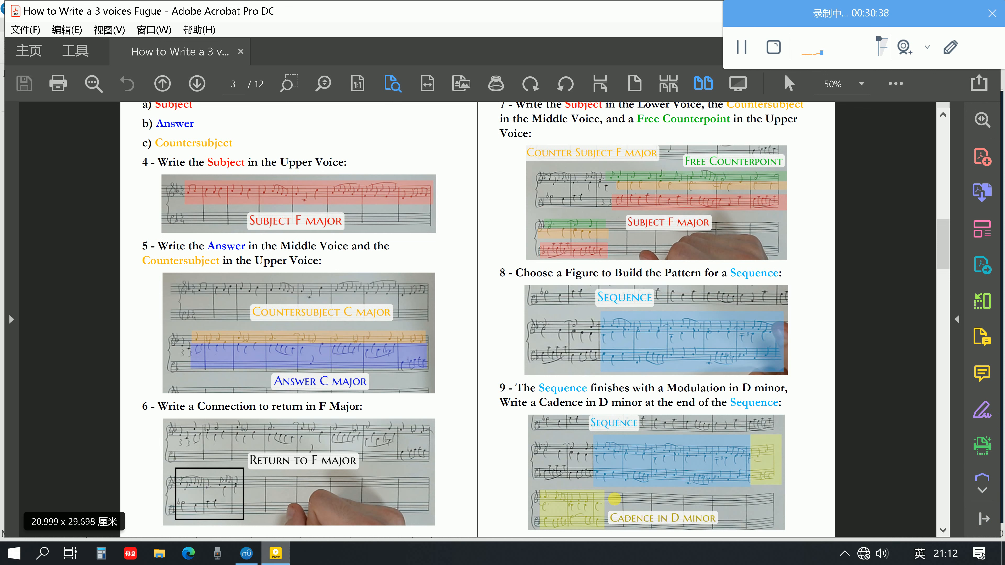
click(248, 554)
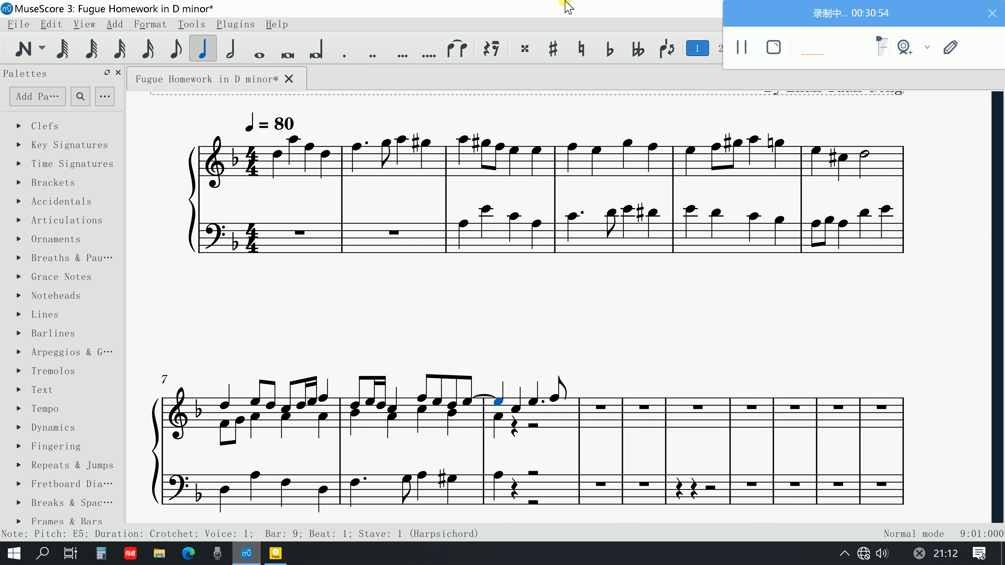
Play the score from the first note of bar 1 into bar 9 and recheck the sequence instructions in the PDF guide
click(277, 155)
key(space)
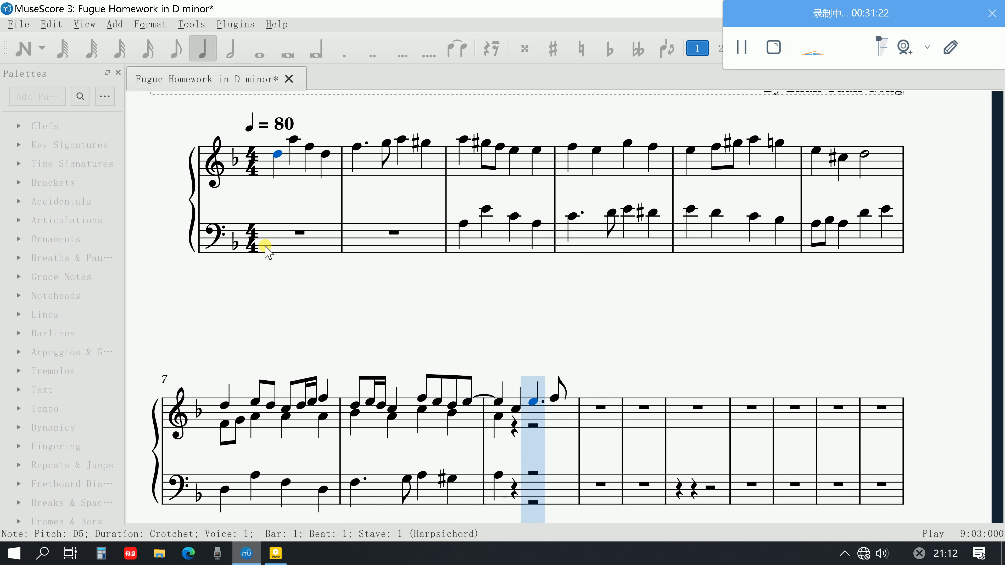
key(space)
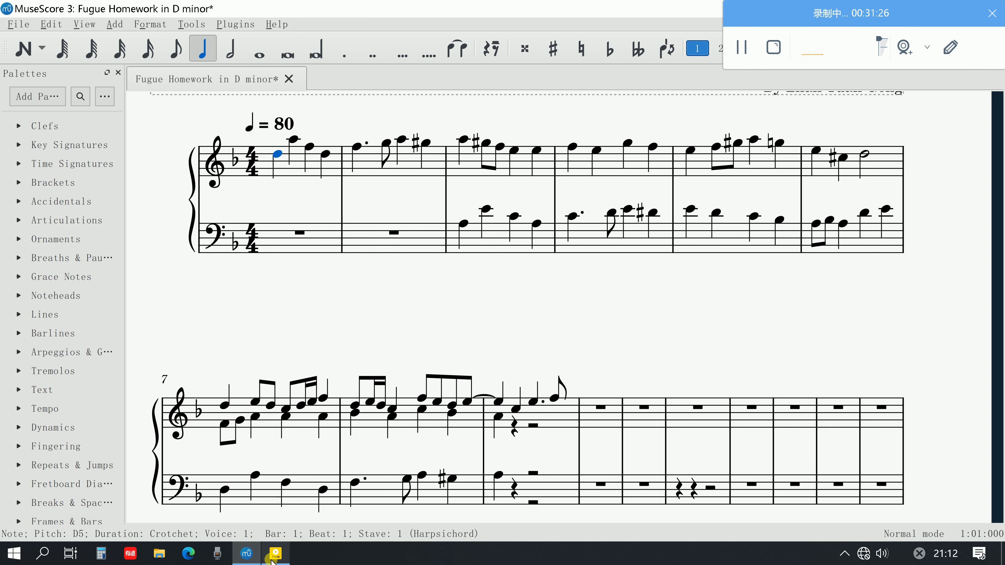
click(272, 560)
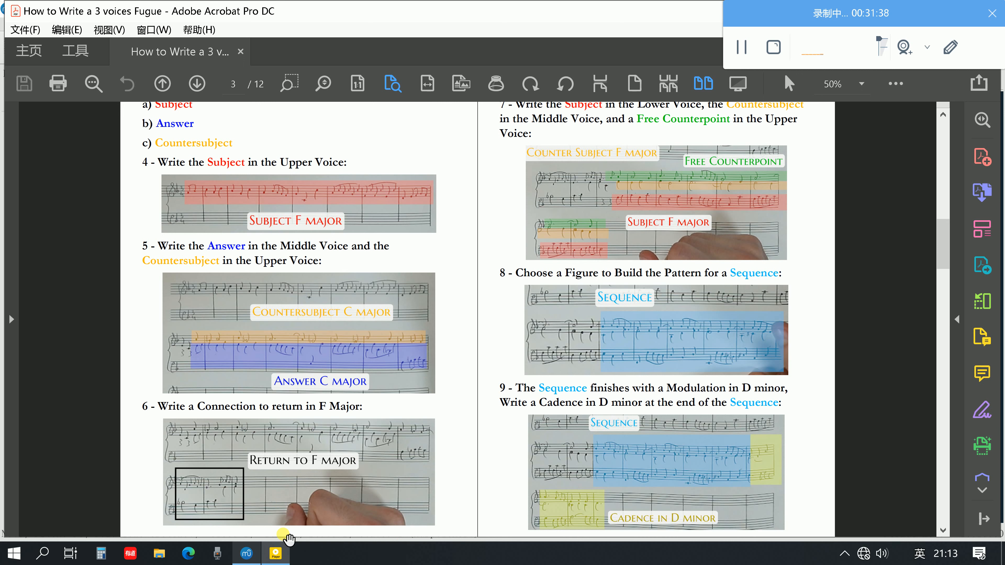
click(246, 553)
Enter a crotchet A2 on beat 2 and a quaver E3 on beat 3 in the bass stave of bar 9
click(499, 404)
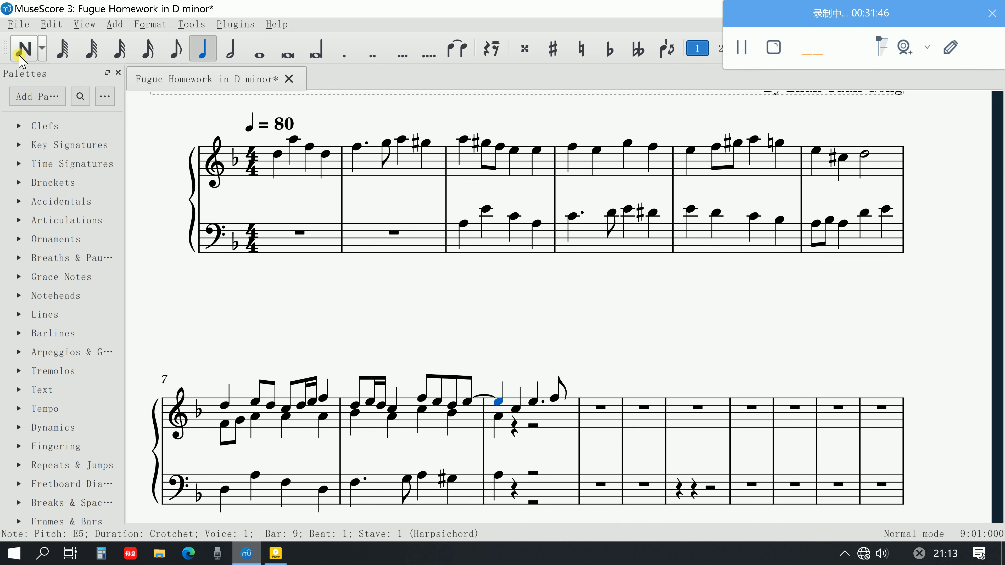
click(24, 48)
scroll(519, 461, down, 1)
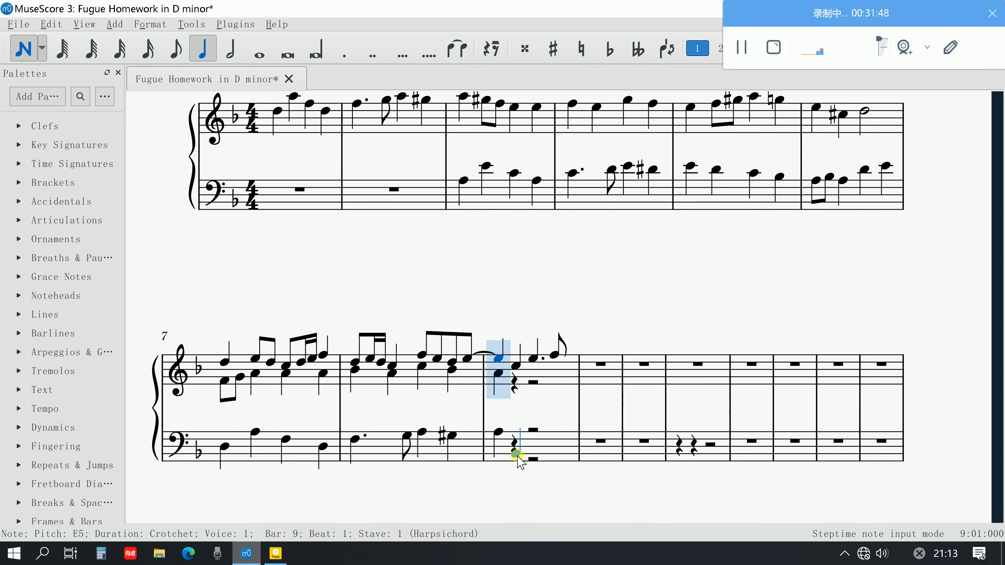
click(516, 458)
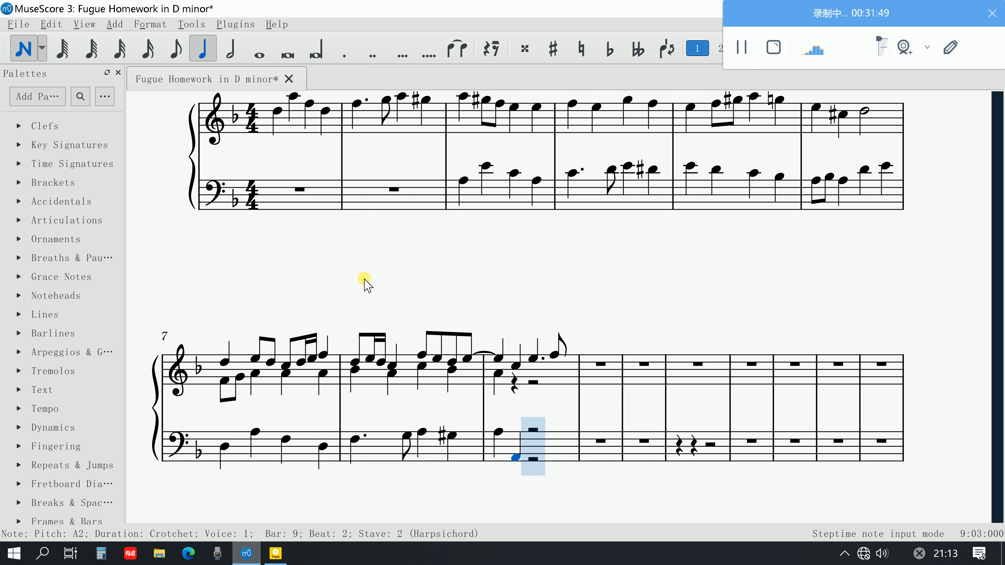
click(168, 50)
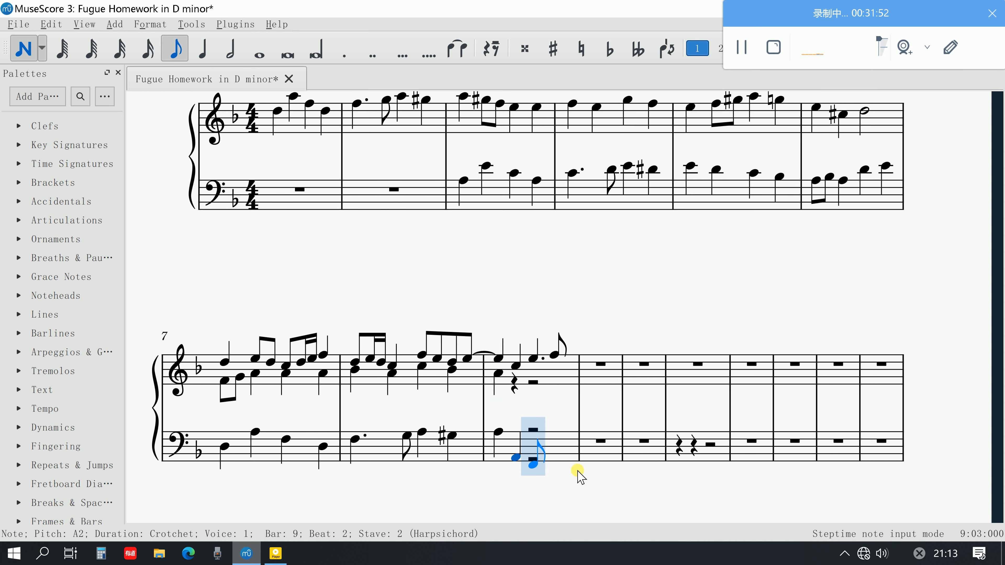
click(554, 454)
click(548, 449)
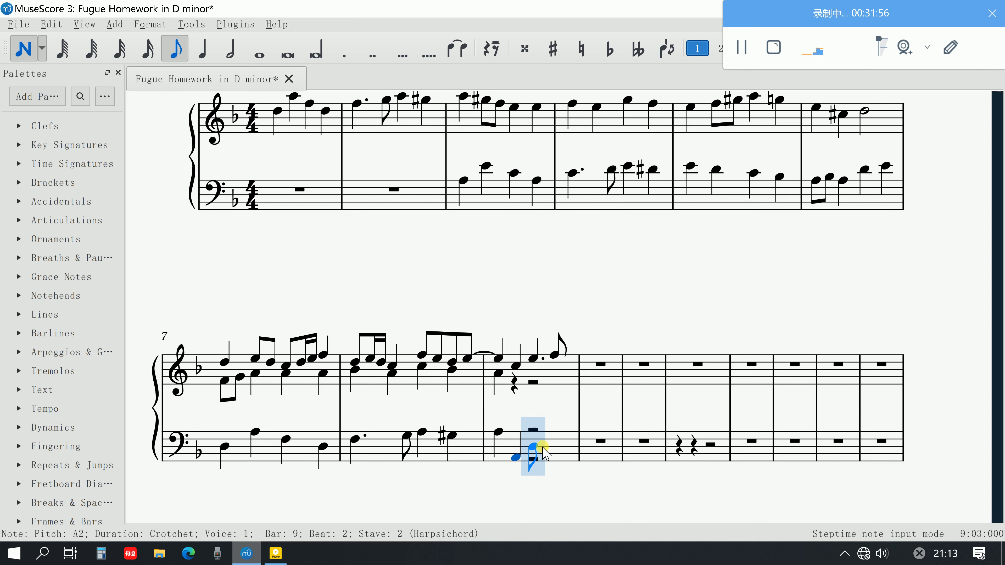
click(548, 443)
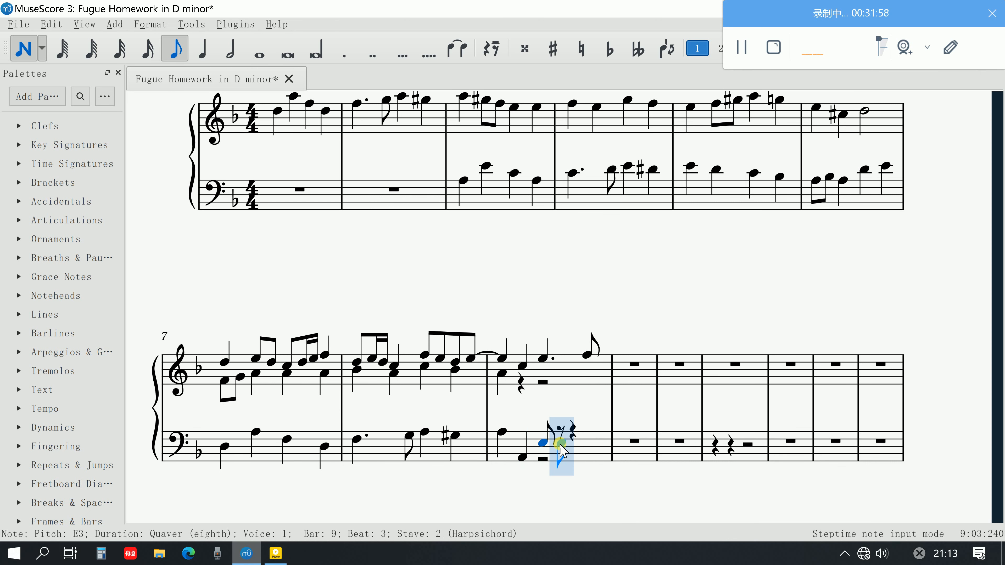
Continue the bass line of bar 9 with quavers D3, C♯3 and B♭2, completing the bar
click(562, 444)
key(Down)
key(Down)
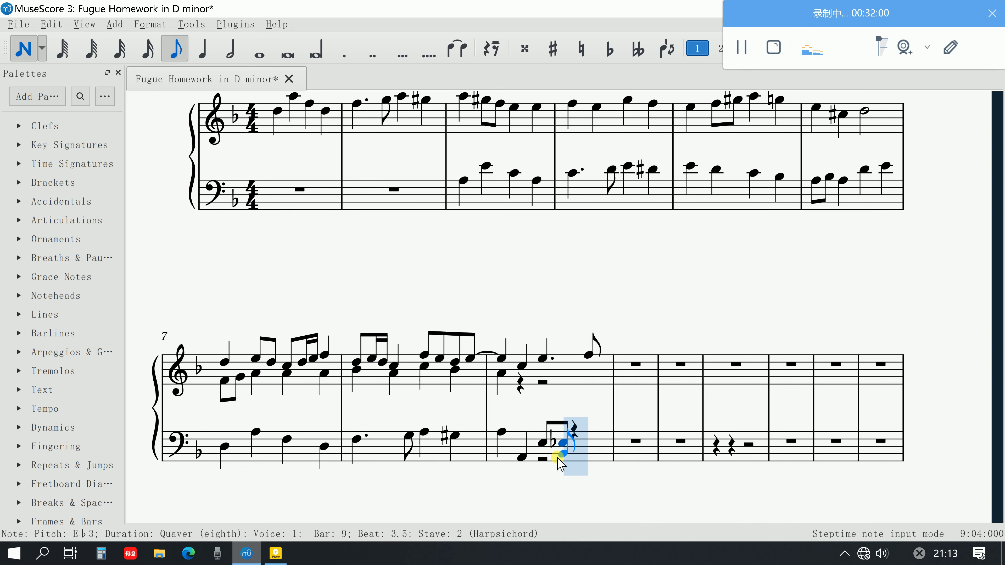
click(555, 451)
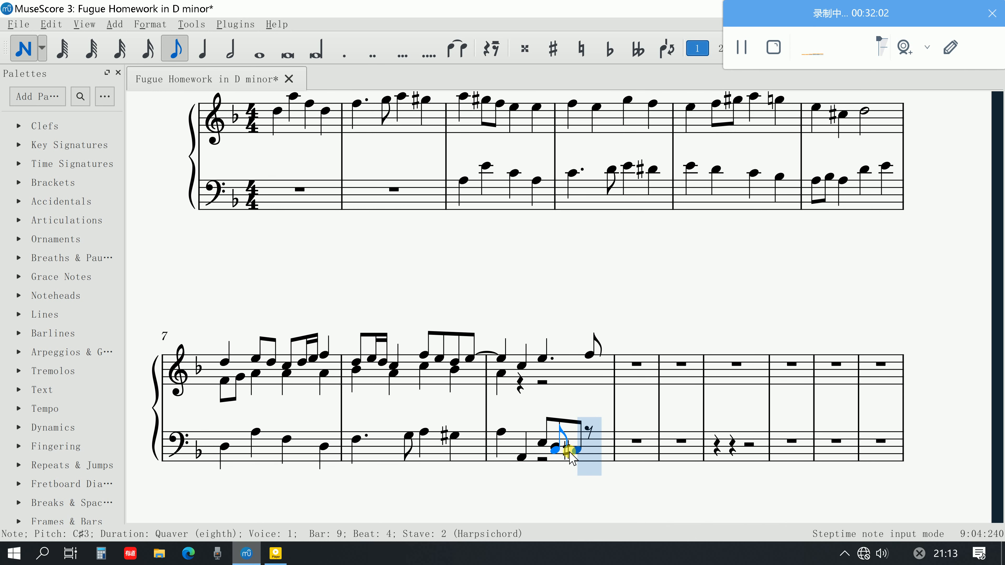
key(Up)
click(586, 453)
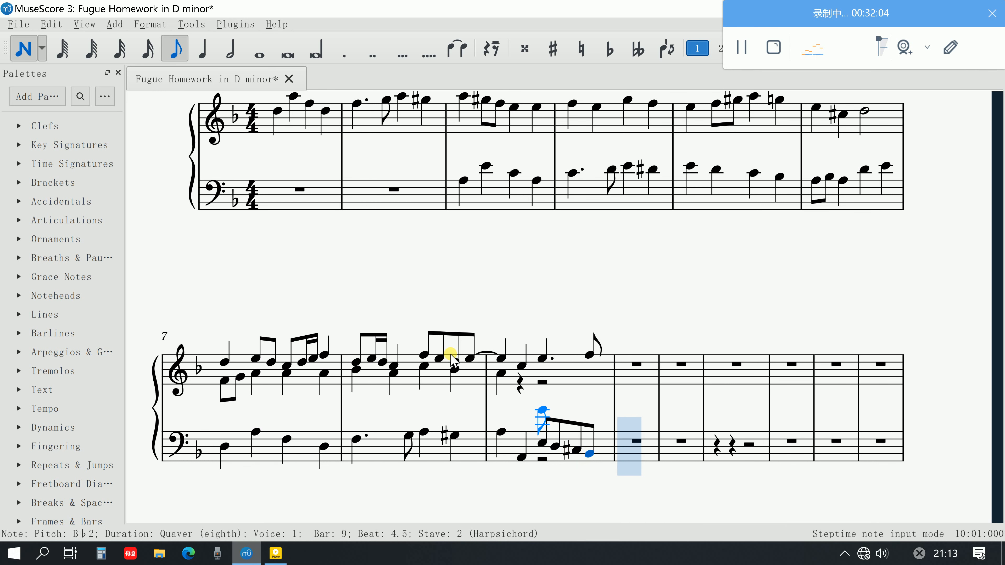
click(36, 52)
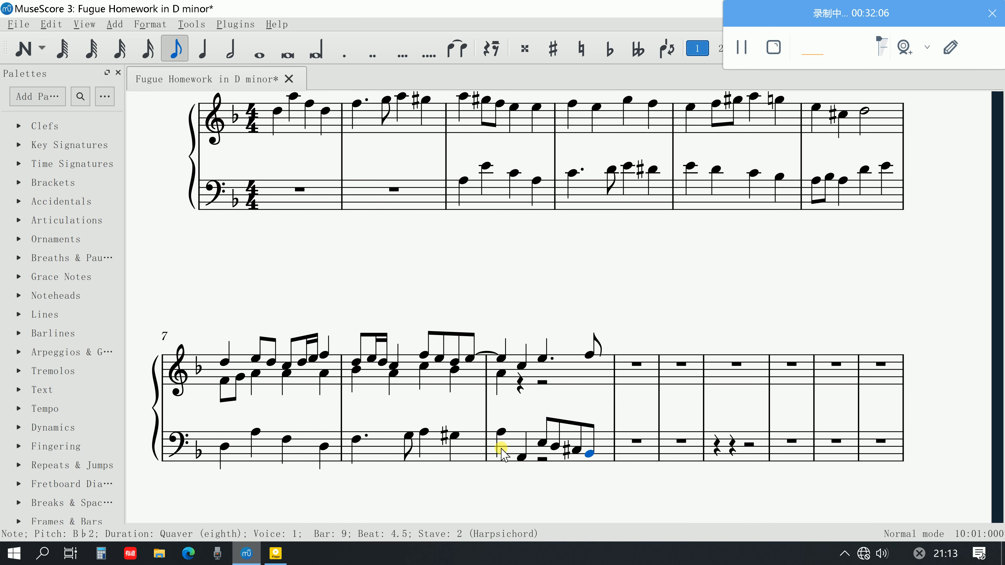
Delete the leftover voice 2 minim rest in the bass of bar 9 and play the bar back from beat 1
click(541, 458)
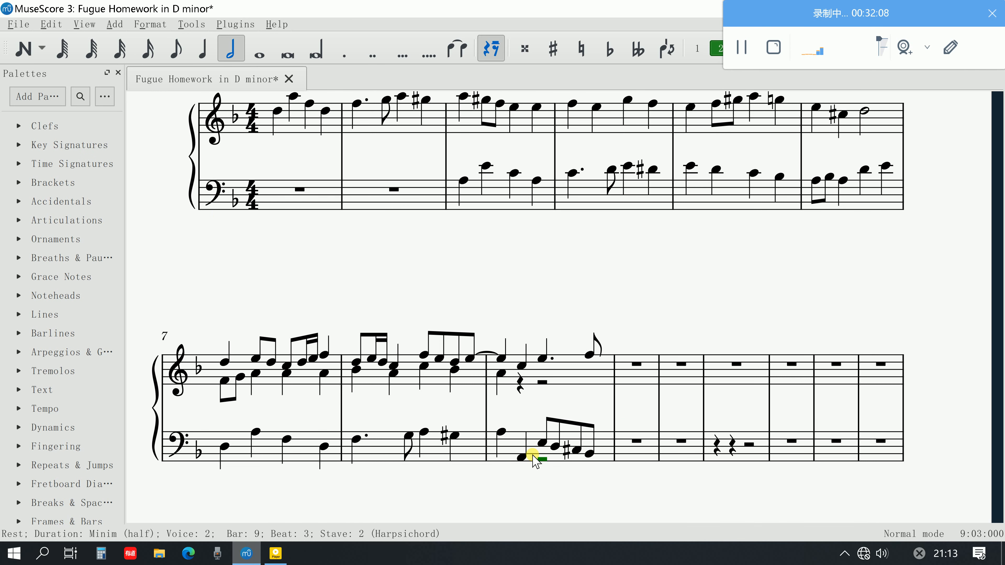
key(Delete)
click(500, 435)
key(space)
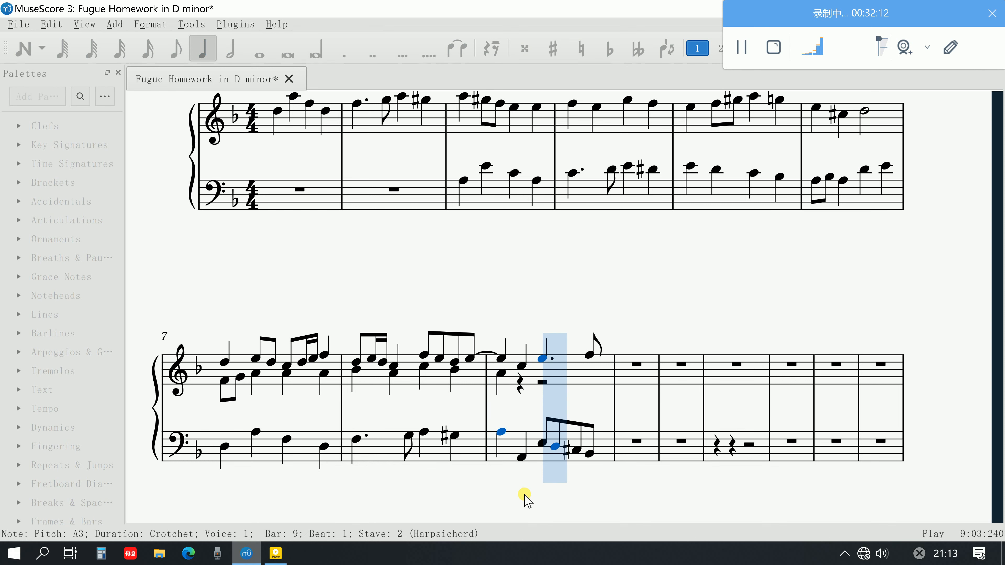
key(space)
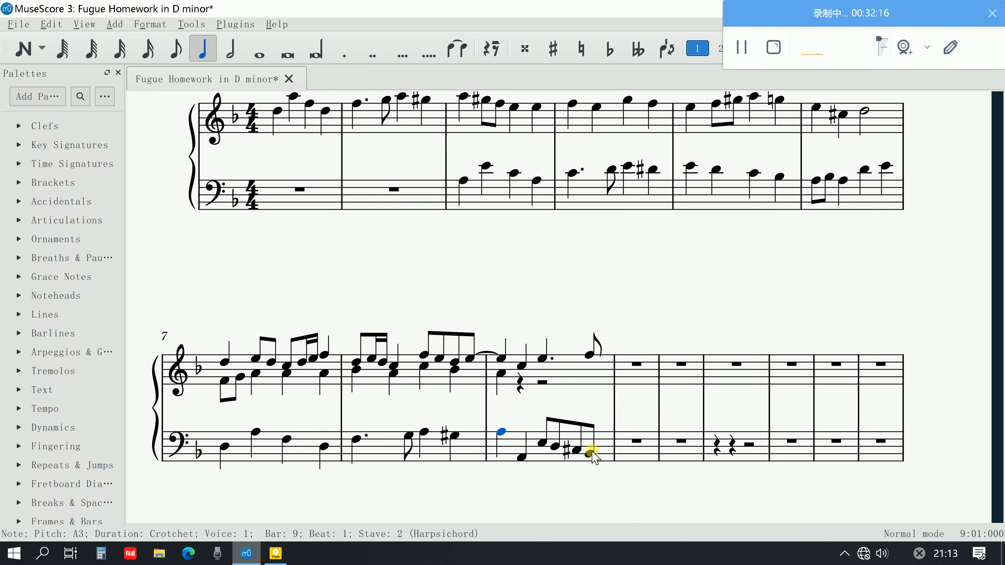
Enter quavers E4 and F4 in voice 2 of the upper stave on beat 2 of bar 9
click(513, 390)
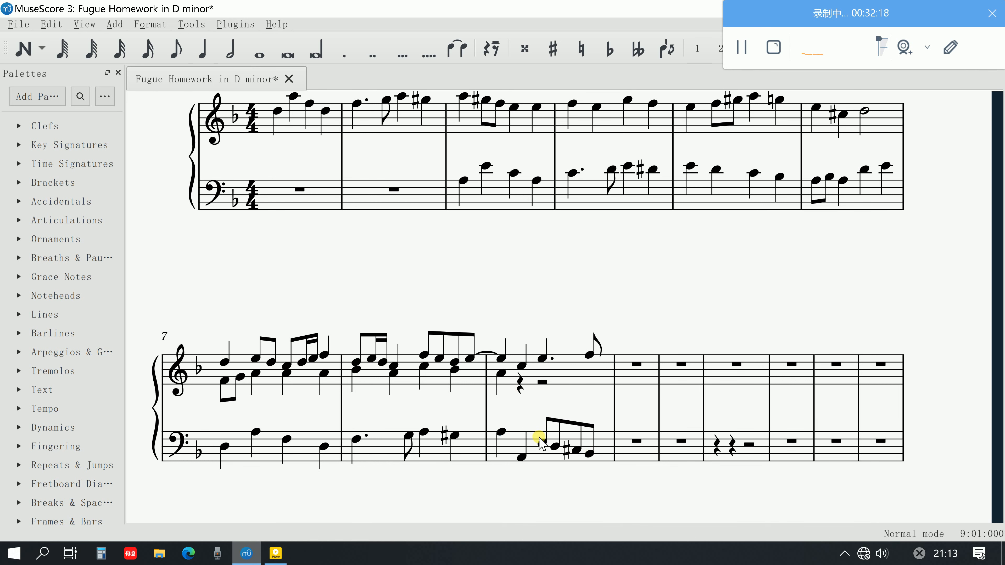
click(23, 47)
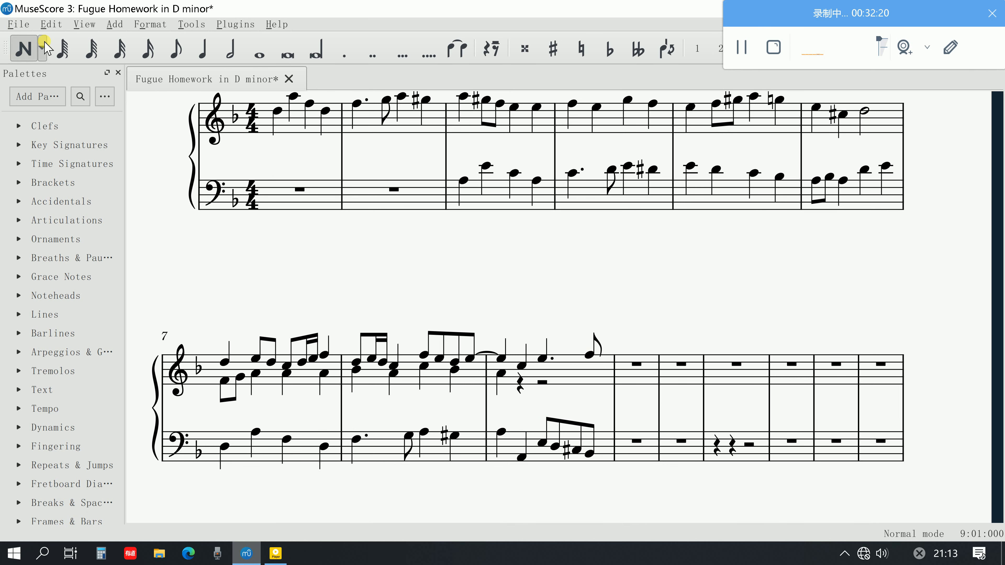
click(175, 48)
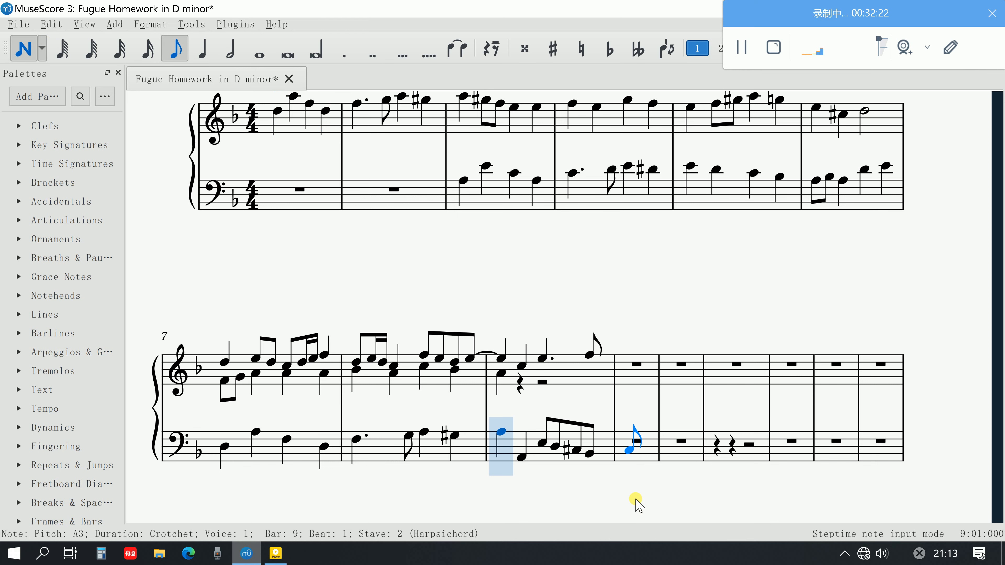
click(530, 383)
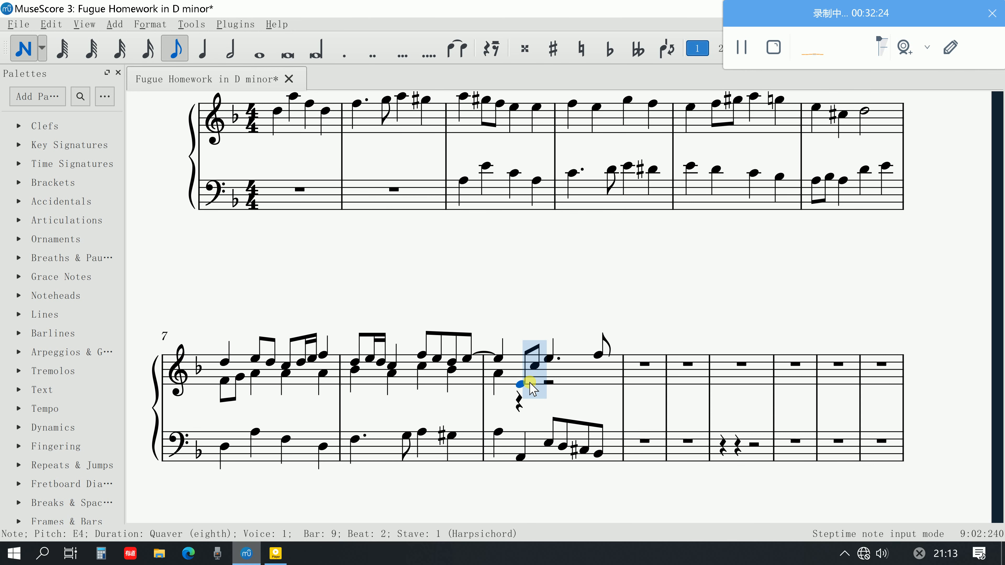
key(ctrl+z)
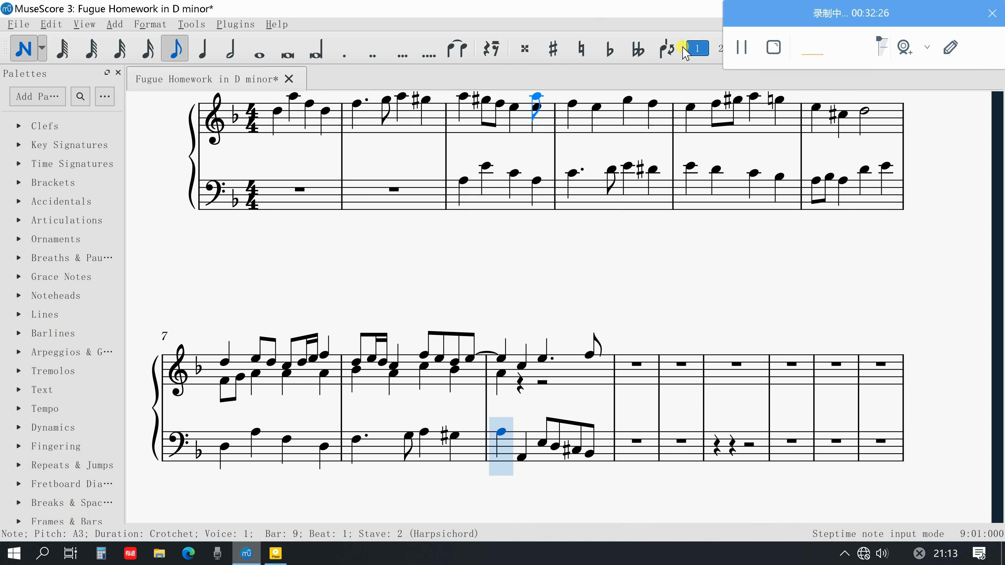
click(716, 49)
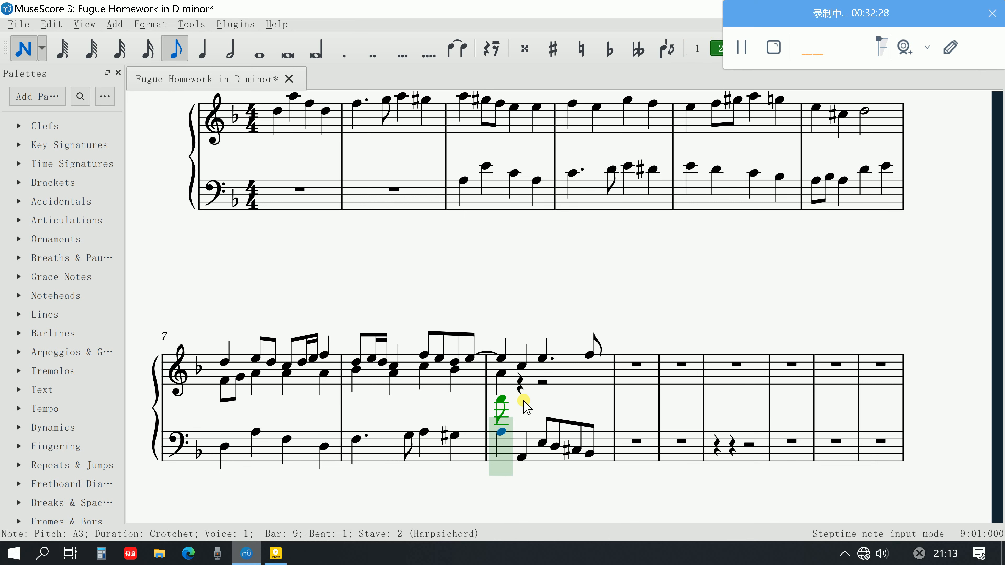
click(523, 384)
click(535, 376)
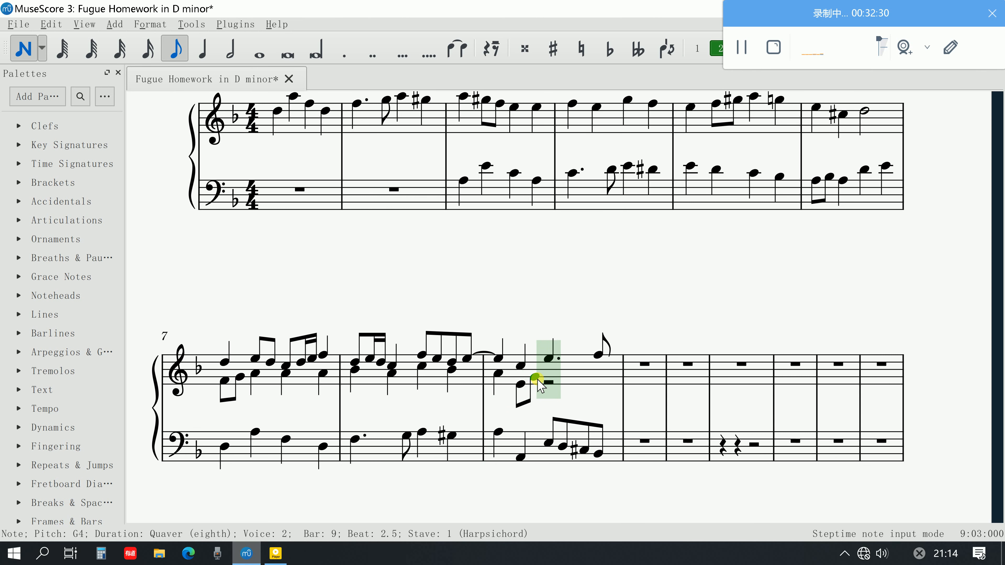
key(Down)
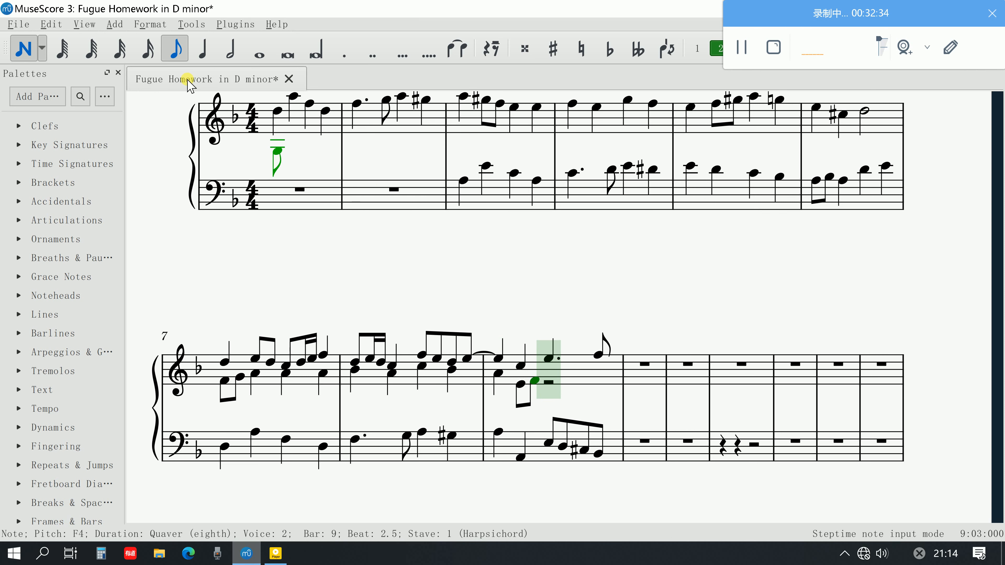
Complete voice 2 of bar 9 in the upper stave with a crotchet G4 on beat 3 and quavers A4 and D5 on beat 4
key(5)
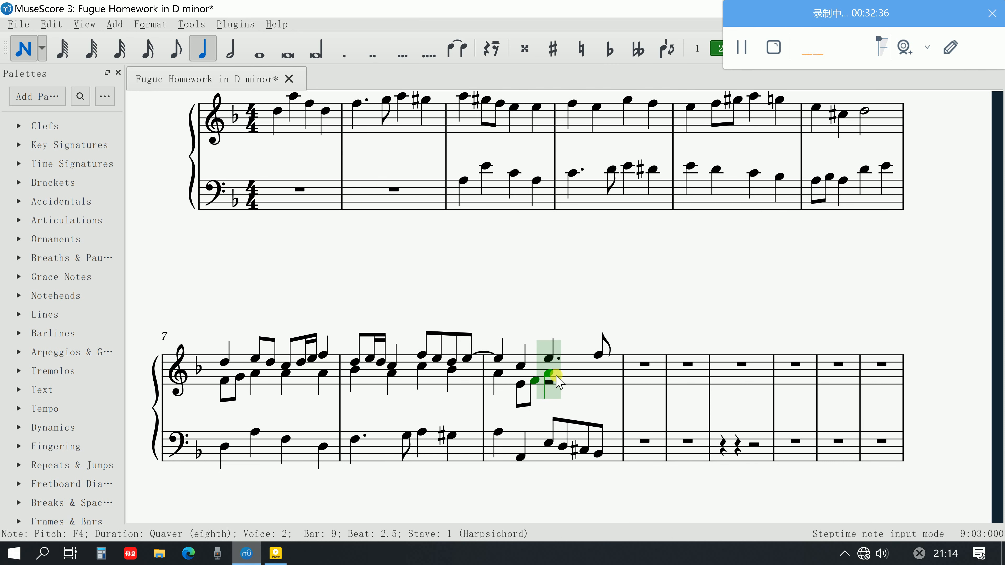
click(596, 371)
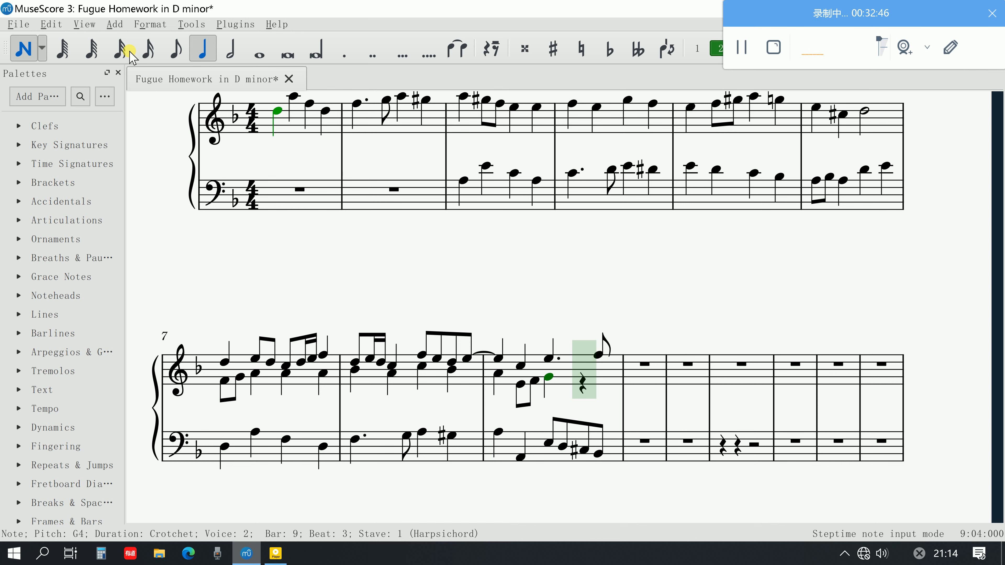
click(175, 50)
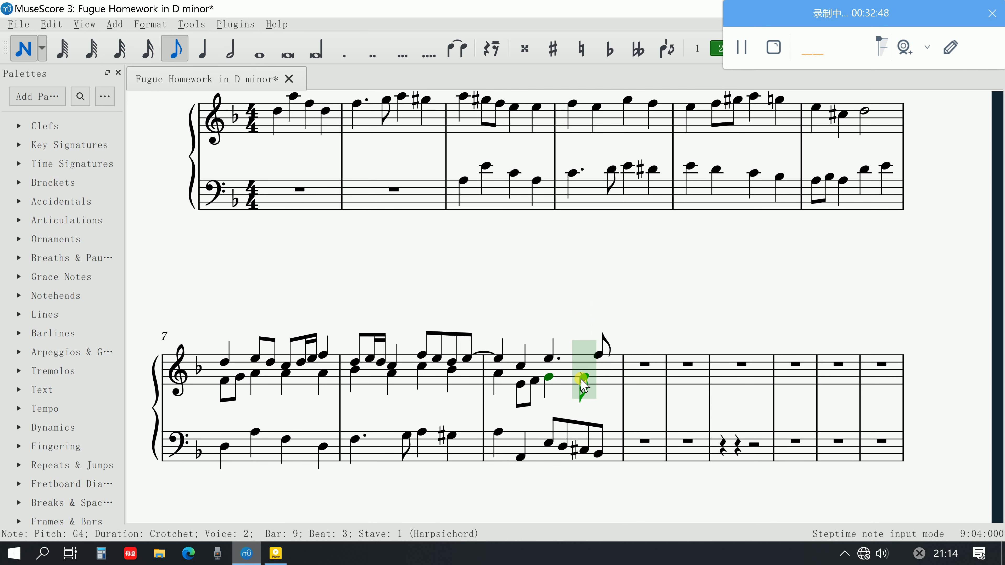
click(587, 374)
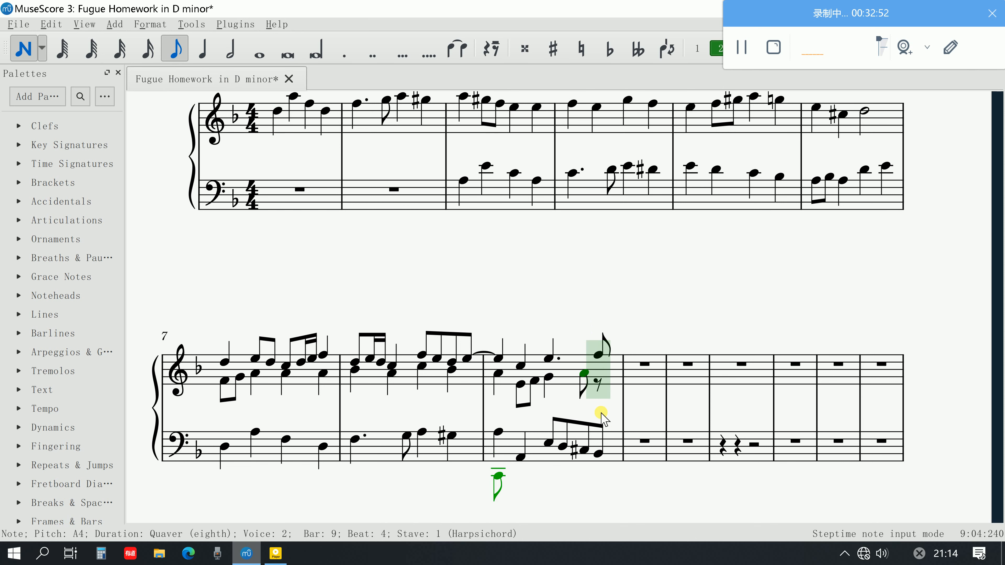
key(ctrl+Up)
click(602, 370)
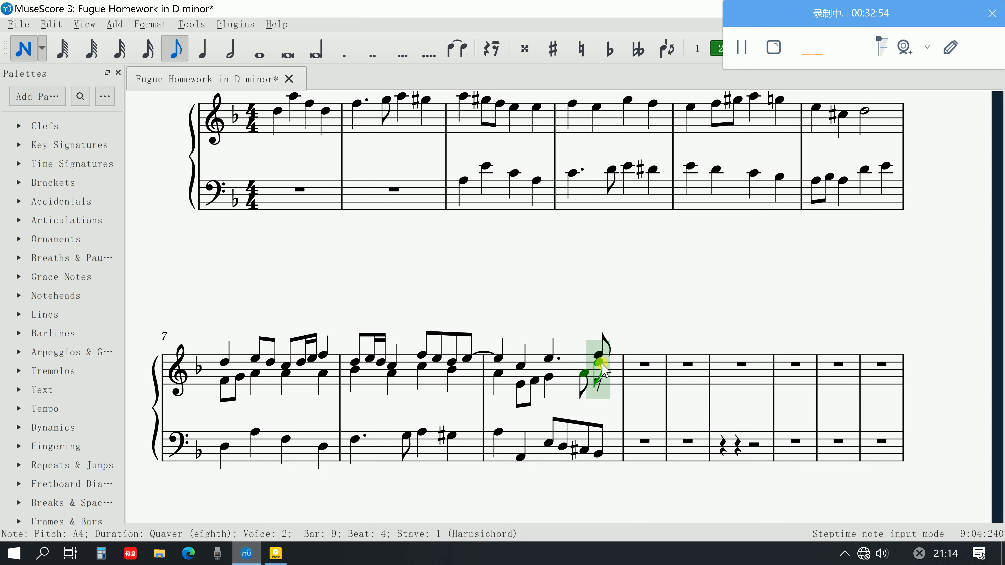
click(602, 363)
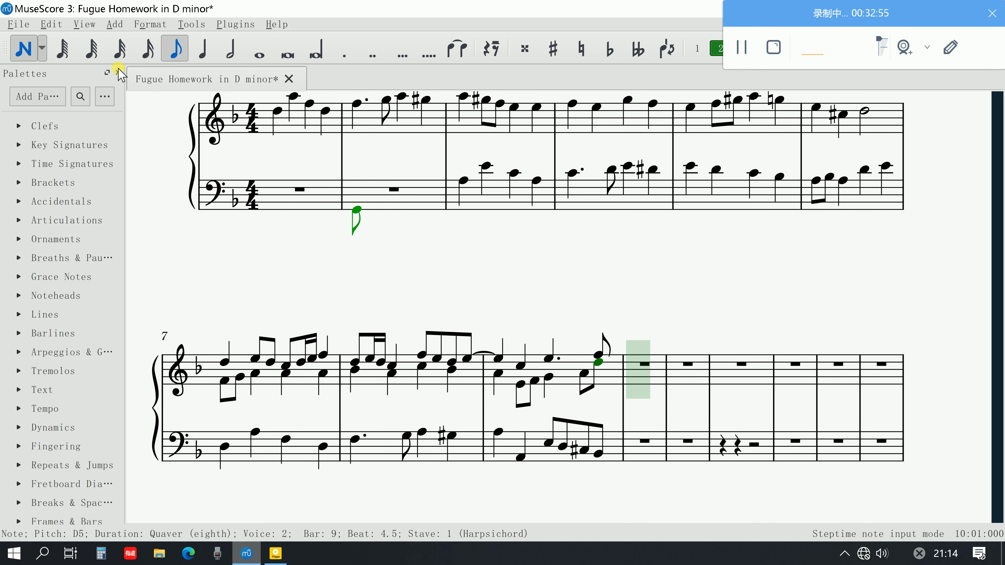
Leave note input and play bar 9 back from beat 1 to check the three voices together
click(23, 48)
click(499, 374)
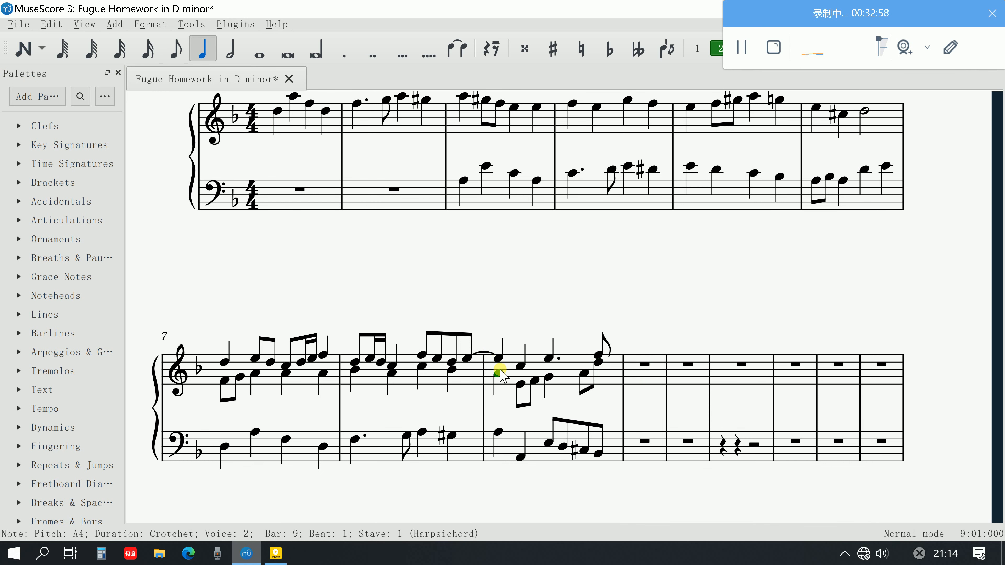
key(space)
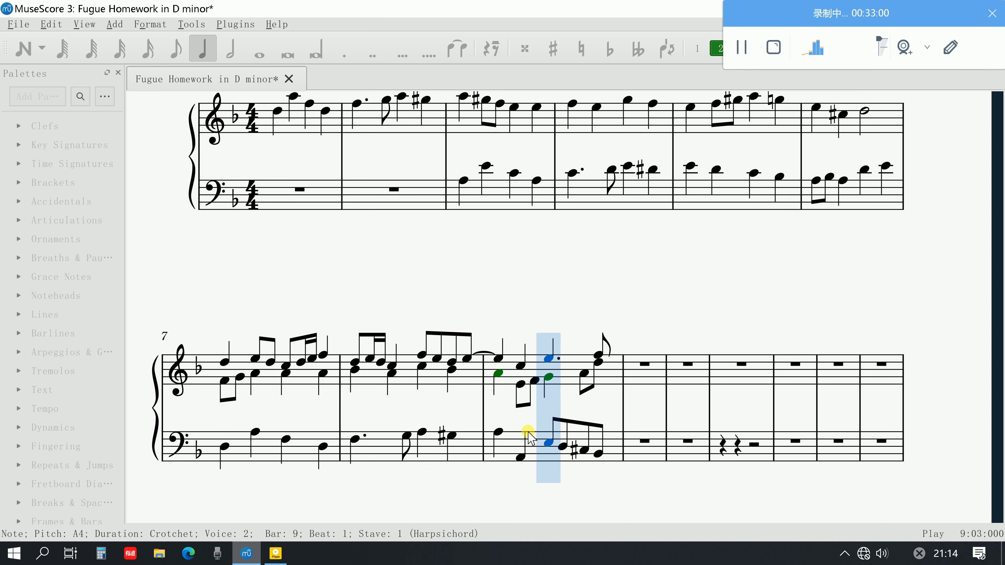
key(space)
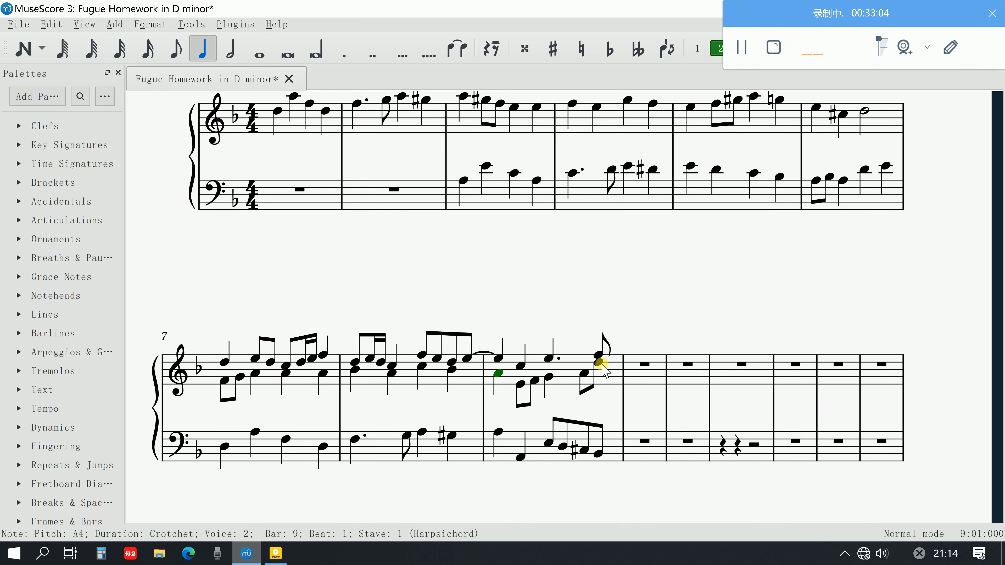
Lengthen the voice 2 A4 on beat 4 of bar 9 to a crotchet and play the bar back from beat 1
click(584, 373)
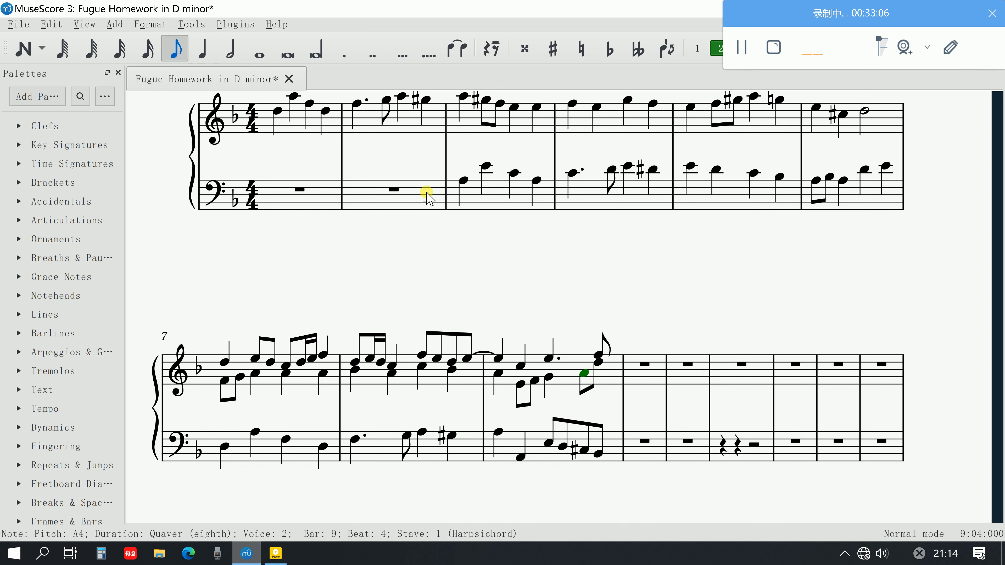
click(203, 51)
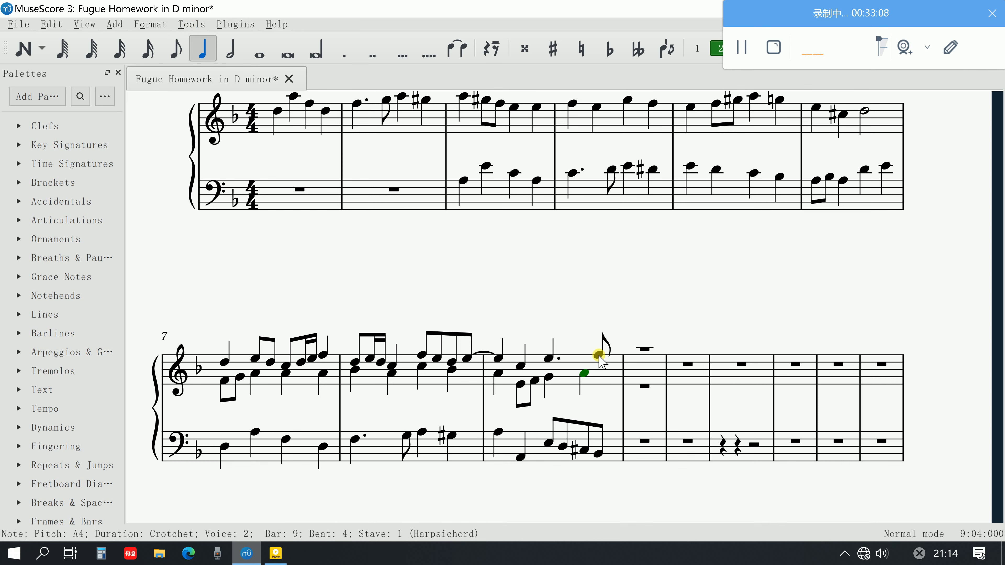
click(498, 374)
key(space)
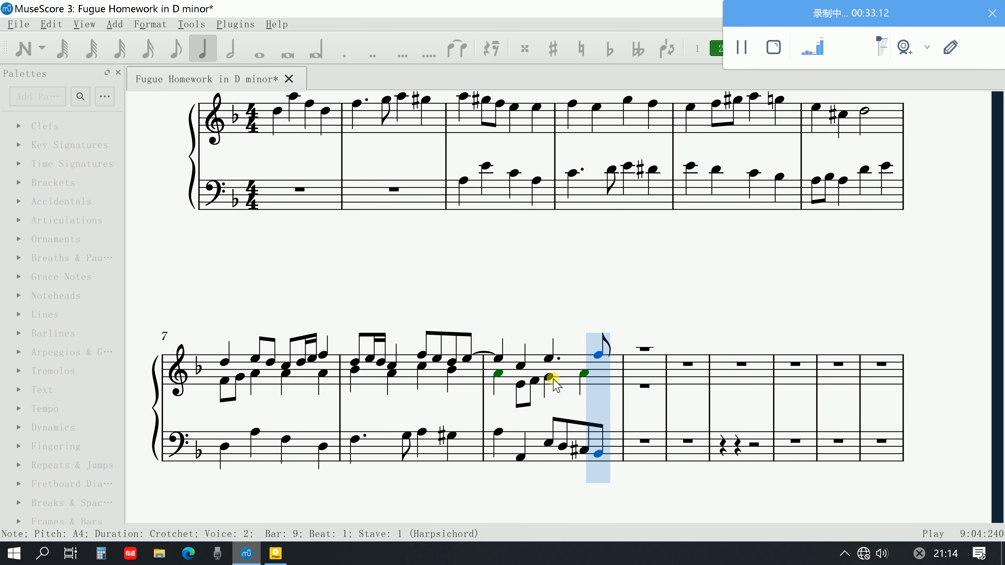
key(space)
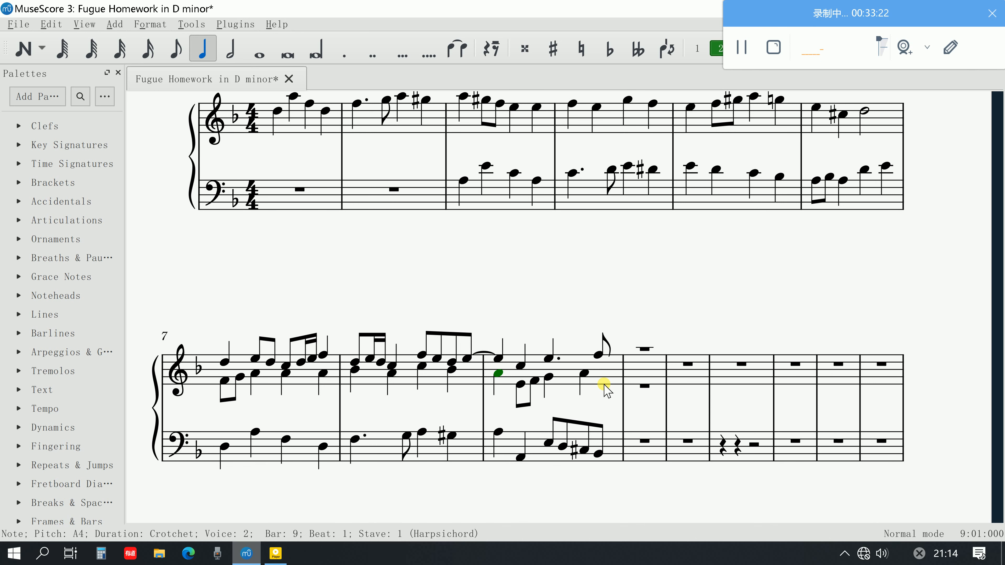
Try to paste the passage from the last quaver of bar 8 through bar 9 into bar 10, and undo the paste
scroll(606, 390, up, 1)
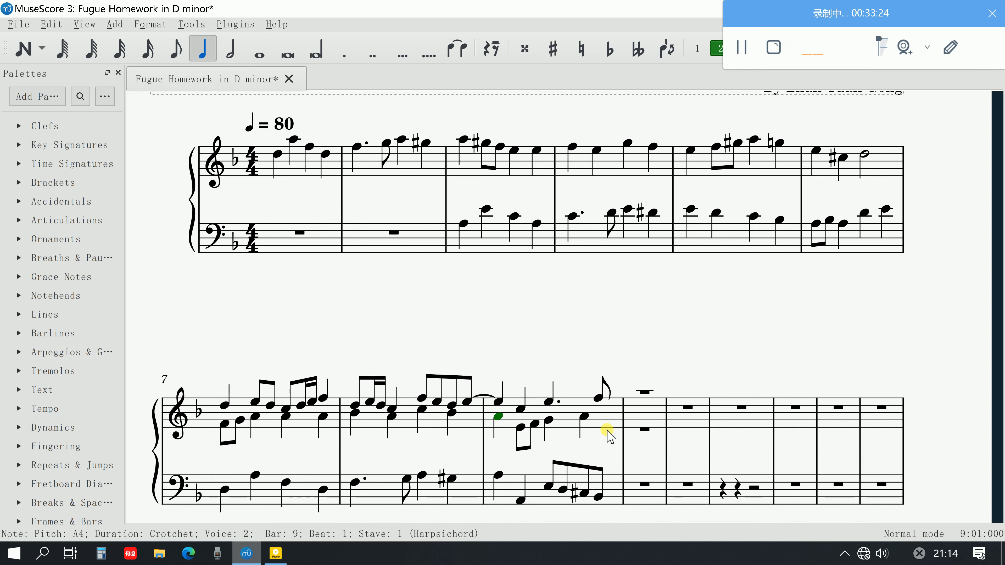
click(606, 431)
click(593, 399)
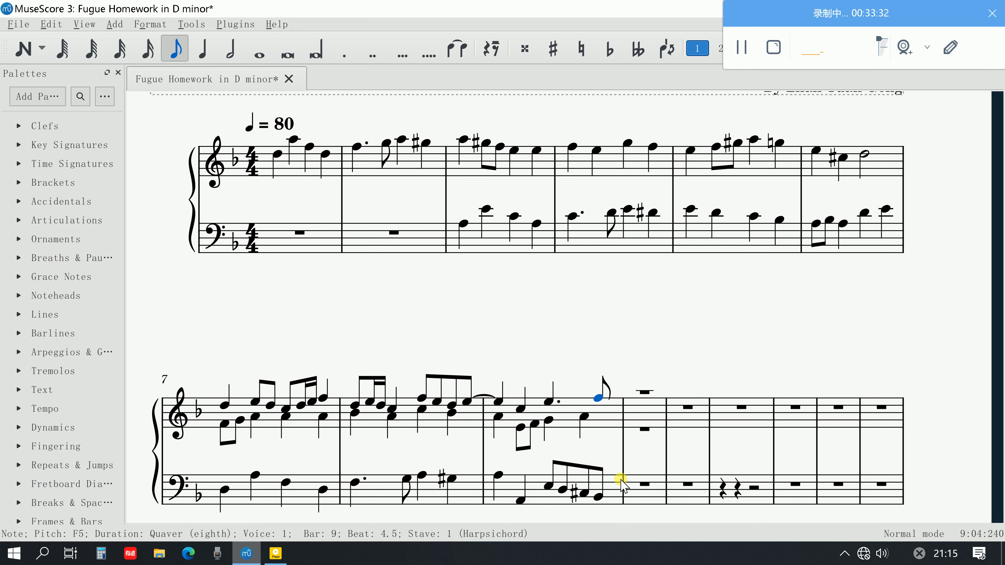
click(622, 479)
click(612, 483)
shift+click(467, 401)
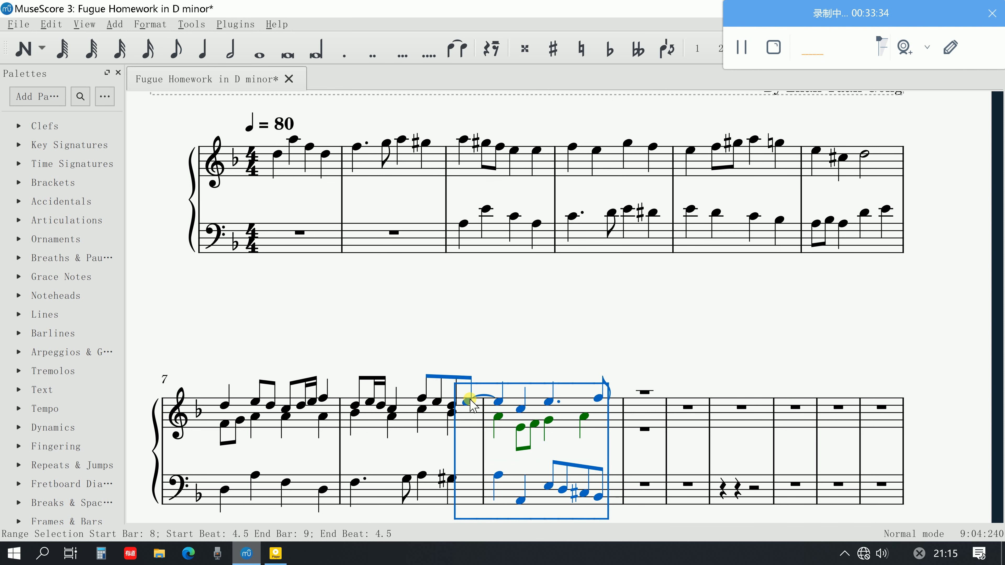
click(645, 392)
key(ctrl+v)
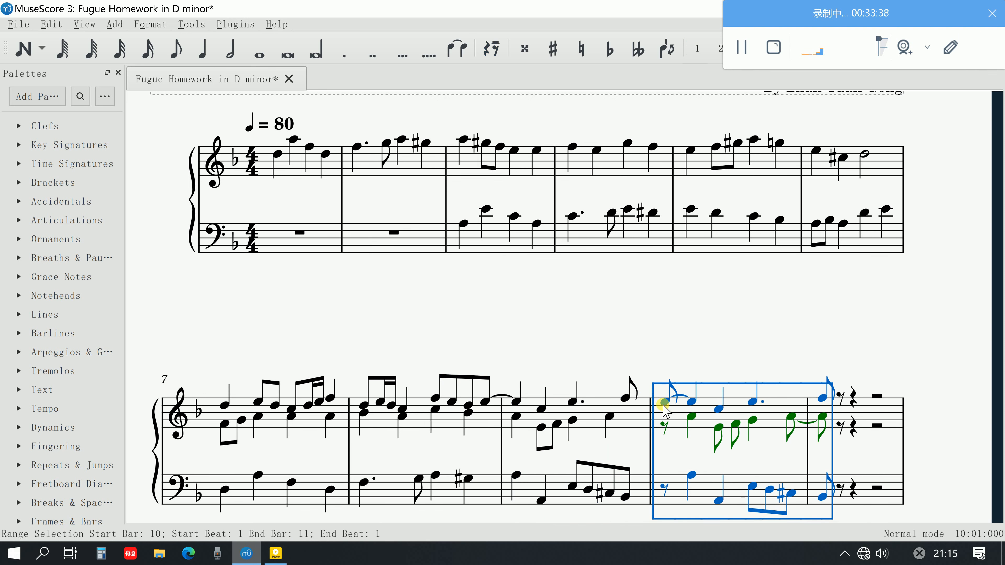
key(ctrl+z)
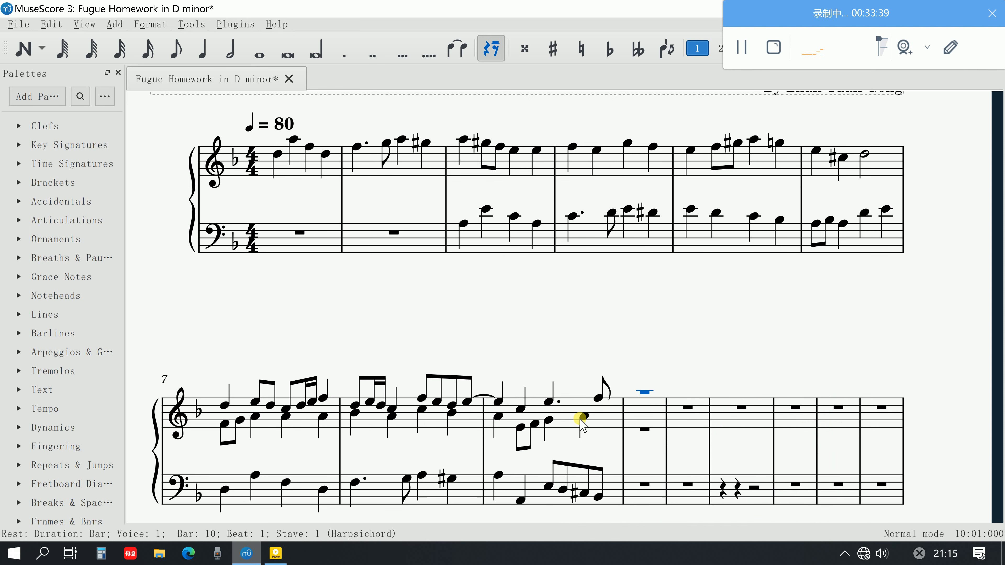
Repeat all three voices of bar 9 into bar 10 and shift the copy up one diatonic step
click(499, 401)
shift+click(601, 494)
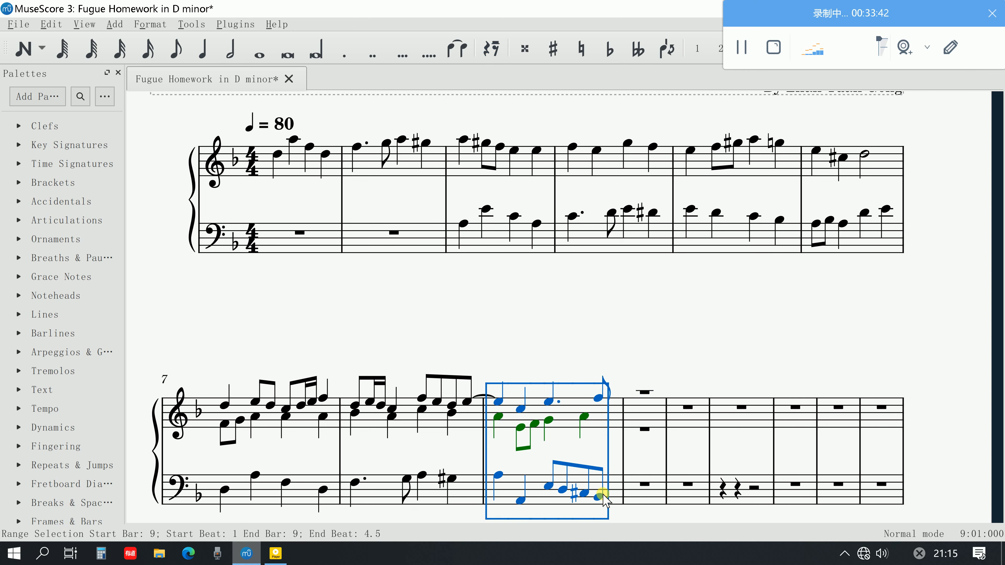
key(r)
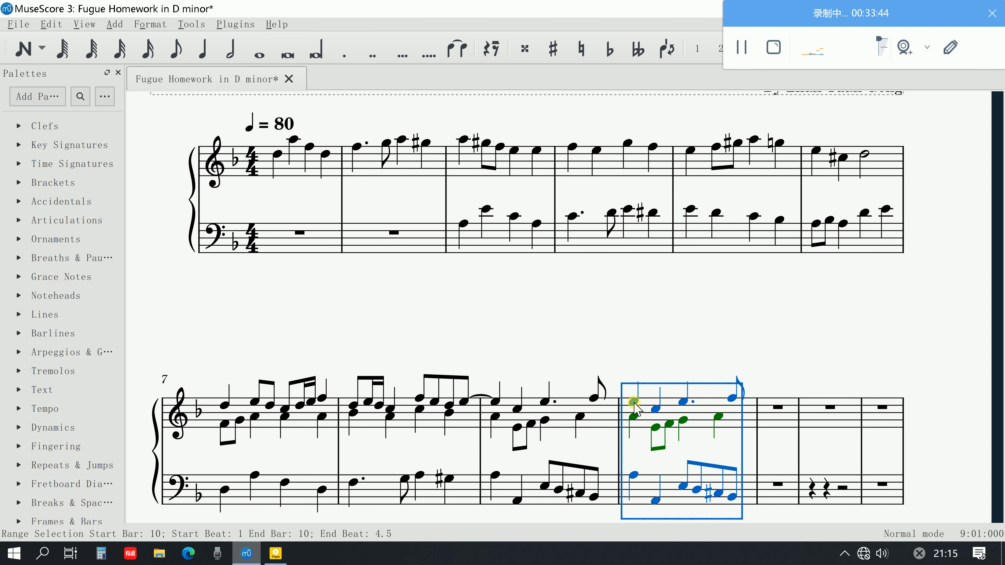
key(alt+shift+Up)
key(alt+shift+Up)
key(alt+shift+Down)
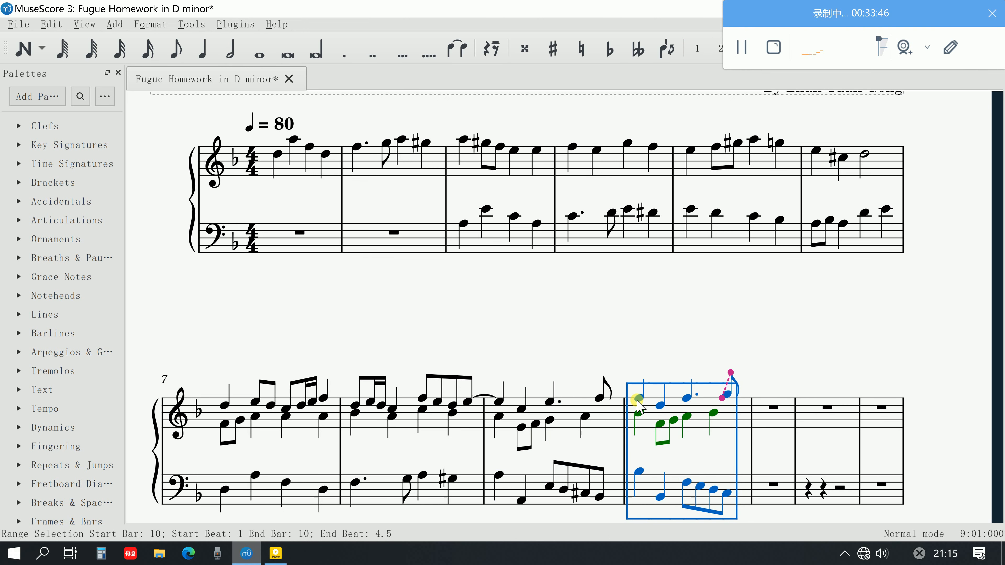
key(Escape)
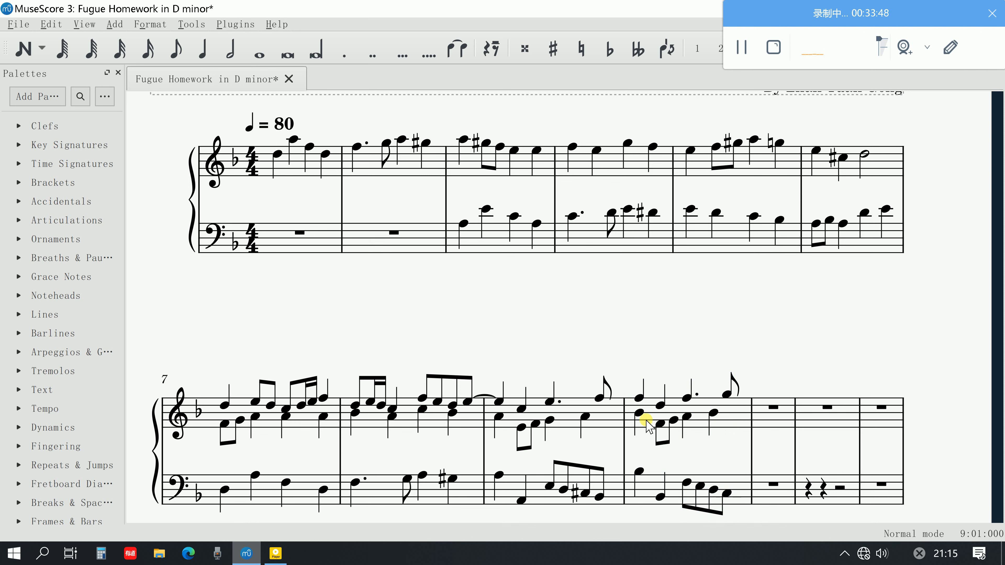
Tie the last quaver F5 of bar 9 to the first note of bar 10 and play the passage back
click(605, 390)
click(600, 397)
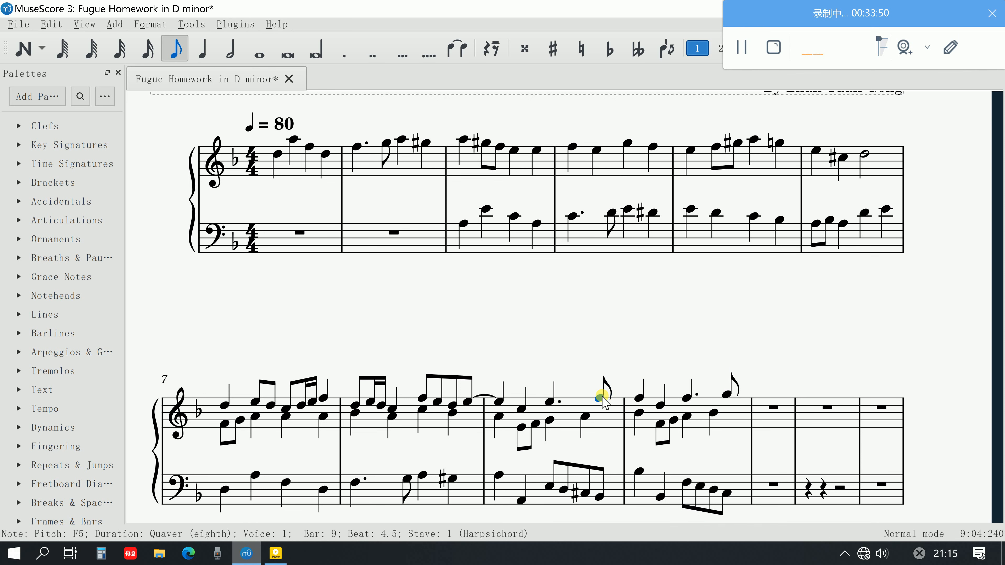
key(plus)
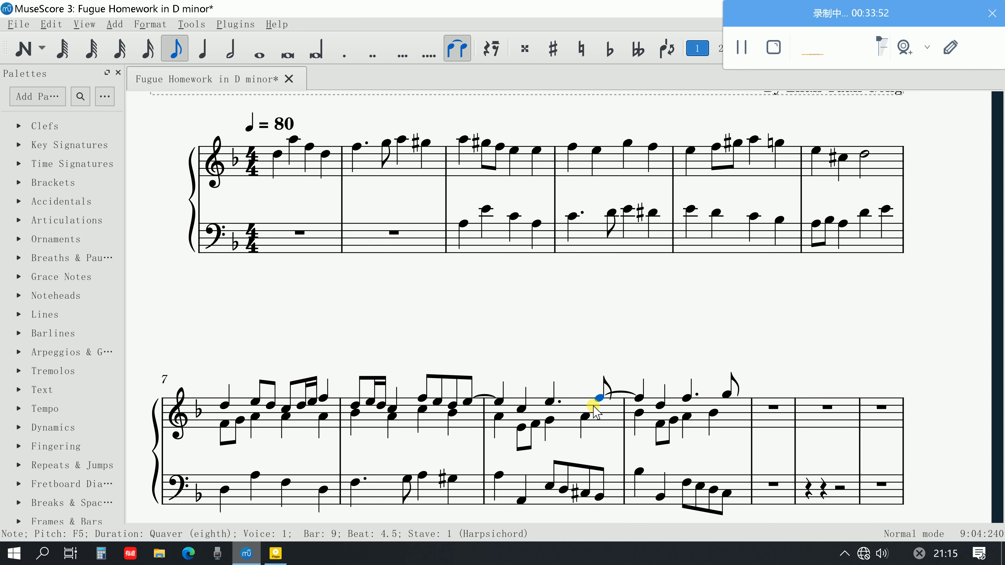
key(space)
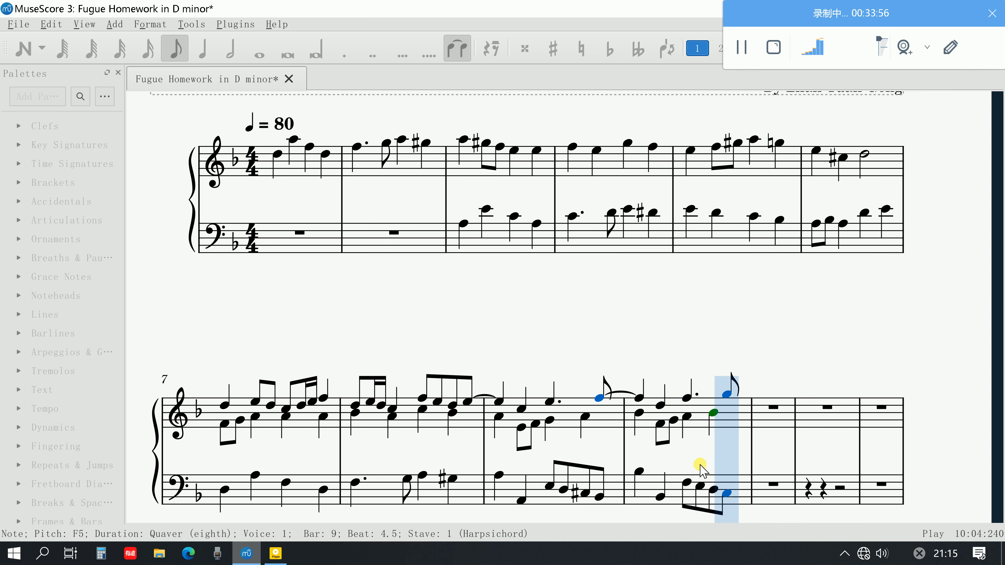
key(space)
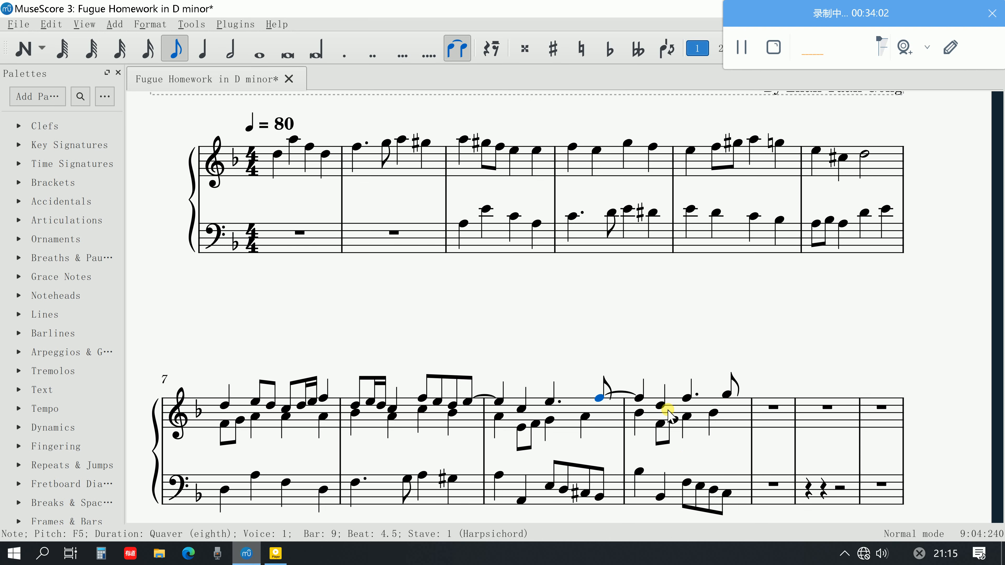
Try lowering the bass quaver E3 on beat 3.5 of bar 10 by a semitone and play the bar back
click(700, 486)
double_click(700, 486)
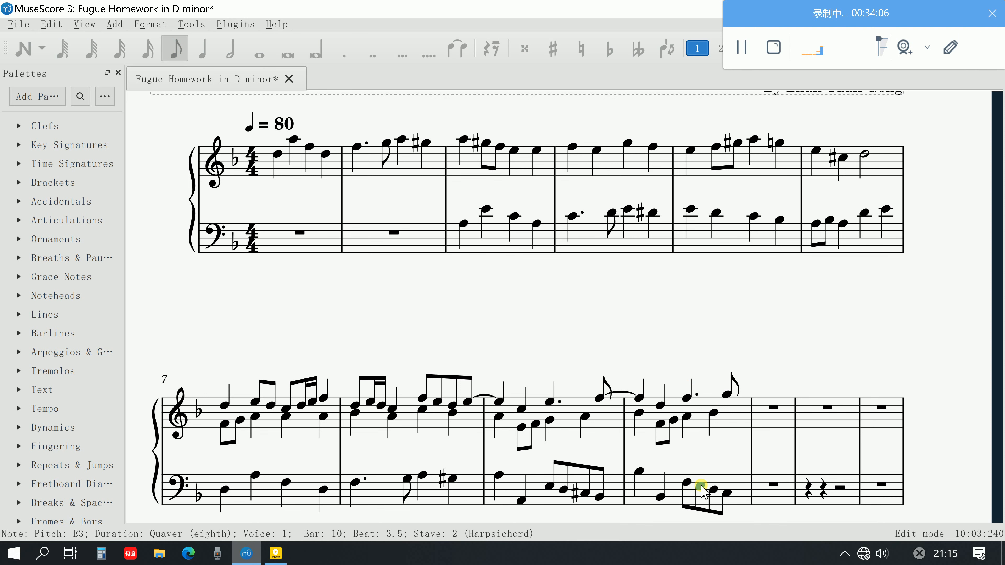
key(Escape)
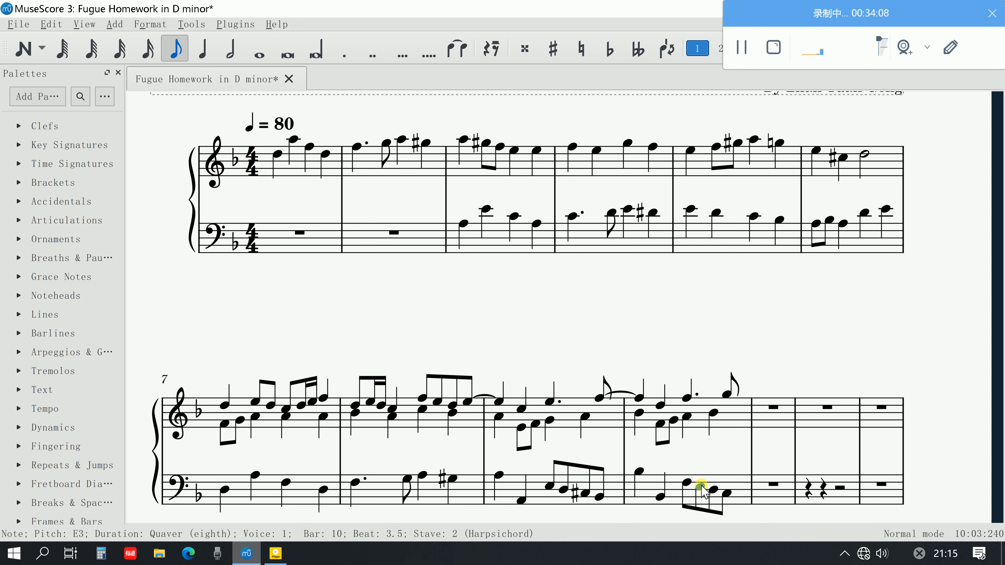
key(Down)
click(636, 471)
key(space)
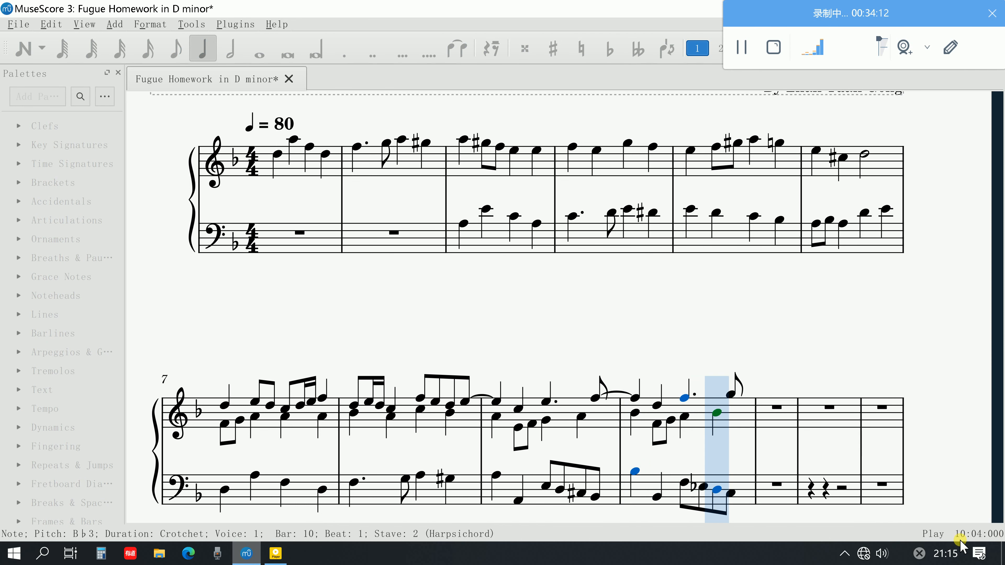
key(space)
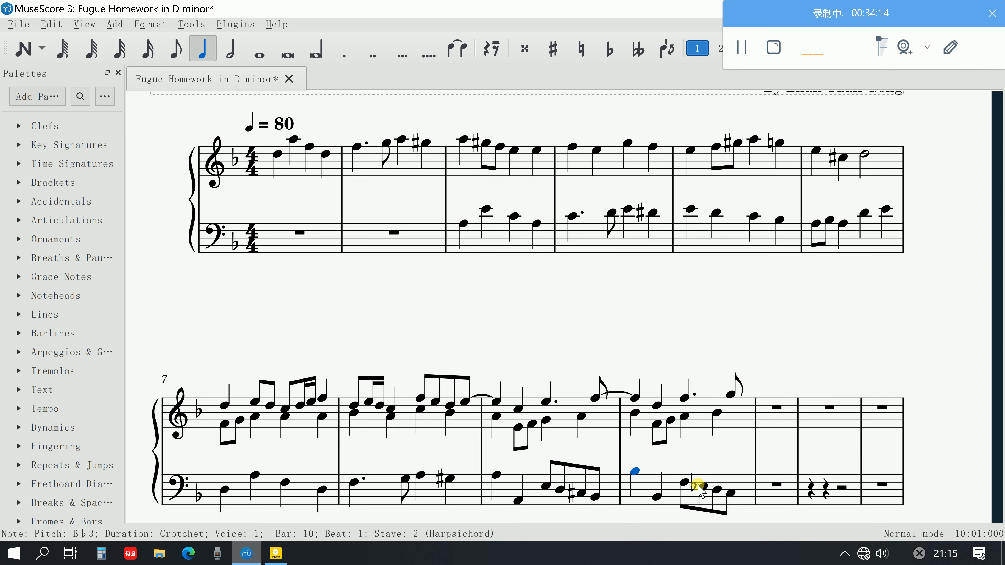
Restore the lowered bass quaver in bar 10 to E3 and play the bar back from beat 1
click(698, 485)
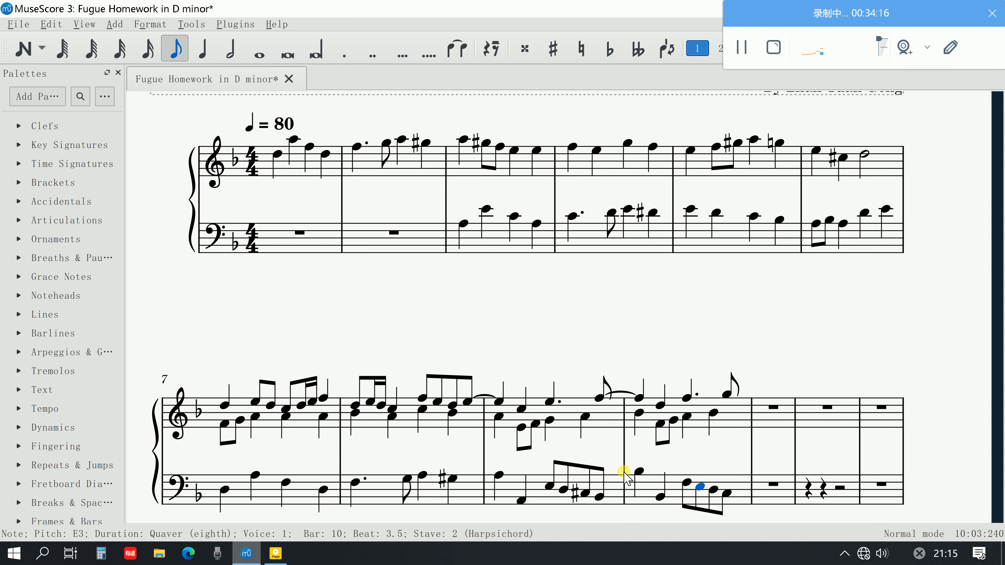
click(634, 470)
key(space)
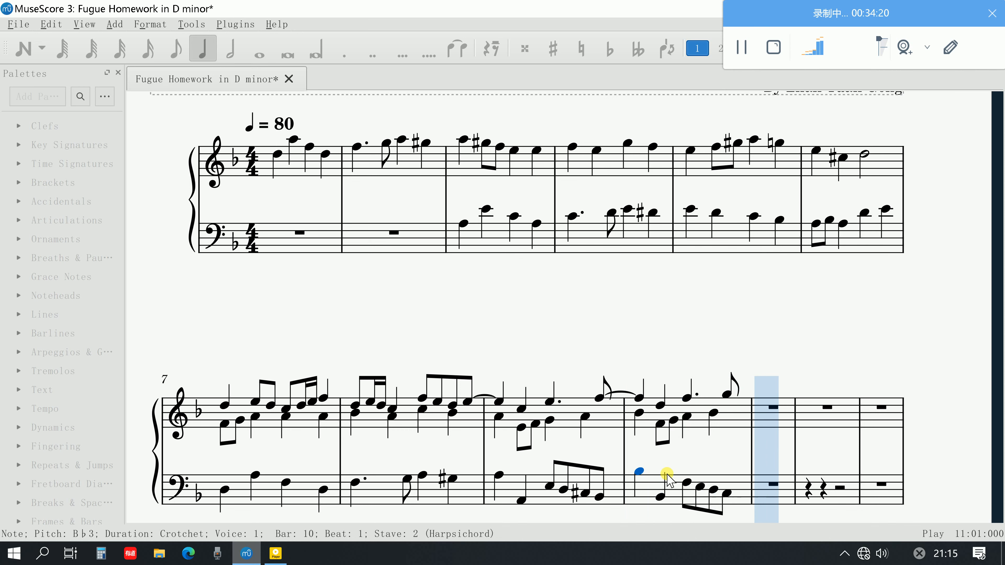
key(space)
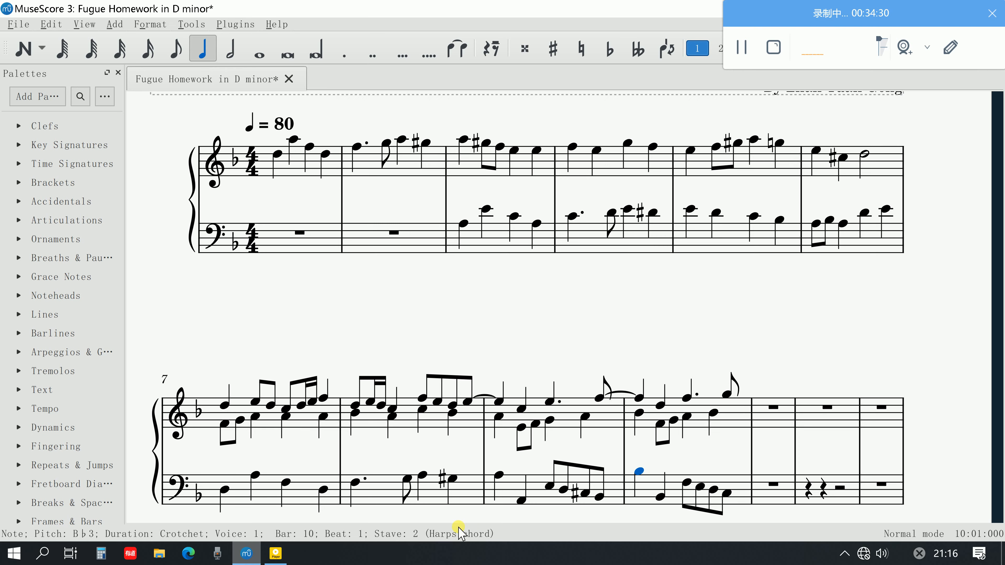
Switch to the "How to Write a 3 voices Fugue" PDF in Adobe Acrobat and review the remaining steps and the F Major Fugue example
click(276, 553)
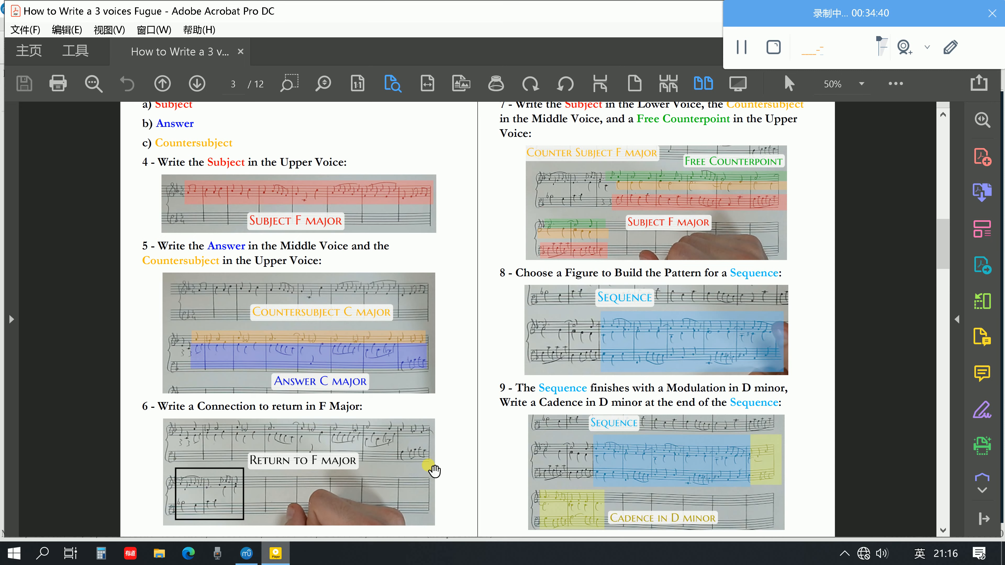
scroll(433, 467, down, 10)
scroll(432, 467, down, 15)
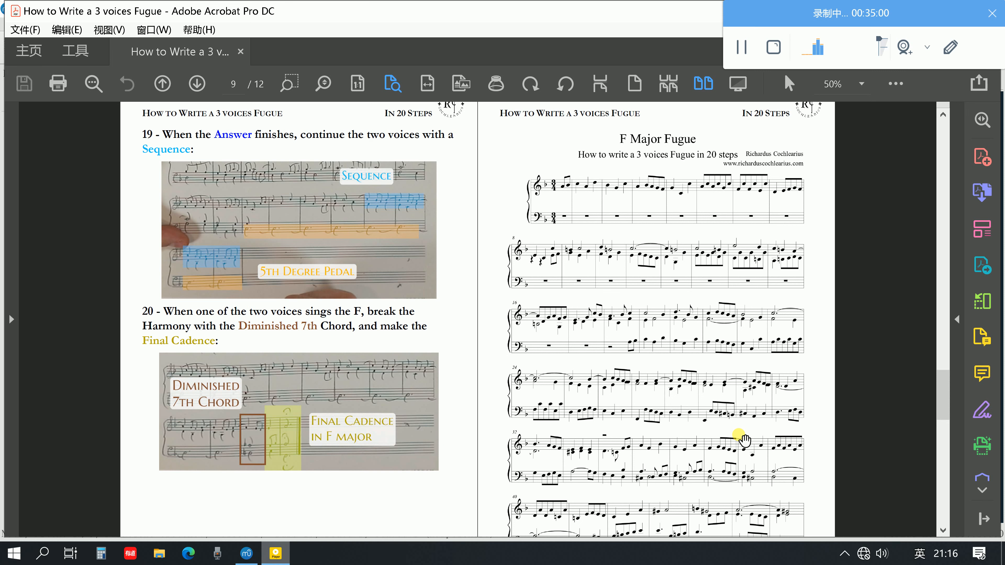
Switch to the MuseScore score and play the sequence back from the first upper-voice note of bar 9 through bar 10
click(247, 554)
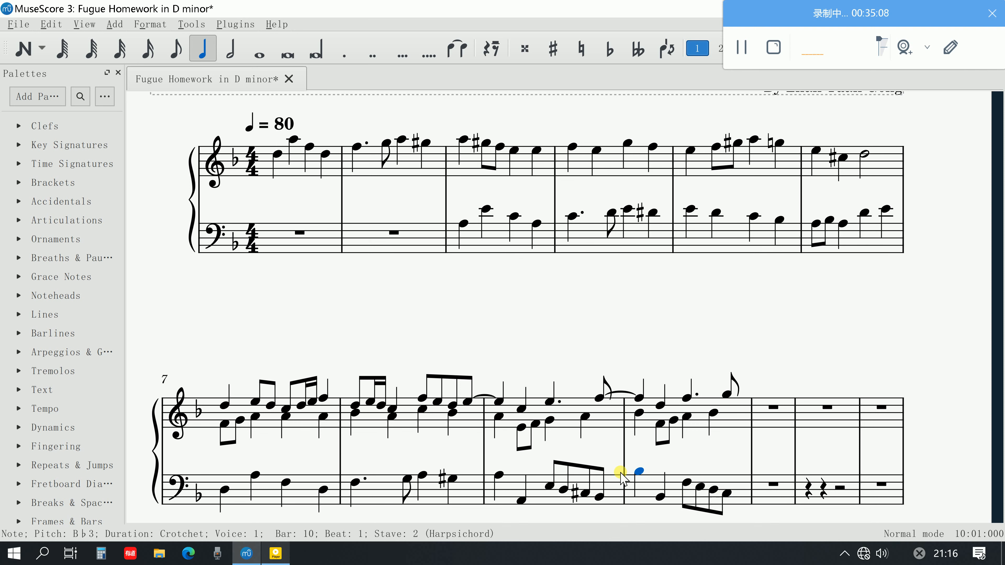
click(500, 404)
key(space)
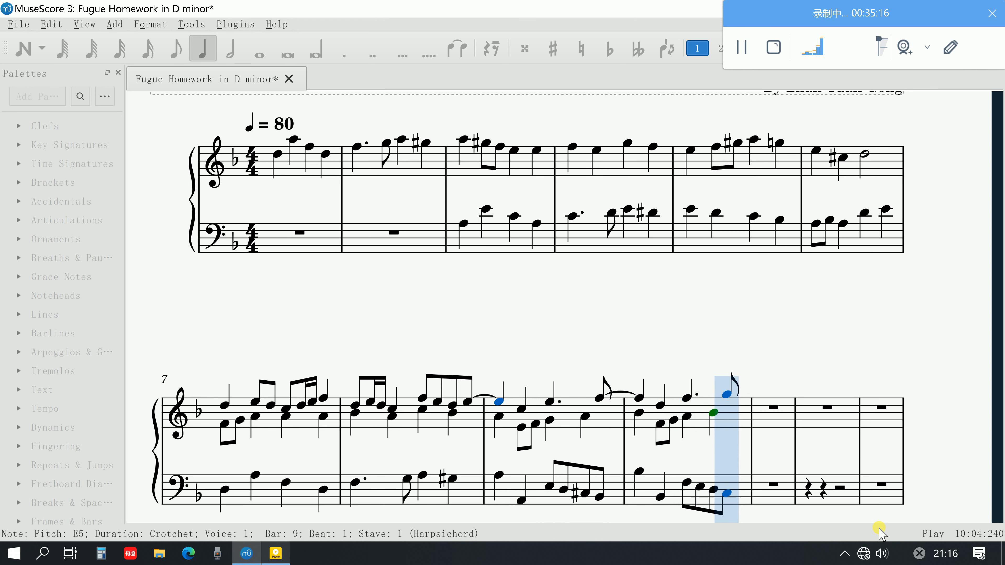
key(space)
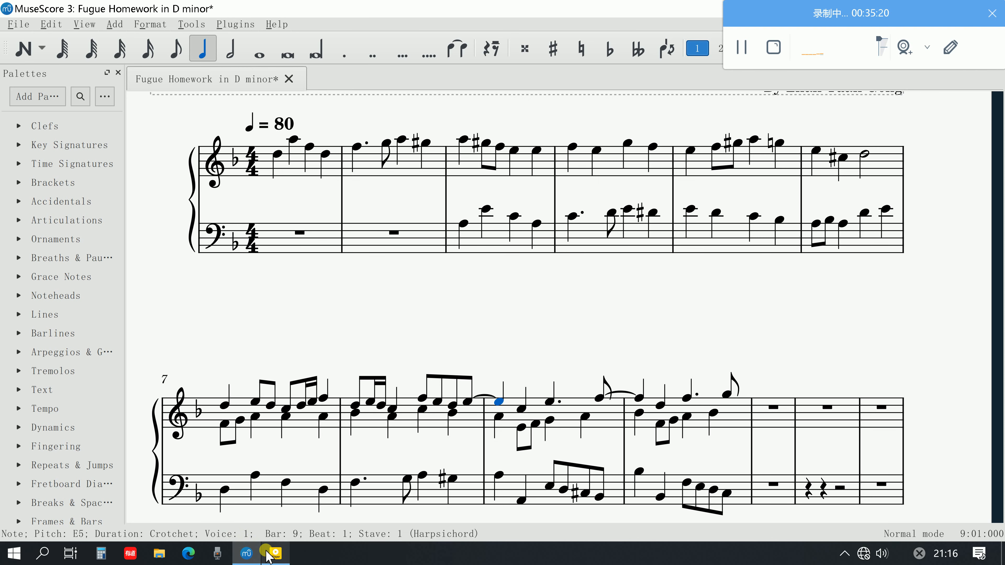
Return to the fugue guide PDF in Adobe Acrobat and consult steps 8 and 9 on building the Sequence and its closing cadence
click(249, 551)
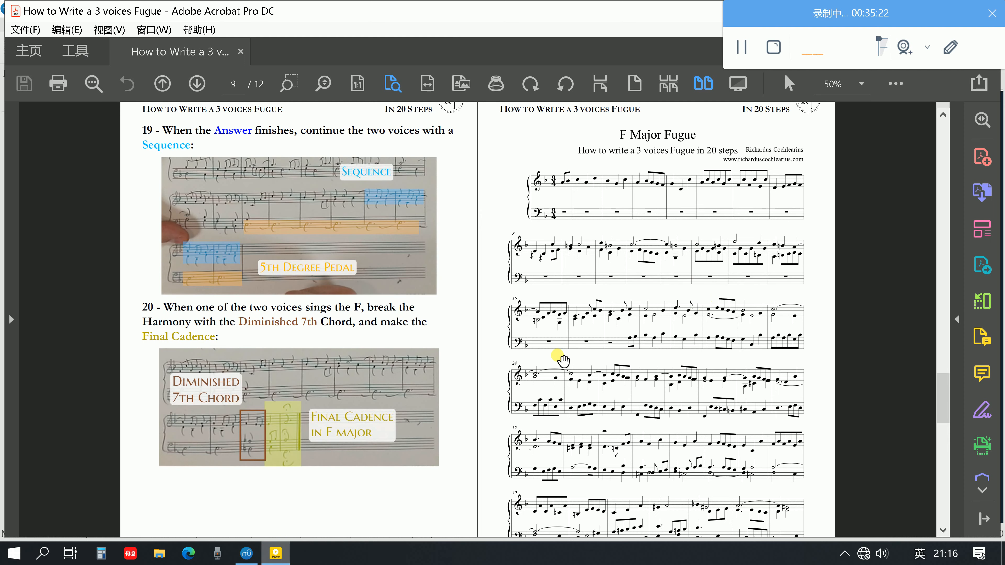
scroll(411, 322, up, 1)
scroll(412, 323, up, 20)
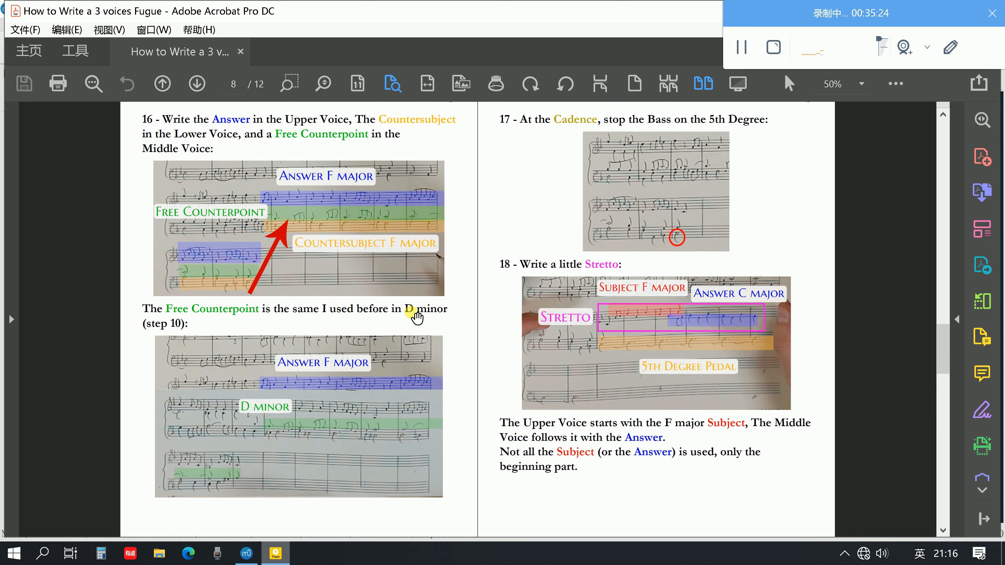
scroll(416, 317, up, 2)
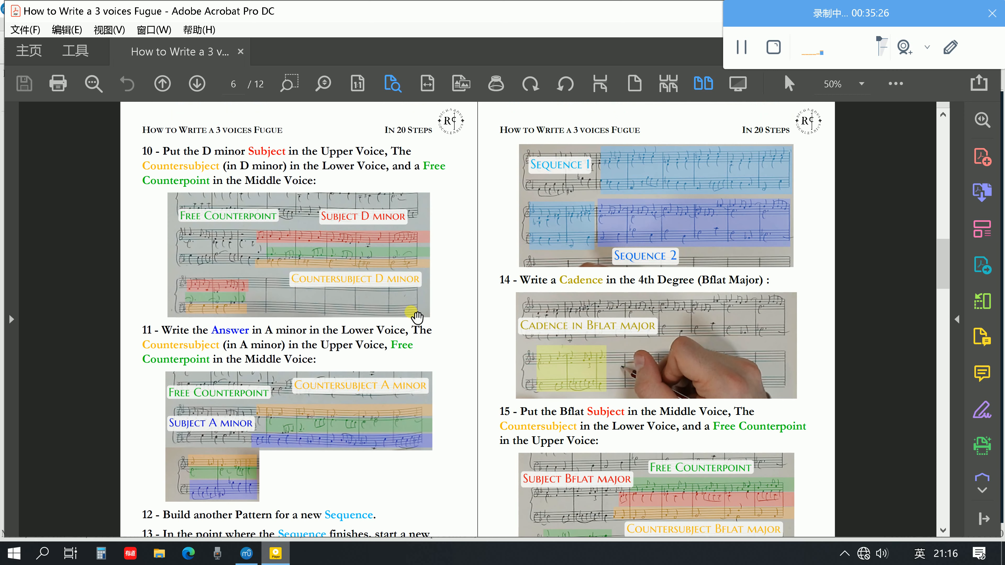
scroll(414, 316, up, 10)
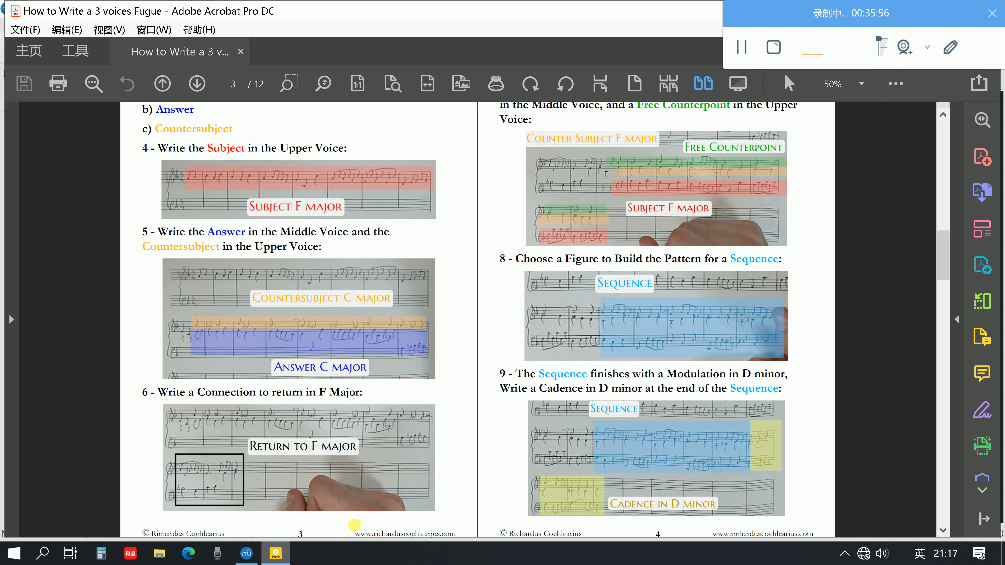
Compare steps 8 and 9 of the fugue guide PDF with the MuseScore score, ending on the score
right_click(354, 525)
click(890, 461)
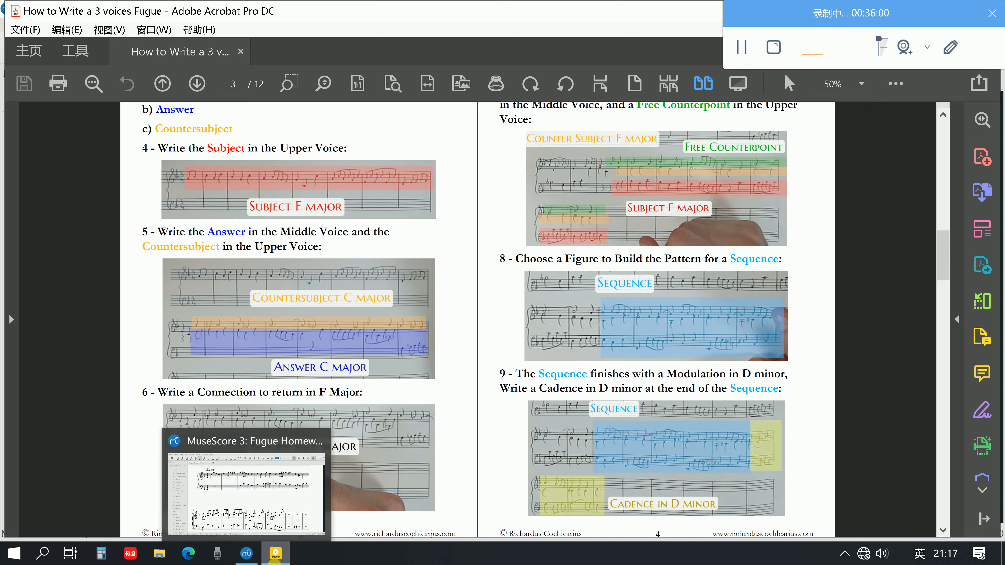
mouse_move(275, 556)
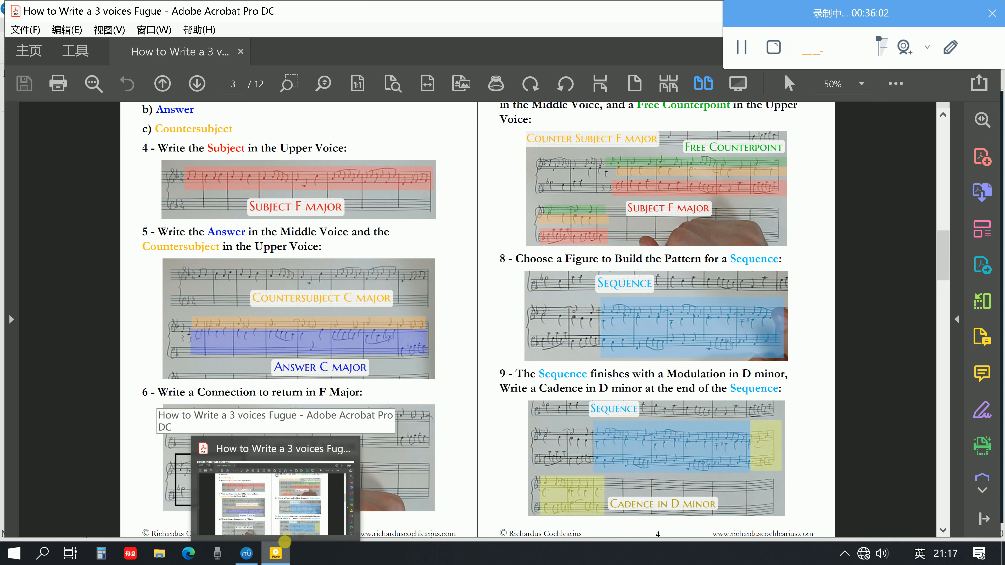
click(250, 553)
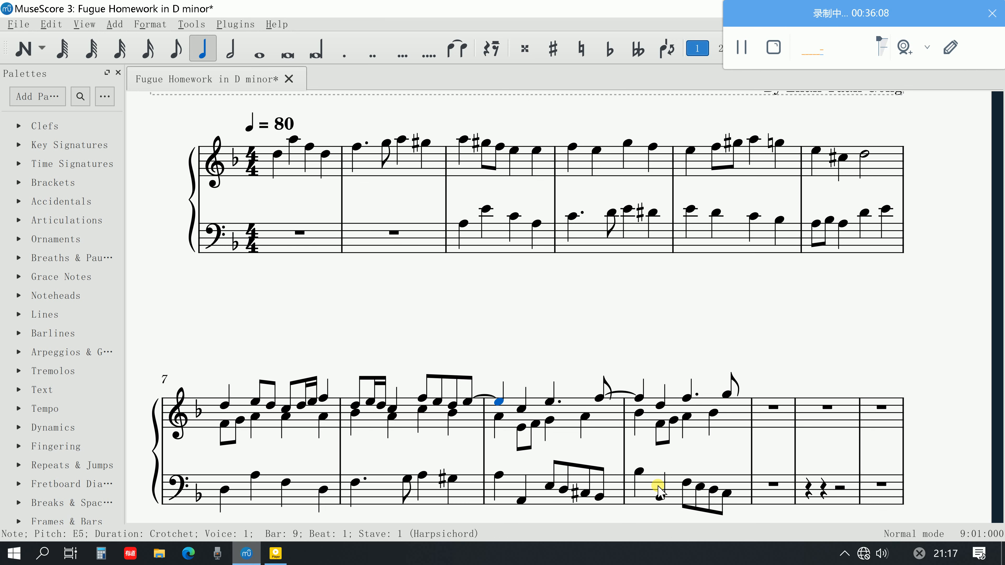
click(272, 562)
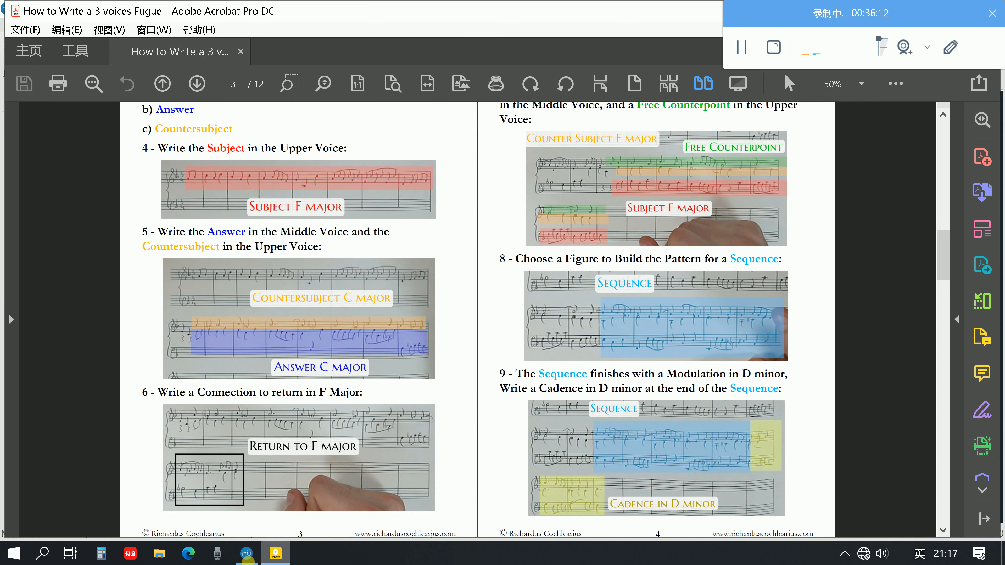
click(246, 554)
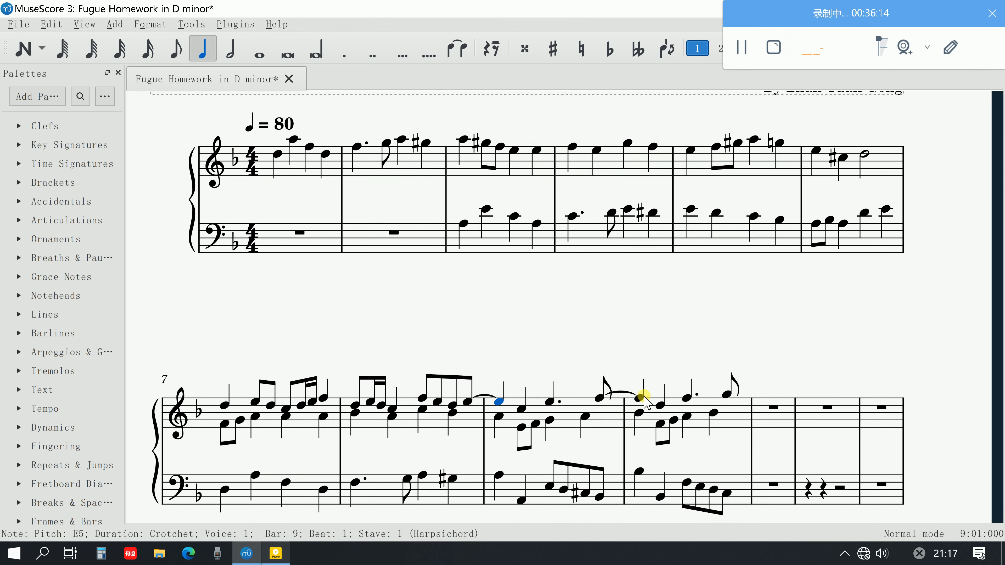
Select all three voices of bar 10 and repeat them in bar 11, transposed one diatonic step higher
click(629, 392)
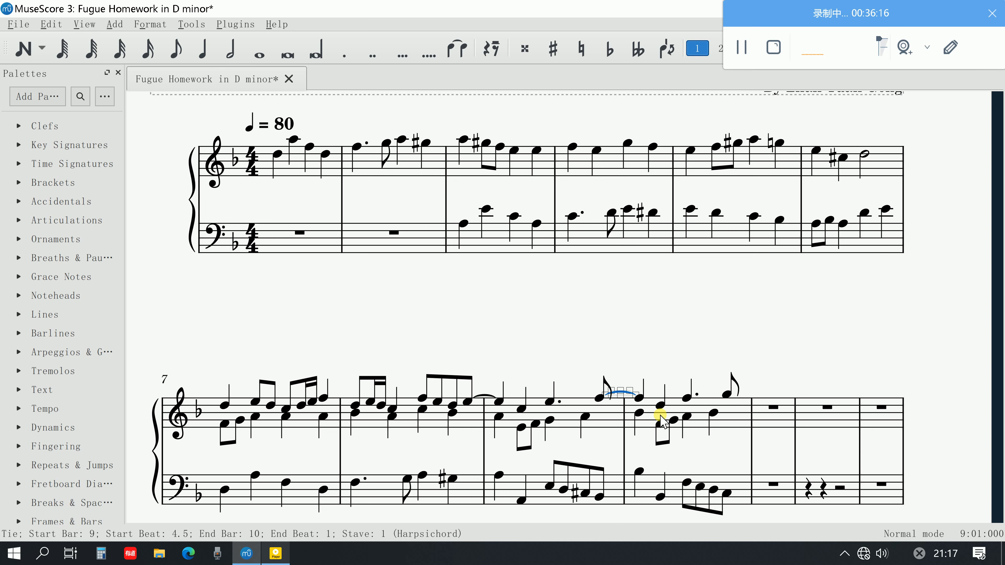
click(722, 477)
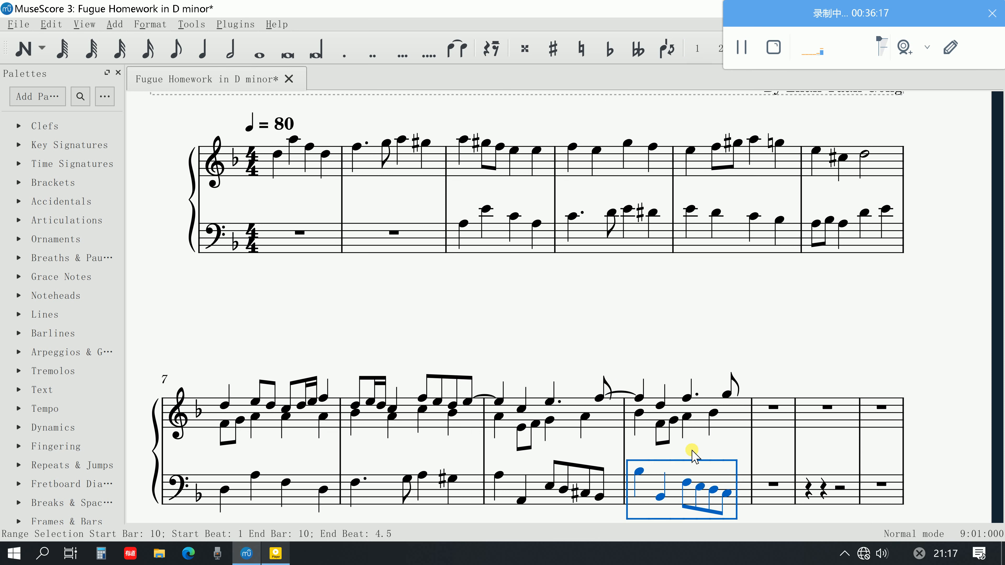
shift+click(639, 399)
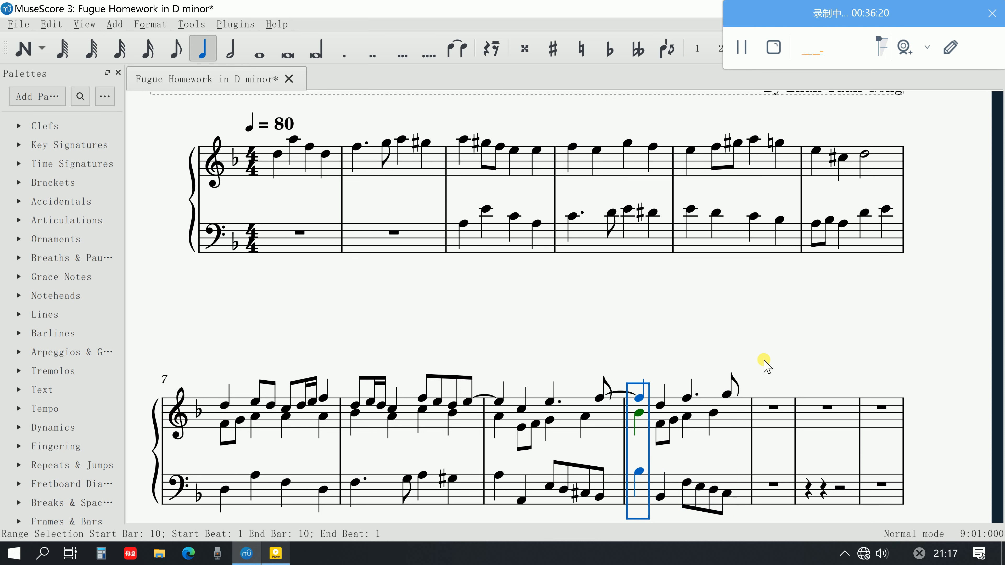
shift+click(728, 395)
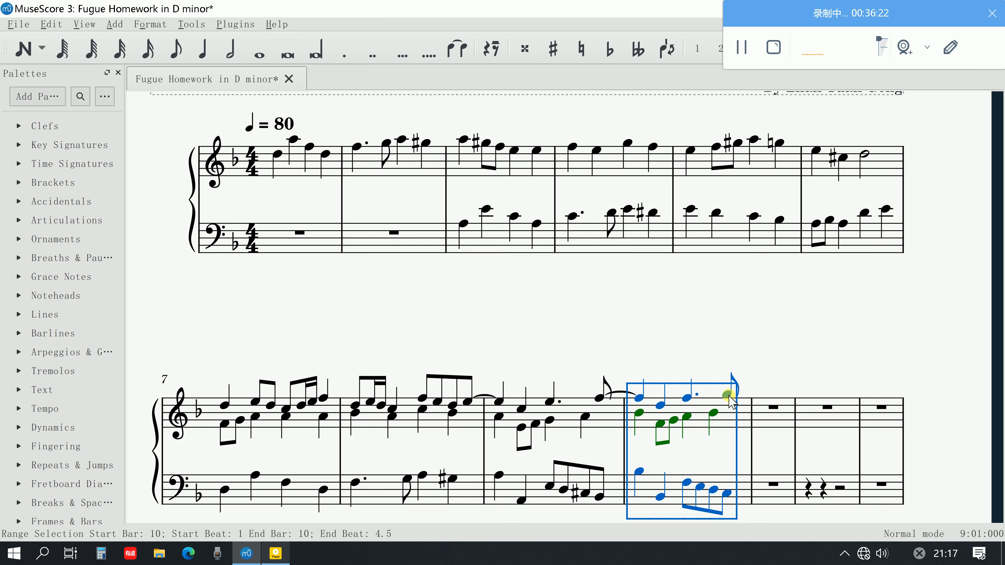
key(r)
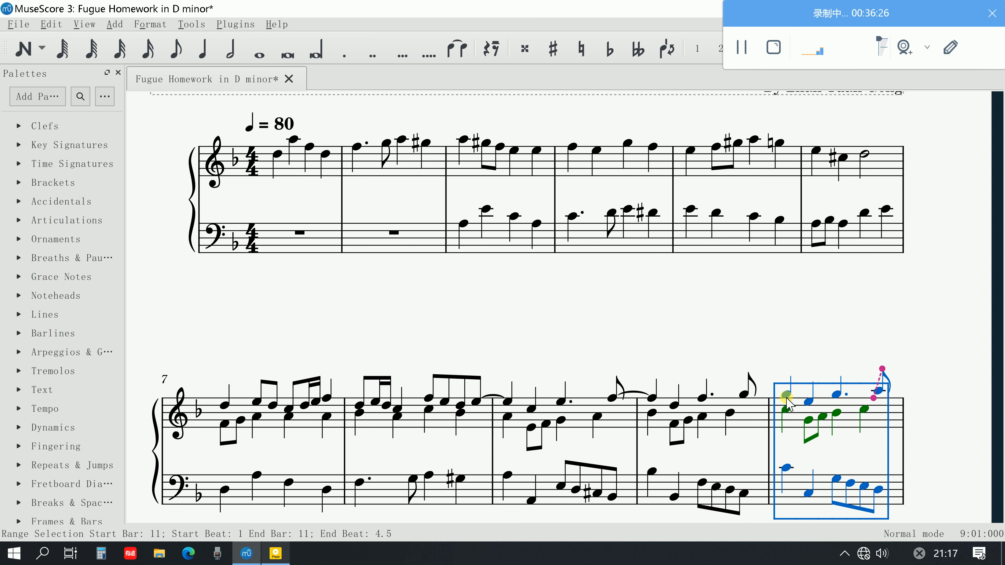
Tie the last upper-voice quaver of bar 10, G5, to the first note of bar 11 and play the passage back
click(744, 395)
key(plus)
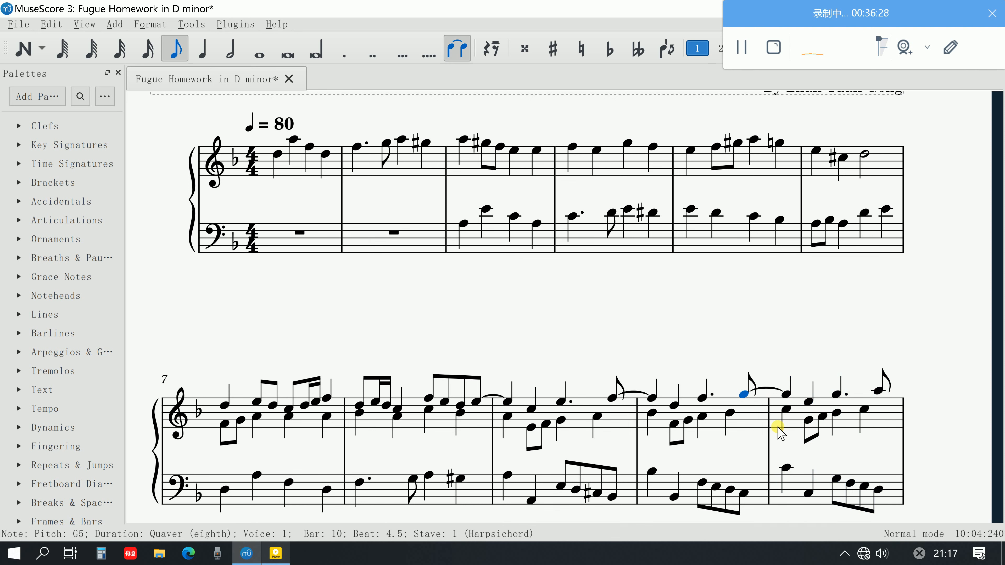
click(784, 392)
key(space)
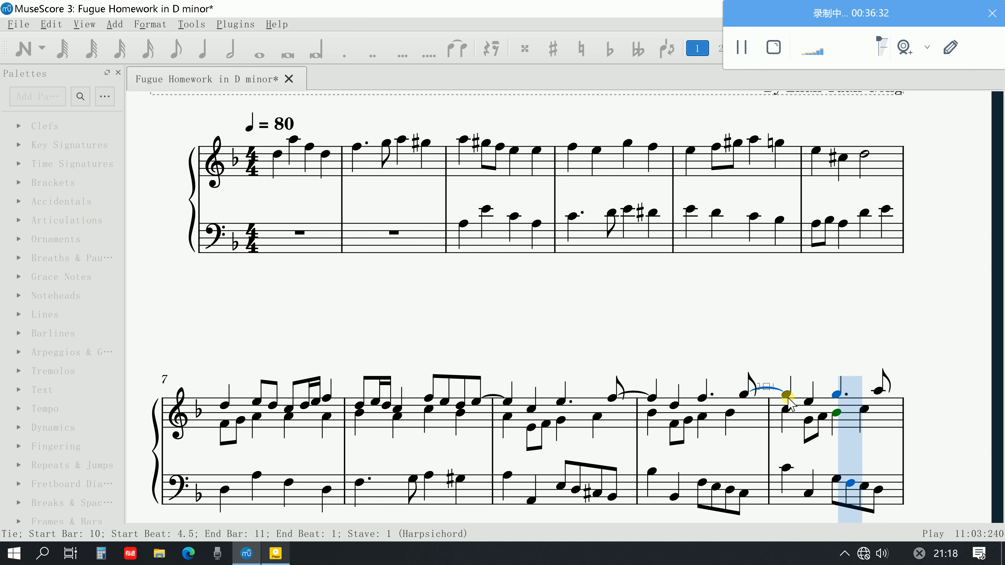
Play bar 11 from the G3 on beat 3, try the last bass quaver as C3, and replay it from beat 3
click(879, 392)
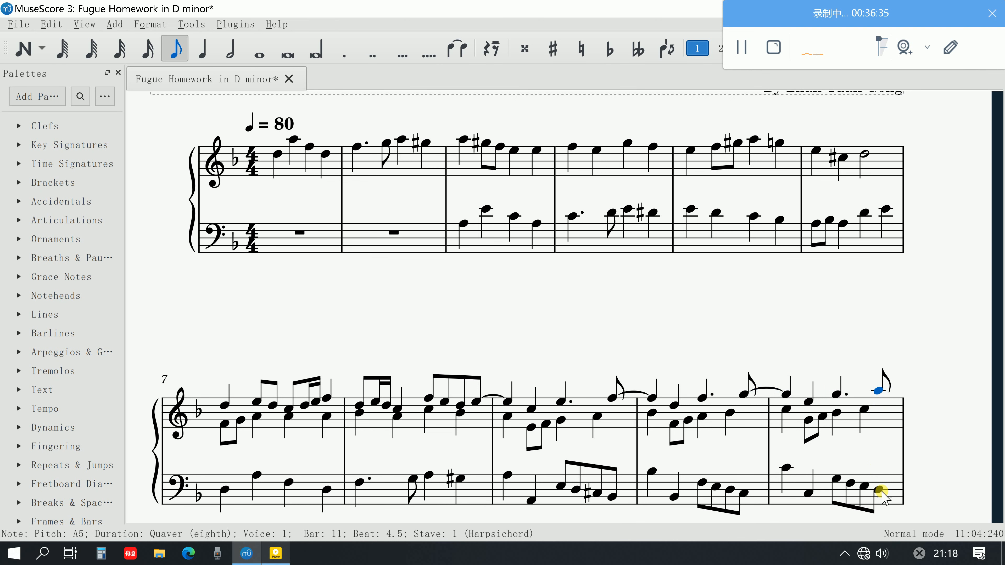
click(838, 480)
key(space)
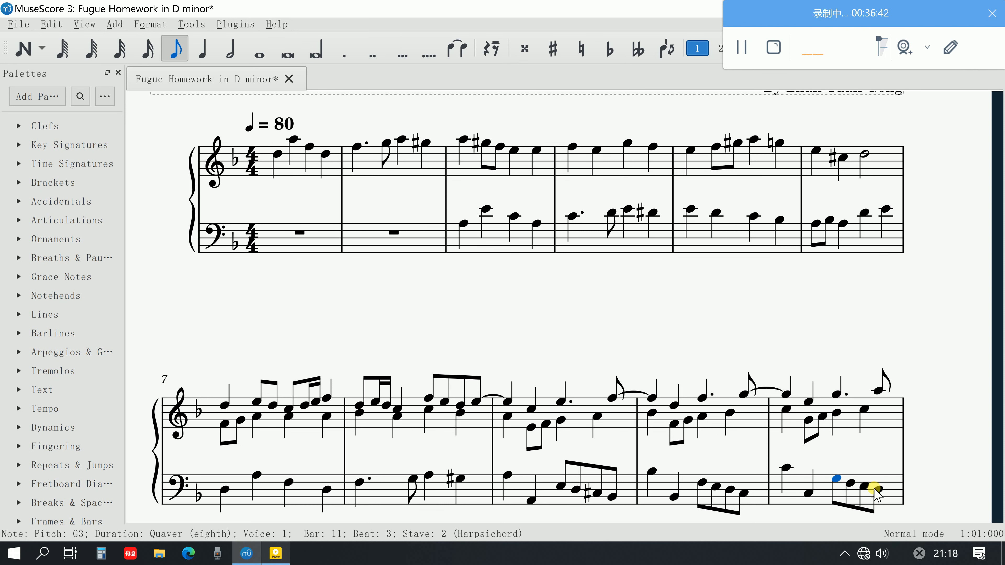
drag(875, 489, 885, 499)
click(832, 475)
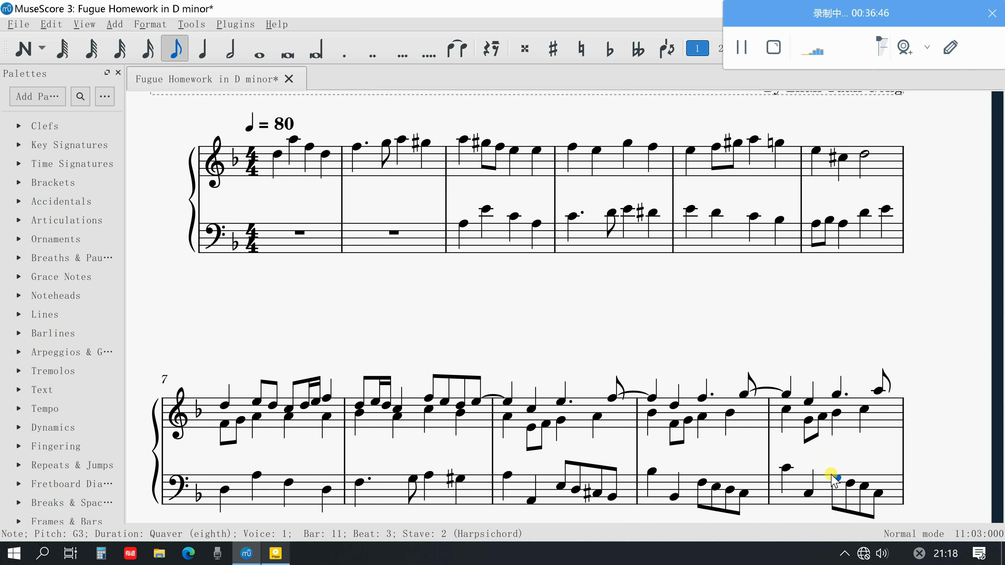
key(space)
Set the last bass quaver of bar 11 to F3 and clear the selection
drag(876, 492, 873, 482)
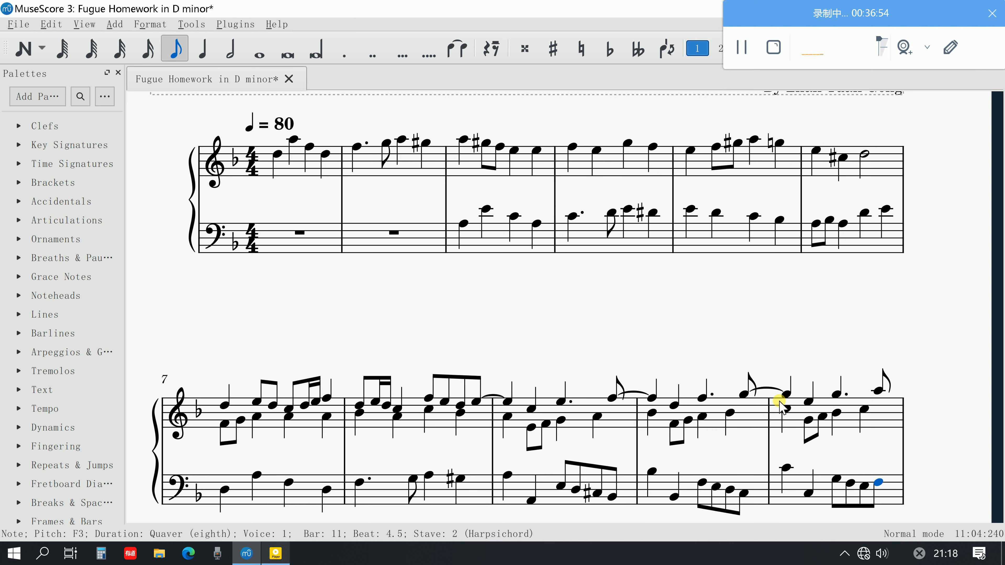
click(782, 392)
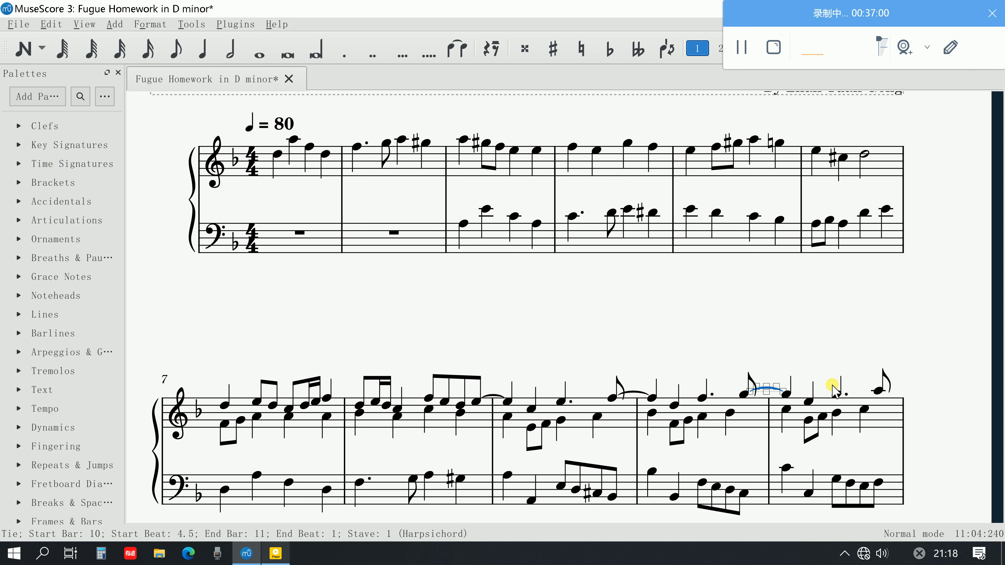
key(Escape)
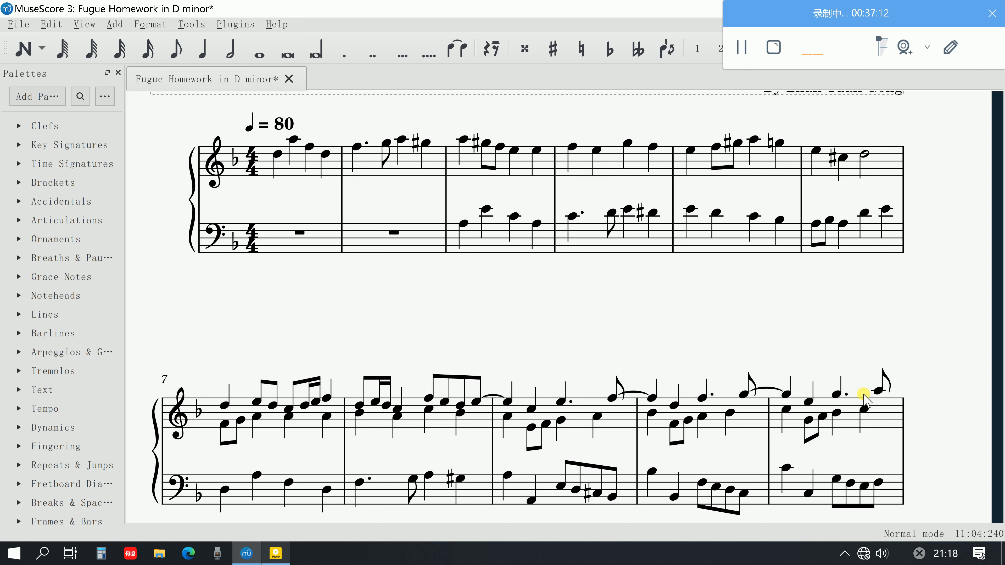
Look through the score's remaining bars and play the fugue back from the first note of bar 1
scroll(865, 402, down, 5)
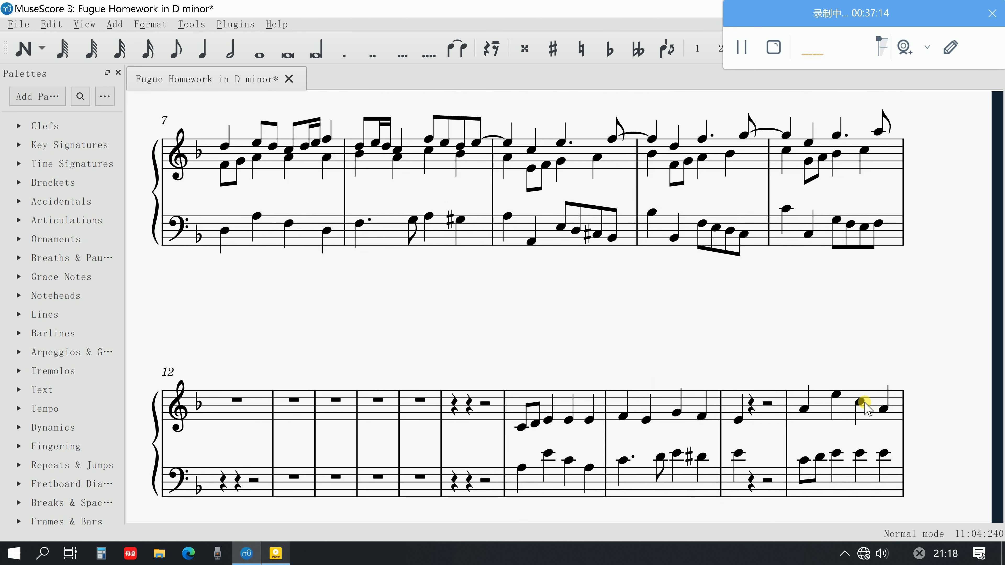
scroll(451, 499, down, 3)
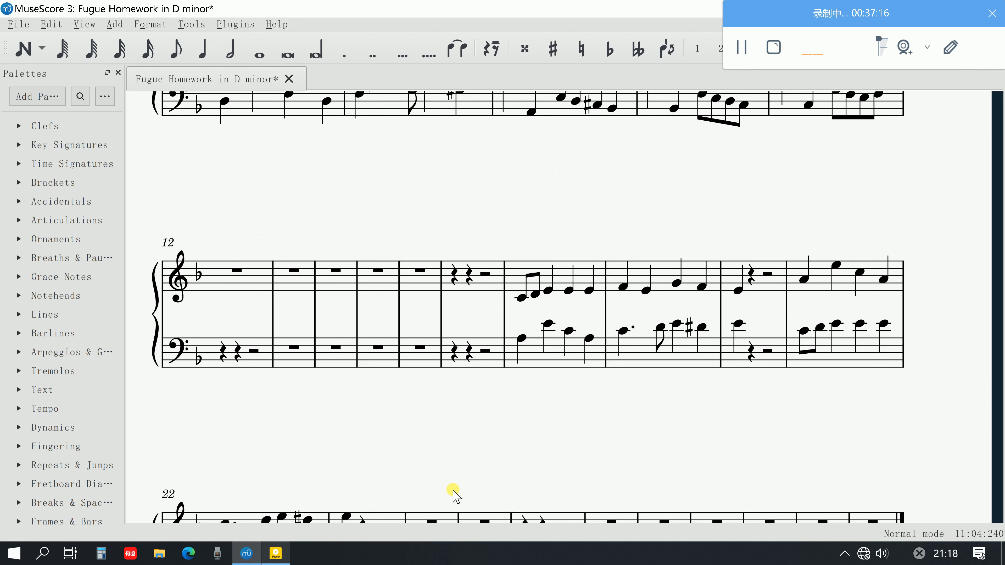
scroll(451, 489, up, 11)
scroll(281, 312, down, 2)
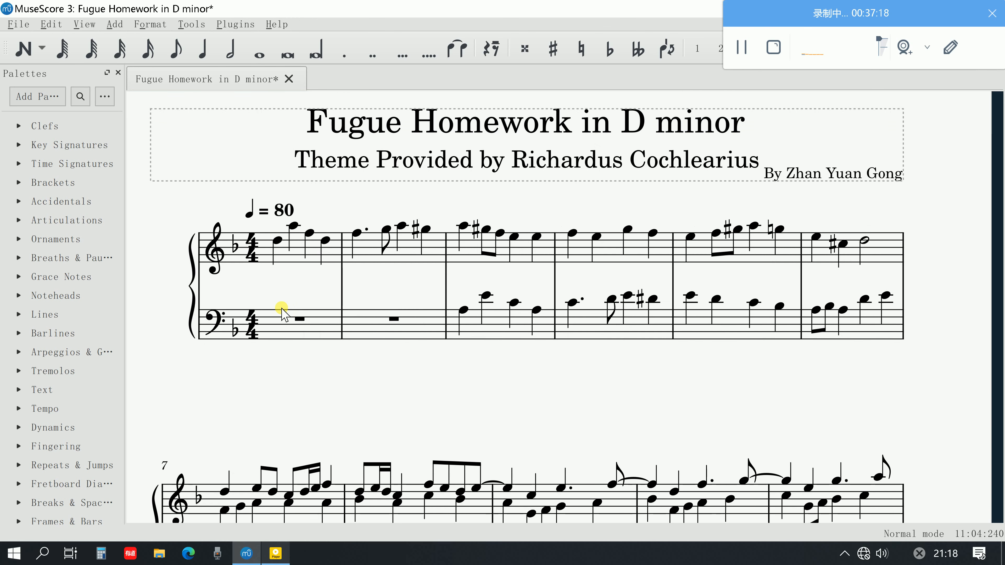
scroll(282, 312, down, 2)
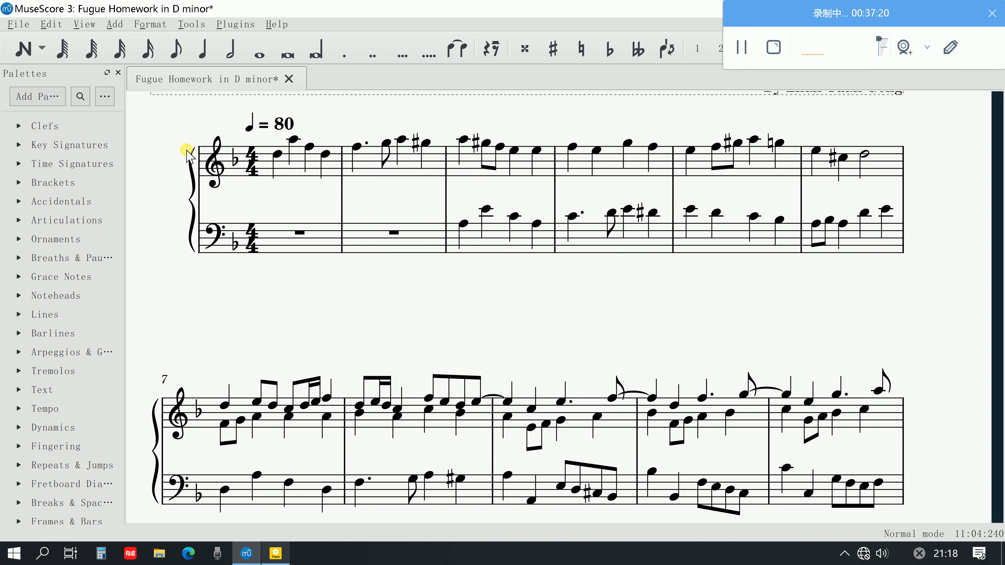
click(276, 153)
key(space)
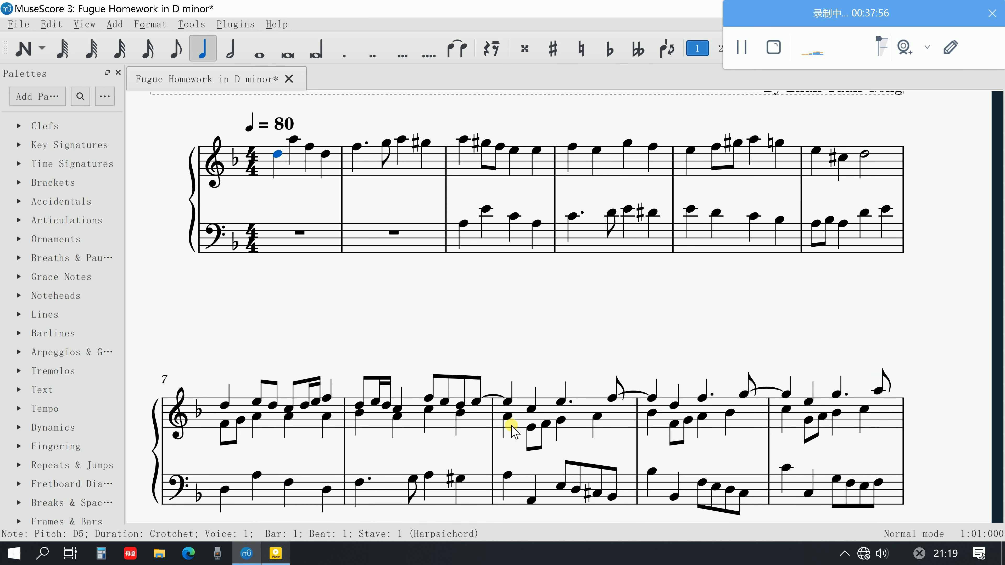
Switch to the fugue guide PDF in Adobe Acrobat and review steps 10 to 20, the F Major Fugue example and the homework subjects
scroll(673, 210, down, 6)
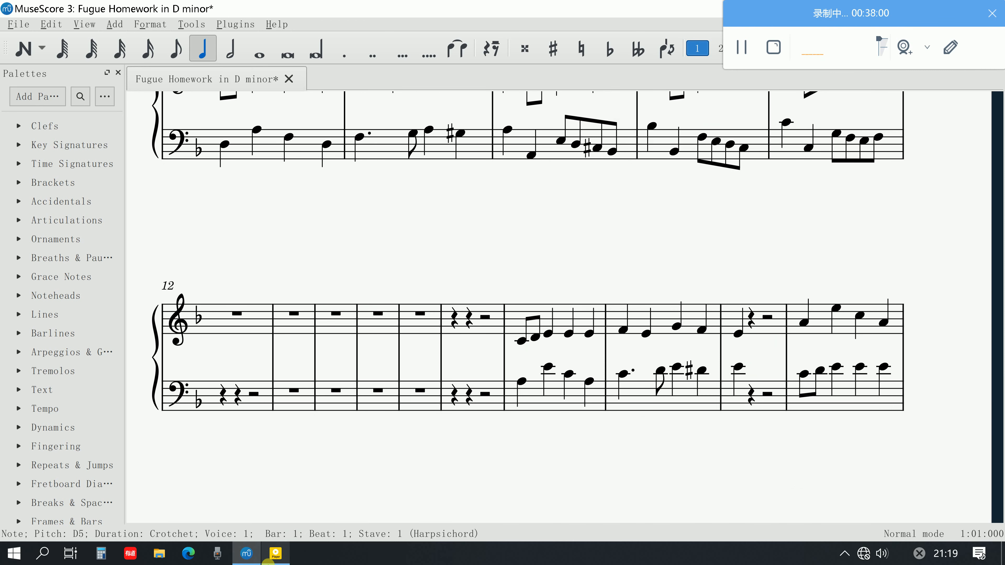
click(273, 557)
scroll(433, 443, down, 15)
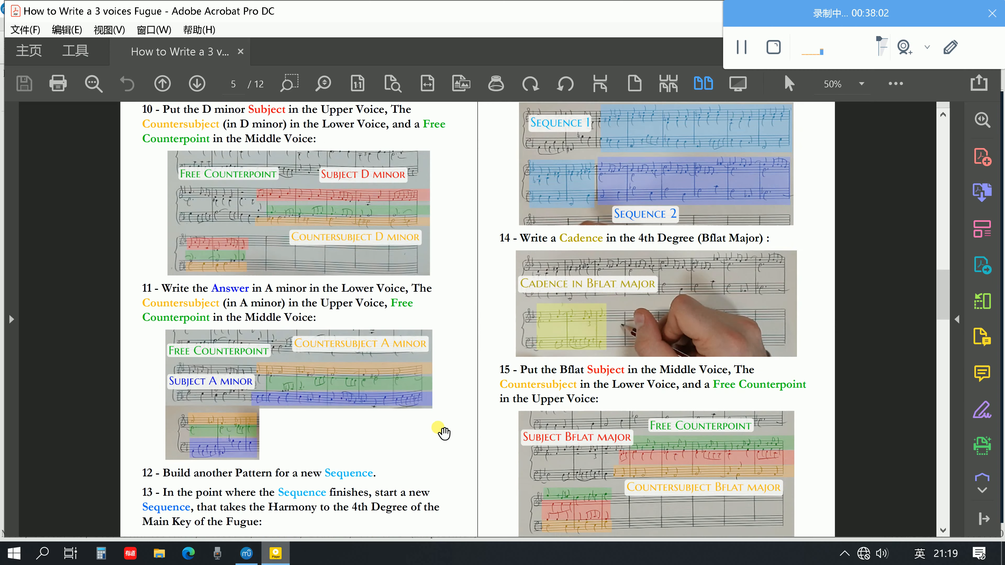
scroll(443, 434, down, 15)
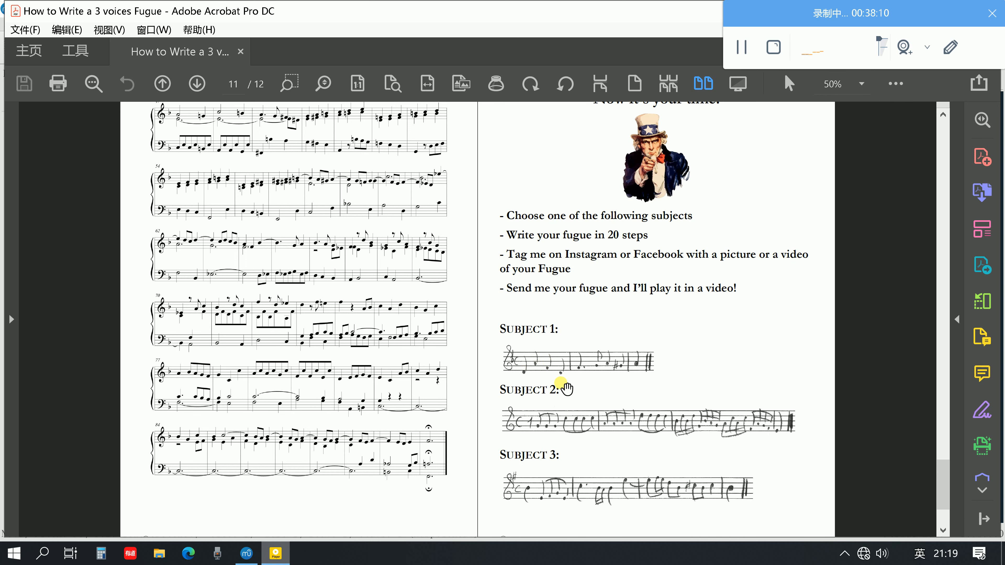
scroll(571, 376, up, 3)
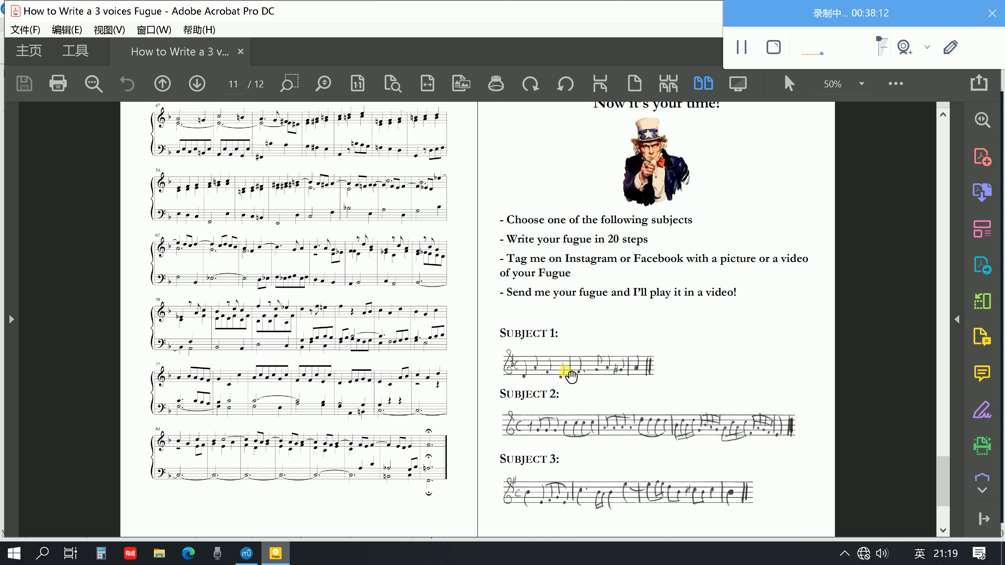
scroll(624, 387, up, 15)
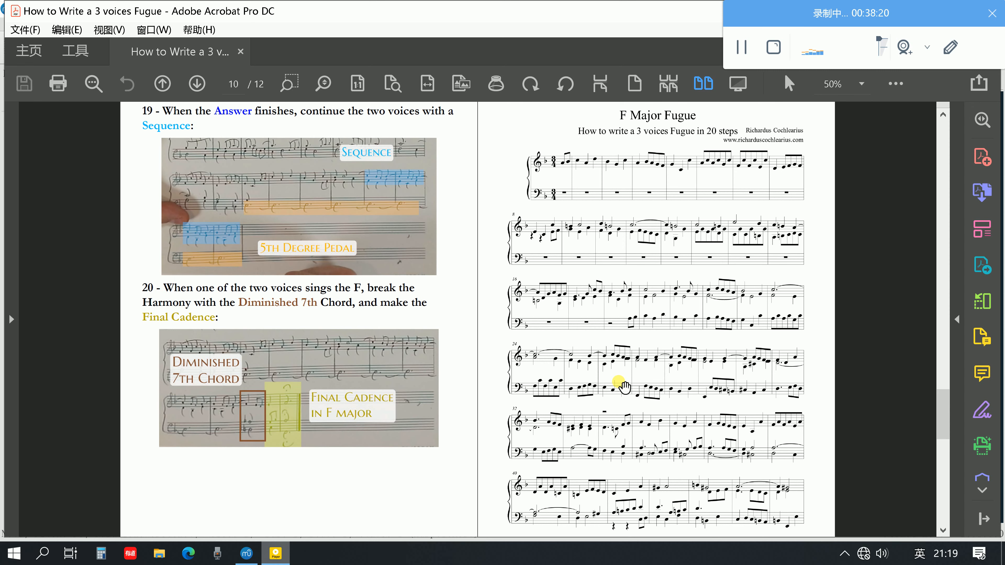
scroll(781, 360, up, 2)
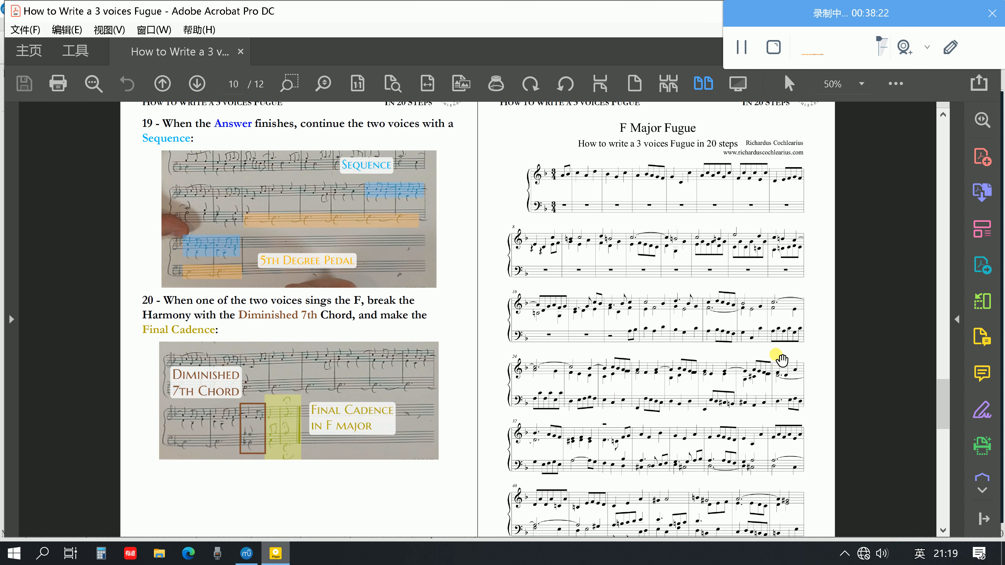
scroll(781, 360, up, 20)
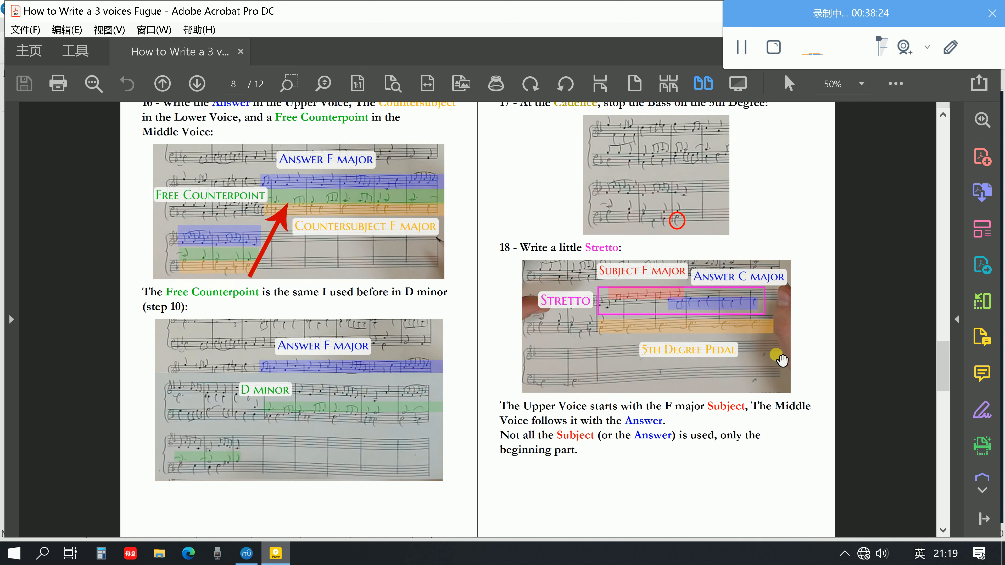
scroll(781, 360, up, 10)
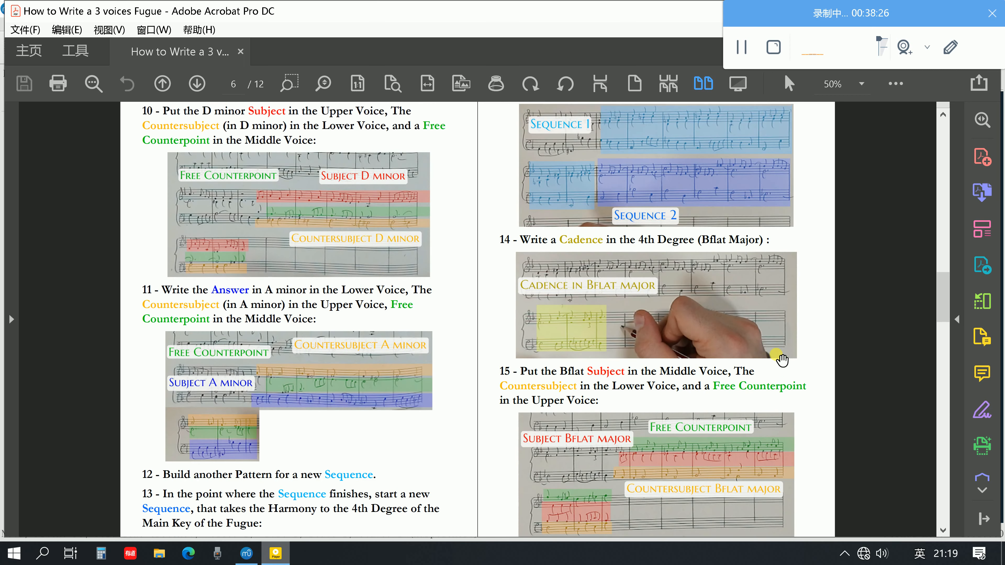
scroll(781, 360, up, 1)
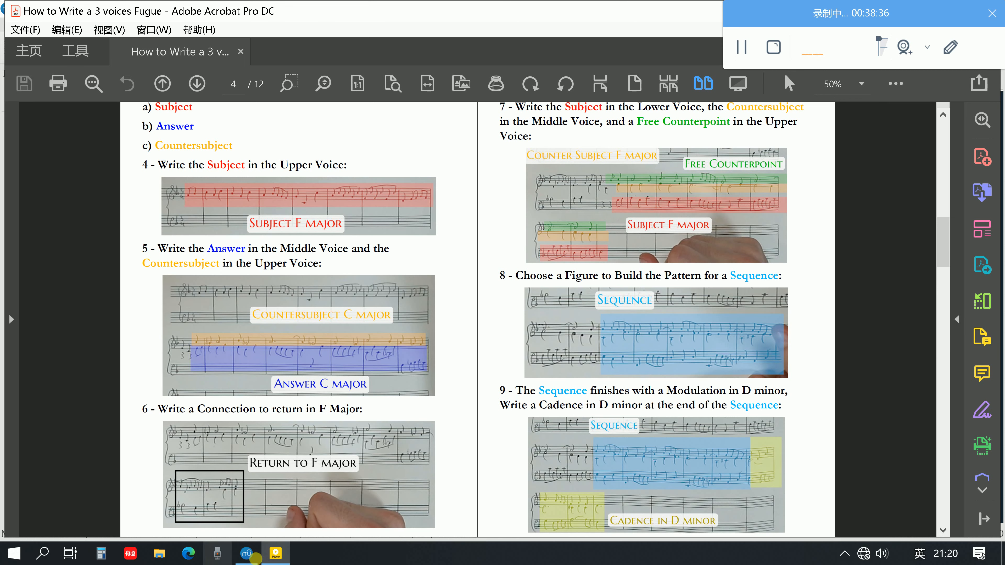
Check bars 7 to 12 in the MuseScore score and return to the Acrobat guide to reread the Sequence and D minor cadence steps
click(254, 556)
scroll(495, 355, up, 5)
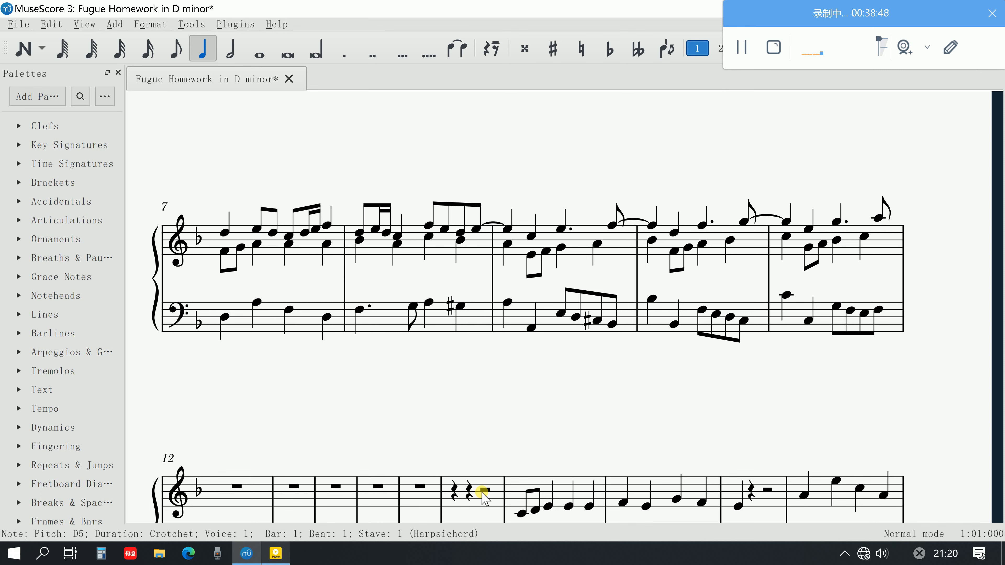
click(268, 551)
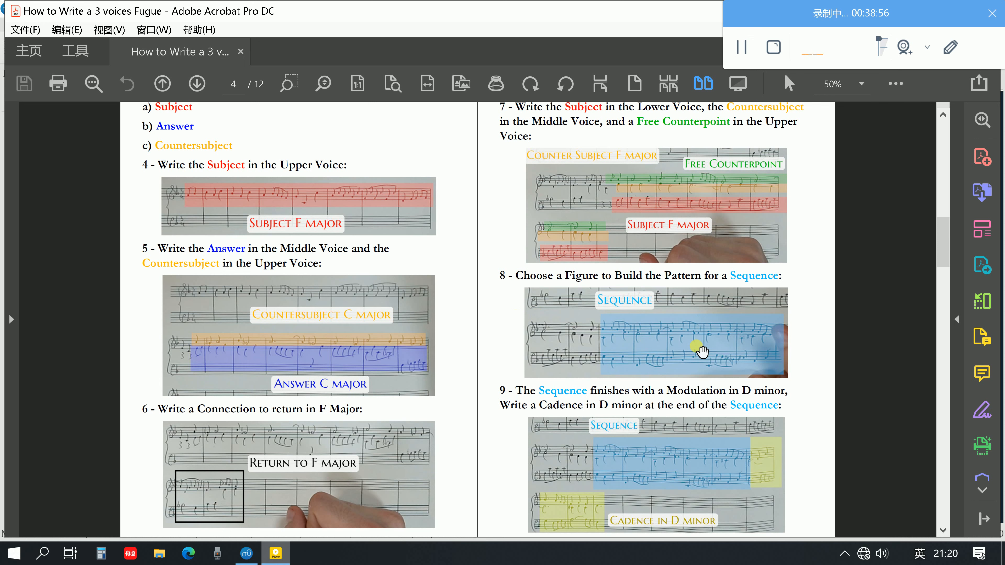
scroll(702, 351, down, 1)
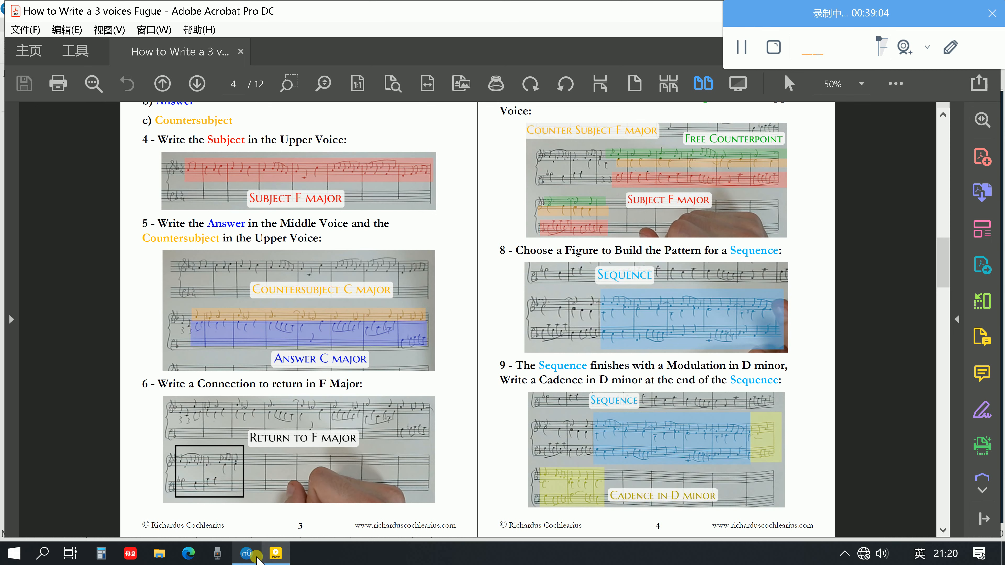
Switch to the MuseScore score and play back bar 11 from the treble G5 on beat 3
click(246, 553)
scroll(477, 282, down, 3)
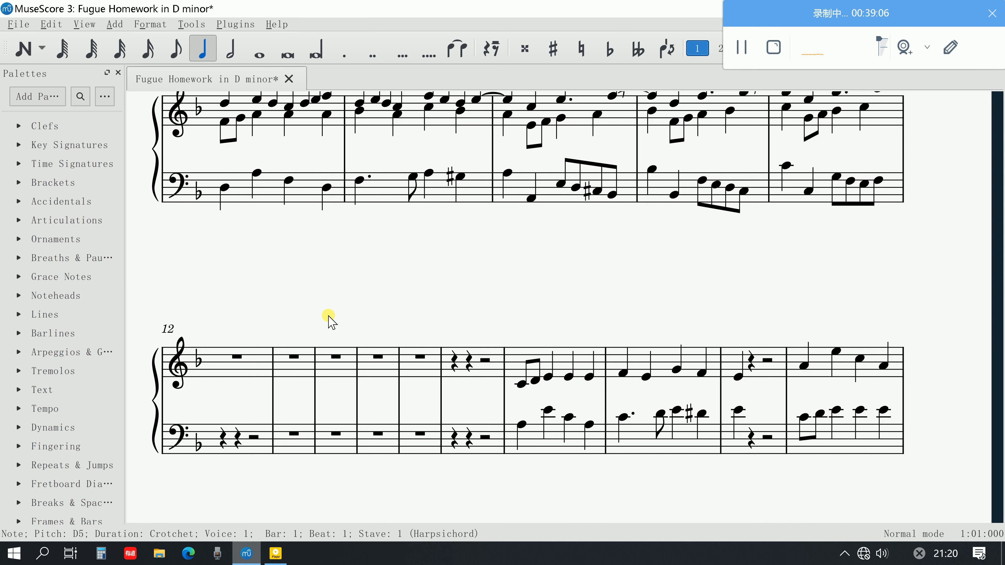
scroll(340, 313, up, 4)
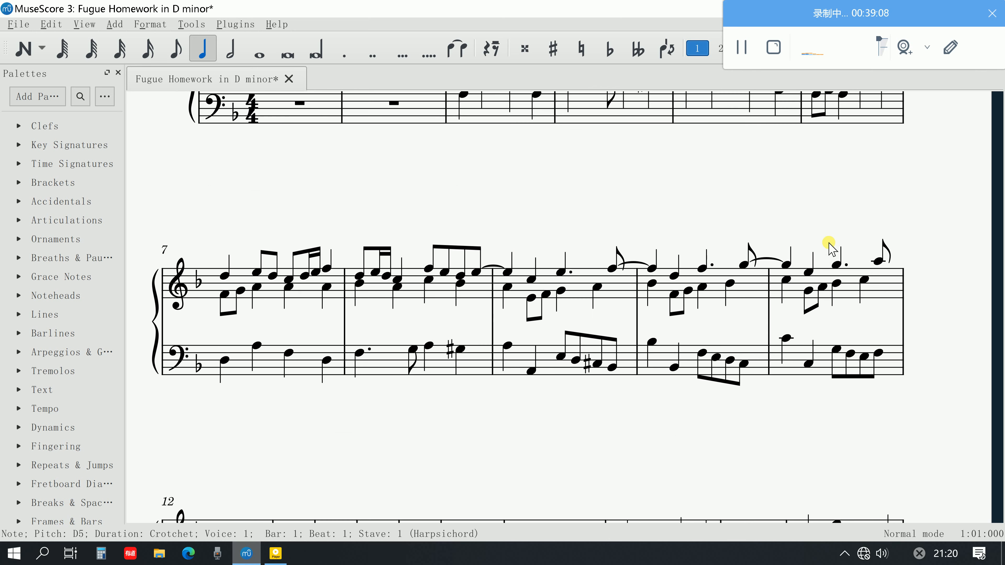
click(836, 266)
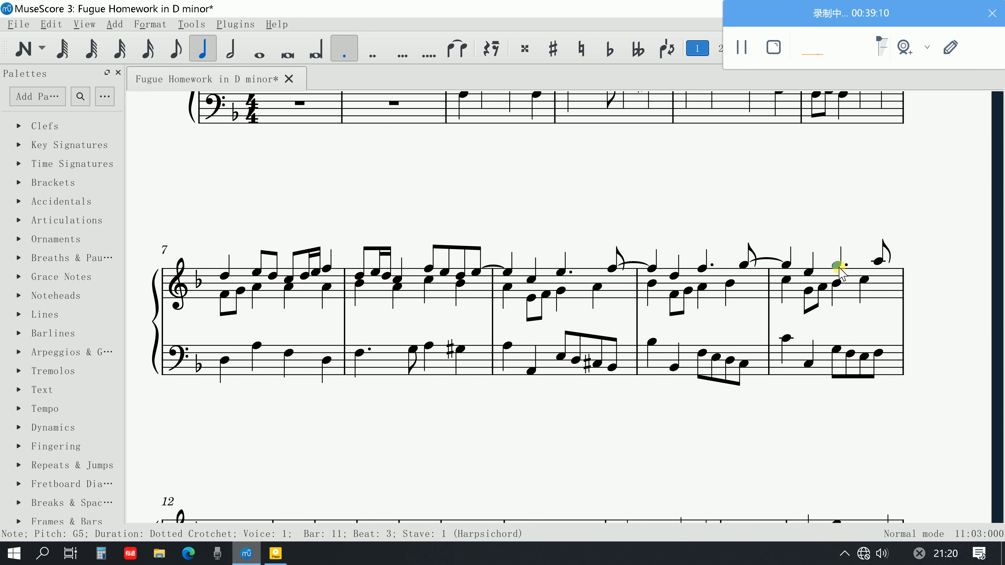
mouse_move(839, 271)
mouse_down()
mouse_move(818, 284)
mouse_move(827, 270)
mouse_up()
key(space)
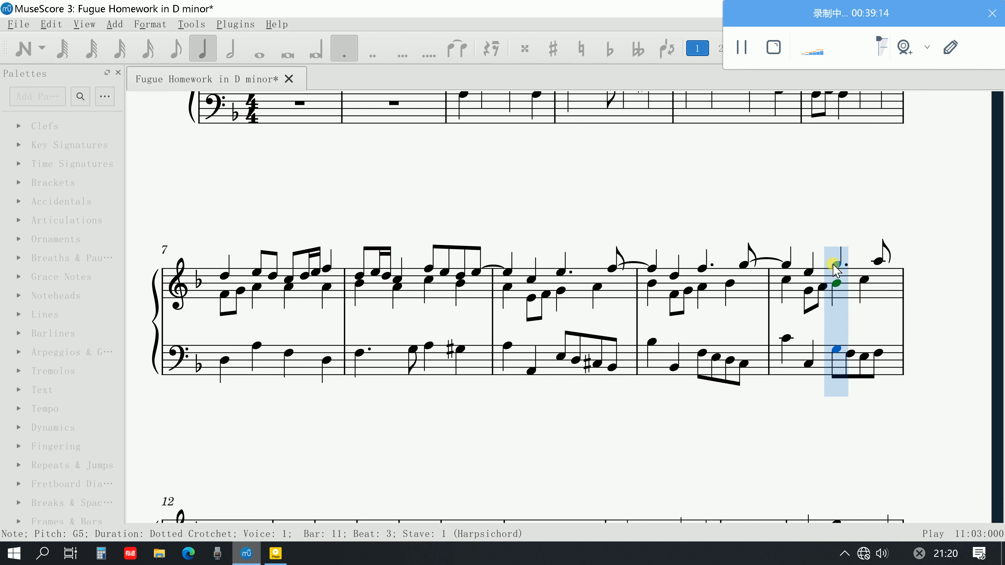
key(space)
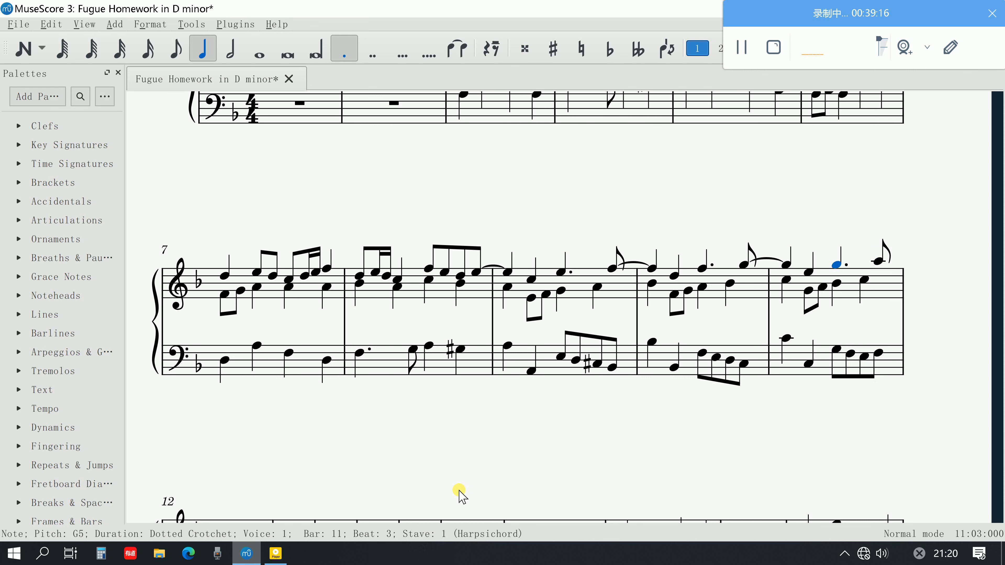
Review steps 10 to 15 of the fugue guide in Adobe Acrobat and return to the MuseScore score
key(alt+Tab)
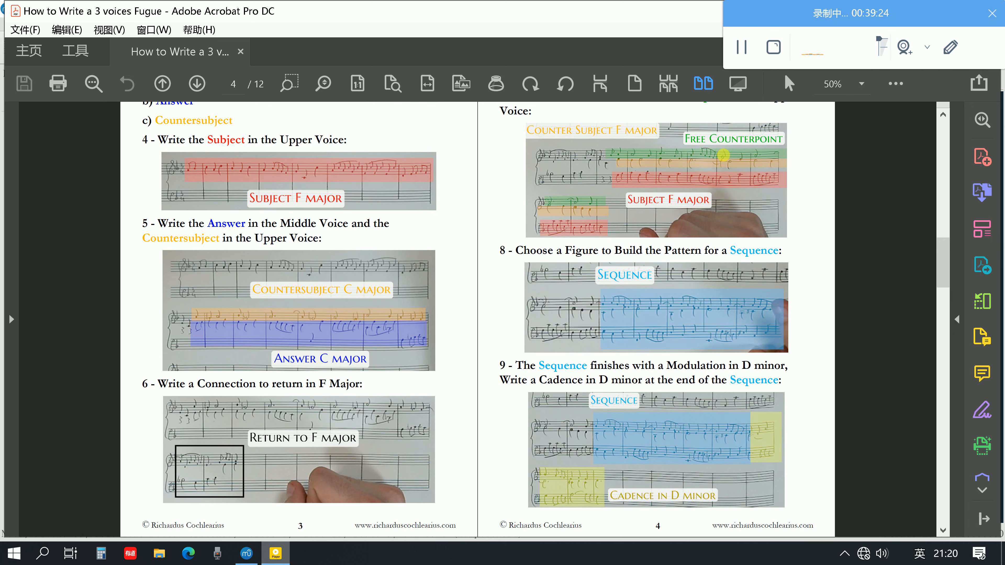
scroll(605, 233, down, 2)
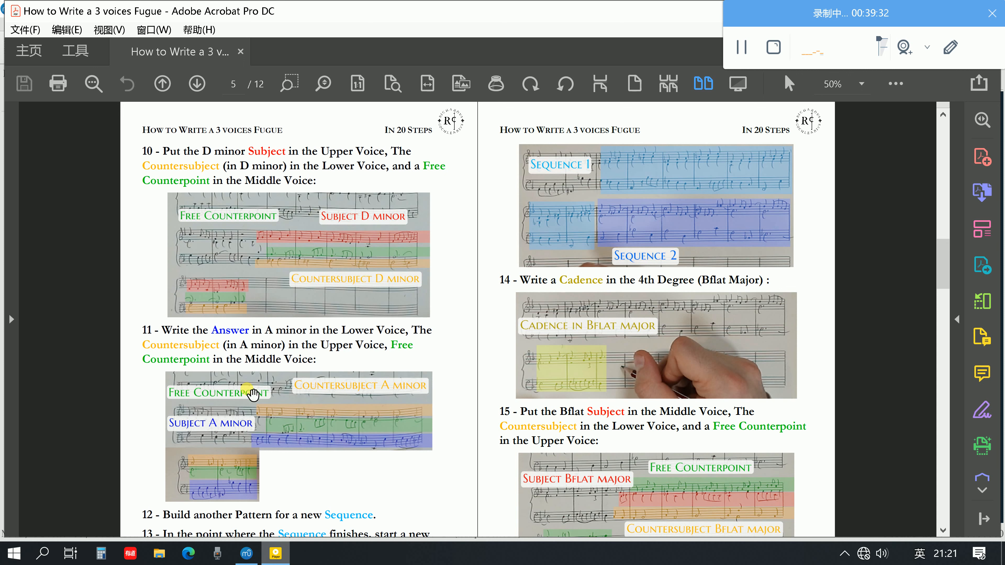
click(253, 559)
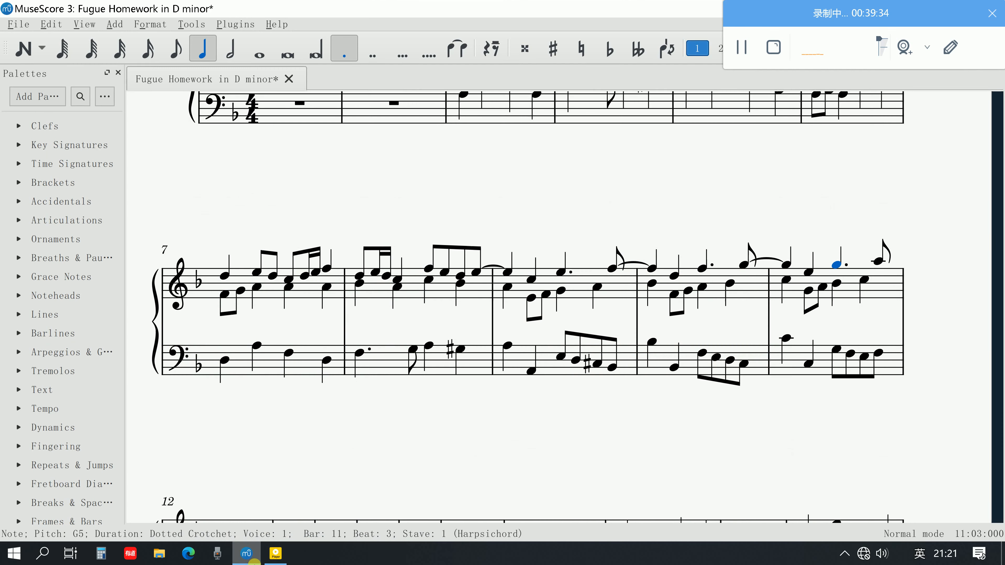
Copy the countersubject from treble bars 3 and 4 into treble bars 12 and 13, lowered to start on F5
scroll(479, 339, down, 4)
scroll(478, 339, up, 3)
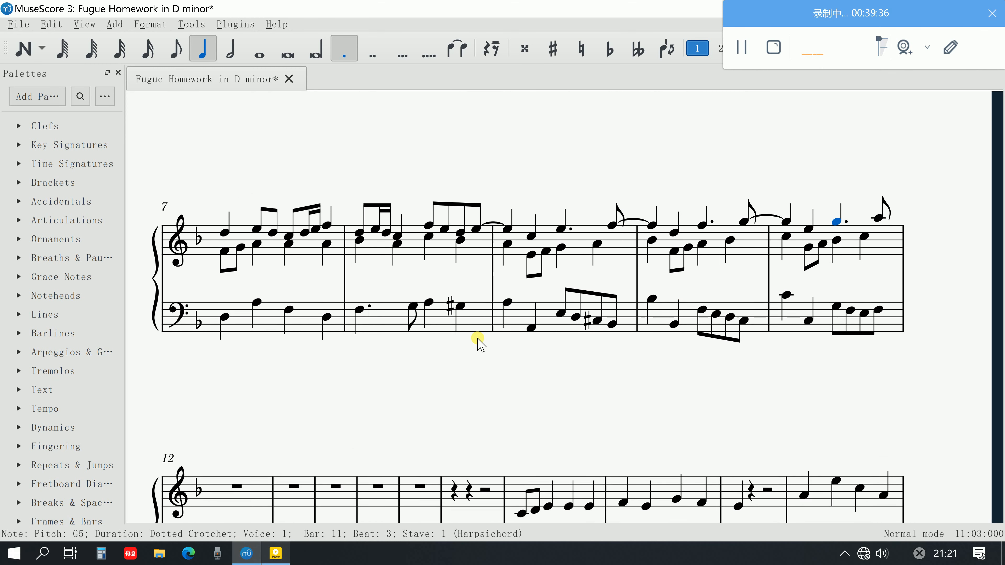
scroll(478, 340, up, 1)
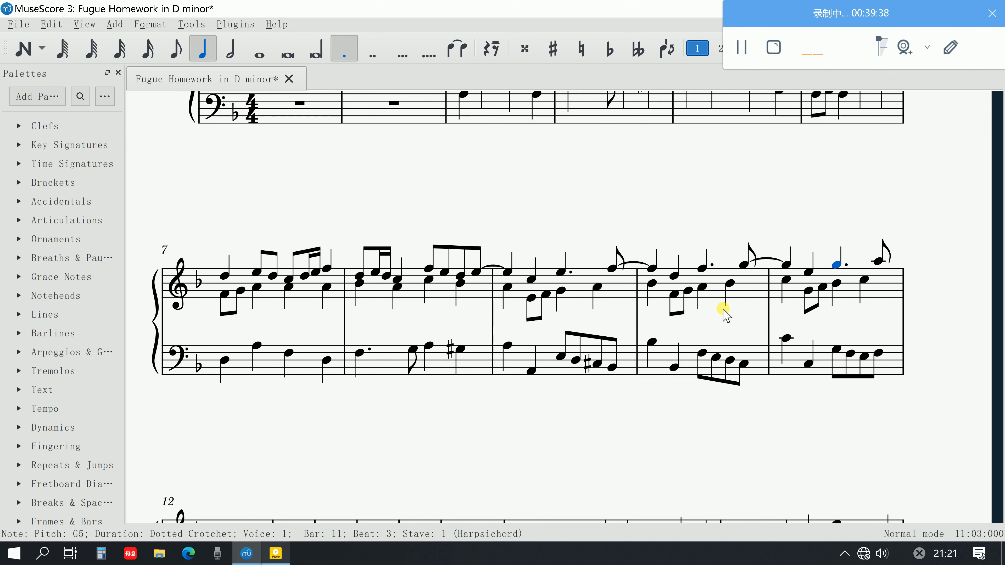
scroll(673, 319, down, 1)
scroll(650, 320, up, 7)
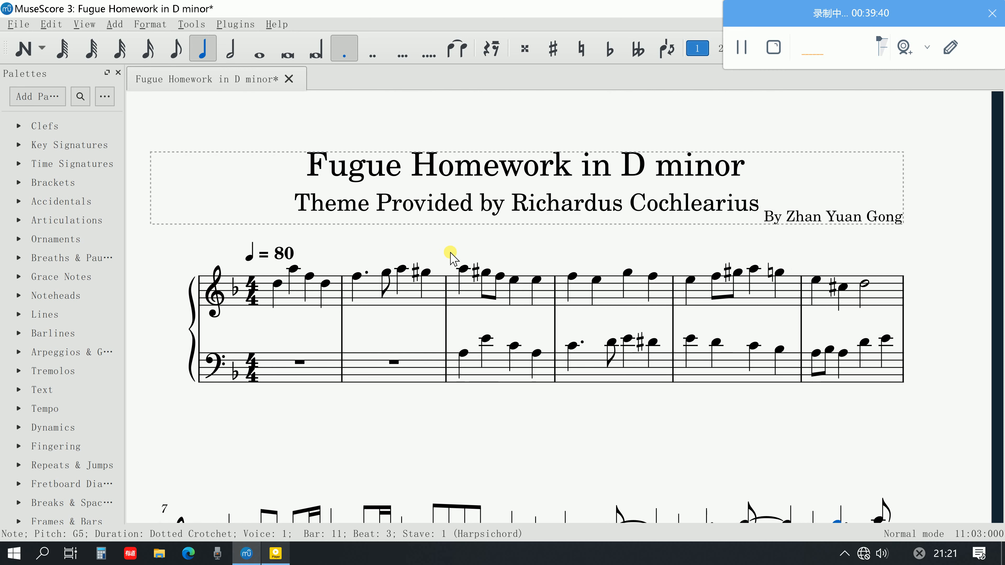
click(462, 268)
shift+click(653, 277)
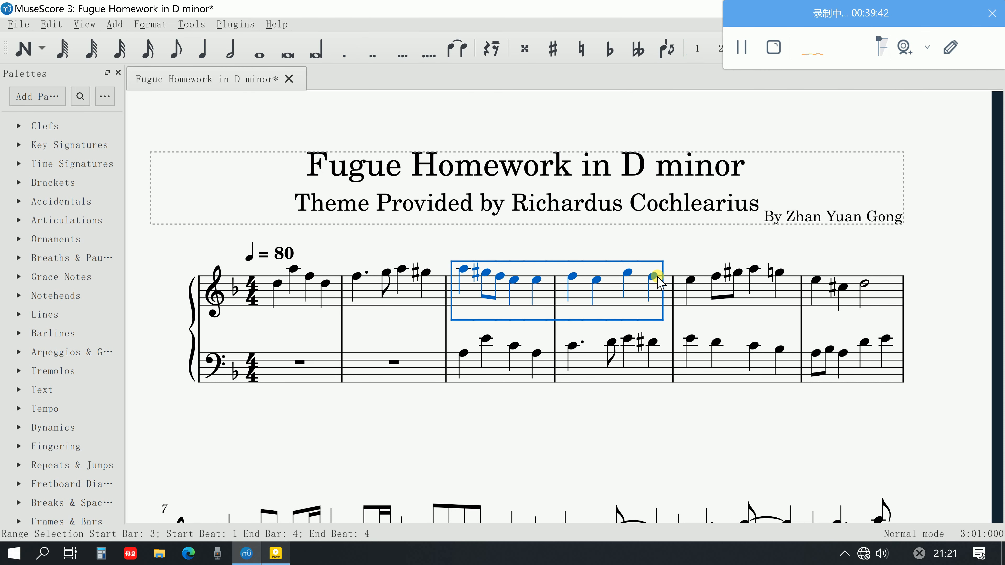
scroll(657, 277, down, 14)
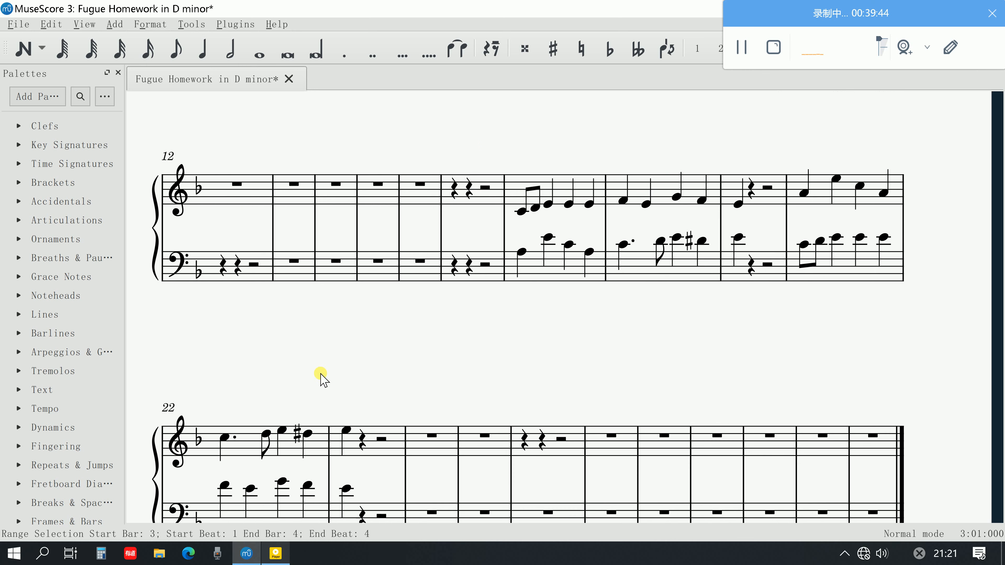
click(250, 188)
key(ctrl+v)
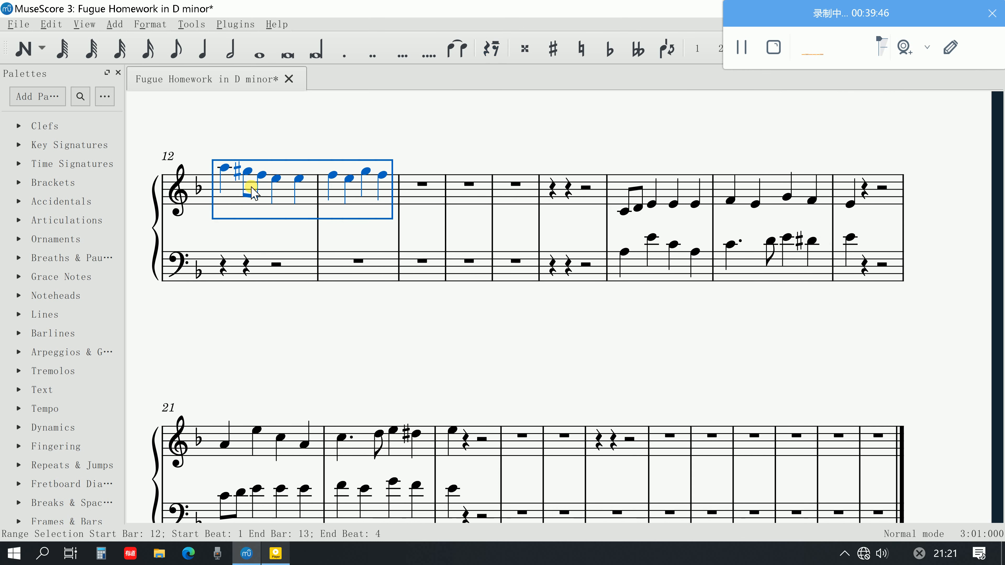
drag(223, 164, 222, 173)
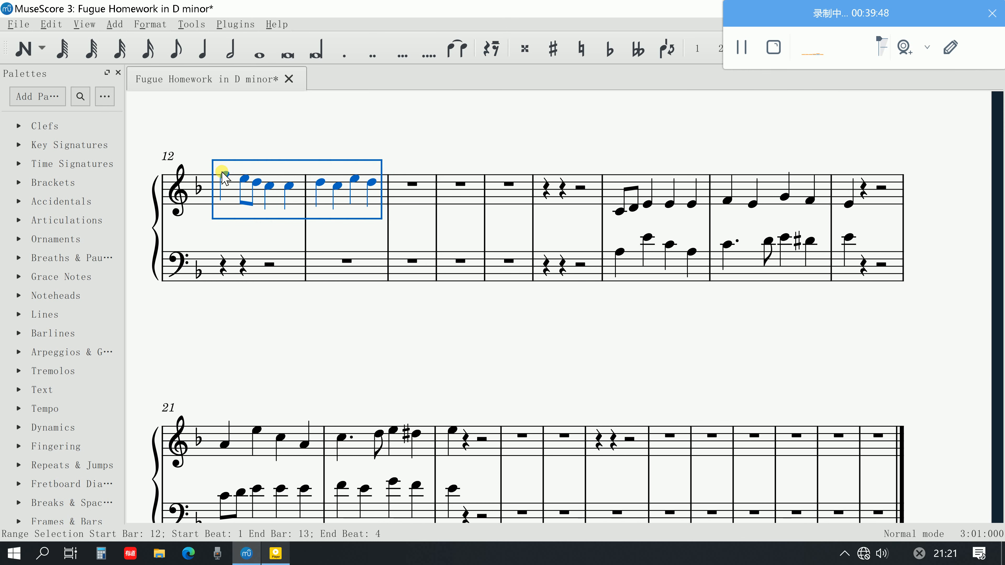
Play back the copied countersubject from the treble F5 at the start of bar 12
click(229, 174)
key(space)
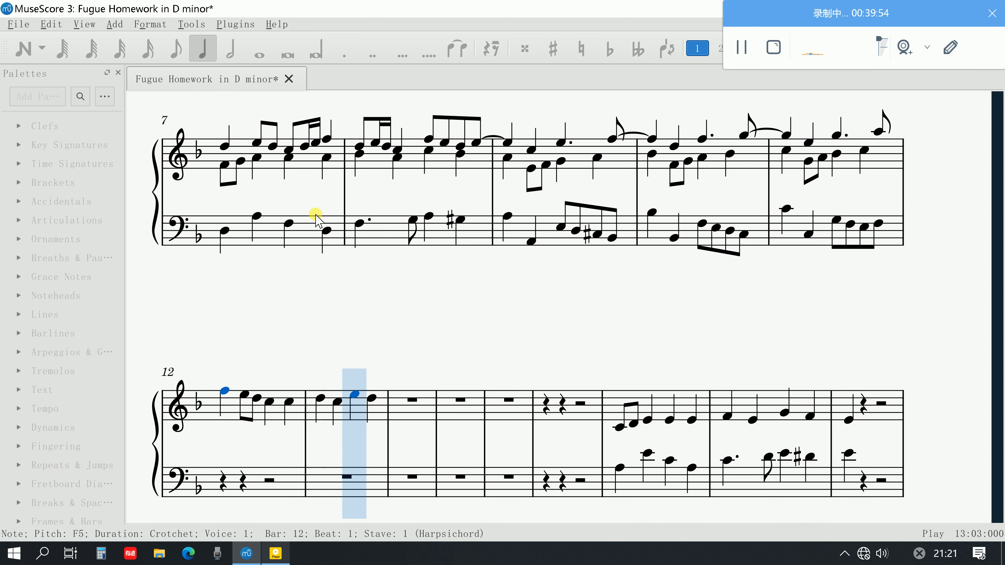
key(space)
Move the countersubject in bars 12 and 13 to the bass staff, two octaves lower so it starts on F3
shift+click(373, 408)
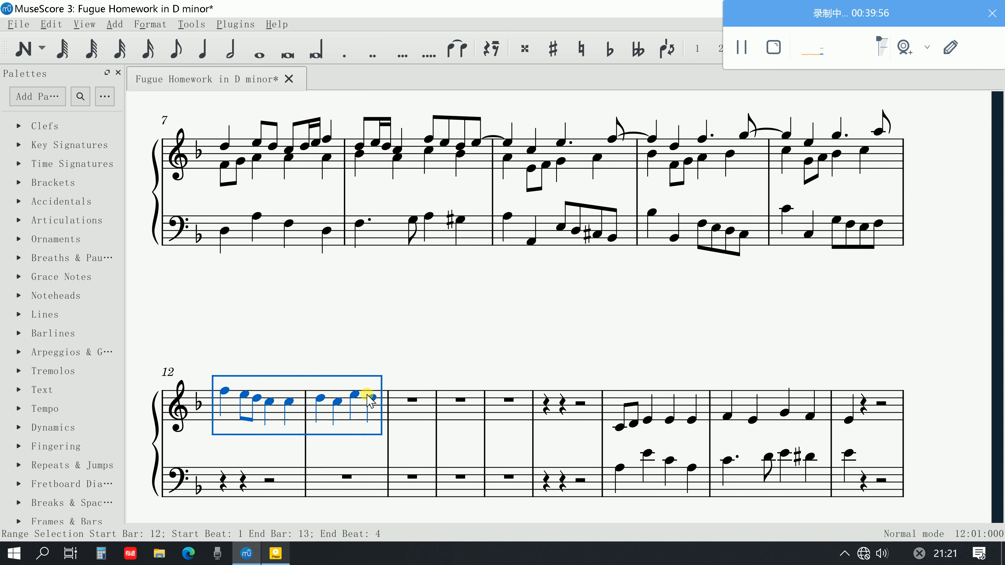
key(Delete)
click(223, 483)
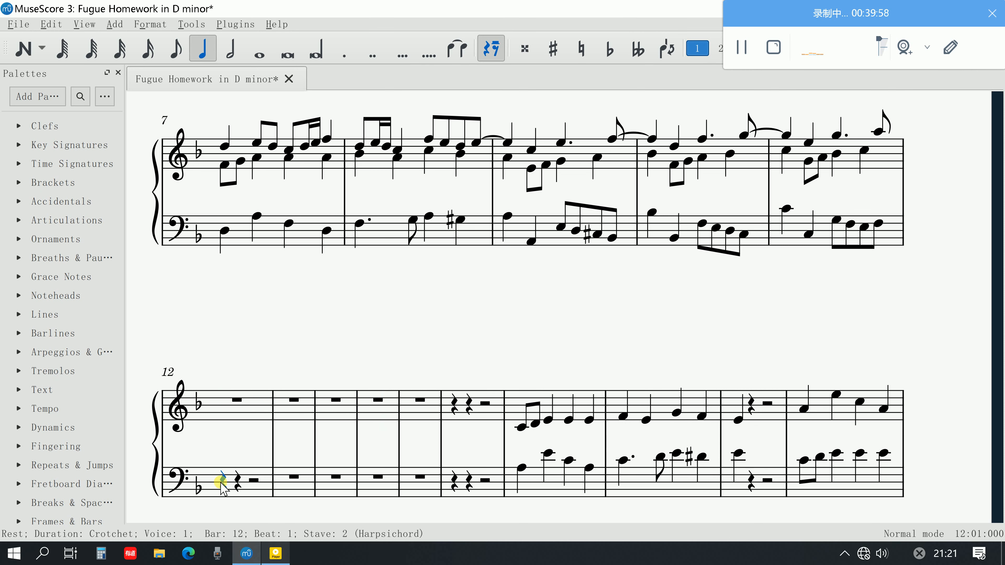
key(ctrl+v)
key(ctrl+Down)
key(ctrl+Down)
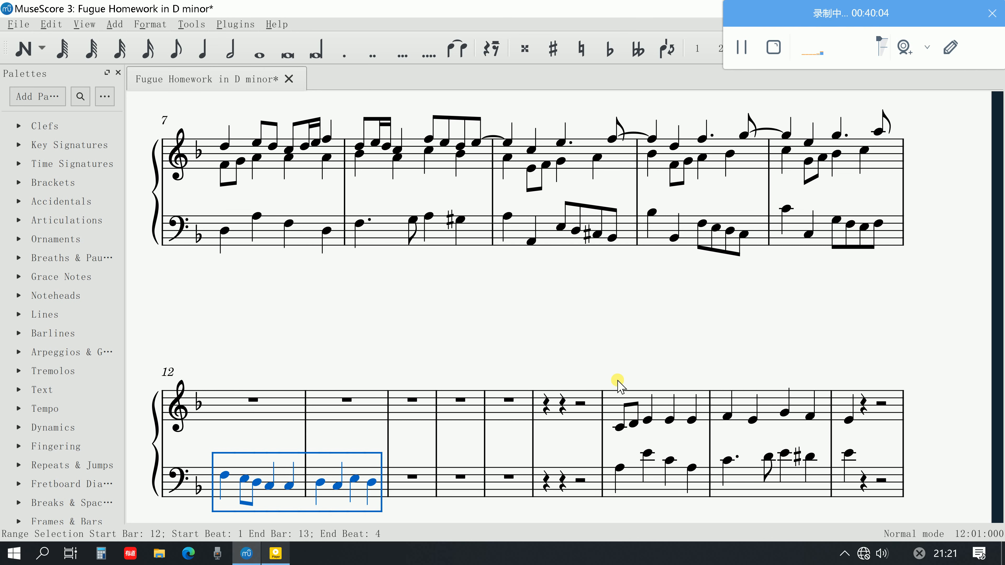
key(Escape)
Play back bars 12 and 13 from the bass F3 at the start of bar 12
click(225, 476)
key(space)
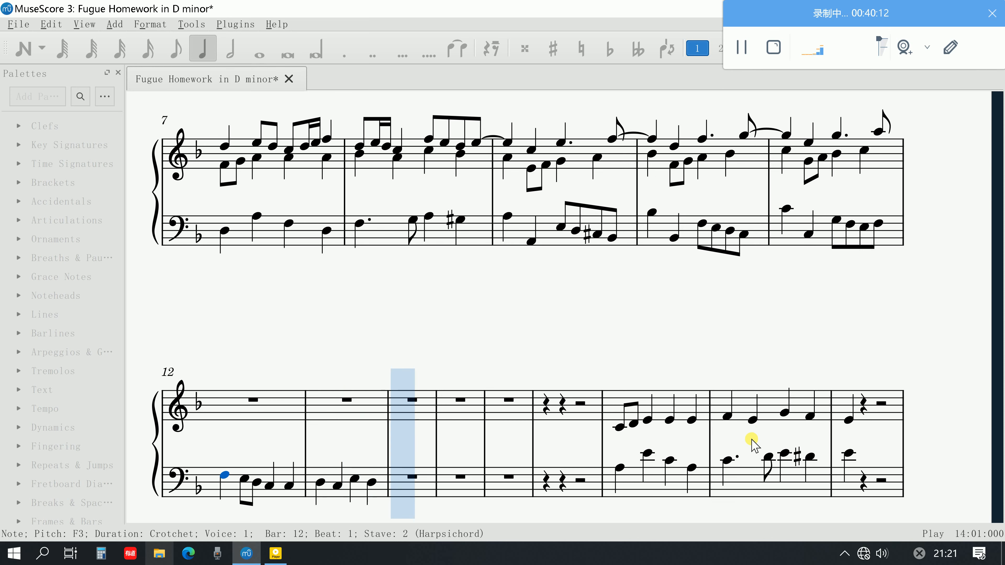
key(space)
Audition the subject's treble notes one by one through bars 1 and 2
scroll(732, 396, up, 5)
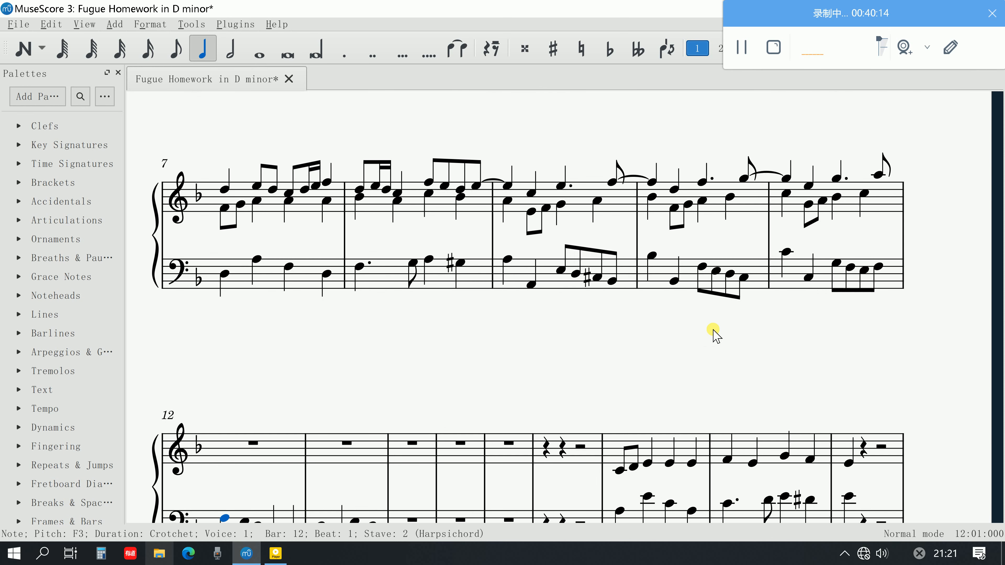
scroll(362, 321, up, 4)
click(281, 285)
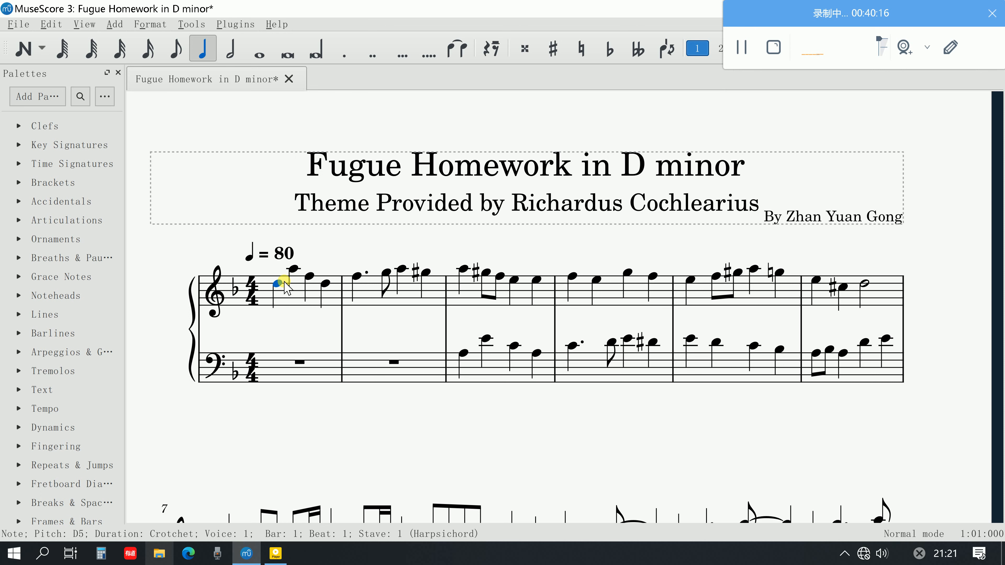
click(293, 270)
click(309, 276)
click(325, 282)
click(357, 276)
click(386, 272)
click(401, 270)
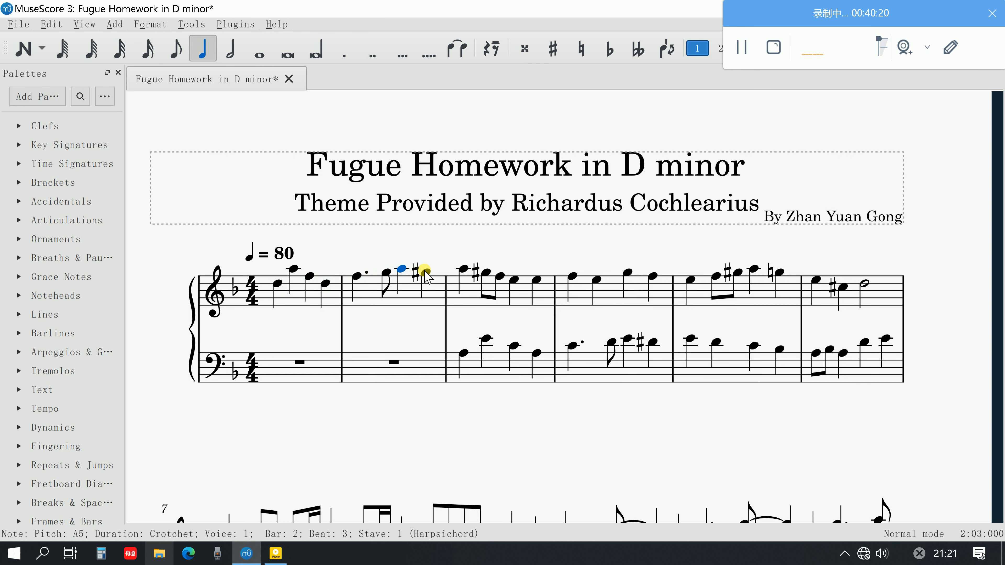
click(426, 272)
Copy the subject from bars 1 and 2 into treble bars 12 and 13, raised to start on F5, and play it back
shift+click(280, 283)
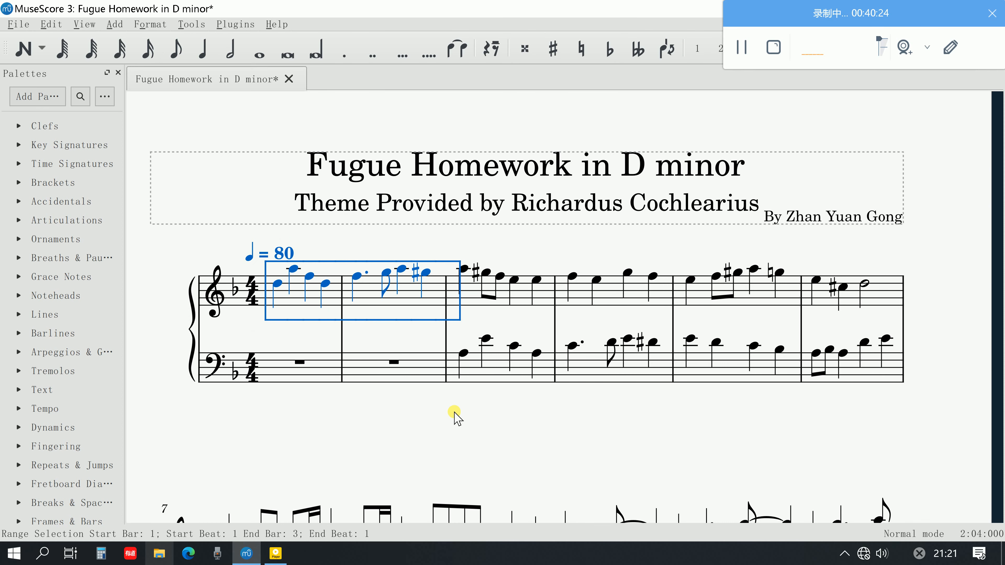
scroll(455, 416, down, 8)
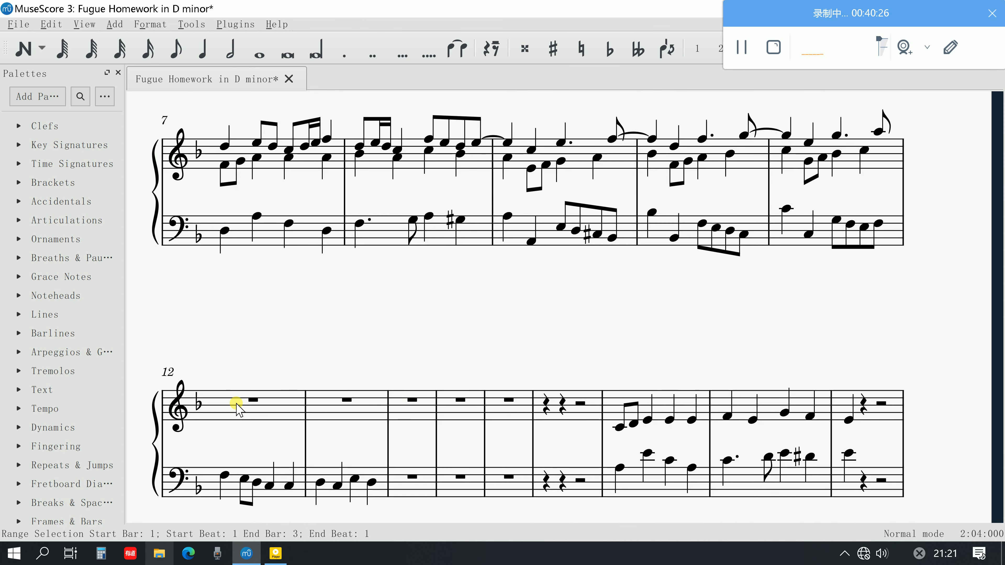
click(237, 408)
key(ctrl+v)
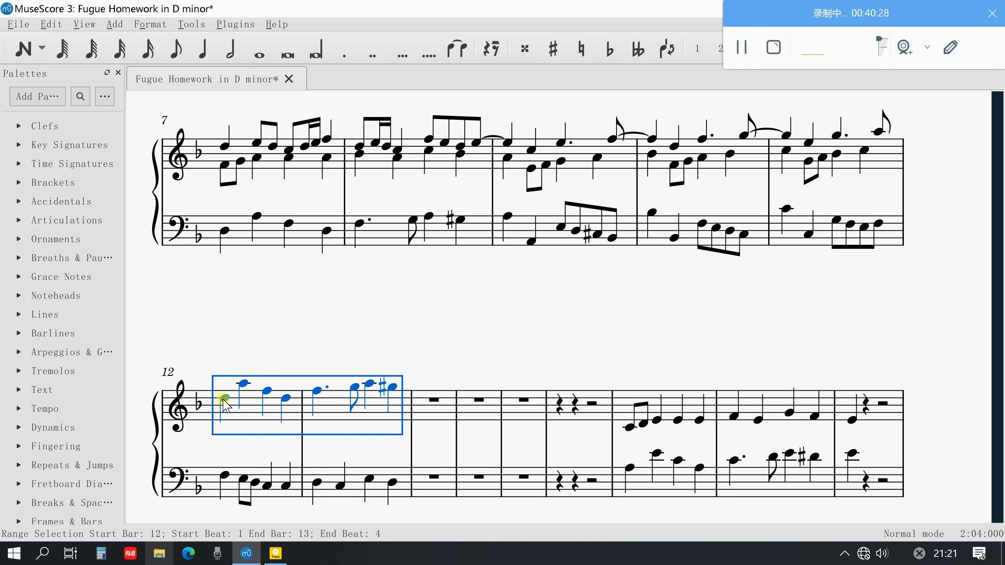
drag(223, 400, 226, 393)
key(space)
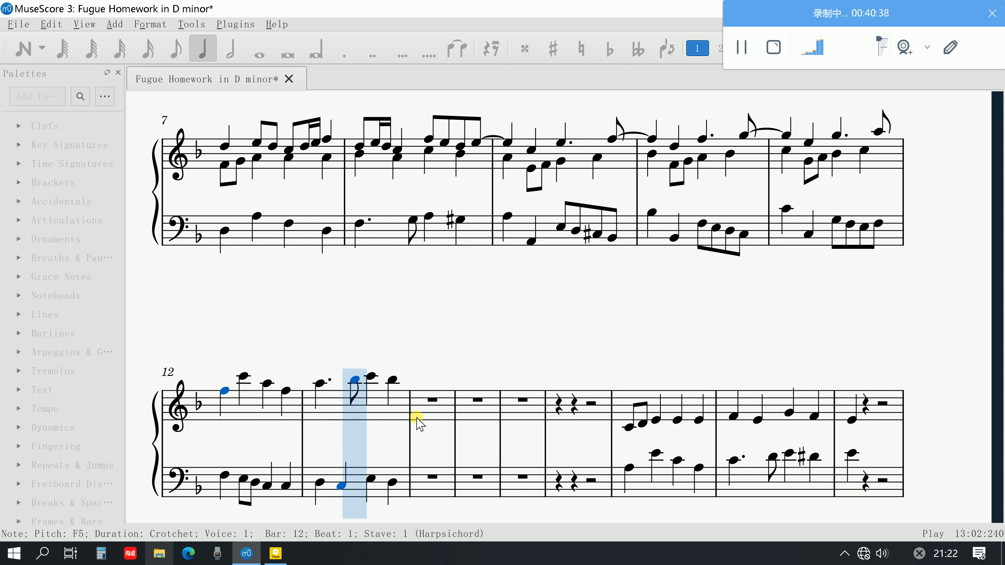
key(space)
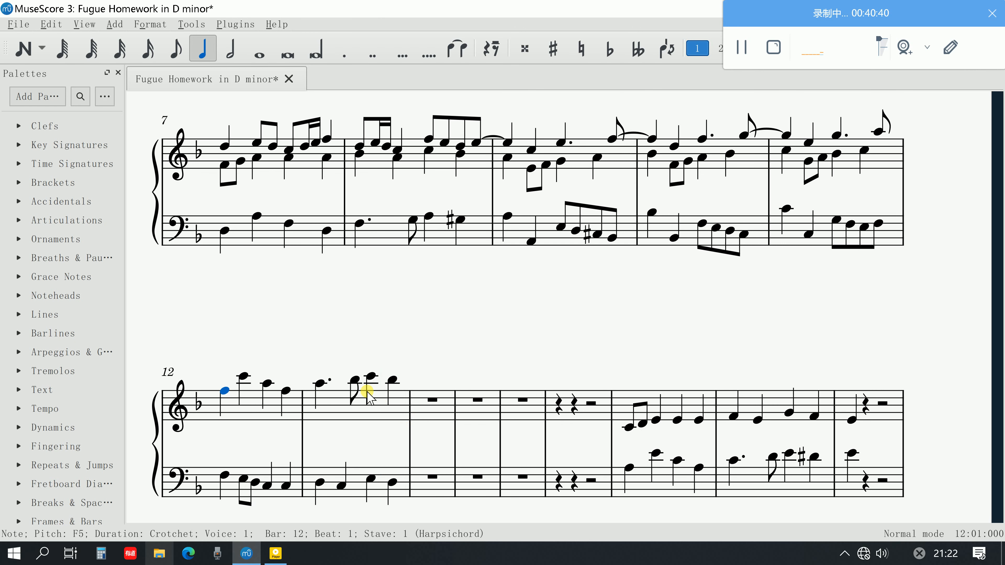
Compare the subject and countersubject in bars 1 to 4 with bars 12 and 13, including bar 13's last treble note
scroll(380, 382, up, 2)
scroll(381, 382, down, 2)
scroll(382, 381, up, 8)
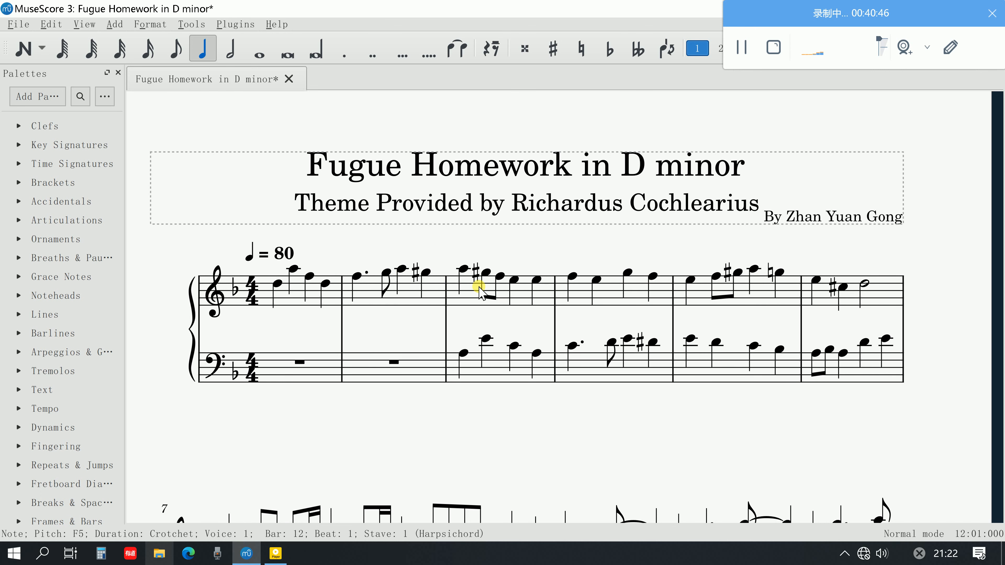
click(628, 274)
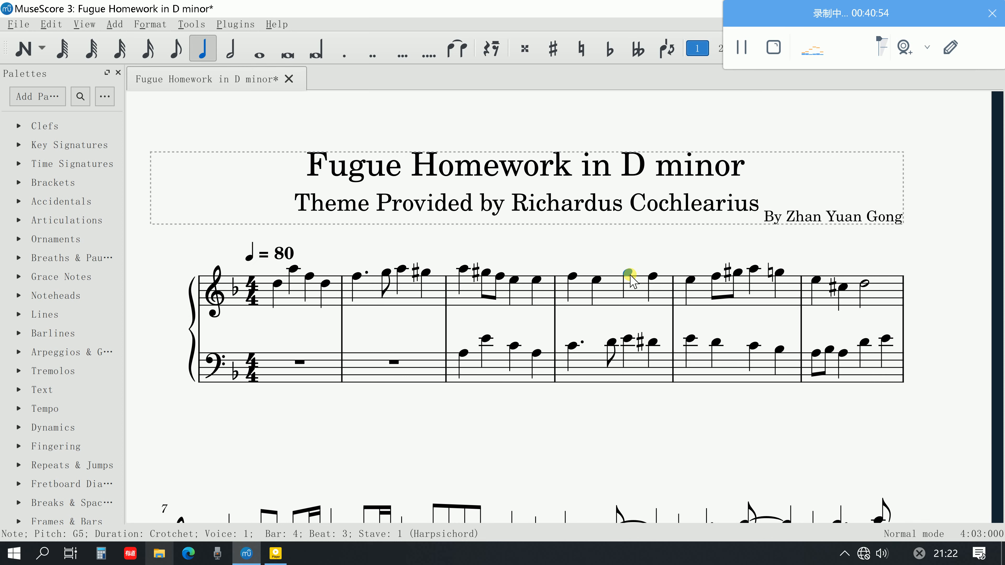
scroll(585, 405, down, 5)
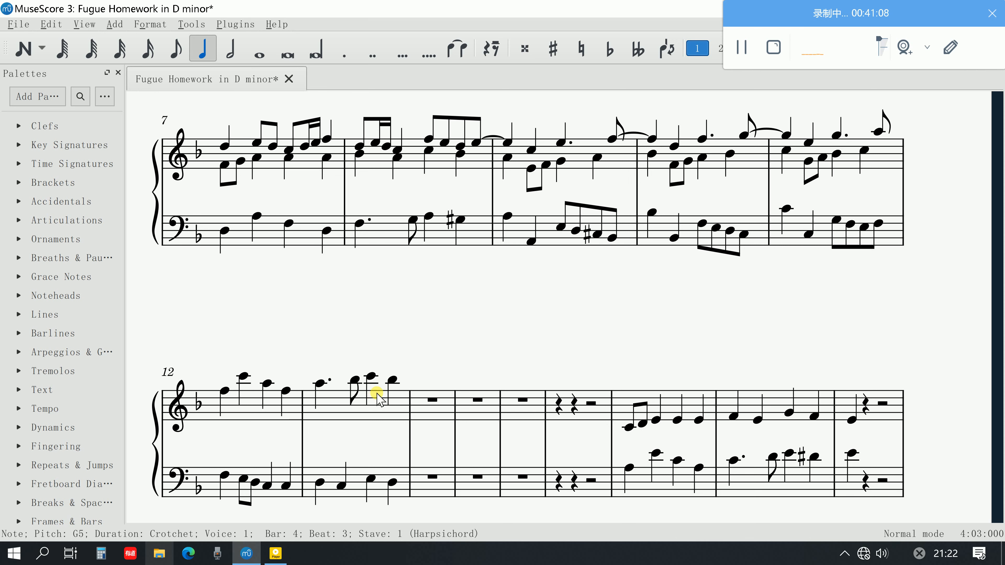
click(227, 386)
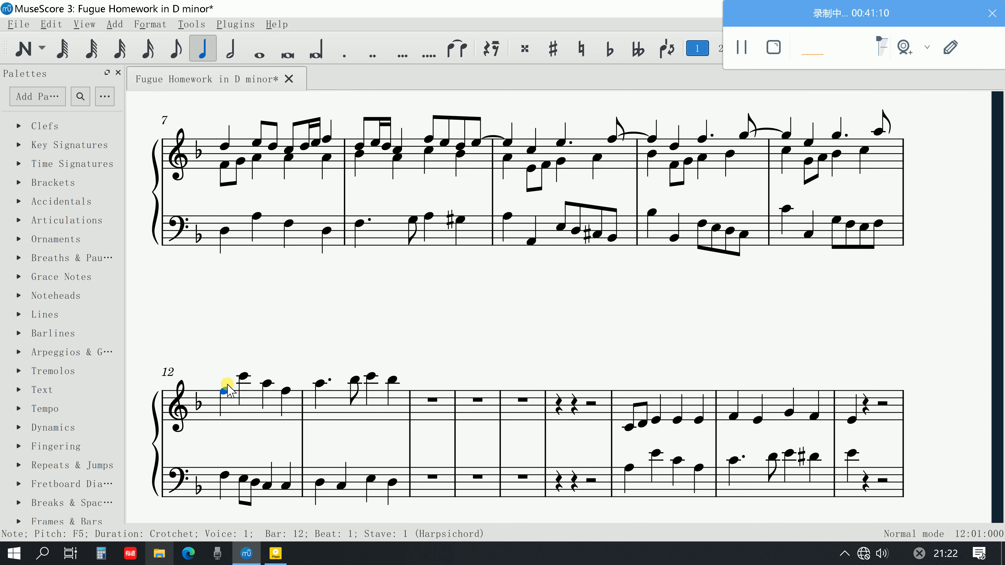
shift+click(390, 382)
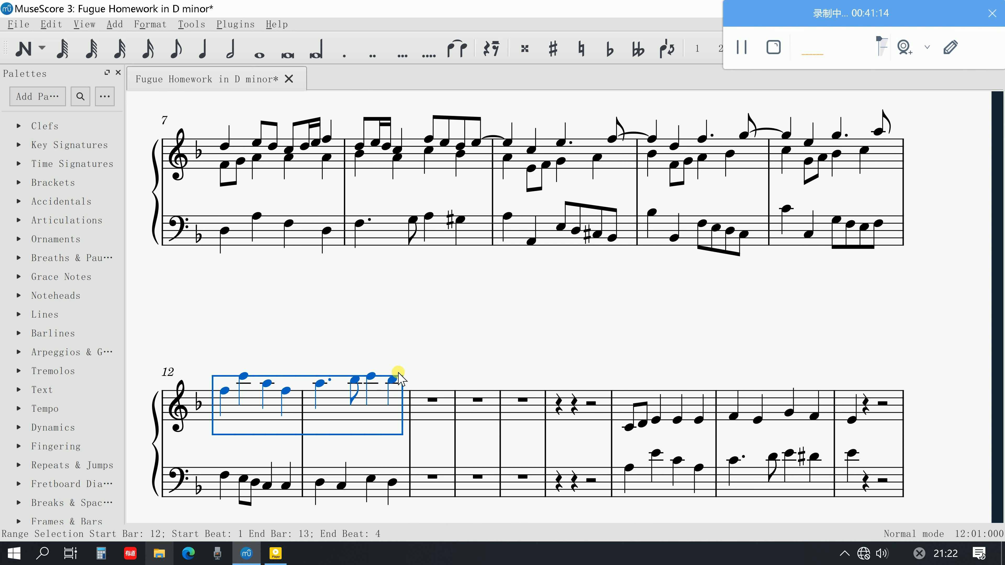
key(Escape)
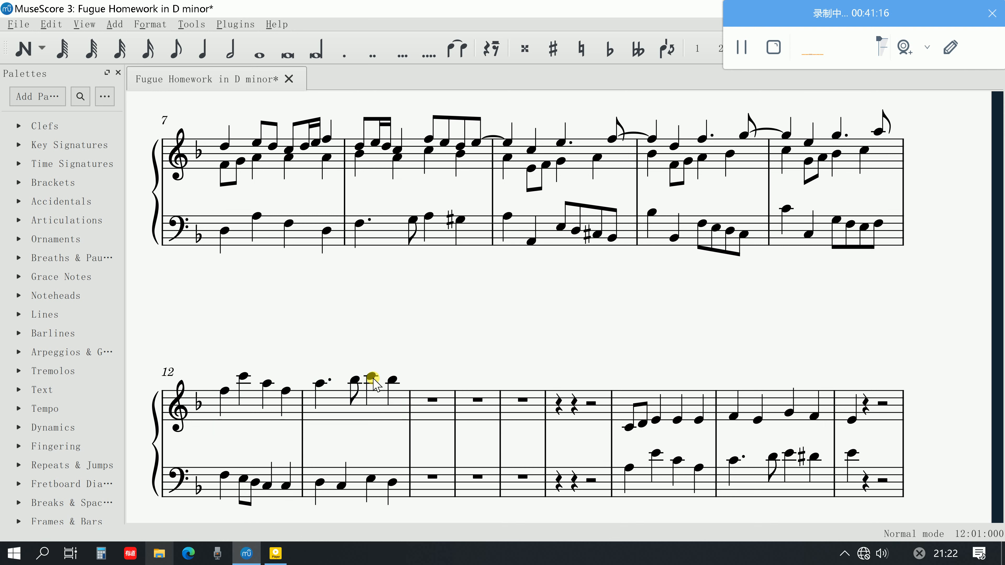
click(392, 379)
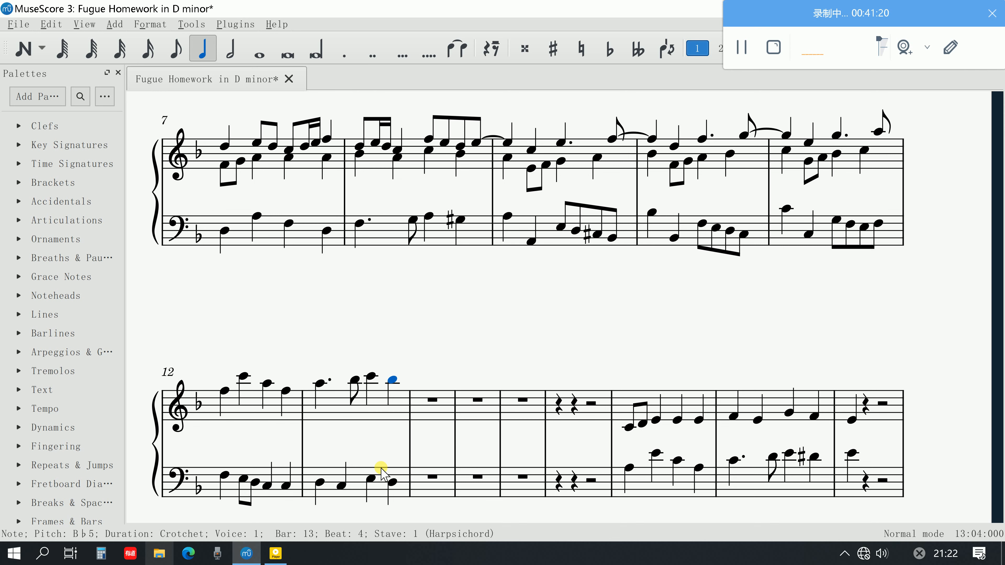
click(225, 475)
shift+click(392, 483)
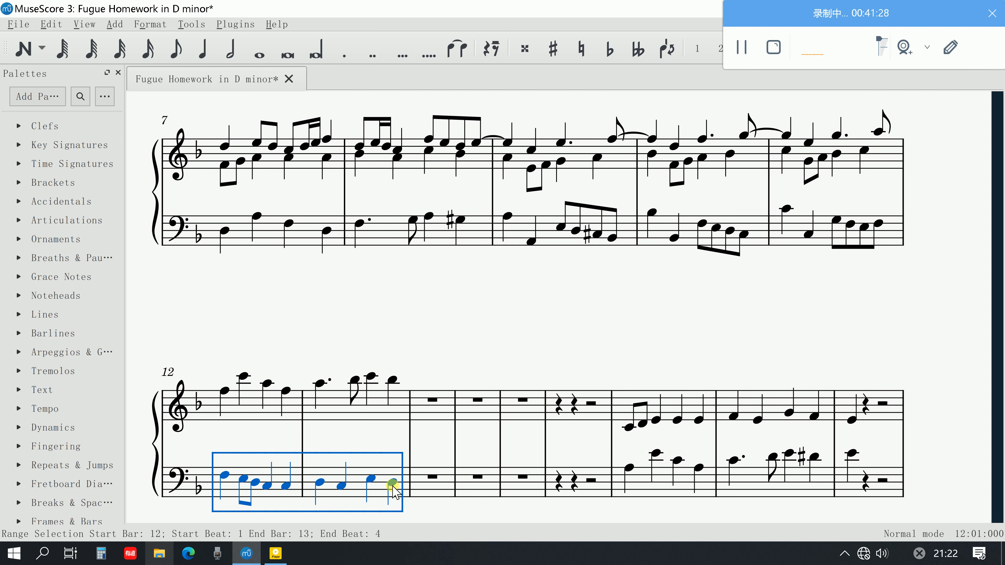
scroll(473, 433, up, 4)
scroll(436, 455, down, 7)
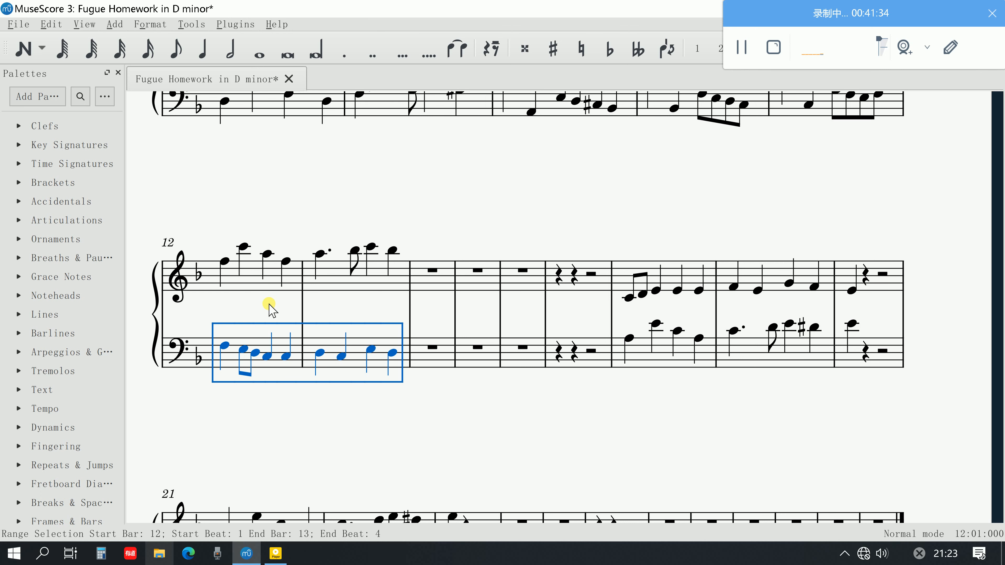
key(Escape)
scroll(359, 303, up, 10)
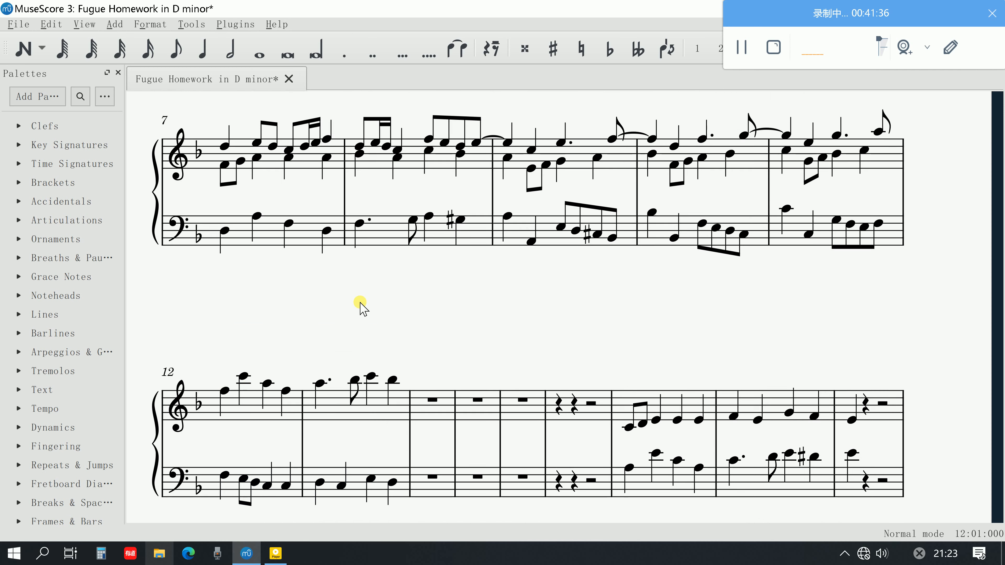
Switch to the fugue guide PDF in Adobe Acrobat and compare its steps 4 to 9 with step 10
click(269, 549)
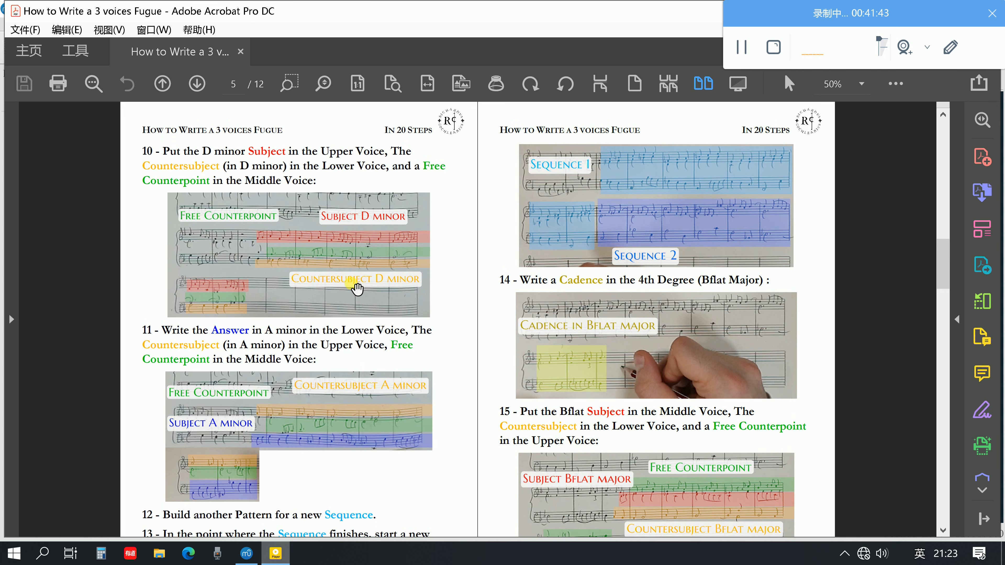
mouse_move(357, 288)
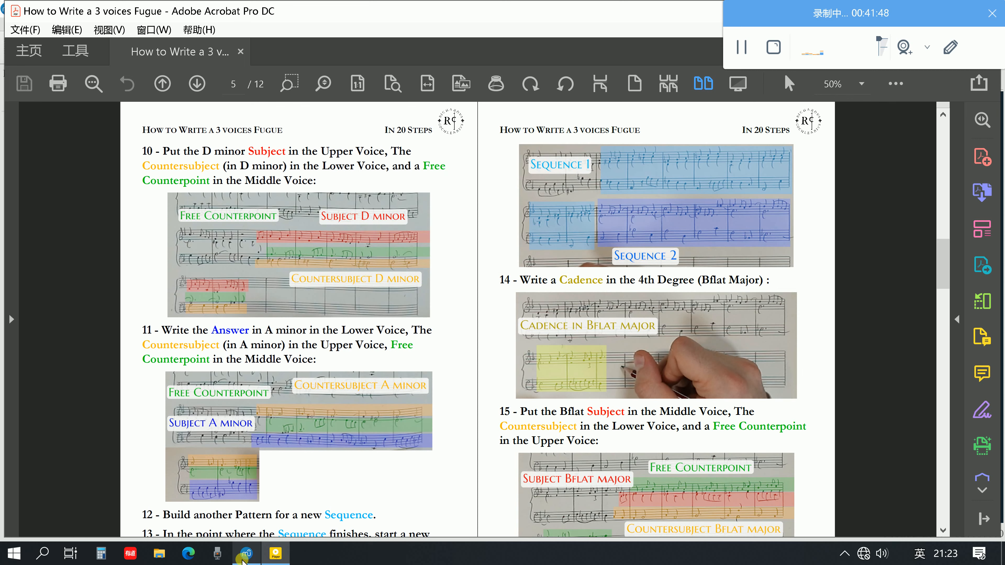
scroll(282, 277, up, 5)
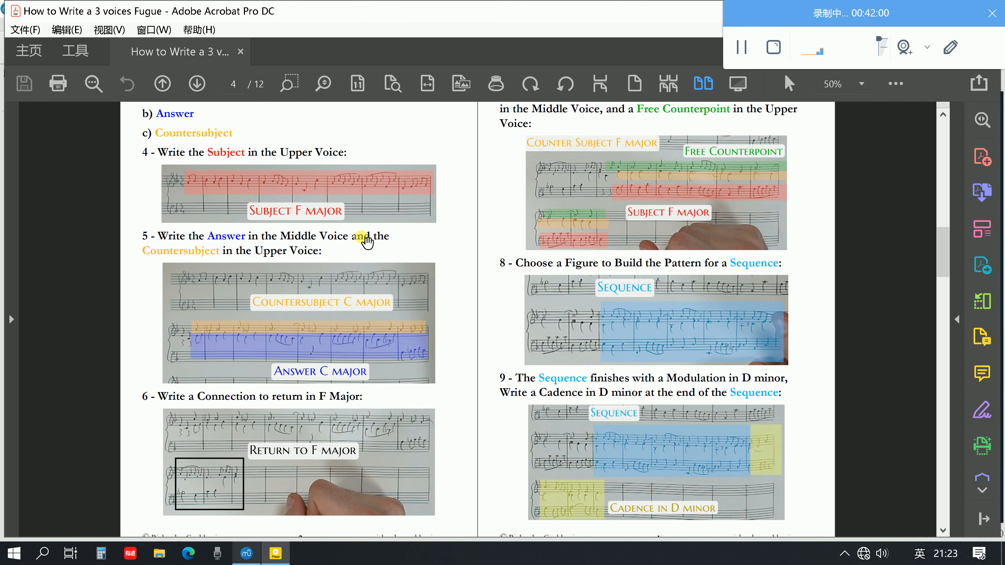
mouse_move(367, 242)
scroll(367, 243, down, 2)
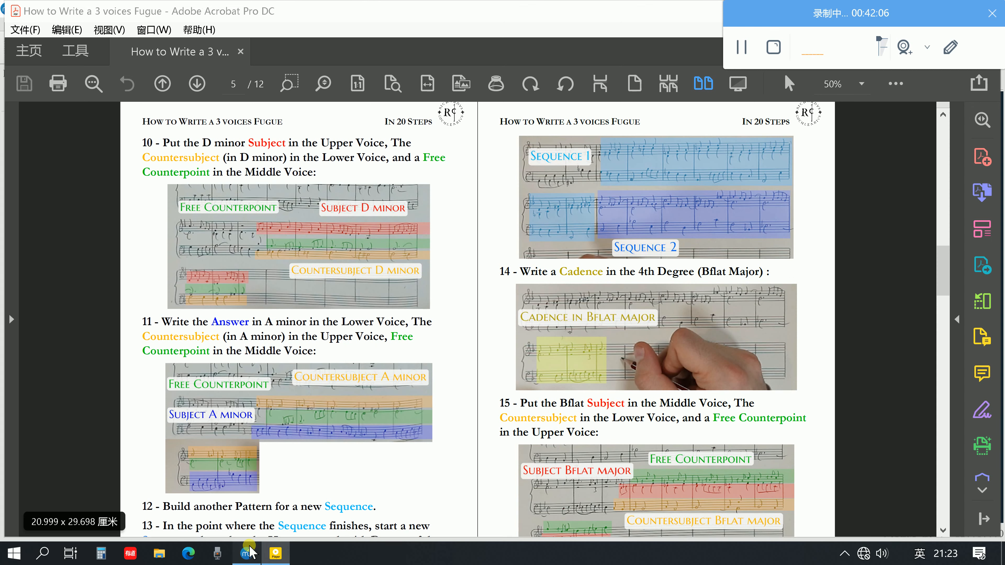
Switch back to the score in MuseScore and examine the treble subject in bars 12 and 13
click(245, 554)
scroll(400, 265, down, 2)
scroll(400, 265, down, 5)
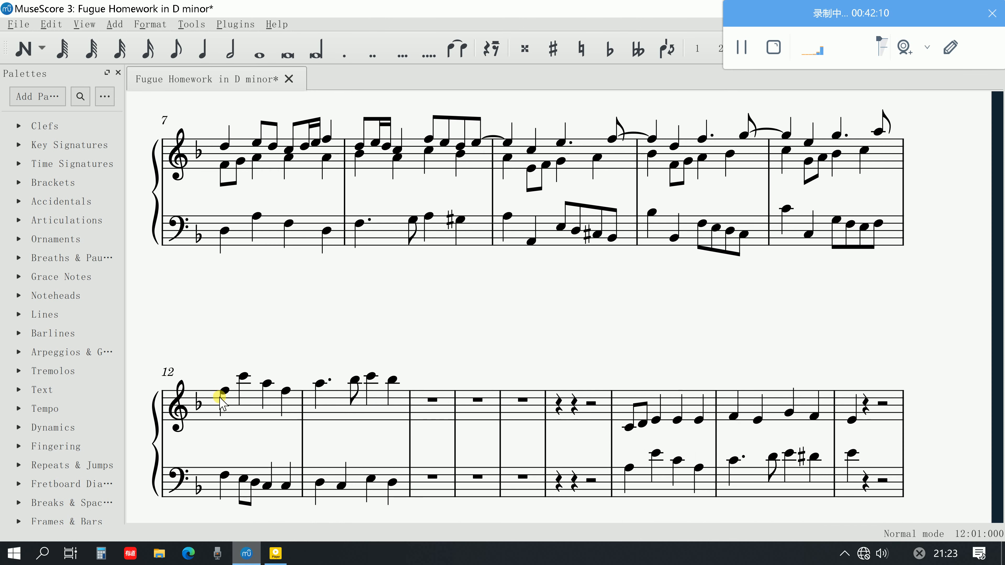
click(223, 391)
click(389, 404)
click(472, 347)
scroll(472, 347, down, 2)
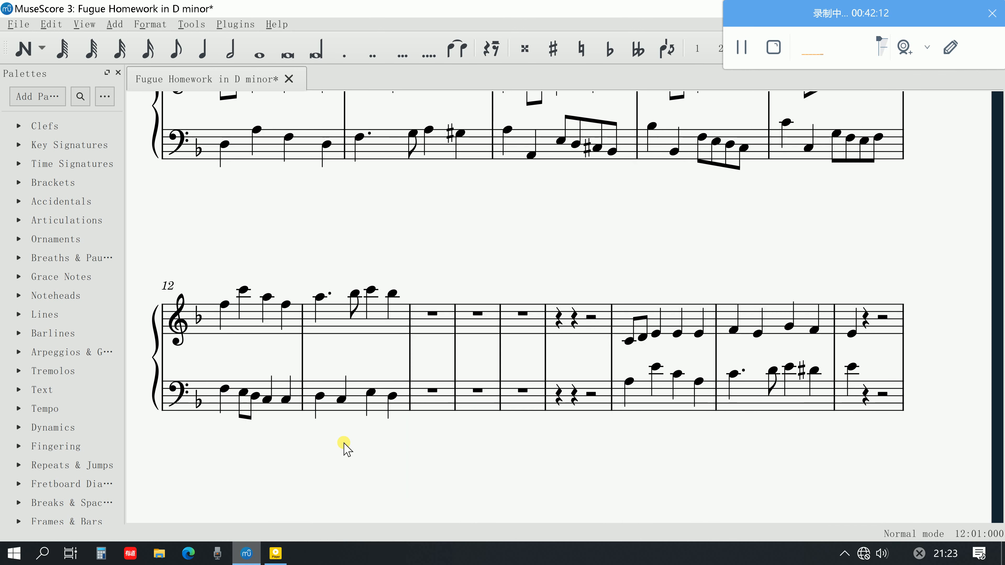
Audition the subject's last treble note in bar 2 and the first treble note of bar 3, comparing them with bars 12 and 13
scroll(301, 453, up, 5)
scroll(301, 452, up, 5)
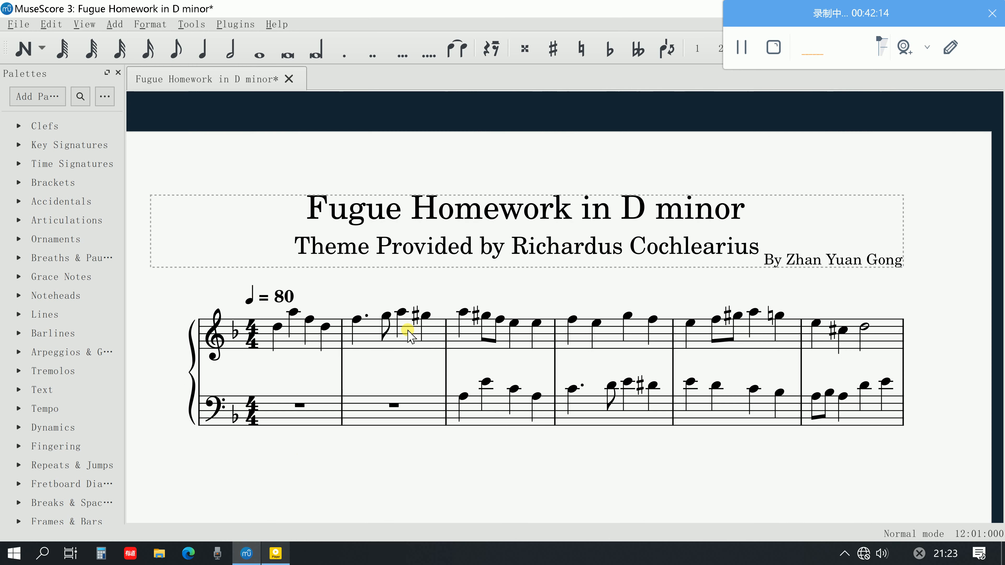
click(463, 312)
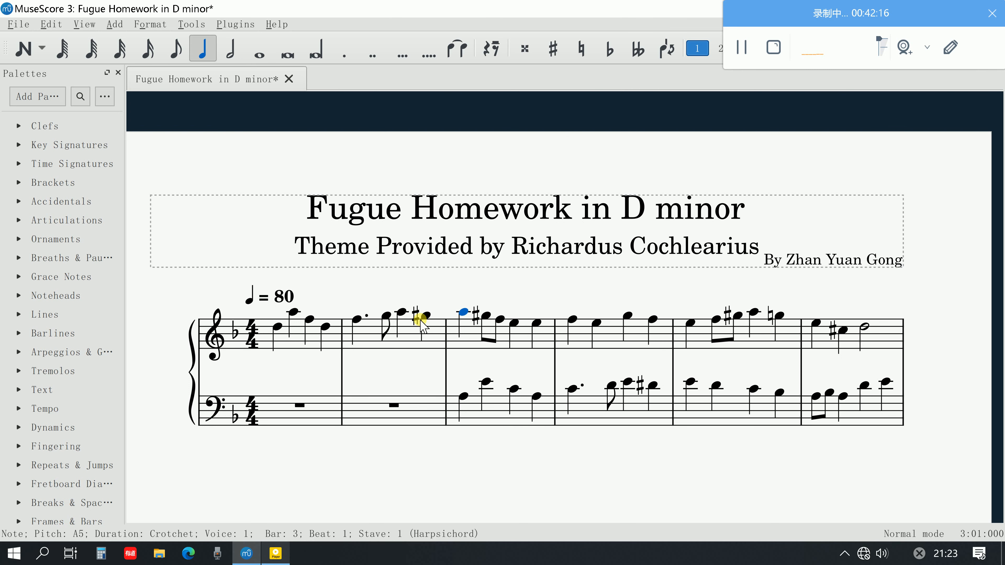
click(420, 319)
key(Right)
scroll(461, 316, down, 2)
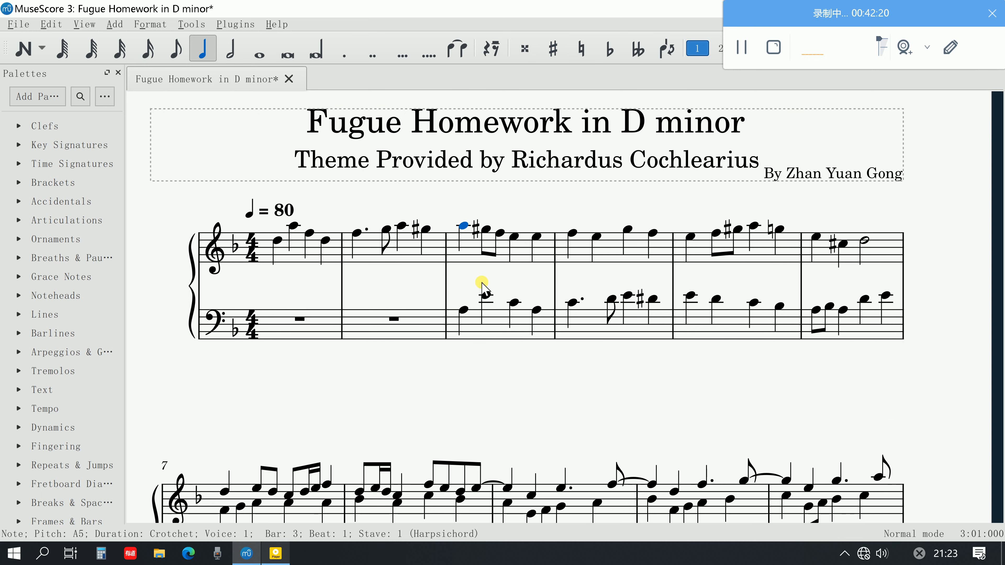
scroll(478, 285, up, 4)
scroll(510, 336, down, 4)
scroll(501, 351, down, 3)
scroll(496, 319, down, 6)
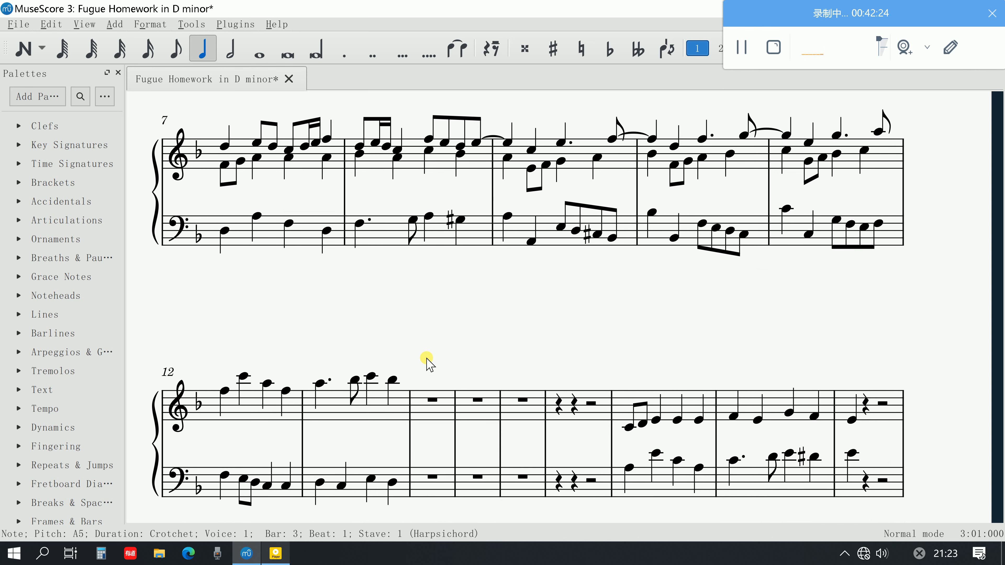
Transpose the bass countersubject in bars 12 and 13 up so that it starts on C4
click(223, 434)
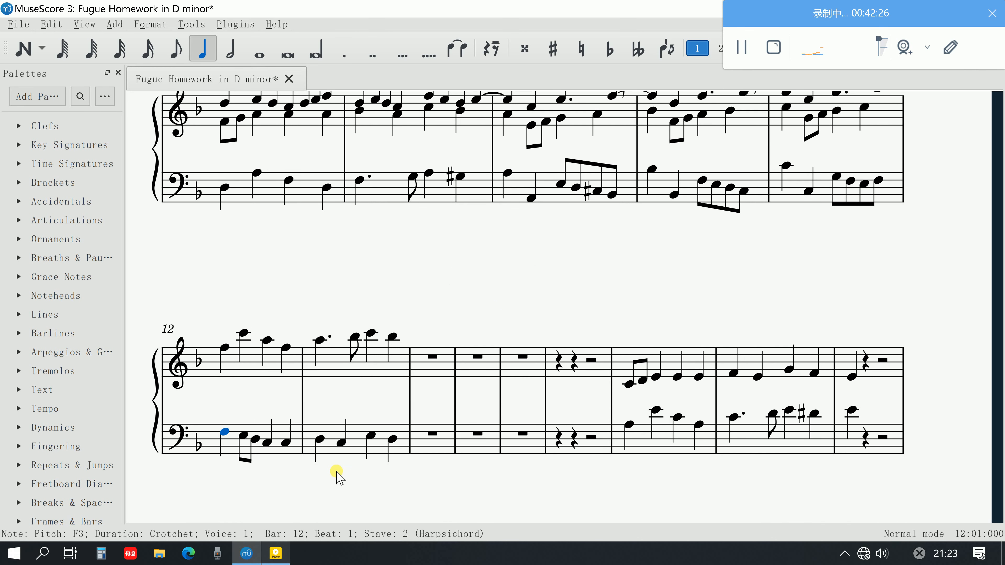
shift+click(388, 442)
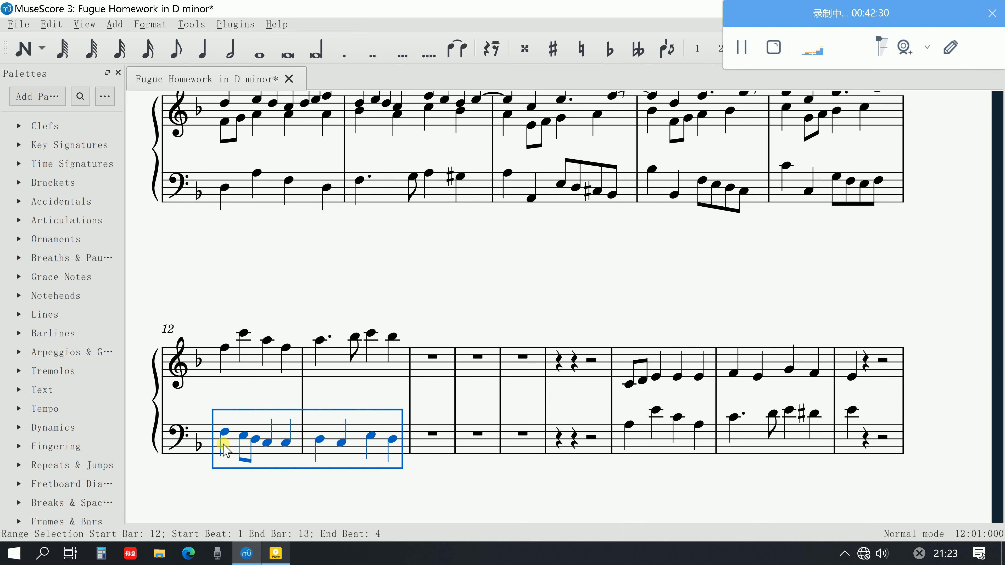
key(ctrl+Down)
drag(227, 450, 228, 418)
click(221, 417)
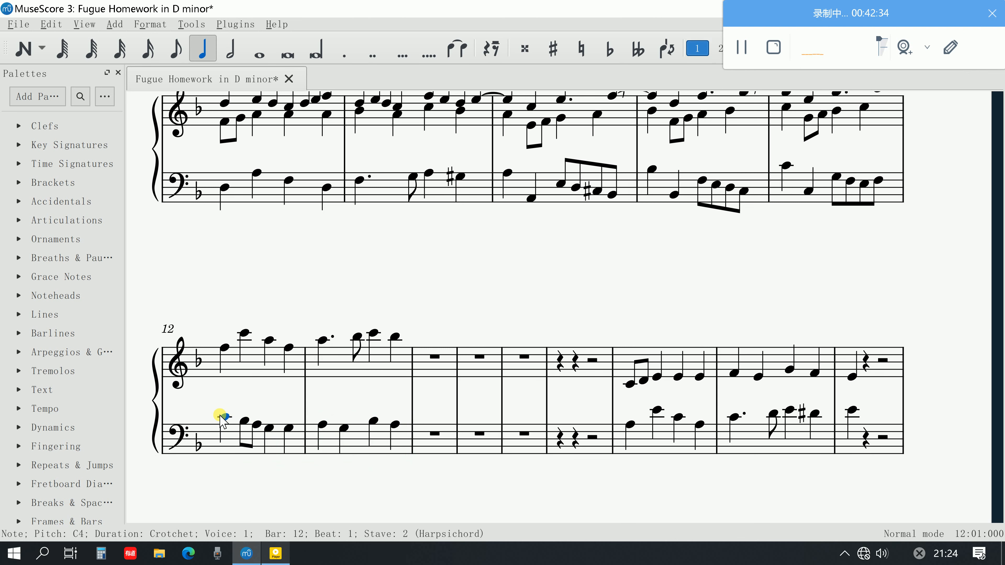
Play back bars 12 and 13 from the start of bar 12, then replay the ending from bar 13's treble C6
key(space)
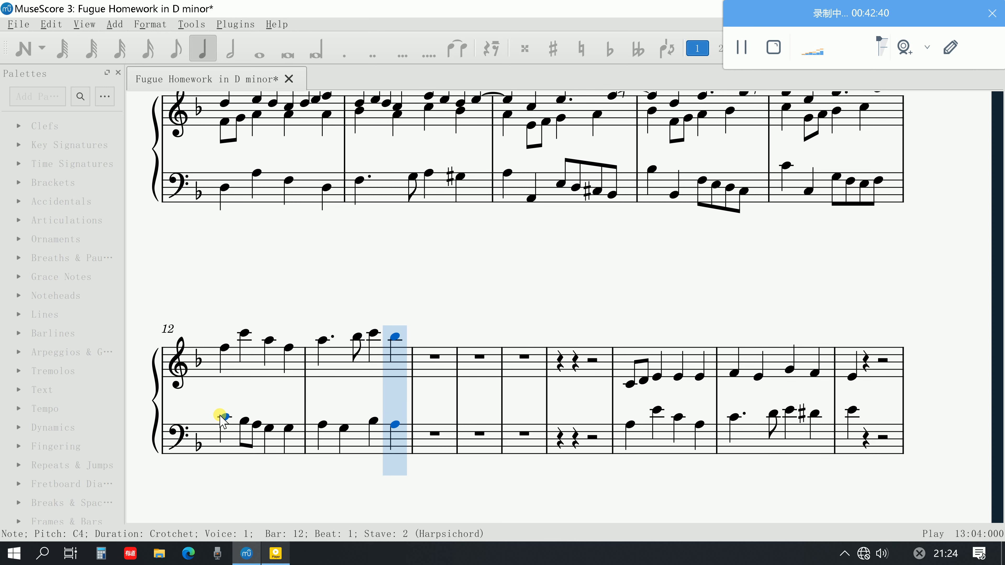
key(space)
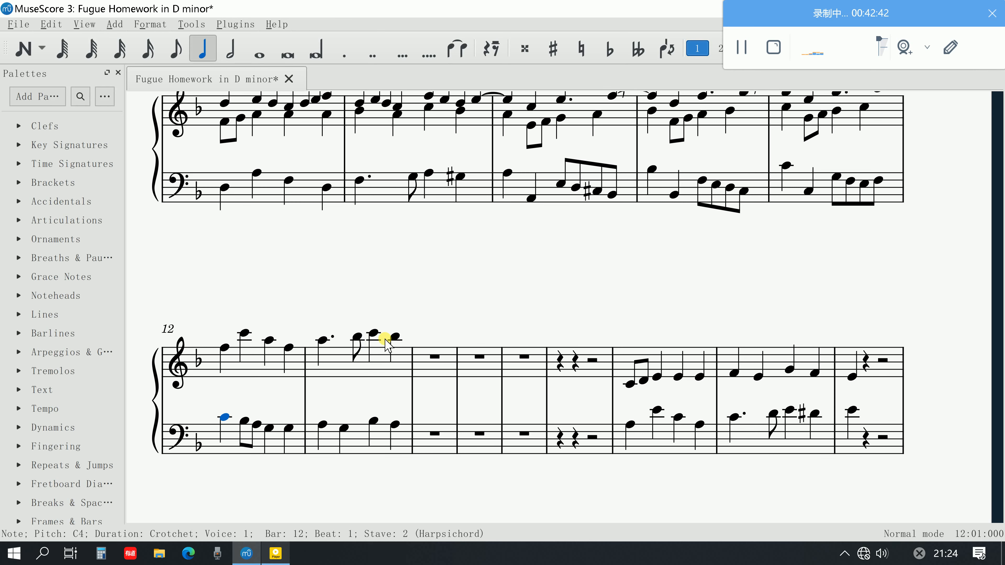
click(374, 334)
key(space)
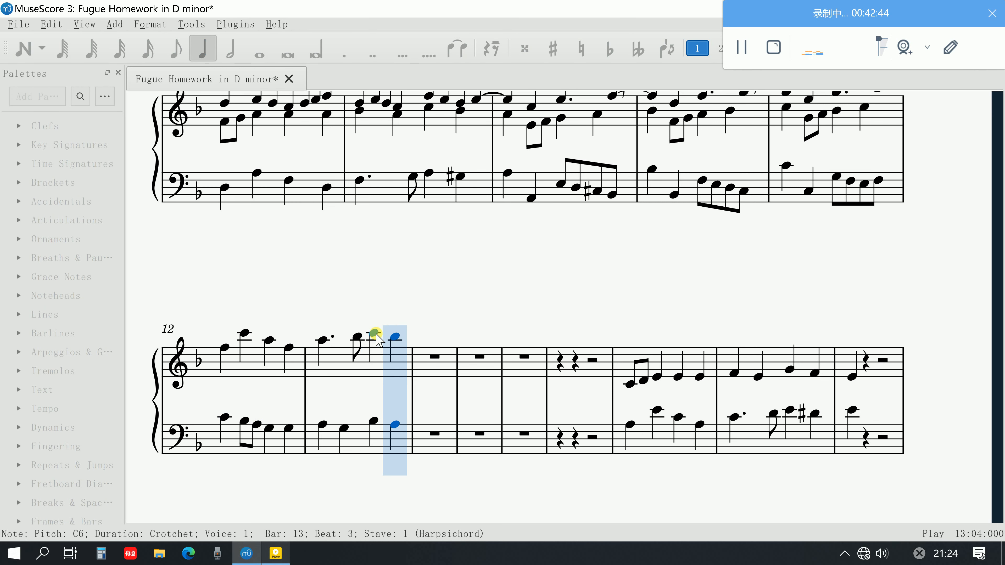
key(space)
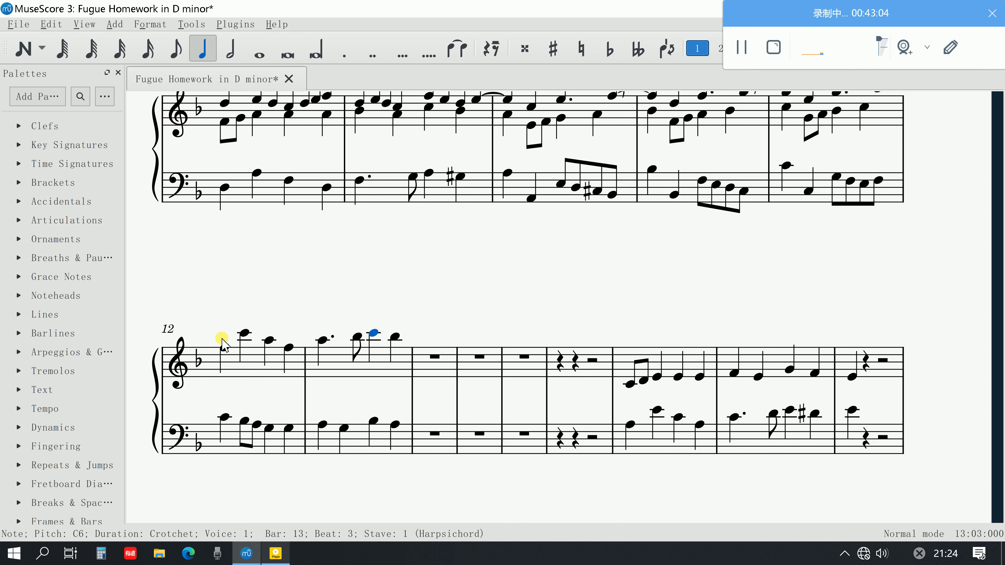
Lower the treble subject in bars 12 and 13 to start on C5, and play it back with the bass countersubject
click(225, 347)
shift+click(379, 343)
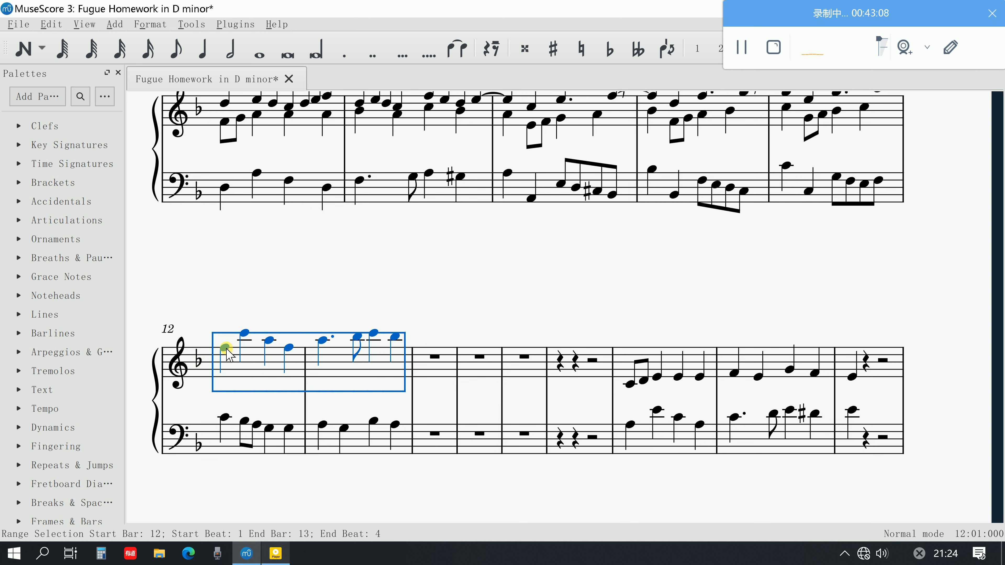
drag(227, 348, 230, 361)
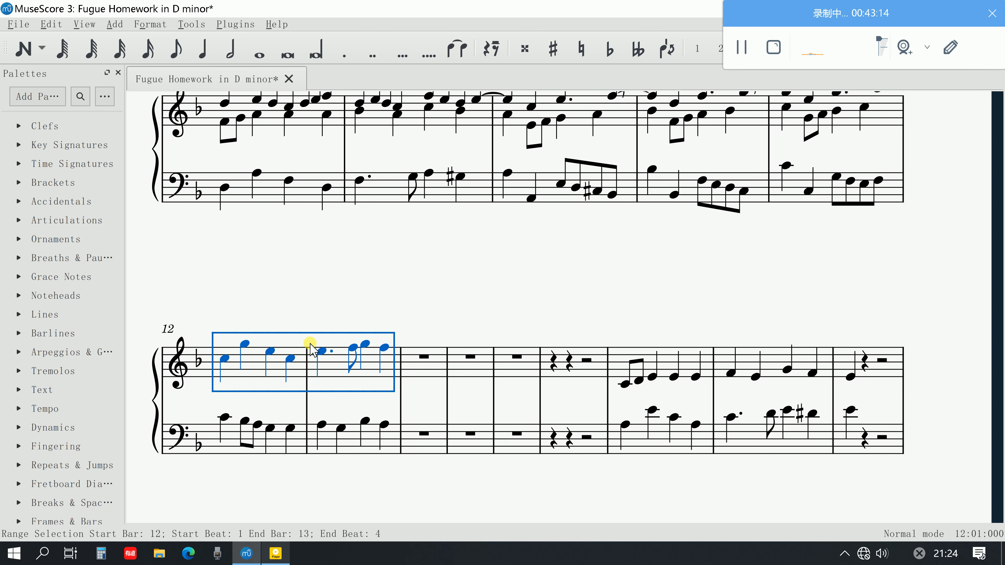
click(464, 292)
scroll(476, 350, up, 2)
scroll(476, 350, down, 2)
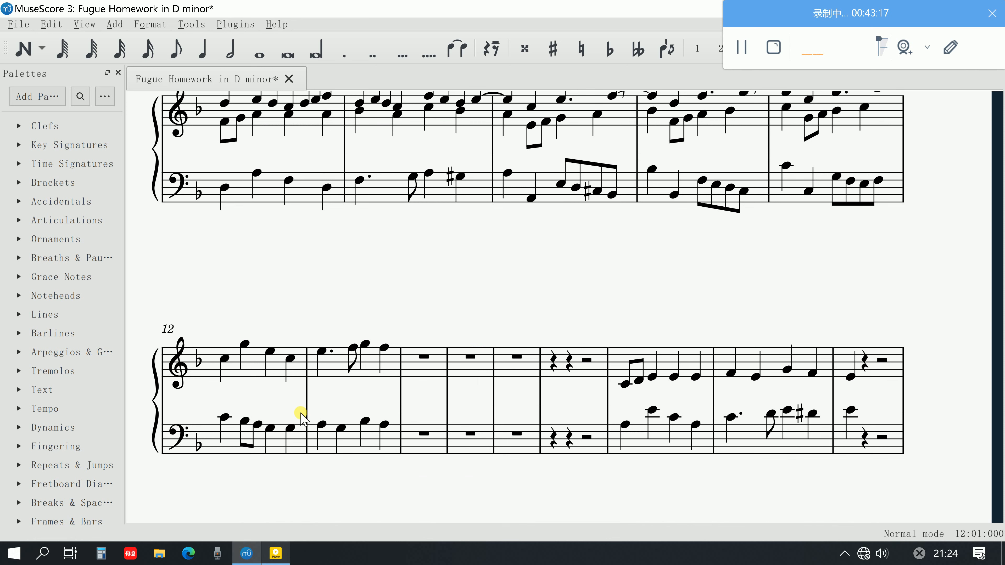
click(223, 417)
key(space)
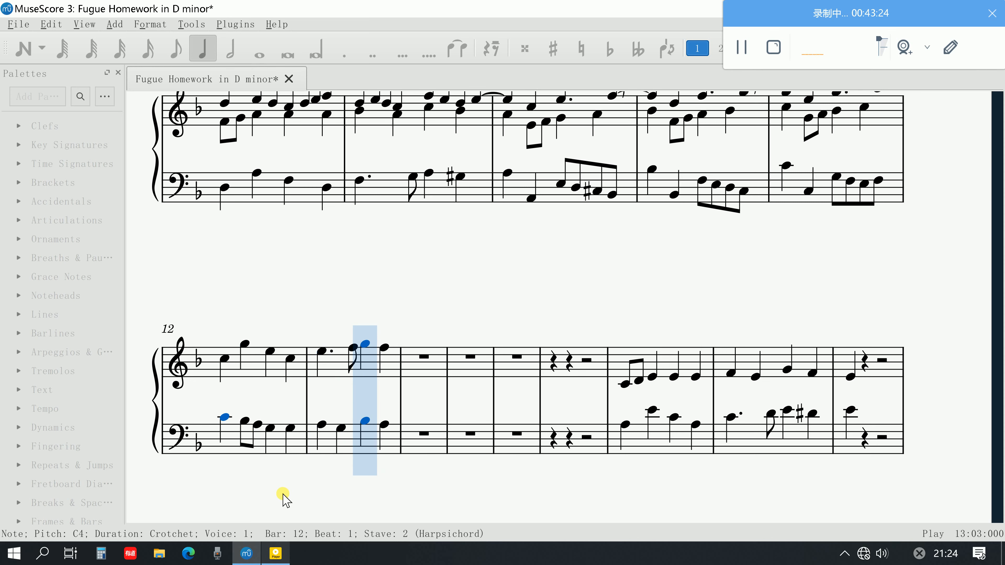
key(space)
Switch to the guide PDF in Adobe Acrobat and review the subject and answer placement in steps 4 to 11
click(276, 553)
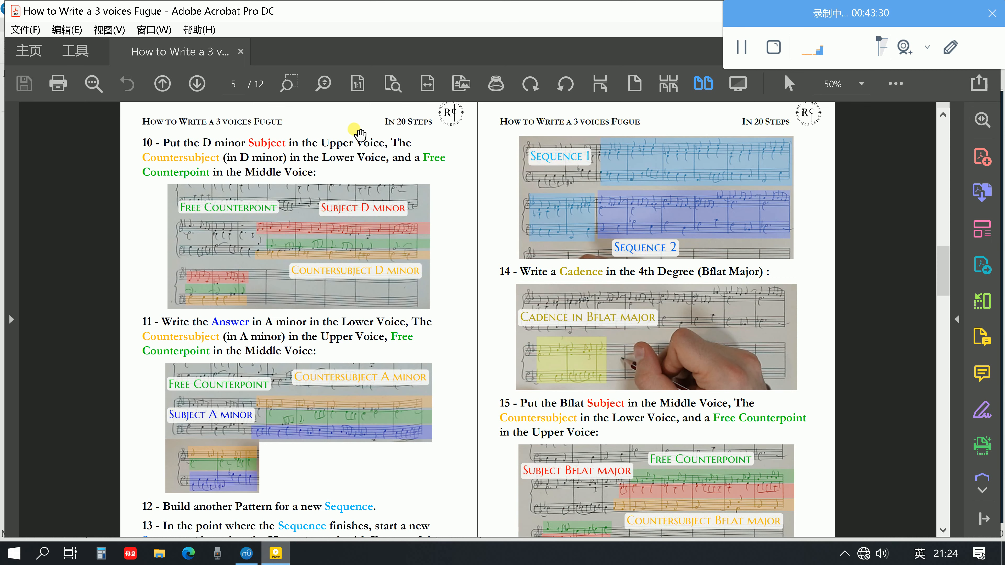
scroll(368, 324, up, 5)
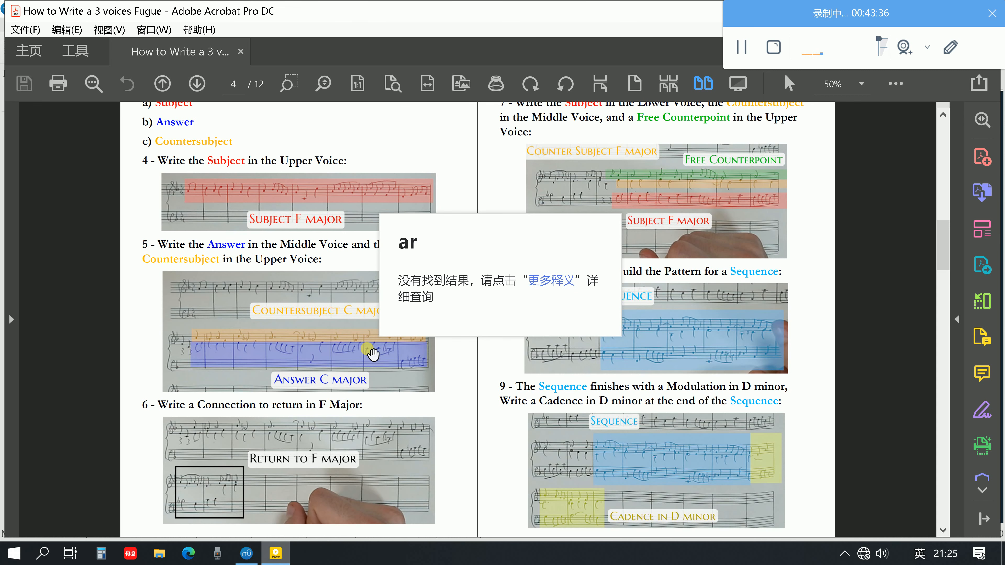
scroll(373, 353, down, 5)
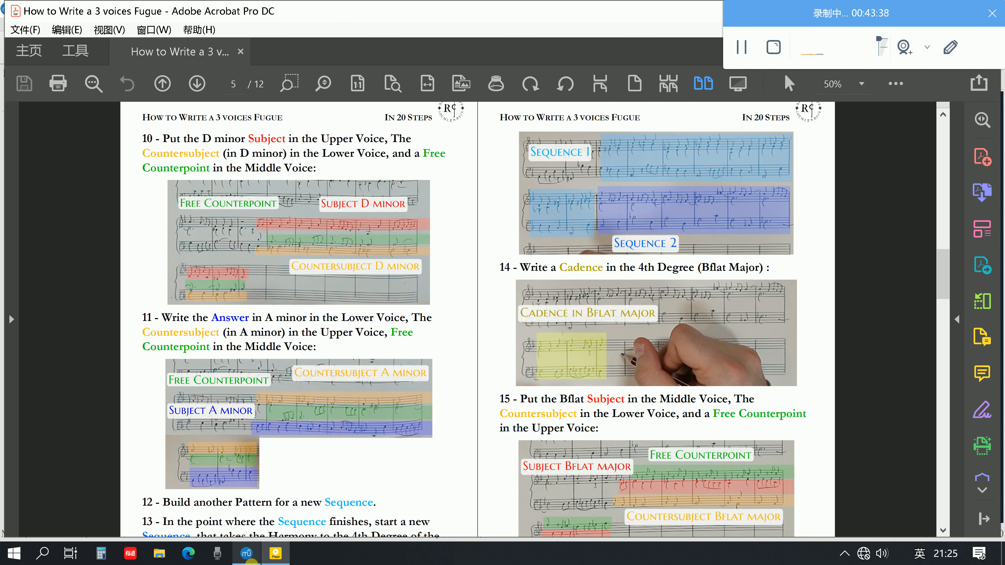
Return to MuseScore and play back the transition from bar 11's dotted treble G5 into bar 12
click(249, 556)
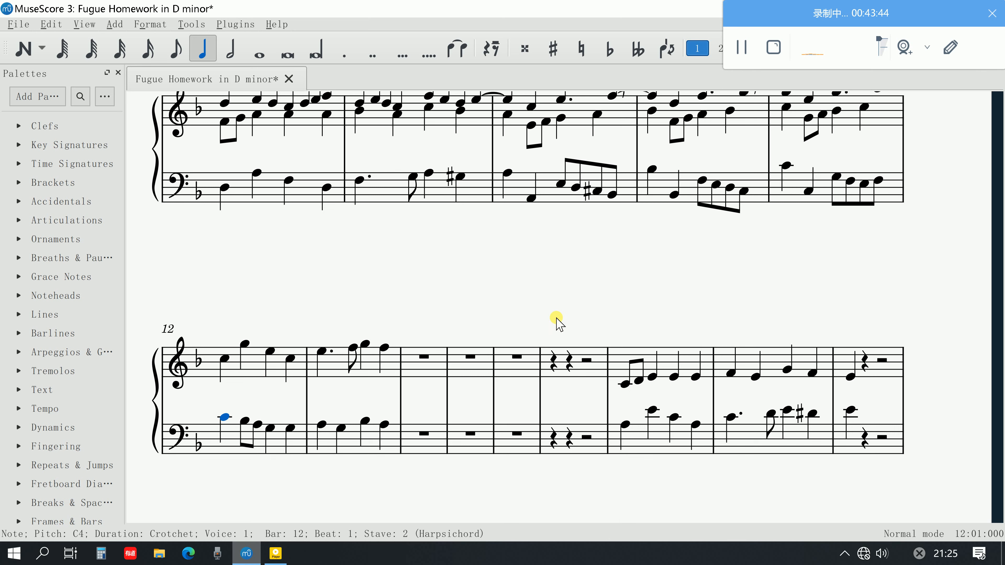
scroll(831, 263, up, 2)
click(835, 181)
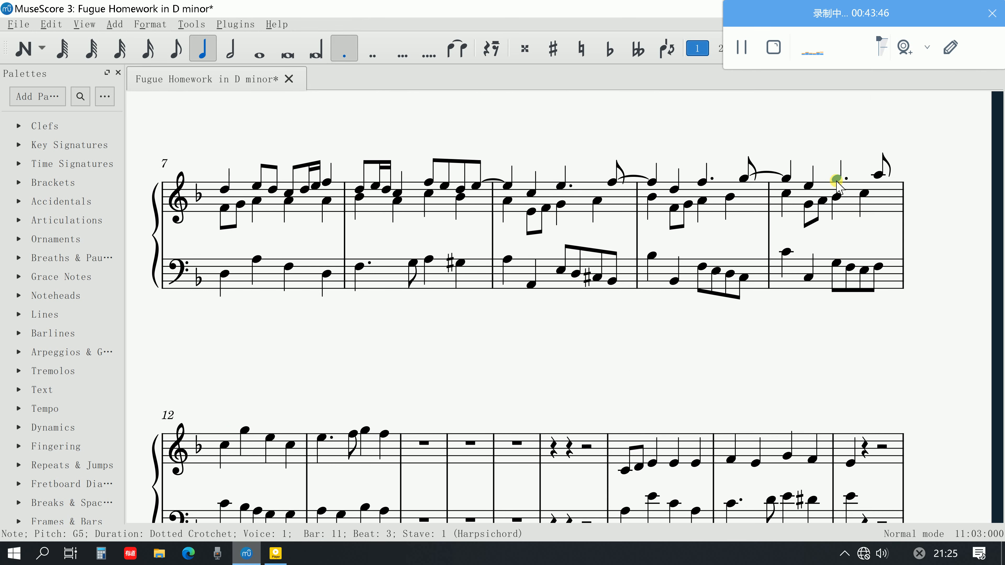
key(space)
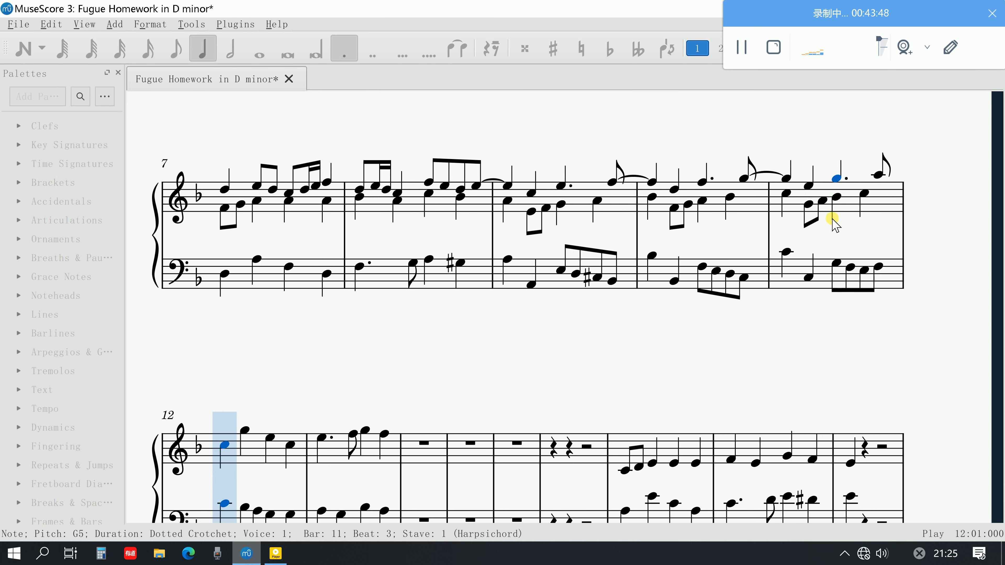
key(space)
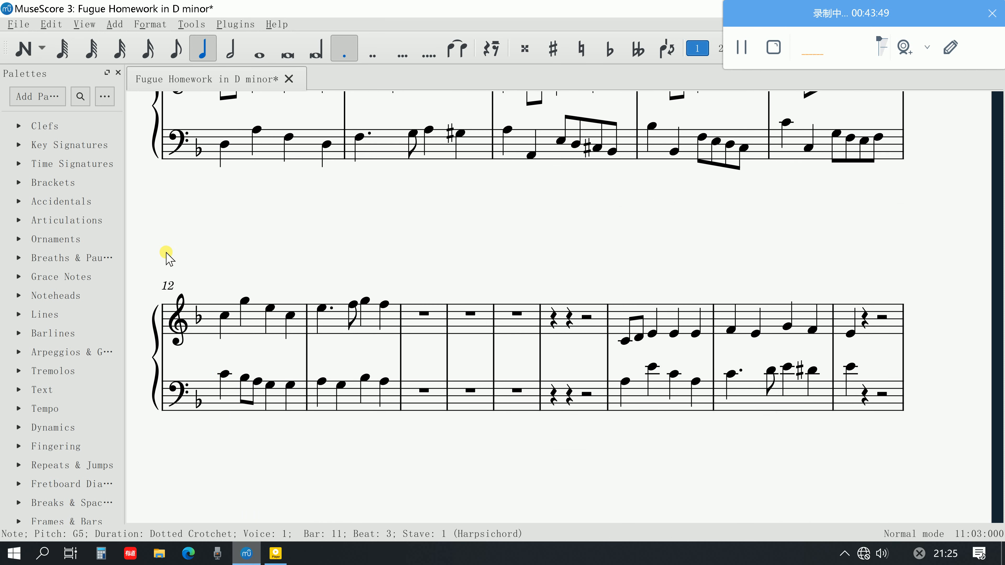
Raise the treble subject in bars 12 and 13 back to start on F5, and play it back from bar 12
click(224, 316)
shift+click(391, 313)
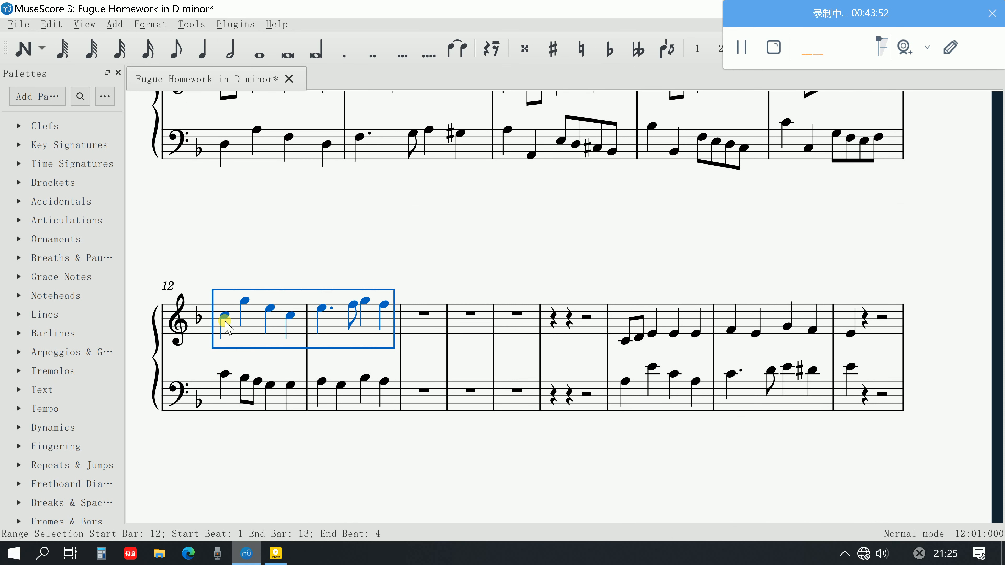
key(Up)
key(Up)
key(Up)
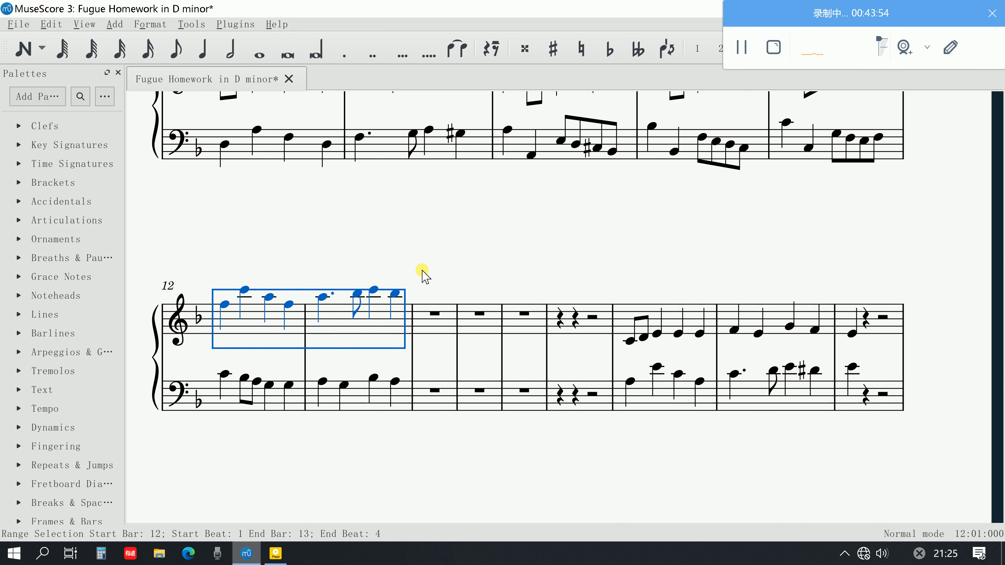
key(Escape)
click(225, 304)
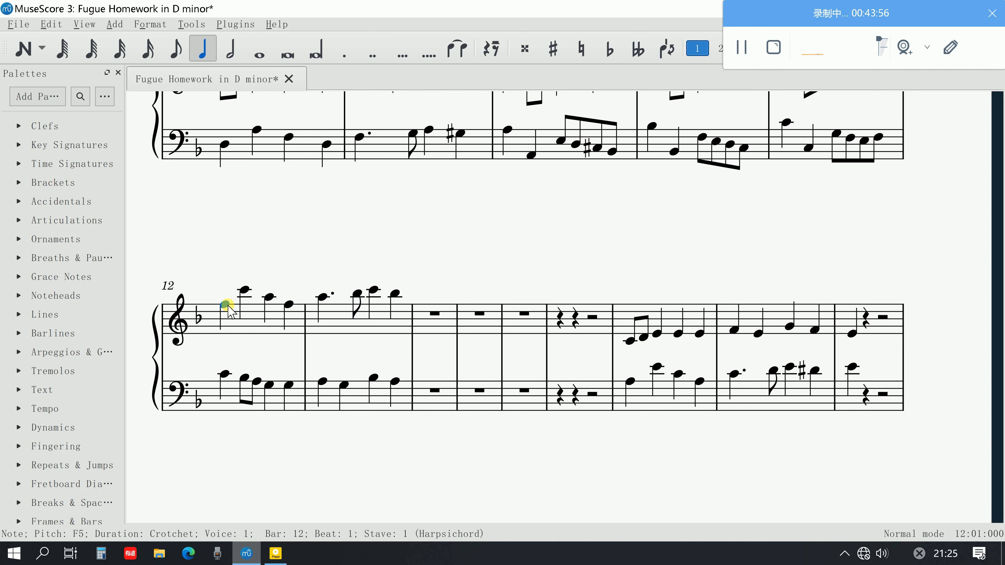
key(space)
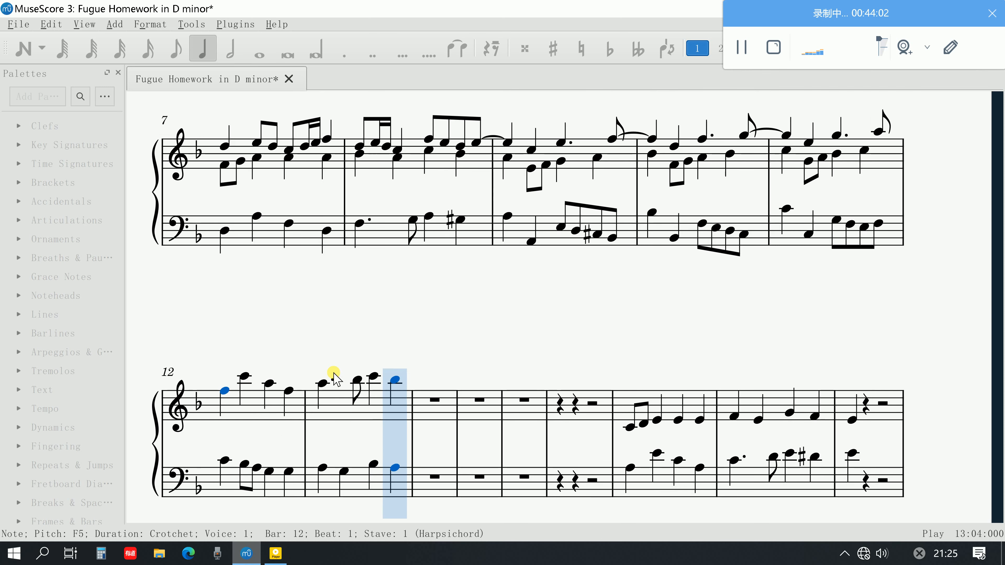
Stop playback and lower the last two bass crotchets of bar 13 to F3 and G3
key(space)
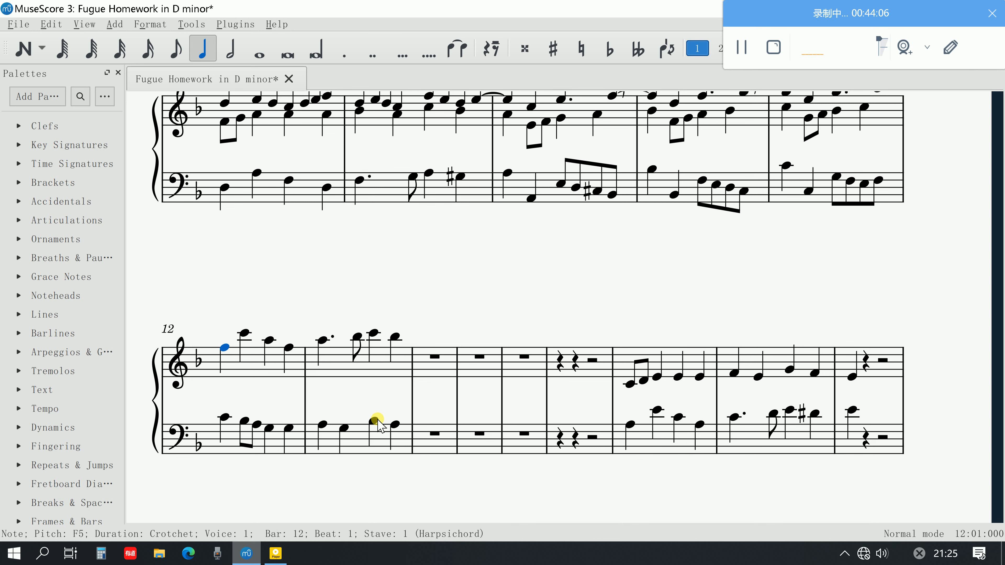
drag(375, 421, 395, 432)
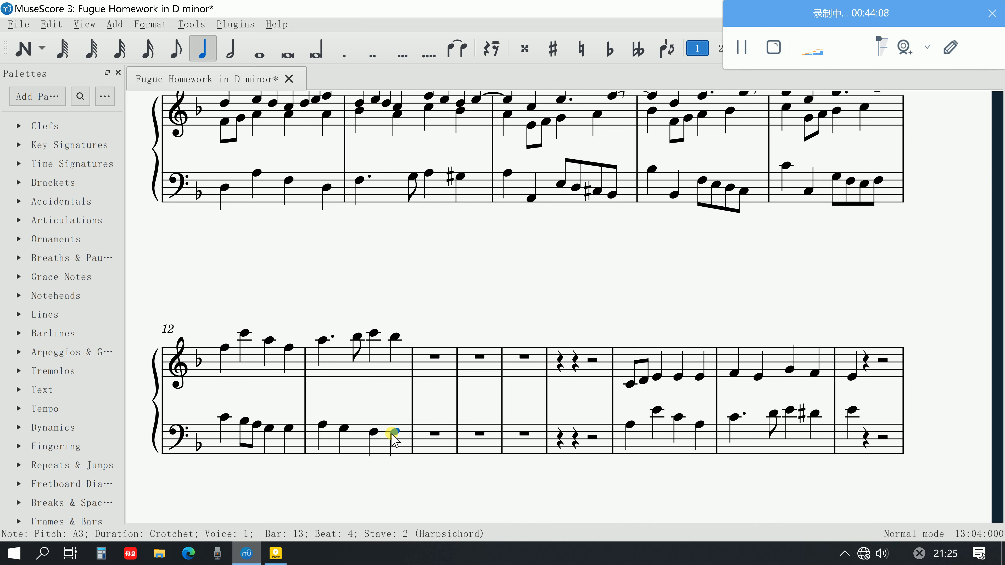
click(374, 333)
click(396, 432)
drag(398, 433, 395, 431)
click(404, 408)
click(404, 412)
click(397, 430)
Play back bars 12 and 13 from the opening bass C4 of bar 12
click(224, 417)
key(space)
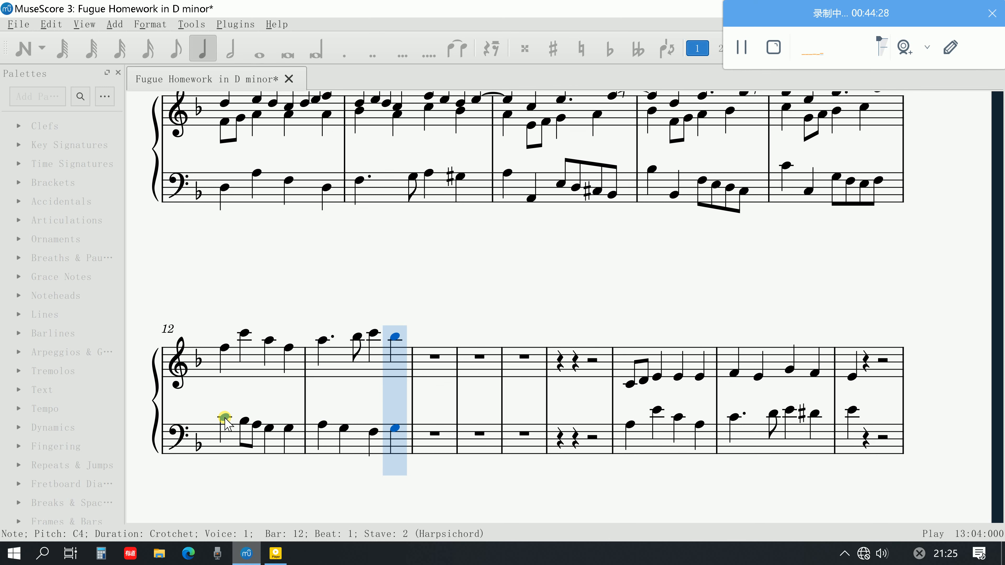
key(space)
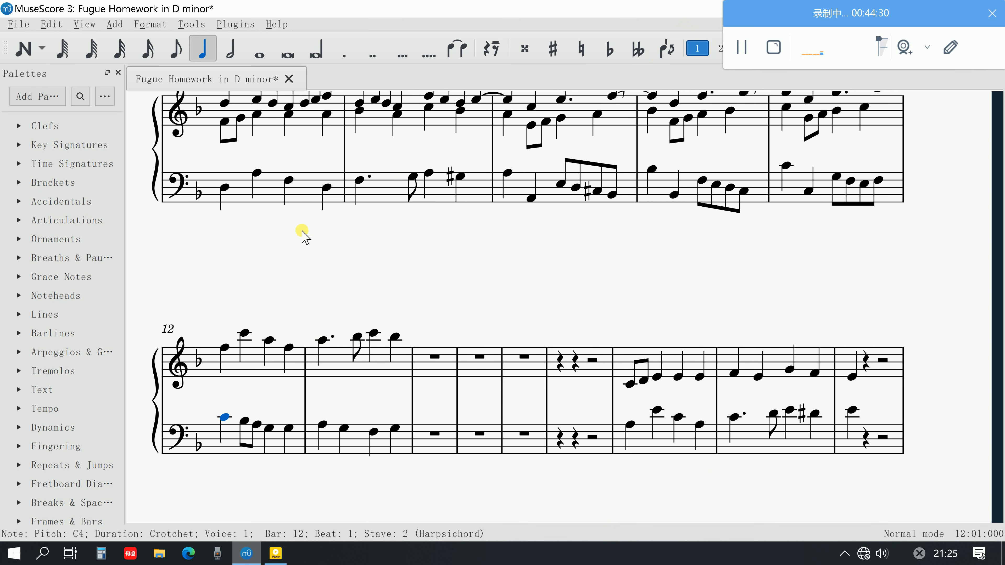
Check the voice layout in the guide PDF in Adobe Acrobat, return to MuseScore and select the treble F5 opening bar 12
click(274, 557)
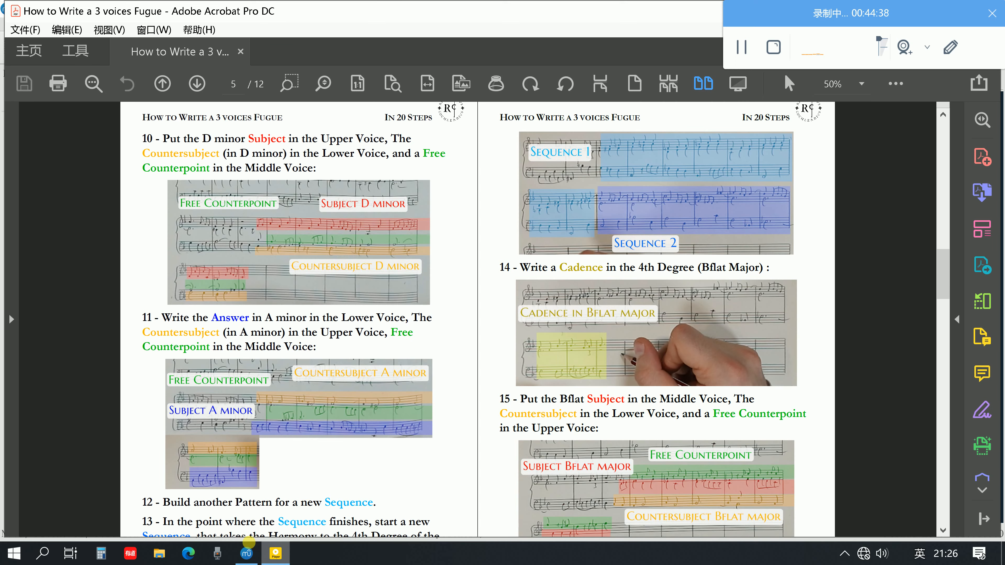
click(248, 550)
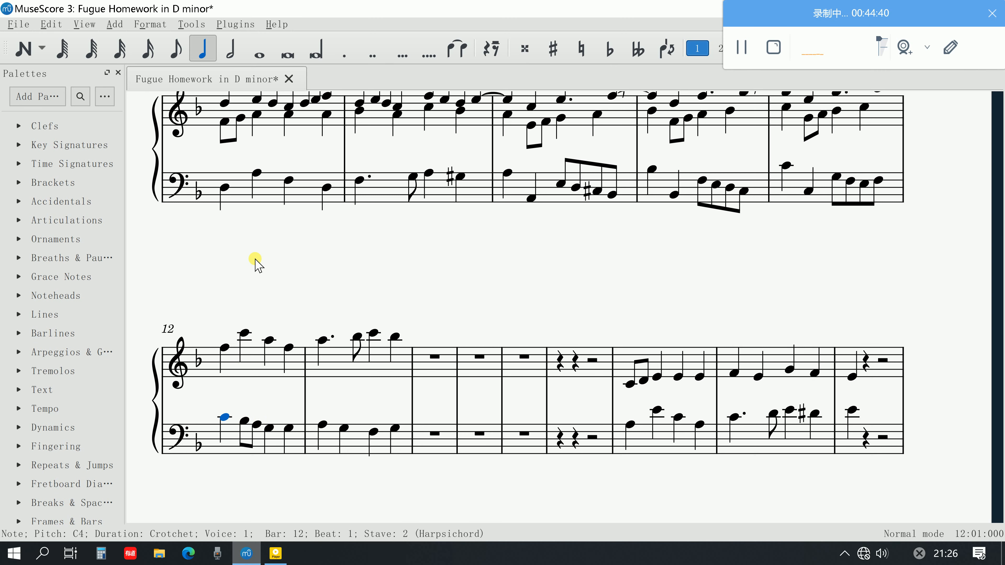
click(225, 347)
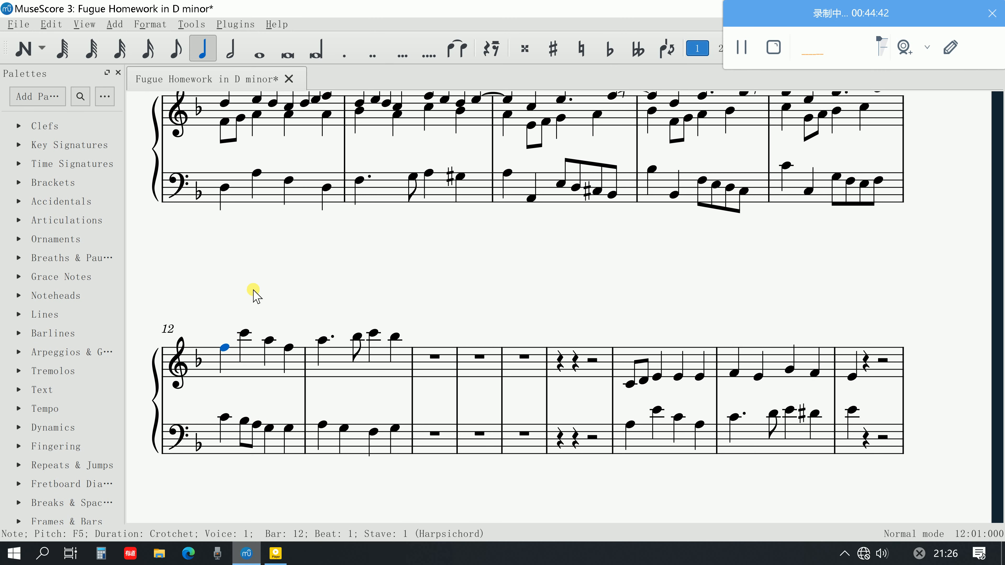
scroll(595, 237, up, 3)
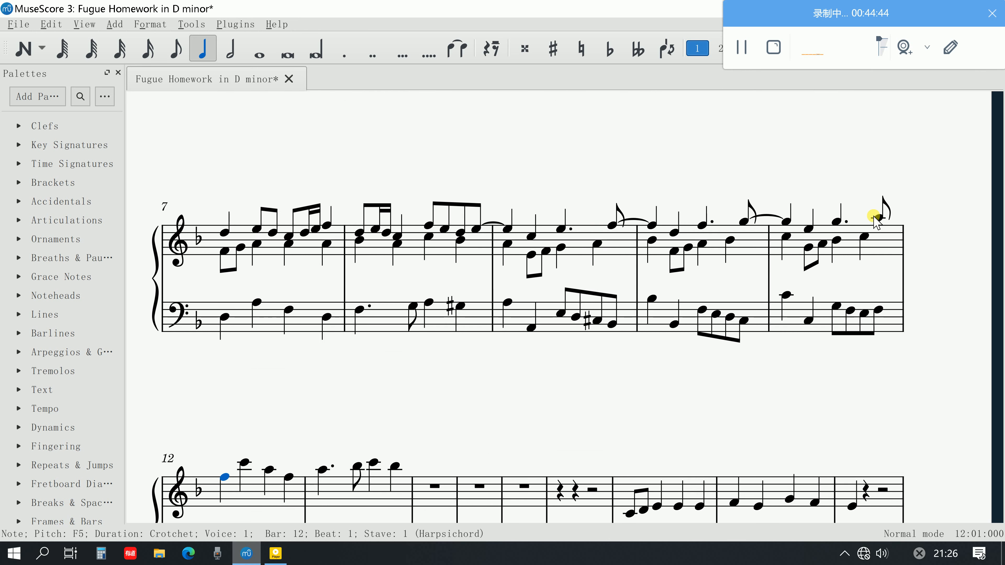
scroll(775, 312, down, 4)
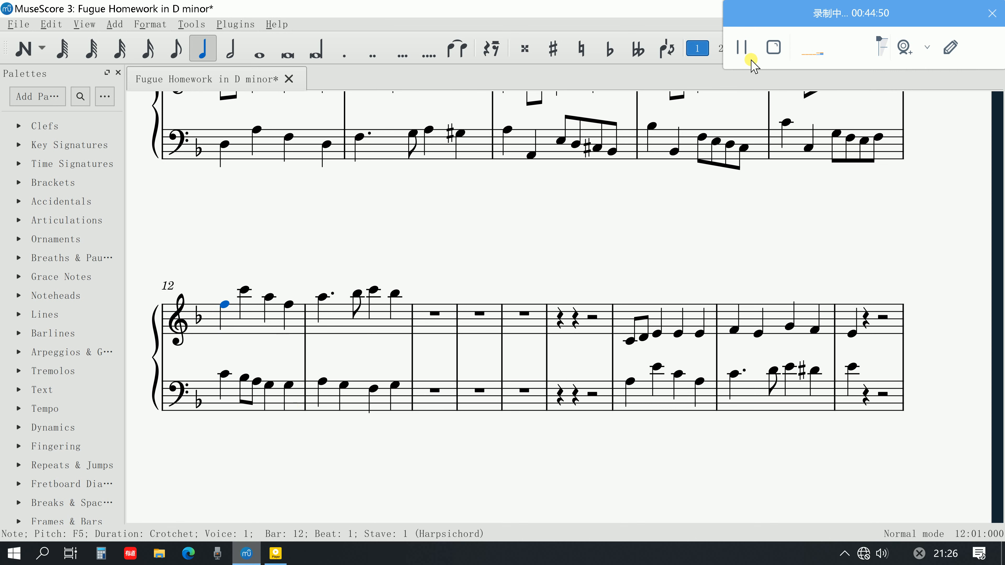
Enter a dotted crotchet A4 in voice 2 on beat 1 of bar 12's treble staff
click(24, 49)
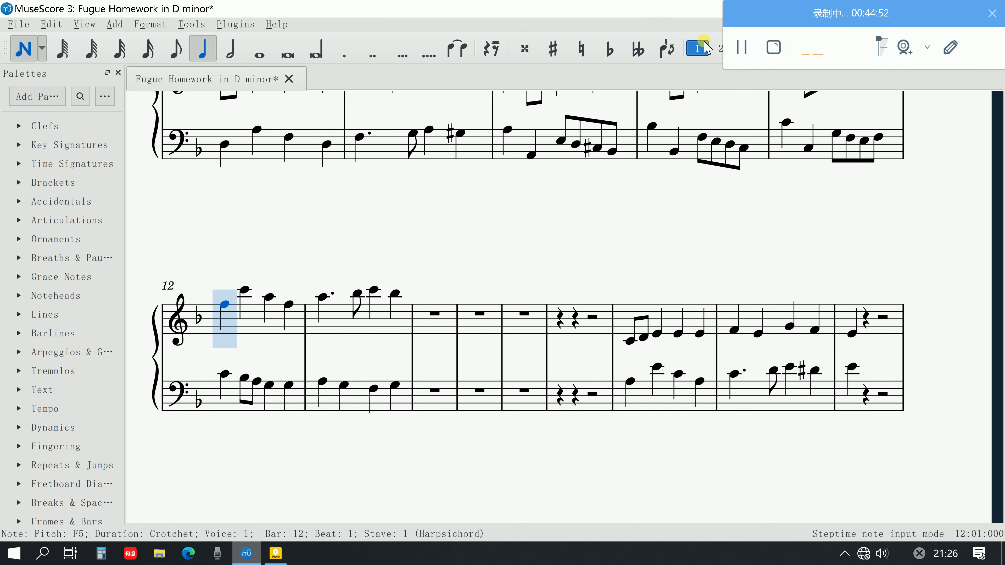
click(717, 49)
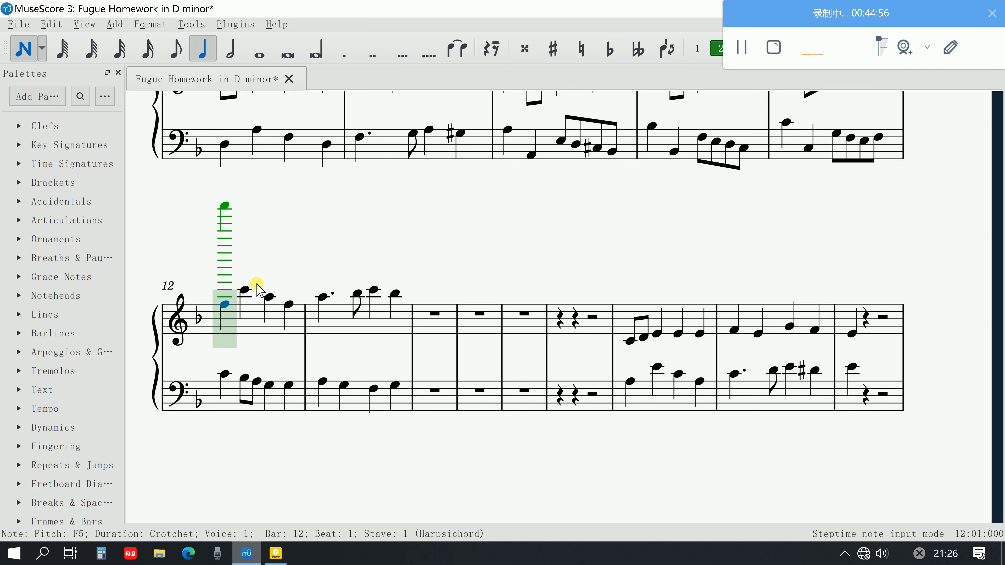
click(345, 49)
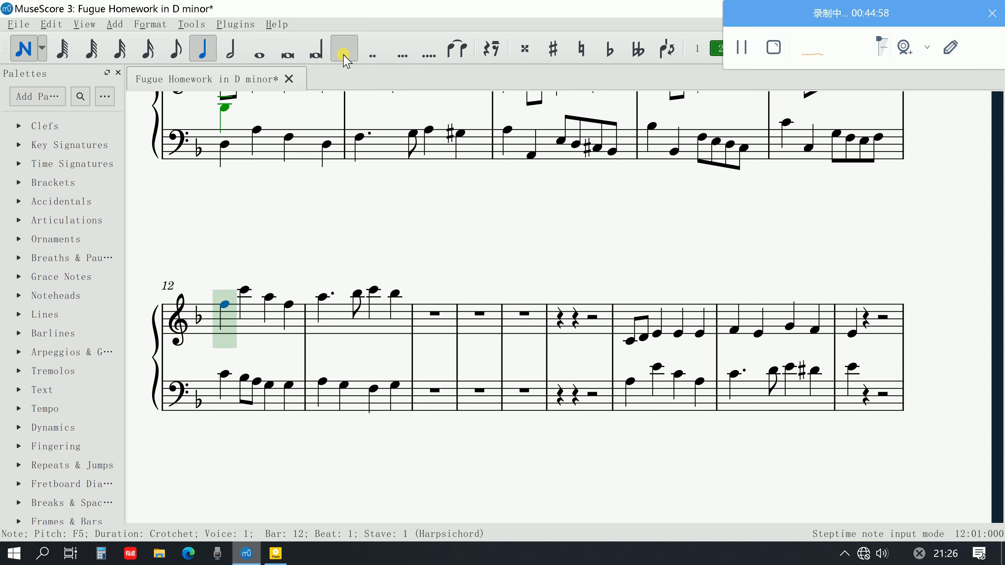
click(228, 324)
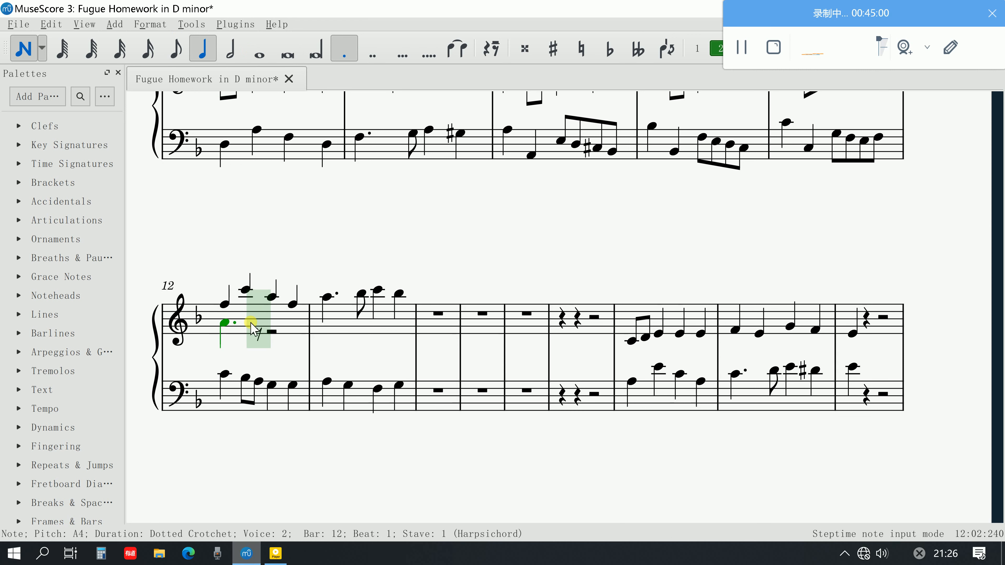
click(168, 53)
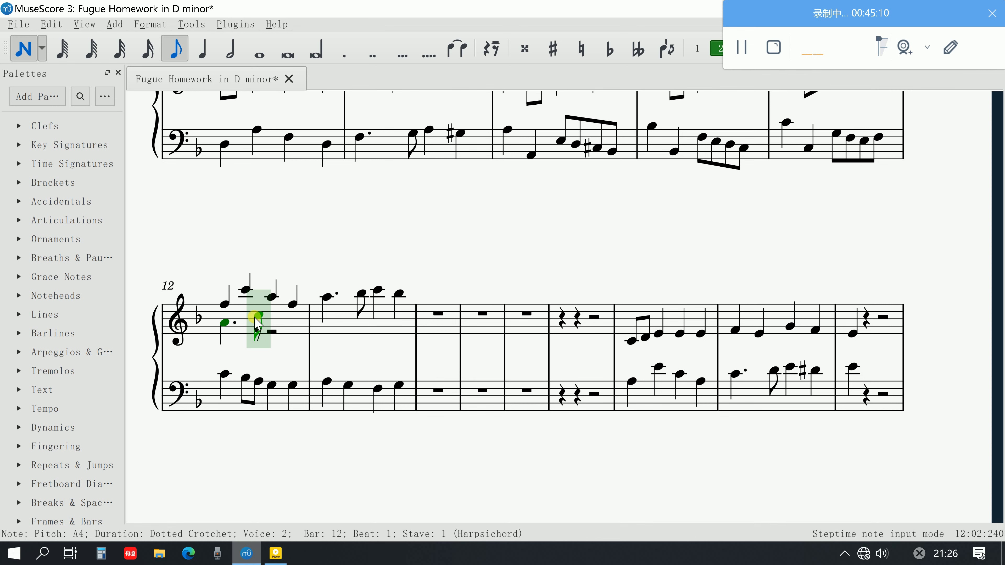
click(16, 52)
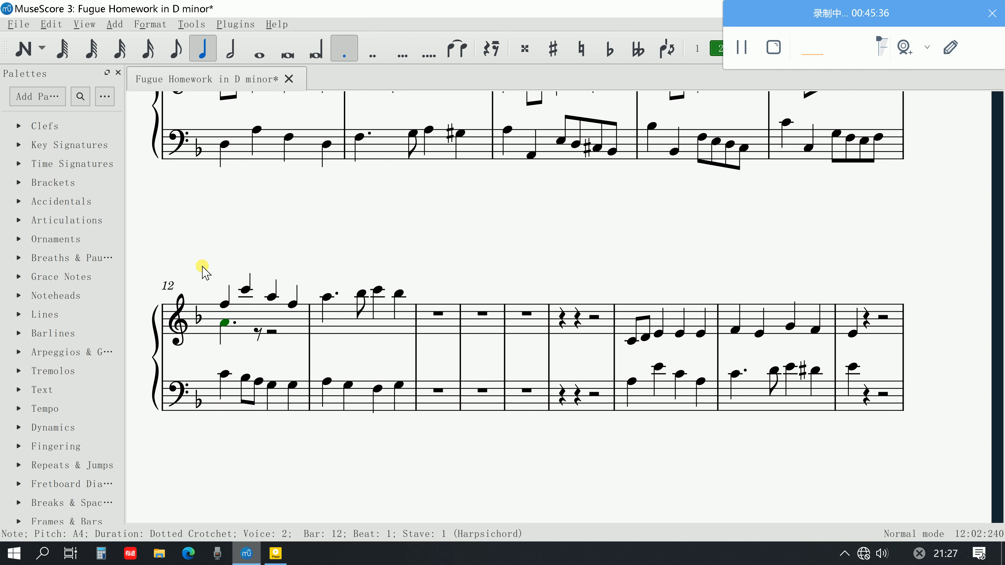
Shorten the voice 2 A4 in bar 12 to a quaver and follow it with a quaver C5 and crotchets E5, D5 and C5
click(170, 55)
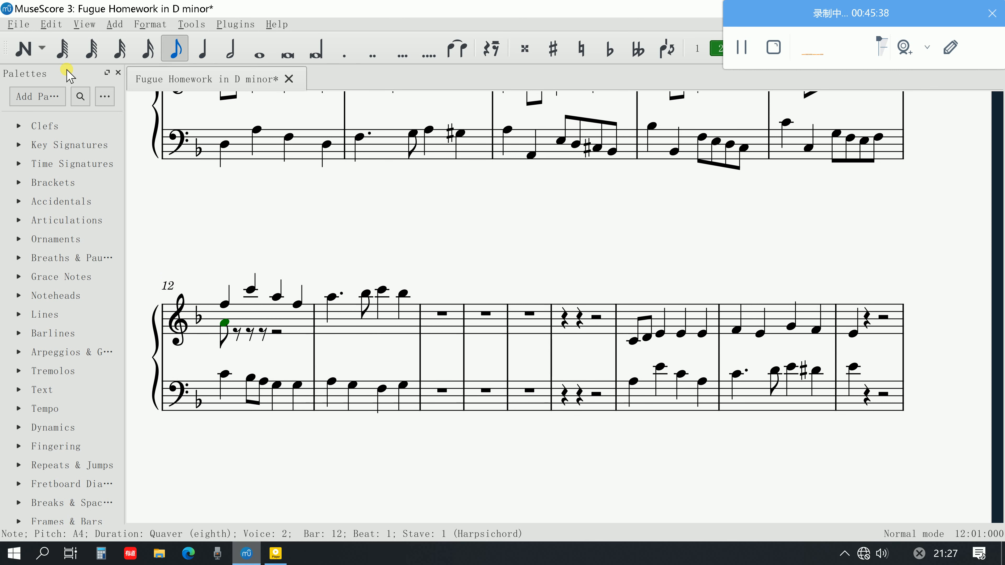
click(23, 48)
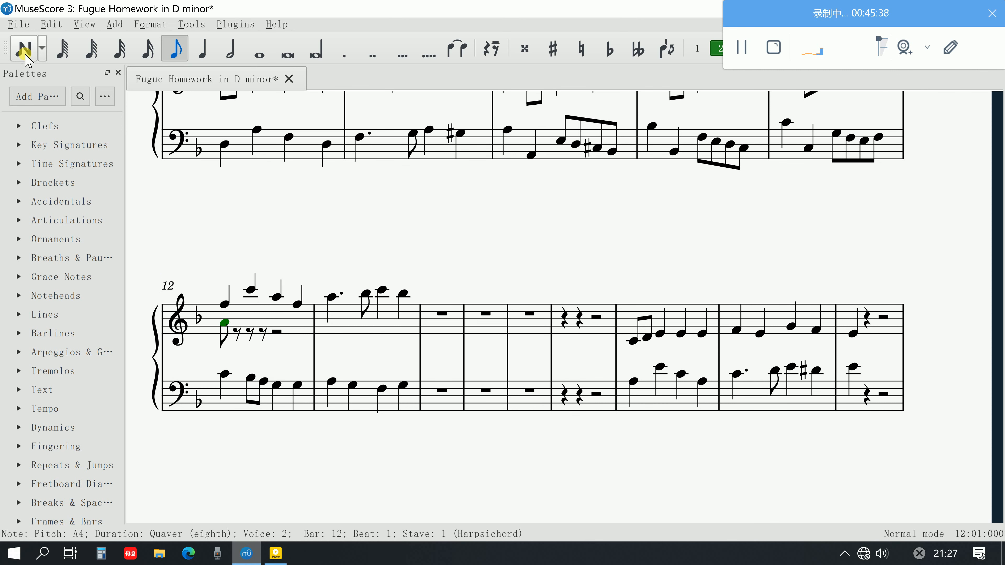
click(238, 316)
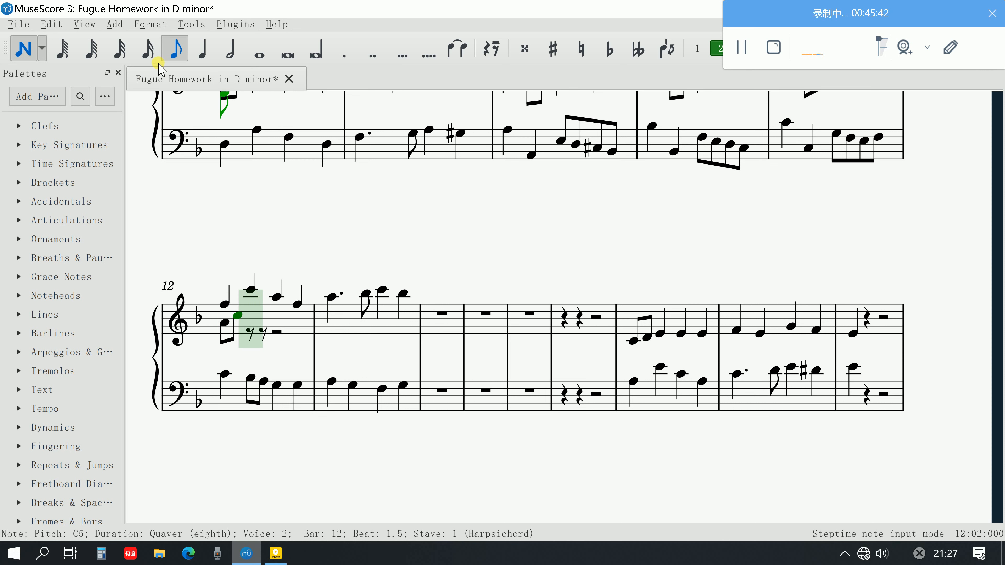
click(203, 49)
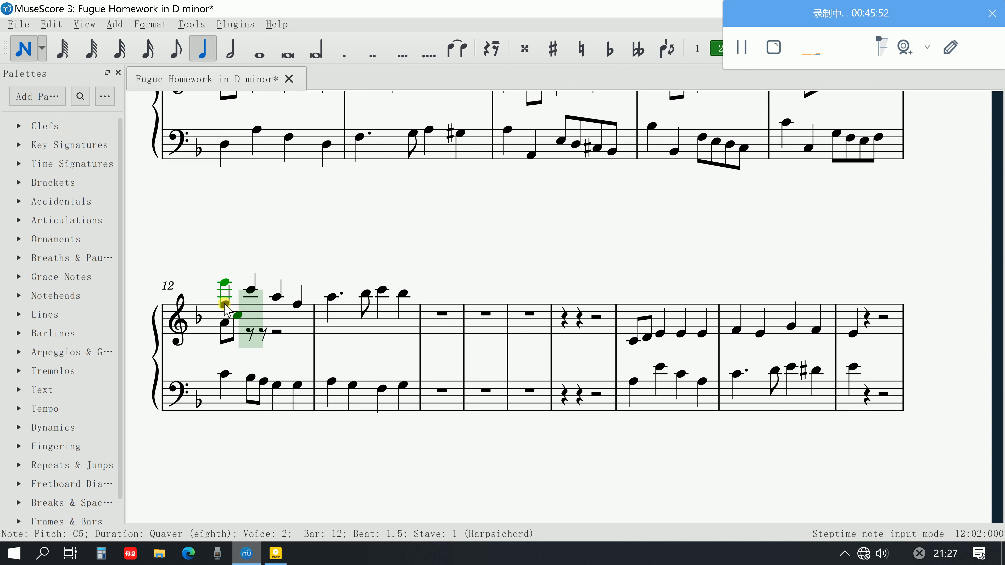
click(249, 308)
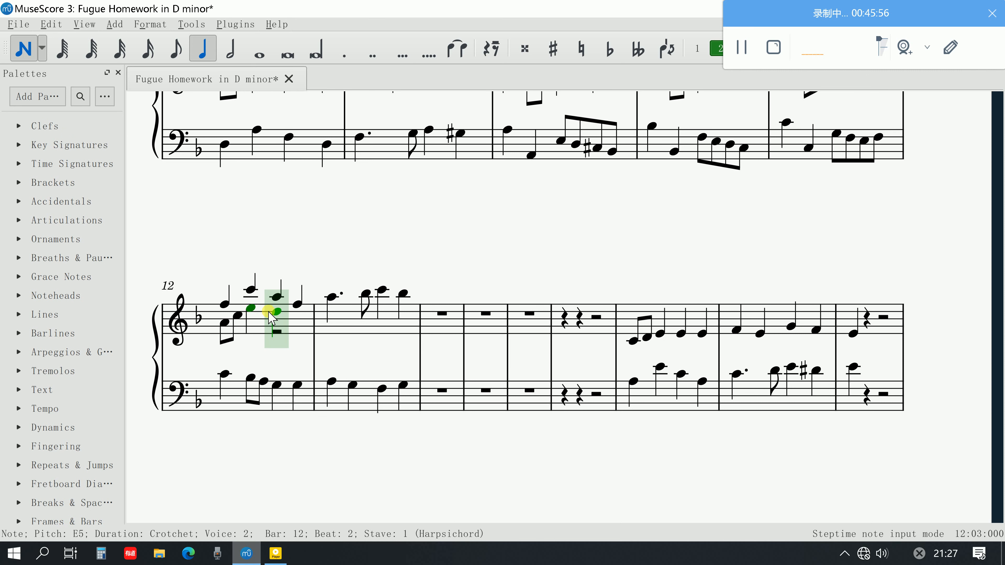
click(269, 312)
click(293, 315)
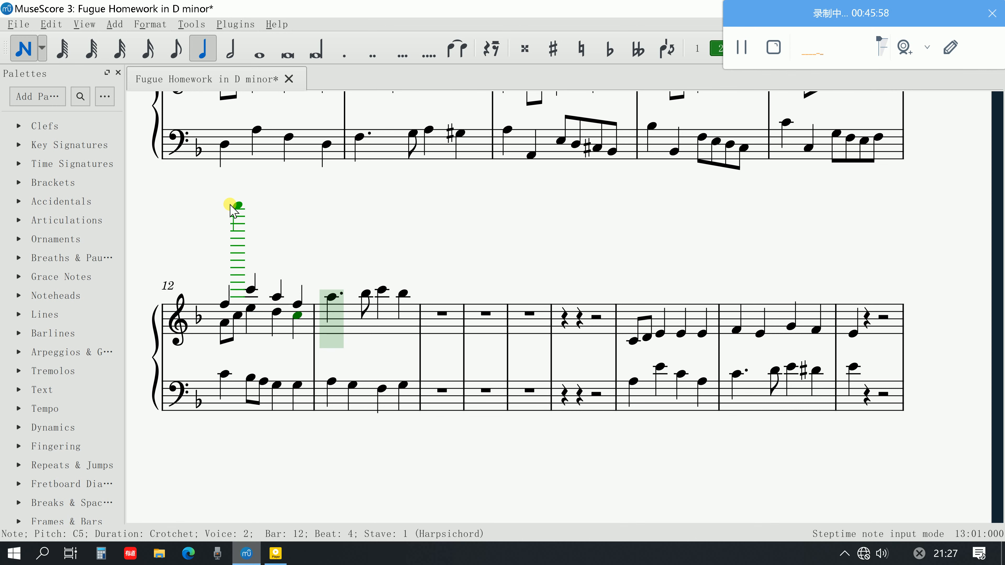
click(25, 52)
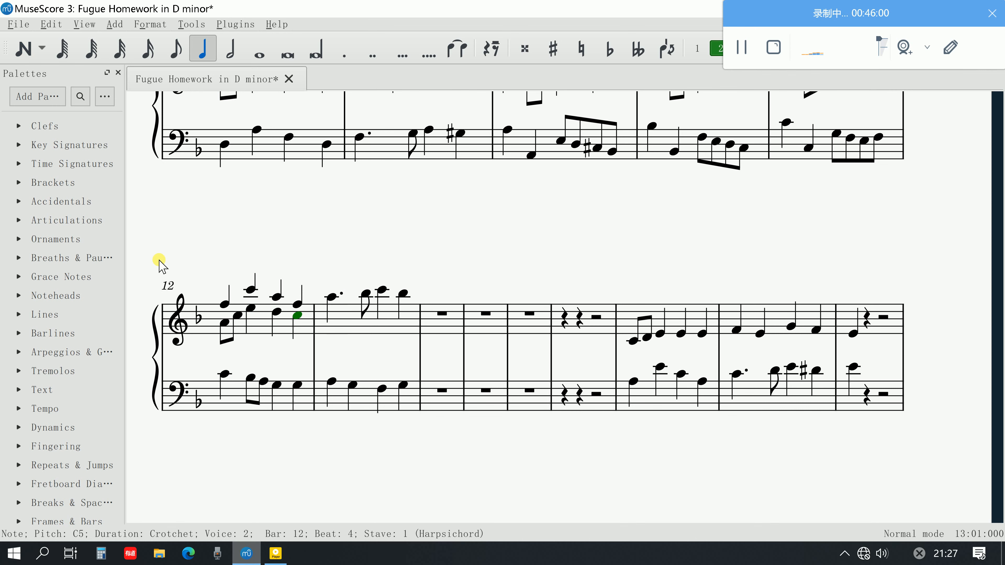
Play back bar 12 from the voice 2 A4, and sound the first beat of bar 13 from its bass A3
click(225, 331)
key(space)
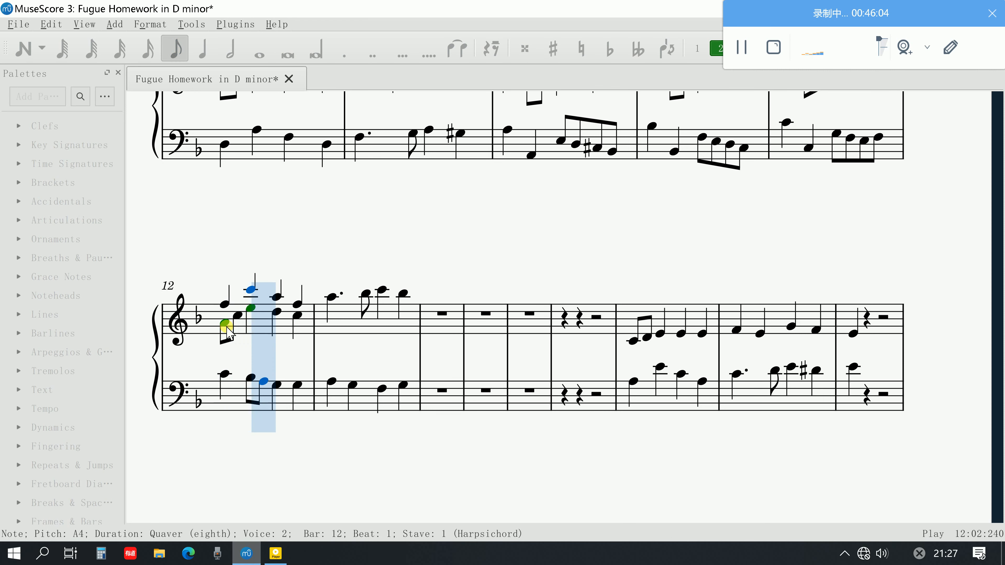
key(space)
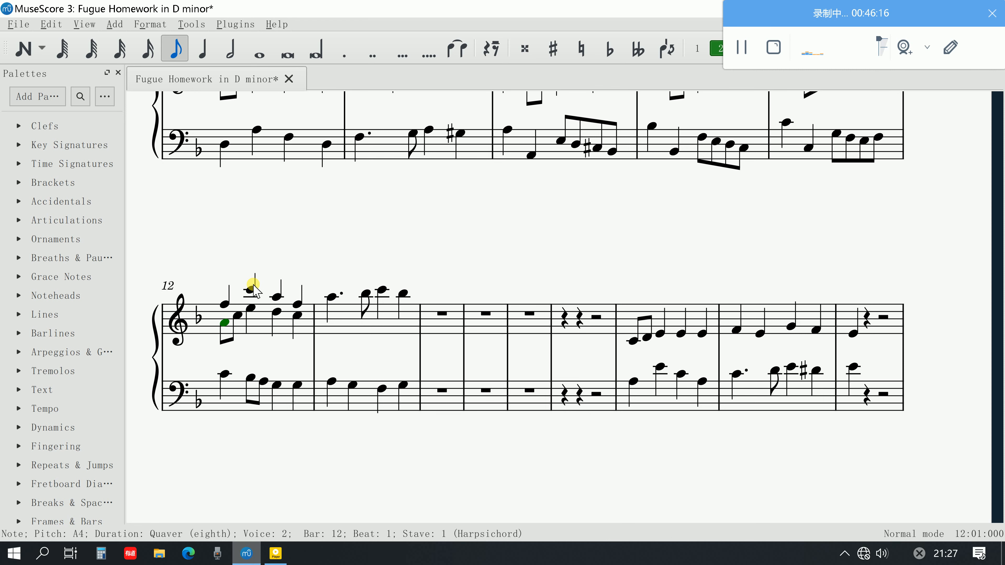
click(331, 383)
key(space)
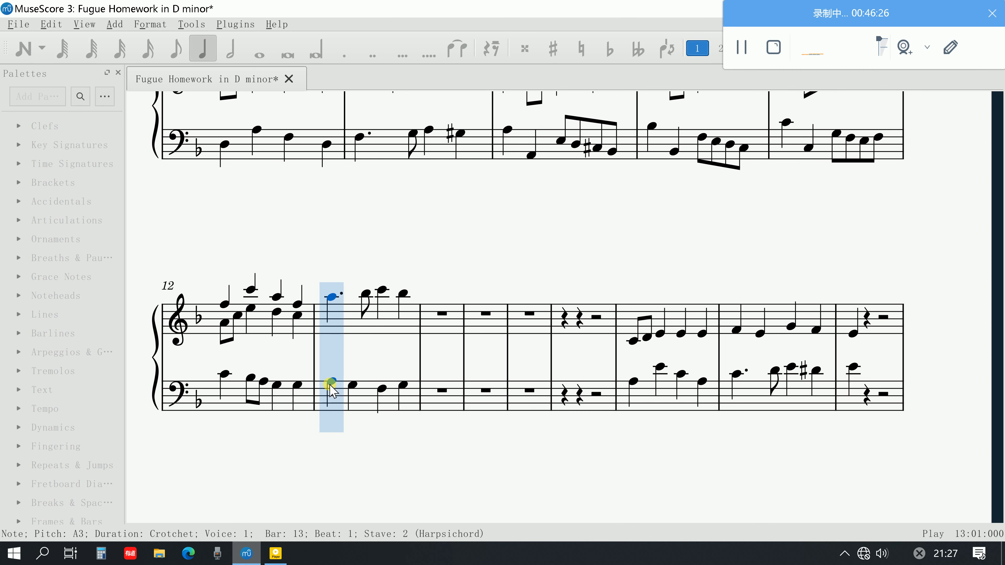
key(space)
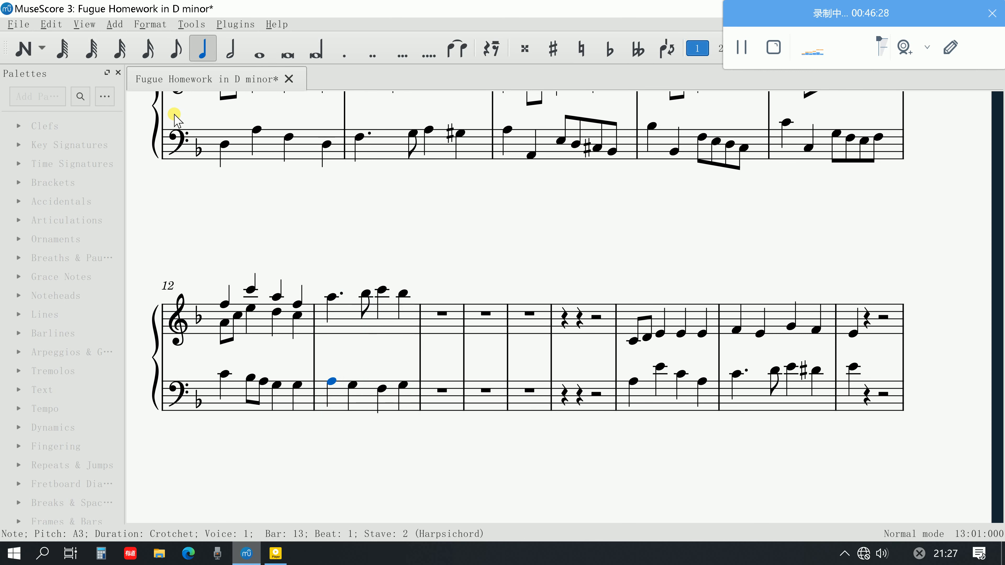
click(25, 49)
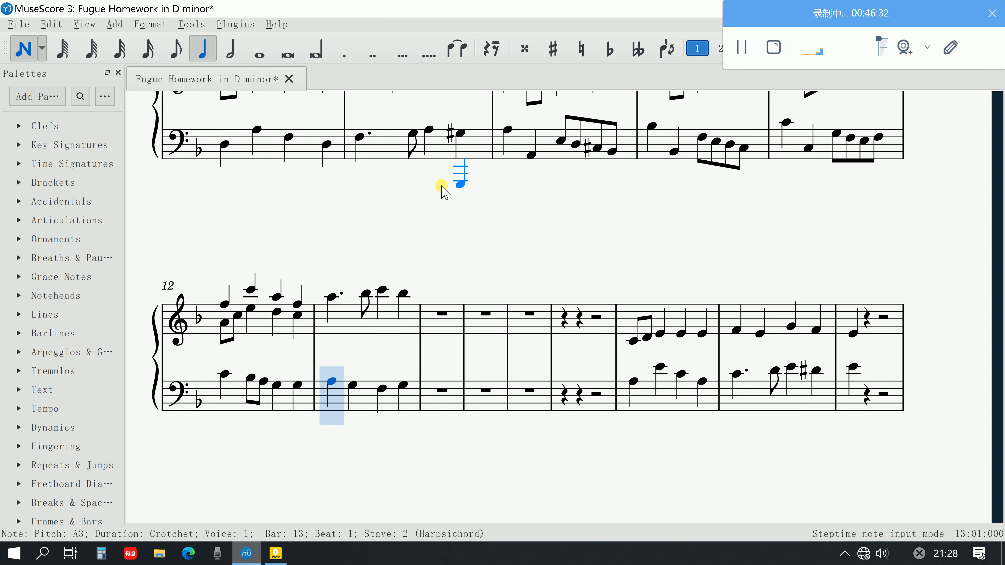
click(180, 56)
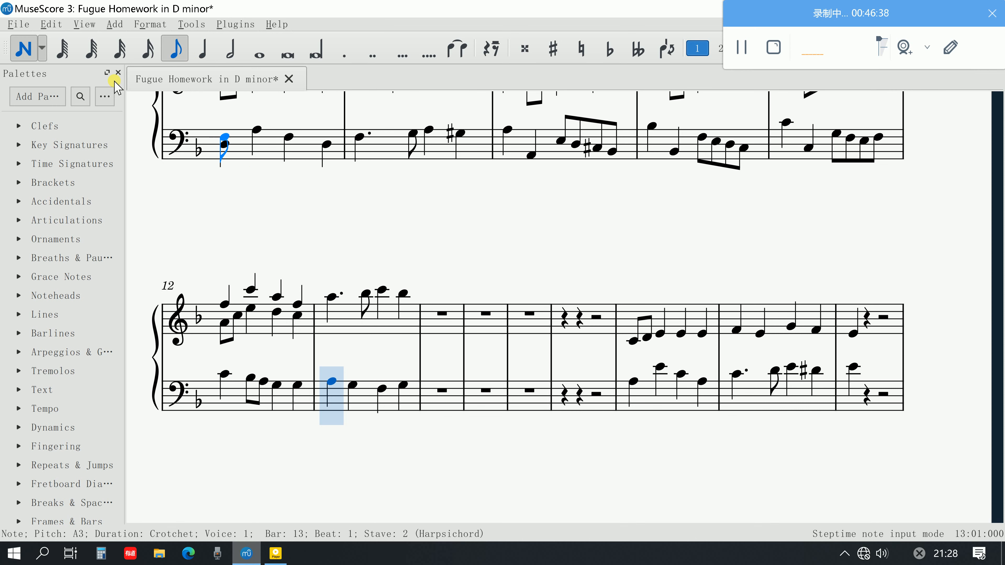
key(Escape)
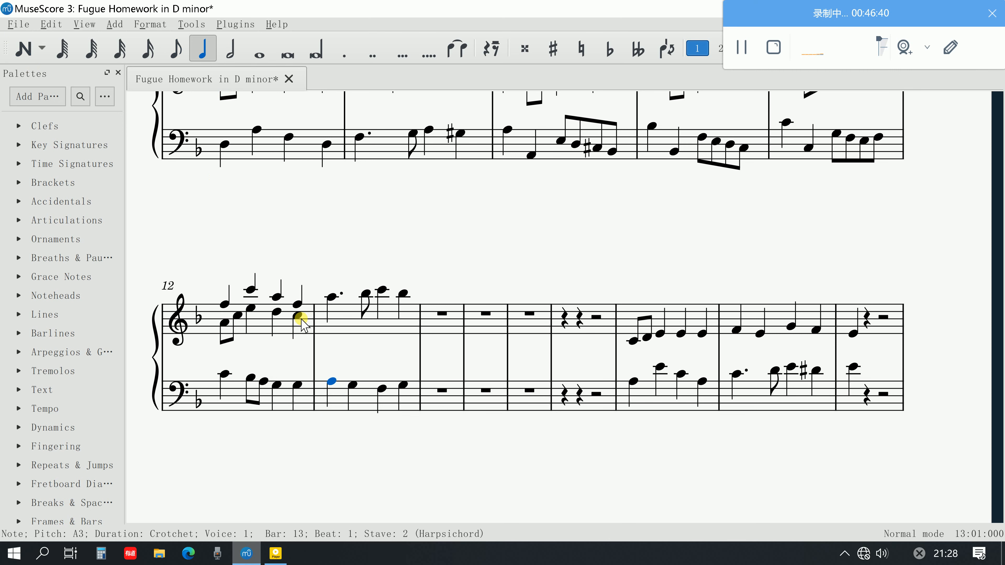
Tie the last voice 2 C5 of bar 12 into bar 13 and add quavers E5 and D5 on beat 2
click(300, 317)
key(plus)
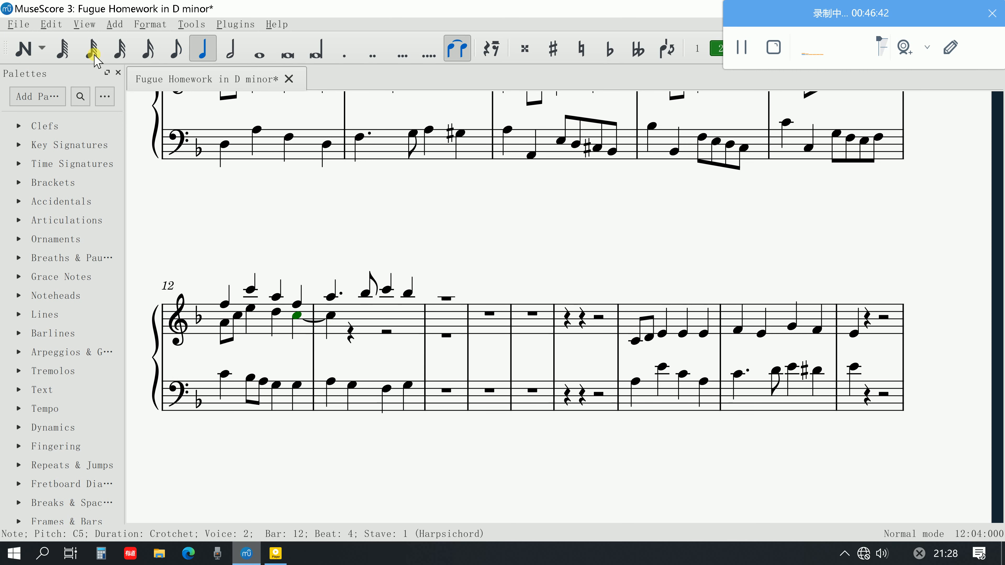
click(23, 48)
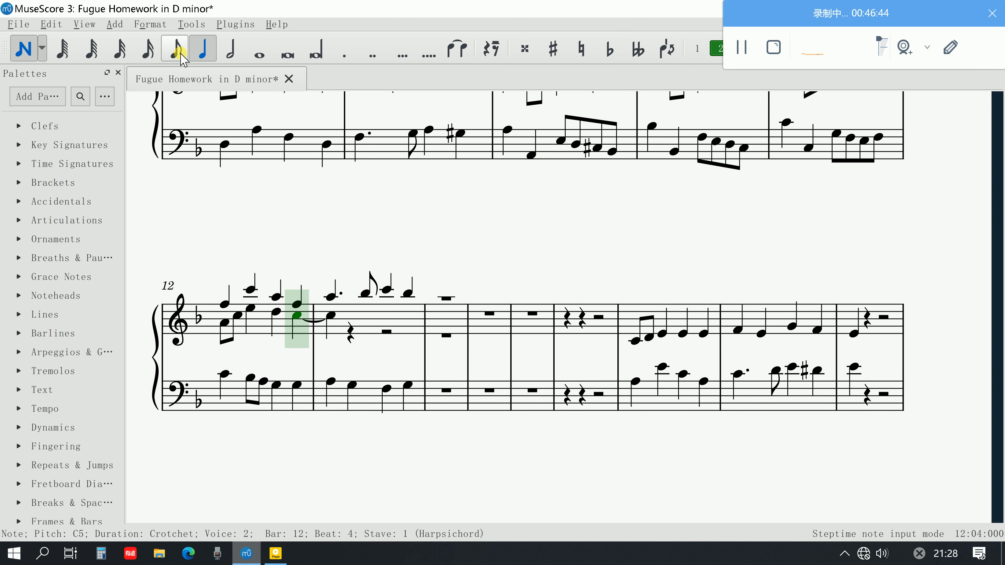
click(176, 51)
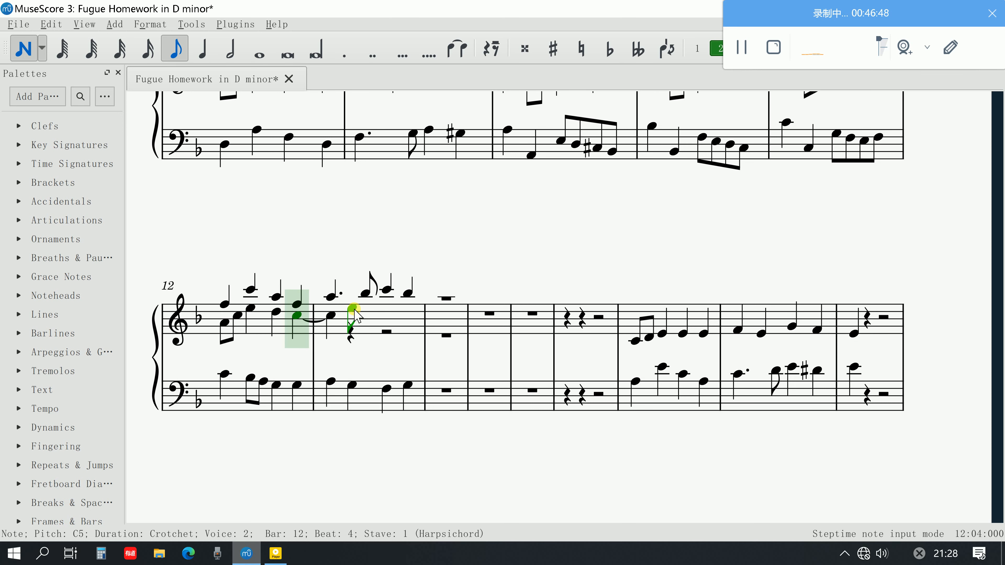
click(354, 309)
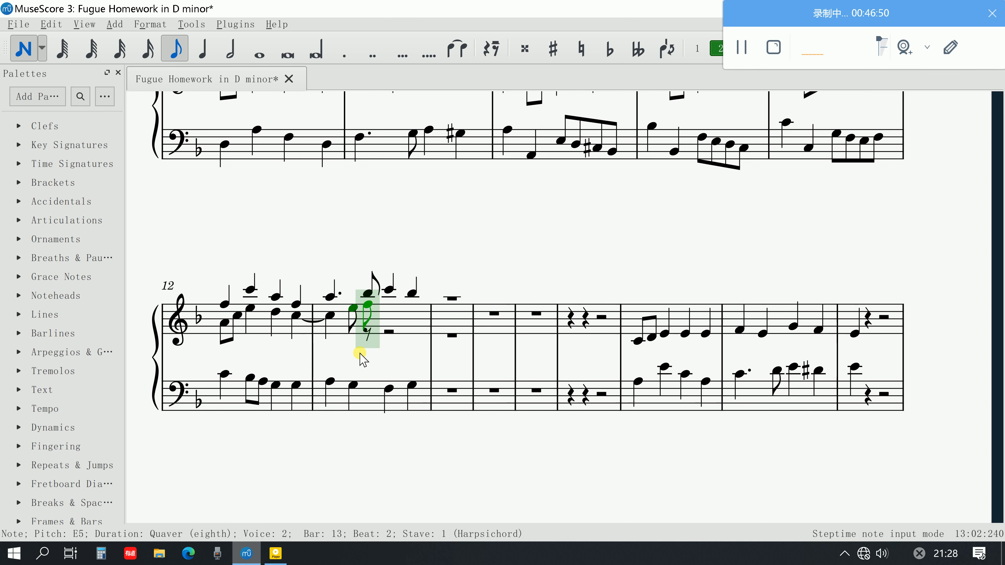
click(370, 314)
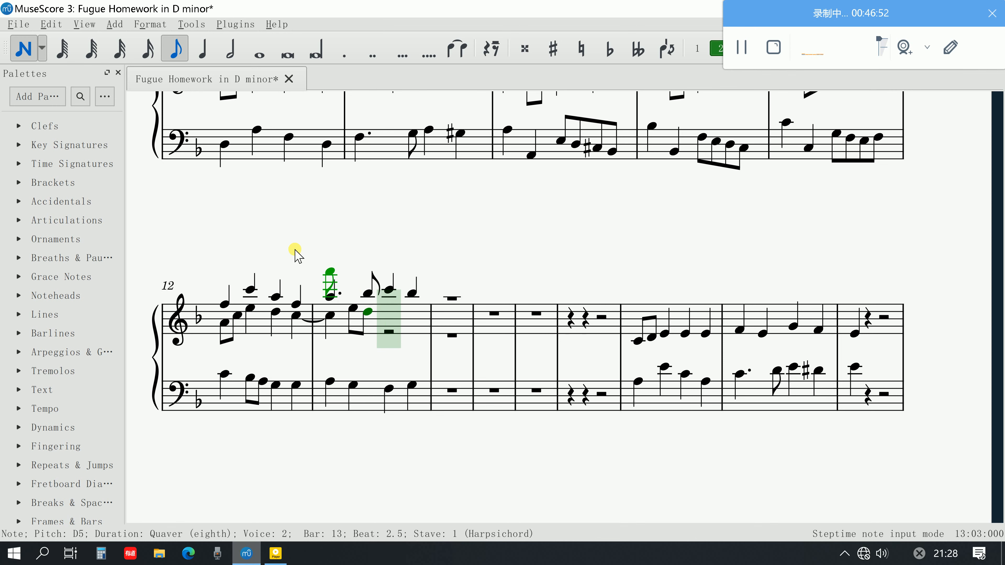
click(25, 54)
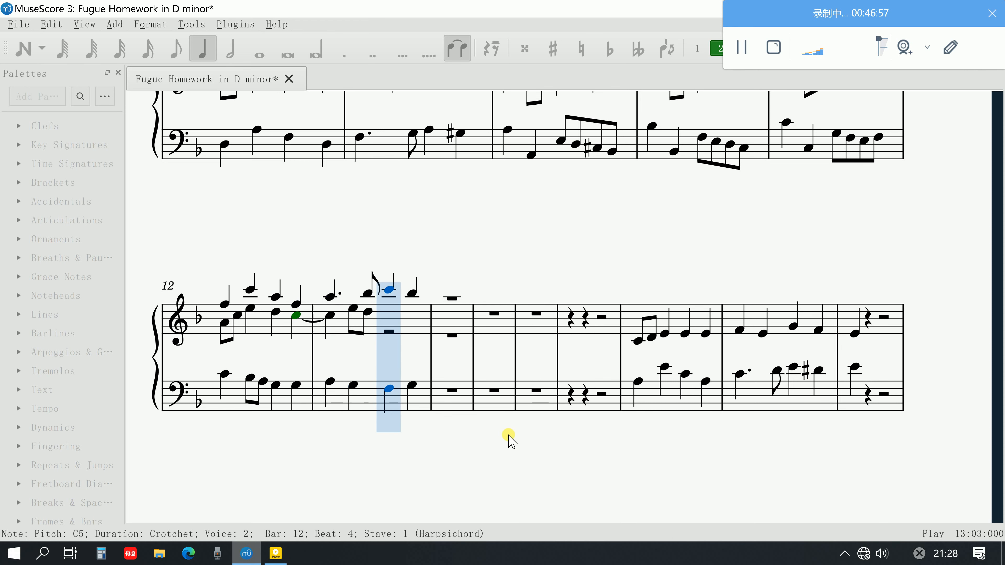
Stop the playback and start note entry at the C6 on beat 3 of bar 13
click(389, 389)
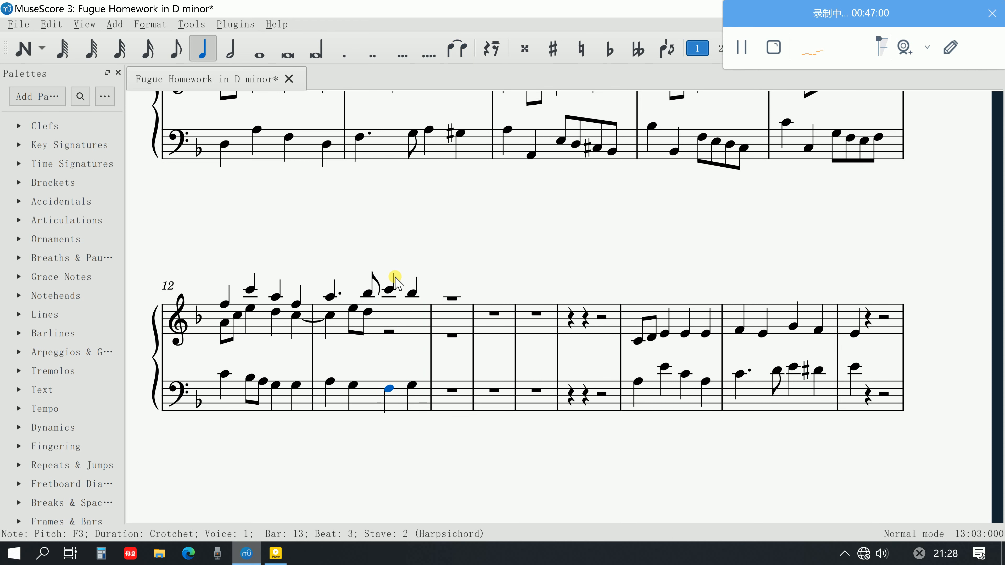
click(394, 280)
click(26, 46)
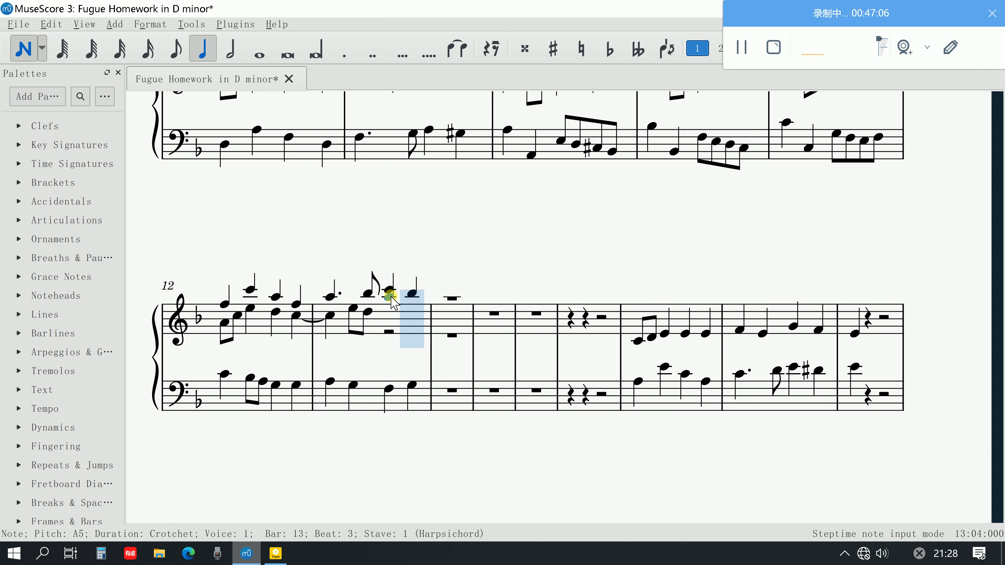
click(390, 297)
key(ctrl+z)
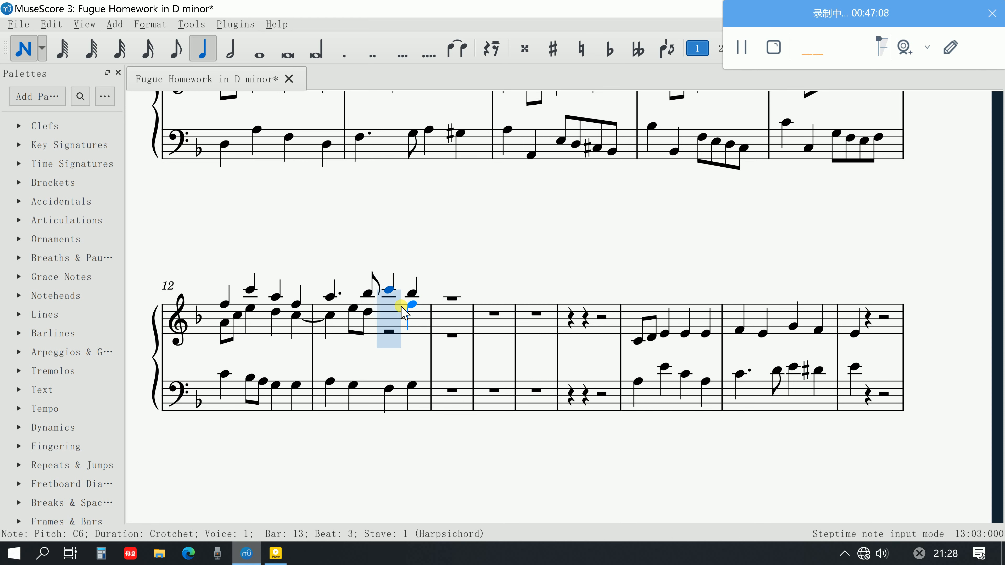
key(Right)
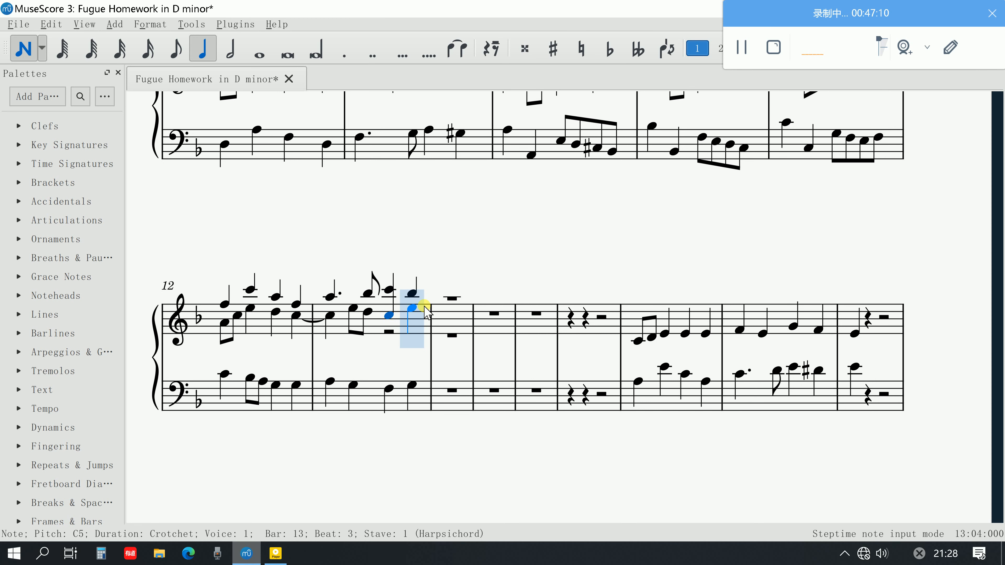
scroll(507, 97, up, 1)
key(ctrl+z)
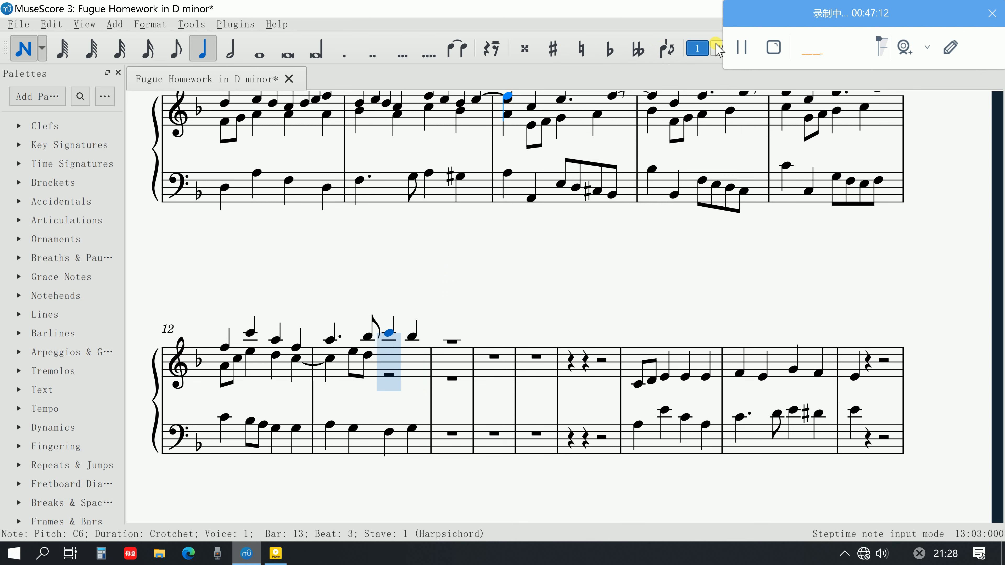
Enter voice 2 crotchets C5 and D5 on beats 3 and 4 of bar 13's treble staff
click(717, 50)
scroll(390, 348, down, 1)
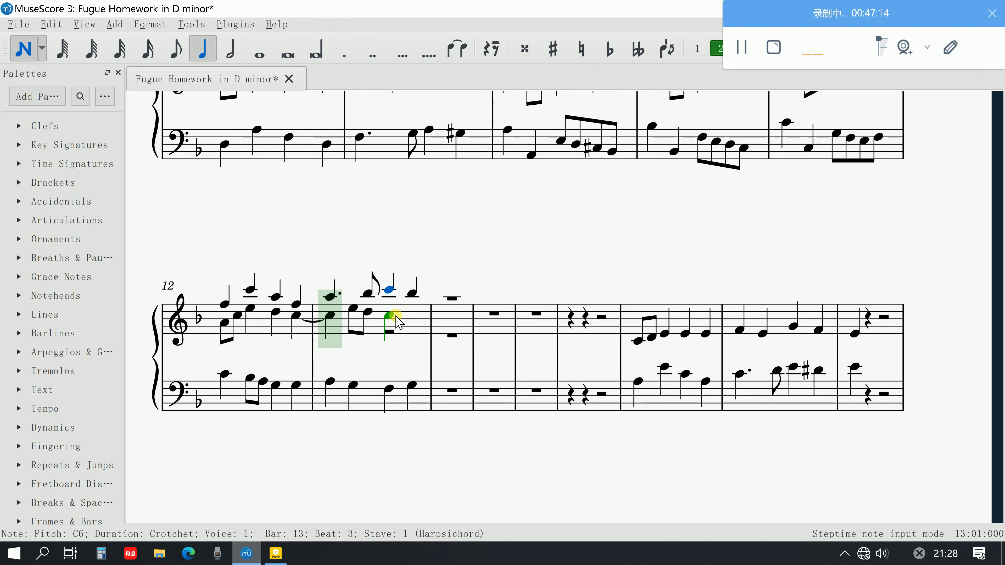
click(396, 316)
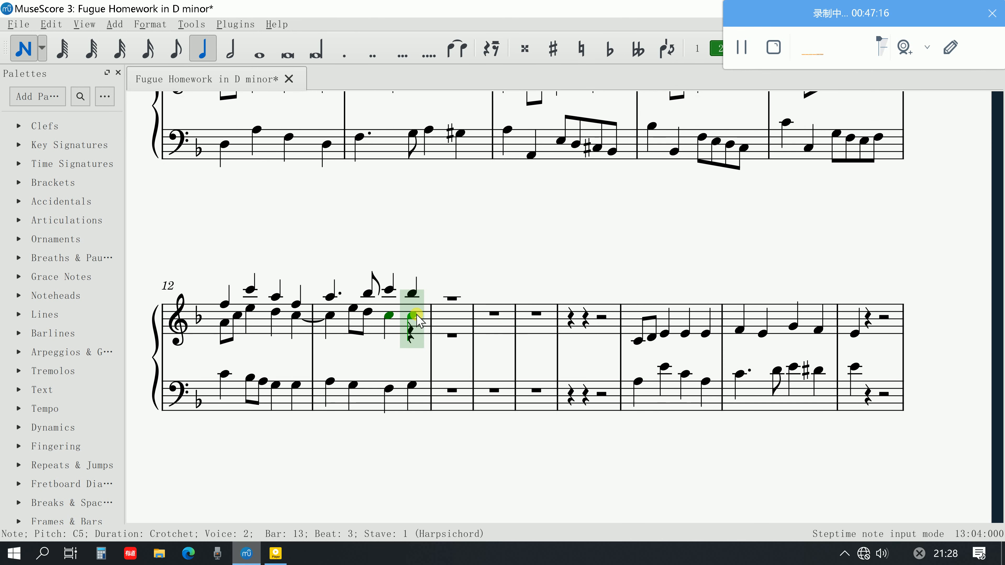
click(415, 313)
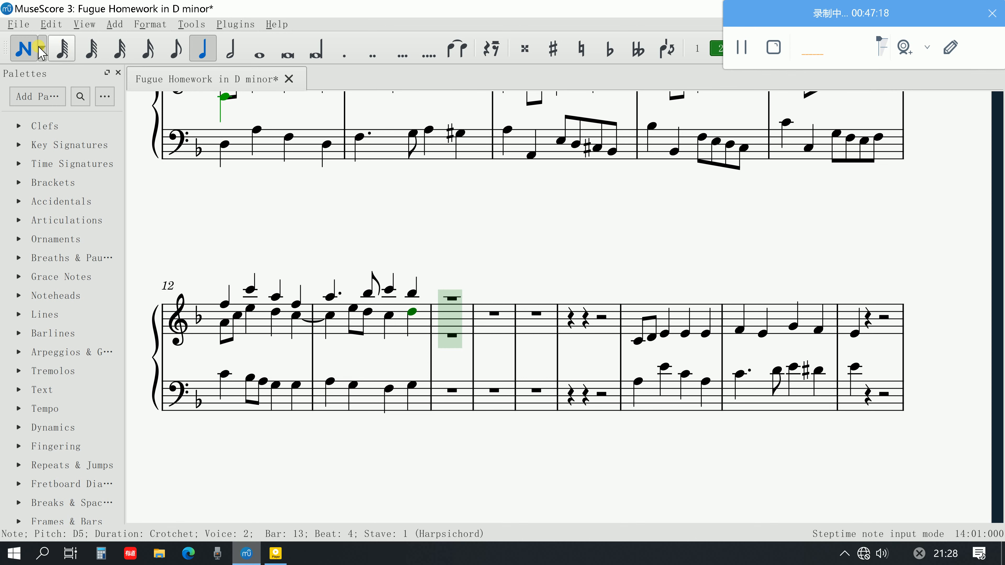
click(24, 49)
Play back bars 12 and 13 from the F5 on beat 1 of bar 12
click(226, 305)
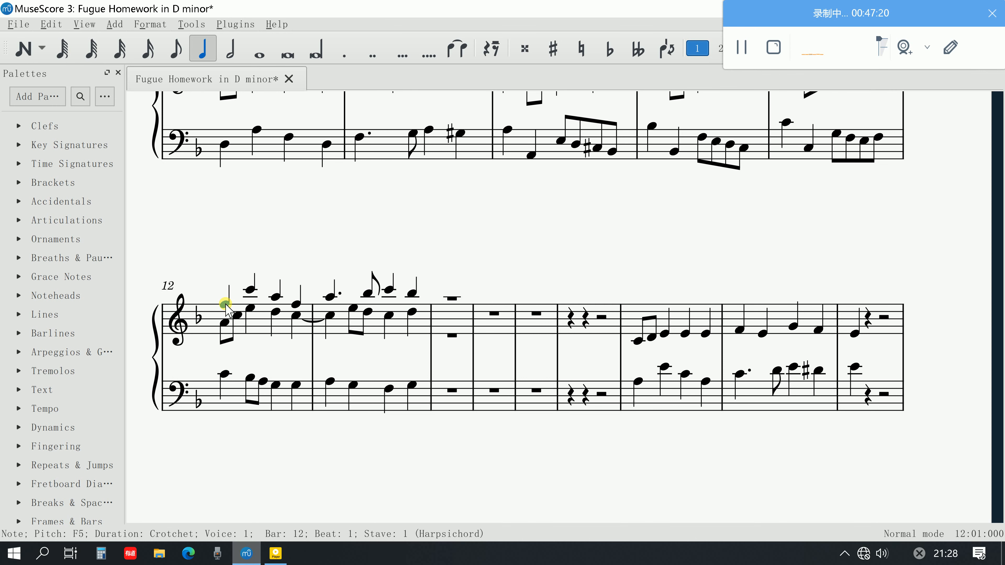
key(space)
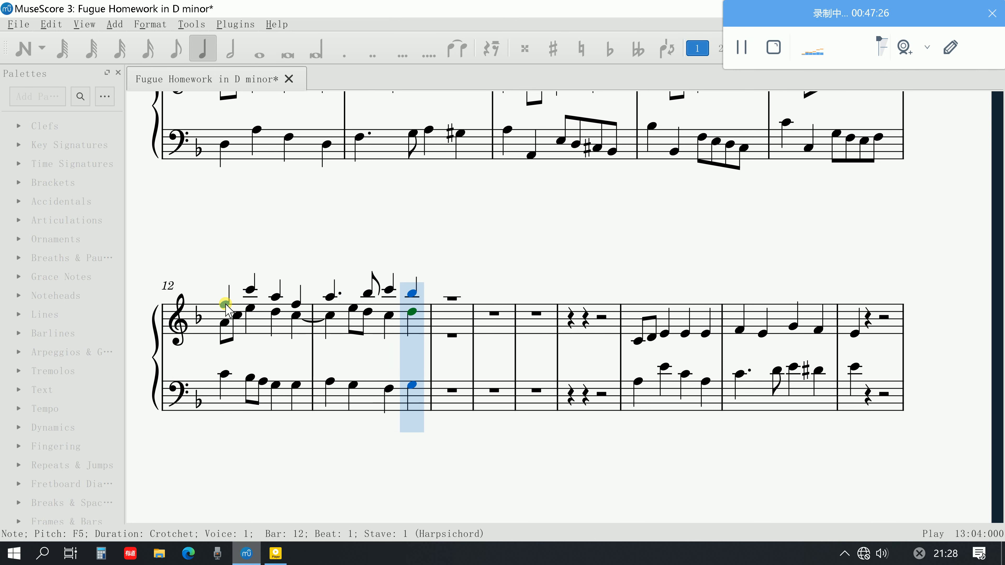
key(space)
Play back the fugue from the opening D5 in bar 1 through to bar 13
scroll(383, 339, up, 3)
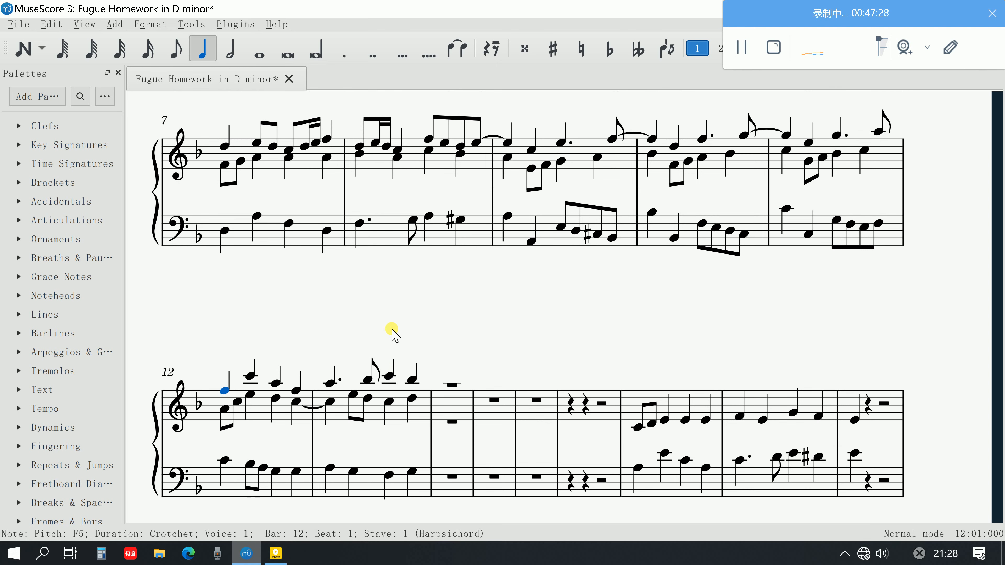
scroll(368, 337, up, 1)
scroll(368, 416, down, 1)
scroll(417, 397, up, 8)
click(274, 254)
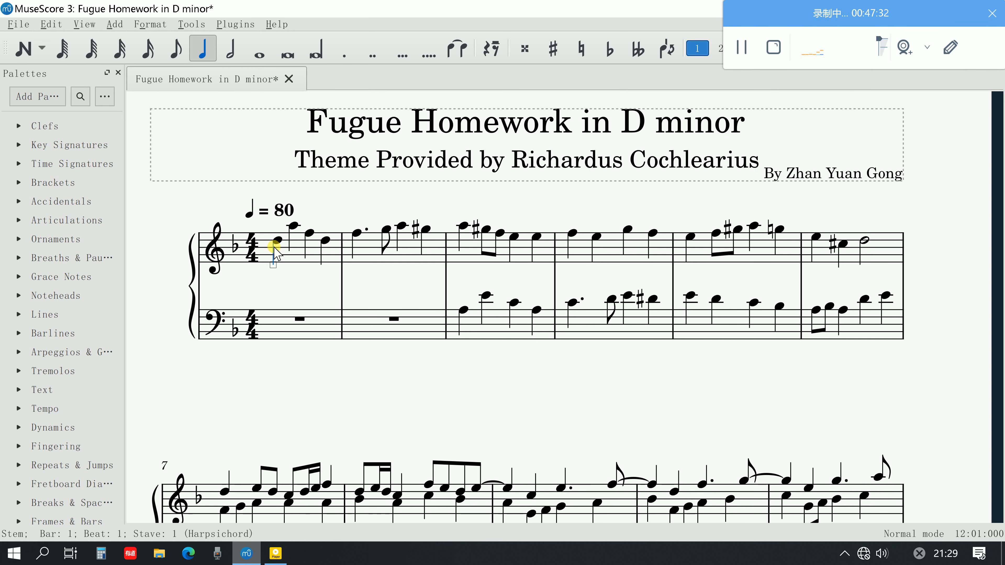
click(283, 243)
key(space)
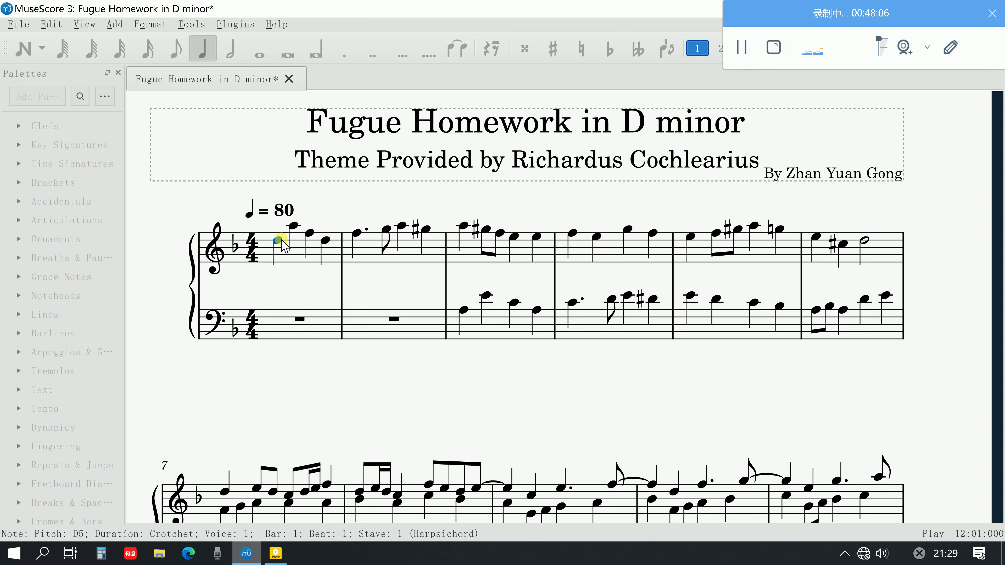
scroll(403, 301, down, 9)
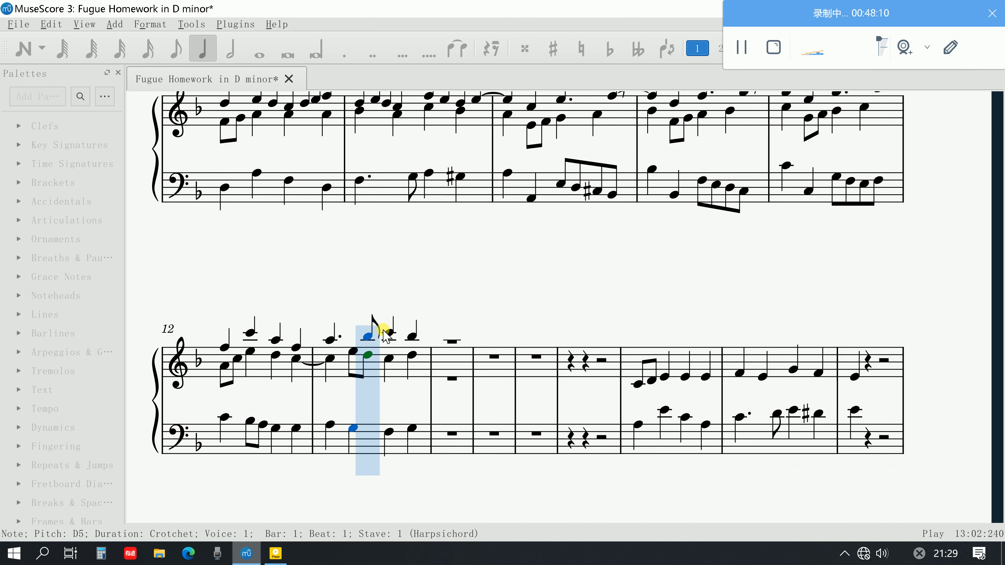
key(space)
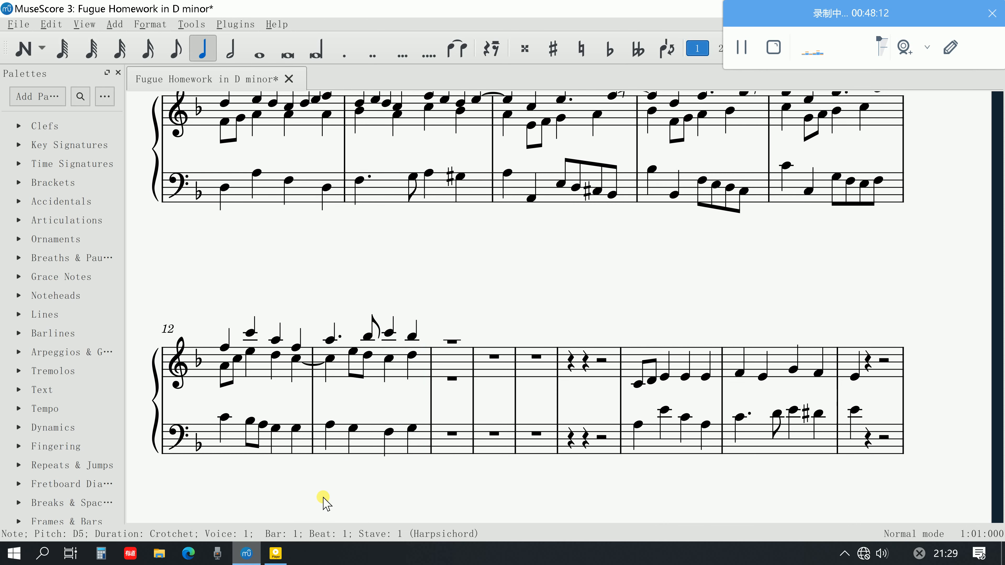
Switch to the PDF guide in Adobe Acrobat and review its instructions for steps 10 to 18
click(279, 555)
scroll(361, 440, down, 3)
scroll(361, 440, down, 3)
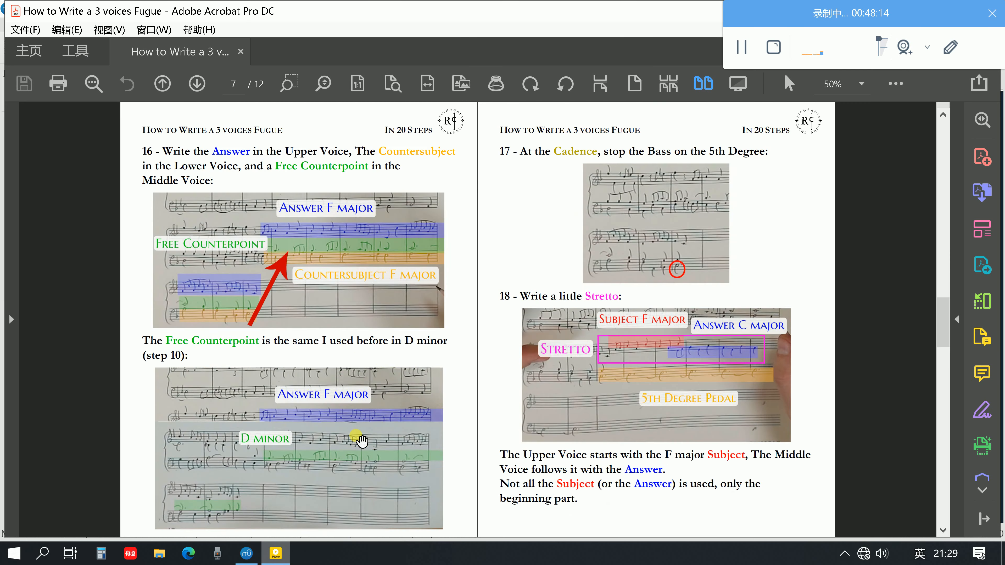
scroll(361, 440, up, 4)
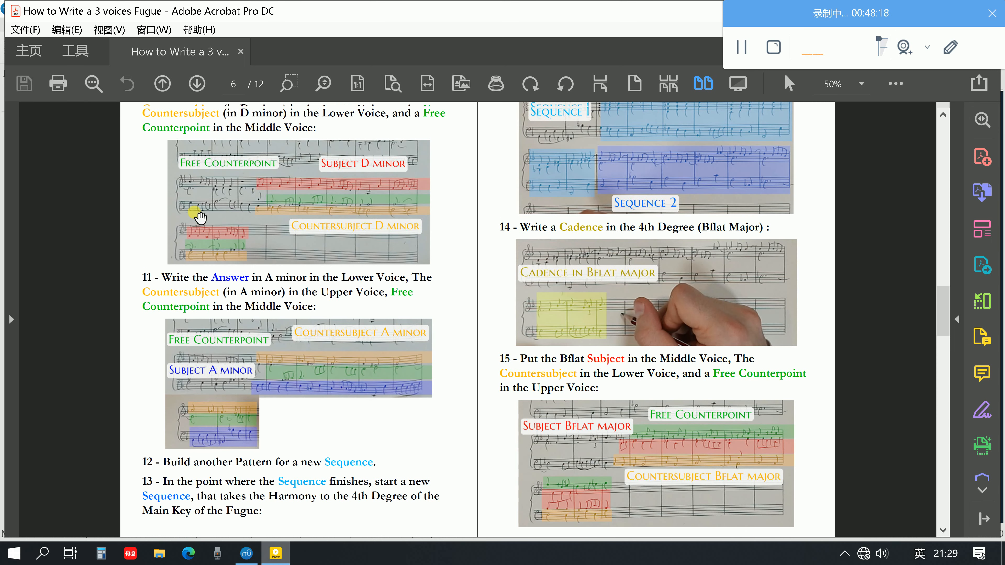
scroll(186, 225, up, 1)
scroll(196, 219, down, 3)
scroll(200, 218, down, 1)
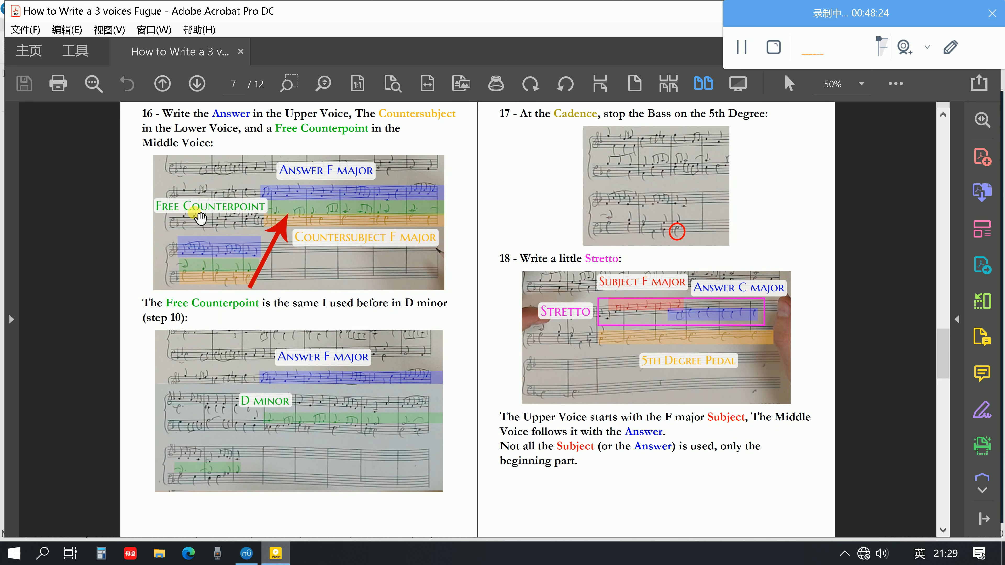
scroll(206, 210, down, 5)
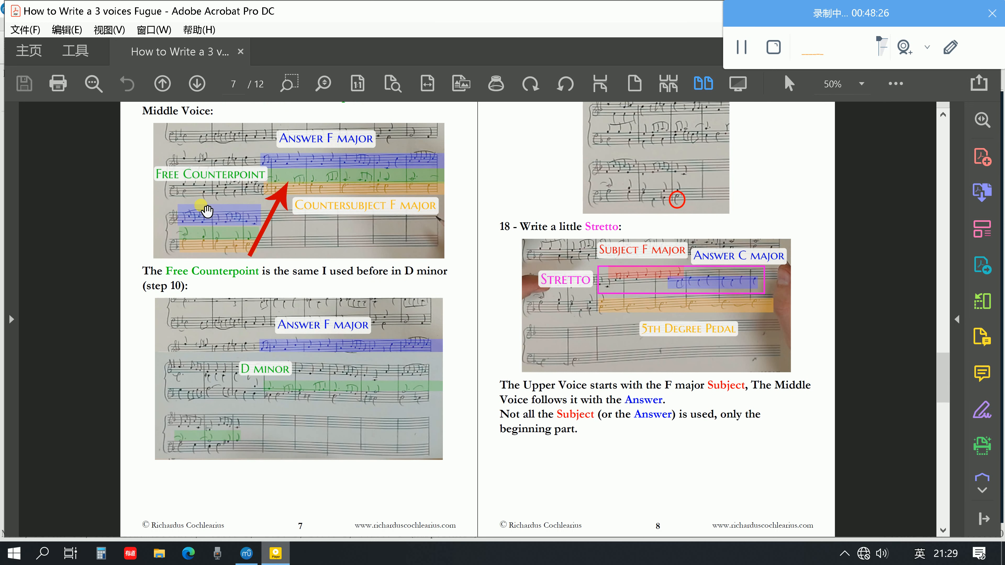
Examine the guide's steps 19 and 20, the complete F Major Fugue example and the closing page of subjects
scroll(206, 211, down, 5)
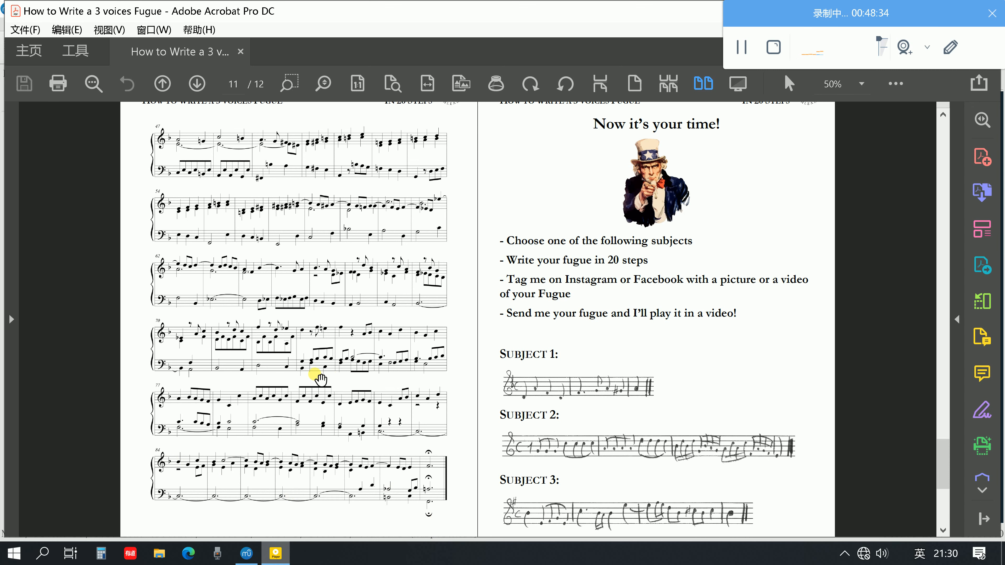
scroll(259, 471, up, 1)
scroll(259, 471, up, 8)
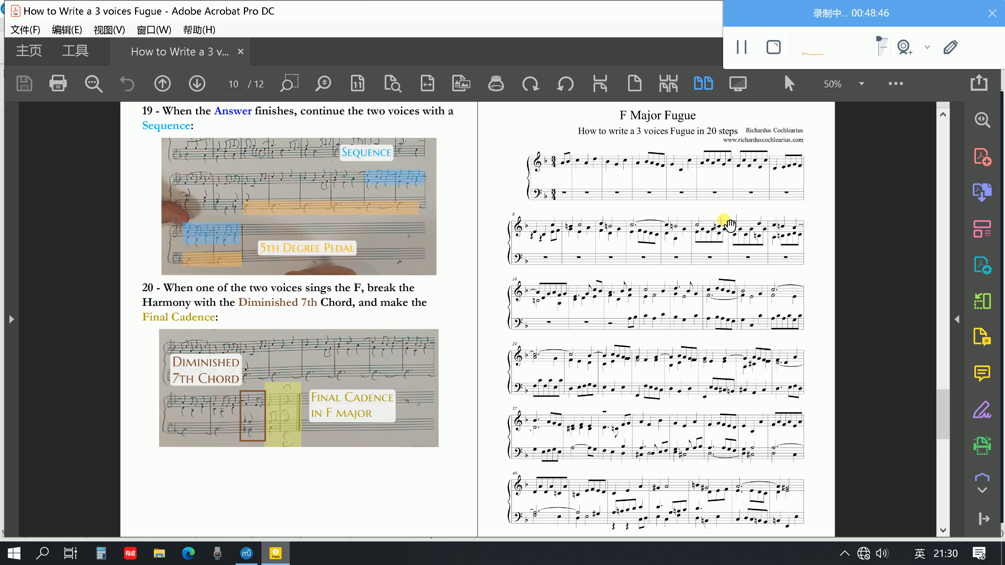
scroll(593, 249, down, 1)
scroll(594, 260, down, 2)
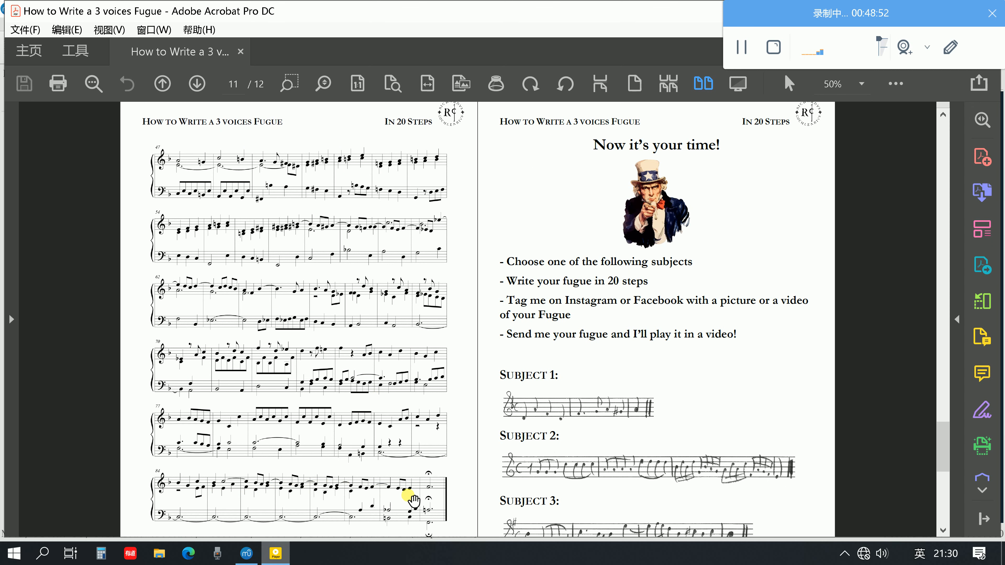
scroll(439, 491, up, 2)
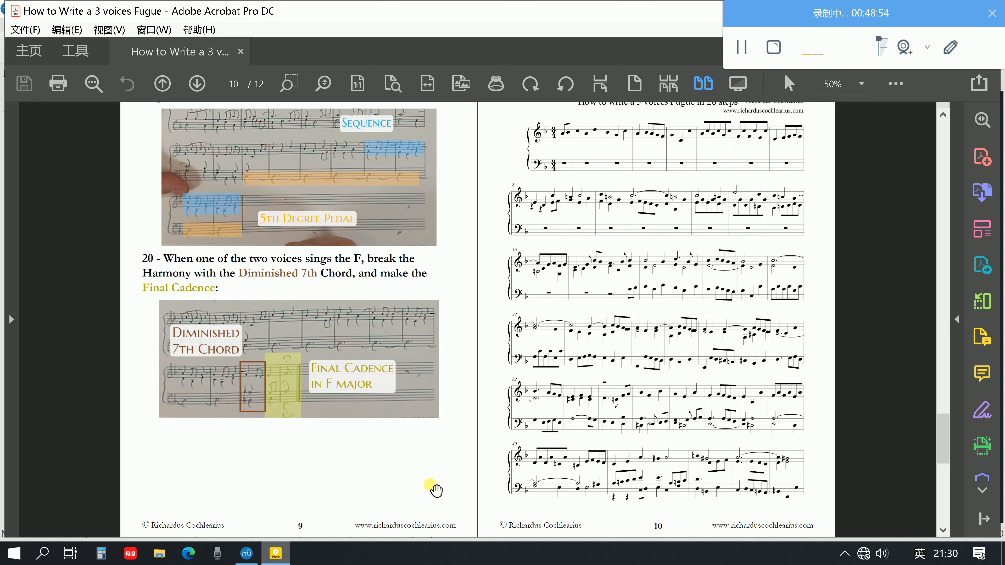
scroll(610, 195, up, 1)
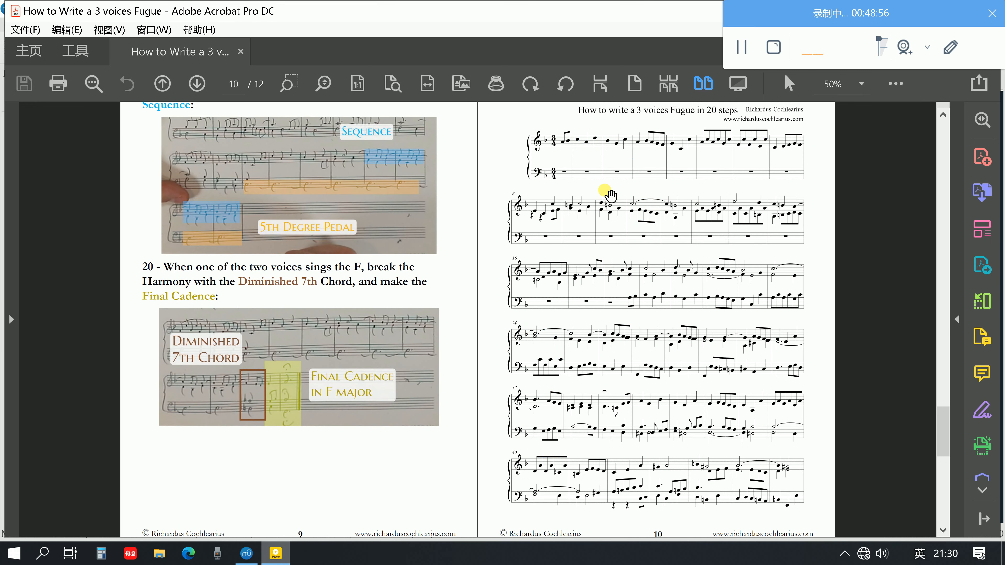
scroll(610, 195, down, 1)
scroll(610, 194, down, 2)
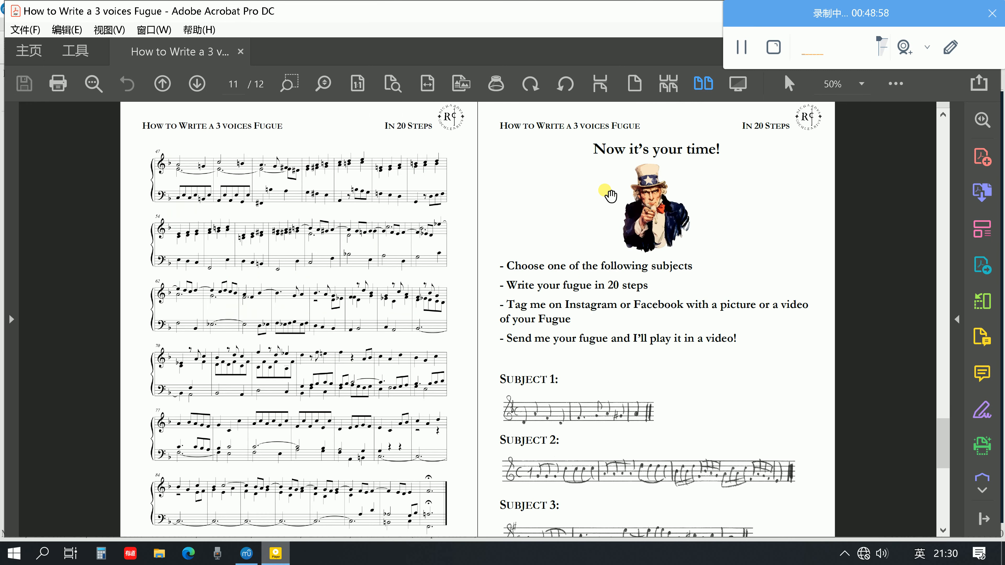
scroll(435, 415, down, 1)
scroll(423, 467, up, 2)
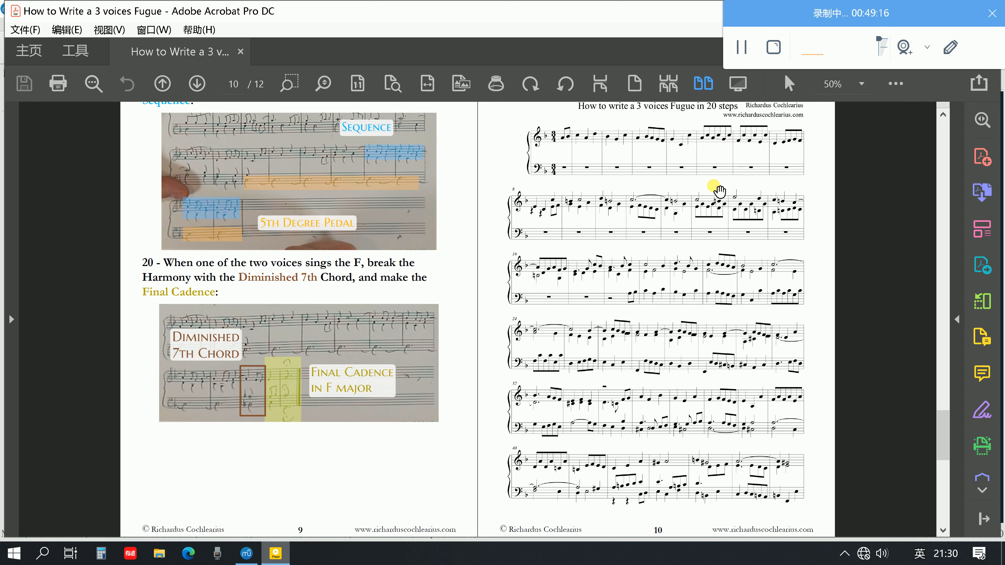
scroll(551, 225, down, 3)
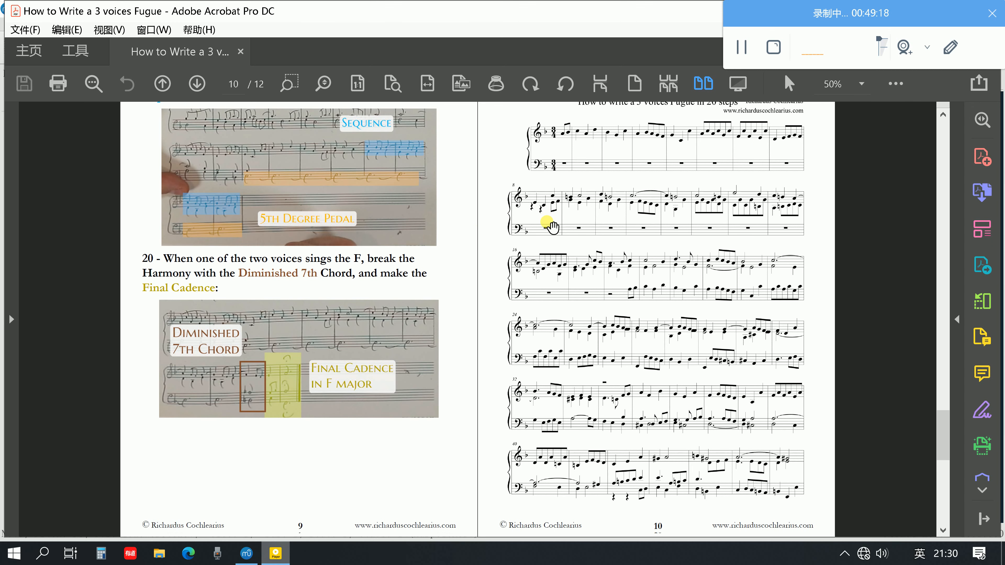
scroll(552, 226, down, 1)
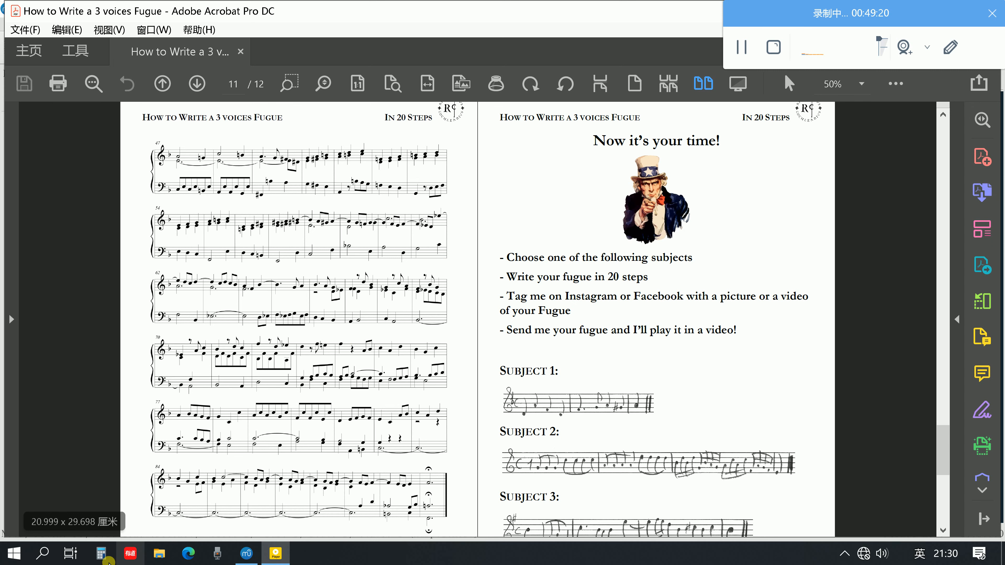
scroll(264, 421, up, 4)
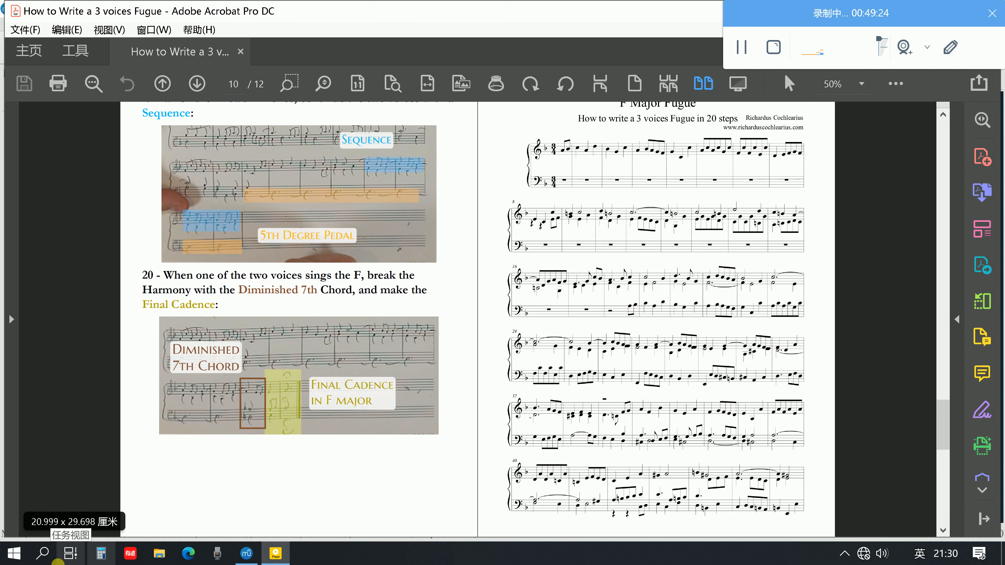
scroll(138, 492, up, 1)
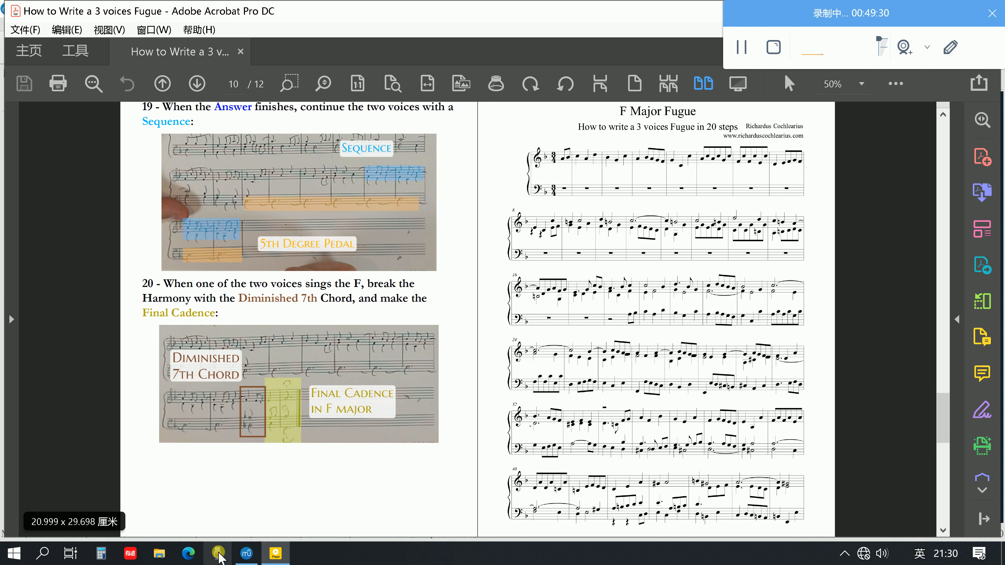
Switch back to the MuseScore fugue and look over the score from bar 12 to its final bar
mouse_move(246, 553)
click(307, 496)
scroll(308, 495, down, 6)
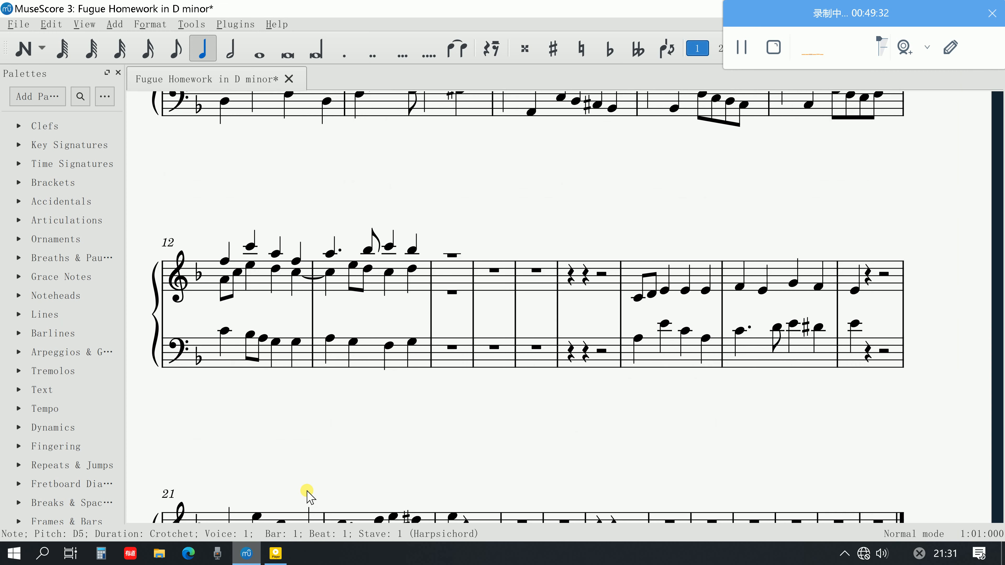
scroll(308, 495, down, 2)
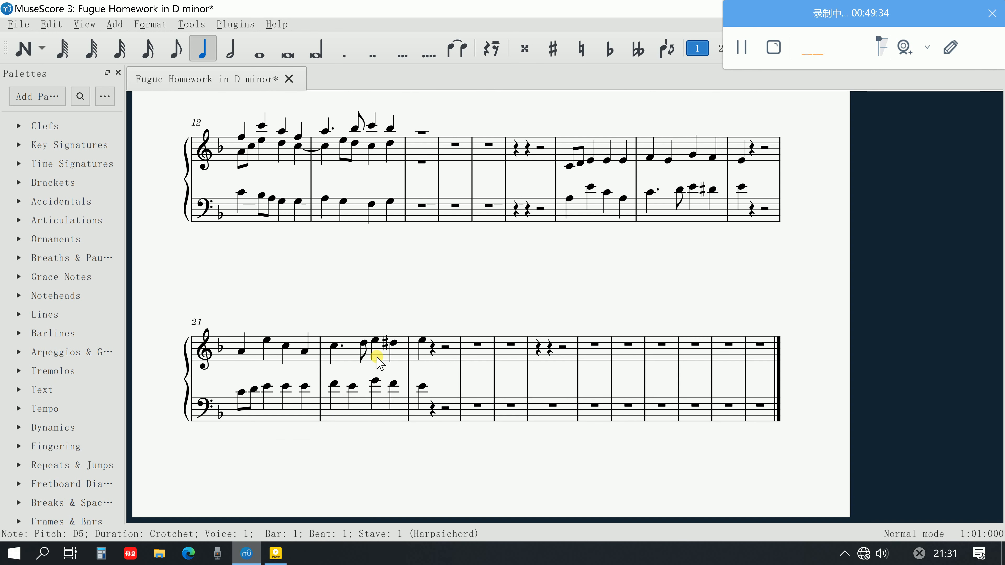
scroll(309, 301, up, 2)
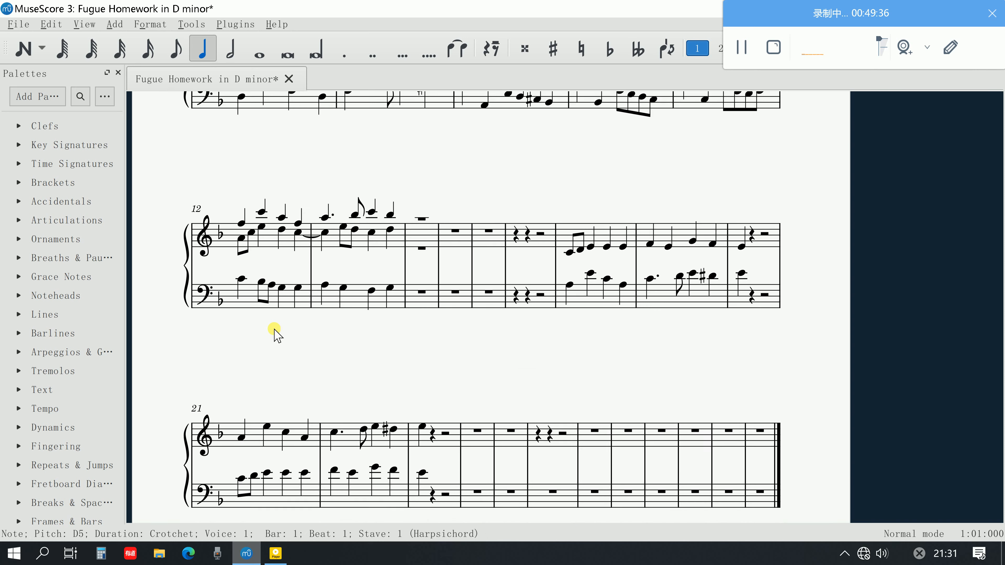
scroll(265, 316, down, 2)
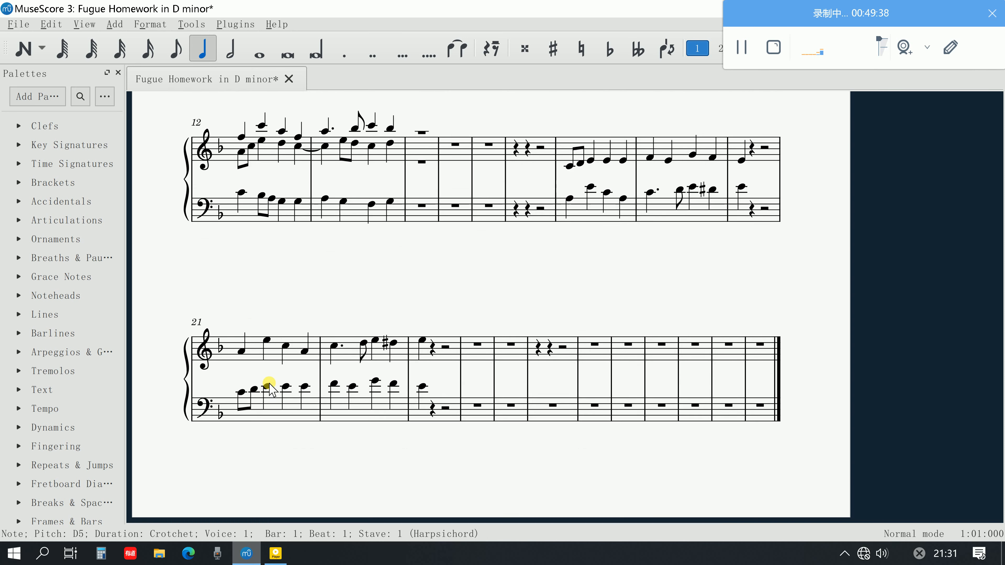
scroll(569, 320, up, 1)
scroll(570, 321, down, 2)
scroll(572, 319, up, 3)
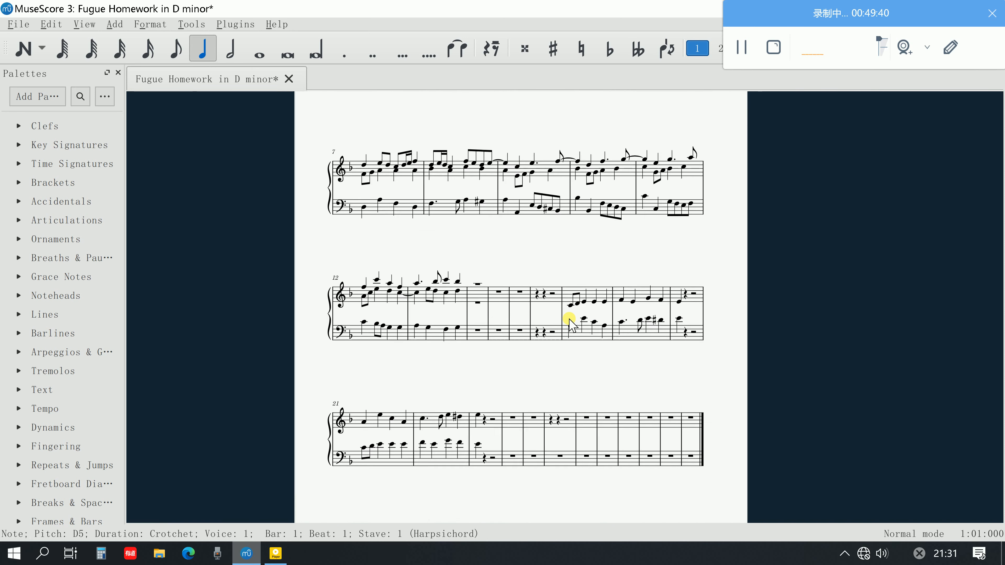
Switch to the PDF guide in Adobe Acrobat and reread steps 16 to 20, then steps 10 to 15
scroll(533, 315, down, 3)
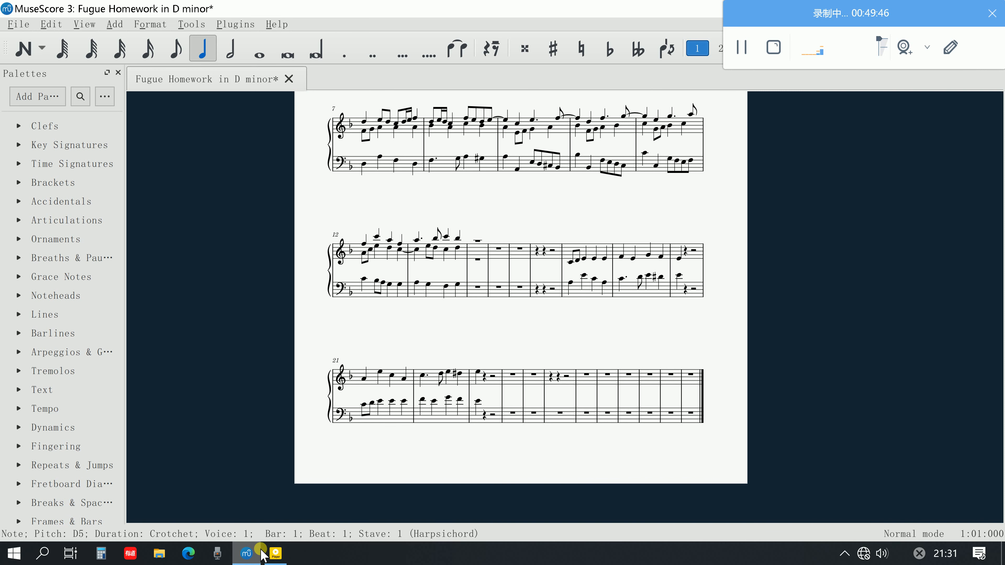
click(273, 553)
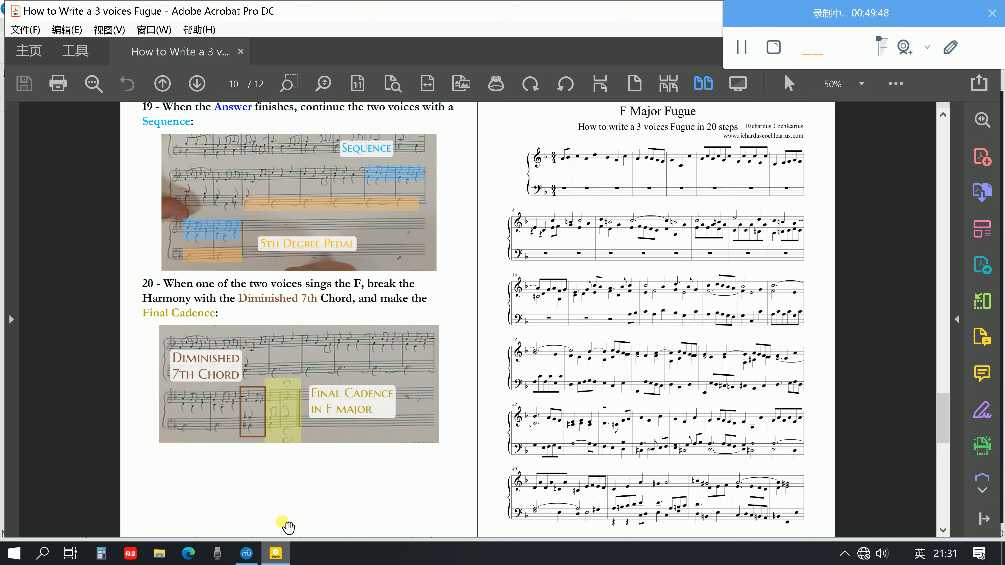
scroll(307, 505, up, 1)
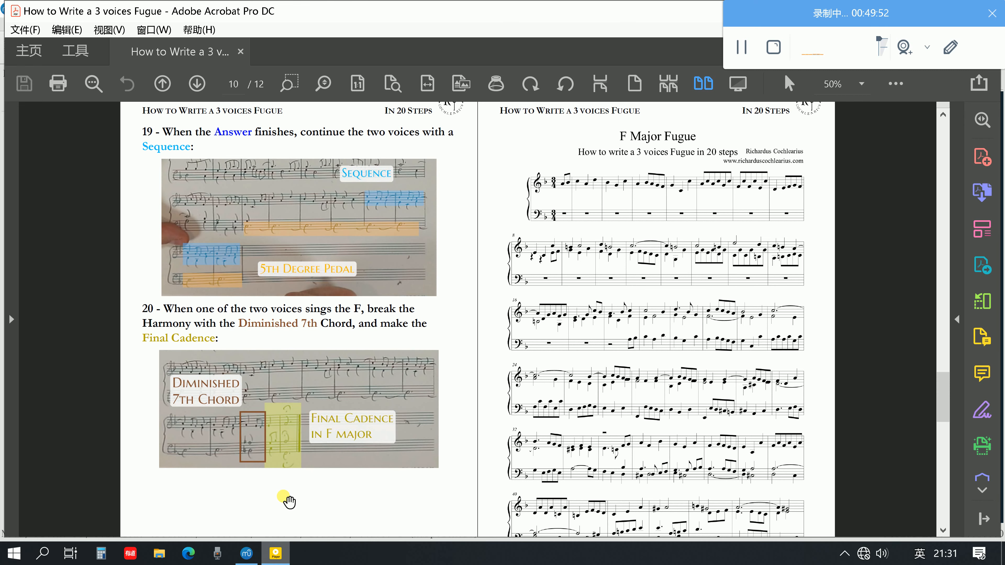
scroll(289, 502, up, 5)
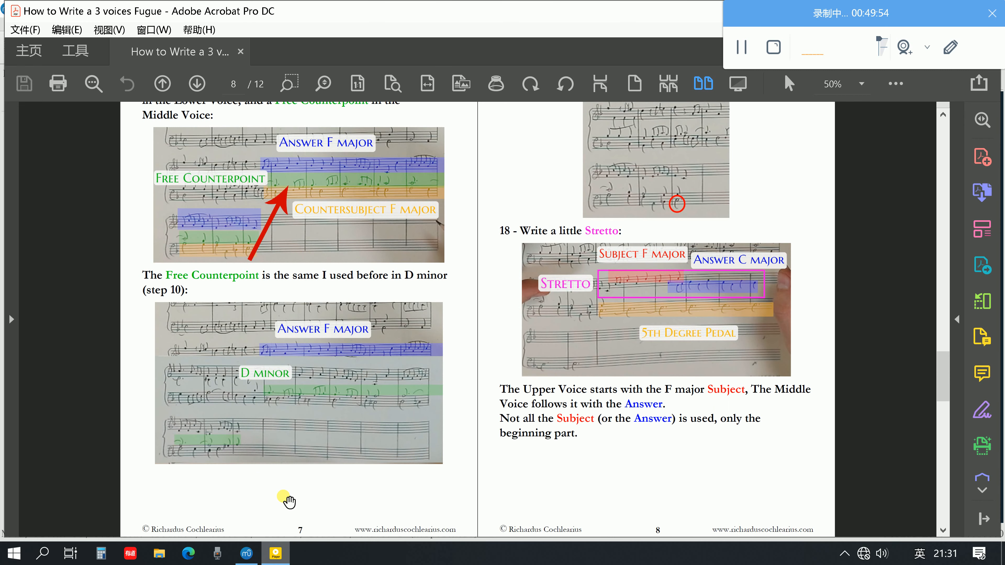
scroll(289, 502, up, 1)
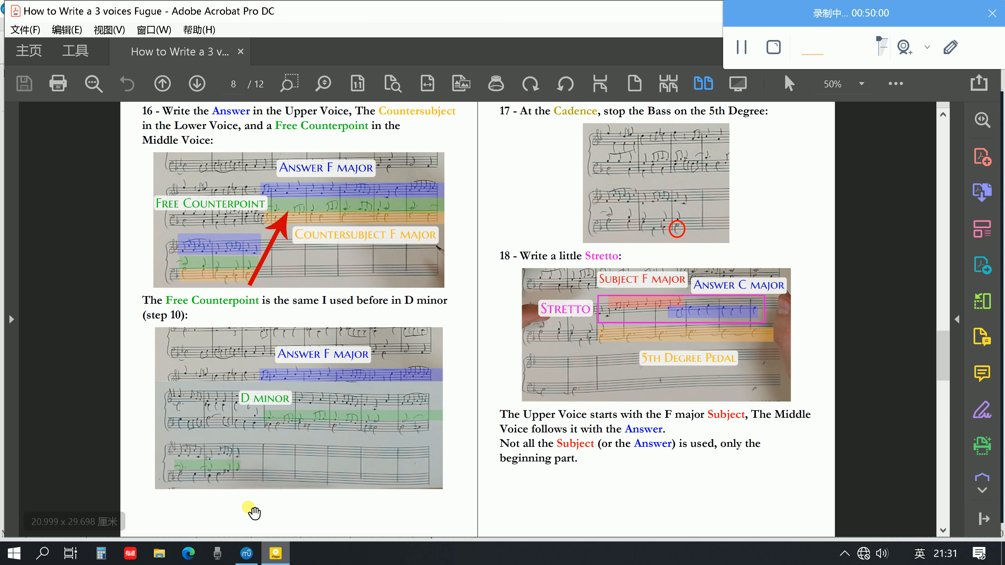
scroll(320, 483, down, 1)
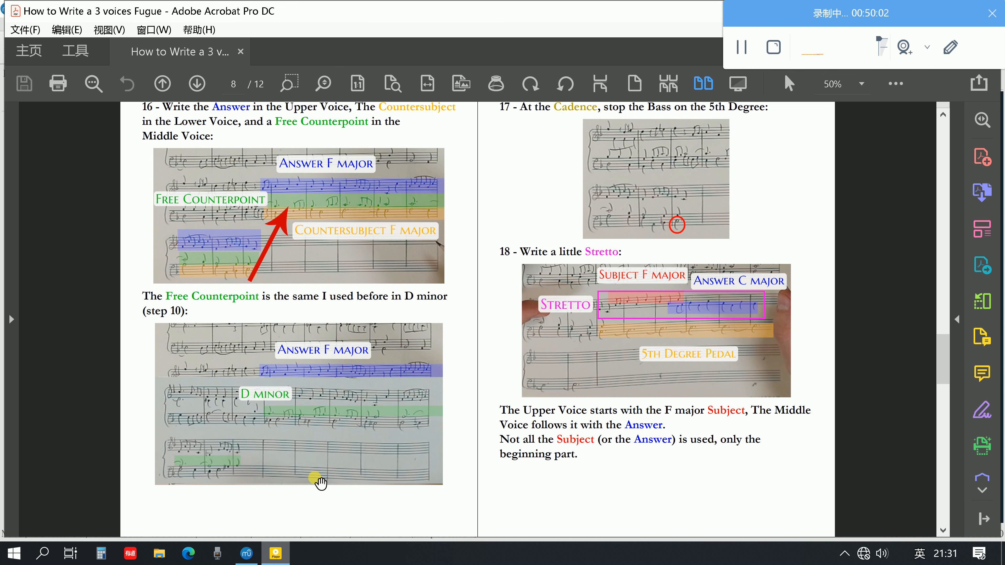
scroll(320, 483, down, 4)
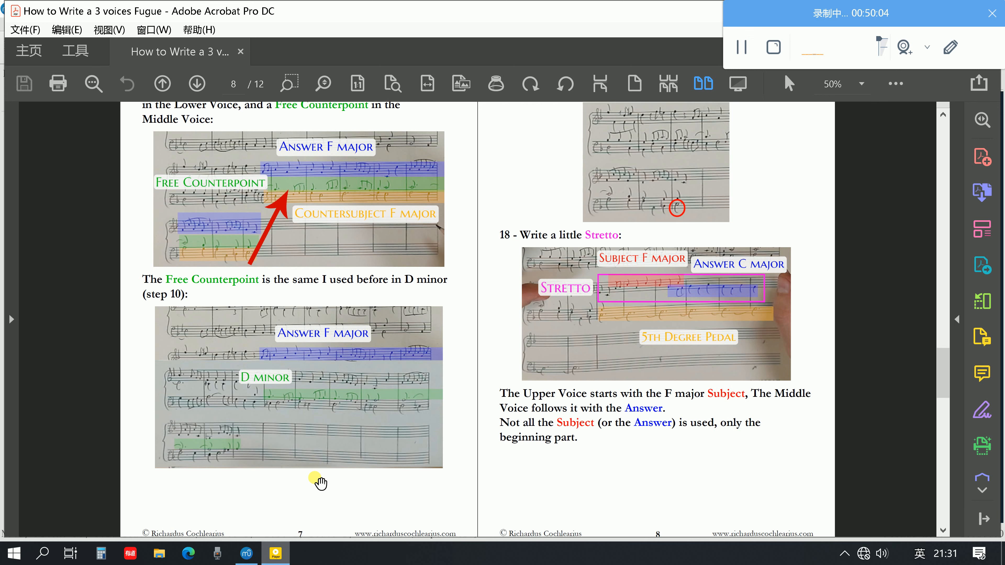
scroll(321, 483, down, 2)
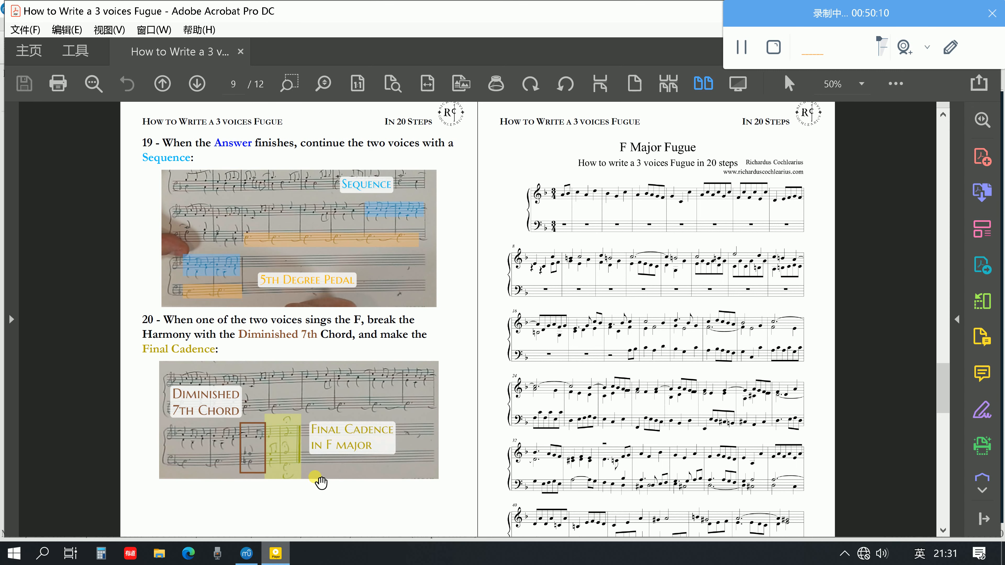
scroll(321, 483, up, 4)
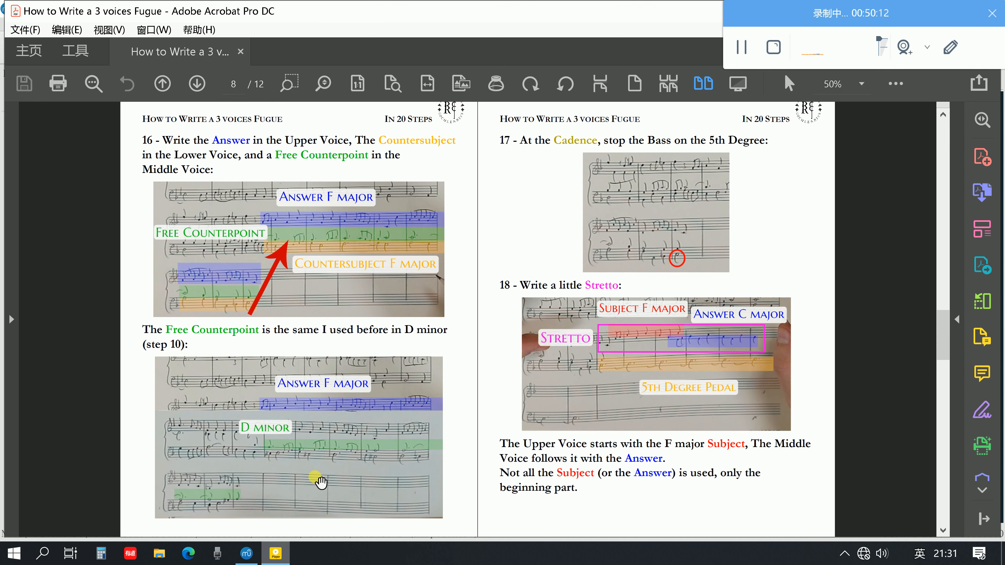
scroll(321, 482, up, 2)
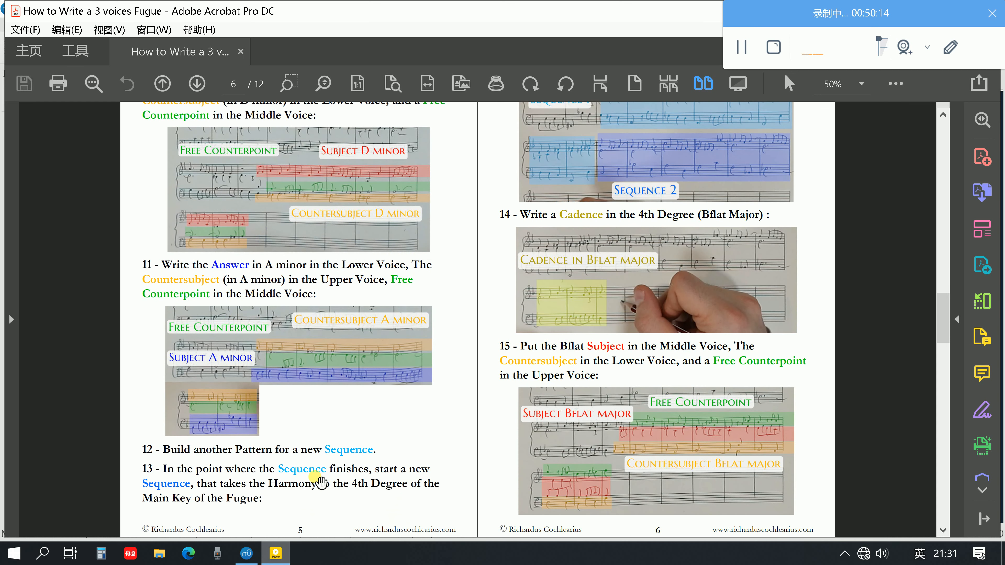
scroll(320, 483, up, 1)
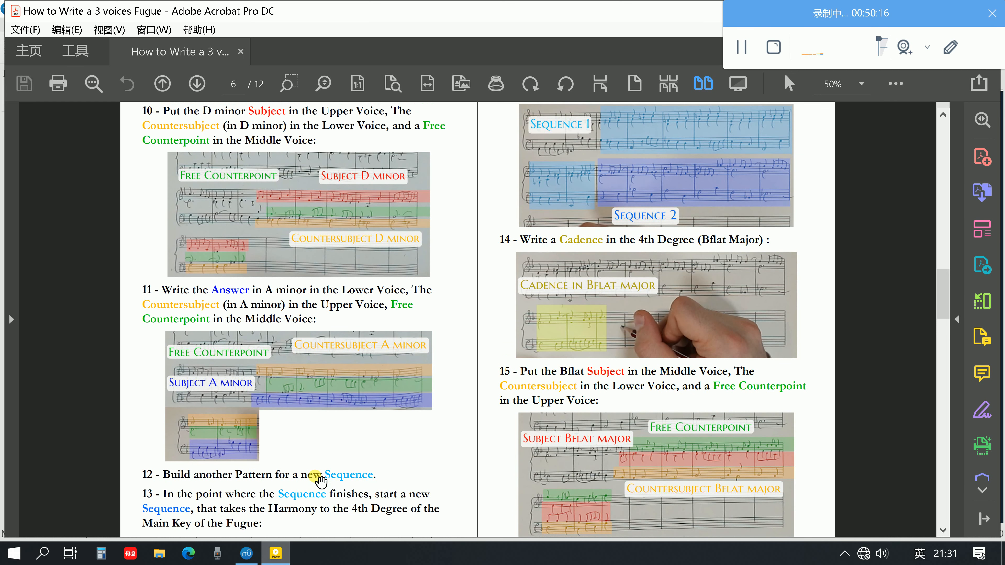
scroll(320, 482, down, 1)
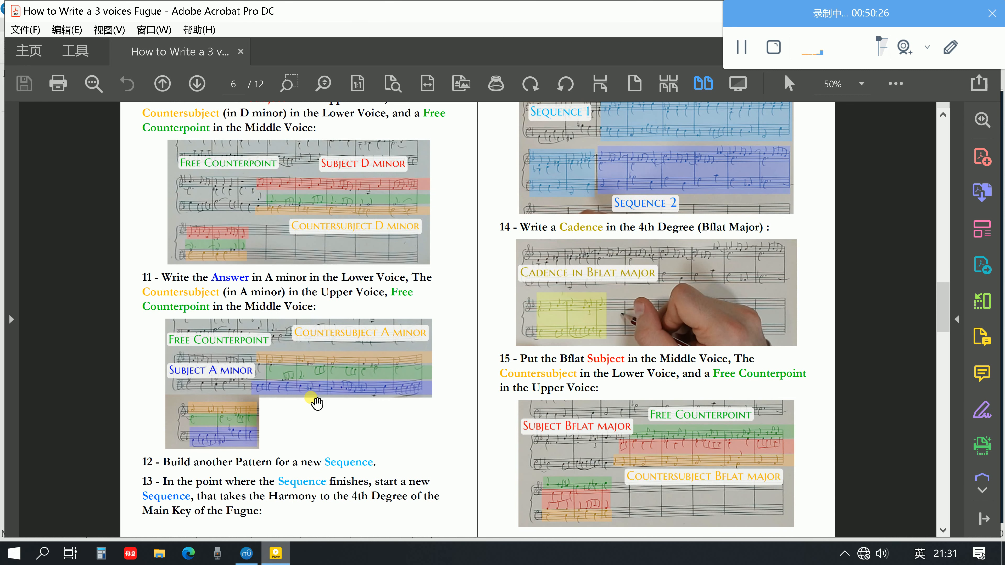
Switch back to MuseScore and copy the subject from bars 1–2 of the upper staff into the lower staff at bar 14
click(246, 552)
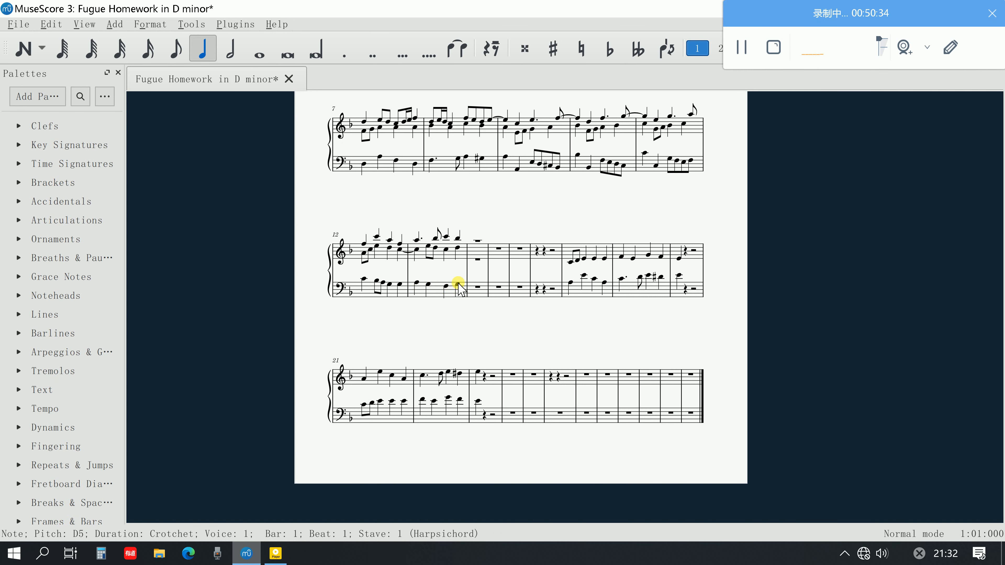
scroll(459, 284, up, 5)
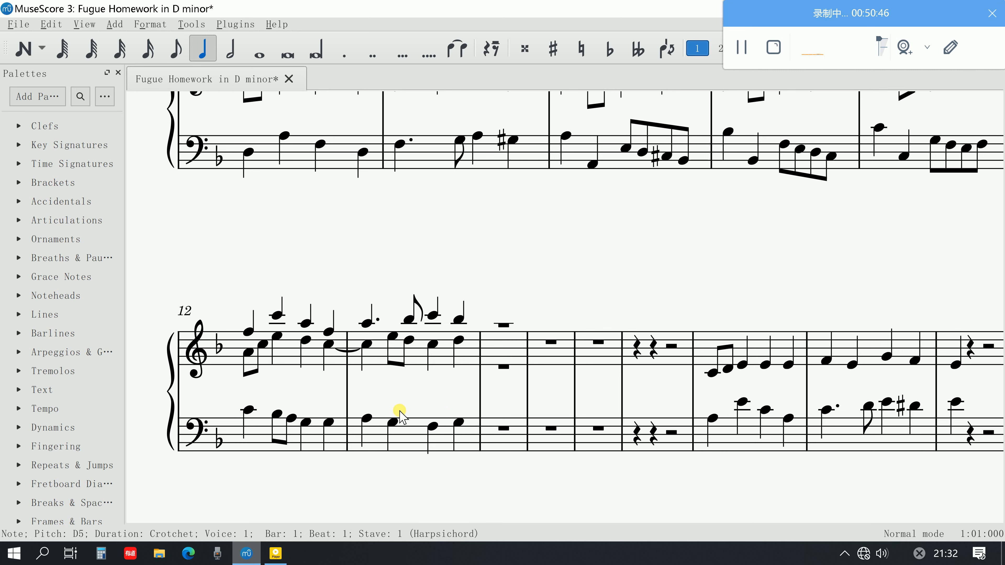
scroll(327, 360, up, 10)
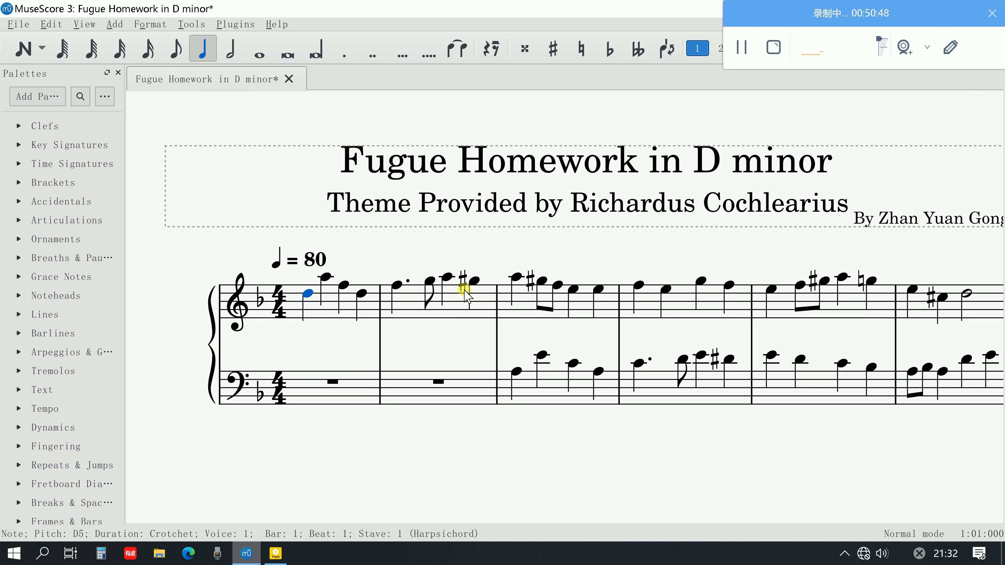
shift+click(472, 282)
scroll(473, 372, down, 13)
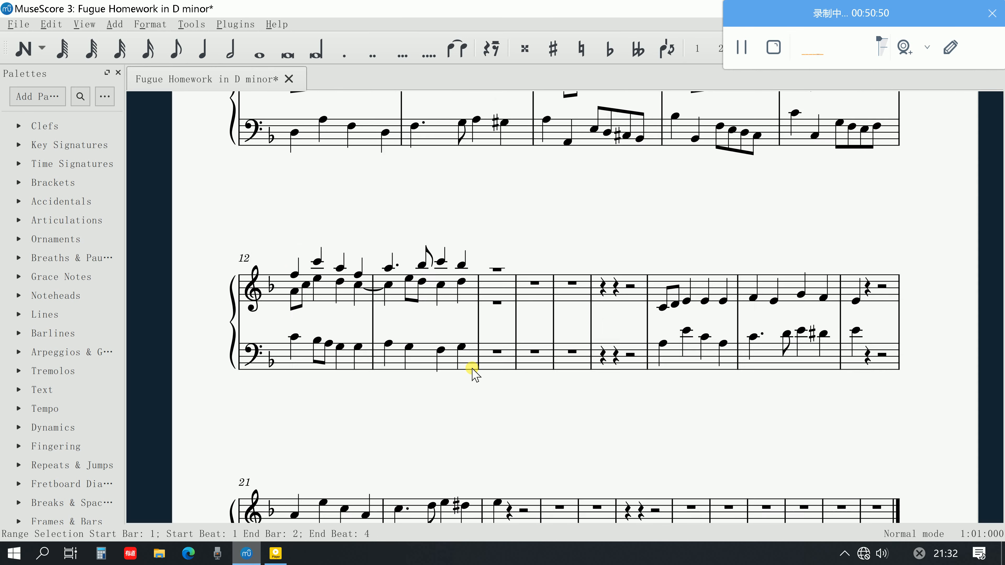
scroll(471, 382, up, 3)
click(495, 351)
key(ctrl+v)
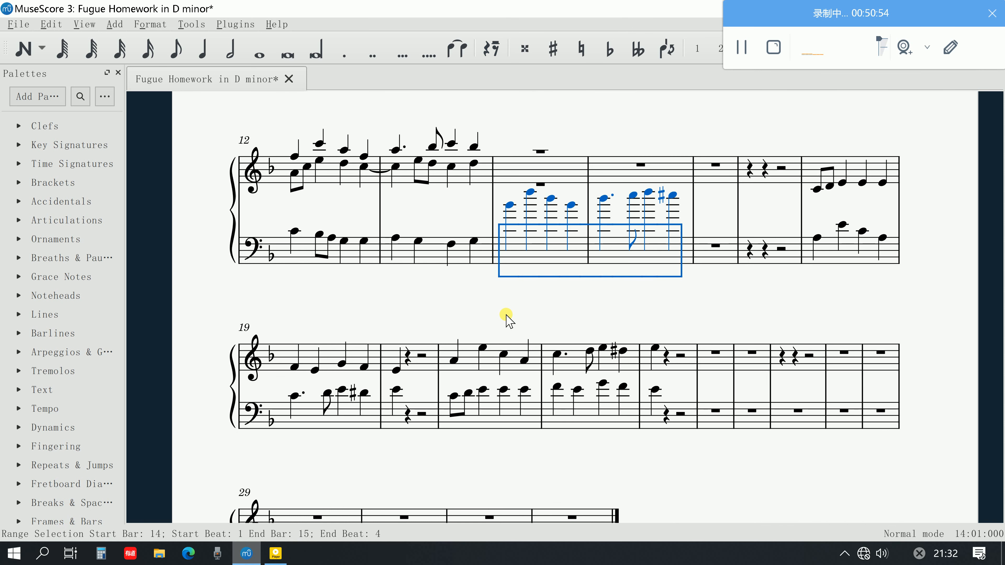
Lower the pasted subject in bars 14–15 of the lower staff to begin on C3, and play it back
key(ctrl+Down)
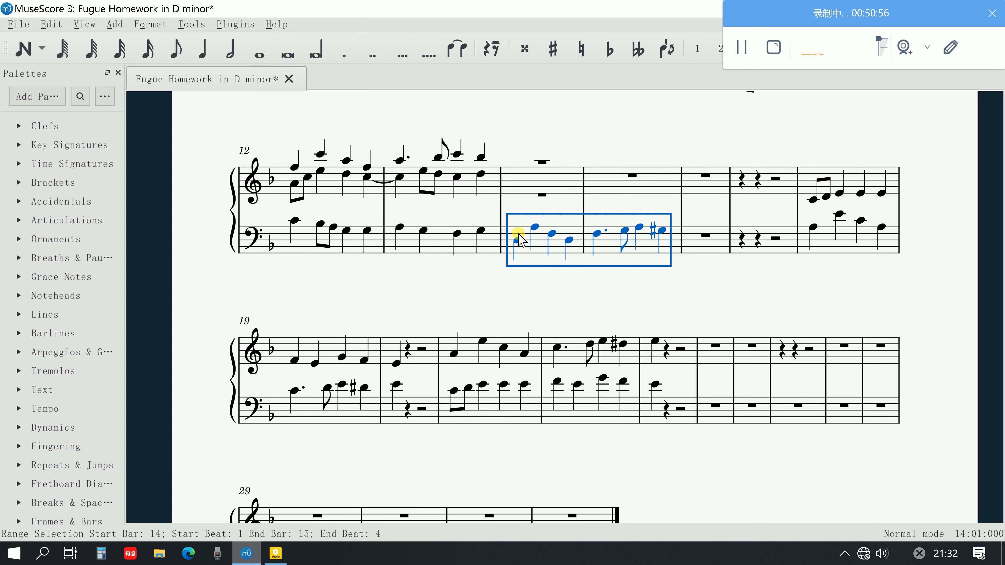
key(Down)
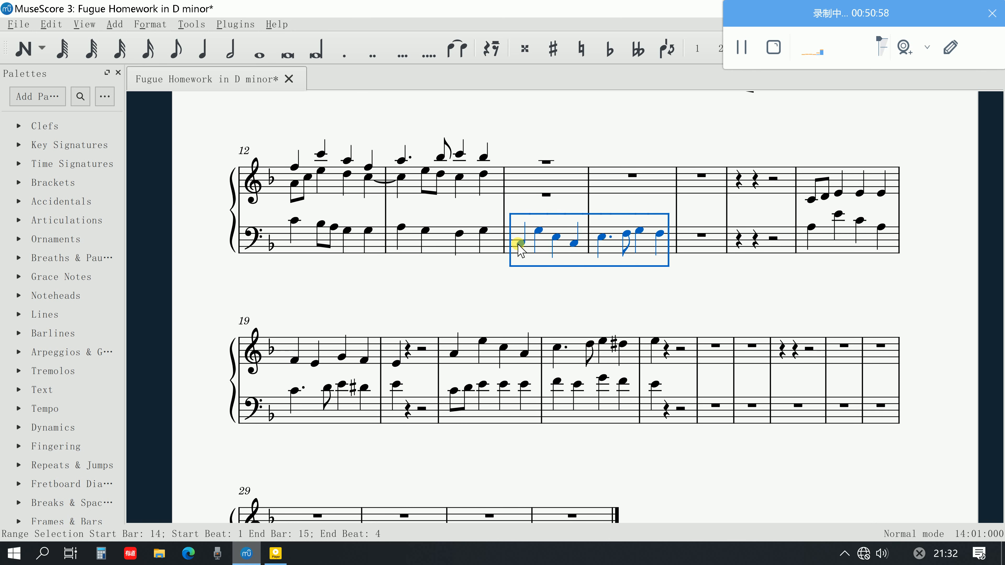
click(538, 231)
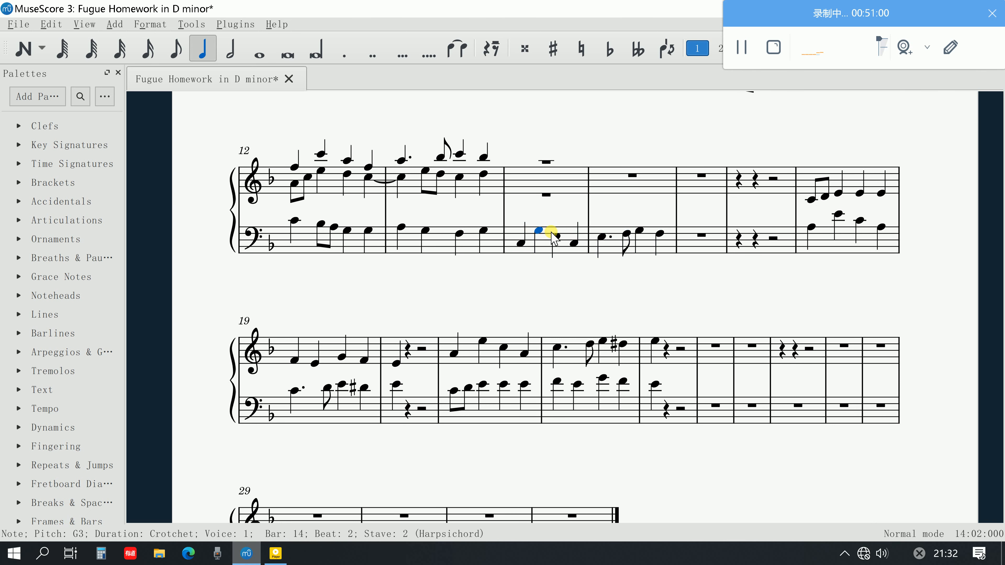
click(574, 242)
click(521, 243)
key(space)
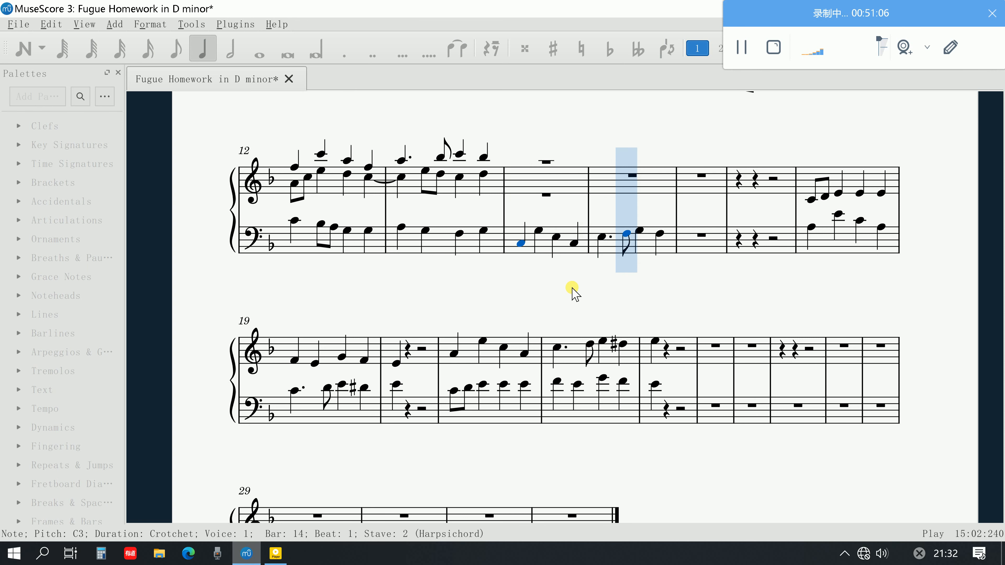
key(space)
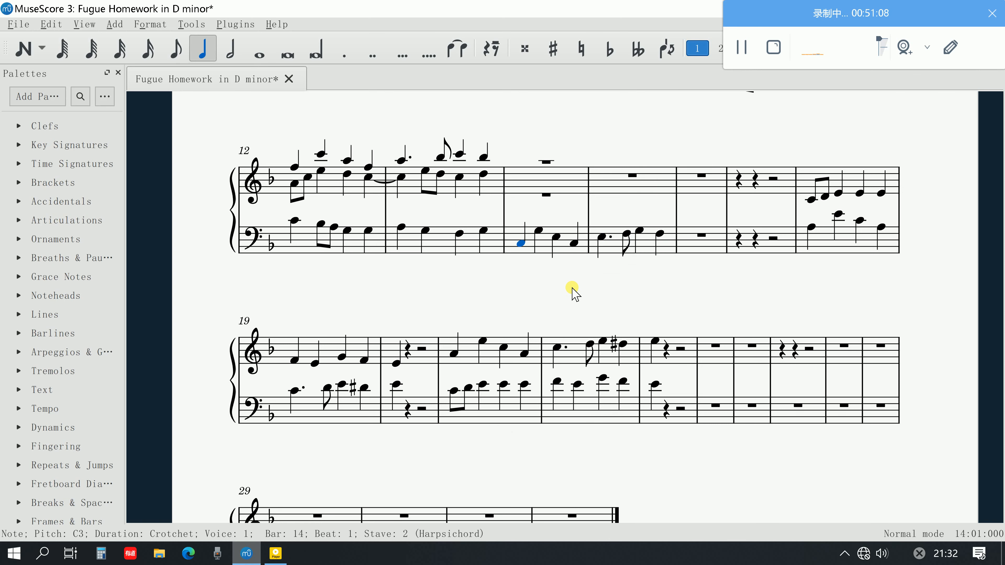
Play back the drafted answer and countersubject material from C4 in bar 18 through to bar 20
scroll(569, 296, up, 2)
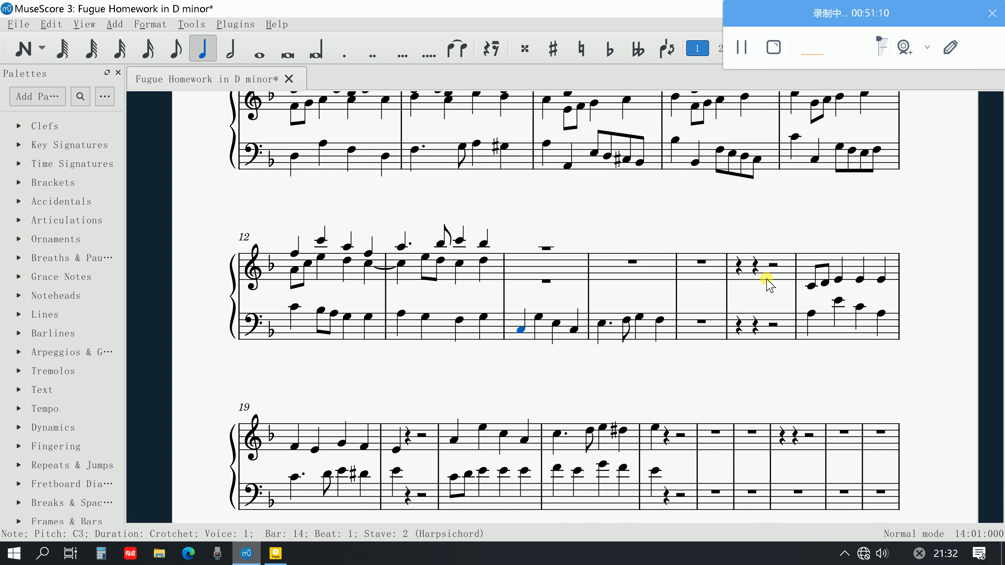
click(808, 285)
key(space)
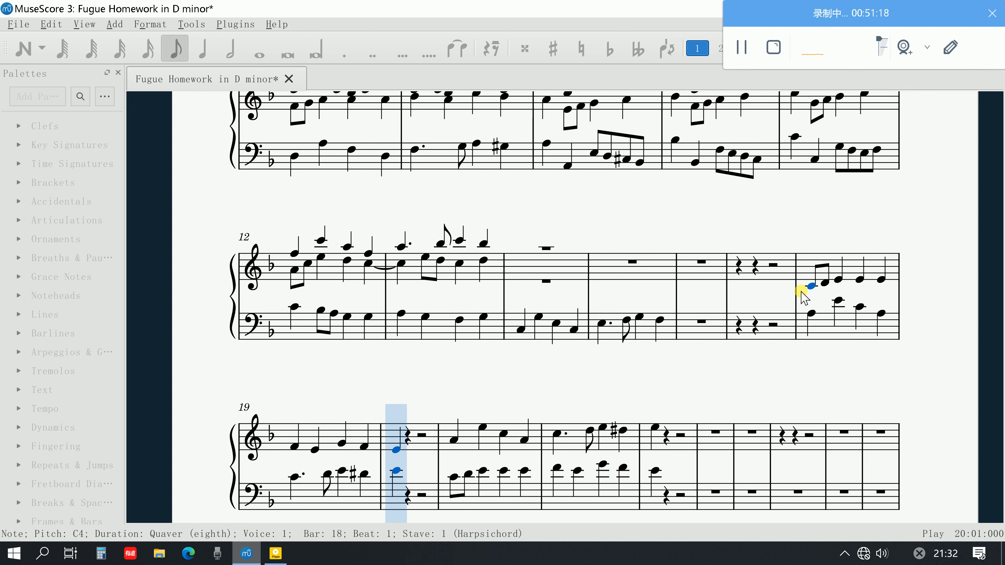
key(space)
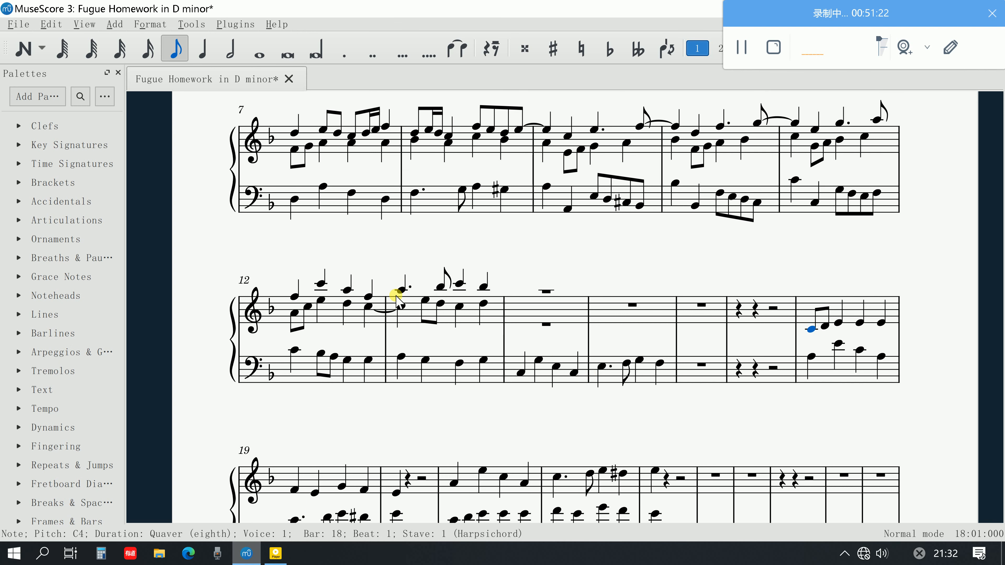
Play back from F5 in bar 12 through bar 15, and recheck step 11 in the Adobe Acrobat guide
click(293, 299)
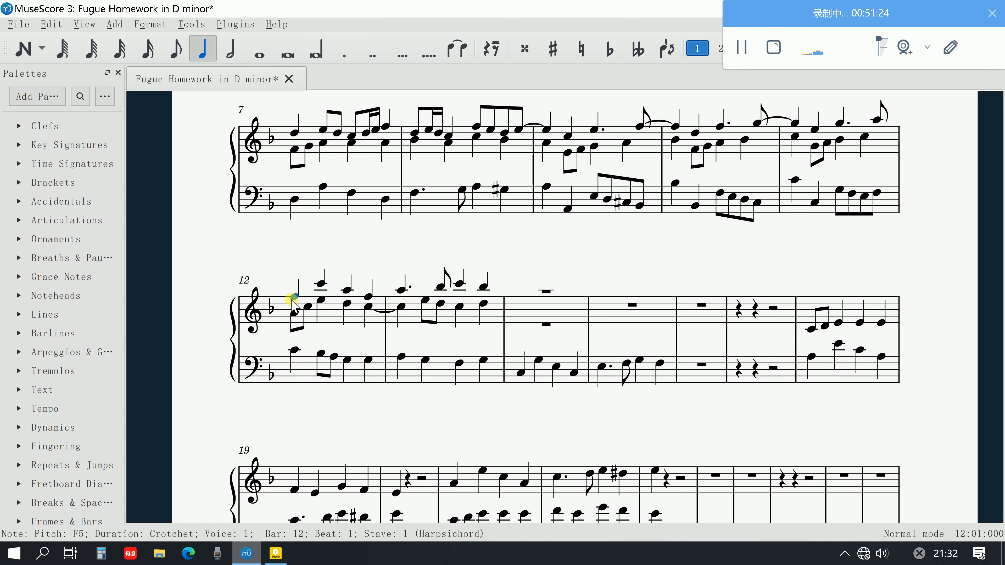
key(space)
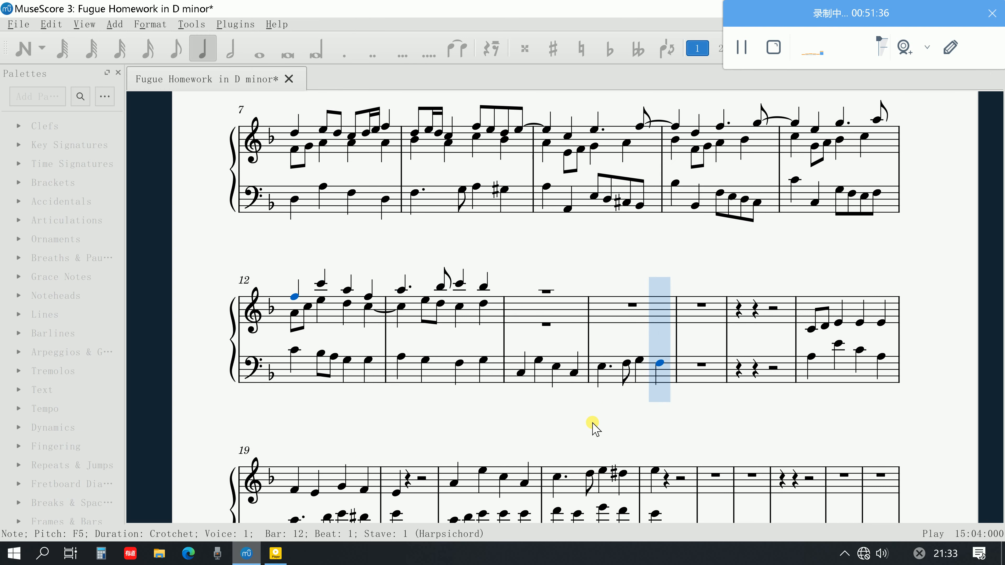
key(space)
click(281, 557)
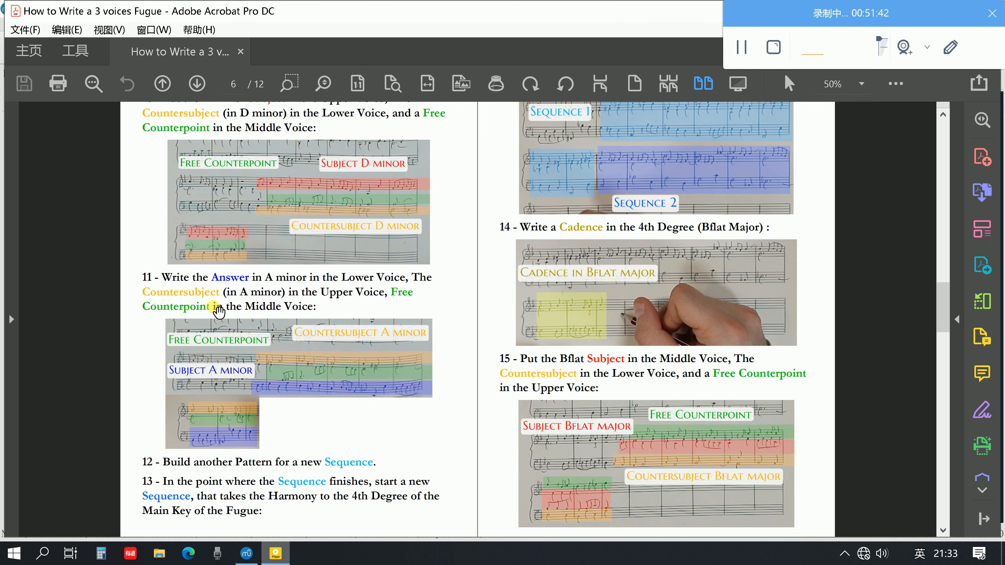
click(246, 554)
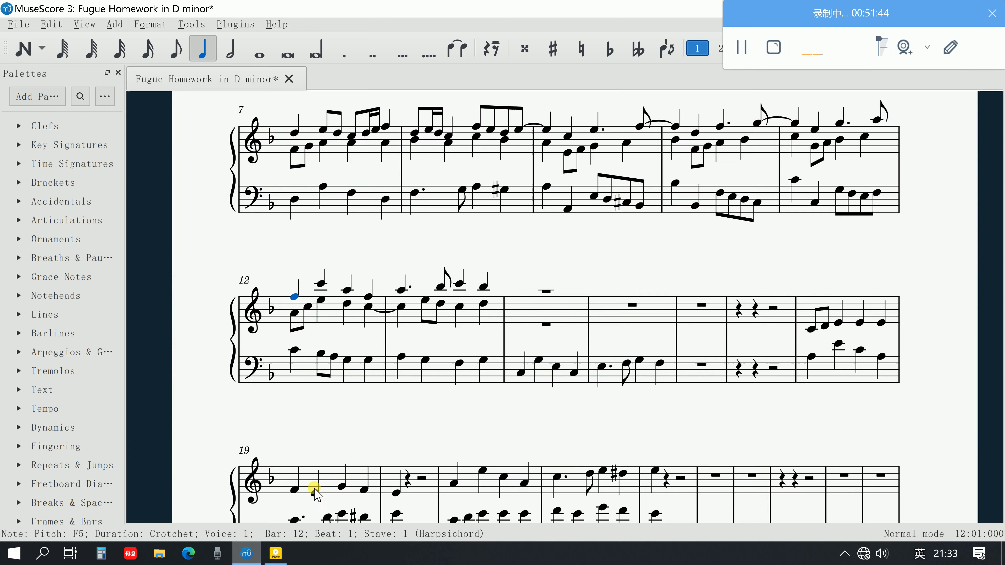
Copy the countersubject from bars 3–4 of the upper staff into the upper voice at bar 14, and raise it to begin on C6
scroll(522, 383, up, 6)
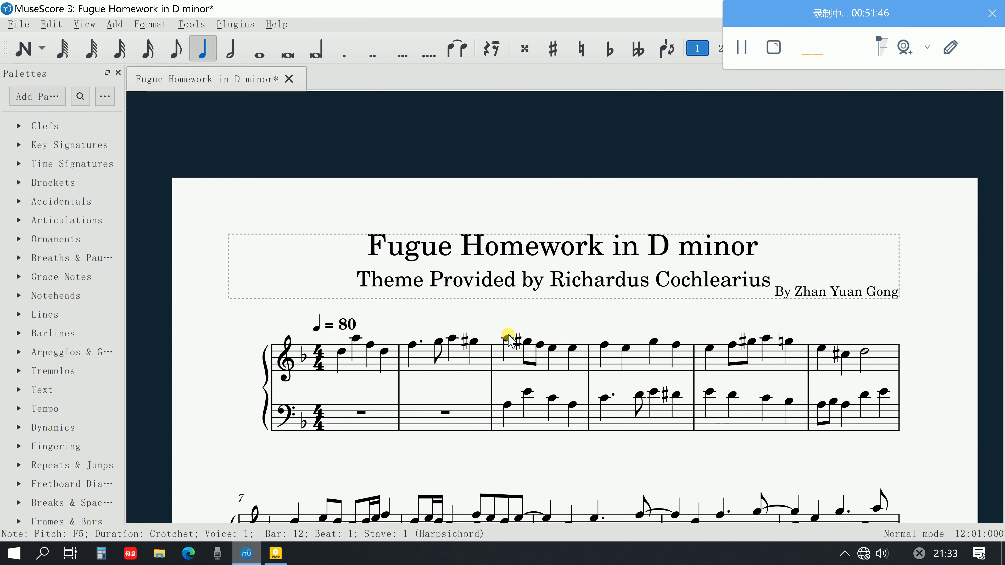
click(508, 337)
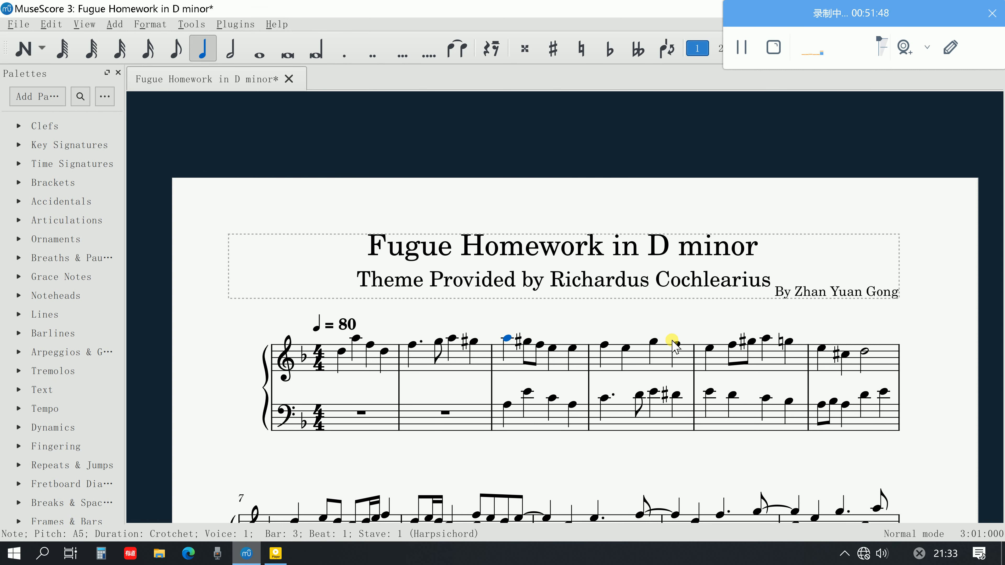
shift+click(675, 343)
scroll(671, 343, down, 10)
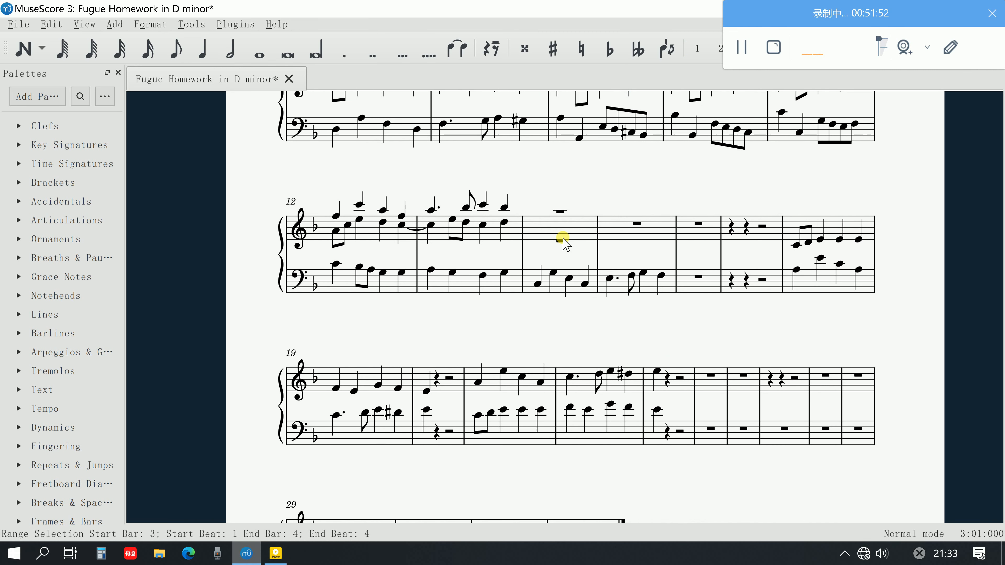
scroll(563, 241, up, 5)
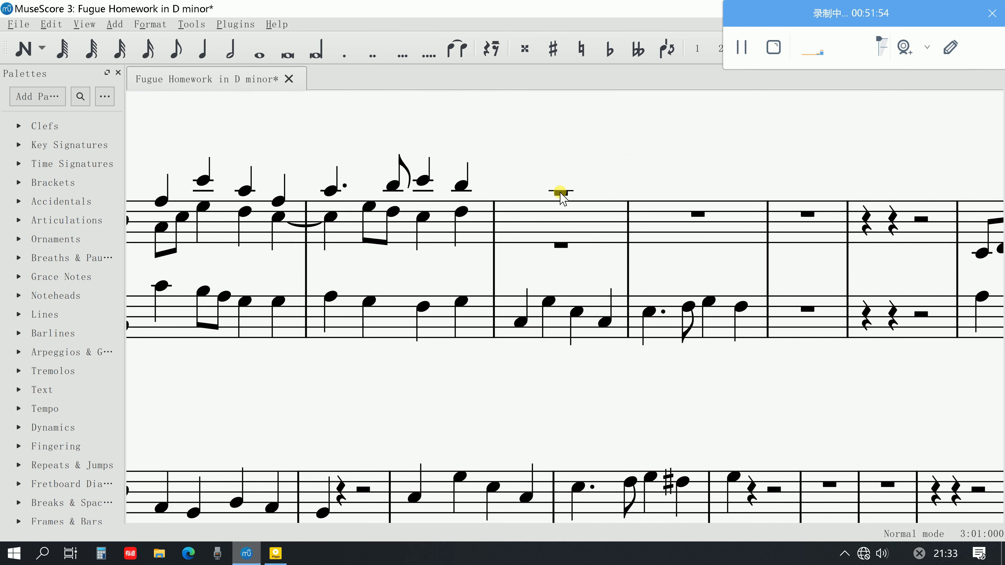
click(561, 194)
key(ctrl+v)
scroll(514, 237, up, 2)
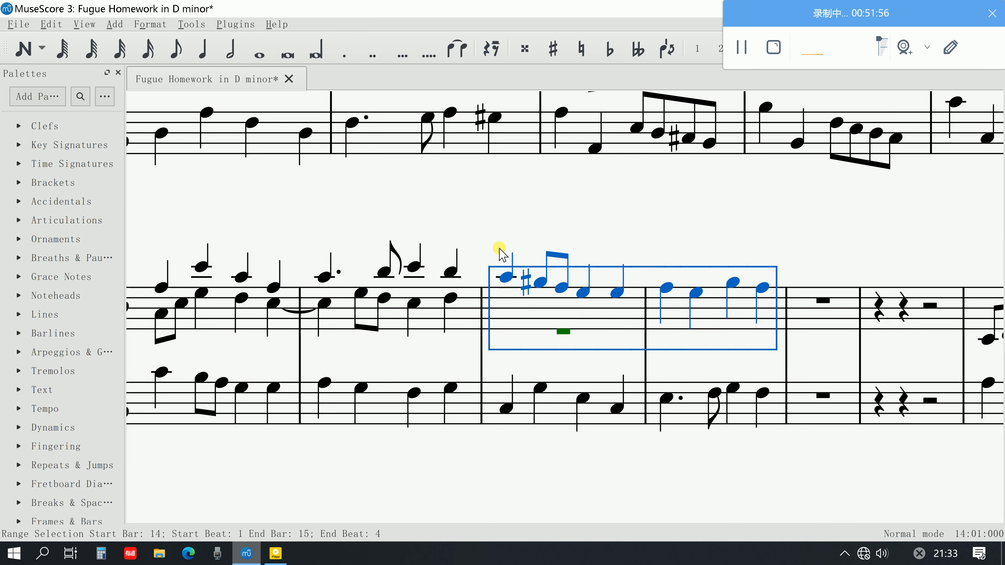
drag(501, 275, 502, 267)
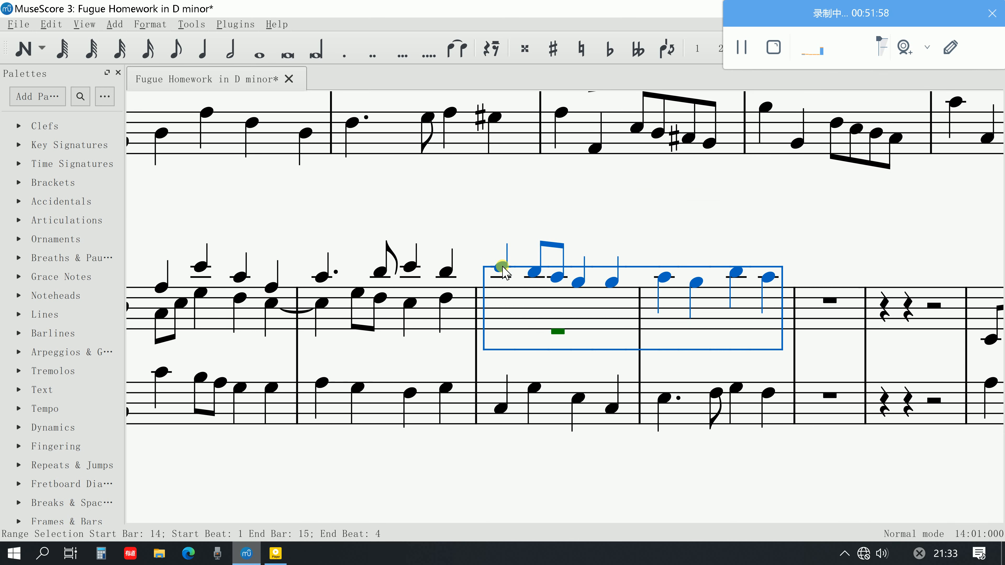
Play back the upper-voice countersubject over the bass subject from C6 in bar 14 through bar 15
click(502, 267)
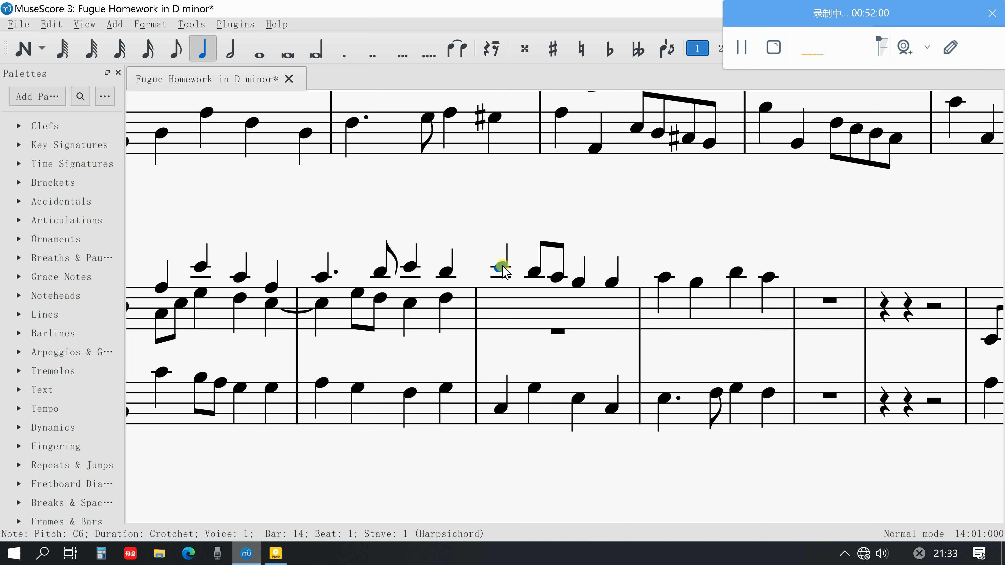
key(space)
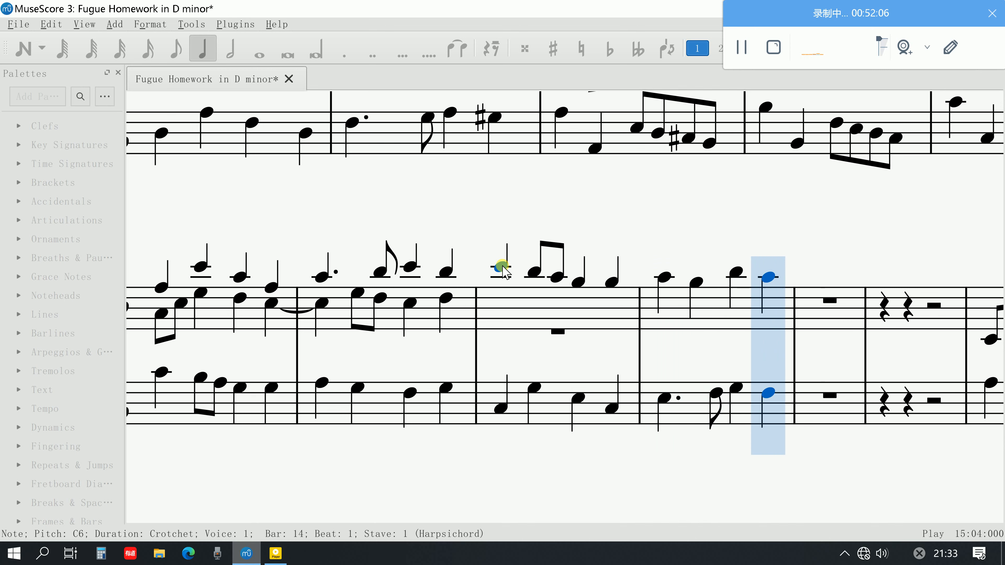
key(space)
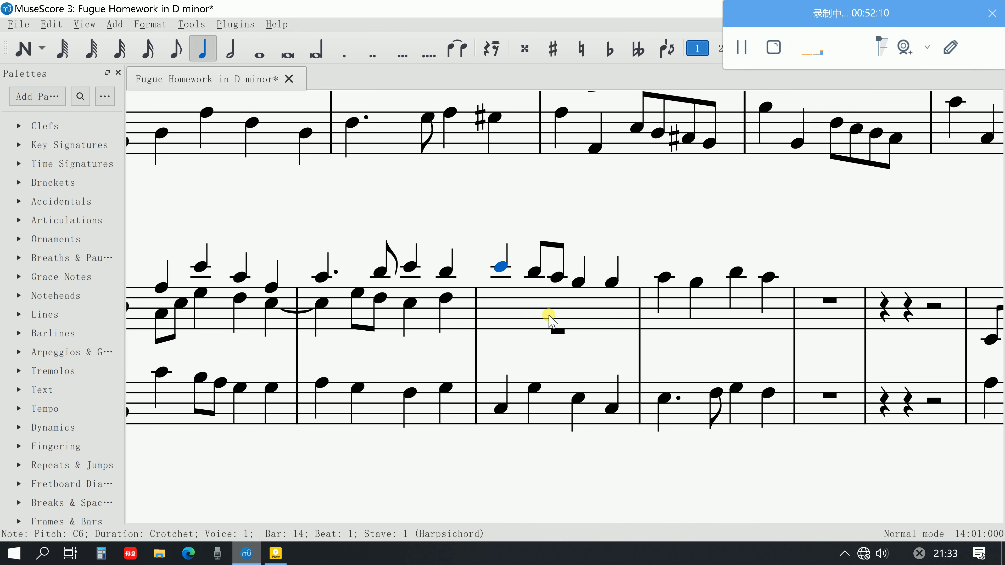
Start the second voice in bar 14 of the upper staff with a crotchet E5 followed by quavers D5 and E5
click(555, 332)
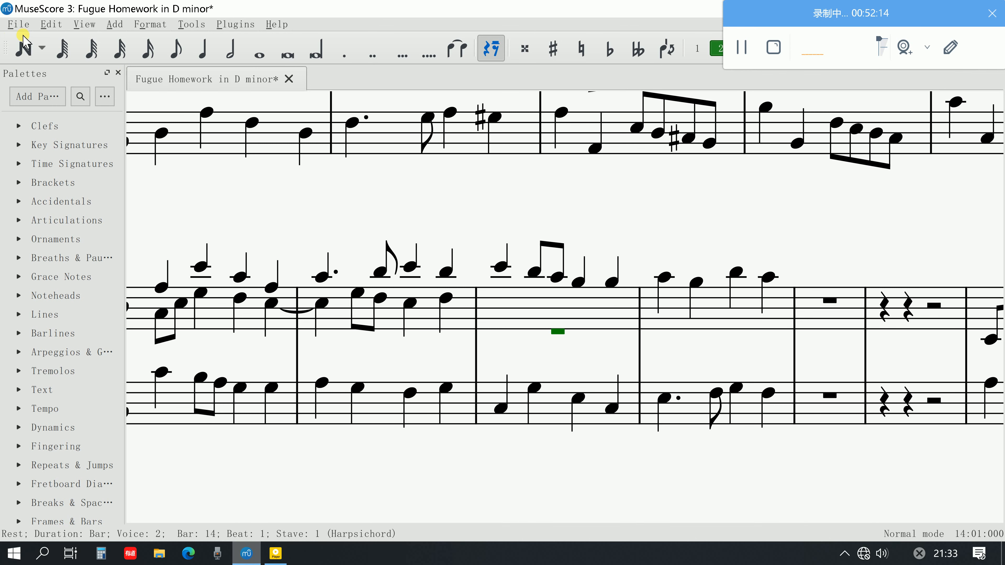
click(23, 46)
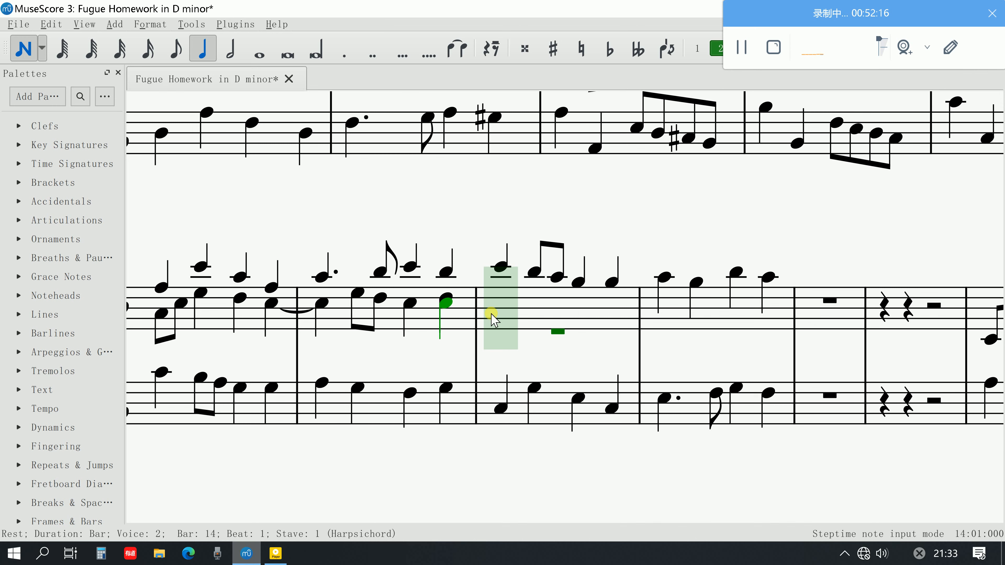
click(495, 295)
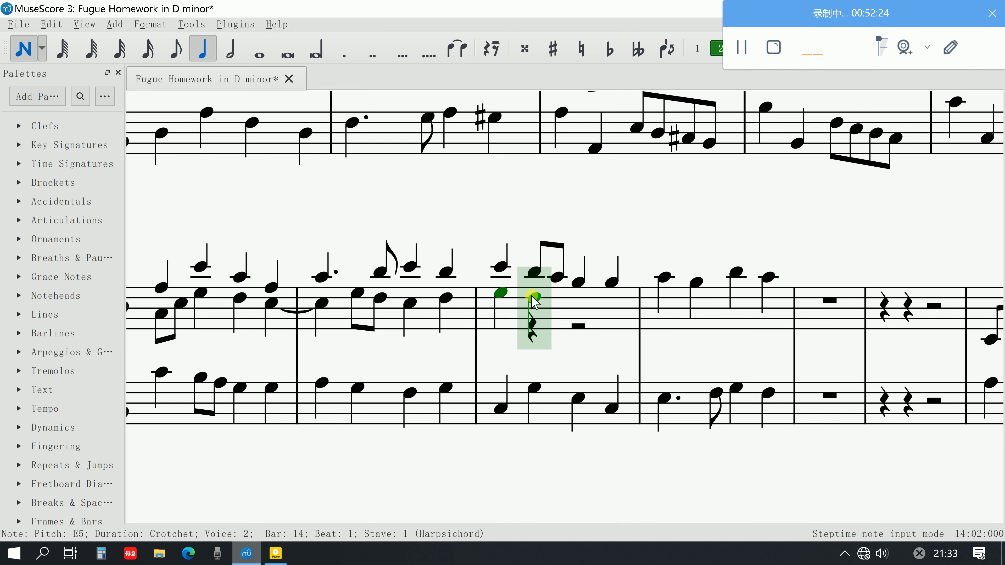
click(175, 48)
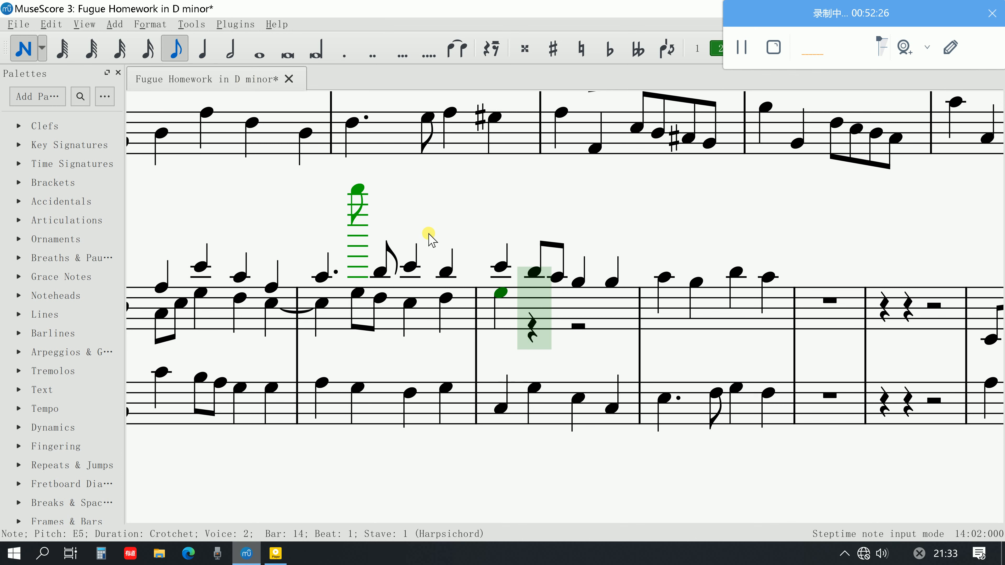
click(534, 297)
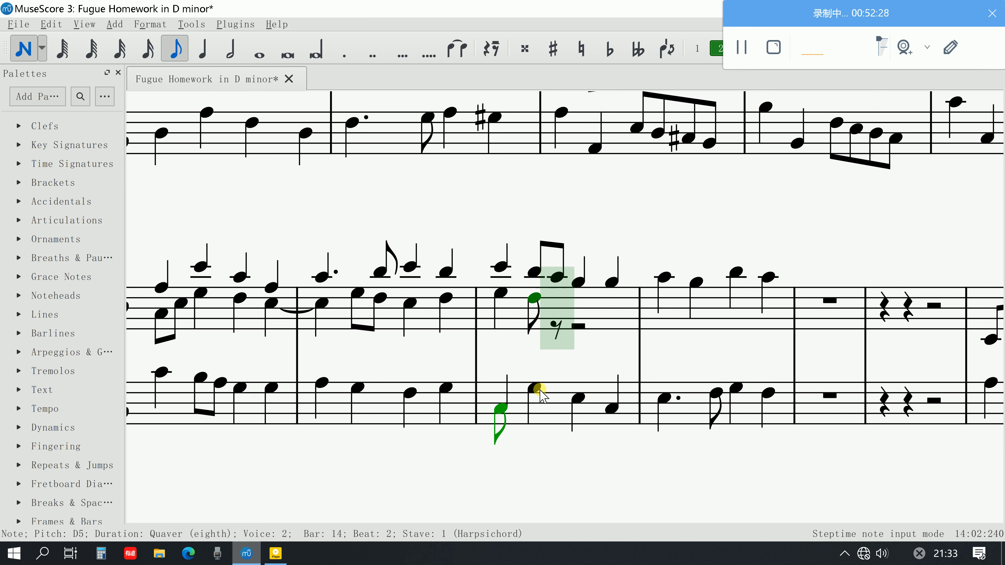
click(555, 293)
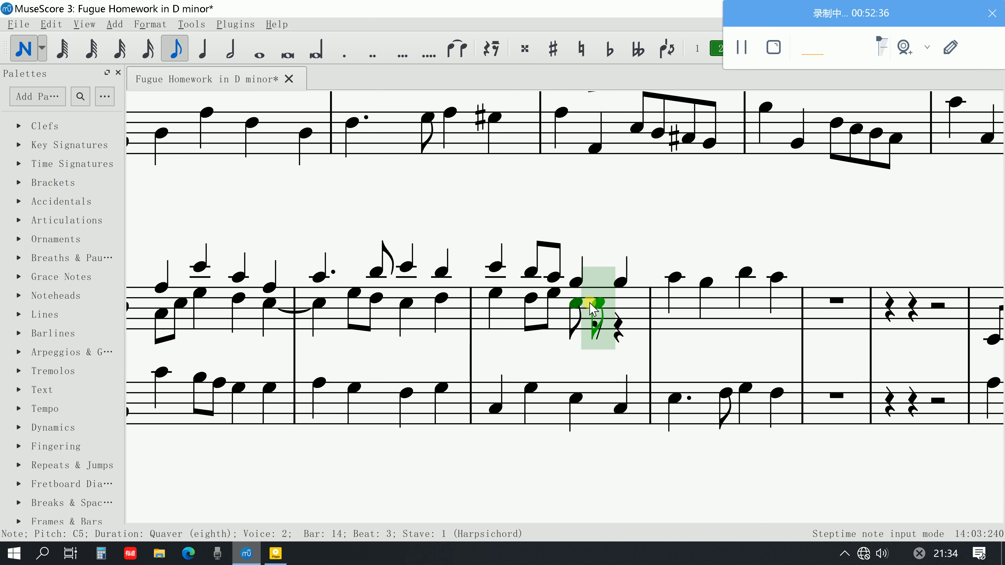
Complete the second voice in bar 14 with a minim C5 on beat 3 instead of a quaver
click(576, 304)
key(ctrl+z)
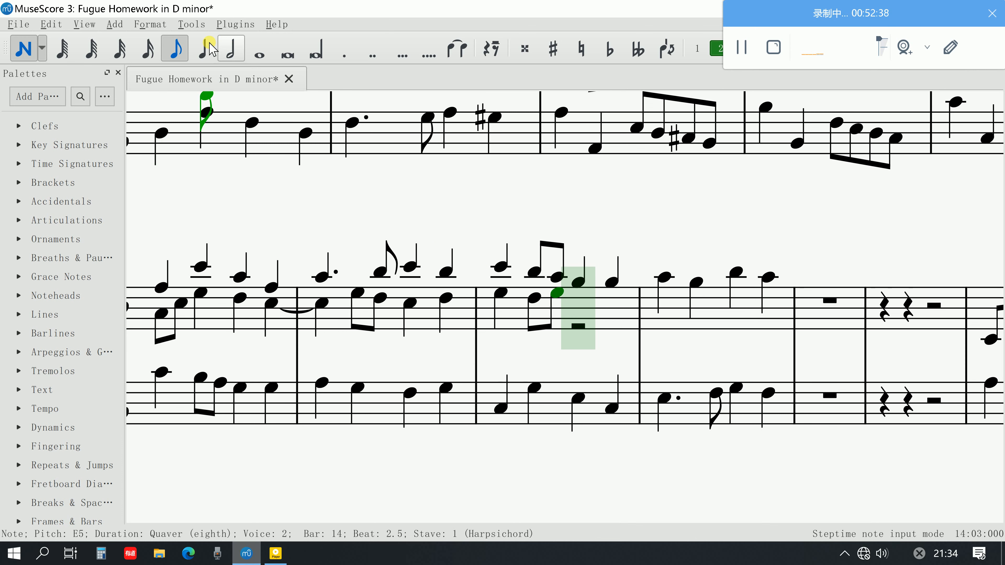
click(203, 48)
click(233, 45)
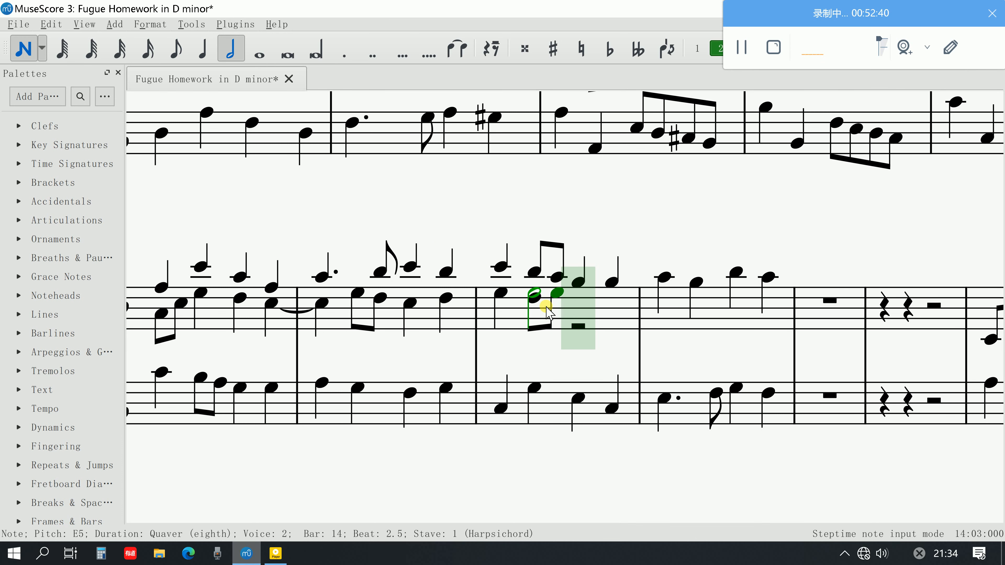
click(577, 304)
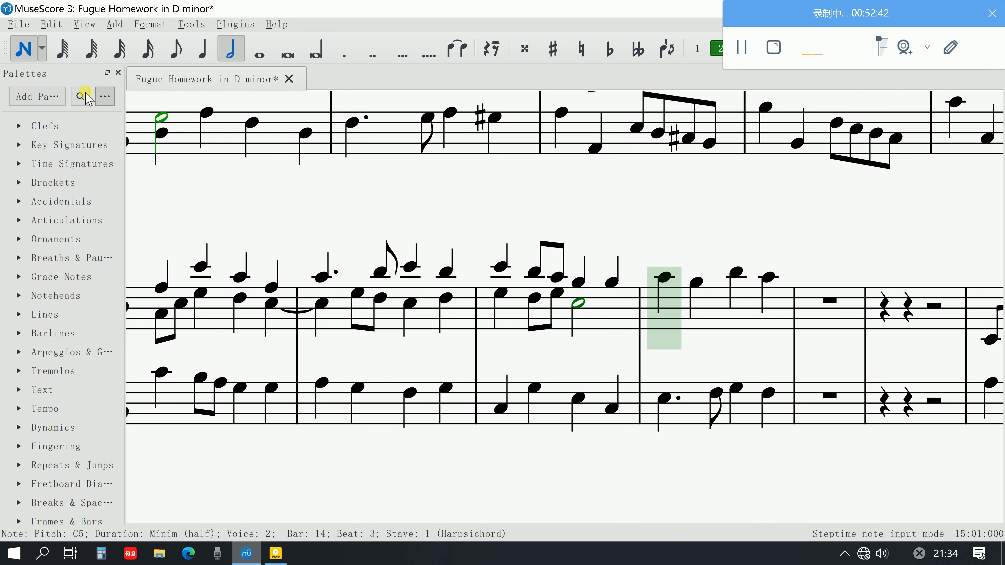
click(25, 49)
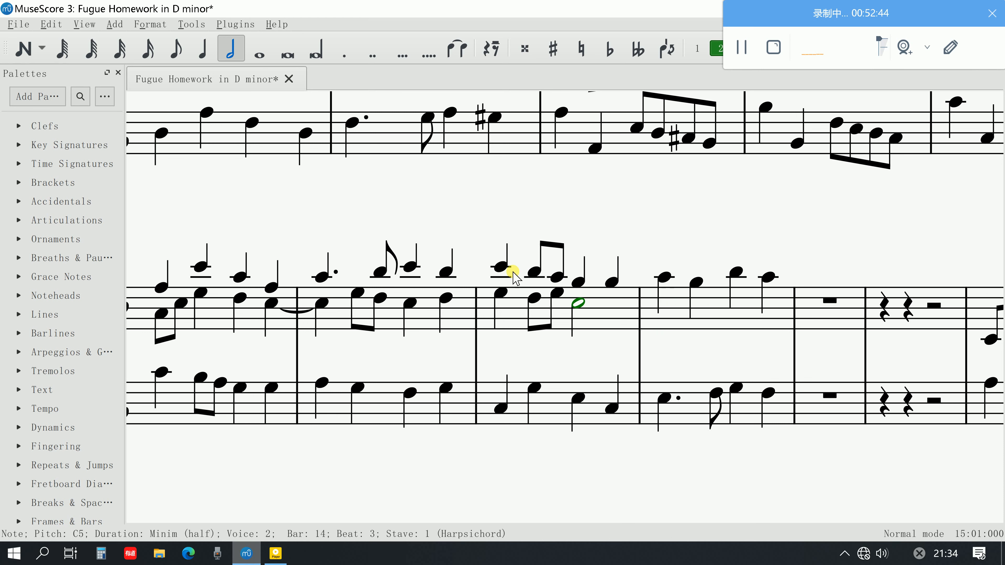
Play back bars 14–15 from C6, and replay bar 15 from its first A5
click(500, 268)
key(space)
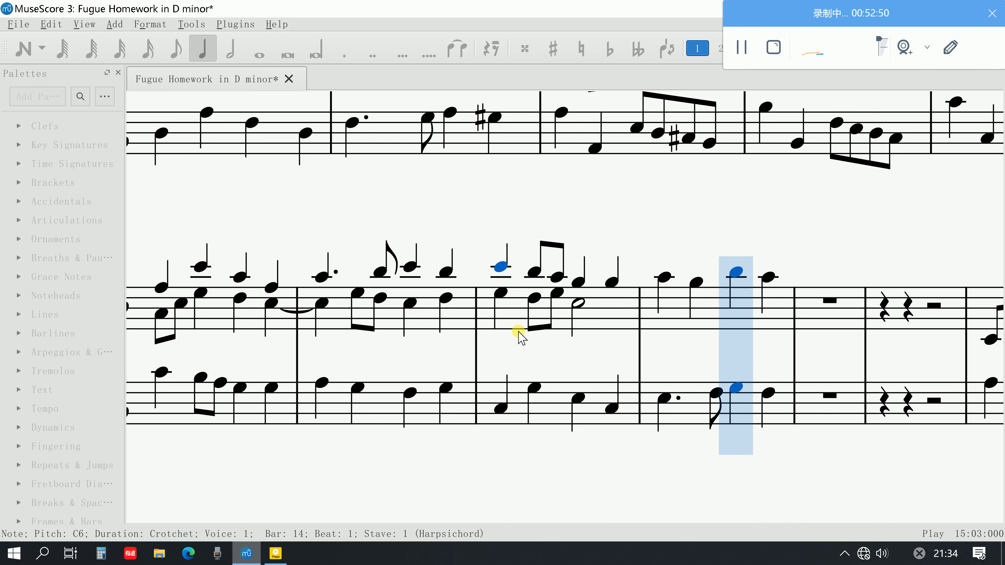
key(space)
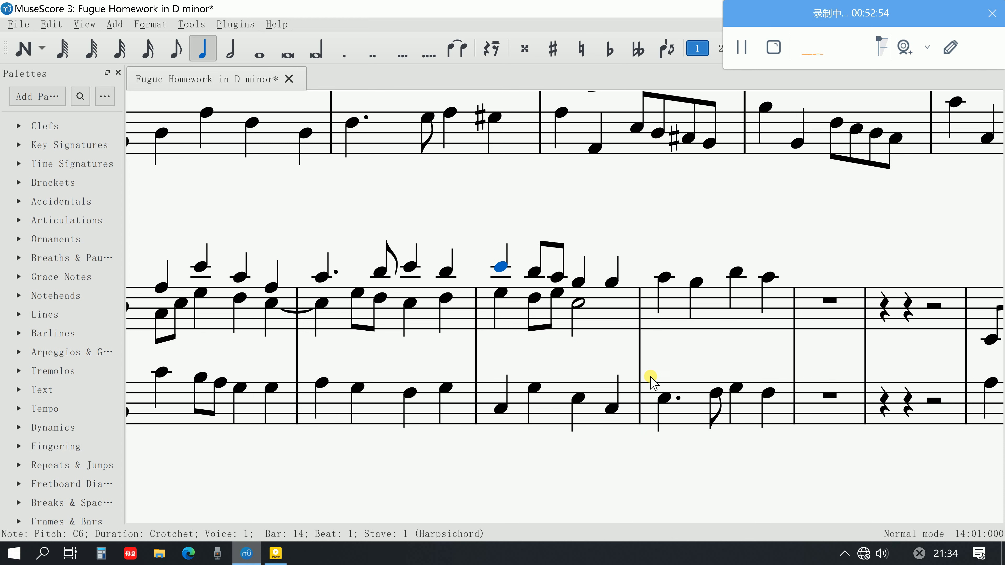
click(657, 277)
key(space)
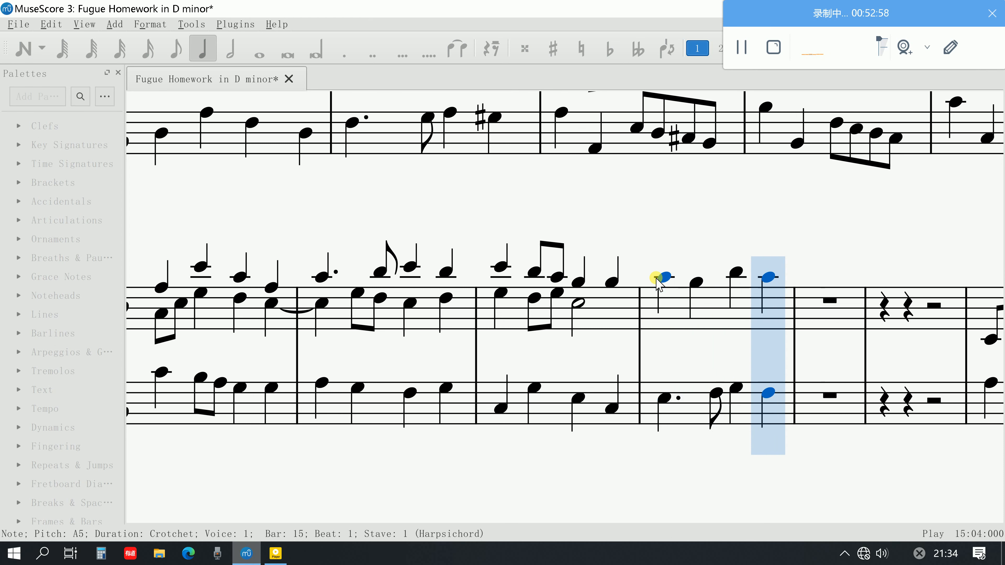
key(space)
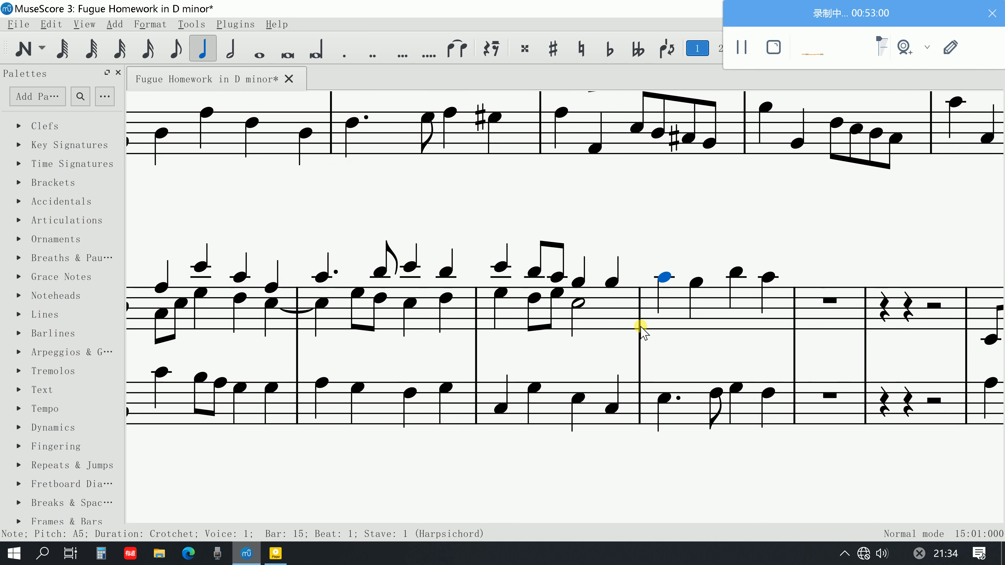
Review the upper-voice figure in bar 7 and compare it with the music around bars 12–15
scroll(641, 329, down, 3)
scroll(641, 328, up, 10)
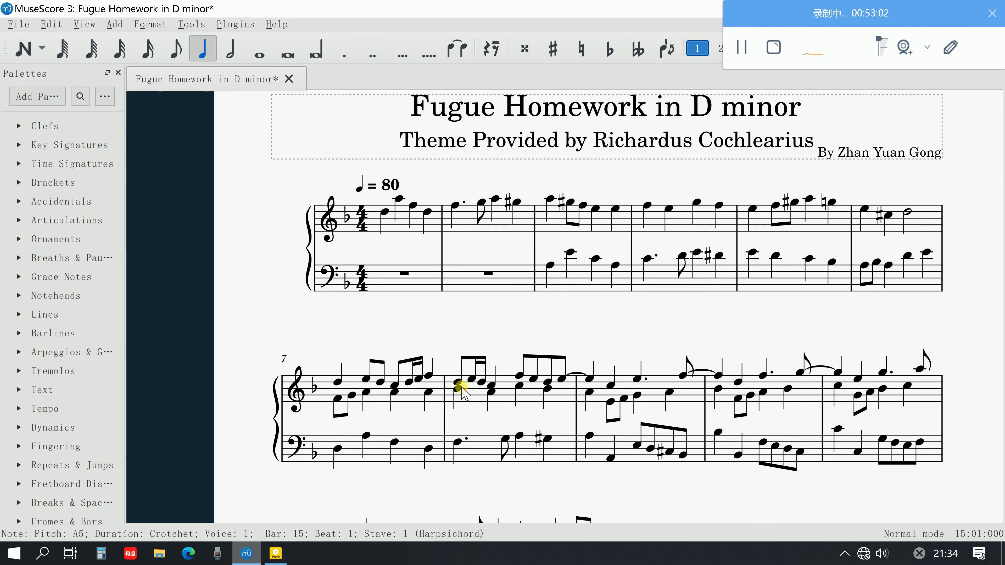
click(338, 382)
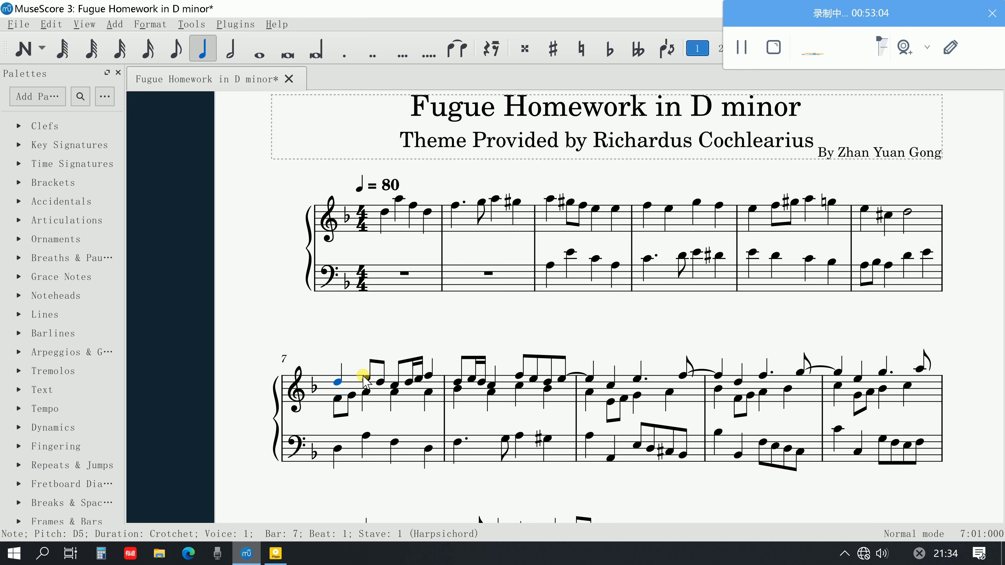
key(4)
scroll(639, 366, down, 6)
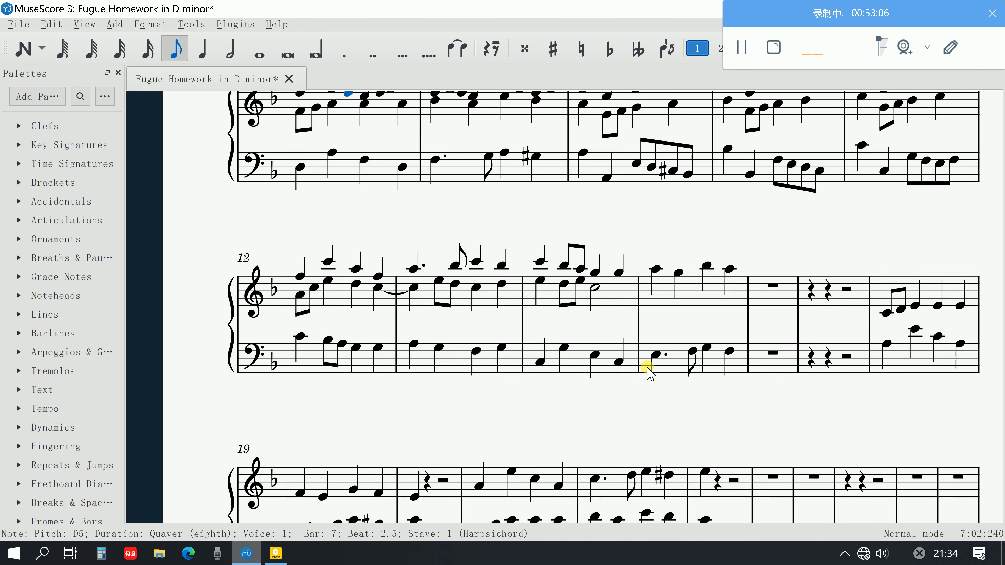
scroll(665, 387, down, 4)
scroll(680, 396, up, 5)
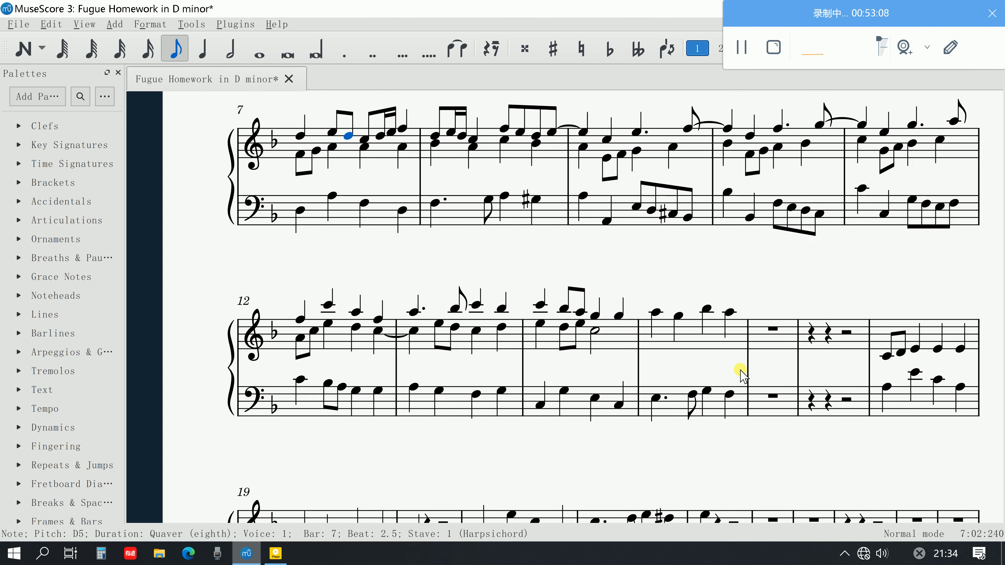
scroll(740, 376, up, 3)
ctrl+scroll(740, 381, up, 8)
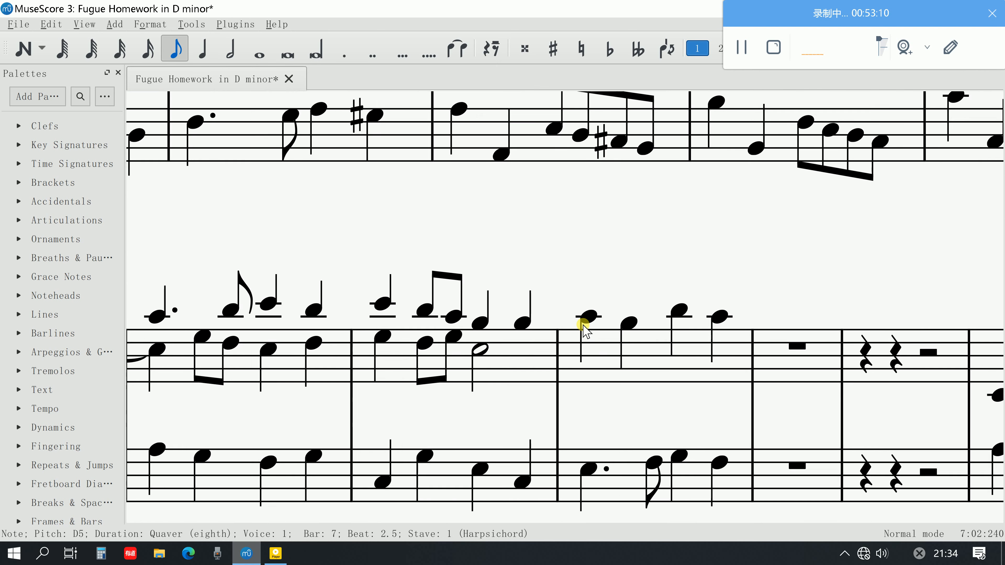
ctrl+scroll(585, 328, down, 2)
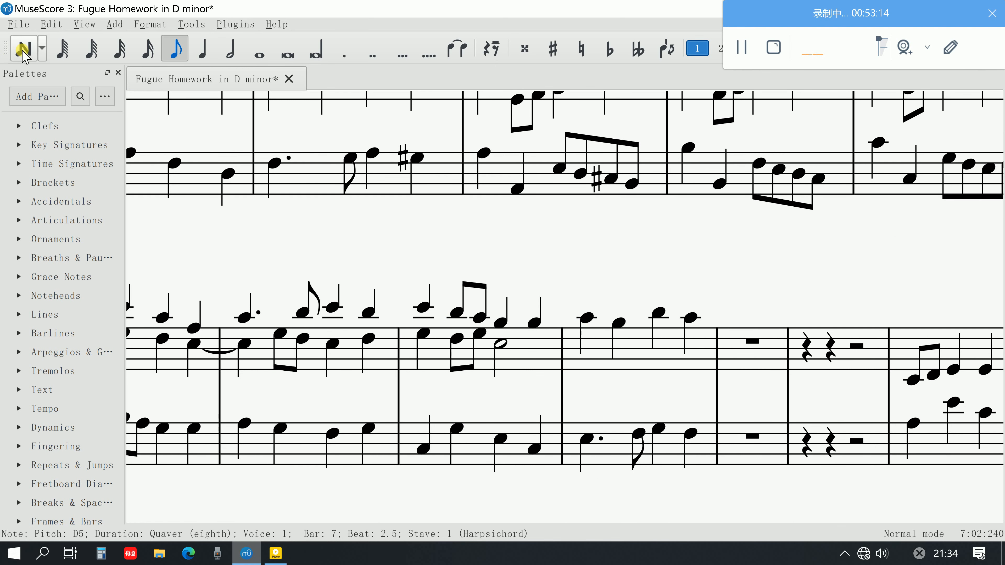
Start the second voice in bar 15 of the upper staff with a crotchet C5 followed by quavers D5 and C5
click(24, 48)
click(202, 48)
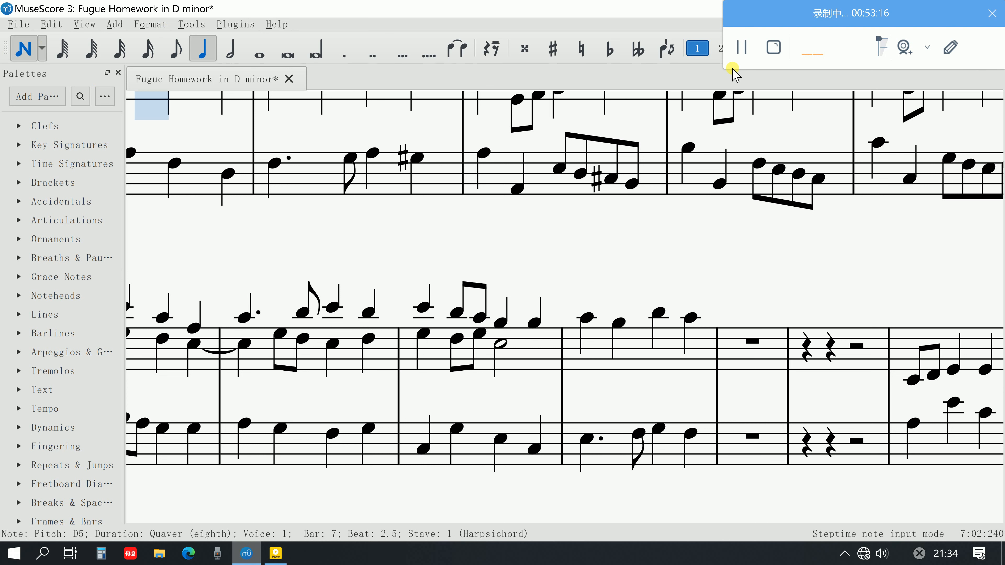
click(719, 49)
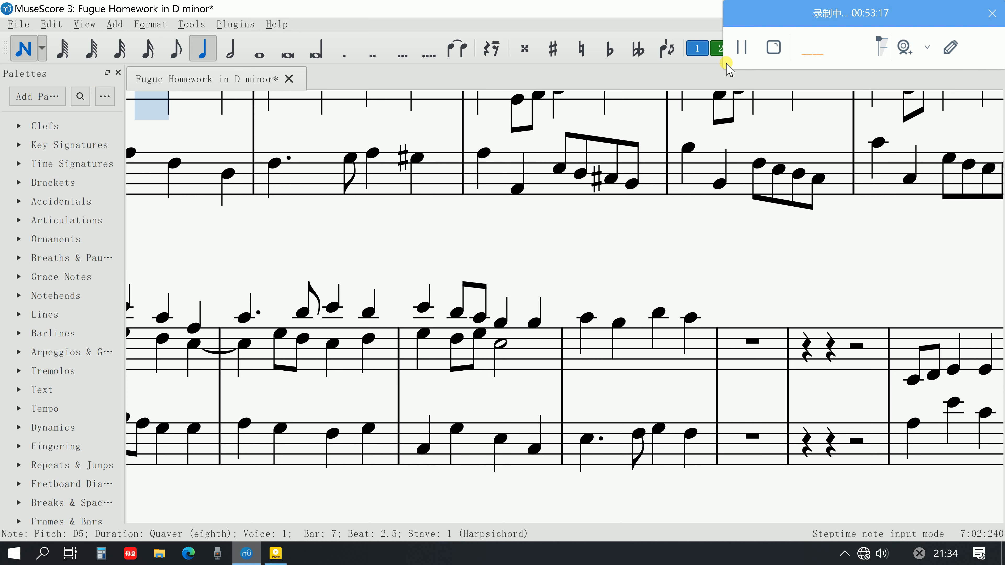
click(586, 345)
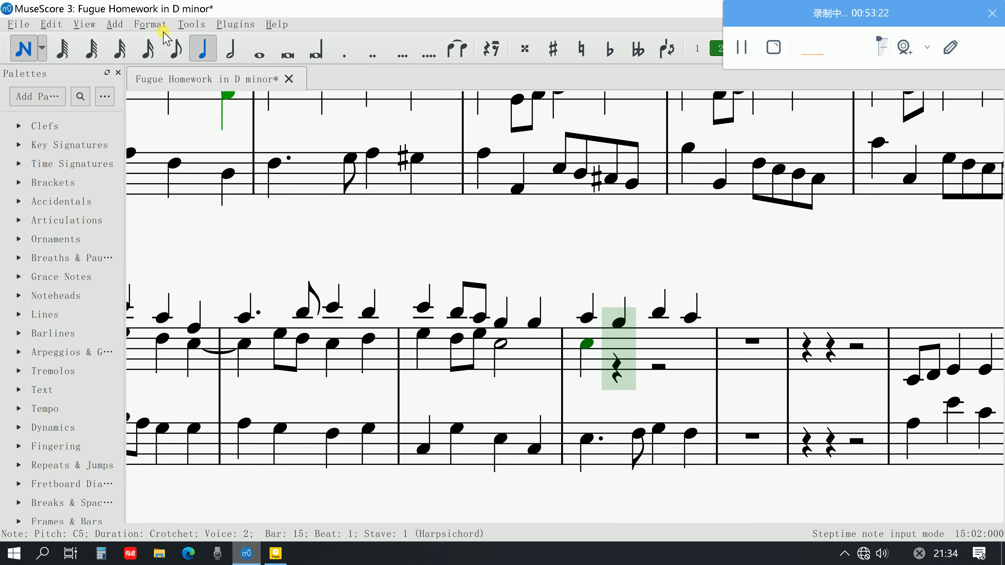
click(174, 49)
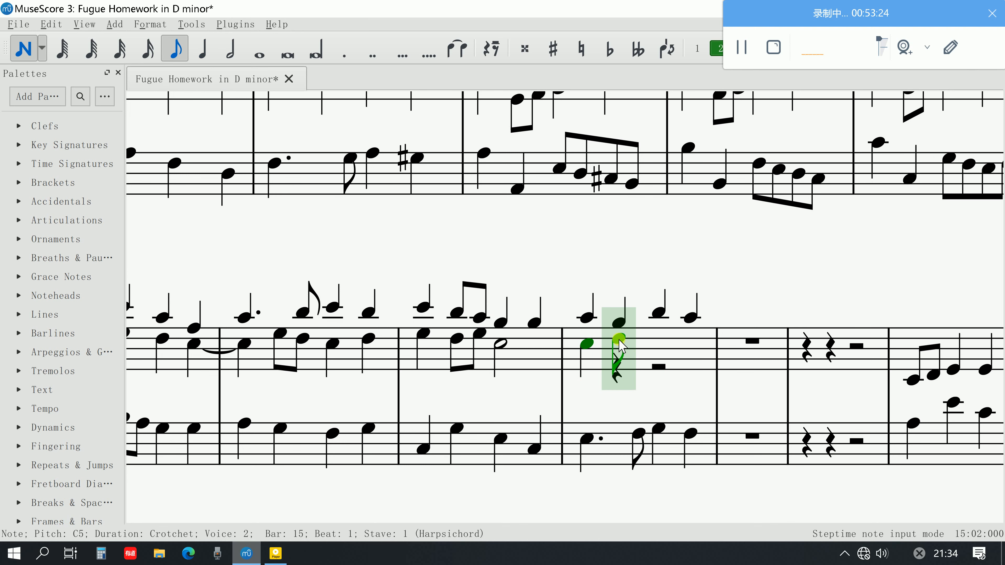
click(619, 340)
click(637, 343)
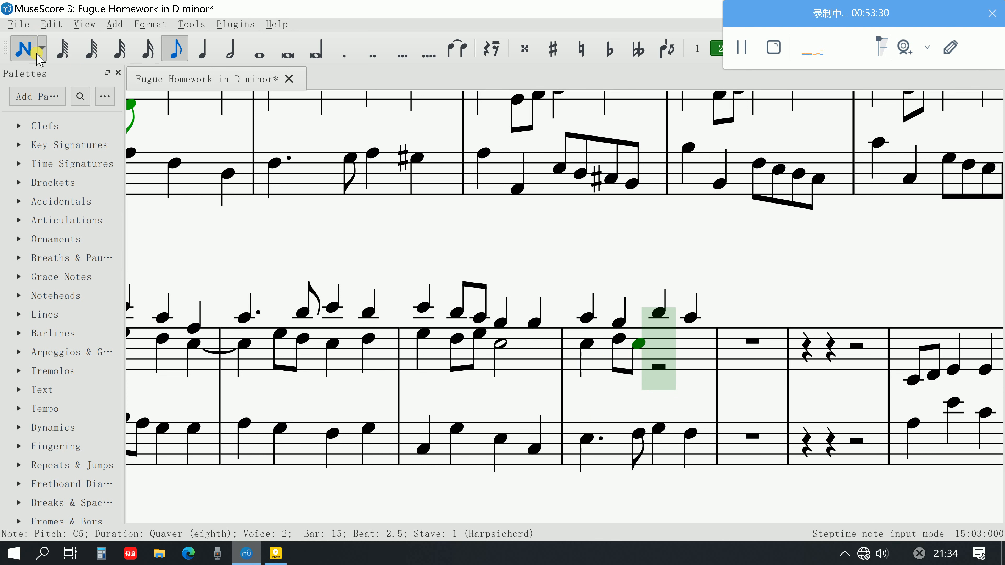
click(24, 49)
Play back from the first A5 in bar 15, and examine the upper-voice quaver figure on beats 3–4 of bar 8
click(578, 318)
key(space)
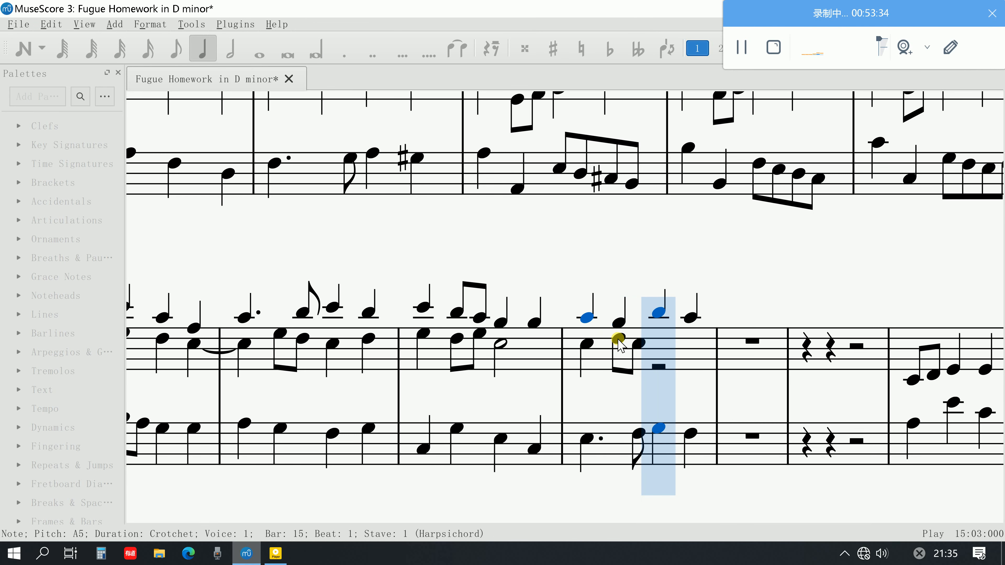
key(space)
scroll(625, 338, up, 10)
scroll(625, 341, down, 3)
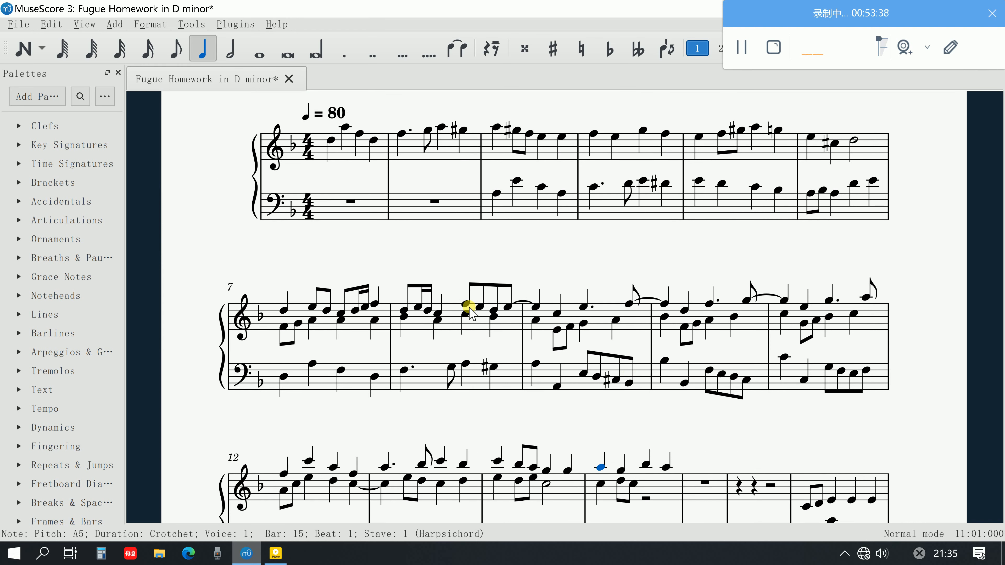
click(466, 305)
click(480, 307)
click(494, 311)
scroll(665, 380, down, 3)
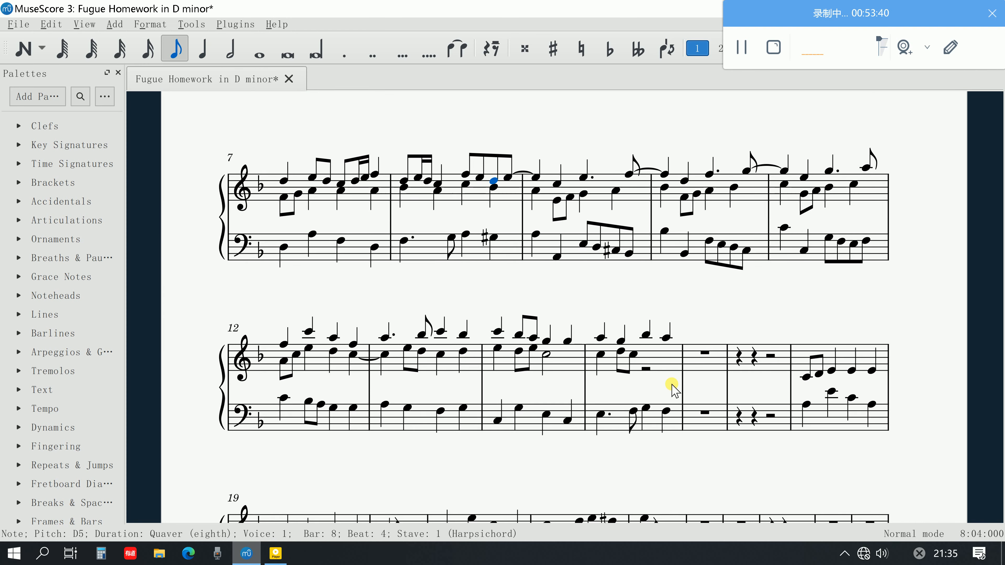
scroll(669, 386, up, 3)
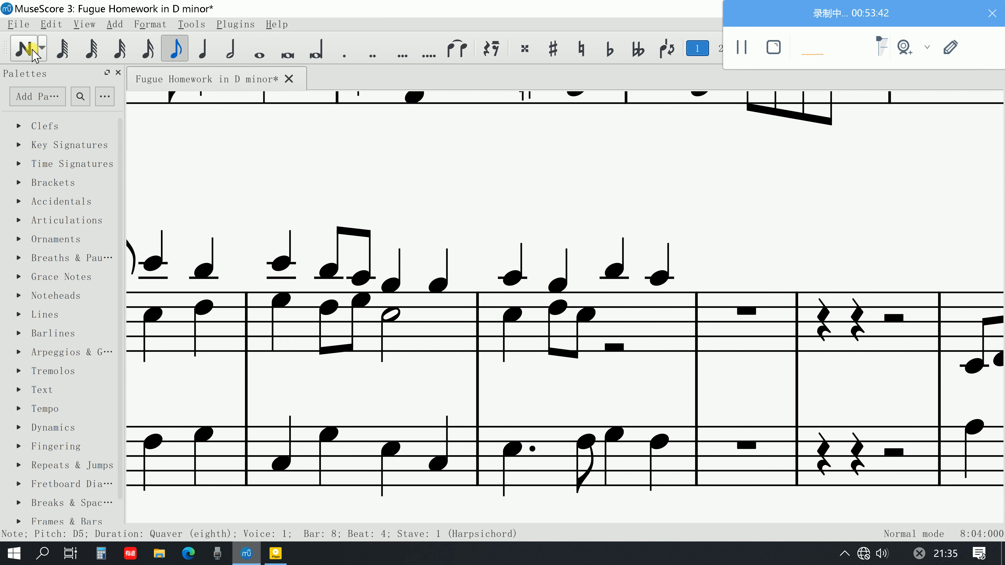
Complete the second voice in bar 15 of the upper staff with quavers B♭4 and D5 and a crotchet C5
click(24, 48)
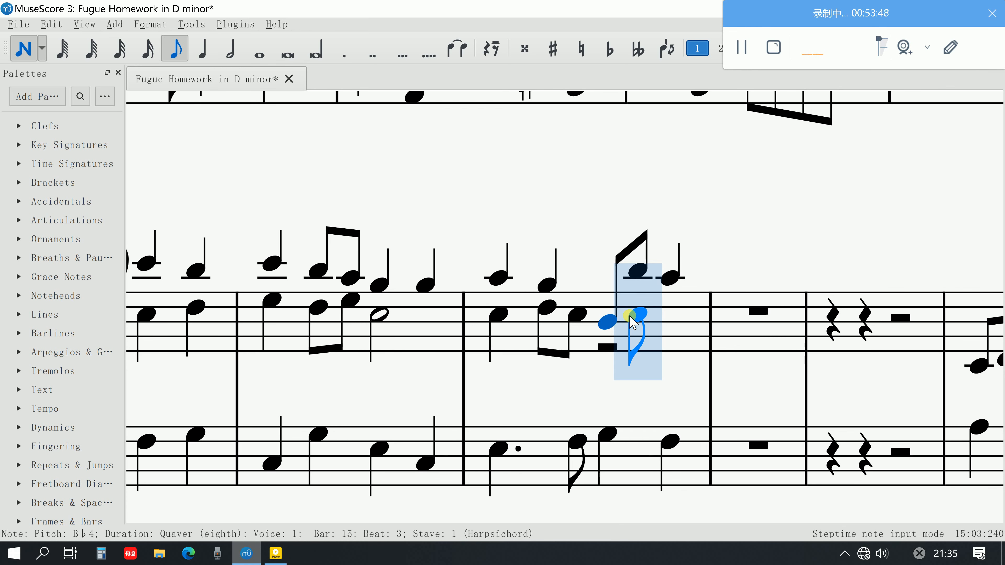
click(716, 49)
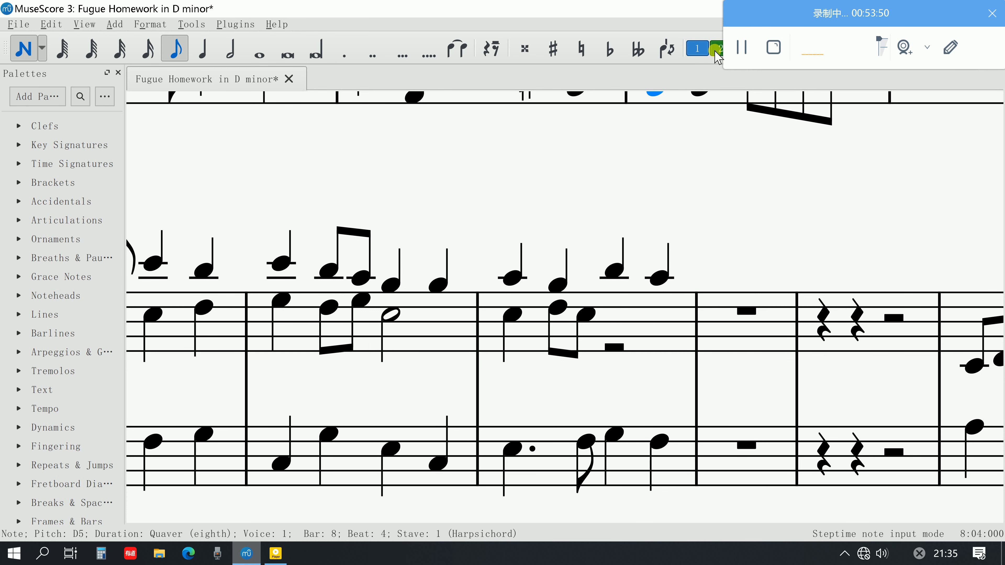
click(635, 319)
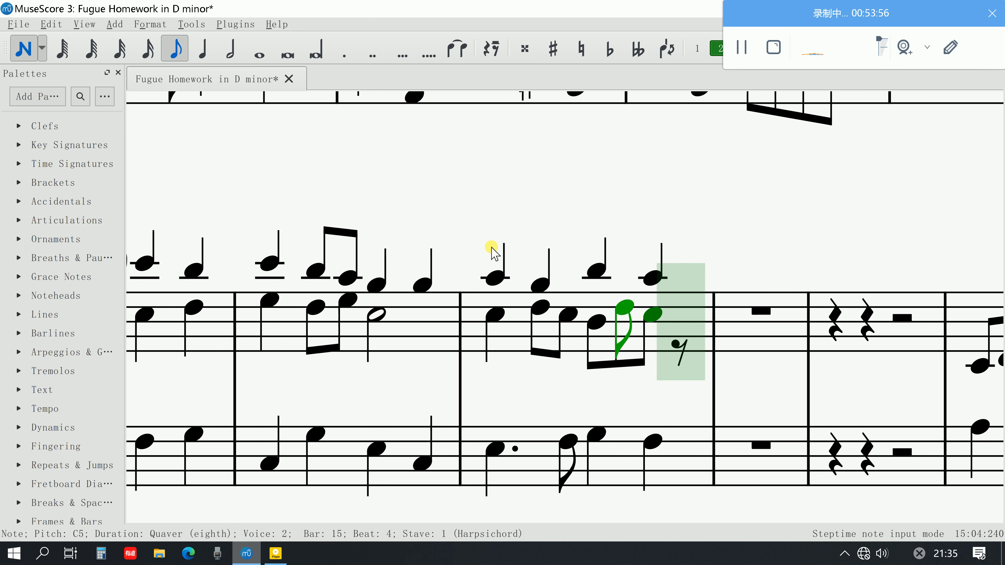
click(191, 41)
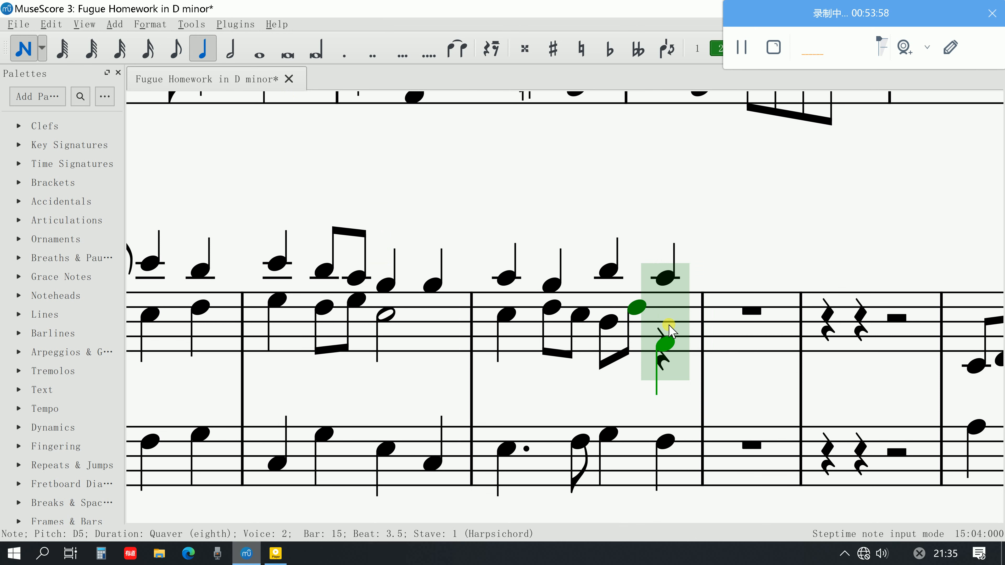
click(665, 315)
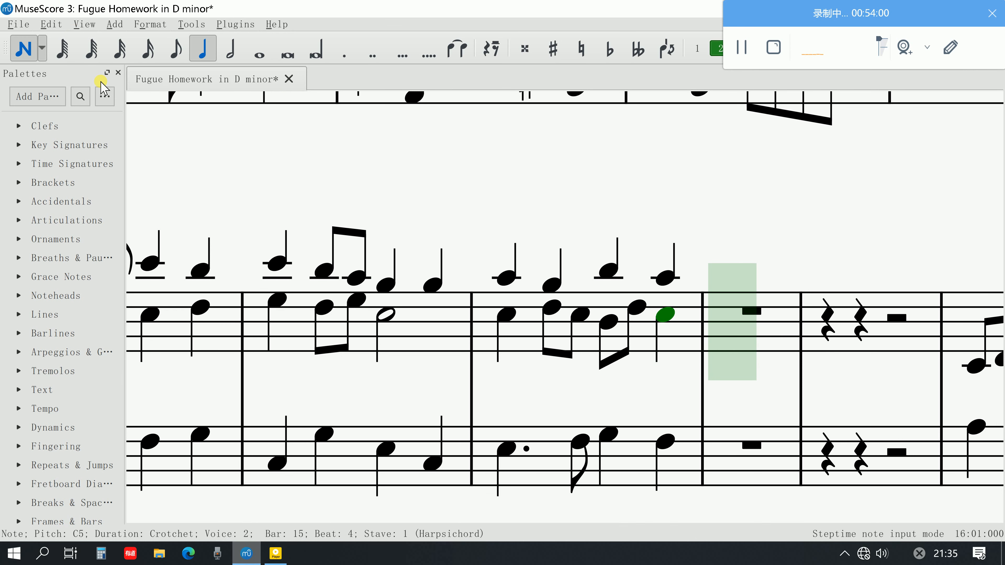
click(40, 57)
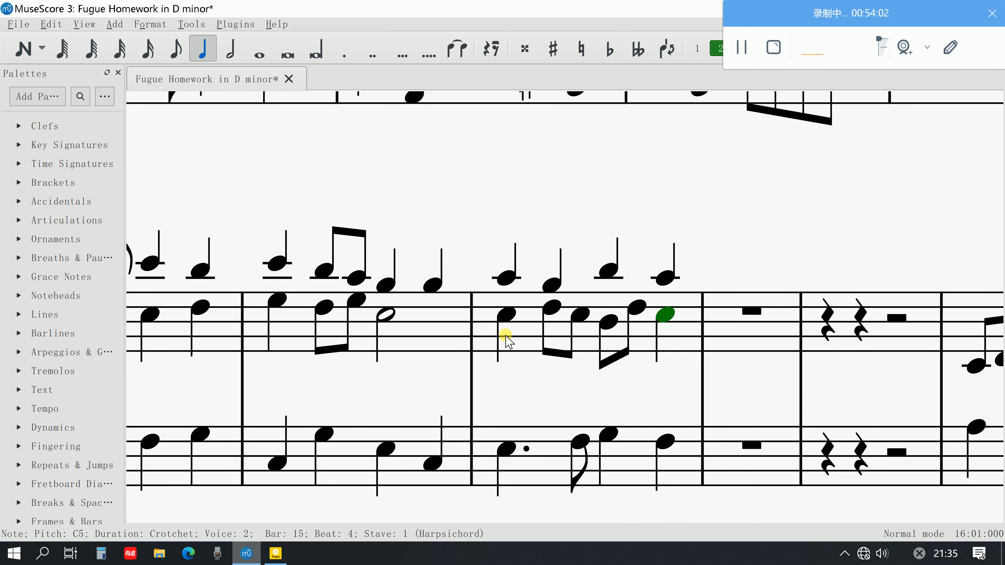
Play back bar 15 from its first second-voice C5
click(504, 319)
key(space)
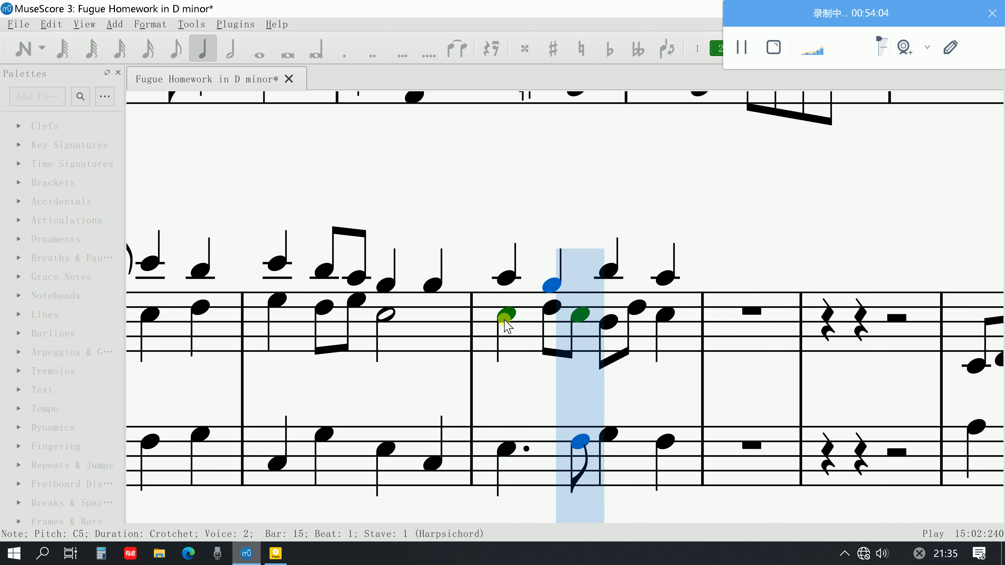
key(space)
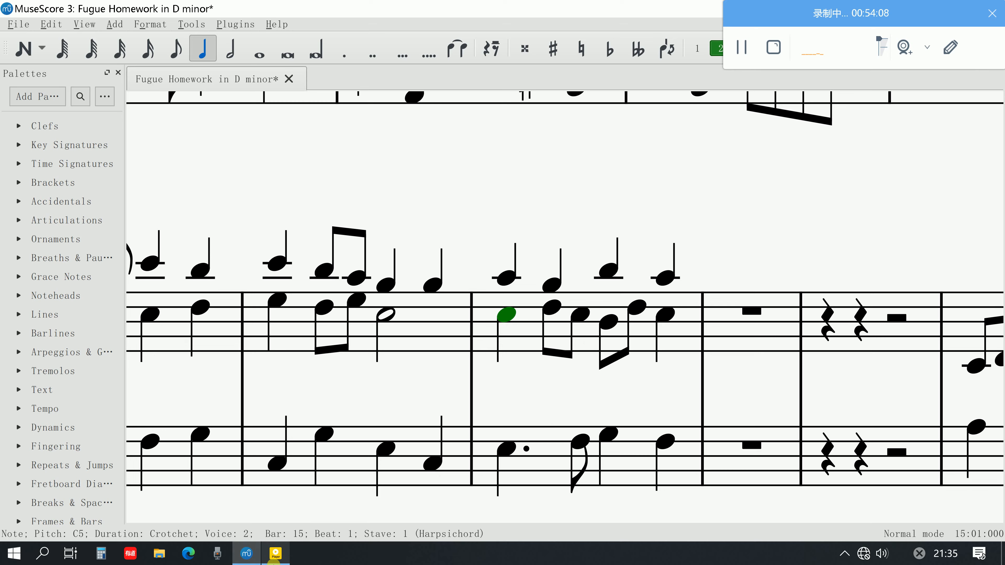
Switch to the fugue guide PDF in Adobe Acrobat and read steps 10–15 on subject entries, sequences and the B flat major cadence
click(274, 558)
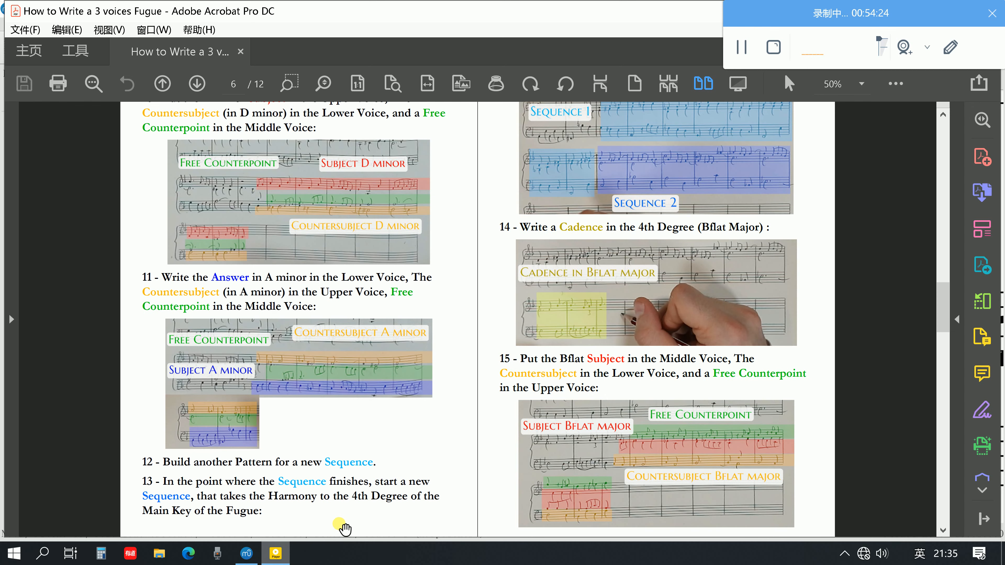
scroll(386, 475, up, 2)
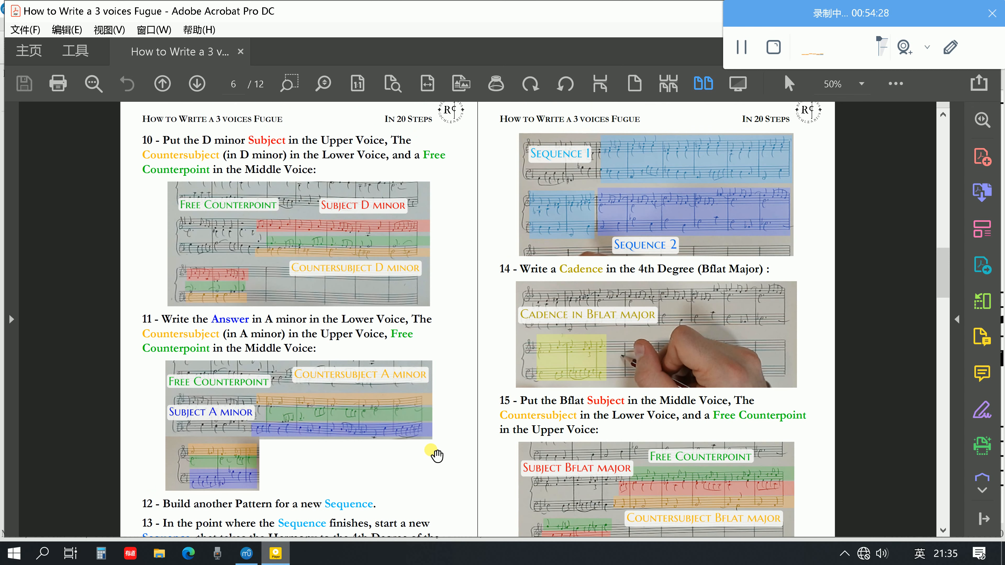
scroll(440, 453, down, 1)
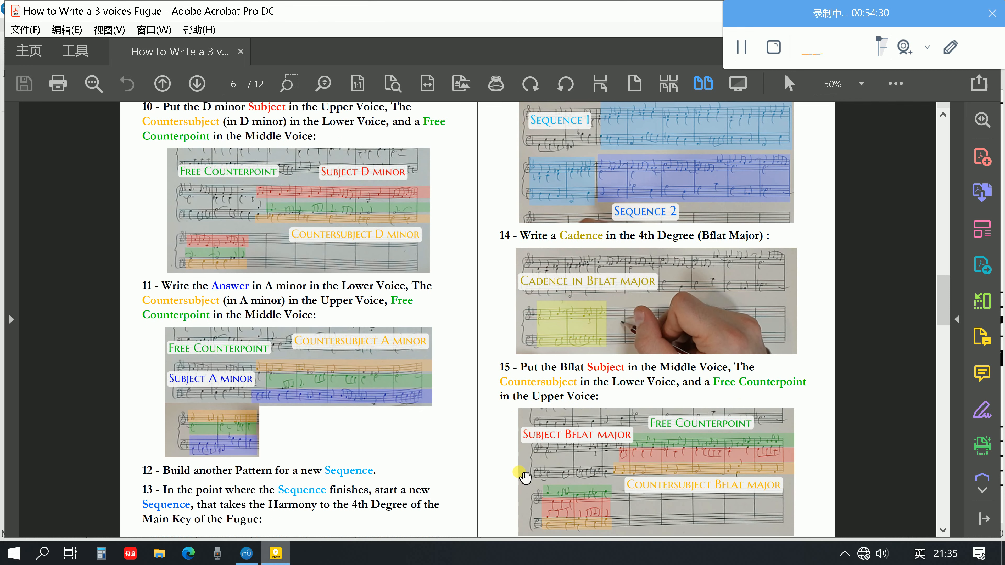
scroll(624, 360, up, 1)
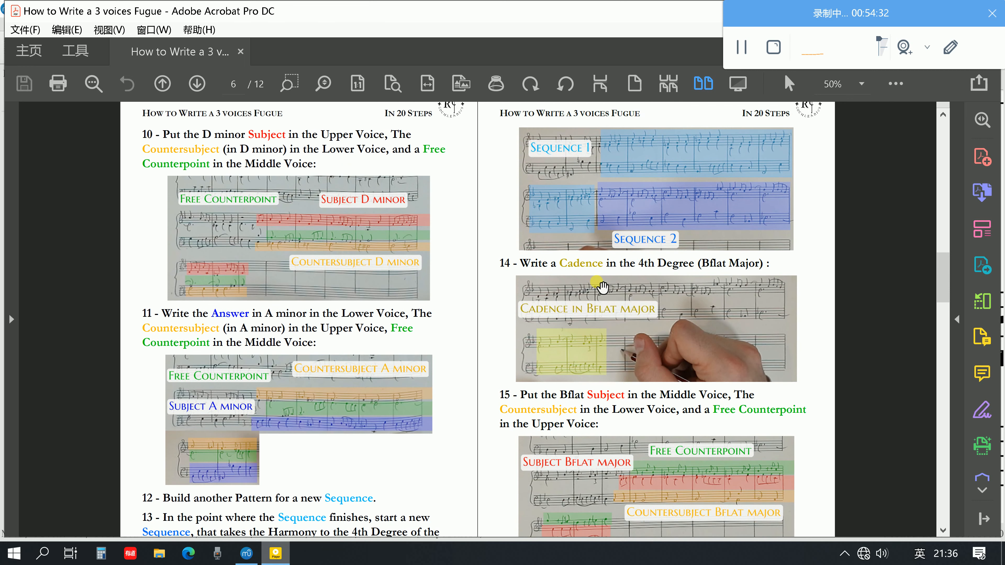
scroll(600, 287, down, 2)
scroll(347, 483, up, 1)
mouse_move(348, 479)
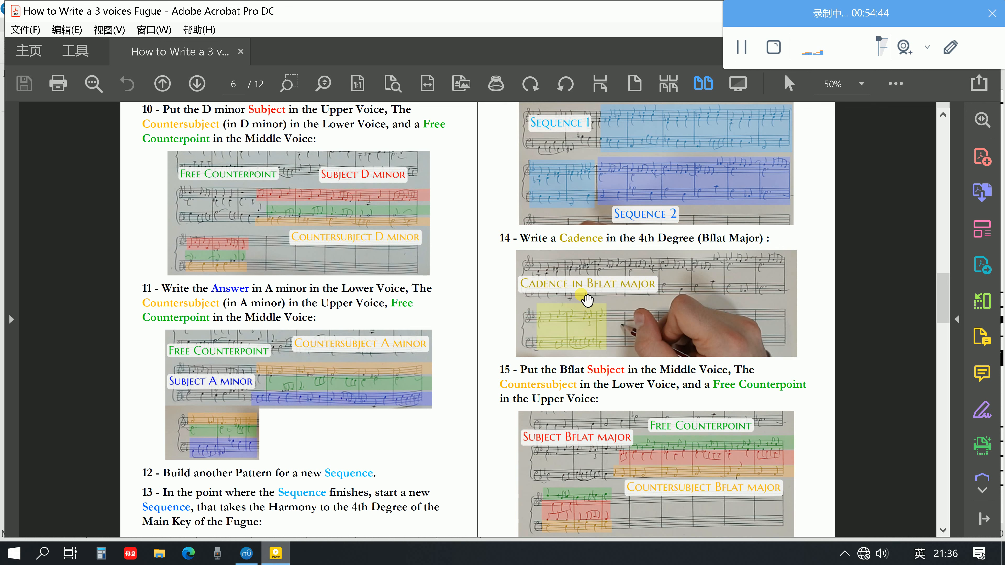
Look back at guide steps 4–9 on the first entries, sequence and D minor cadence, and compare them with steps 10–15
scroll(574, 317, up, 10)
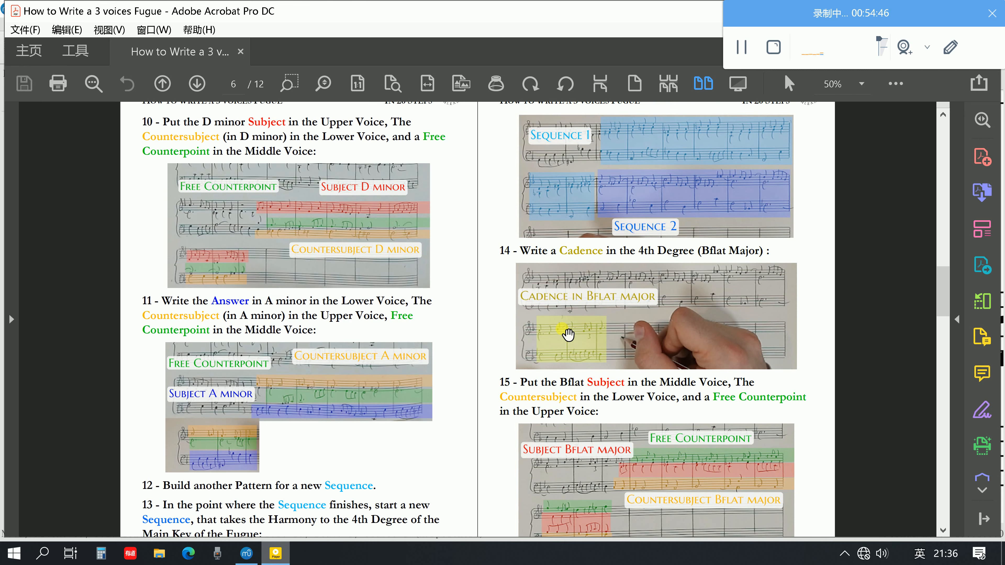
scroll(568, 334, up, 5)
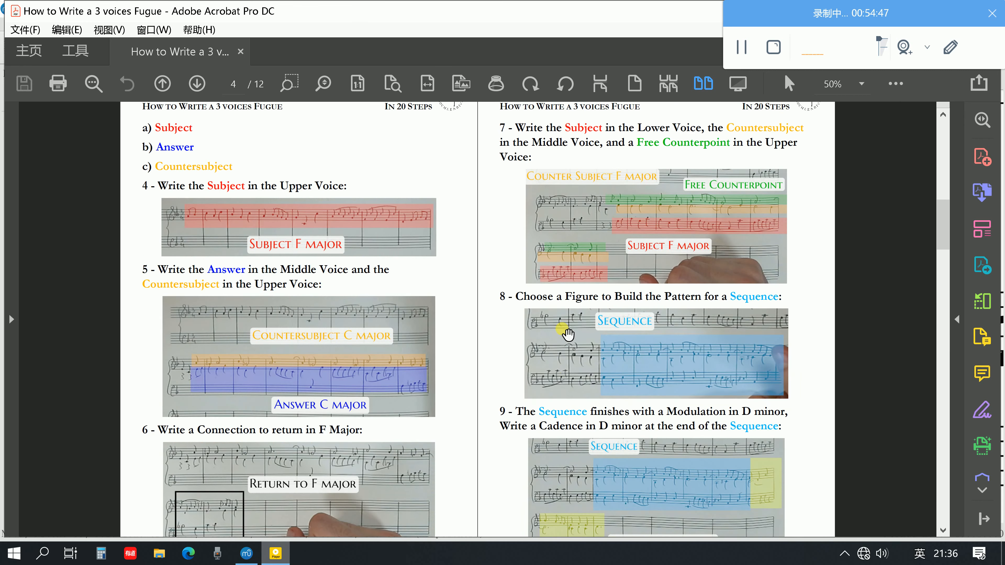
scroll(568, 335, down, 3)
scroll(321, 344, down, 1)
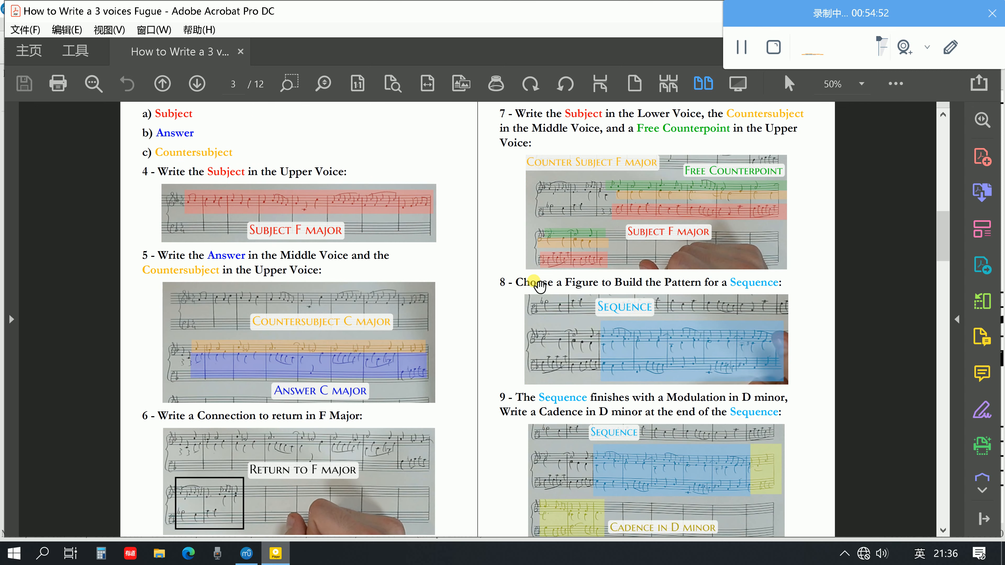
scroll(751, 522, down, 1)
scroll(762, 526, down, 3)
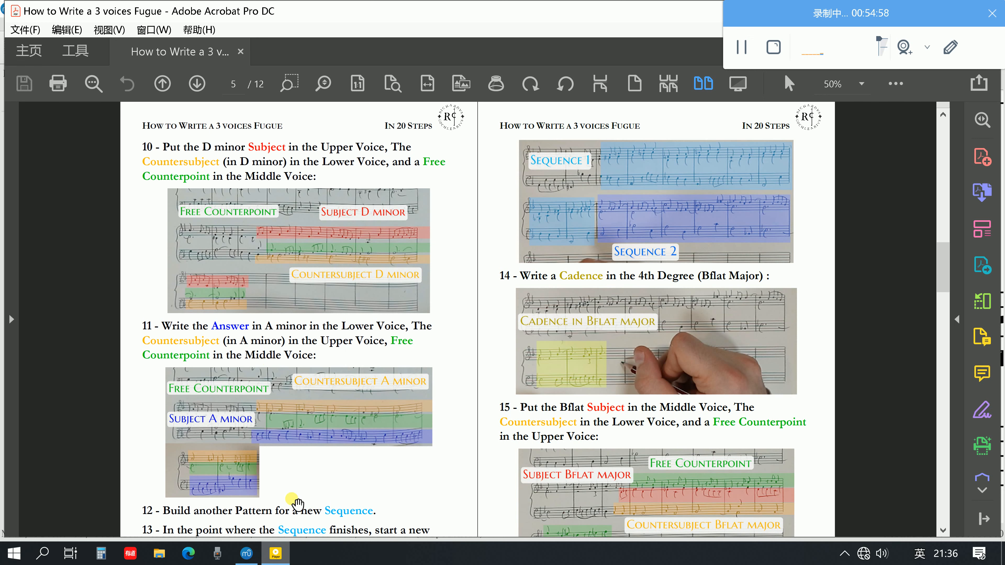
scroll(578, 352, down, 1)
scroll(579, 352, down, 1)
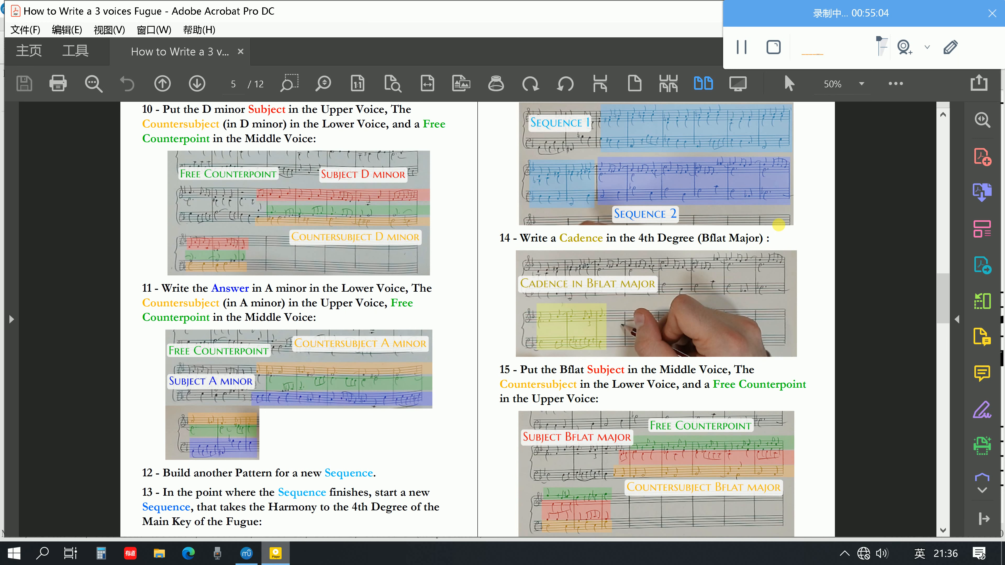
Read guide steps 16–20 on the final answer, stretto, pedal and final cadence, and return to steps 10–15
scroll(616, 323, down, 5)
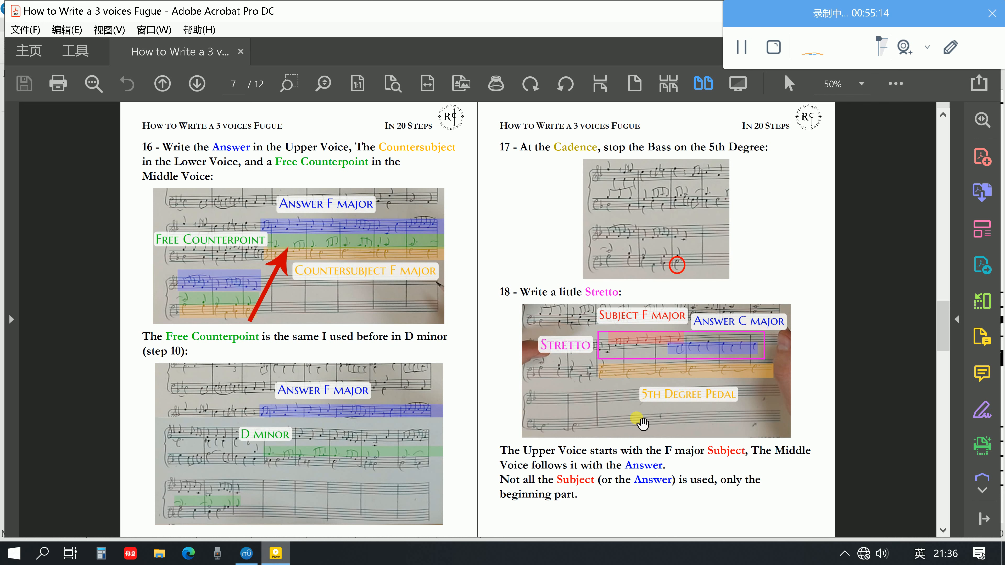
scroll(620, 418, down, 1)
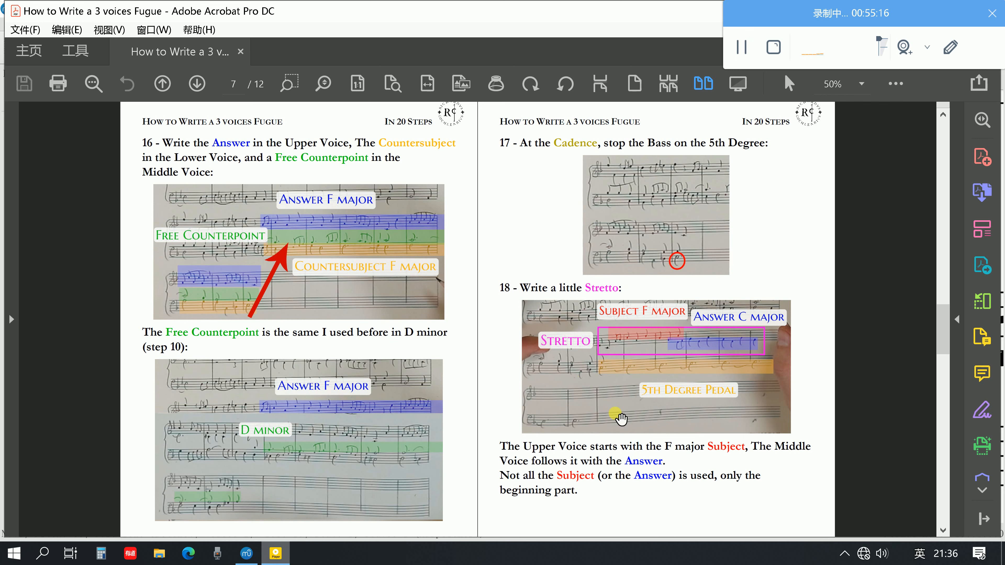
scroll(620, 419, down, 2)
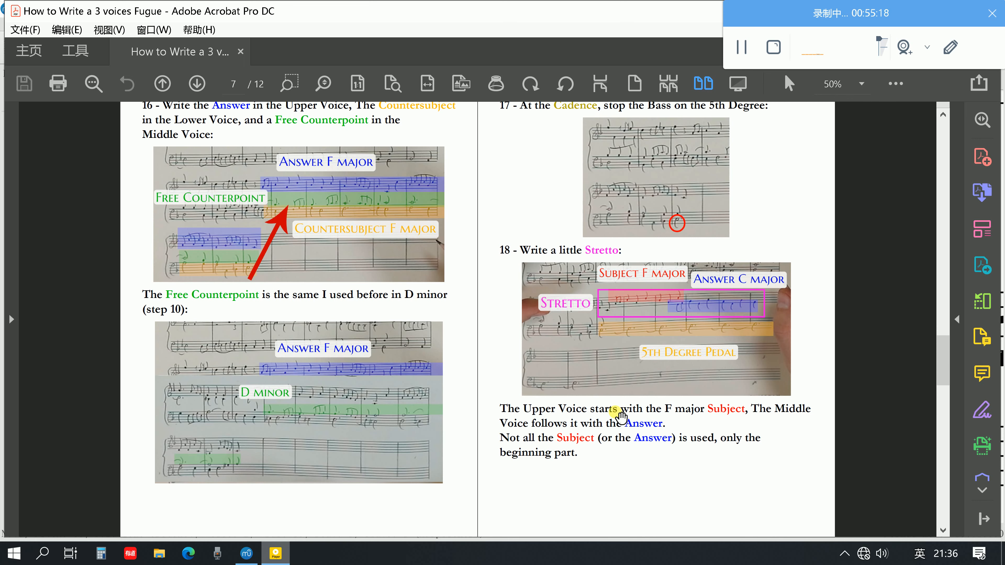
scroll(620, 419, down, 3)
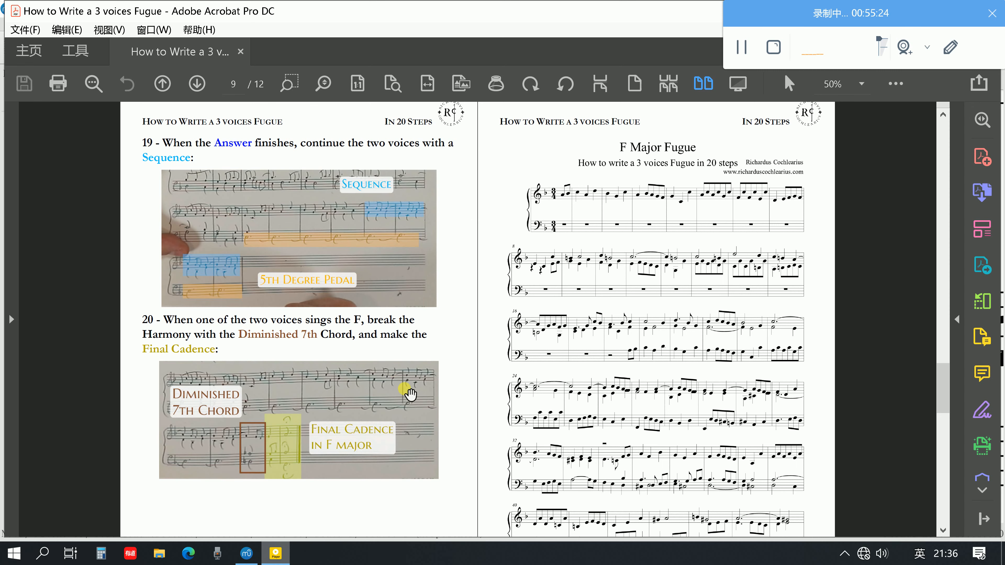
scroll(411, 384, up, 3)
scroll(417, 380, up, 8)
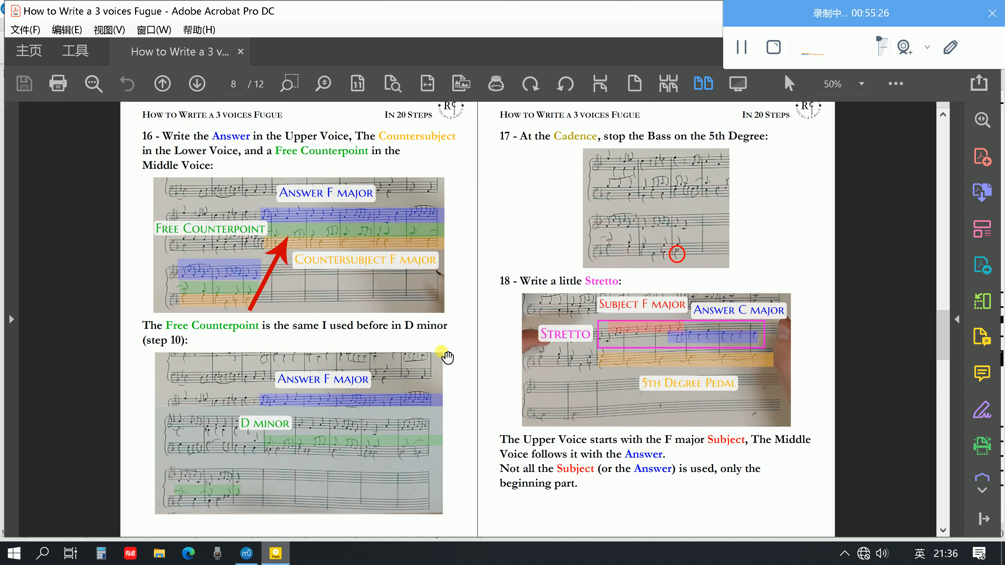
scroll(574, 312, up, 1)
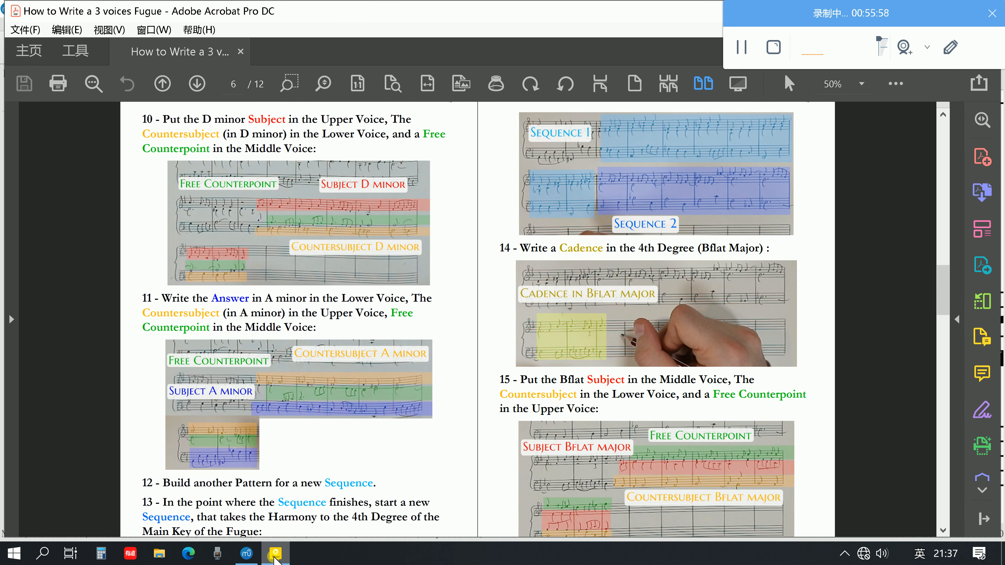
Switch back to the MuseScore score and play it back from the E5 at the start of bar 9
click(246, 553)
scroll(702, 384, down, 2)
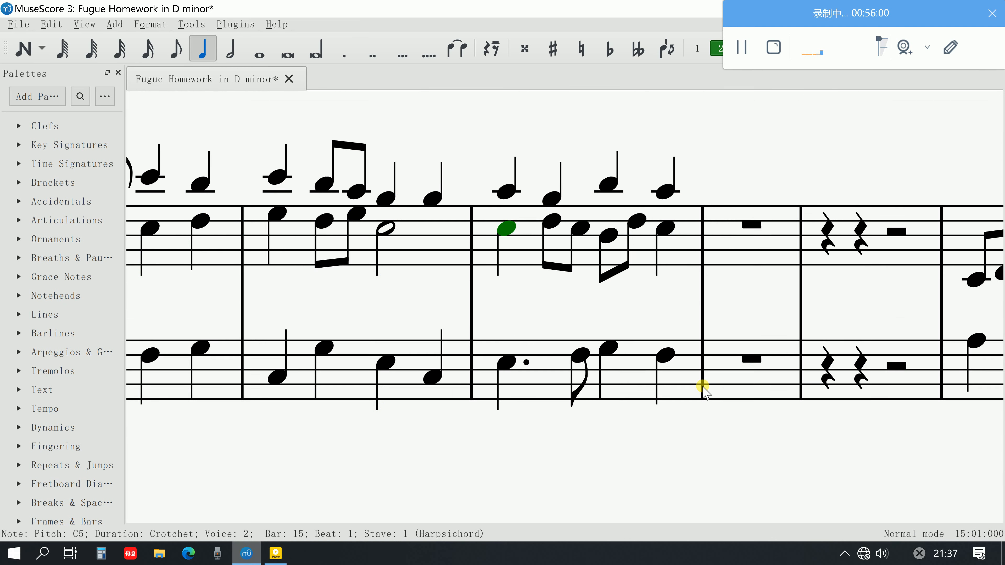
scroll(702, 384, up, 3)
scroll(702, 384, right, 5)
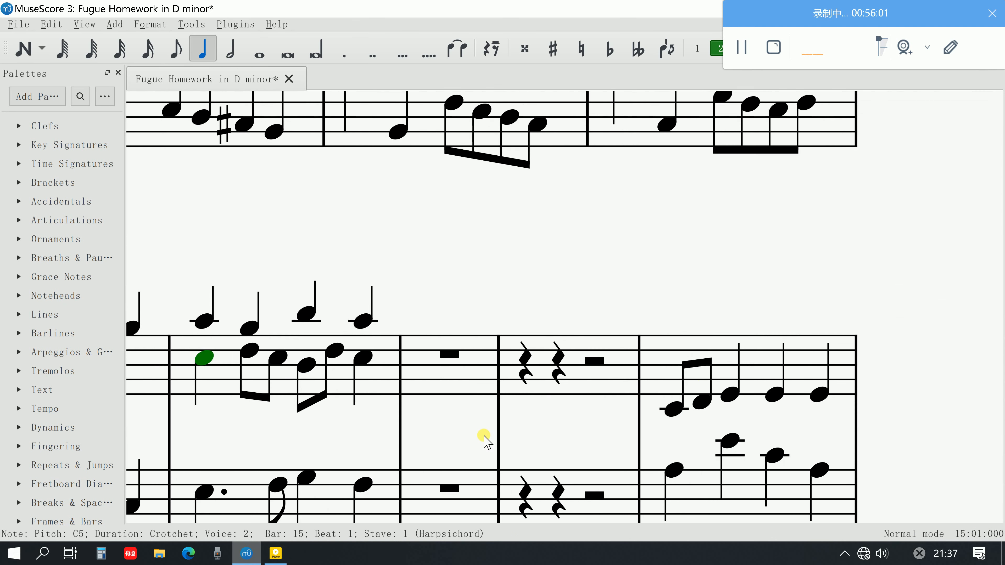
scroll(482, 442, down, 5)
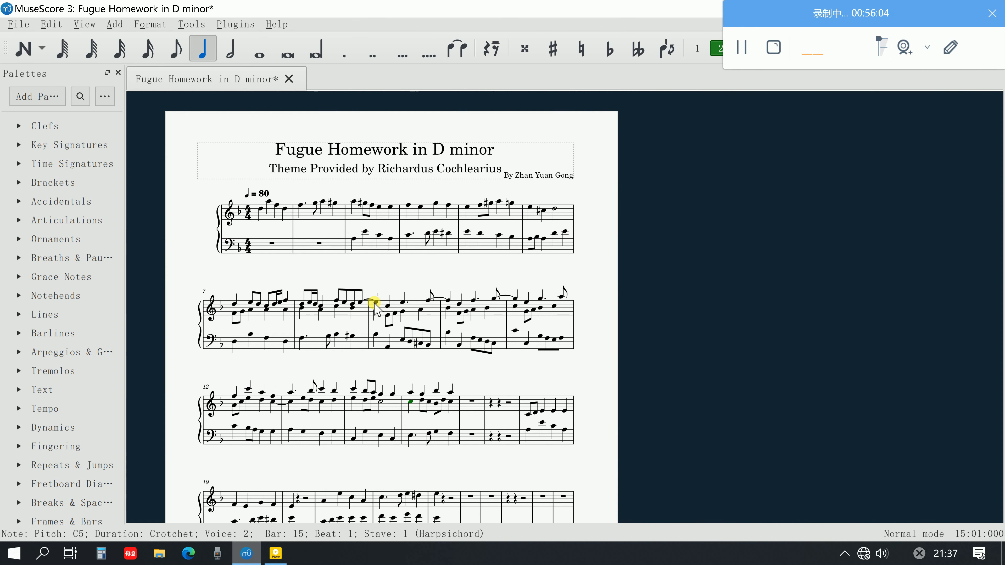
click(377, 303)
key(space)
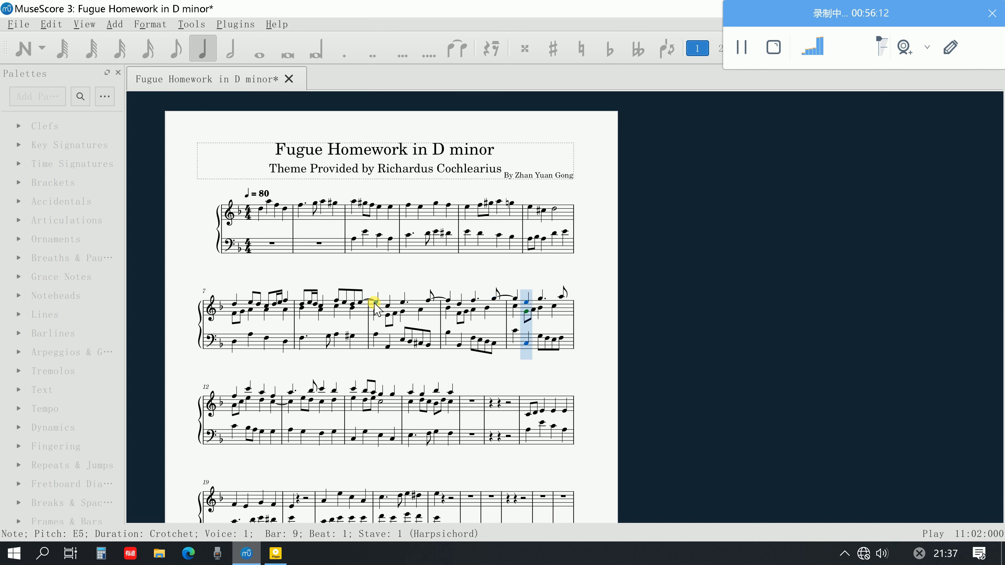
key(space)
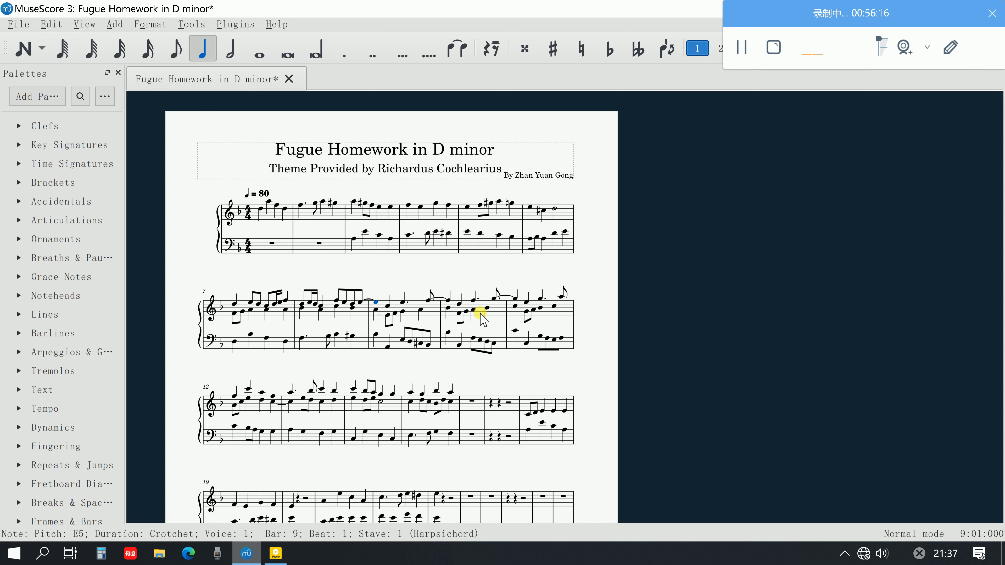
Play back bars 12–15 from the F5 at the start of bar 12, and clear the note selection
click(235, 396)
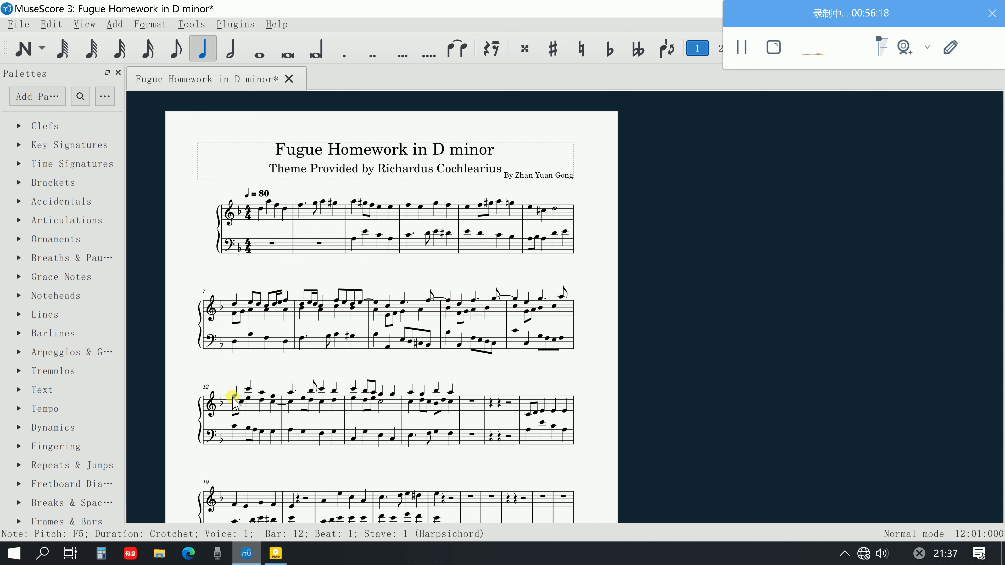
key(space)
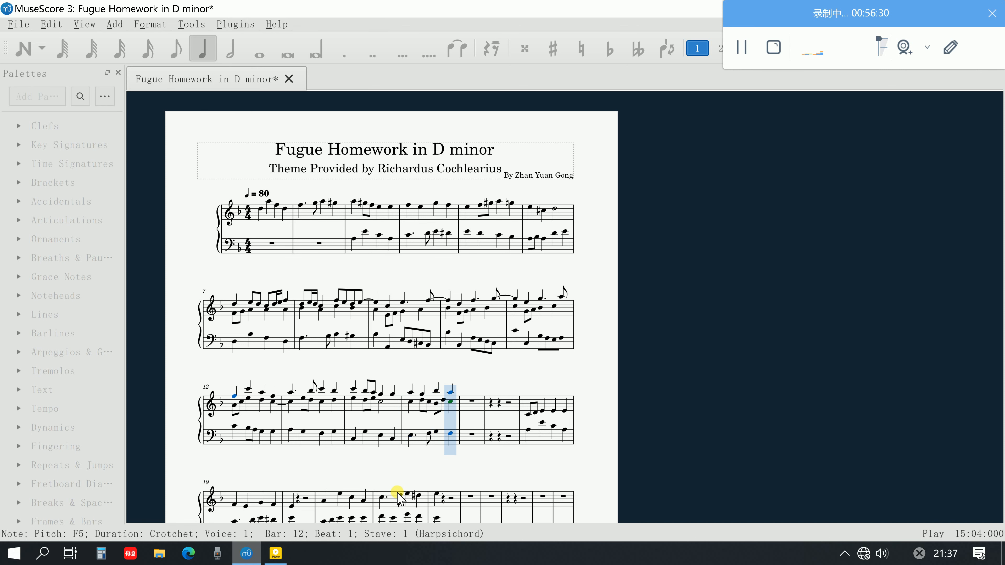
key(space)
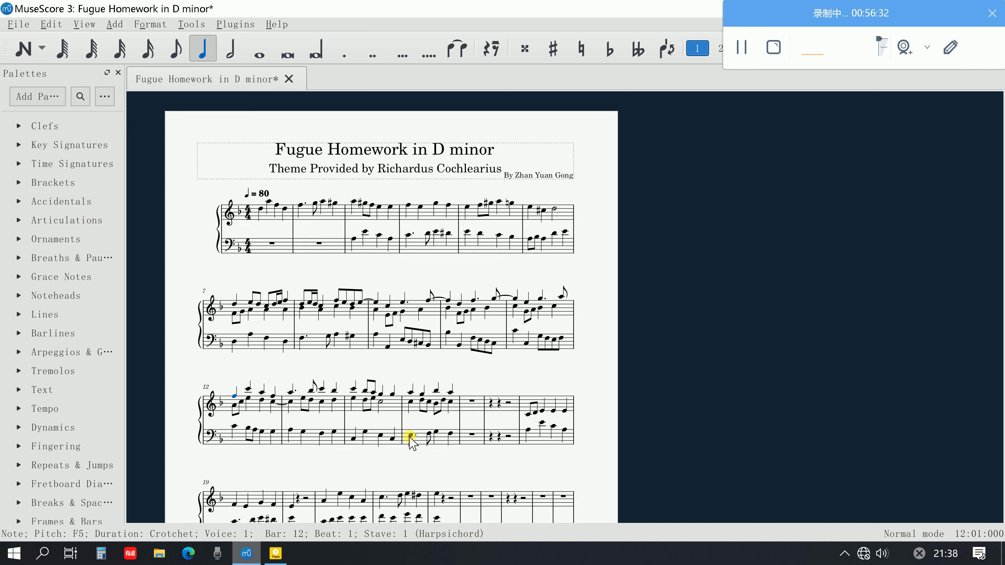
click(488, 456)
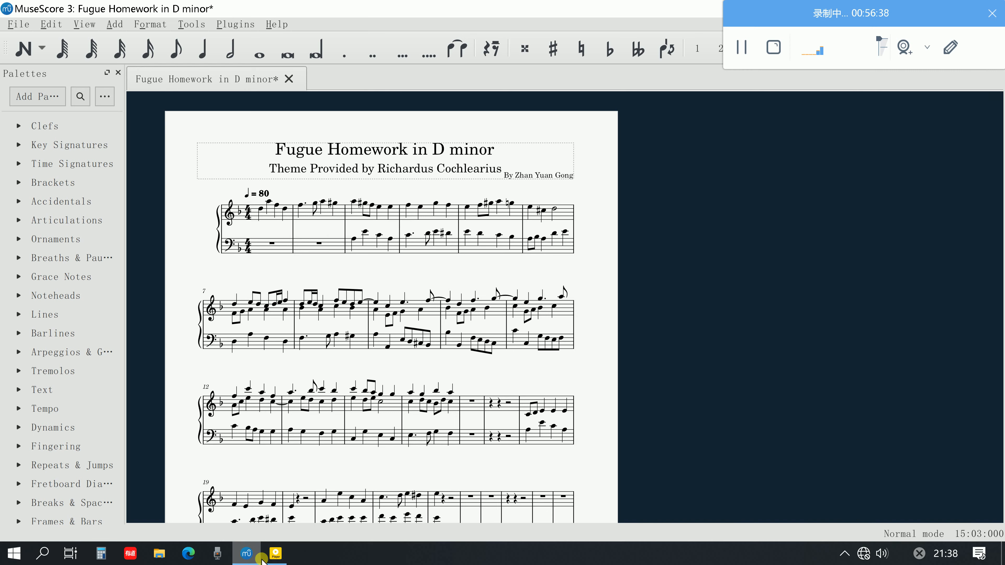
Recheck steps 10–15 in the Acrobat PDF guide, and return to the MuseScore score
click(273, 554)
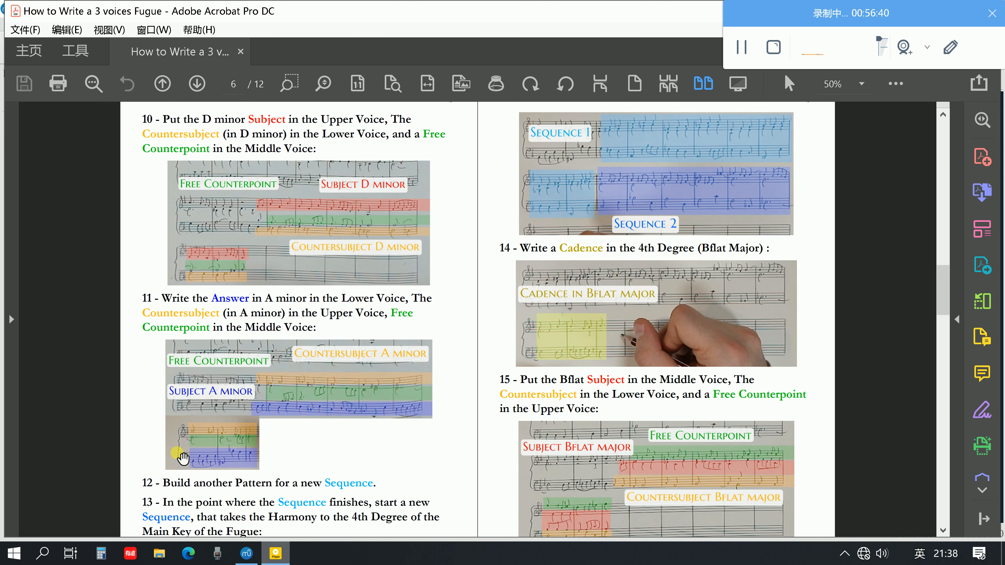
scroll(715, 353, up, 1)
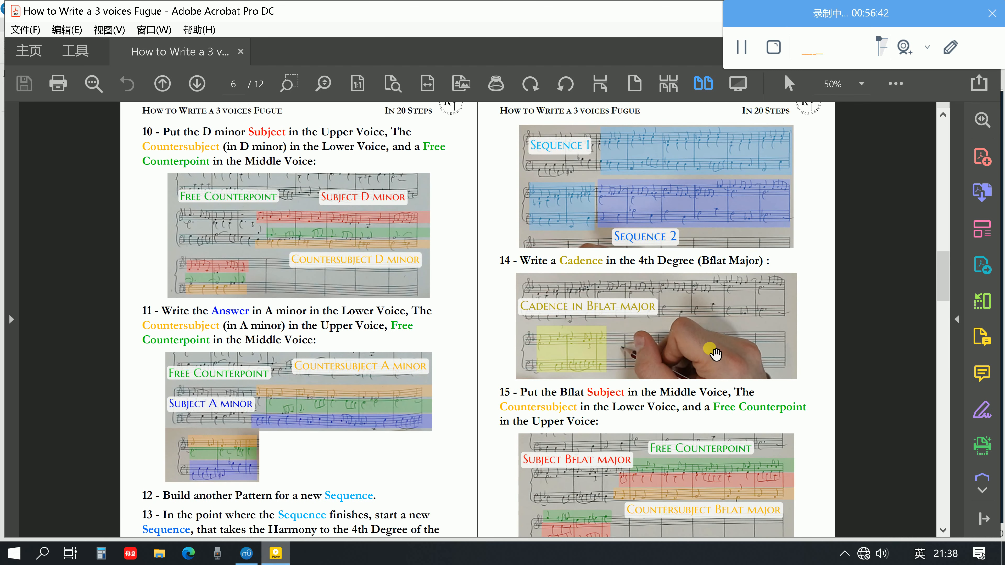
scroll(715, 354, down, 2)
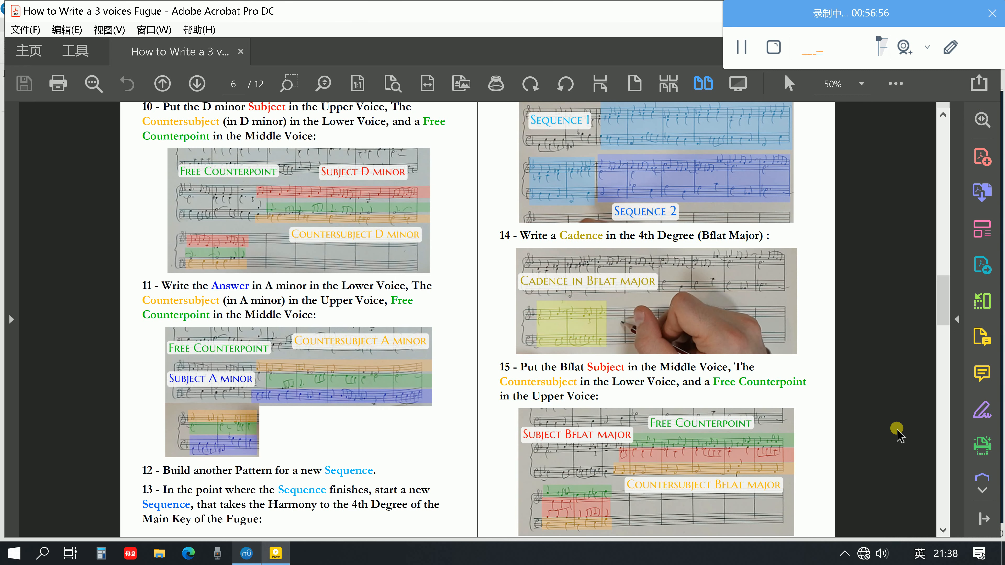
click(244, 554)
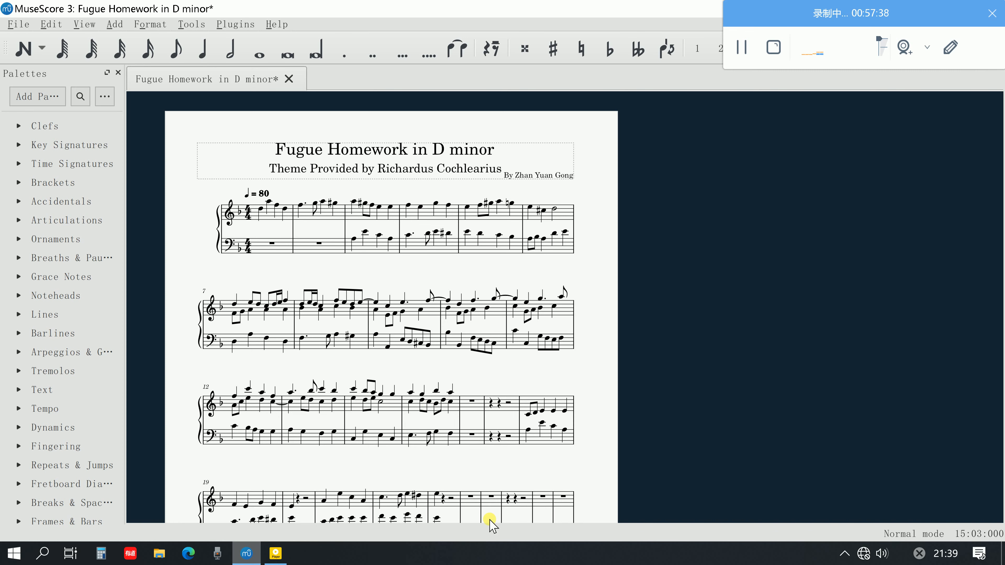
Look over bars 12–32 of the score, switch to the Acrobat PDF guide, and compare steps 10–15 with step 16
scroll(489, 520, down, 2)
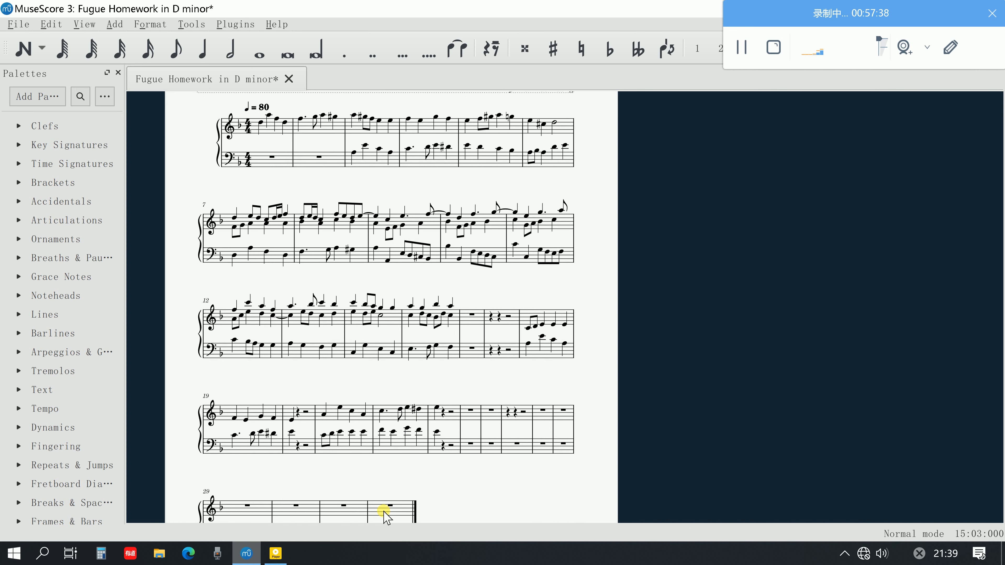
click(285, 556)
scroll(455, 359, up, 1)
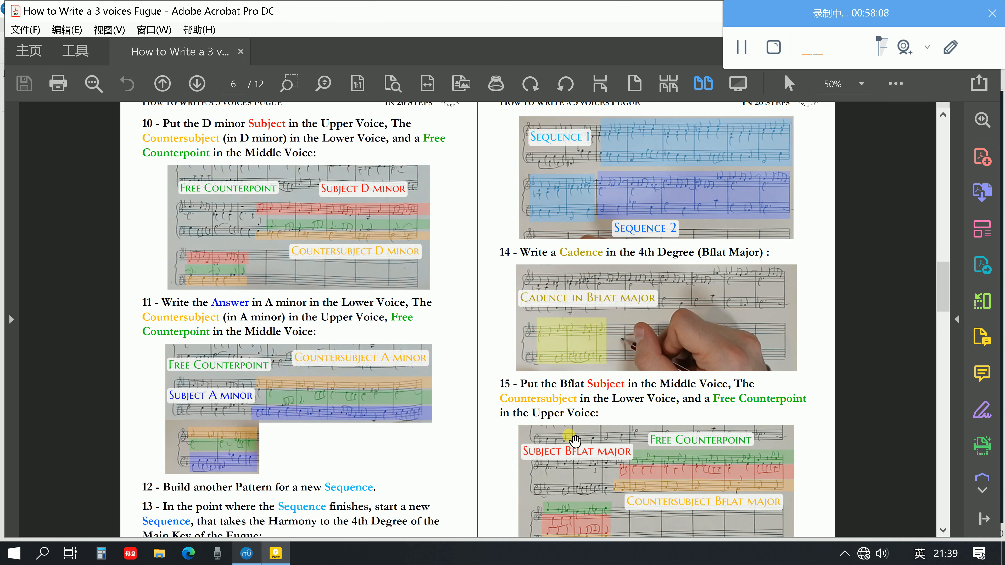
scroll(505, 443, up, 1)
scroll(505, 443, down, 5)
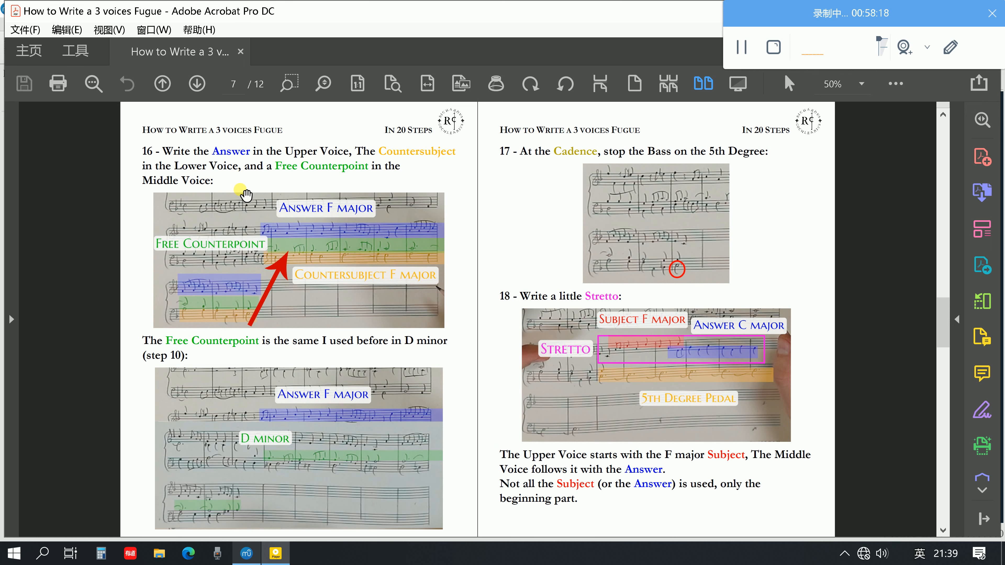
scroll(245, 229, up, 3)
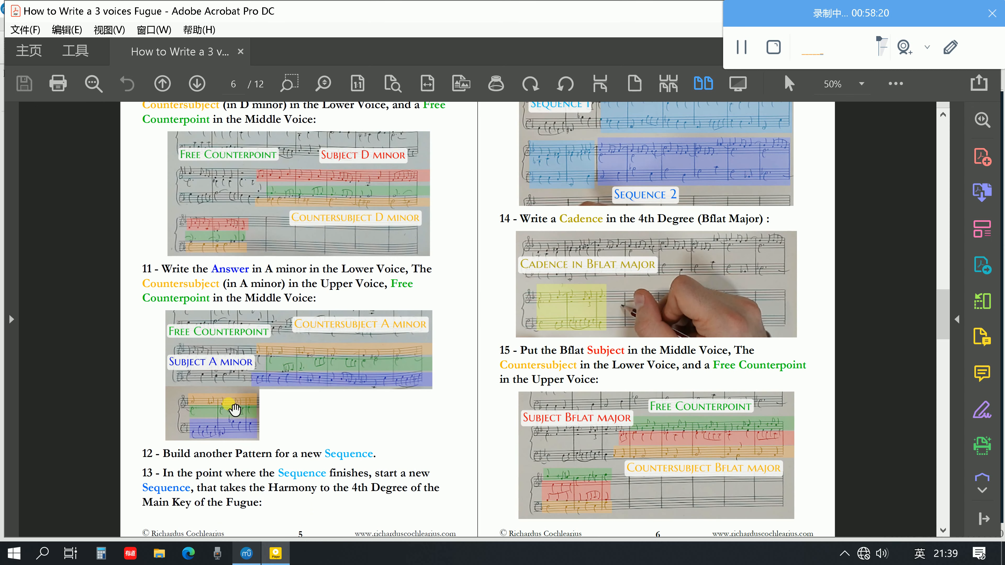
scroll(534, 210, up, 1)
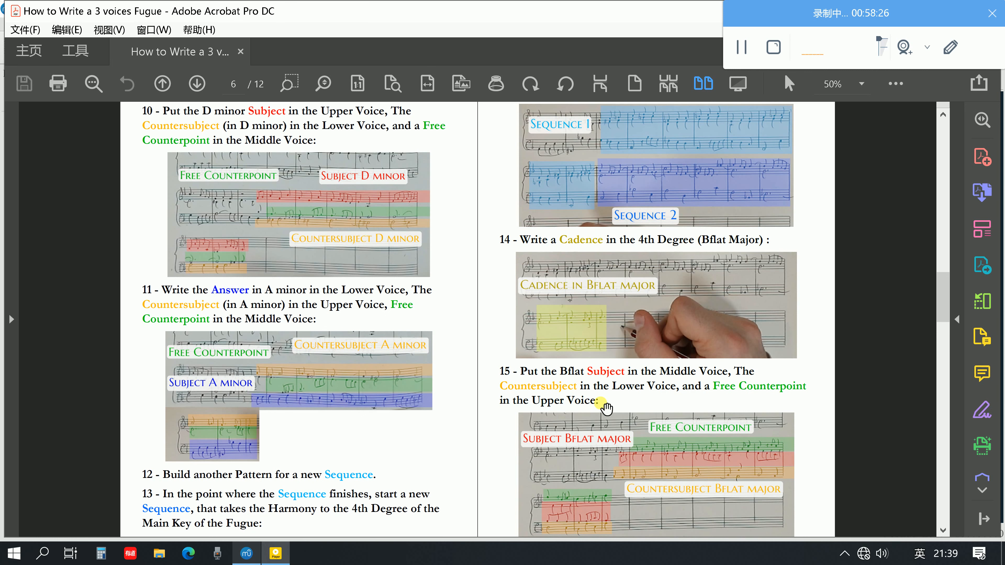
scroll(588, 421, down, 1)
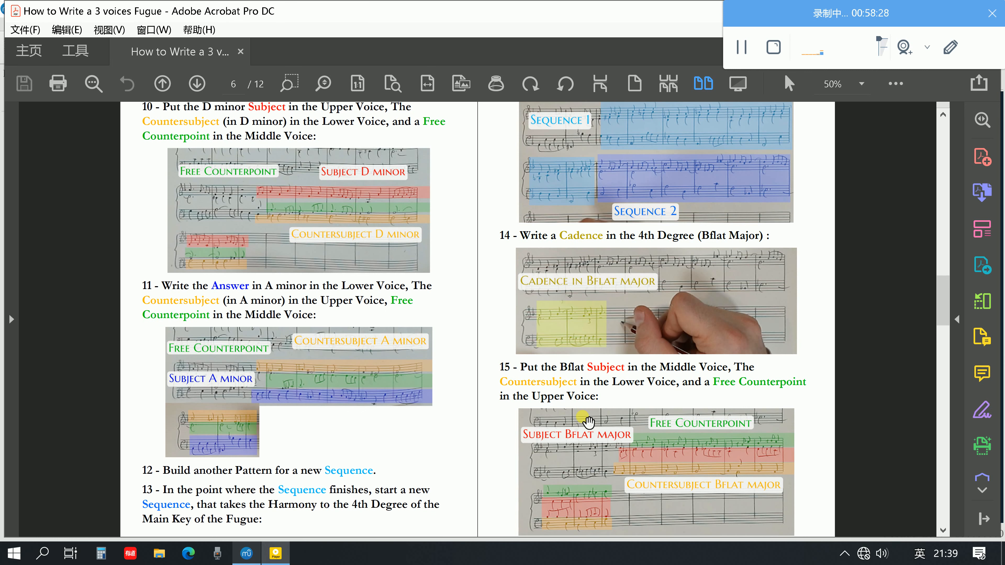
scroll(588, 421, down, 1)
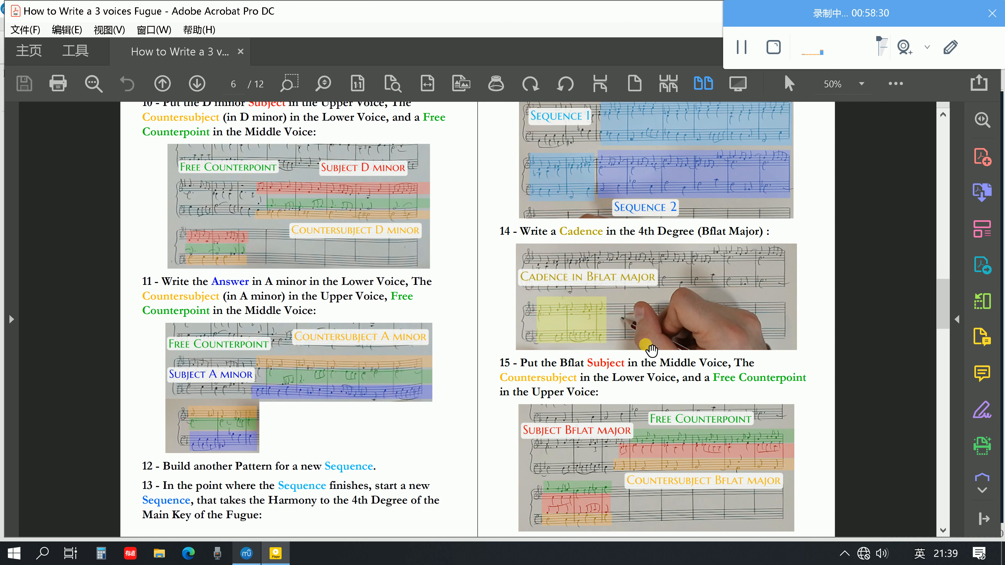
Review guide steps 16–20 on the final answer, stretto, pedal and cadence, and the full F Major Fugue example through the closing subject list
scroll(651, 350, down, 5)
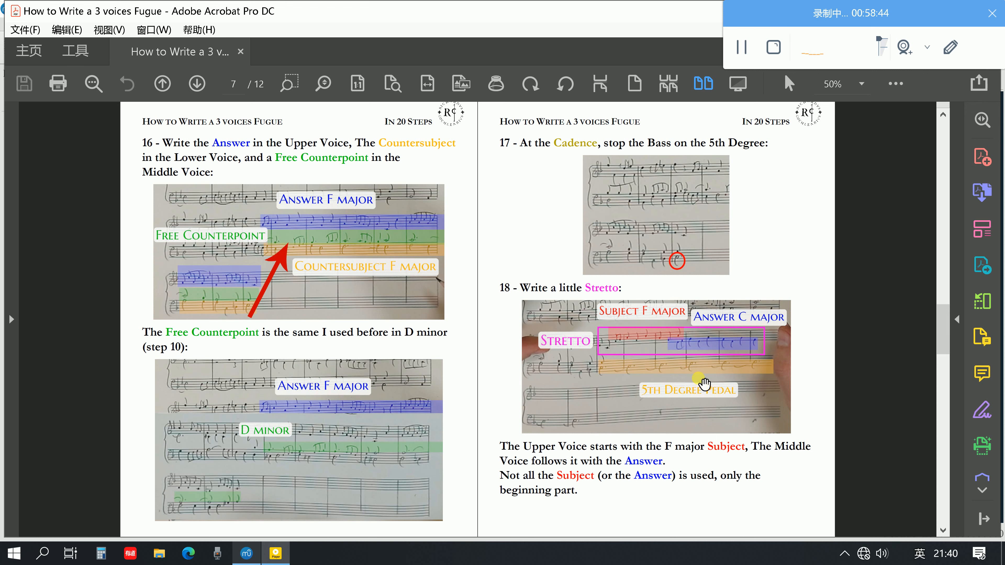
scroll(751, 370, down, 1)
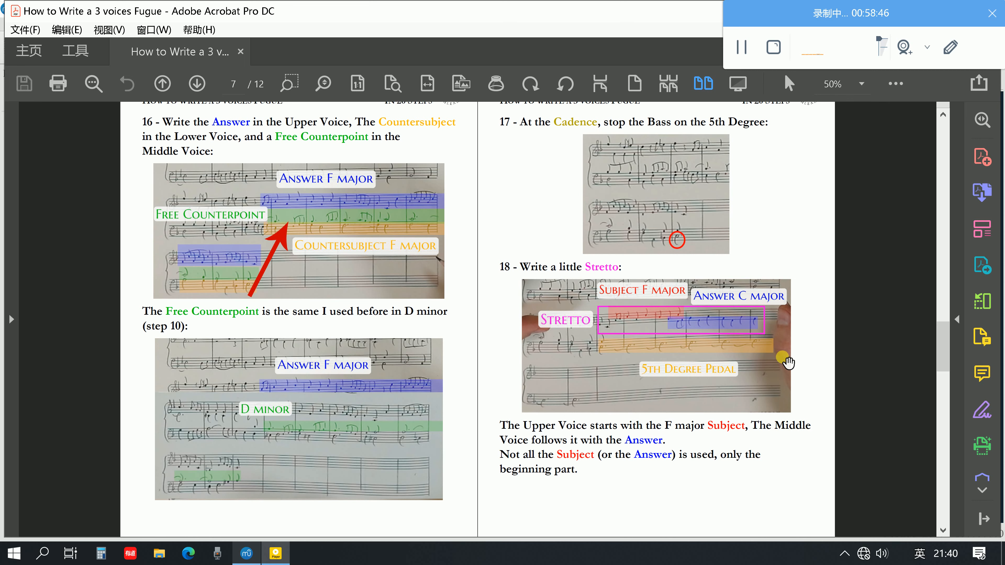
scroll(788, 362, down, 2)
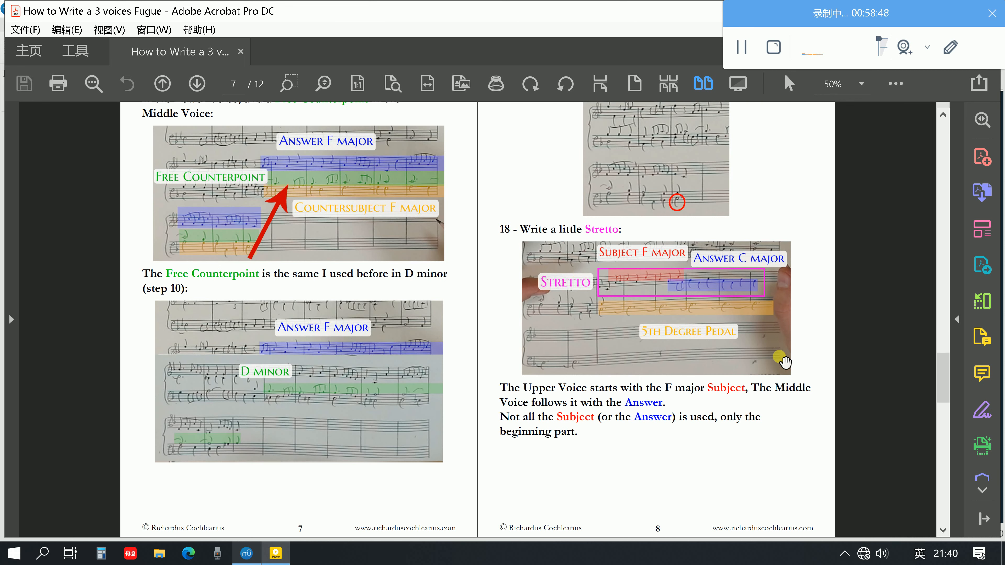
scroll(784, 361, down, 2)
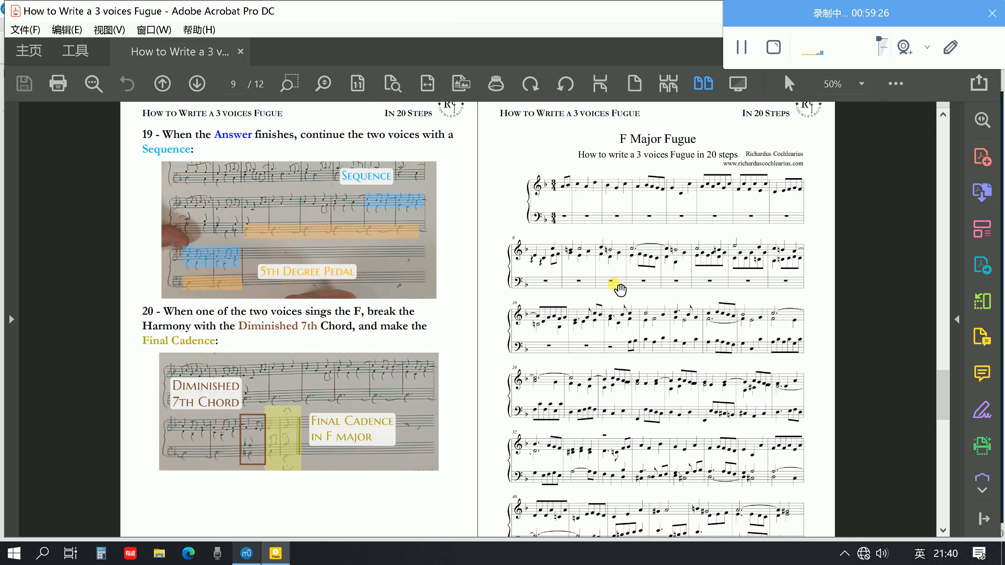
scroll(528, 348, up, 3)
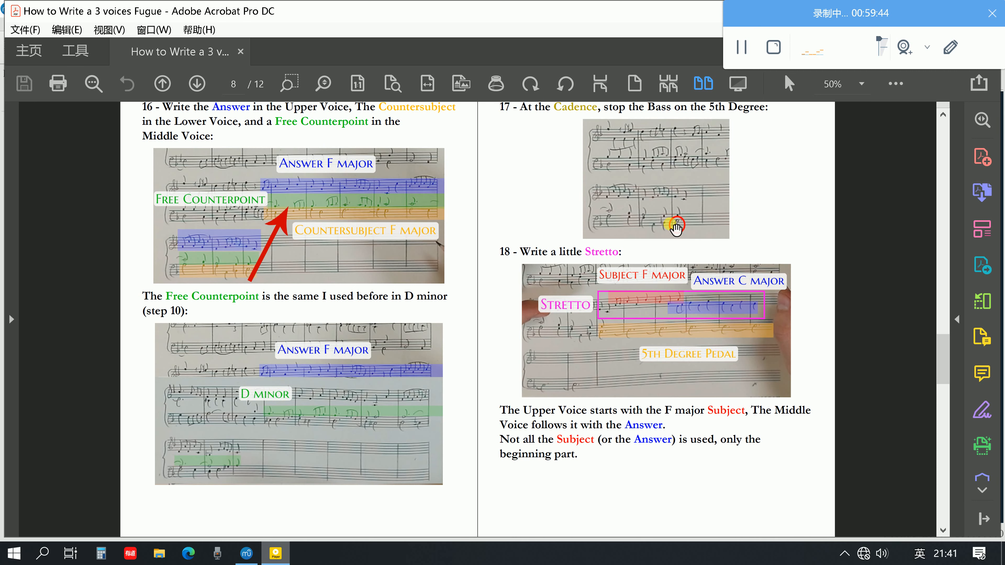
scroll(677, 245, down, 1)
scroll(677, 249, down, 10)
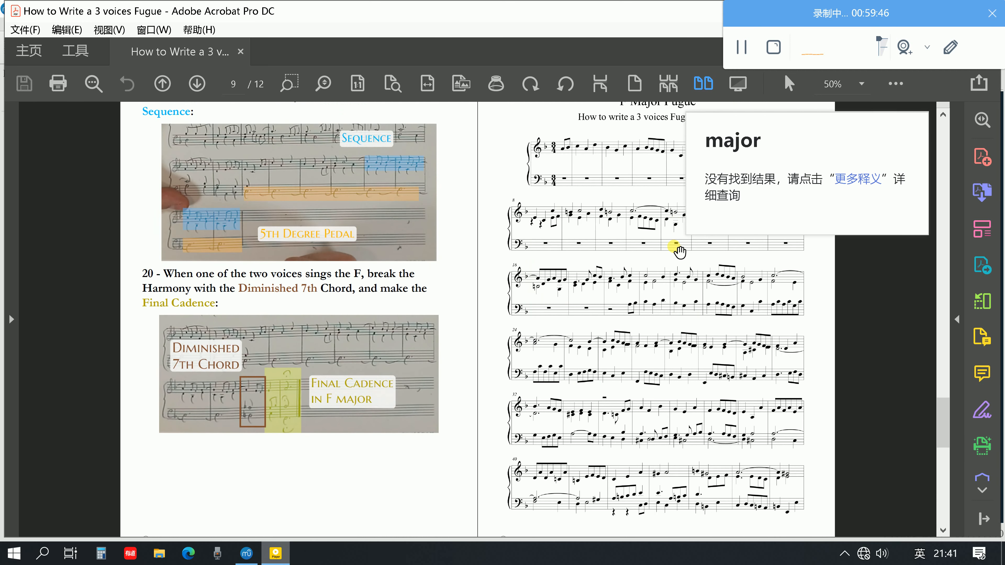
scroll(677, 249, down, 1)
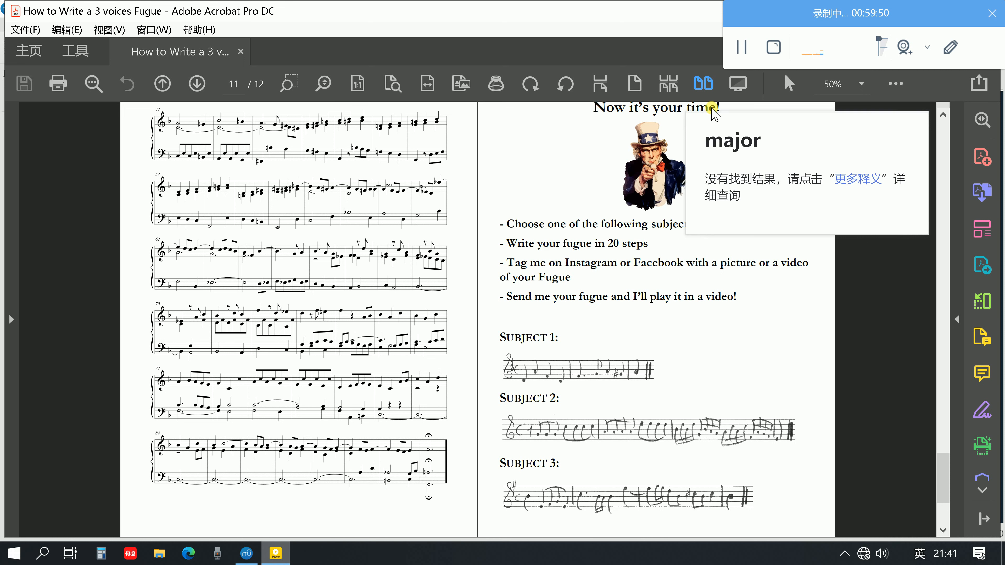
mouse_move(716, 101)
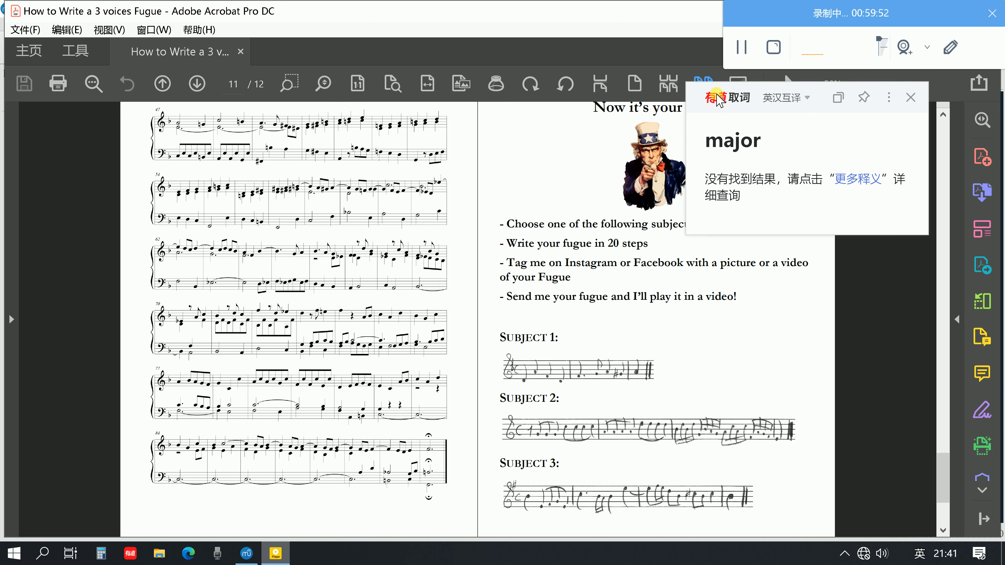